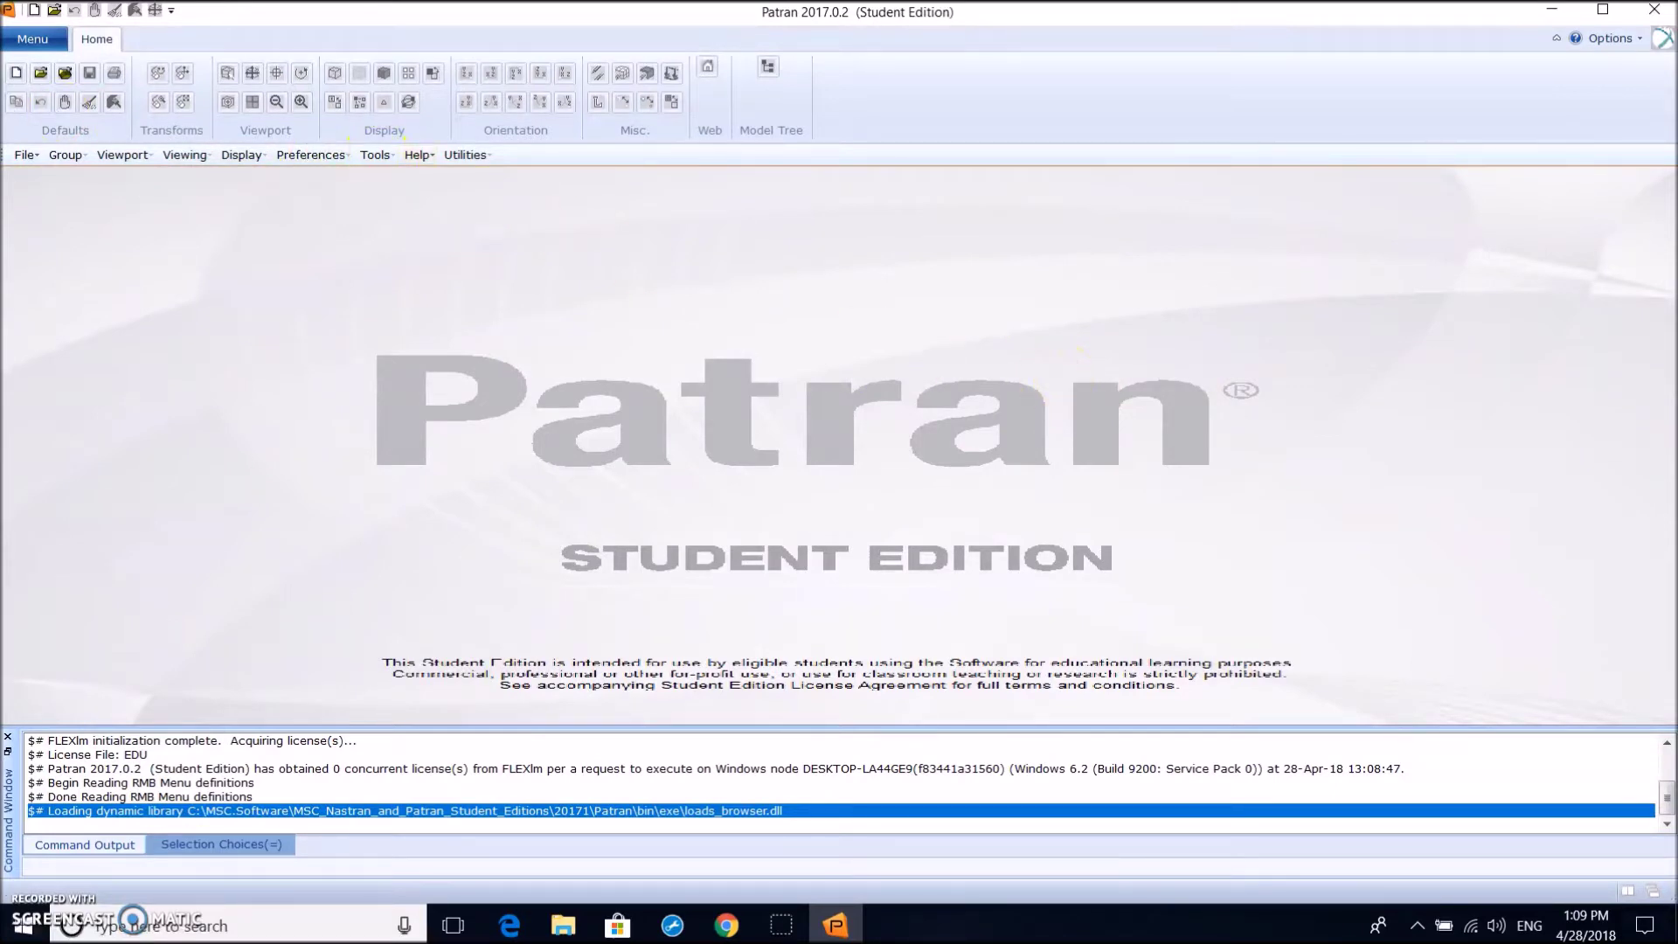
Create a new database named Worshop7 in the Exercise7 folder
click(15, 73)
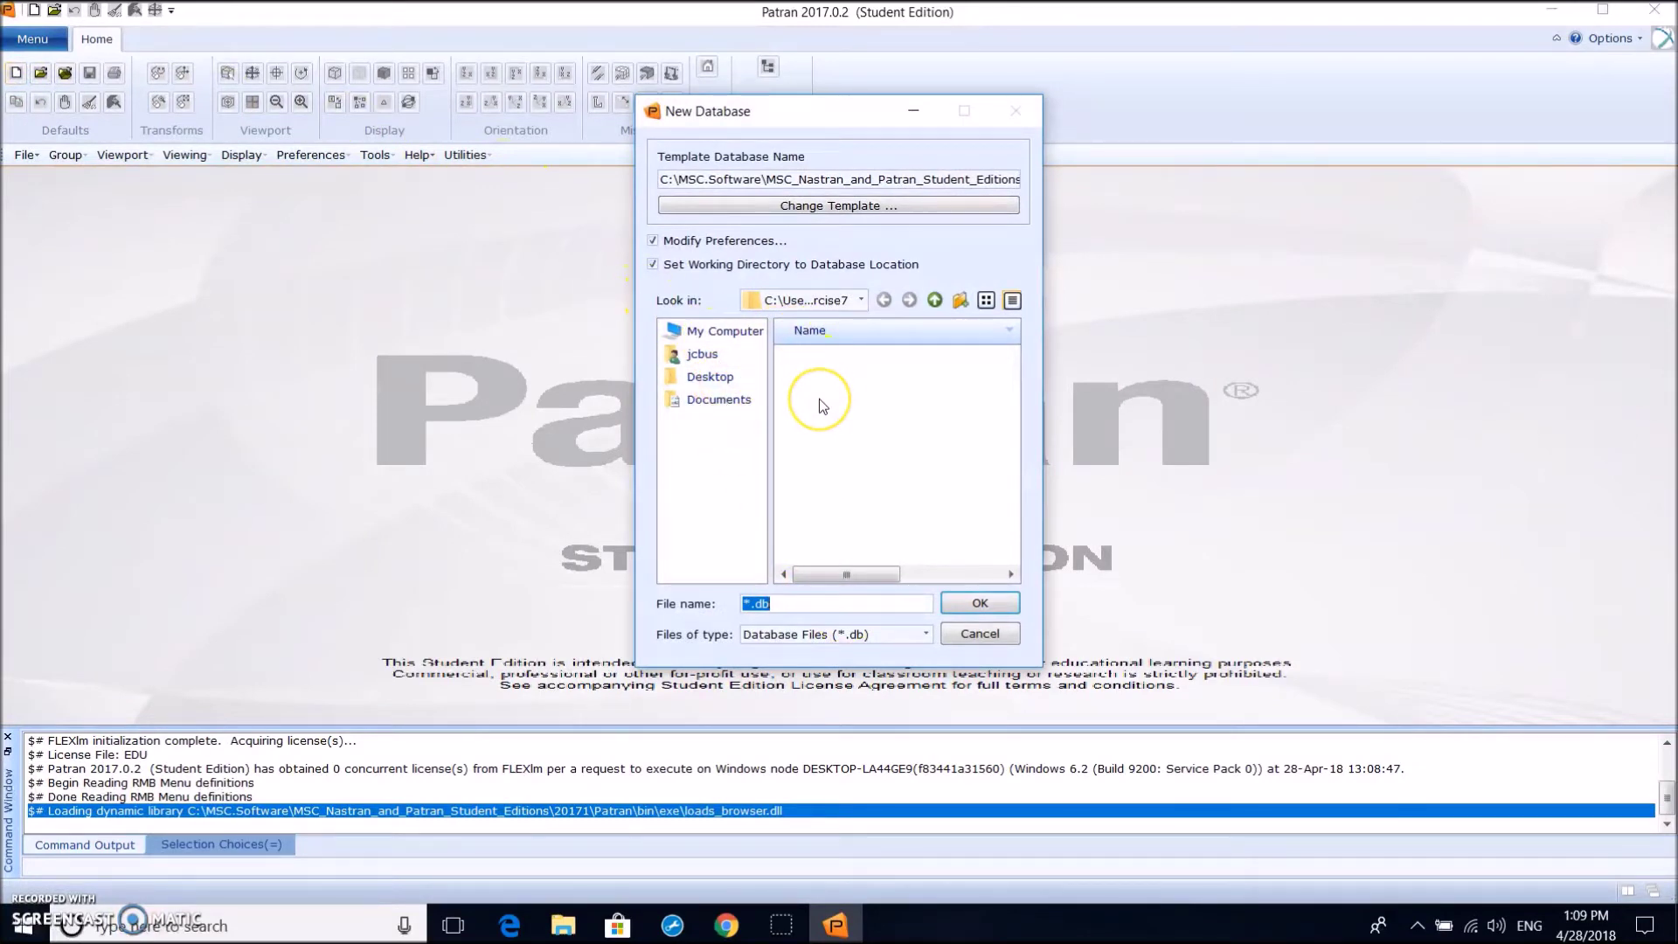
key(BackSpace)
text(Worshop7)
key(Return)
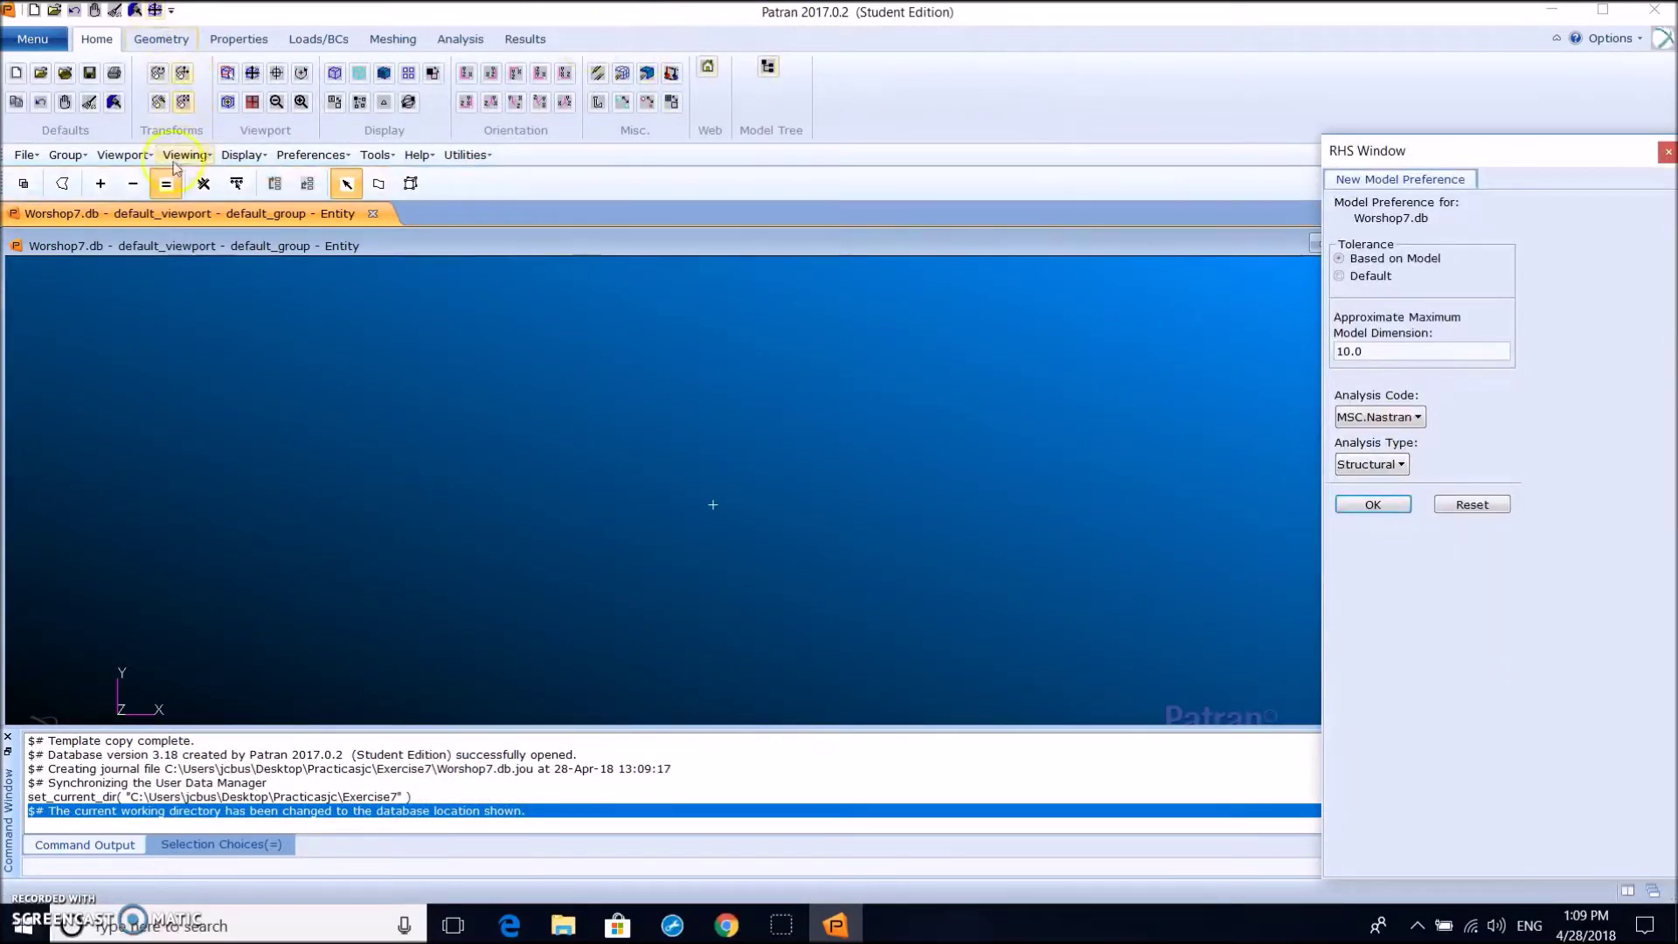
Create a surface by the XYZ method with vector <5 2 0> and origin [0 0 0], with Auto Execute off
click(161, 39)
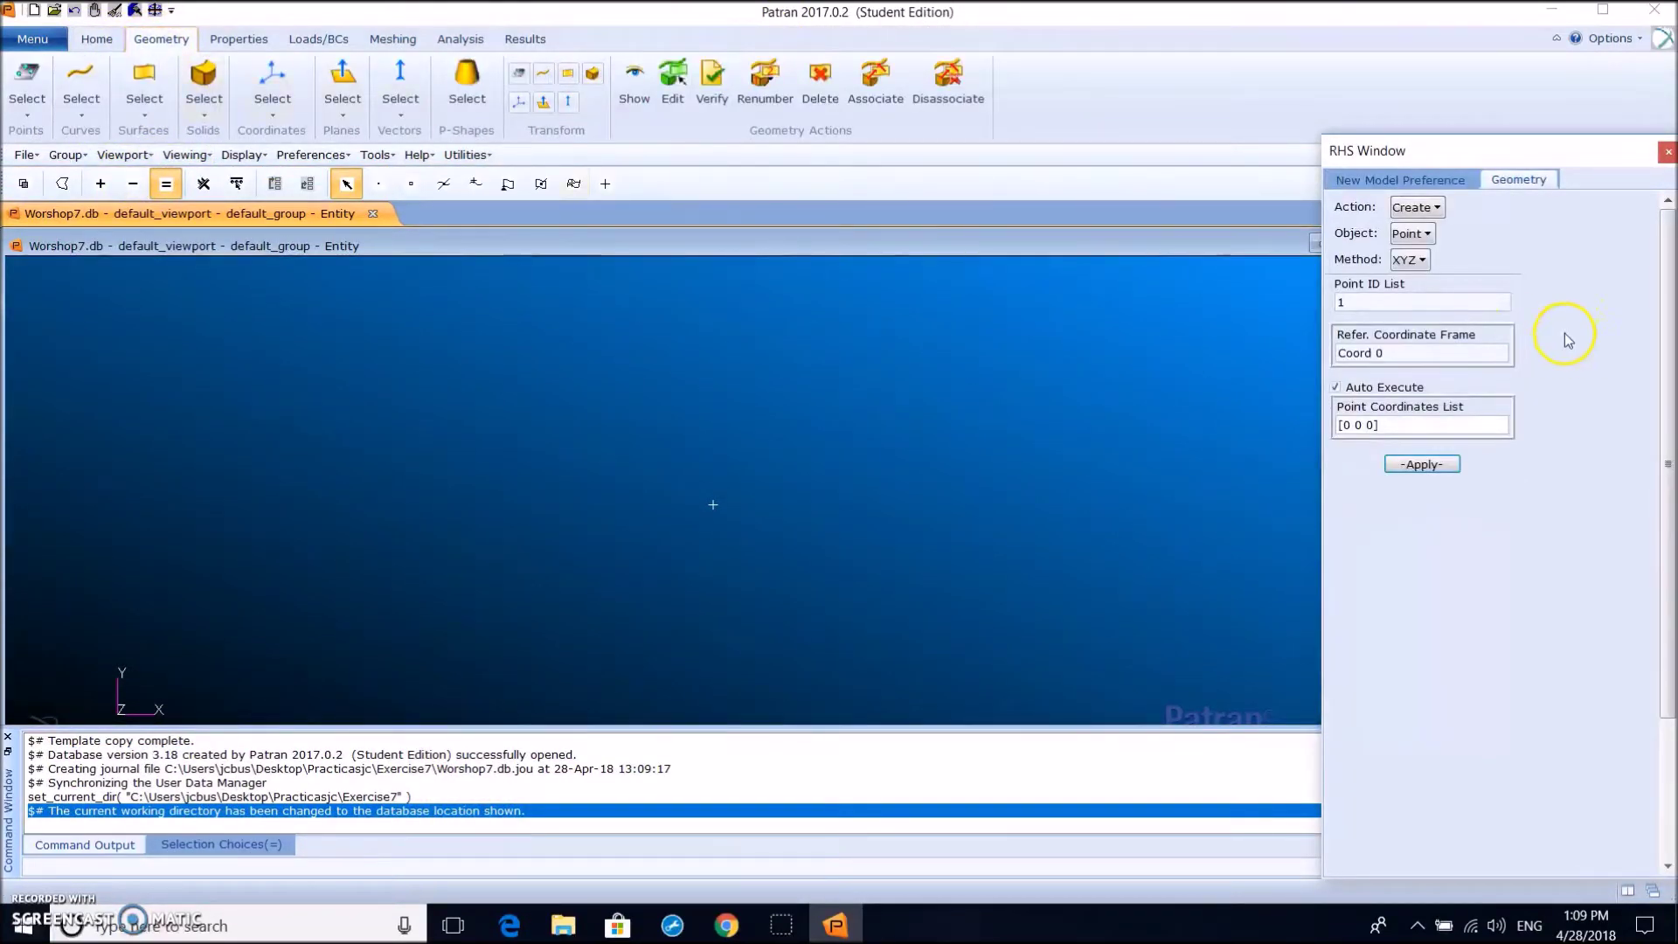
click(1427, 234)
click(1453, 302)
click(1430, 260)
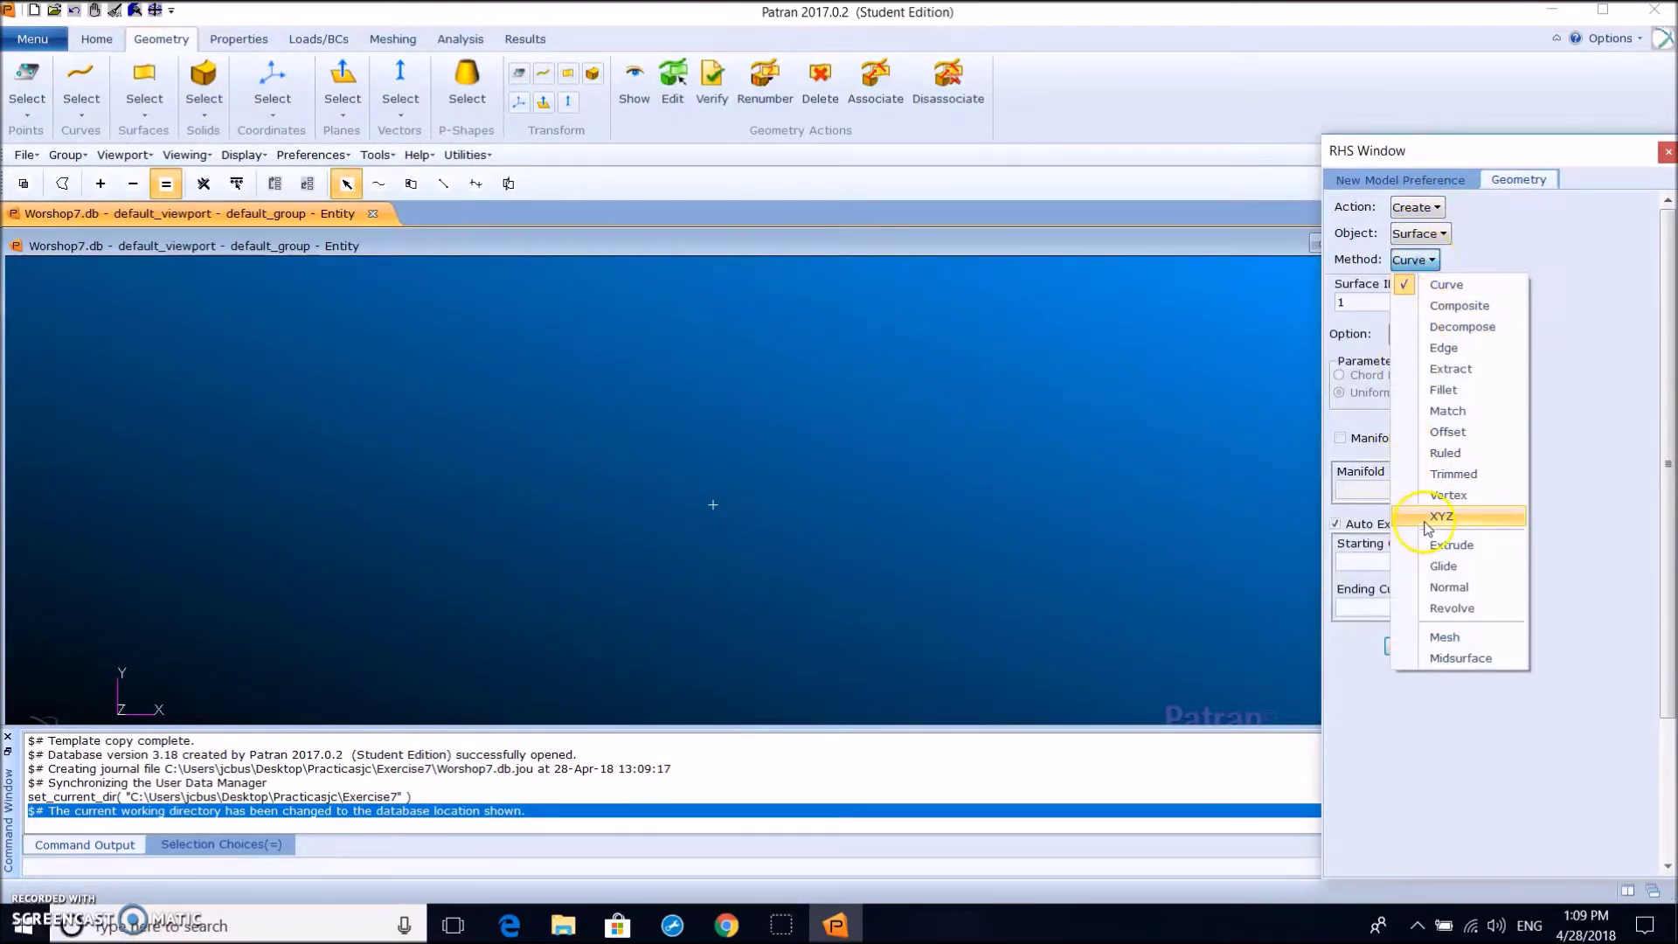
click(1427, 520)
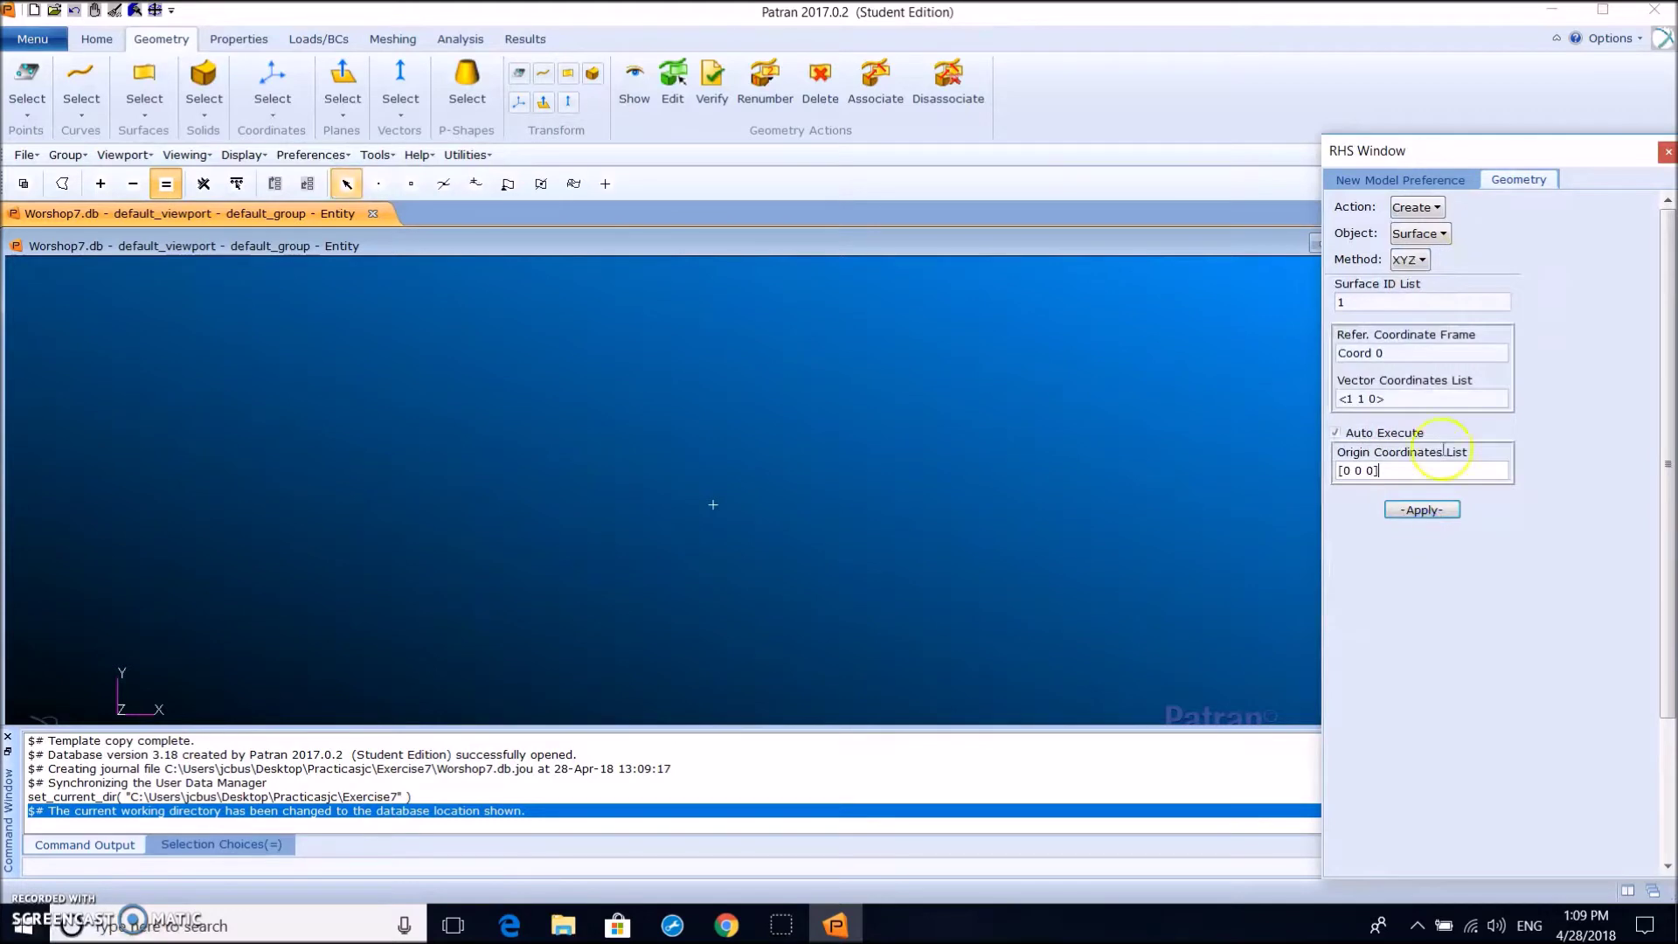
click(1335, 433)
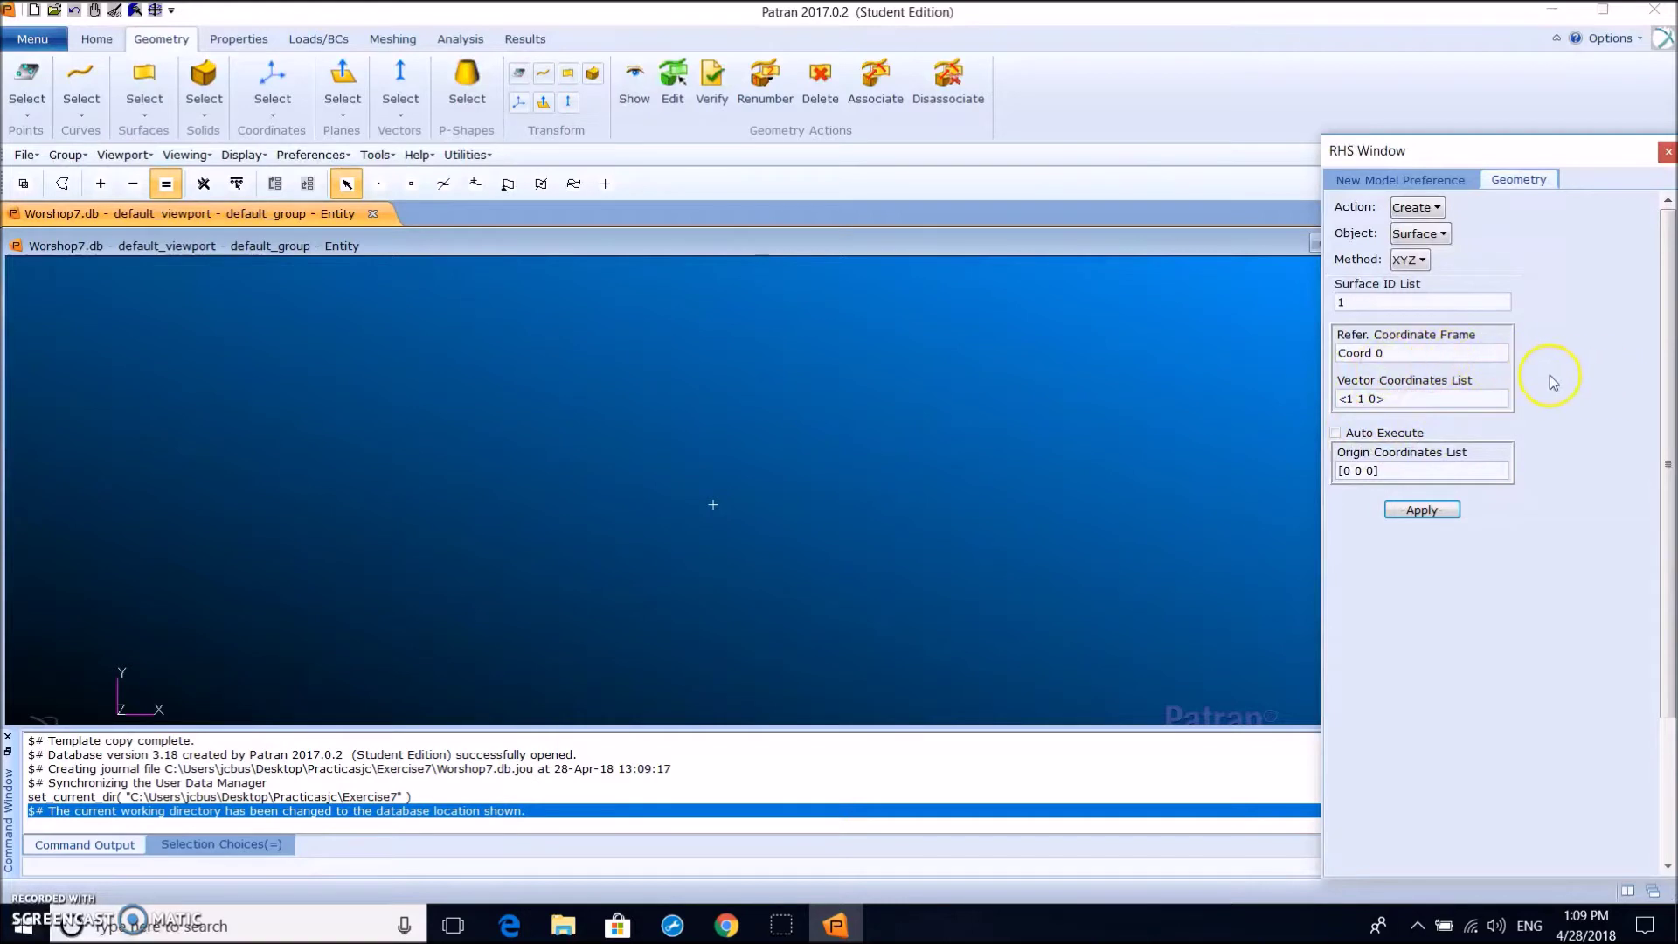
click(1366, 399)
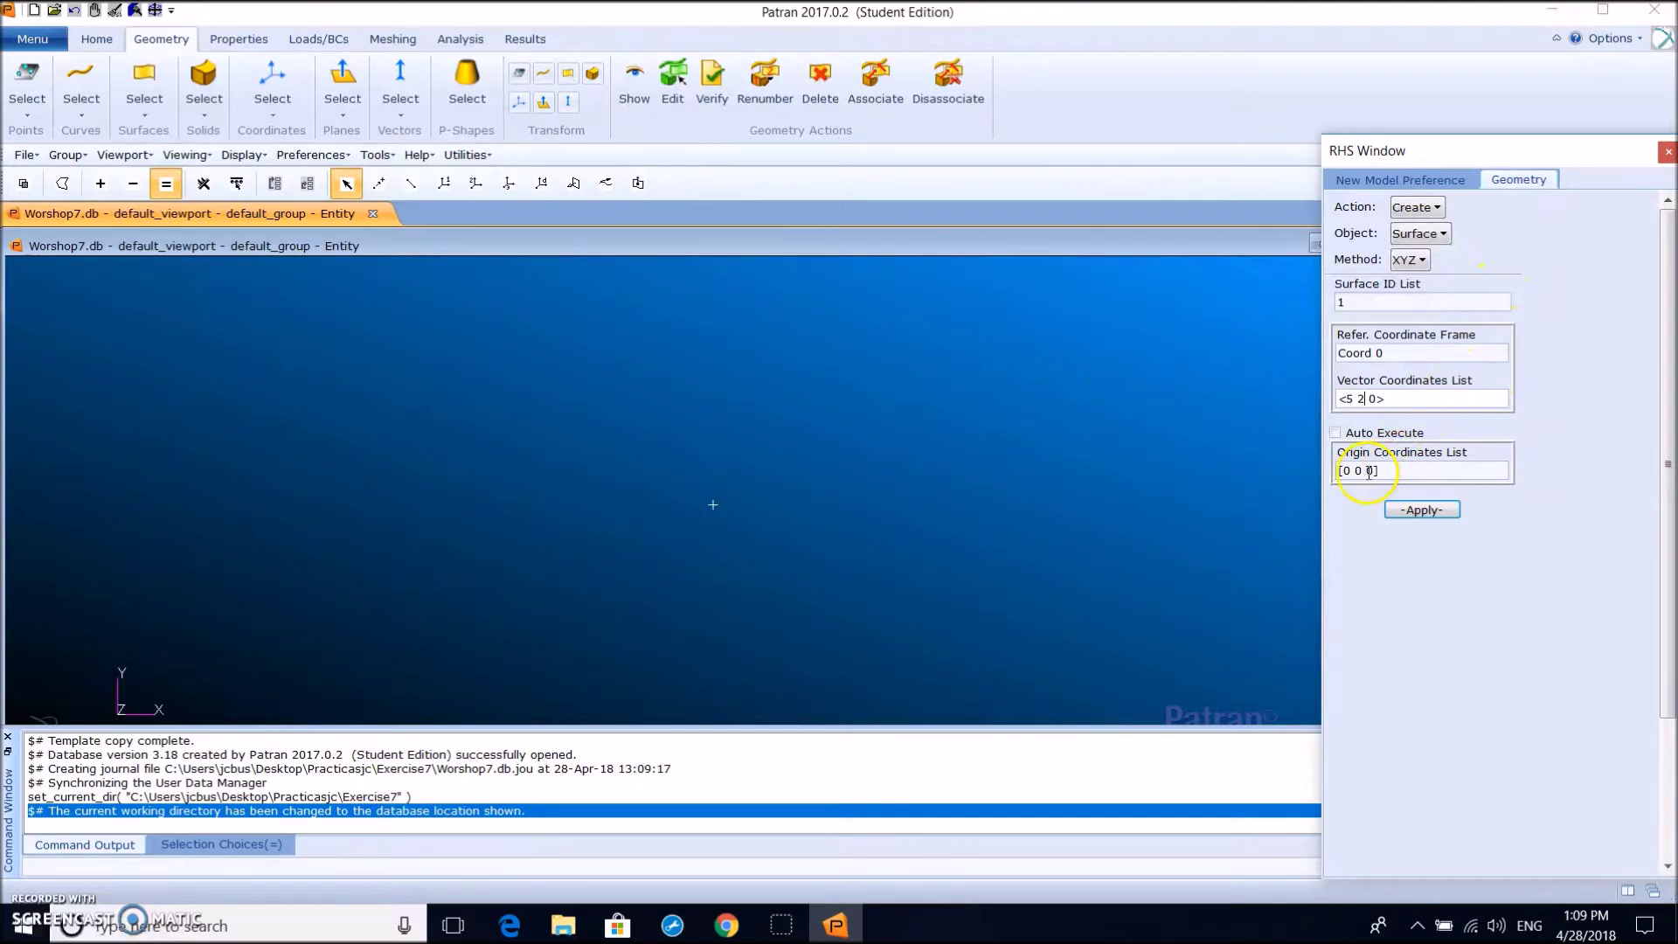
click(1402, 514)
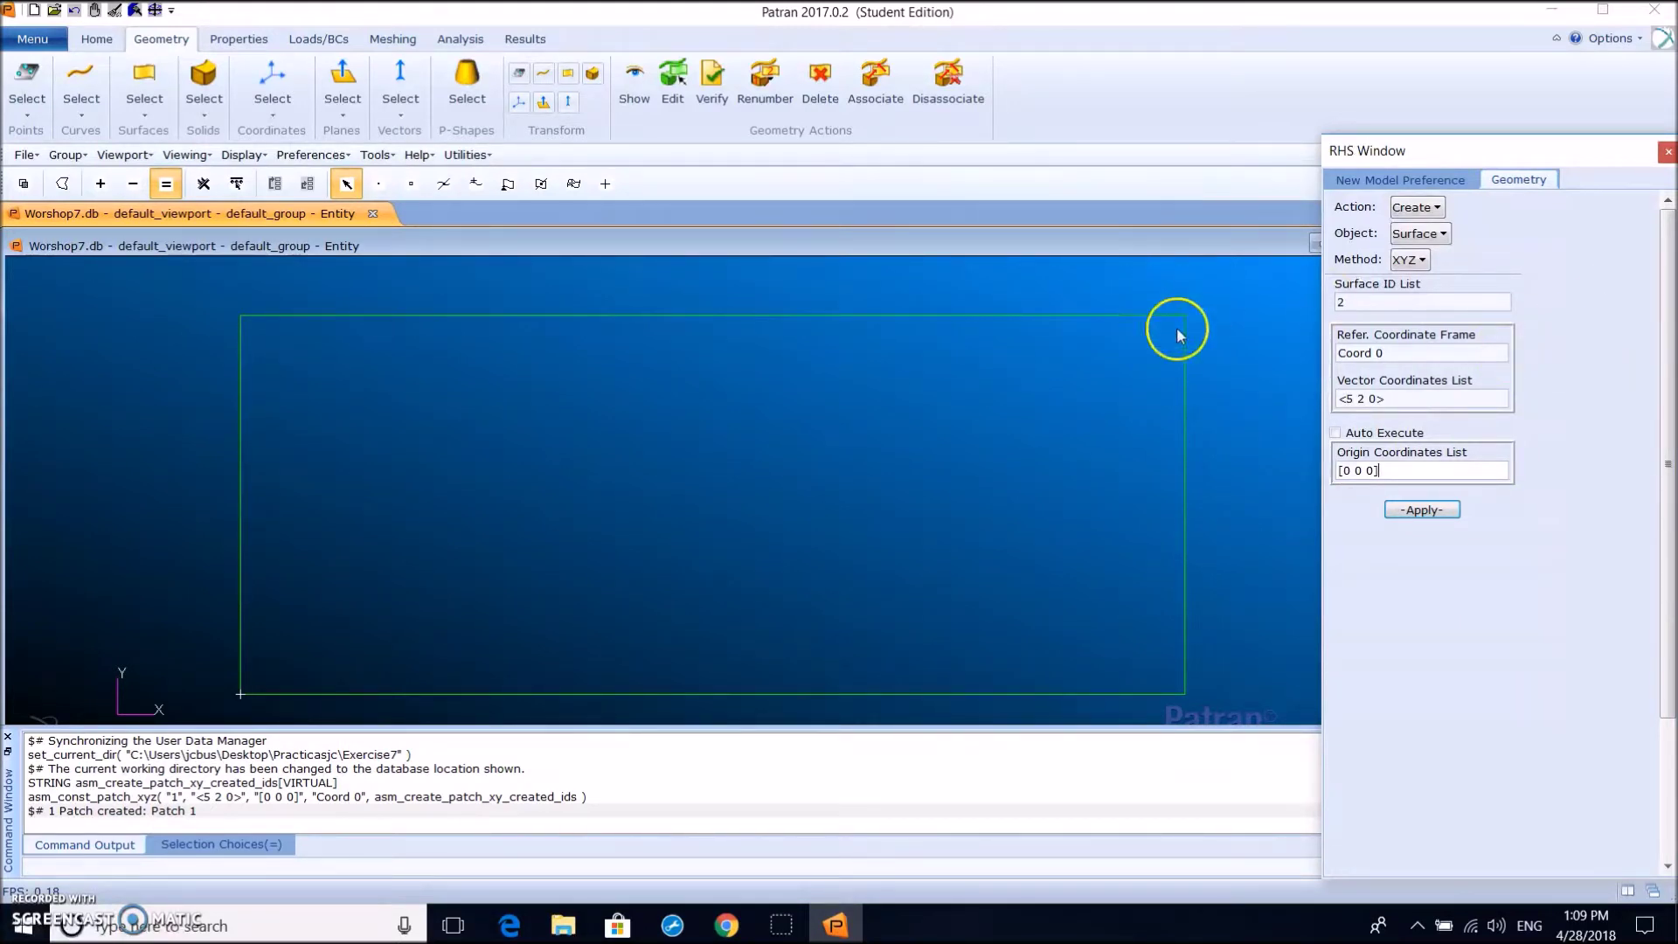
Enlarge the point markers and translate a copy of the rectangle's upper-left corner point by <.5 0 0>, with Auto Execute off
click(96, 38)
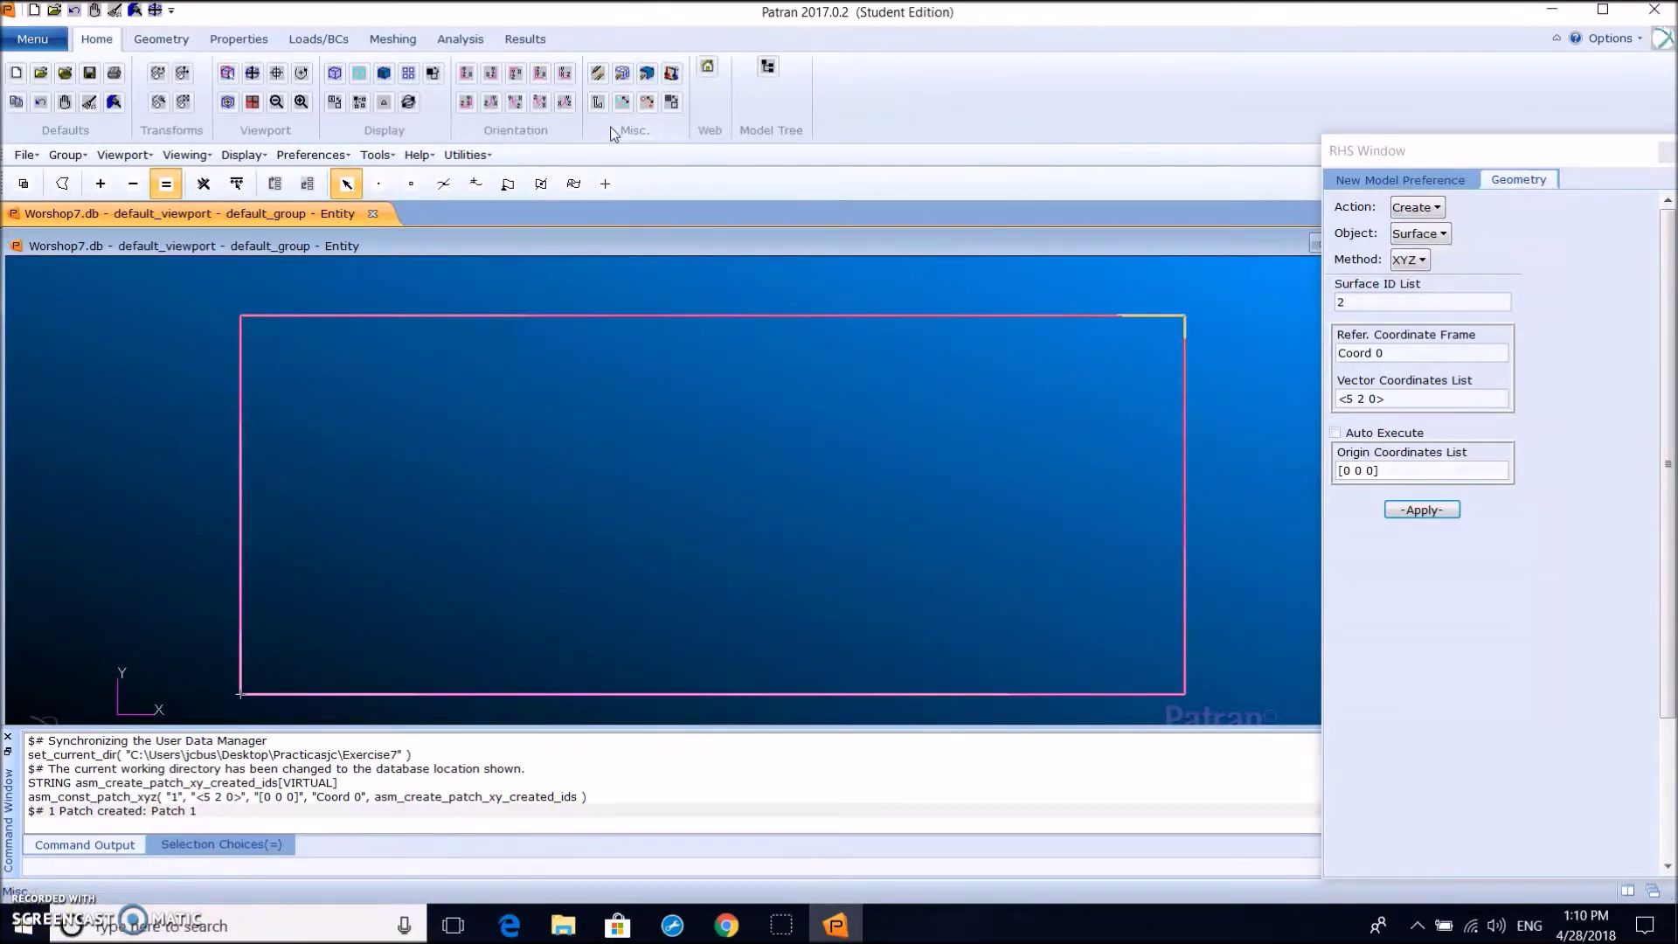
click(624, 105)
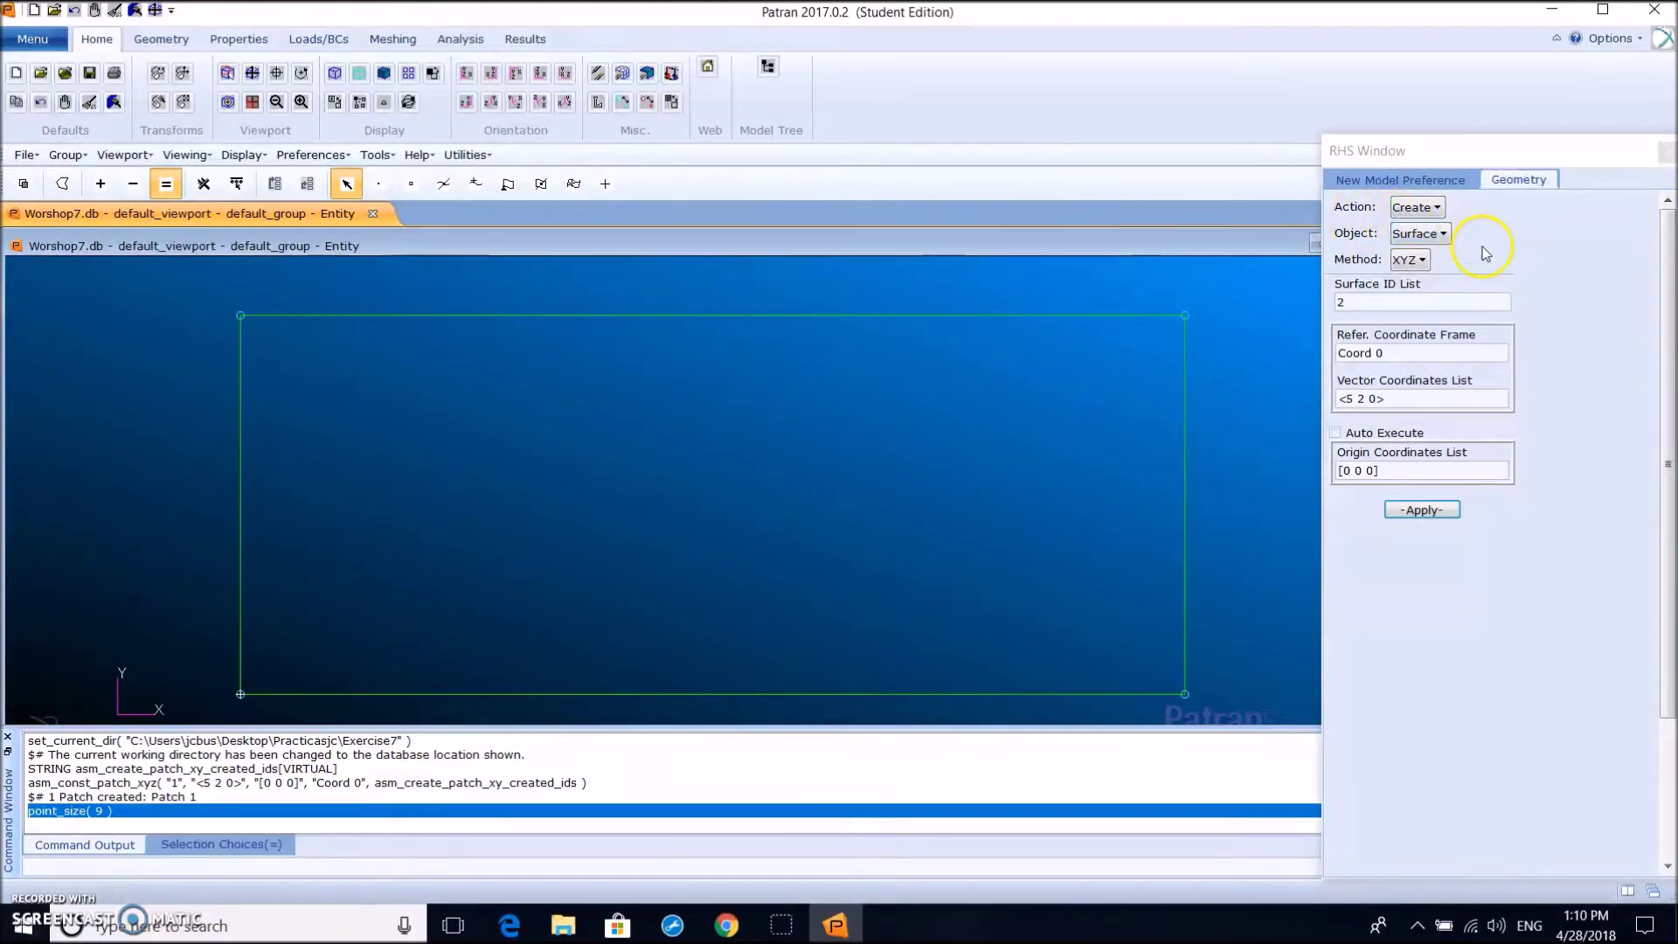
click(1415, 207)
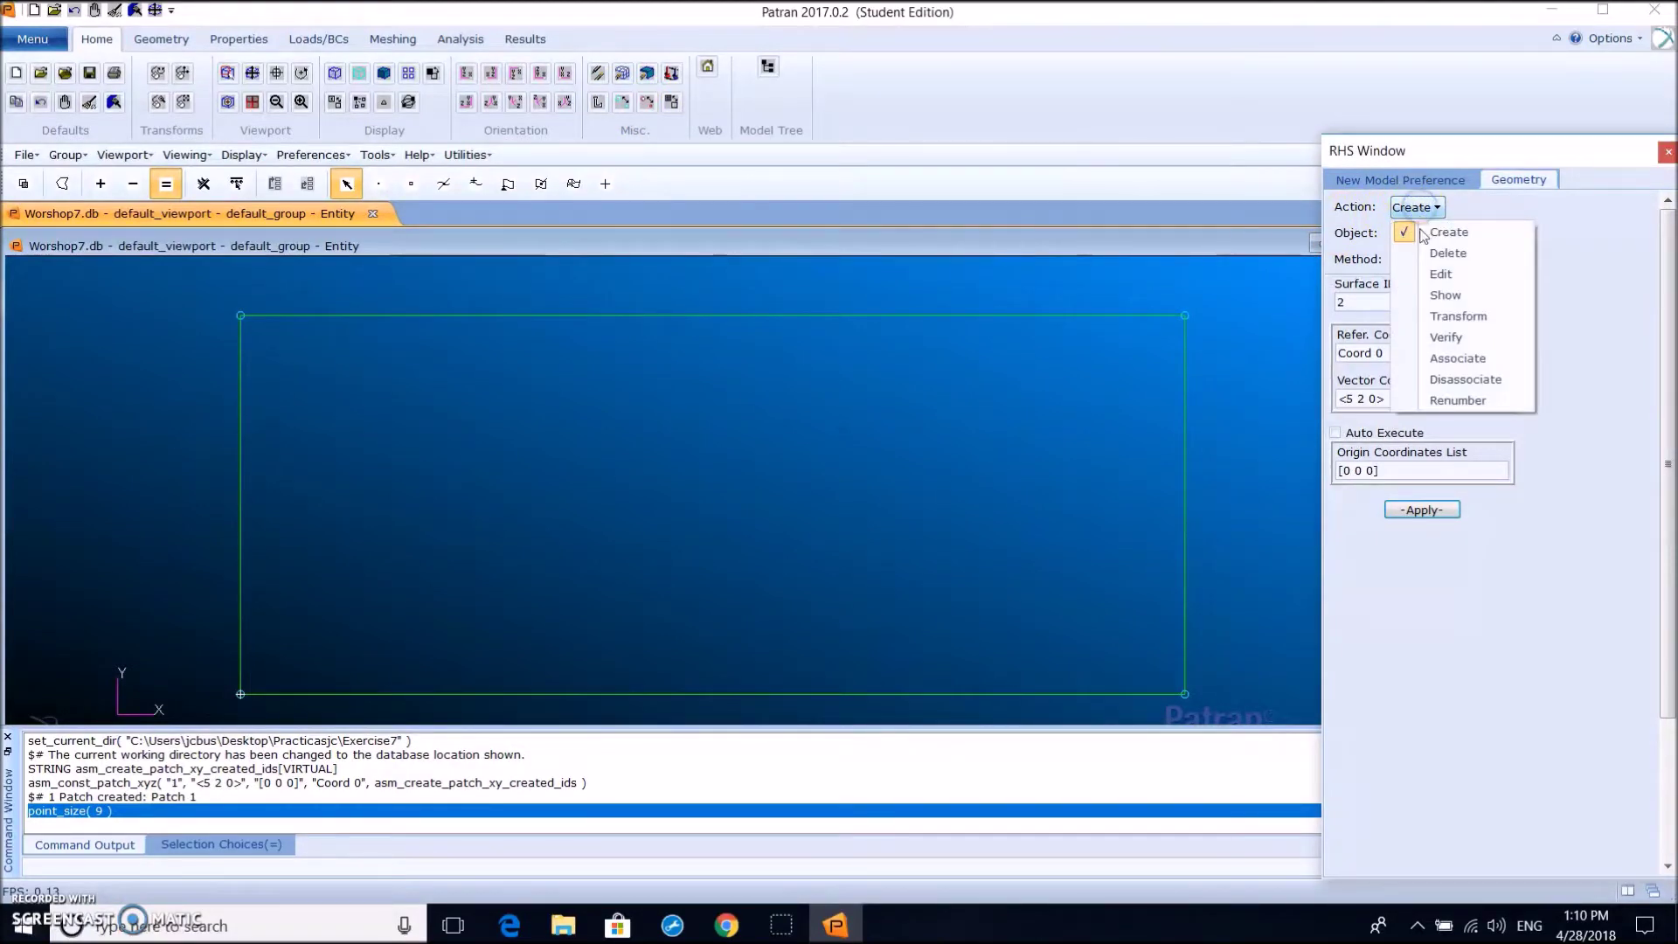
click(1420, 315)
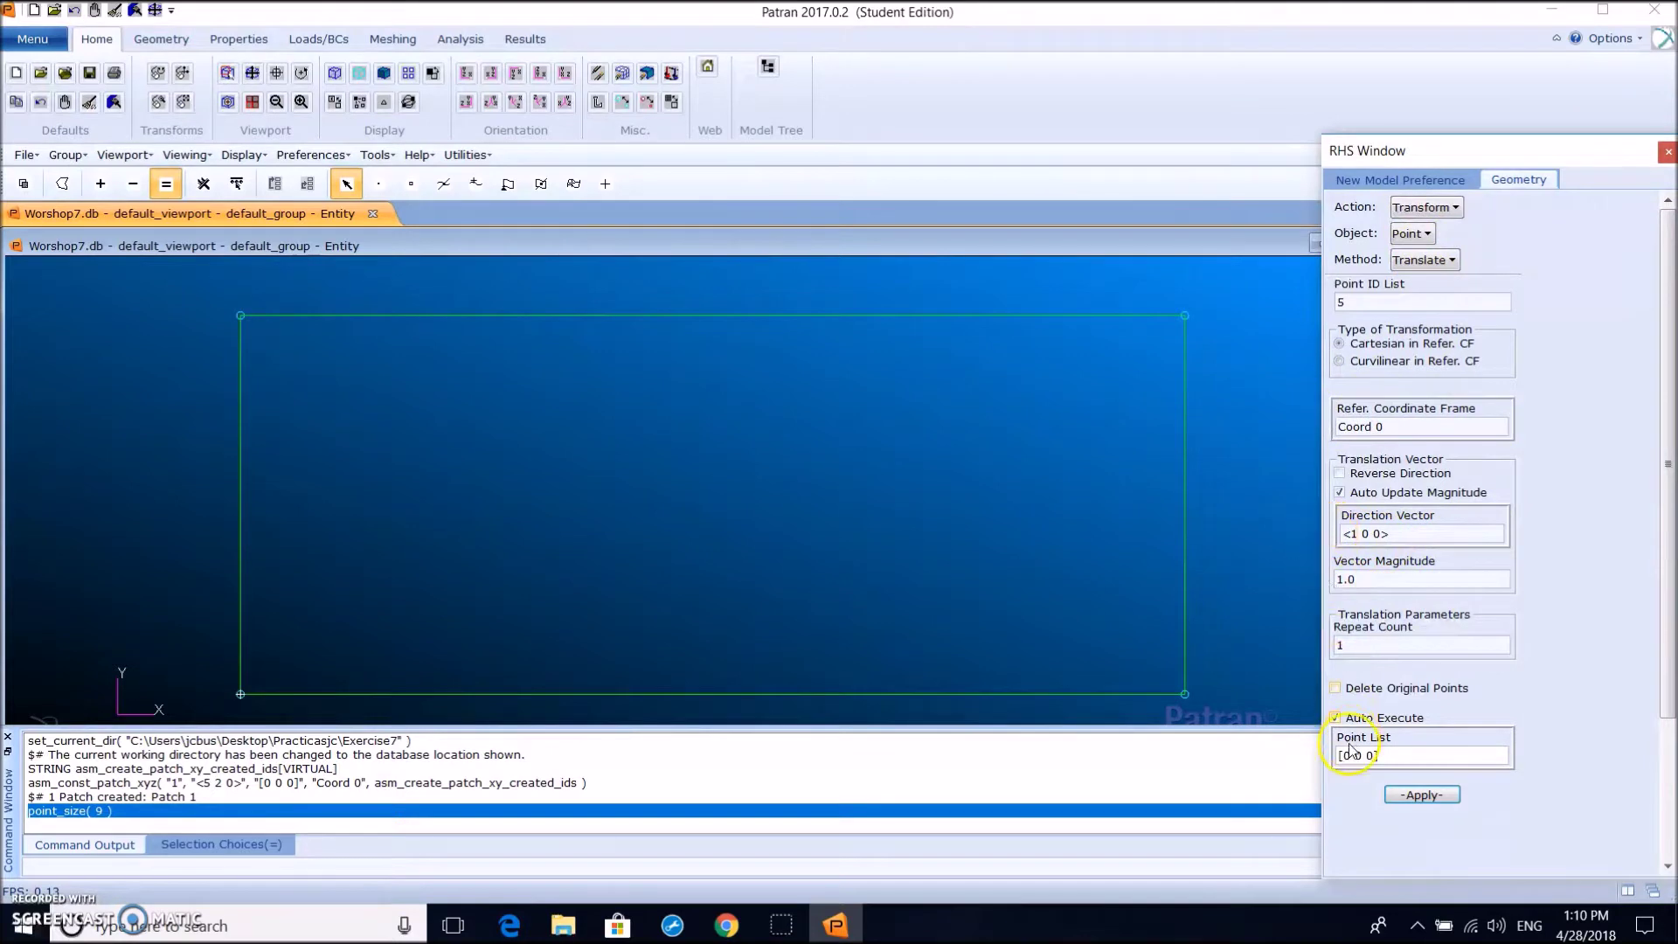
click(1336, 717)
click(1363, 541)
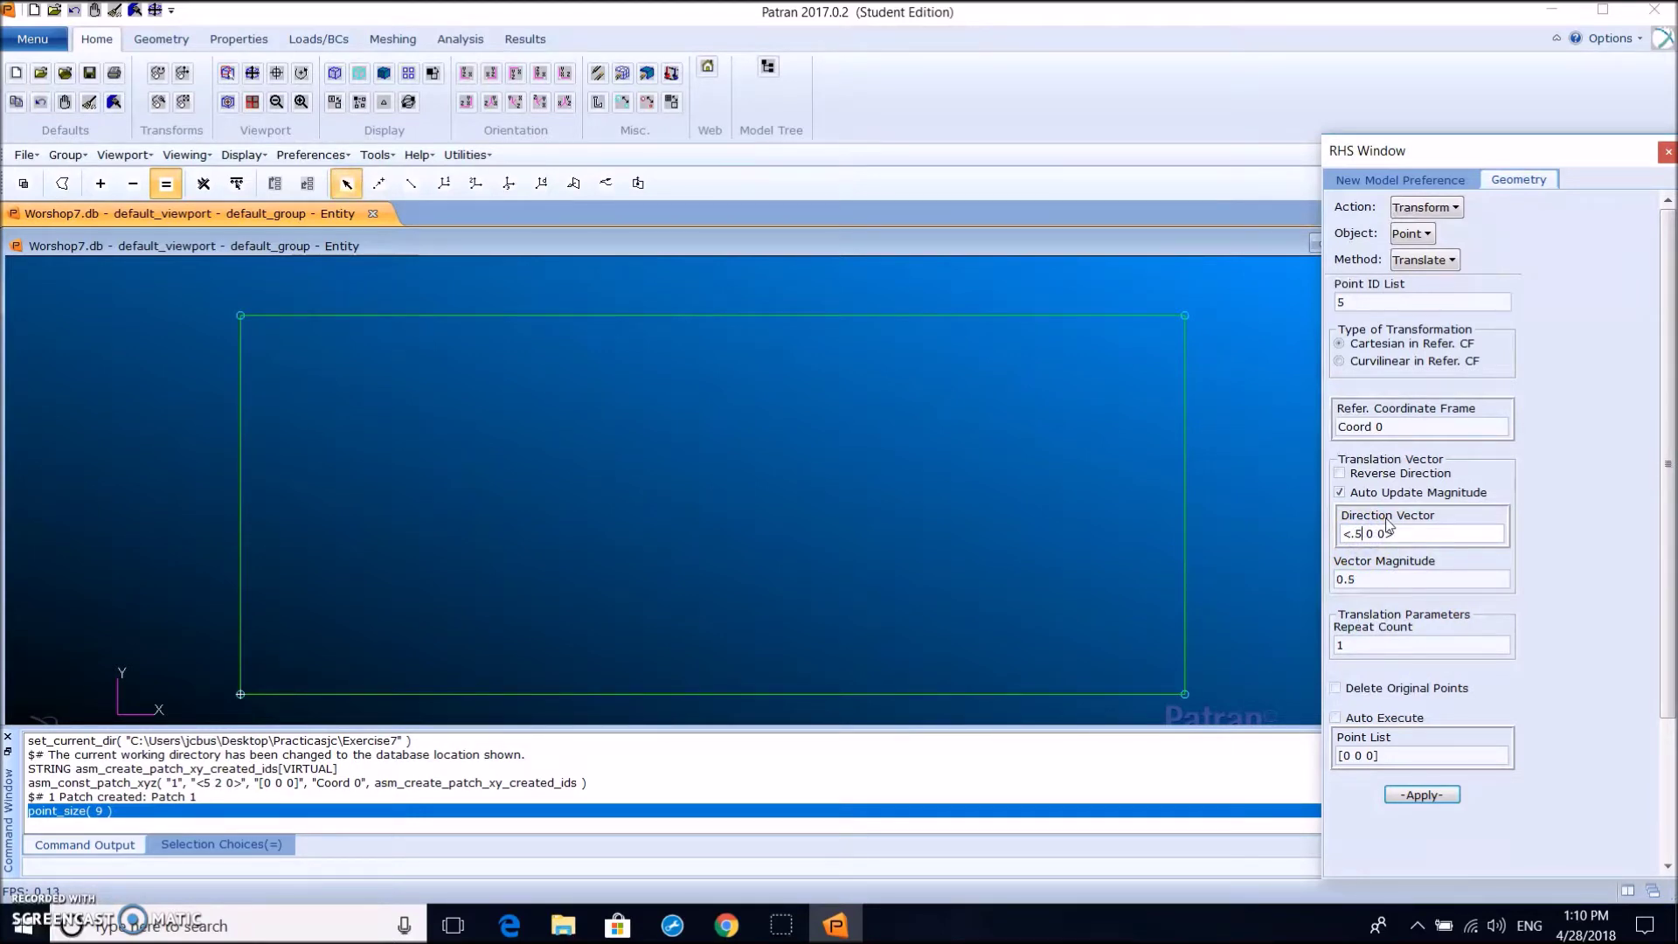
click(1371, 579)
click(1447, 646)
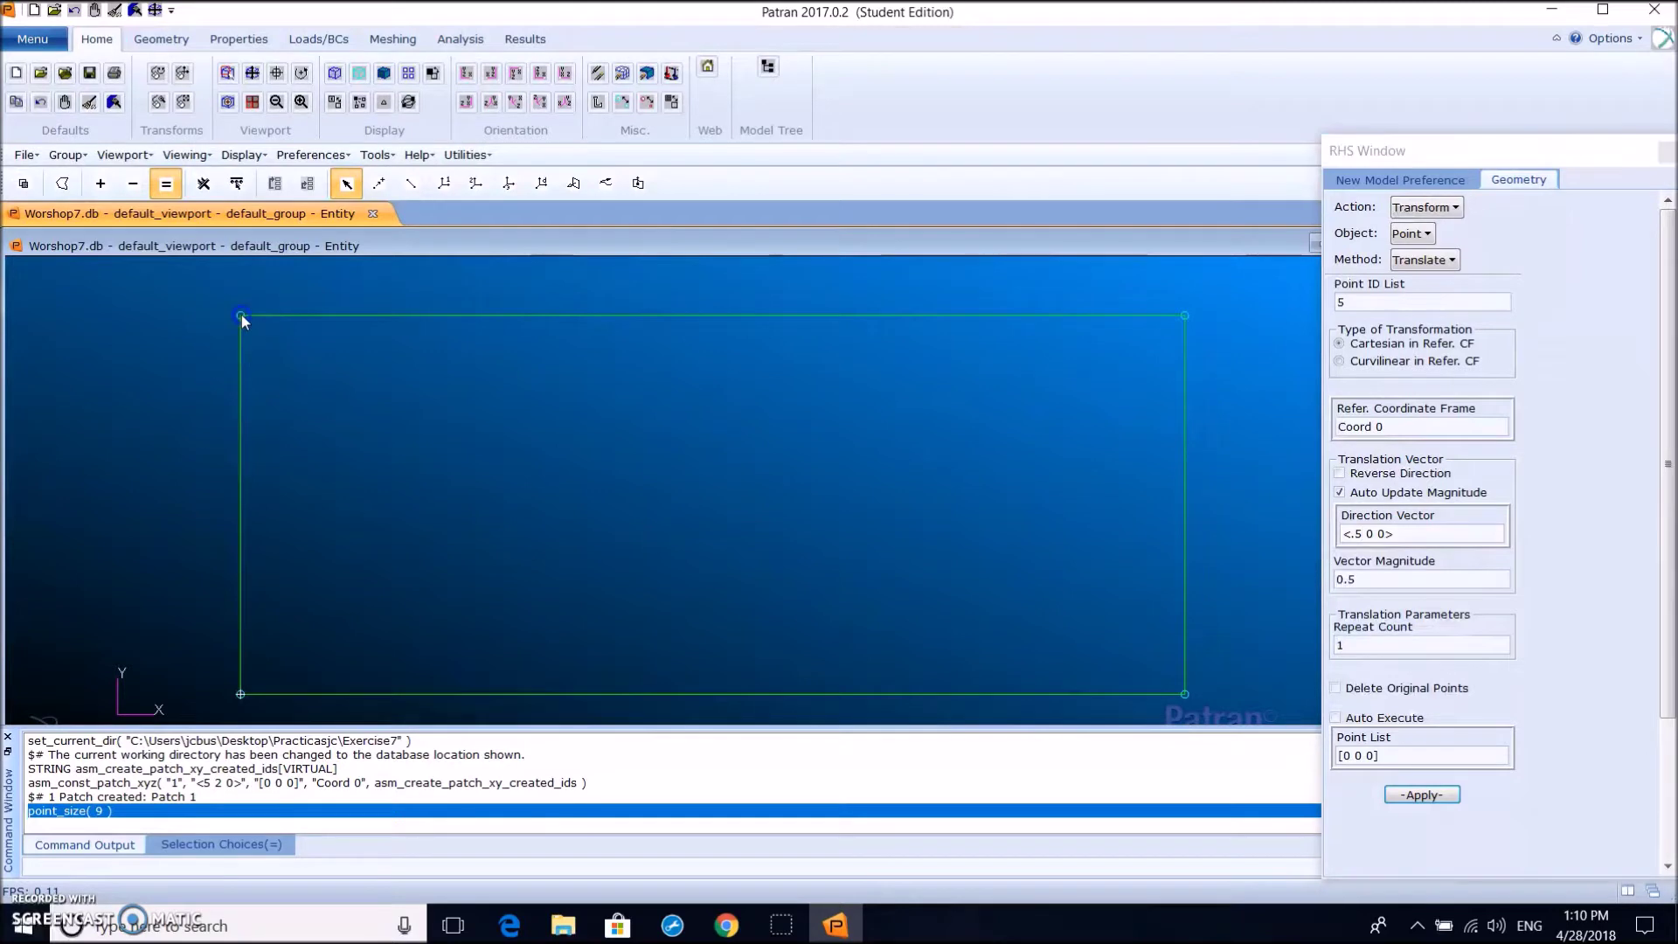
click(1359, 753)
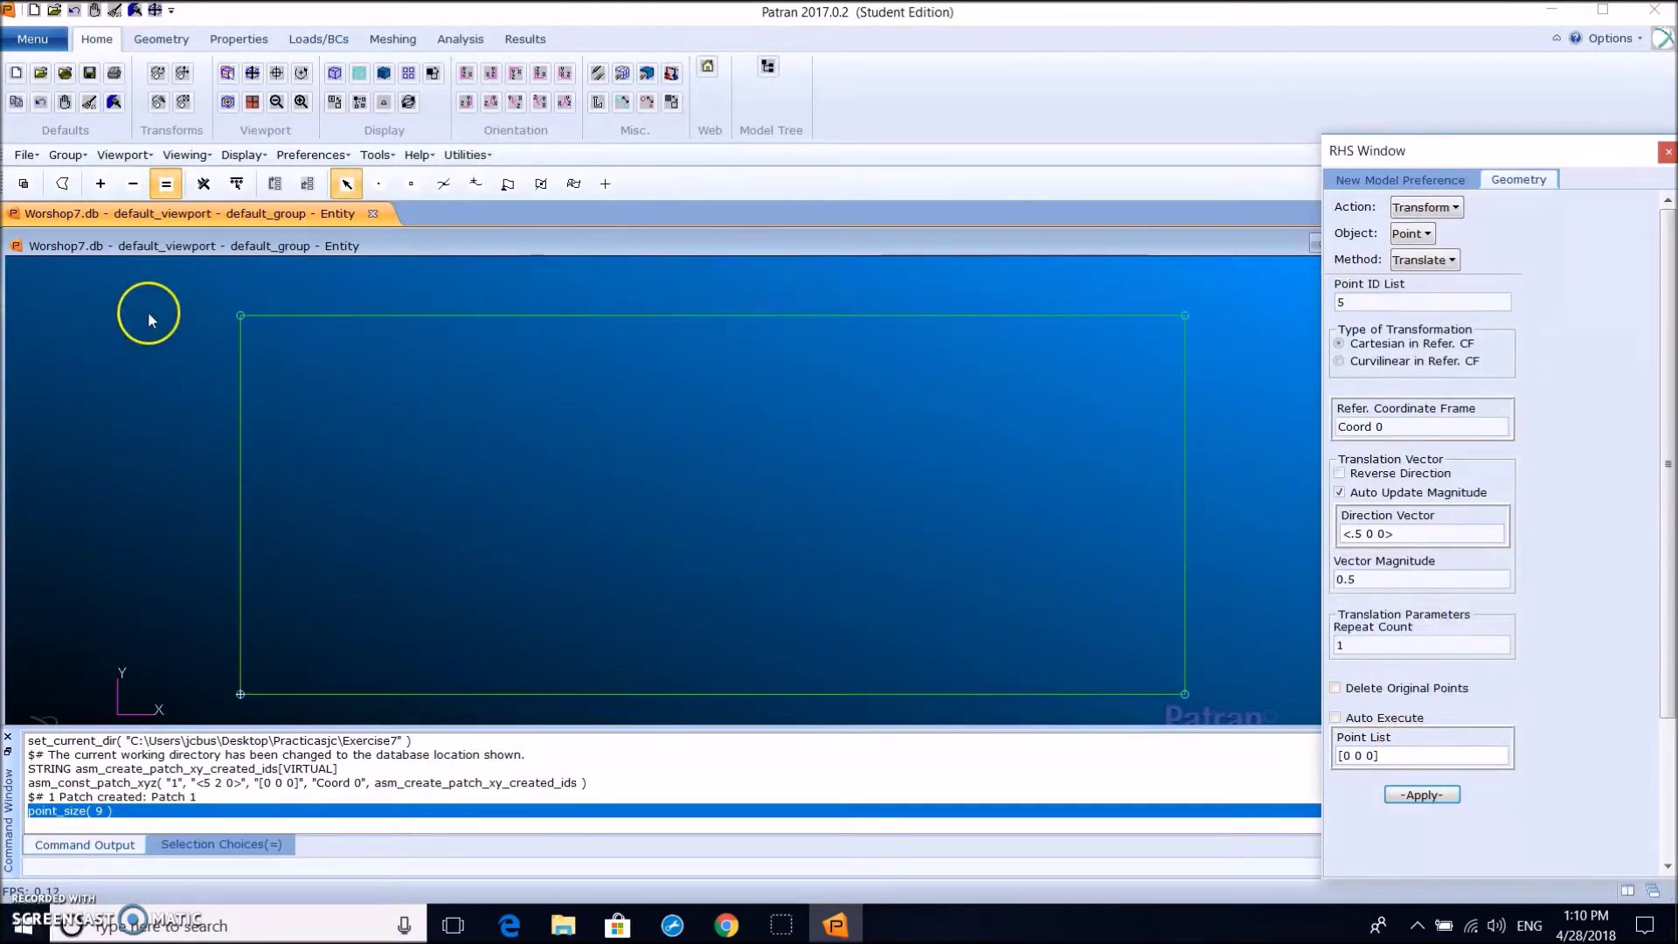
click(238, 317)
click(1403, 797)
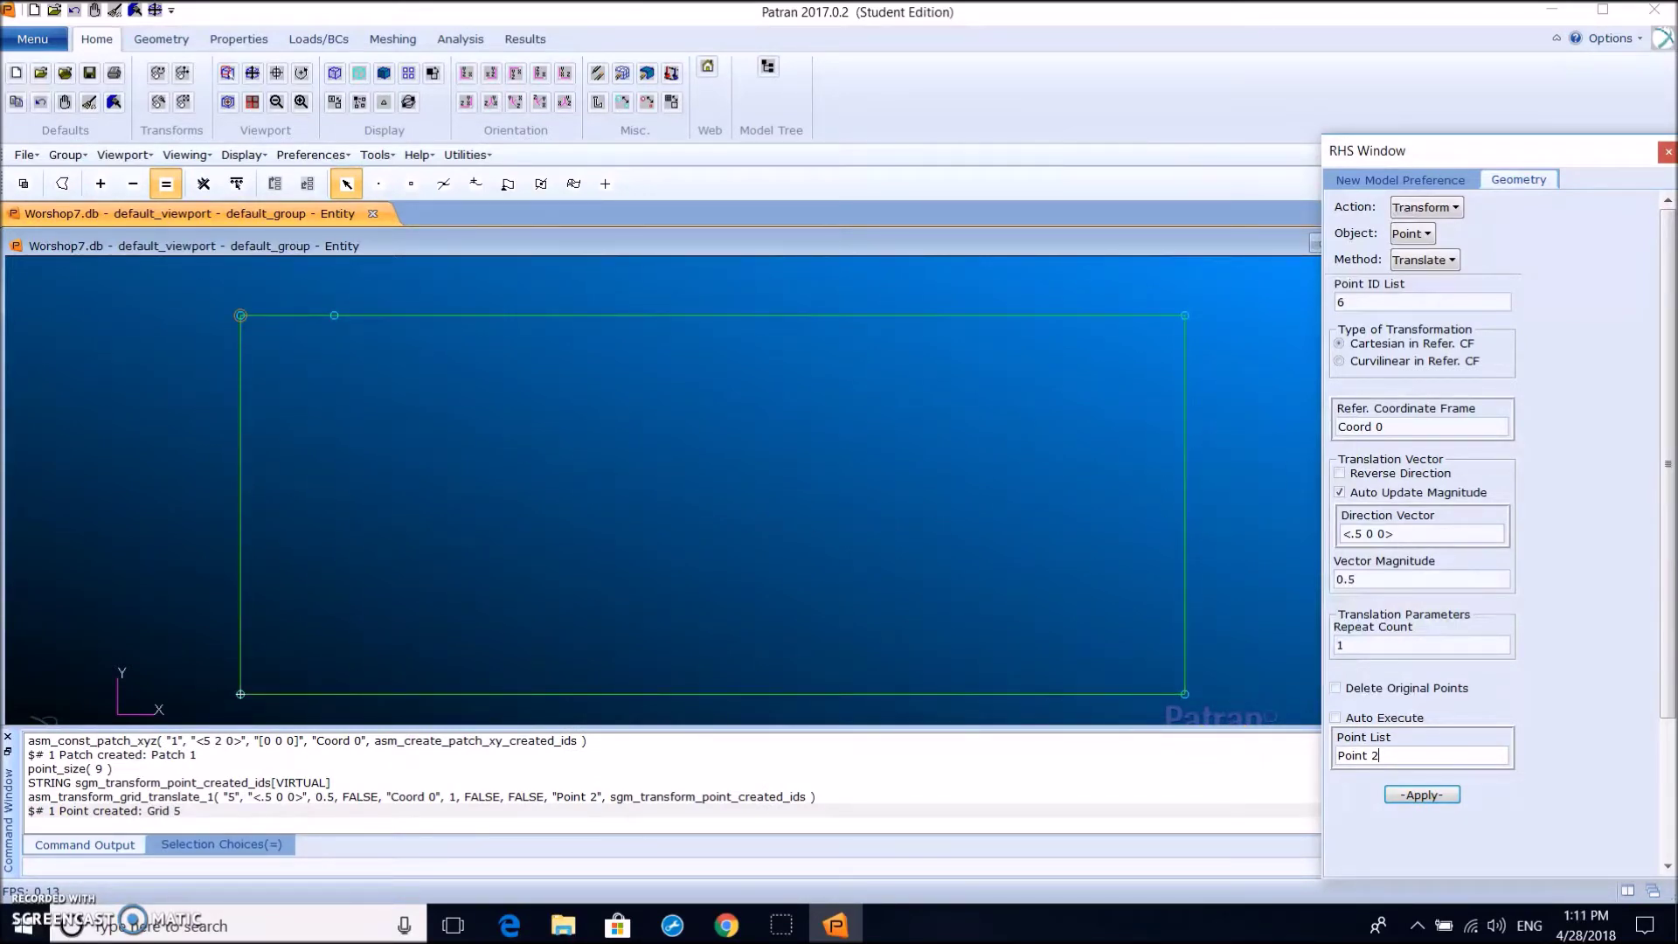
Translate a copy of the rectangle's lower-right corner point by <0 .5 0>
click(1359, 533)
click(1377, 745)
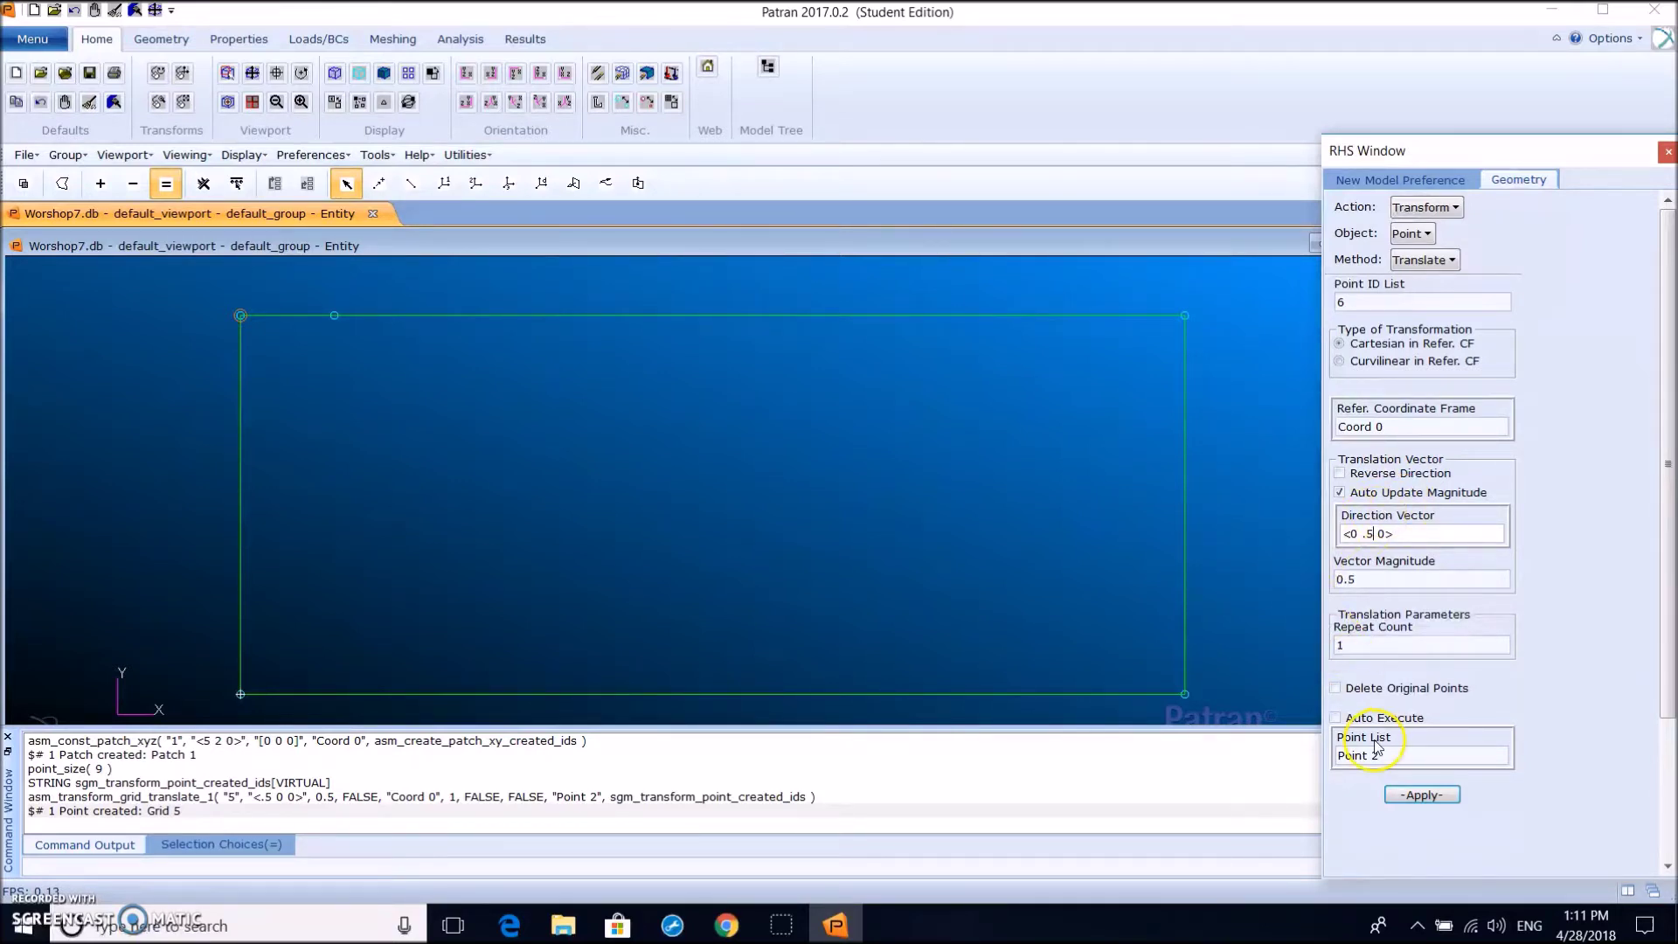
click(1397, 757)
click(1185, 694)
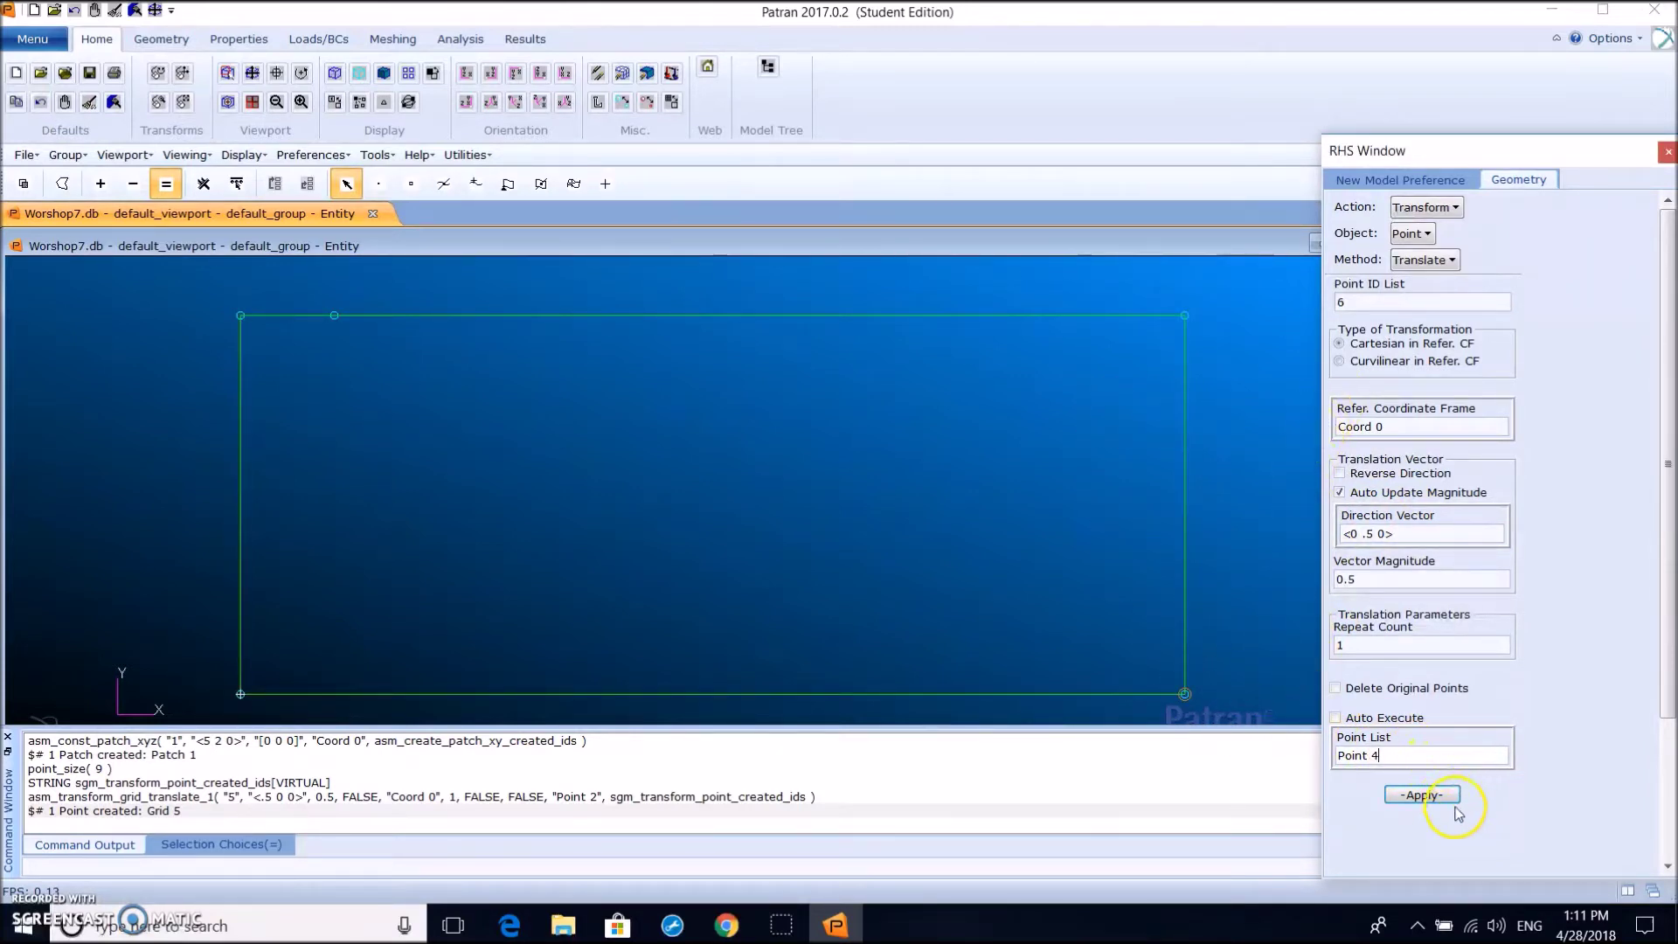
click(1417, 796)
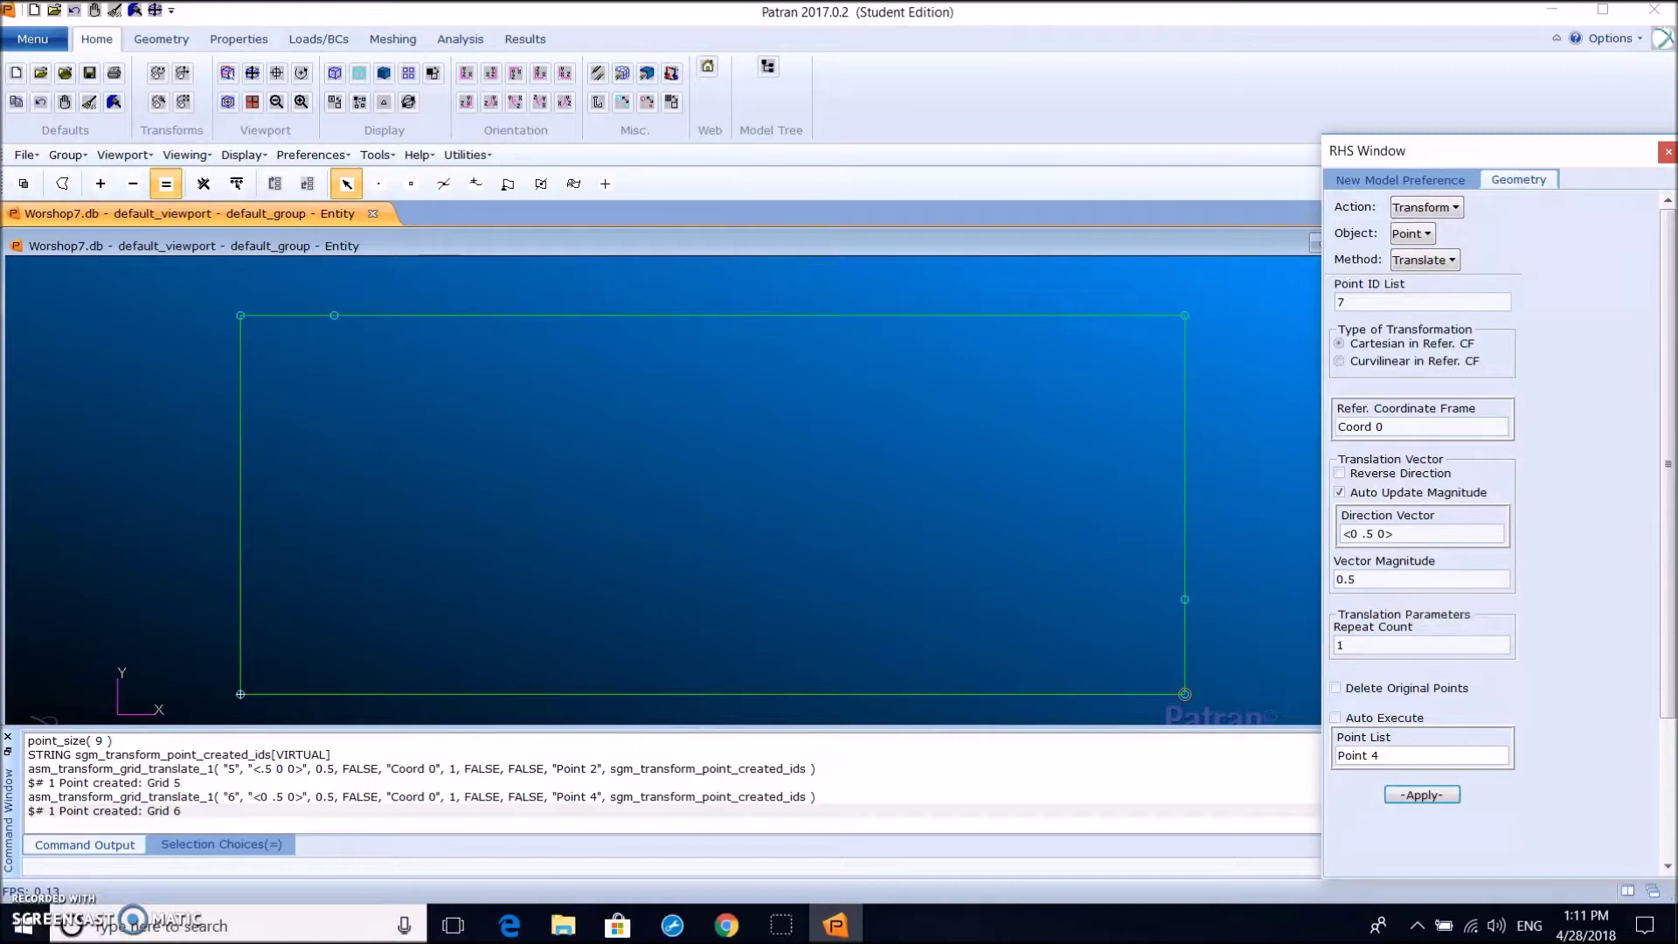
Create a 2 Point curve from the new top-edge point to the new right-edge point, with Auto Execute off
click(1413, 207)
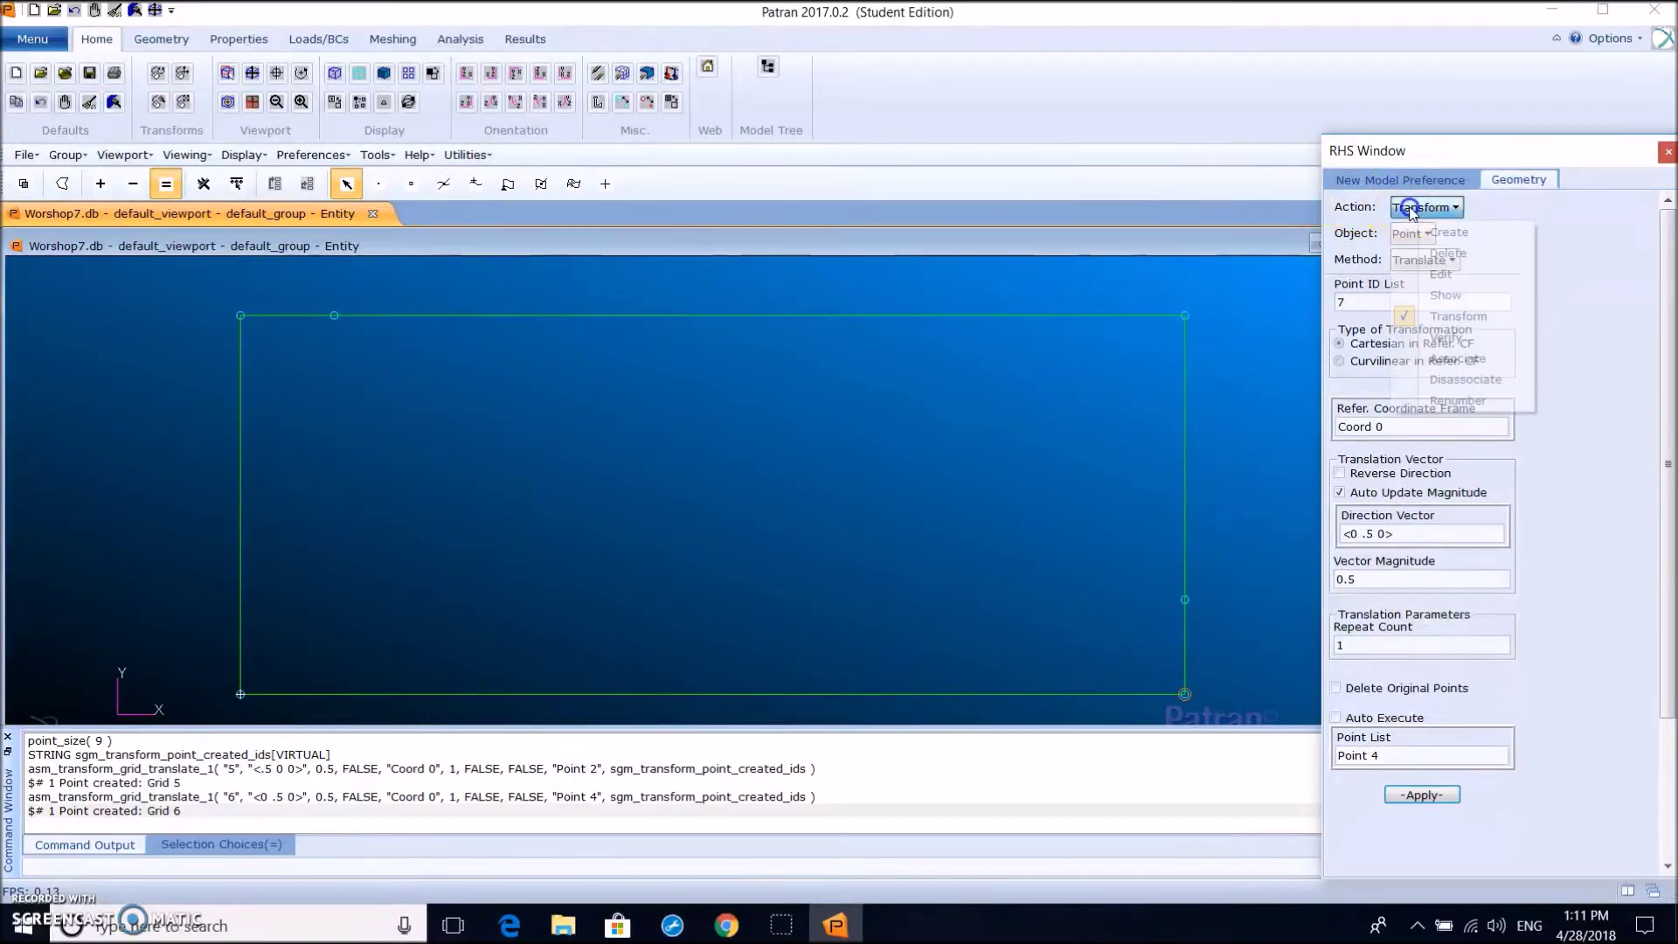
click(1416, 232)
click(1417, 233)
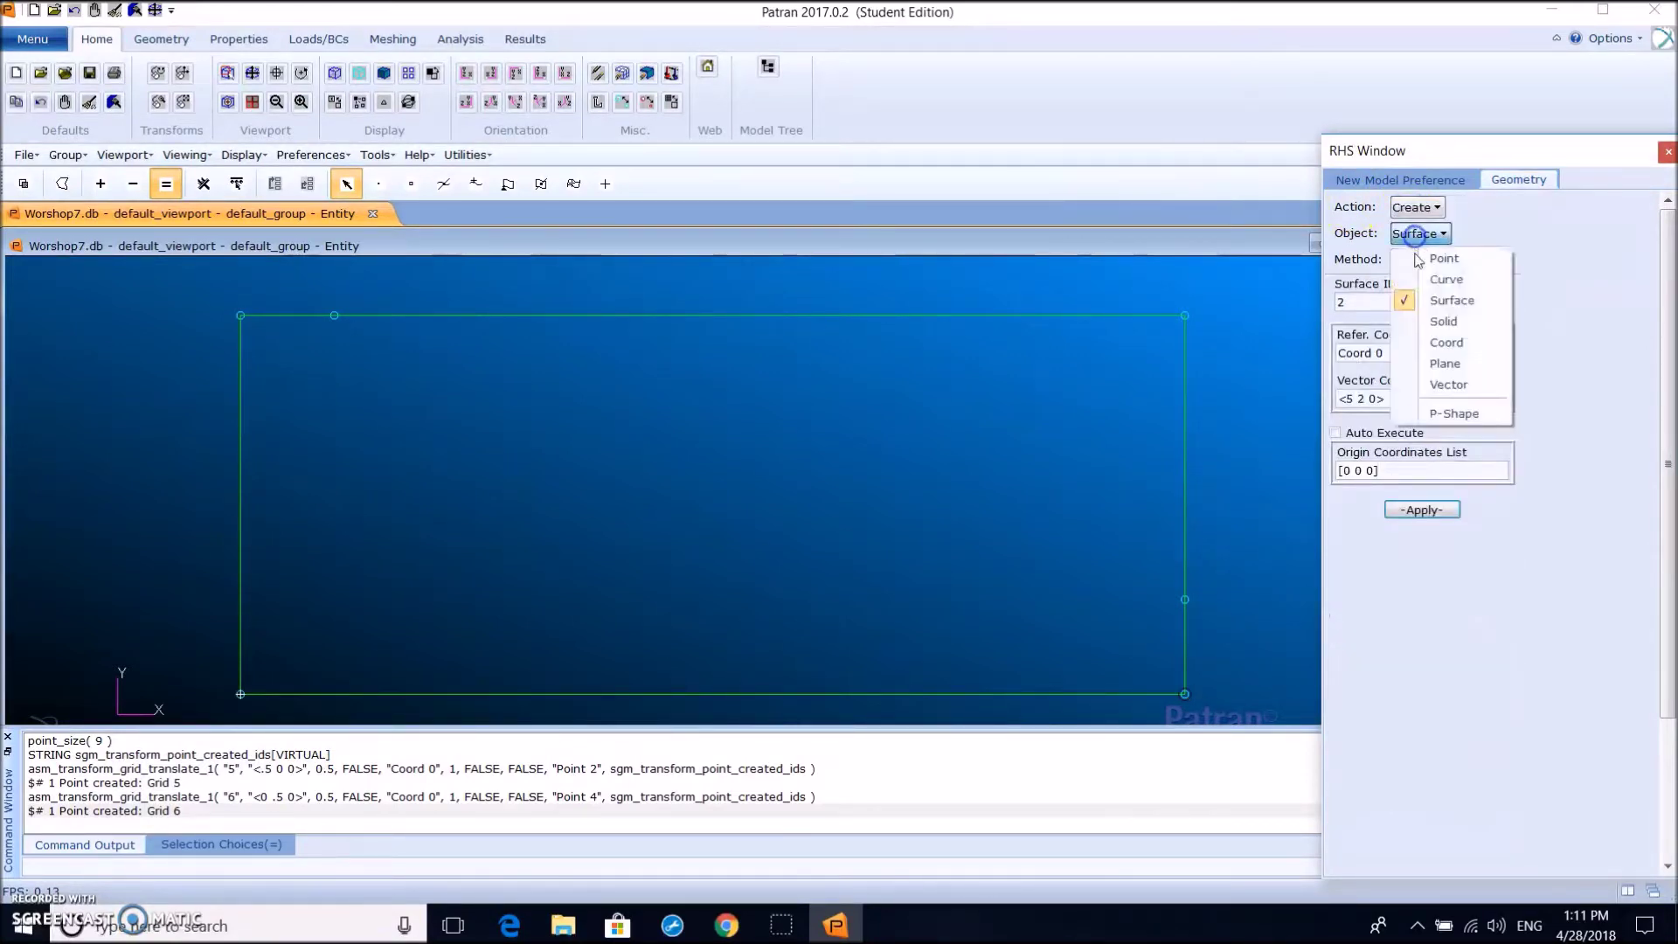
click(1431, 284)
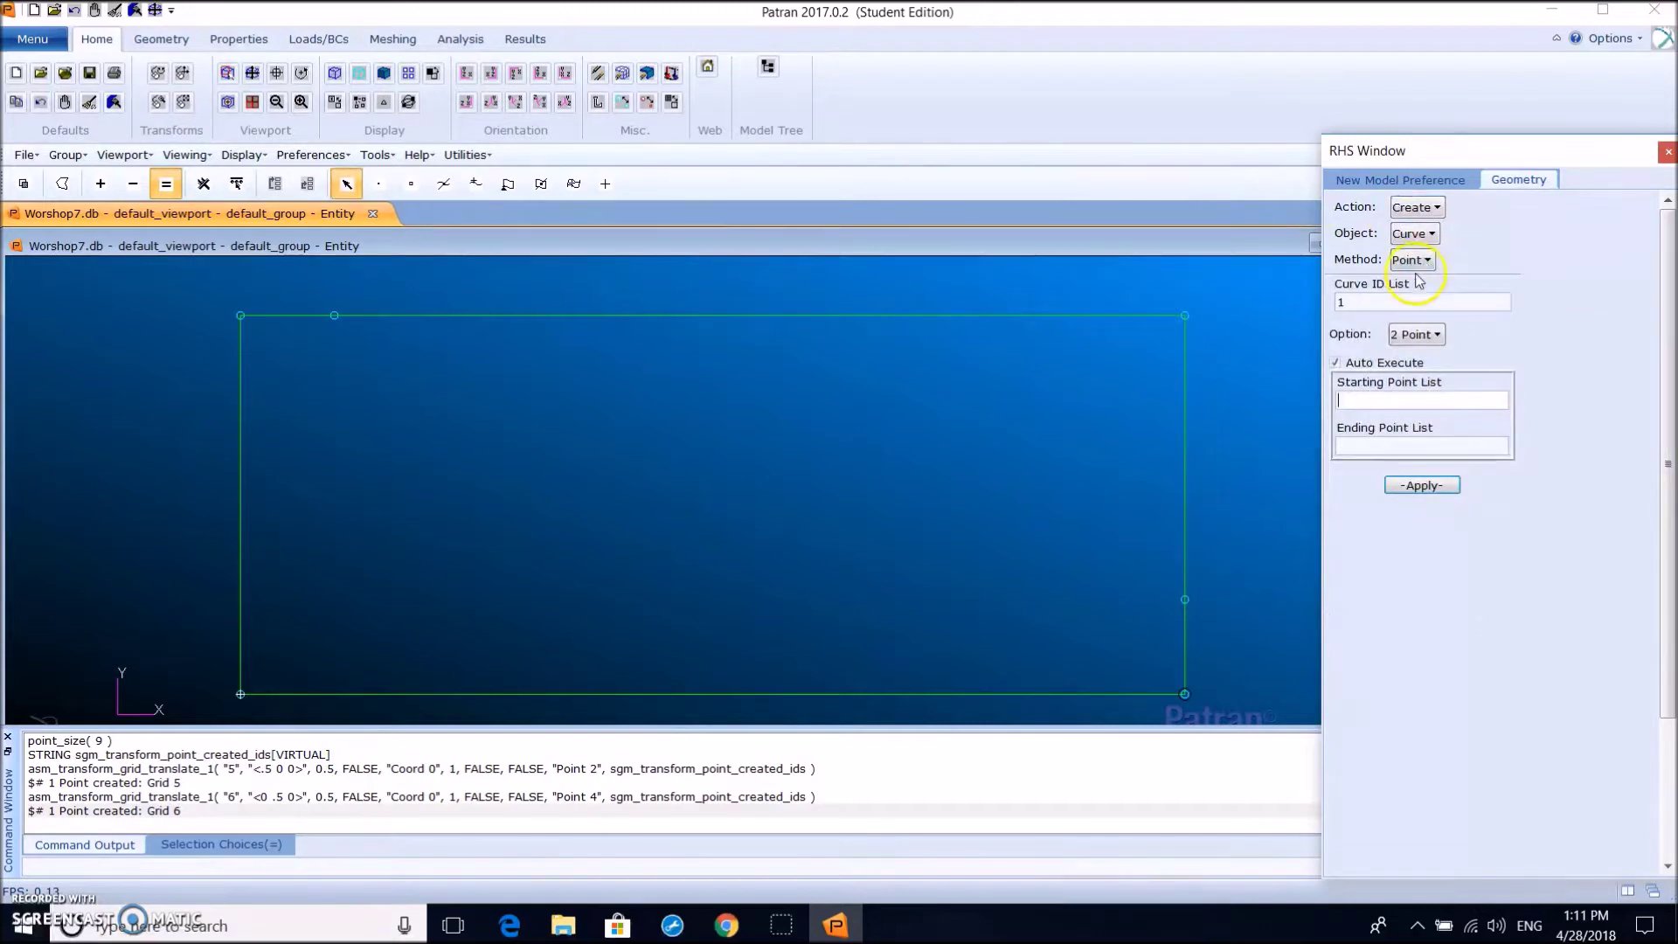
click(1357, 364)
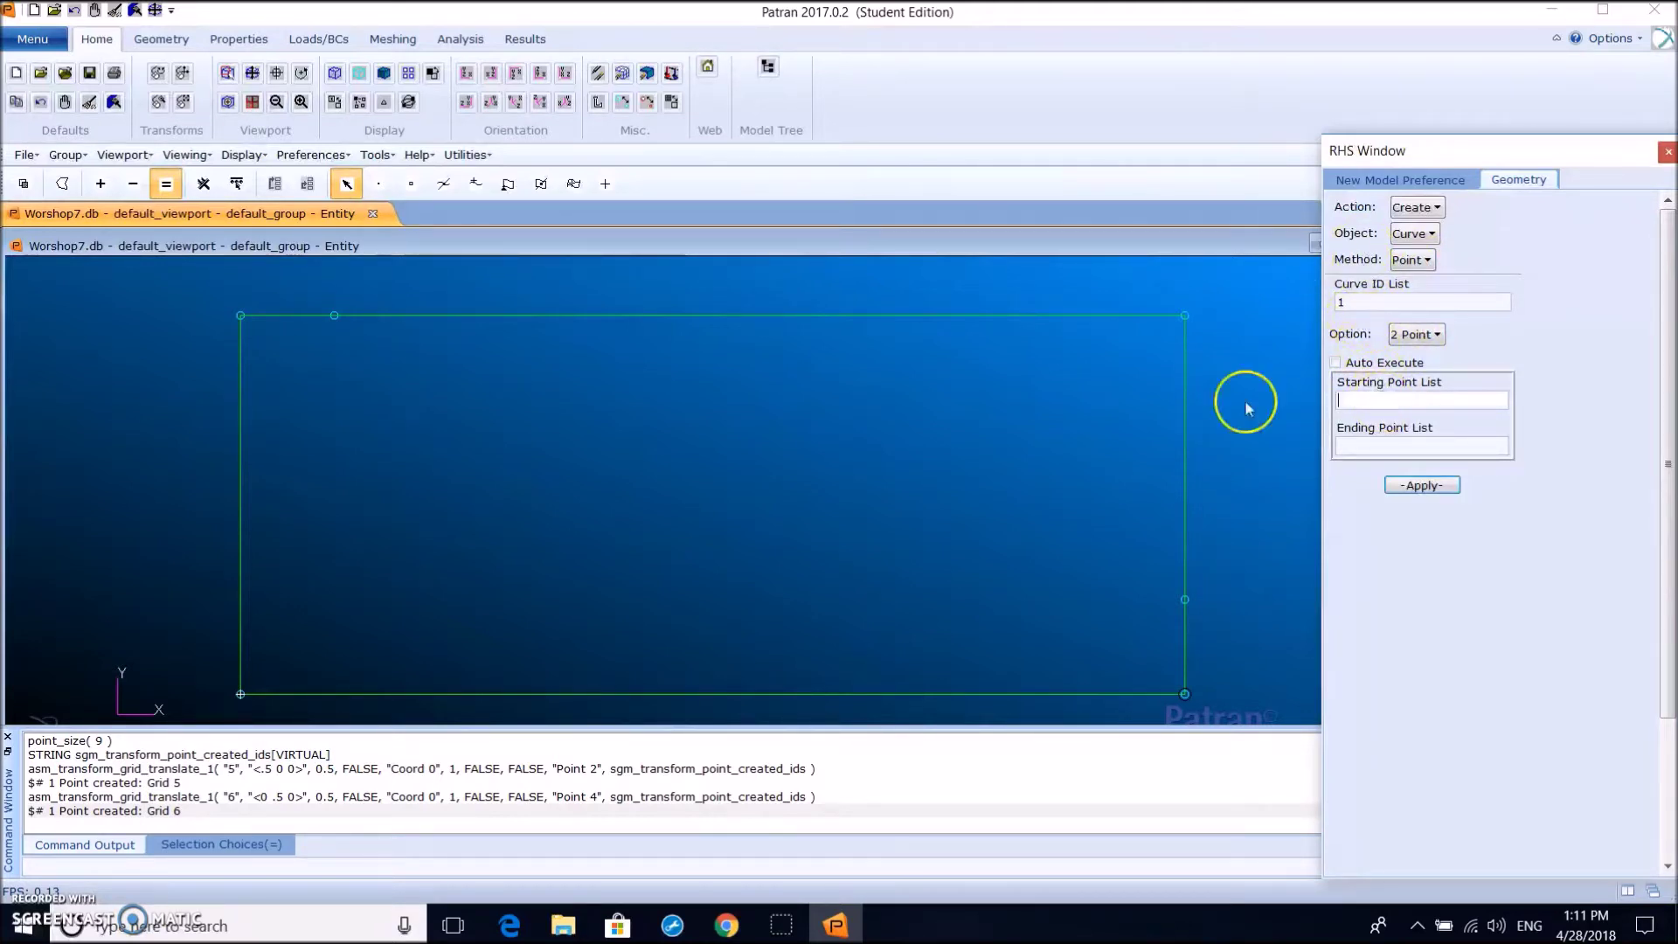
click(325, 318)
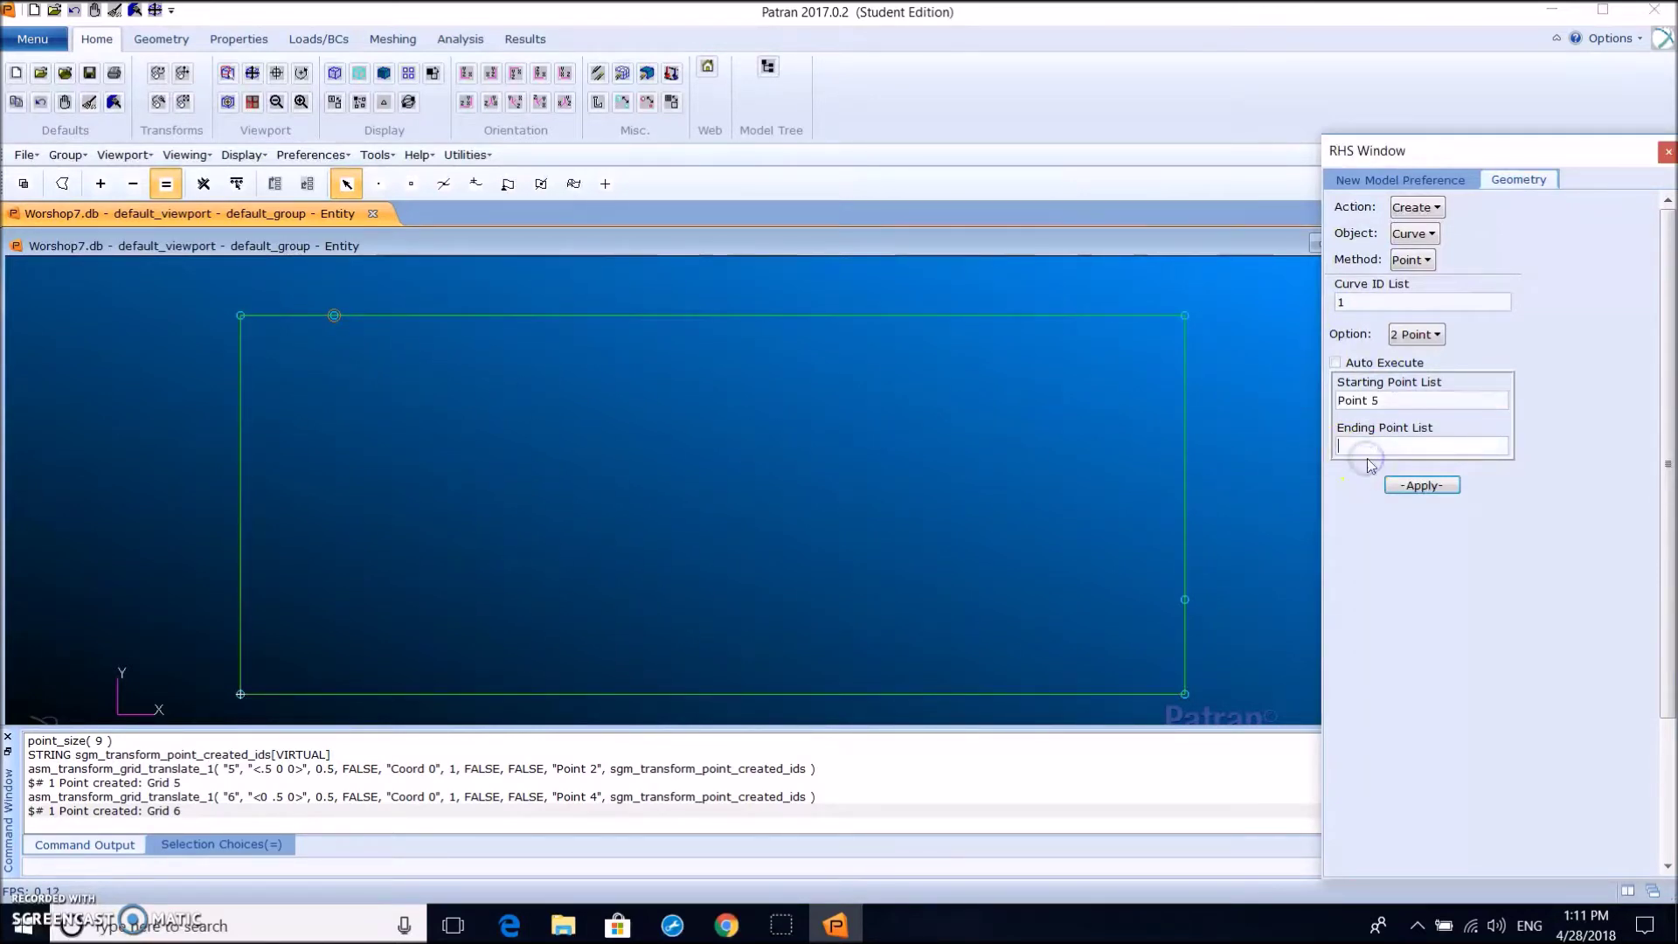
click(1184, 599)
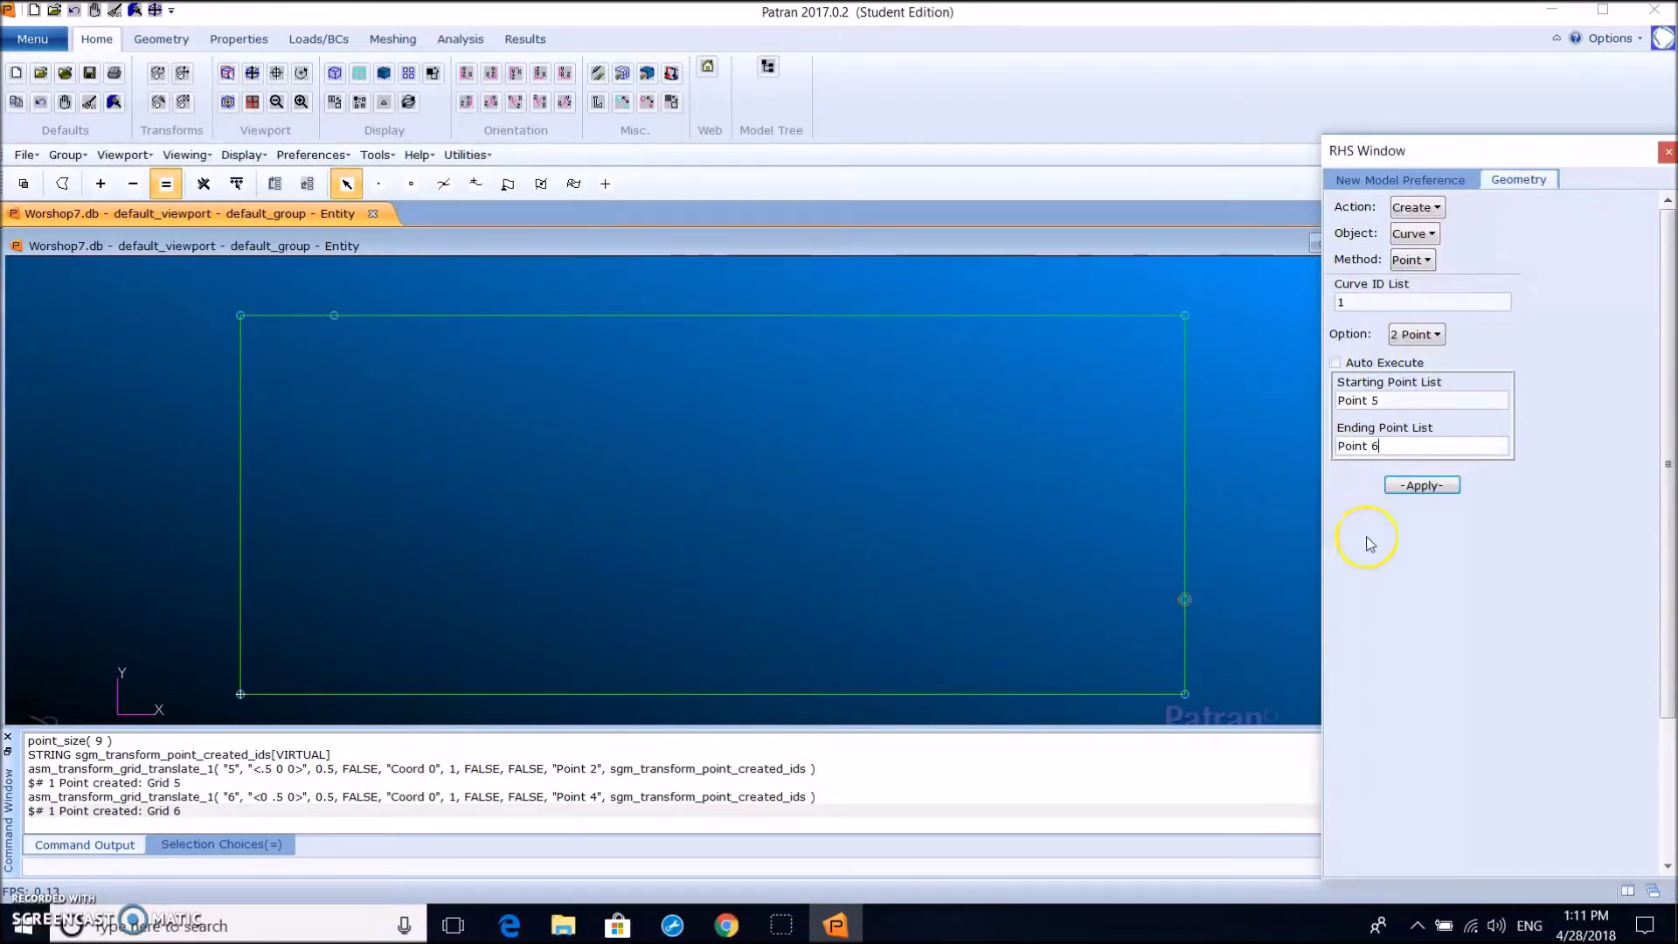
click(1422, 485)
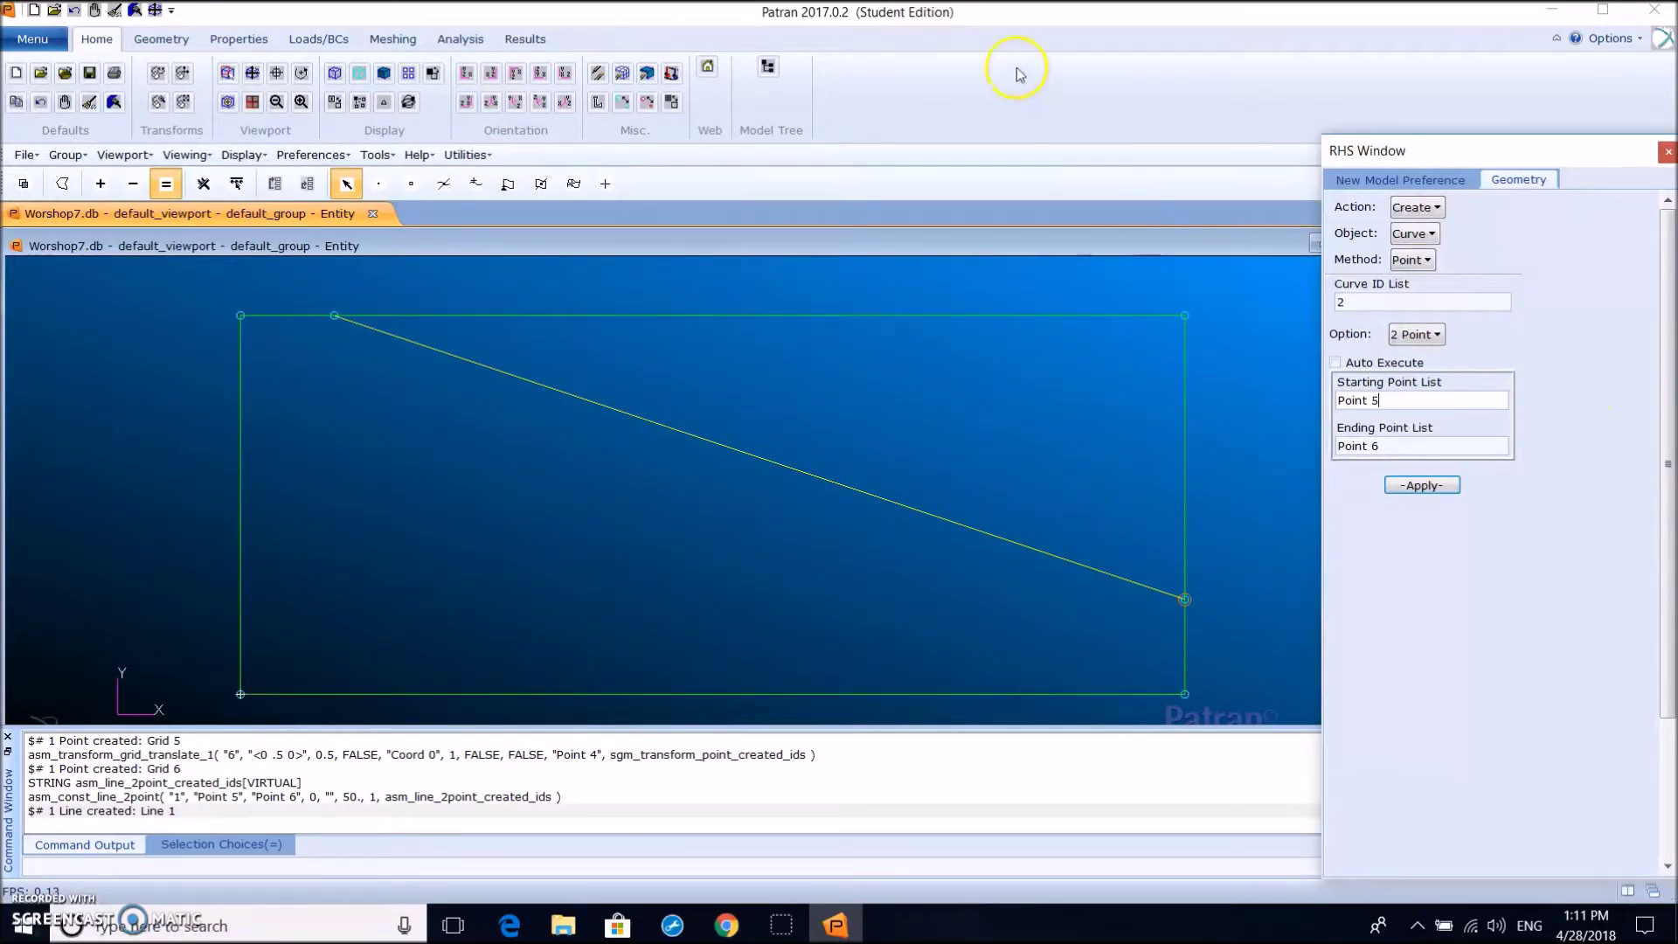
Break the rectangular surface along the diagonal curve and delete the original surface, with Auto Execute off
click(1416, 207)
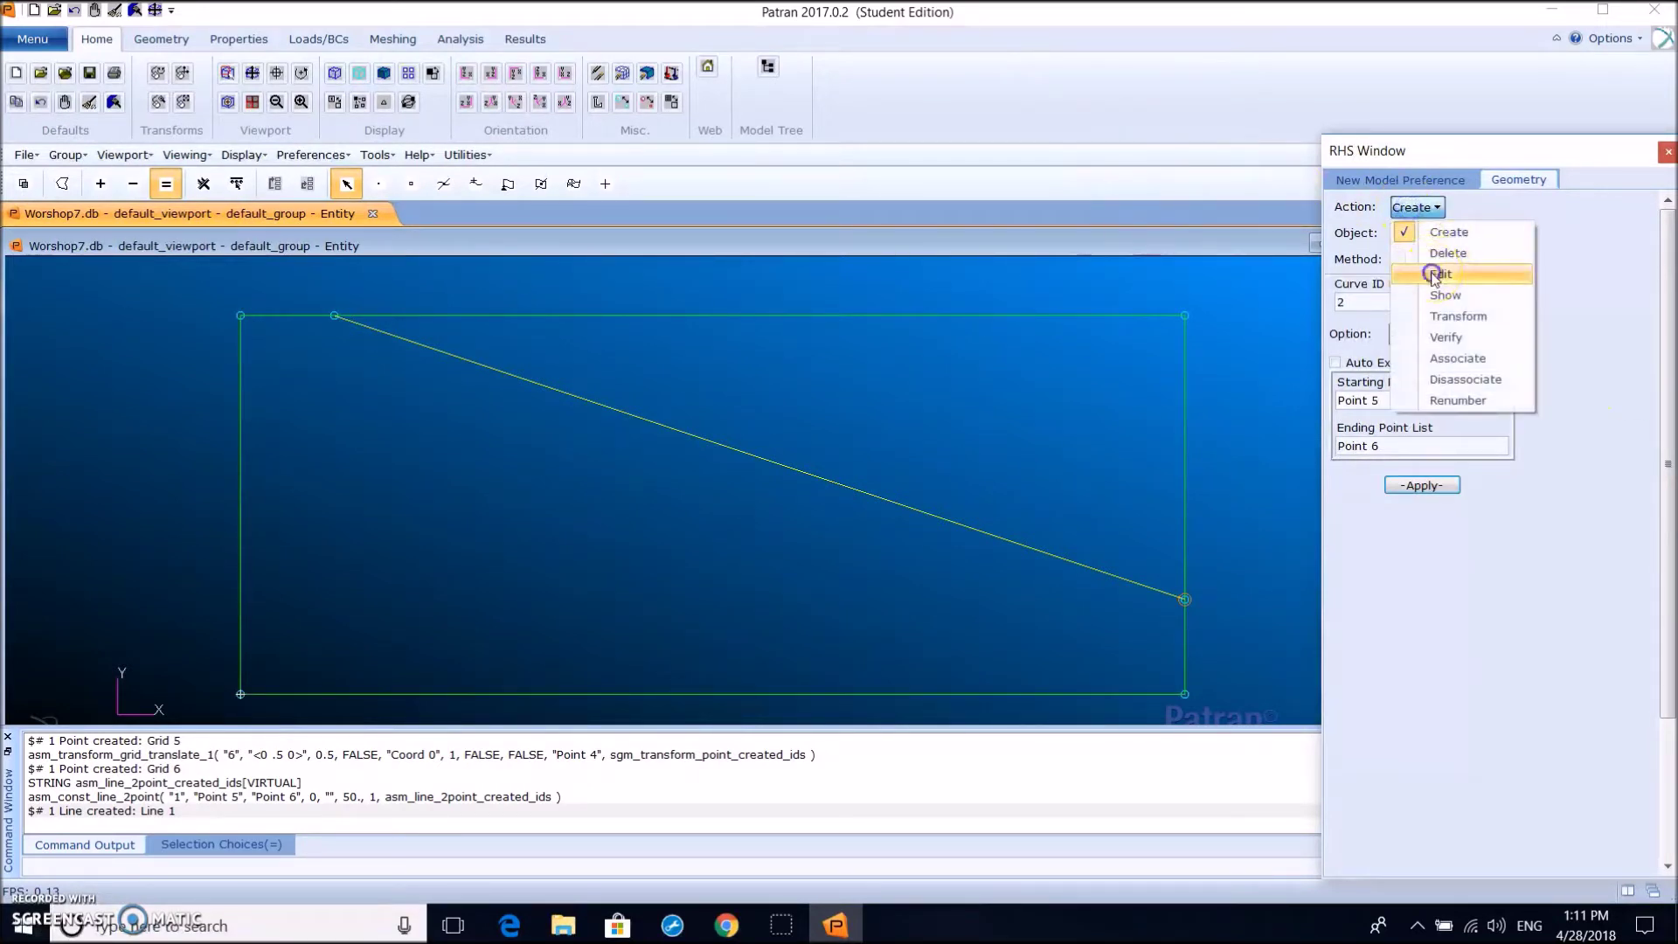
click(1438, 273)
click(1434, 236)
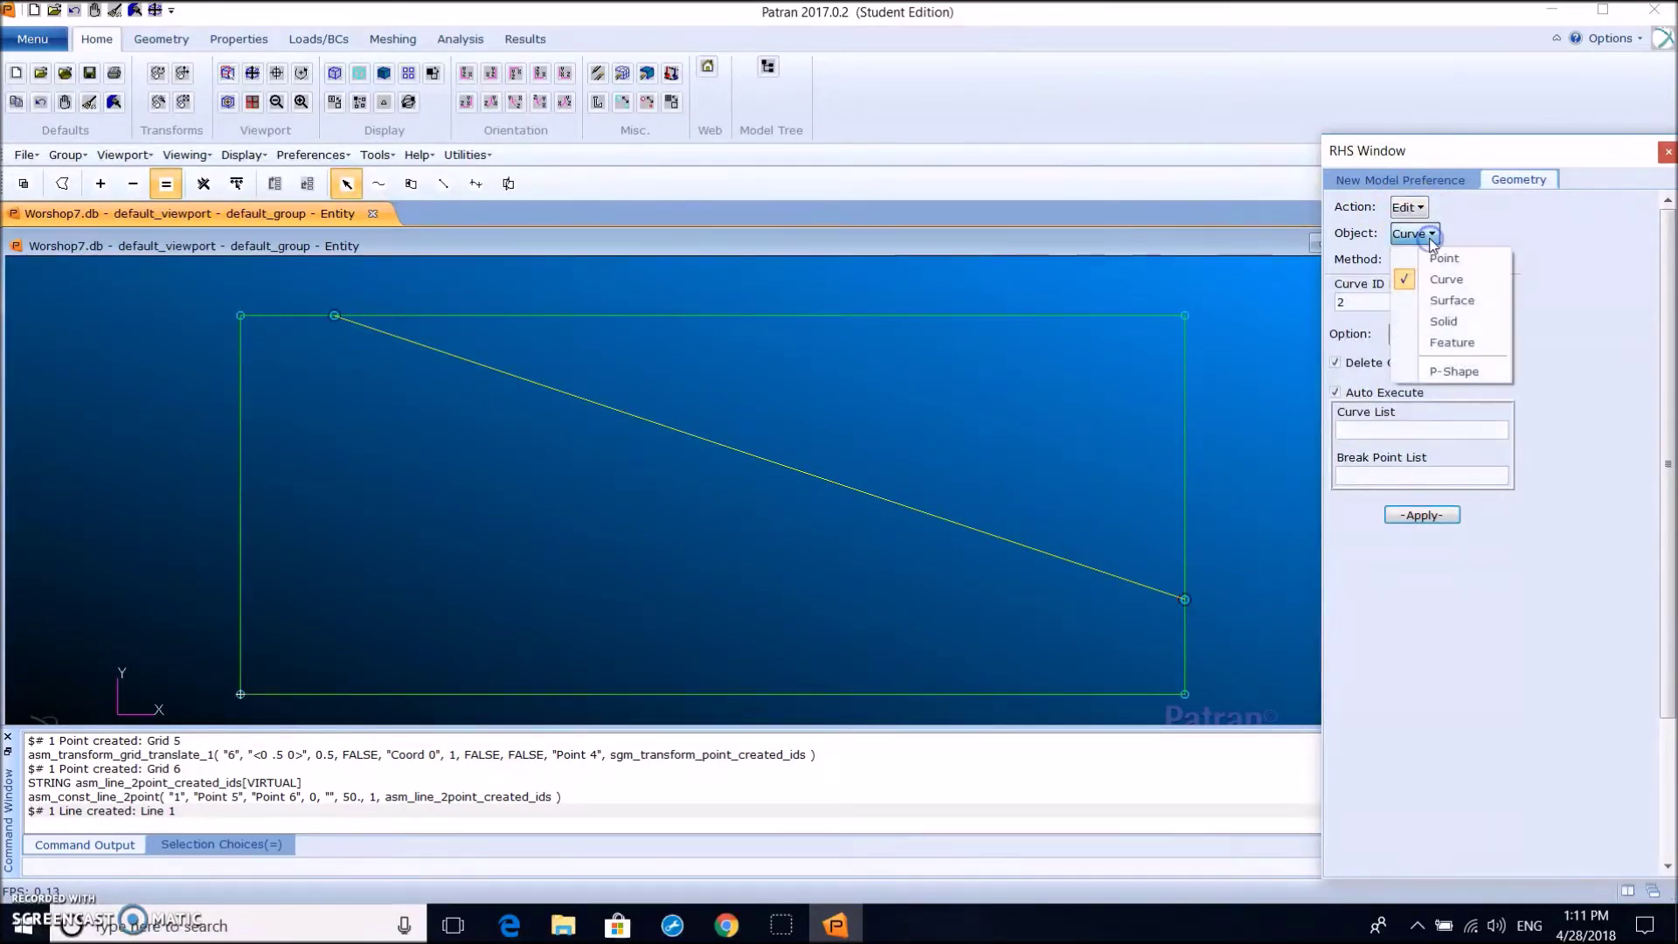
click(1429, 301)
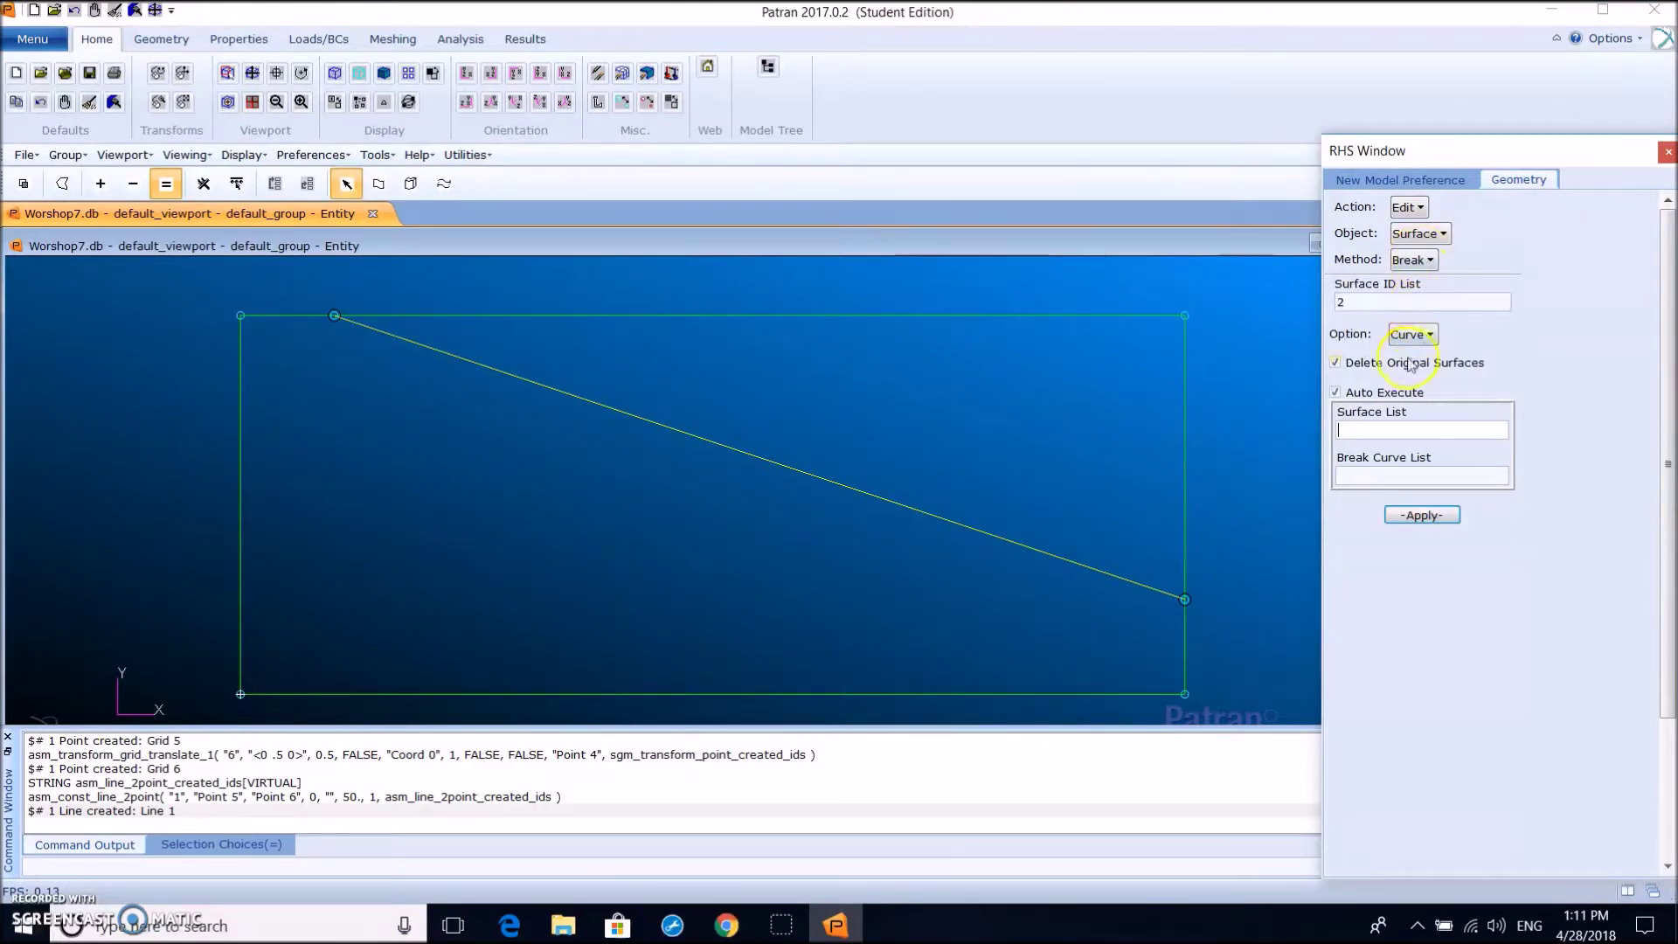
click(1335, 392)
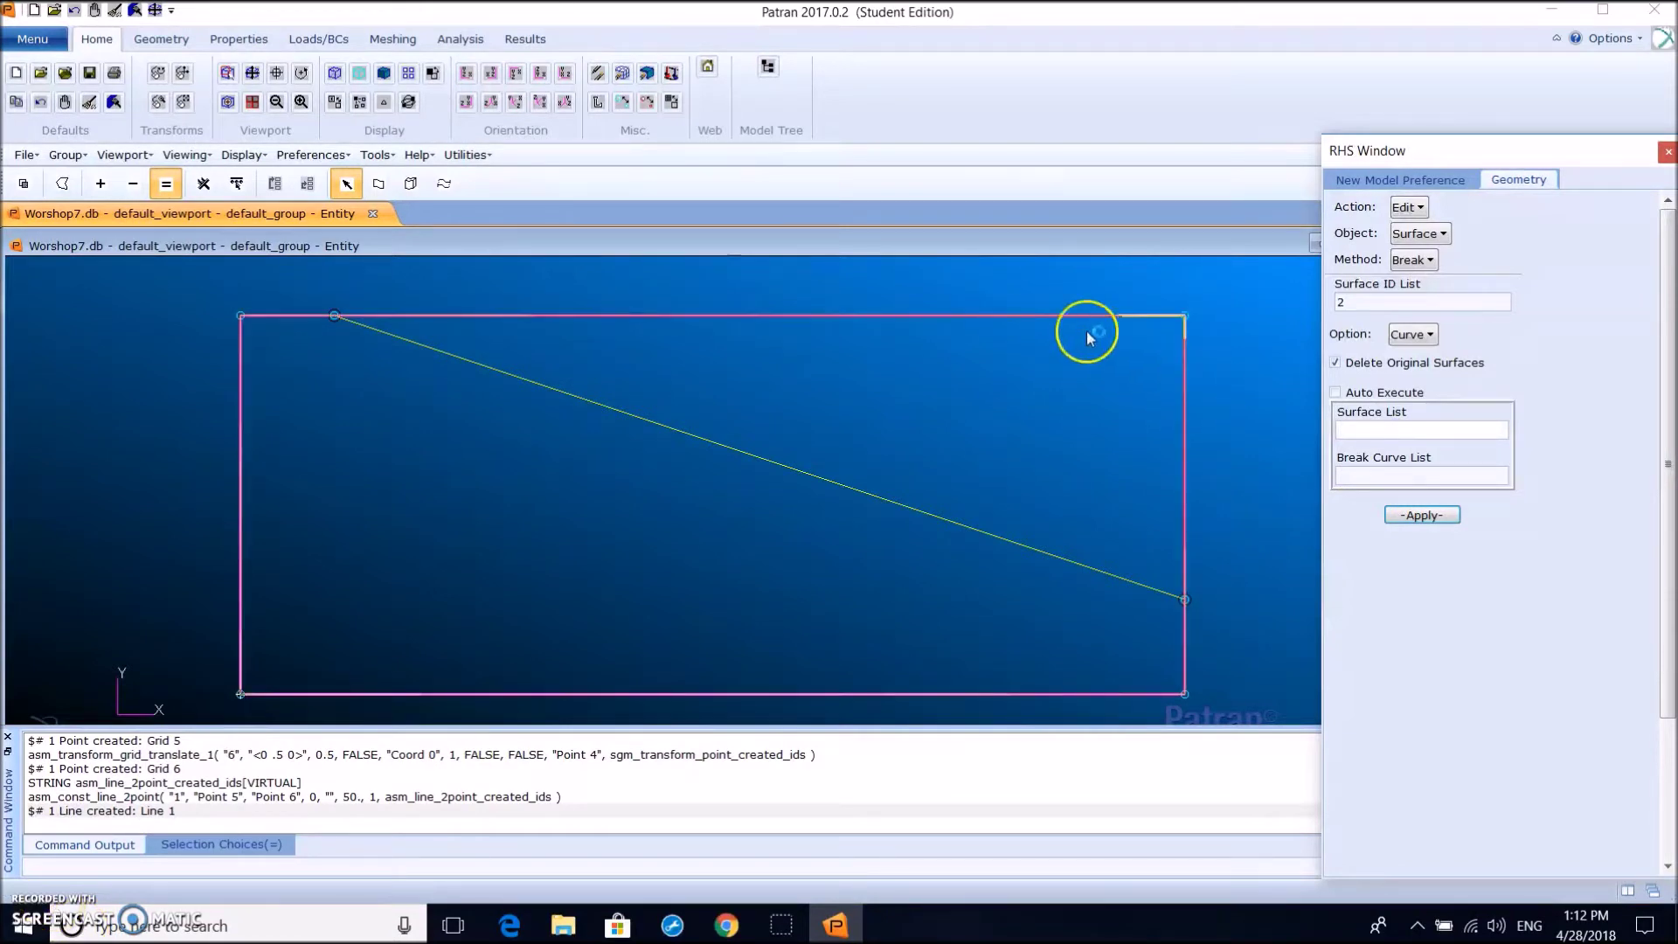
click(1061, 321)
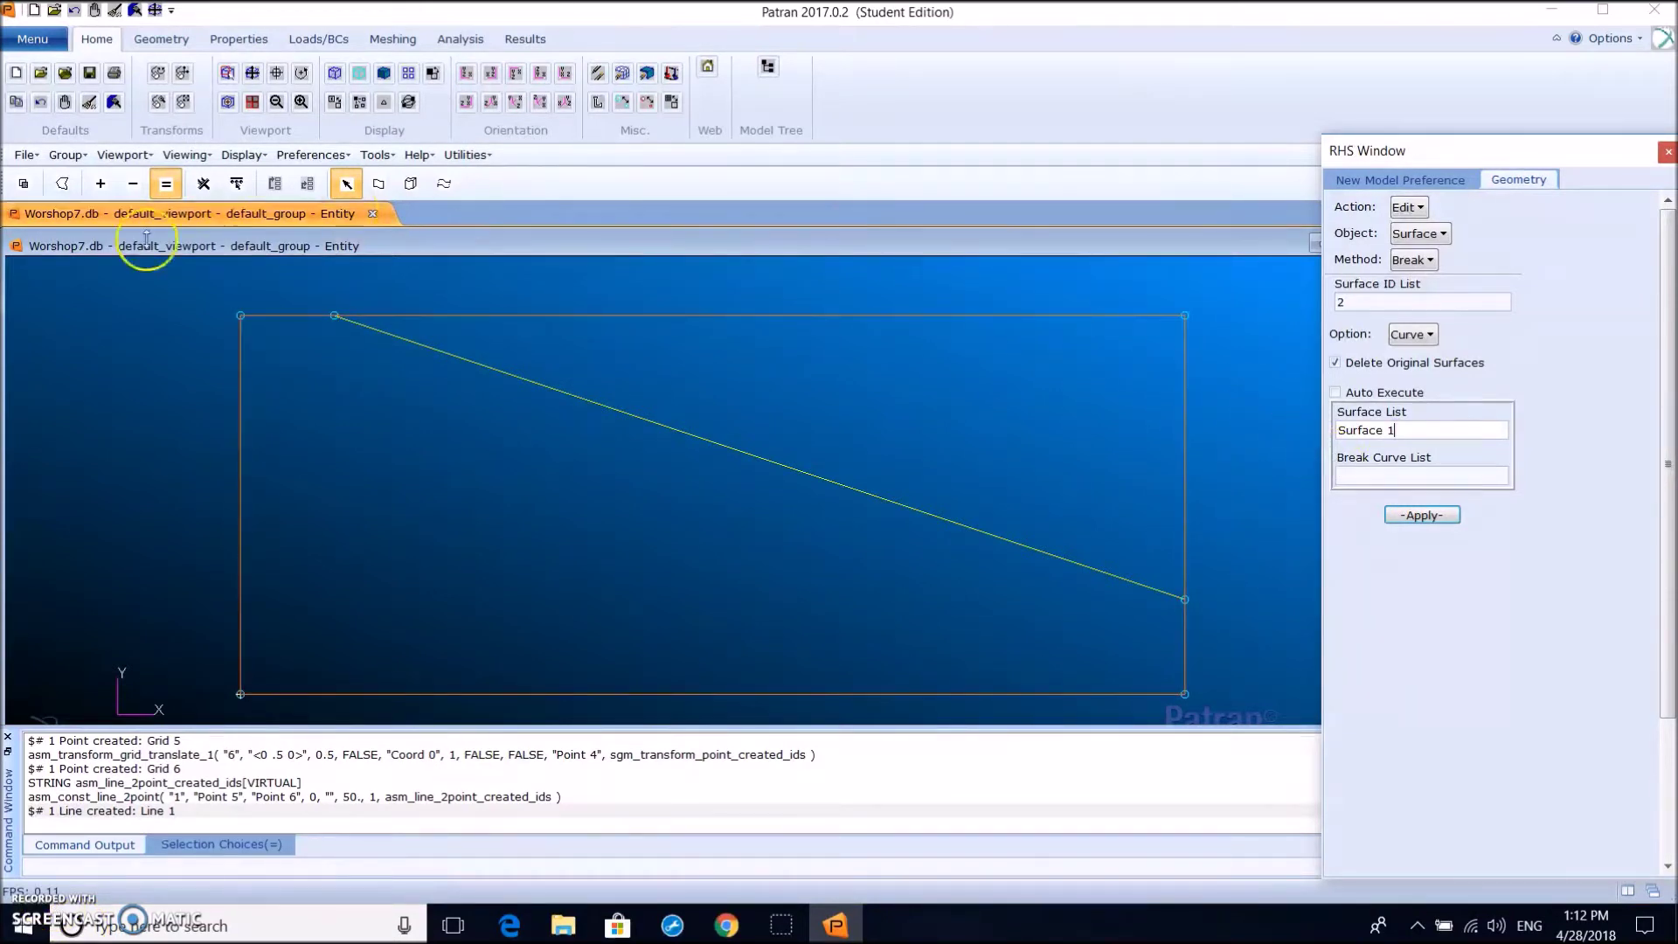
click(1376, 475)
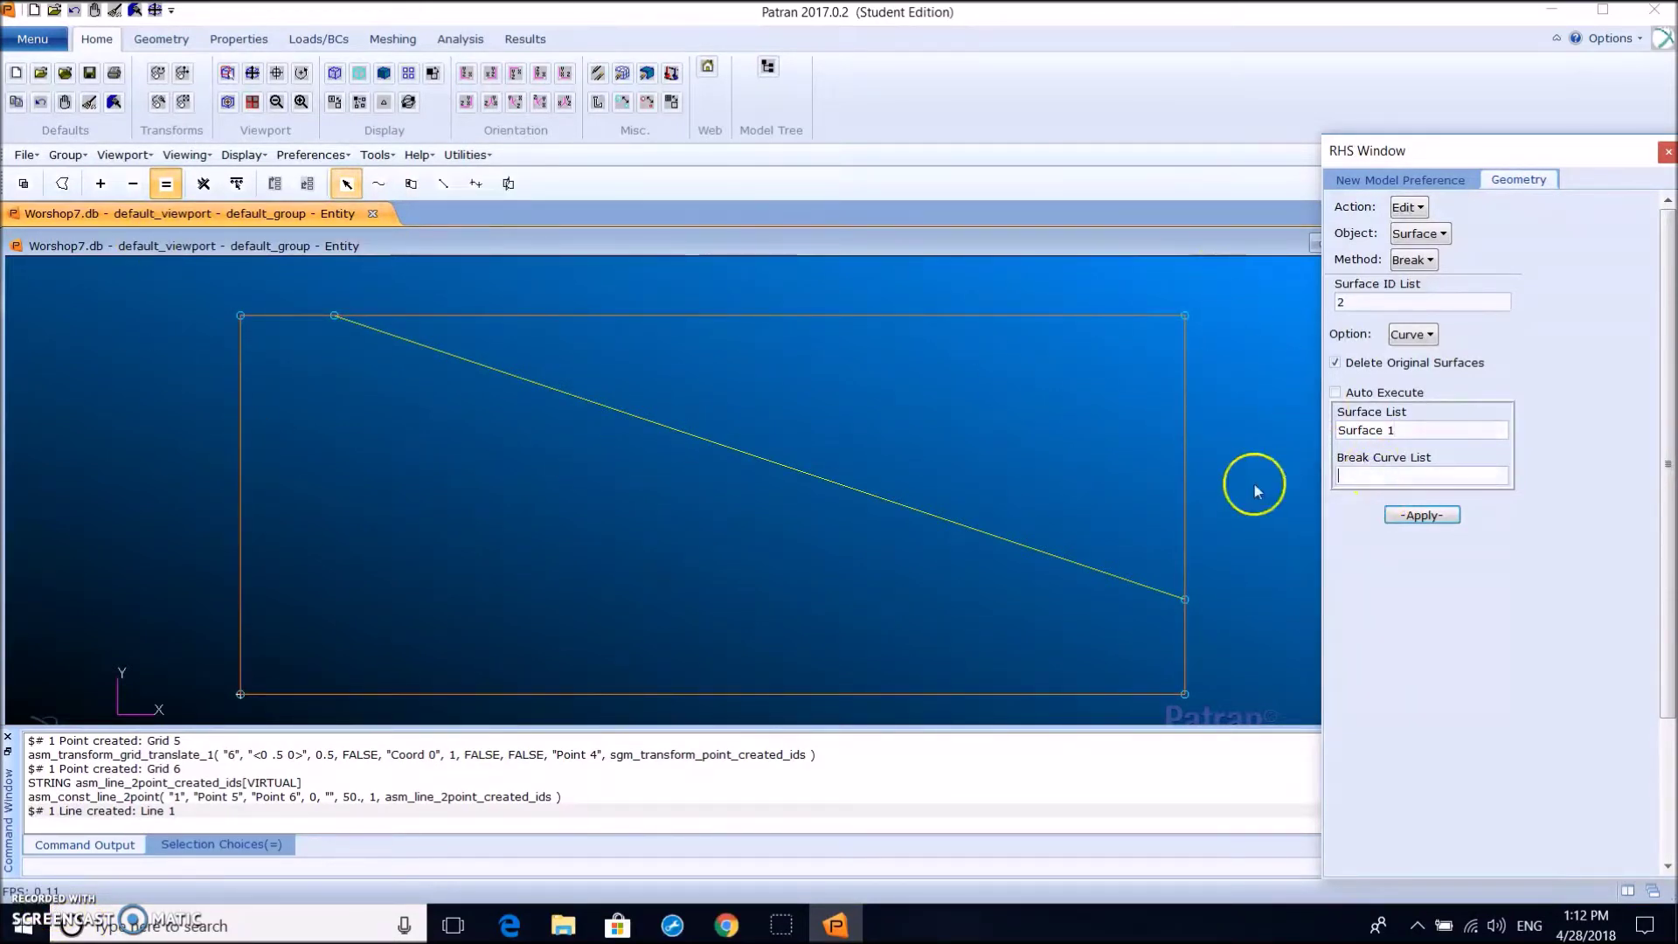
click(878, 496)
click(1437, 516)
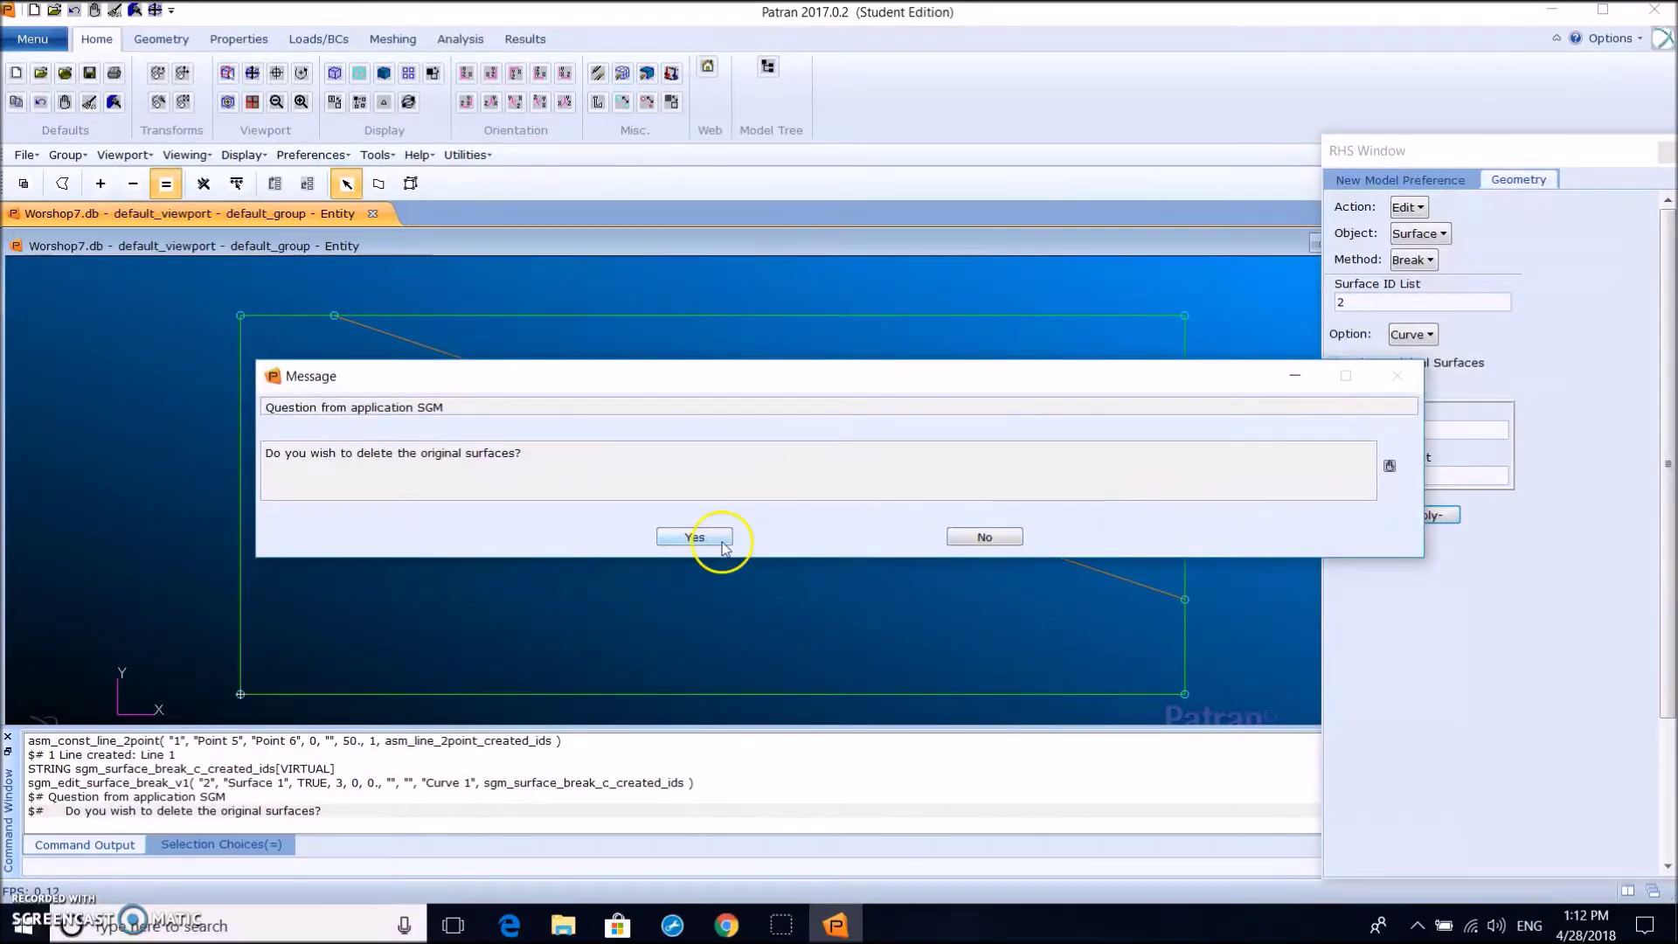
click(694, 536)
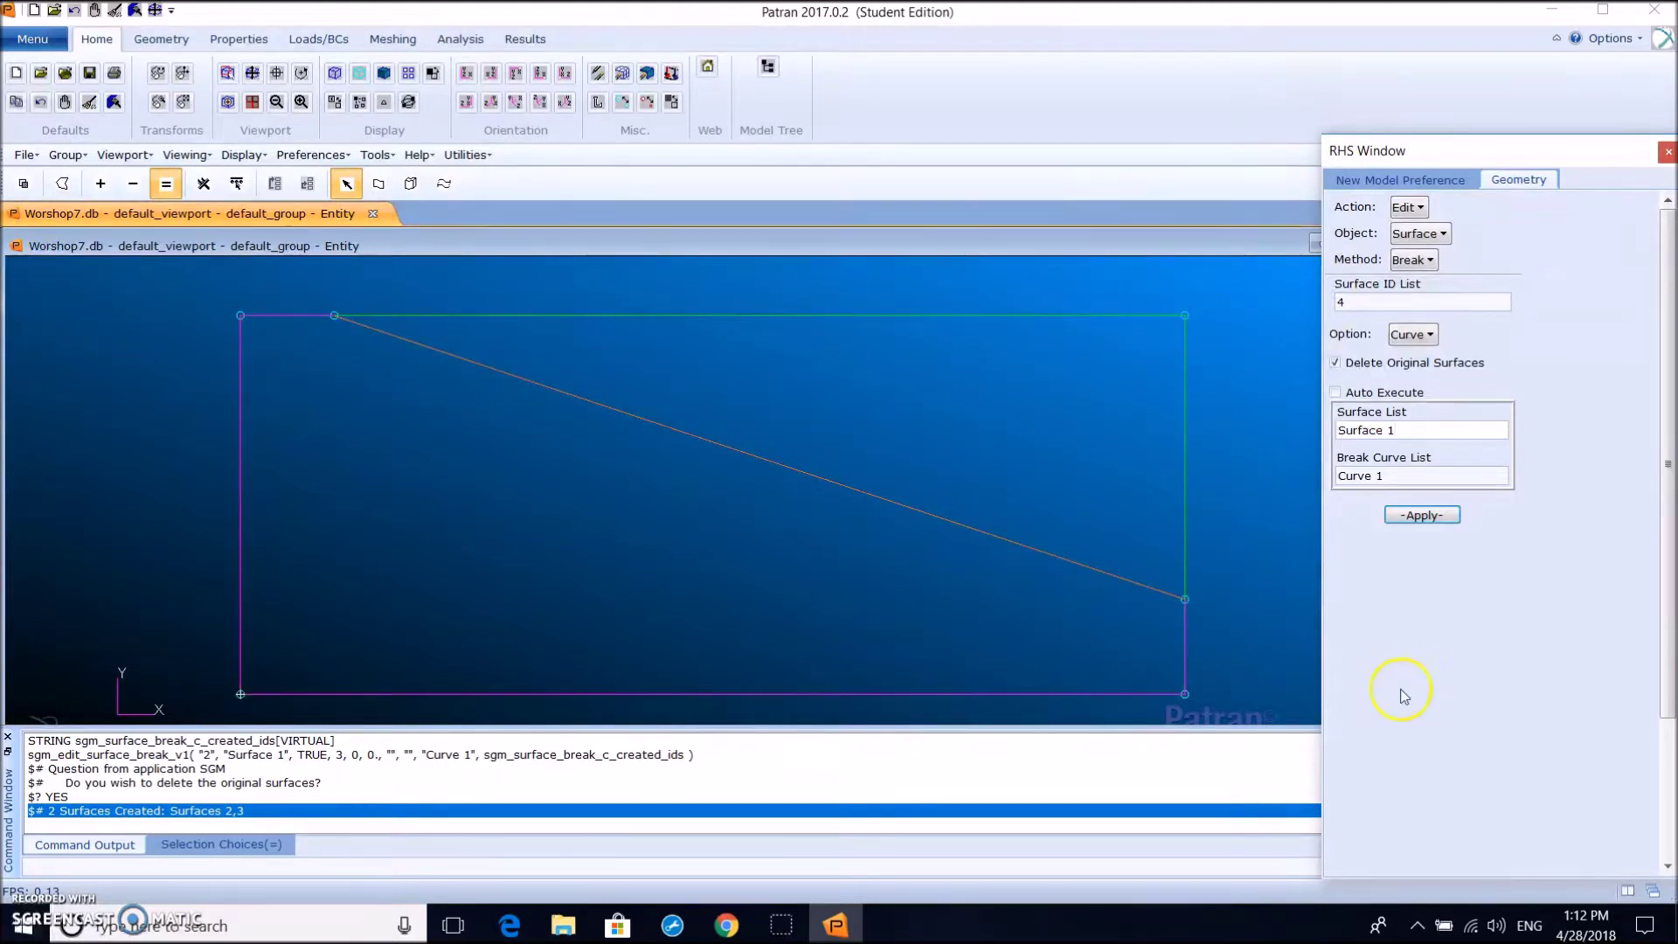
Delete the triangular surface above the diagonal, with Auto Execute off
click(1417, 211)
click(1429, 255)
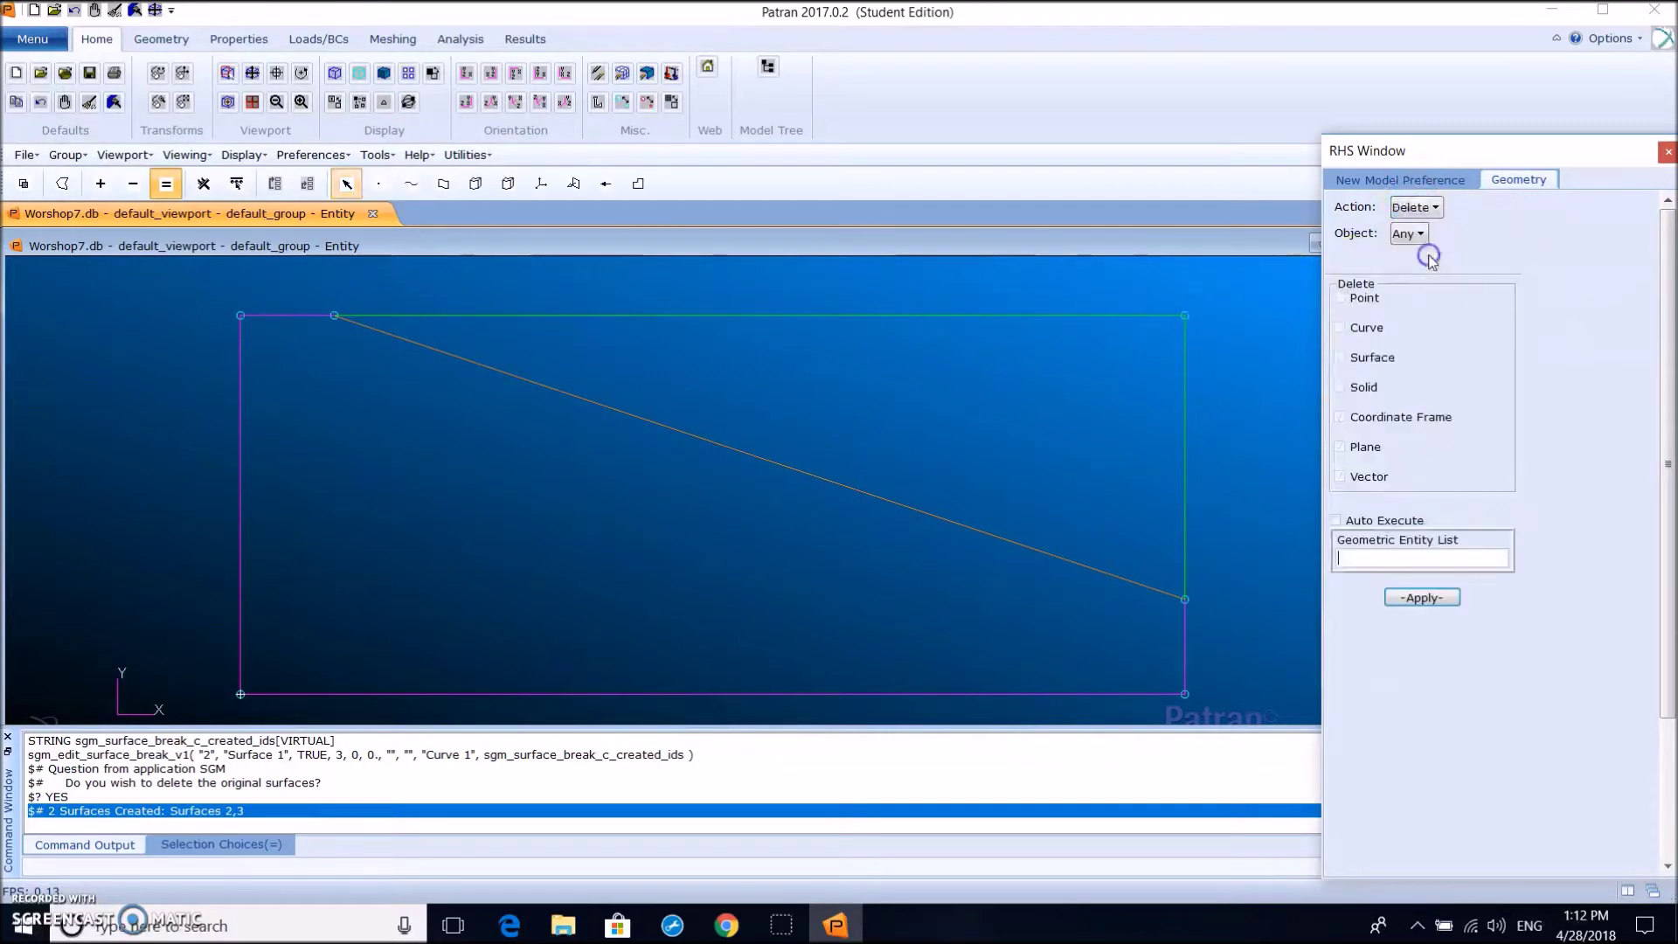
click(1419, 235)
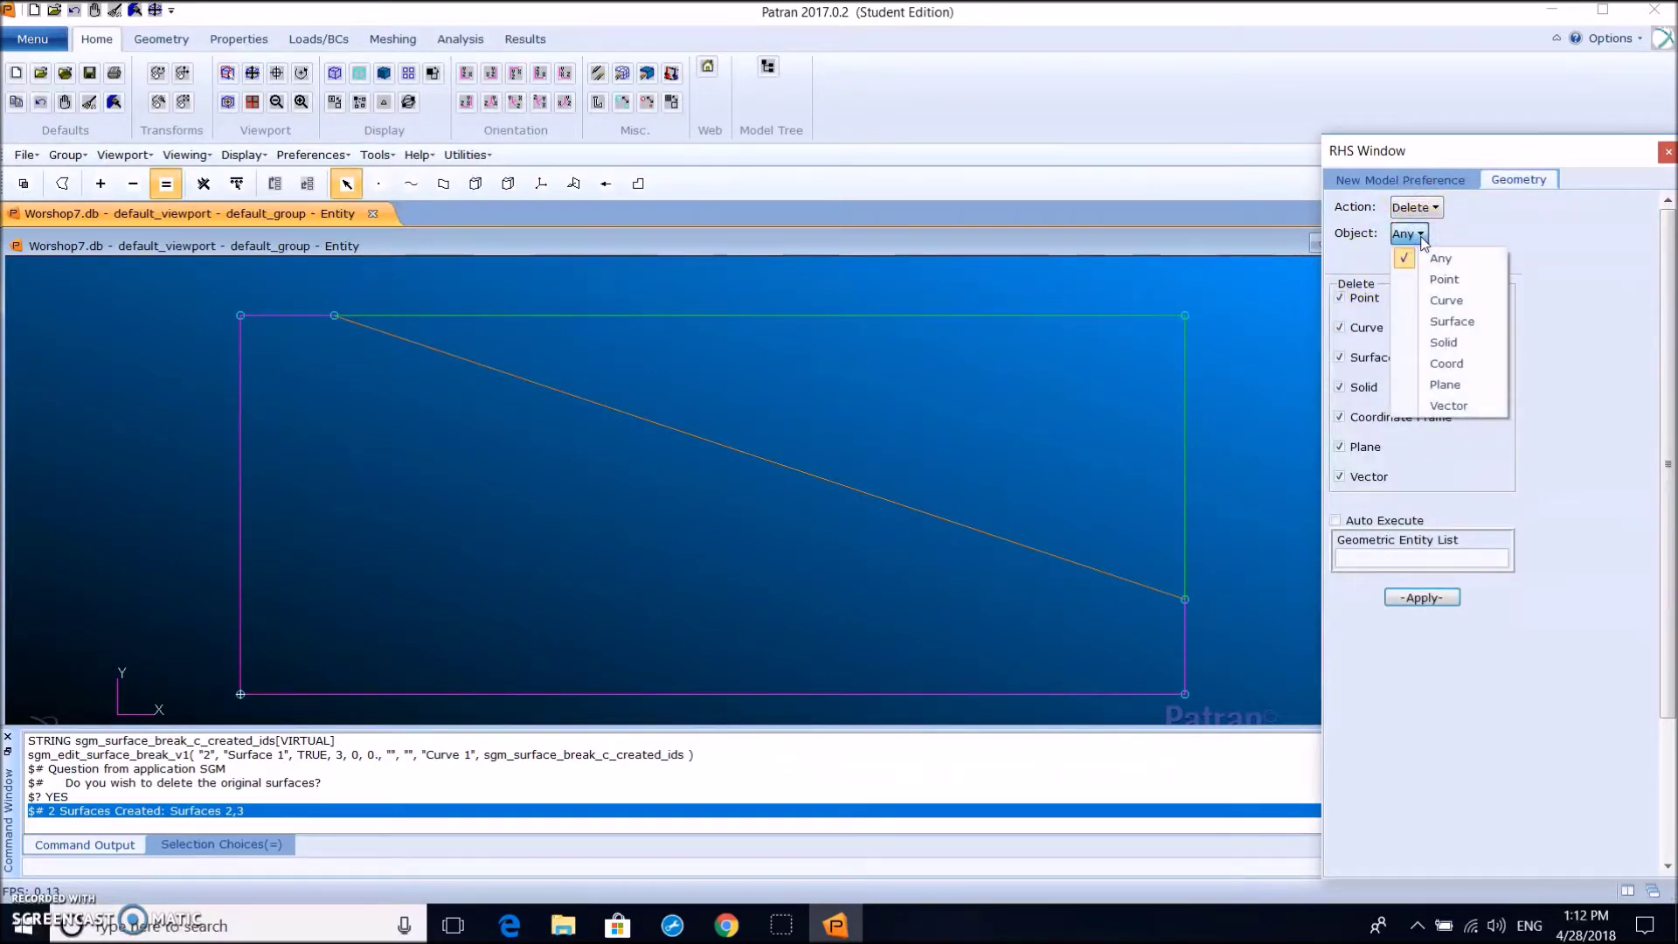
click(1437, 321)
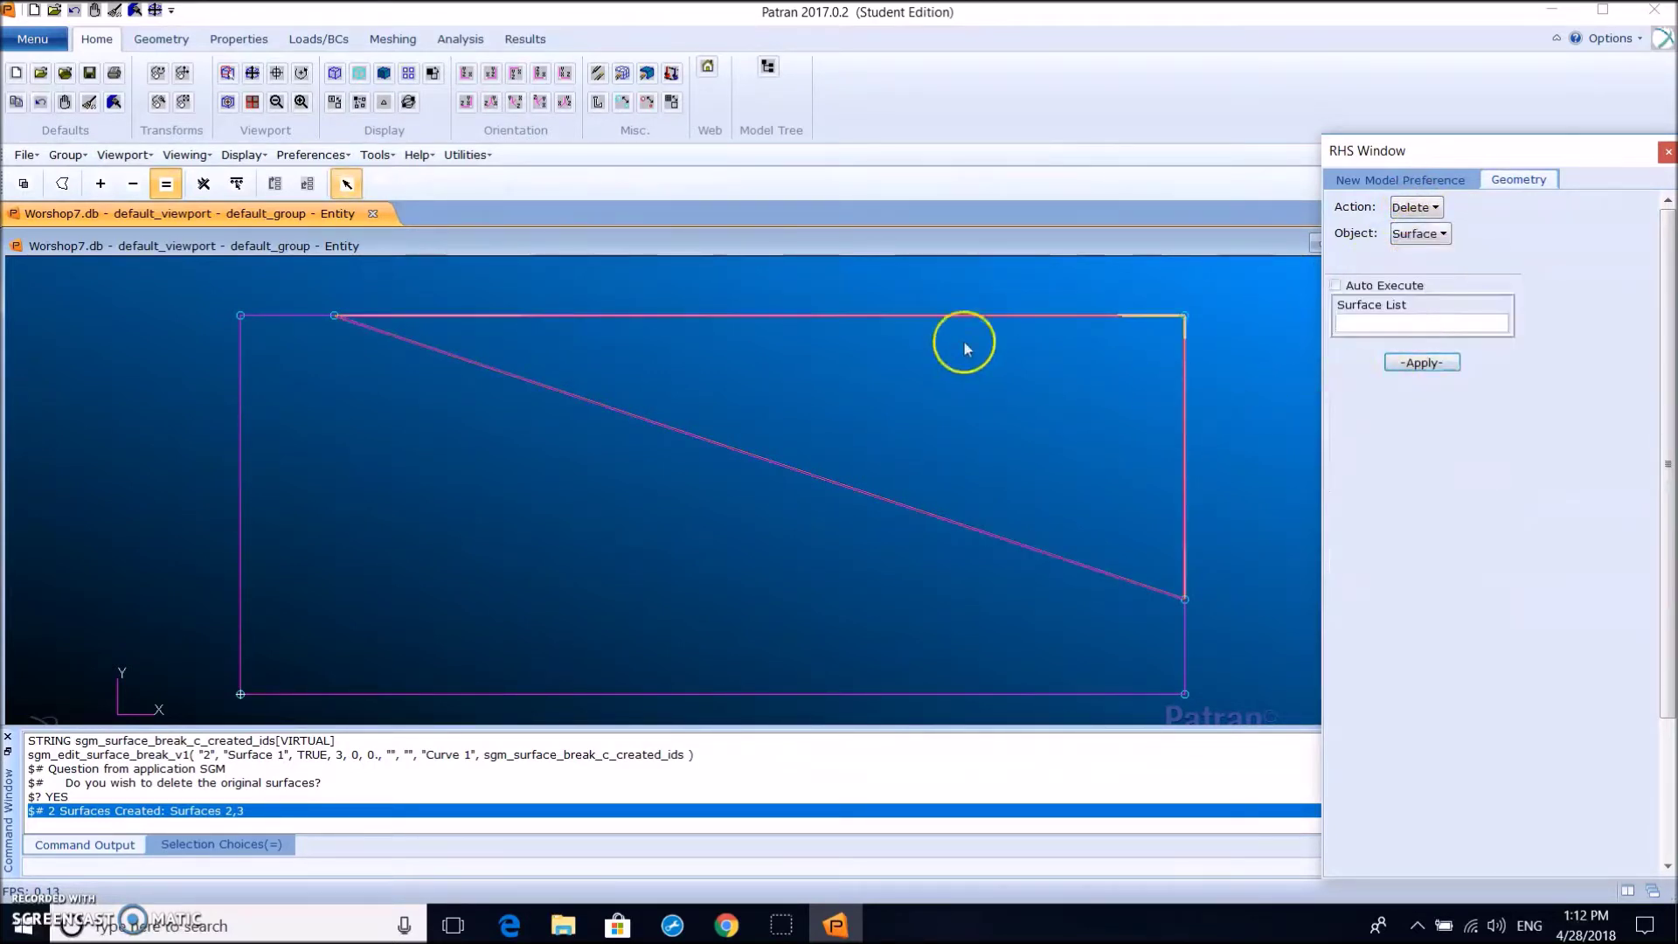
click(1087, 314)
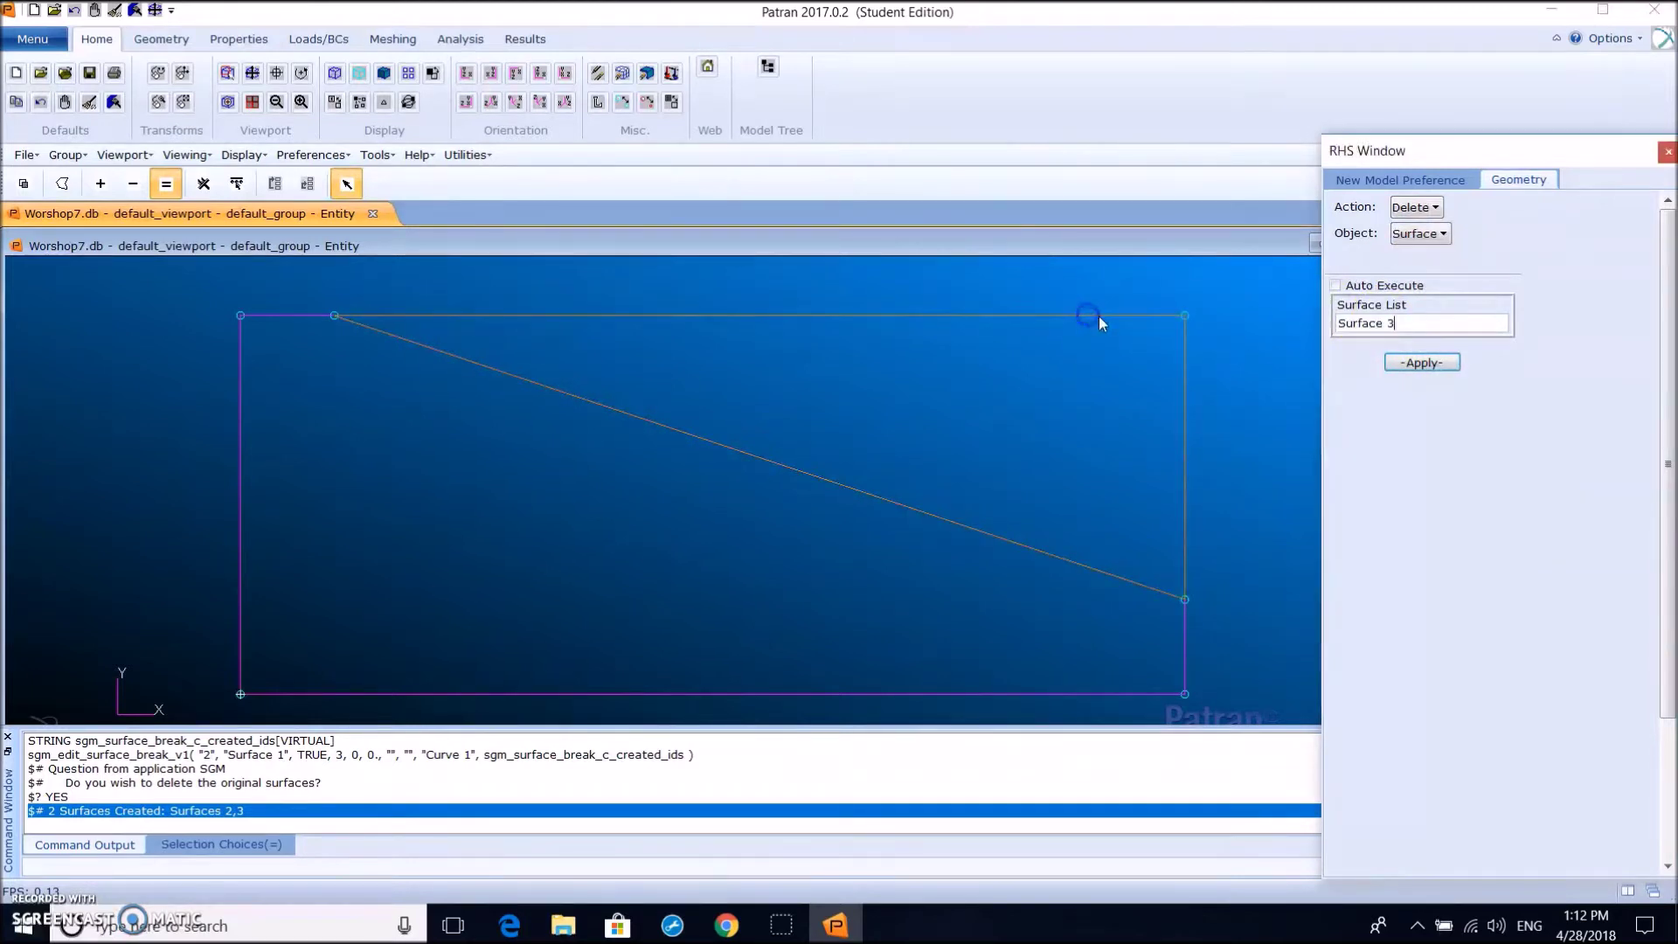
click(1421, 362)
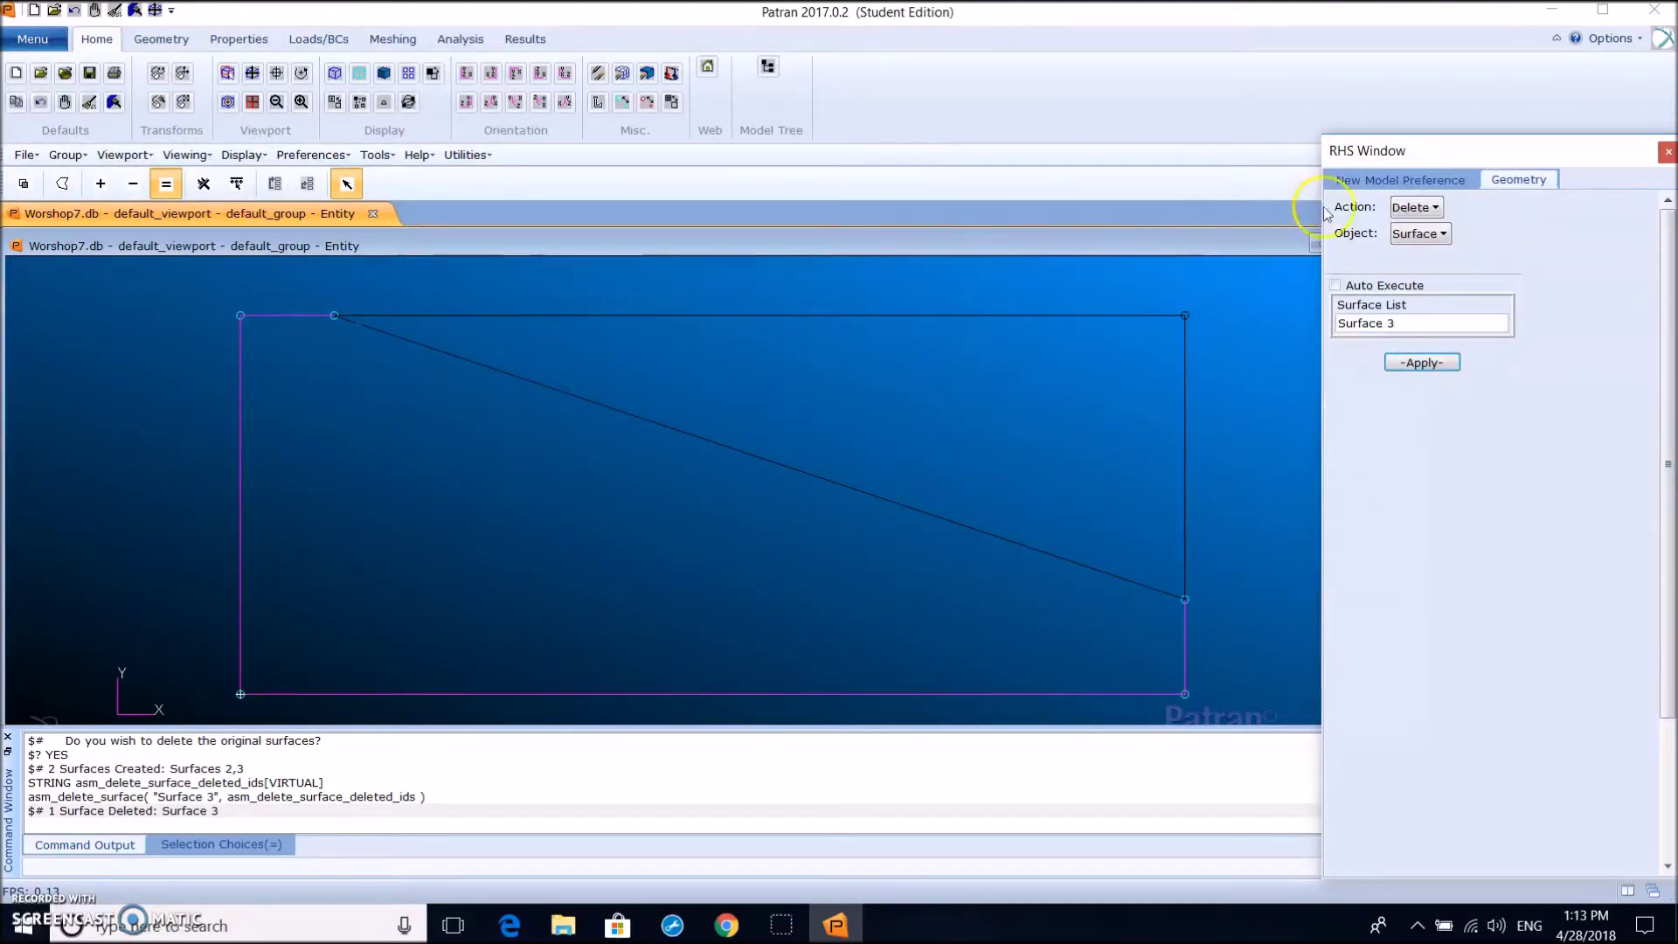
Extrude the remaining surface below the diagonal into a solid with translation vector <0 0 2>, with Auto Execute off
click(1415, 206)
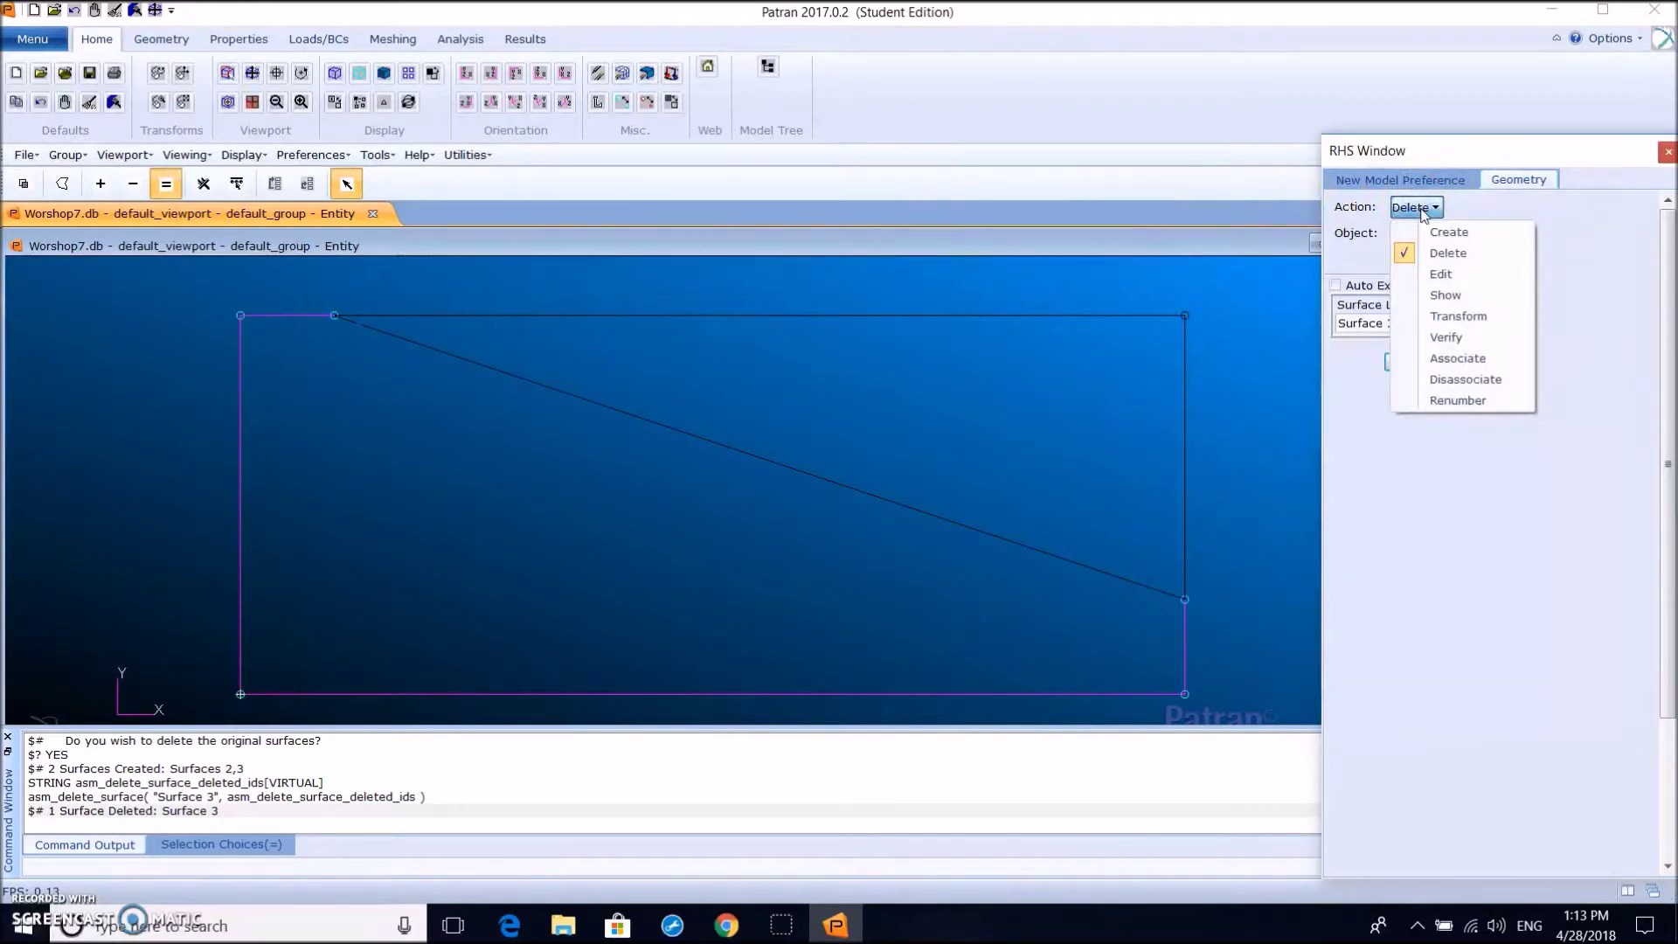
click(1444, 231)
click(1420, 233)
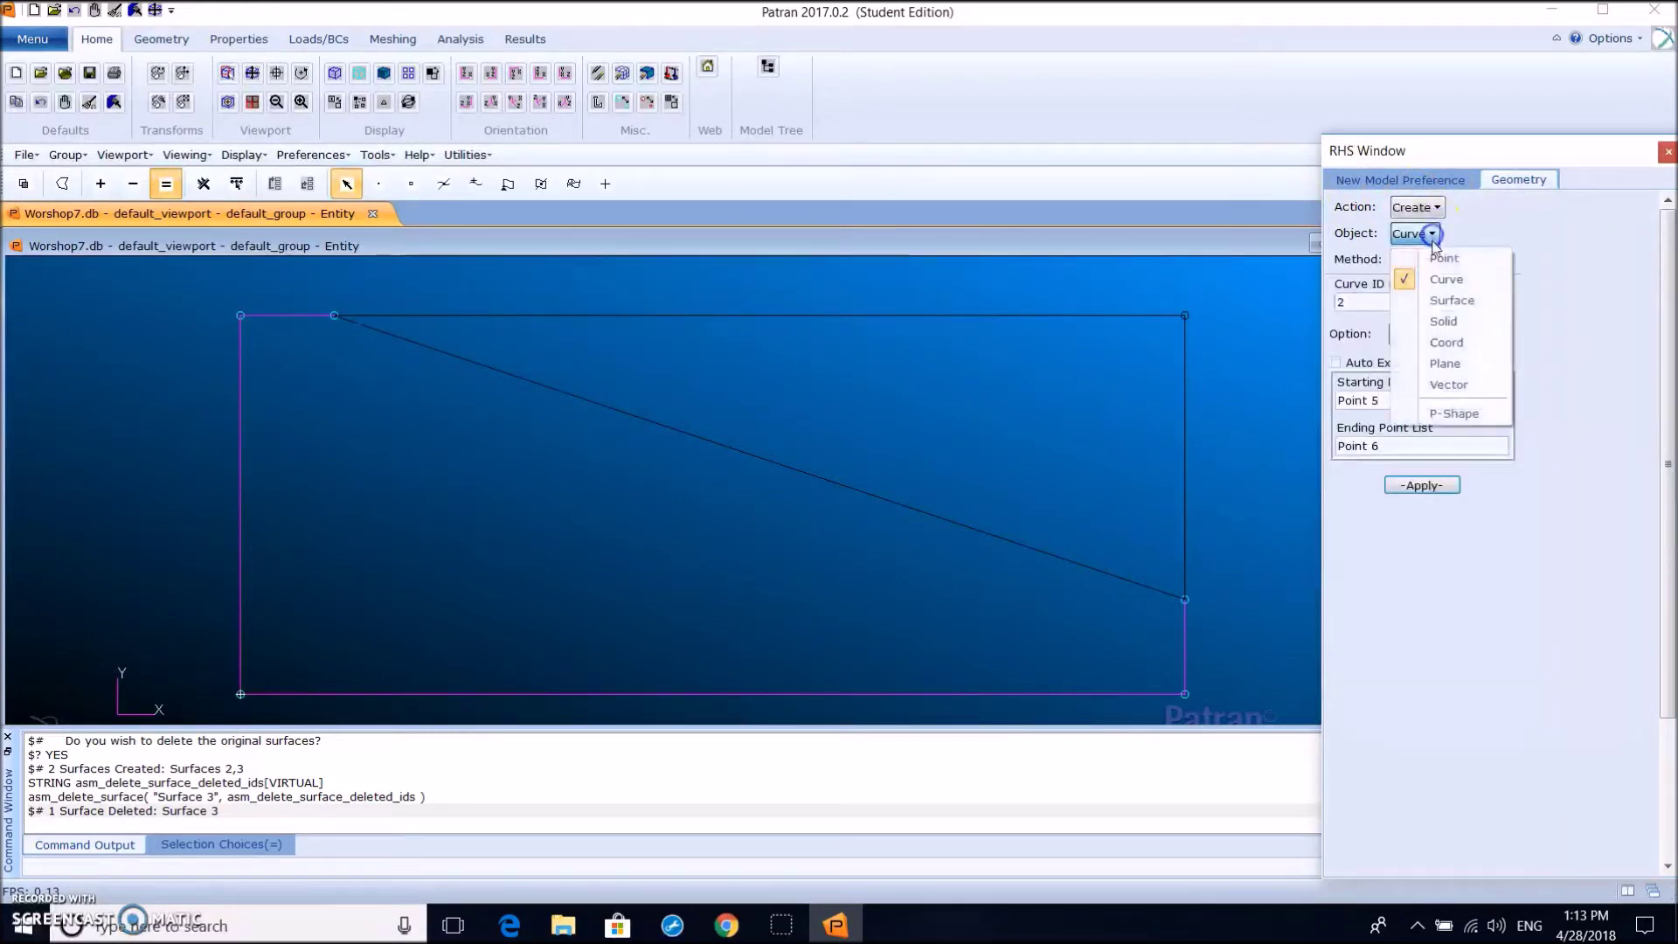
click(1442, 324)
click(1421, 259)
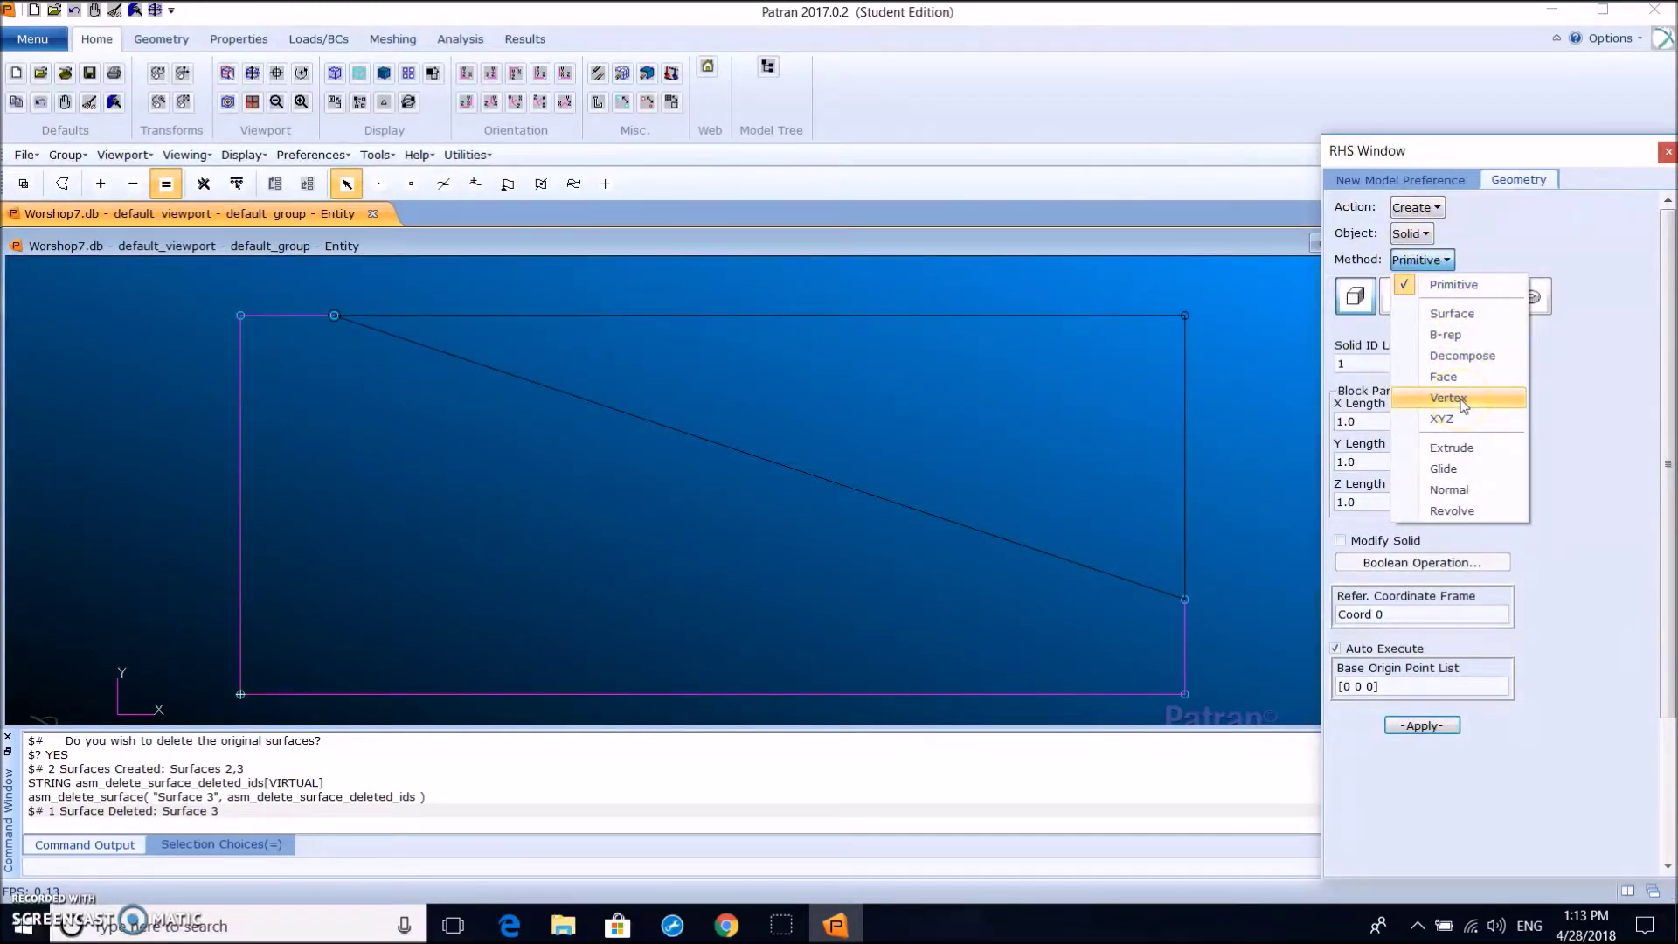
click(1454, 447)
click(1416, 329)
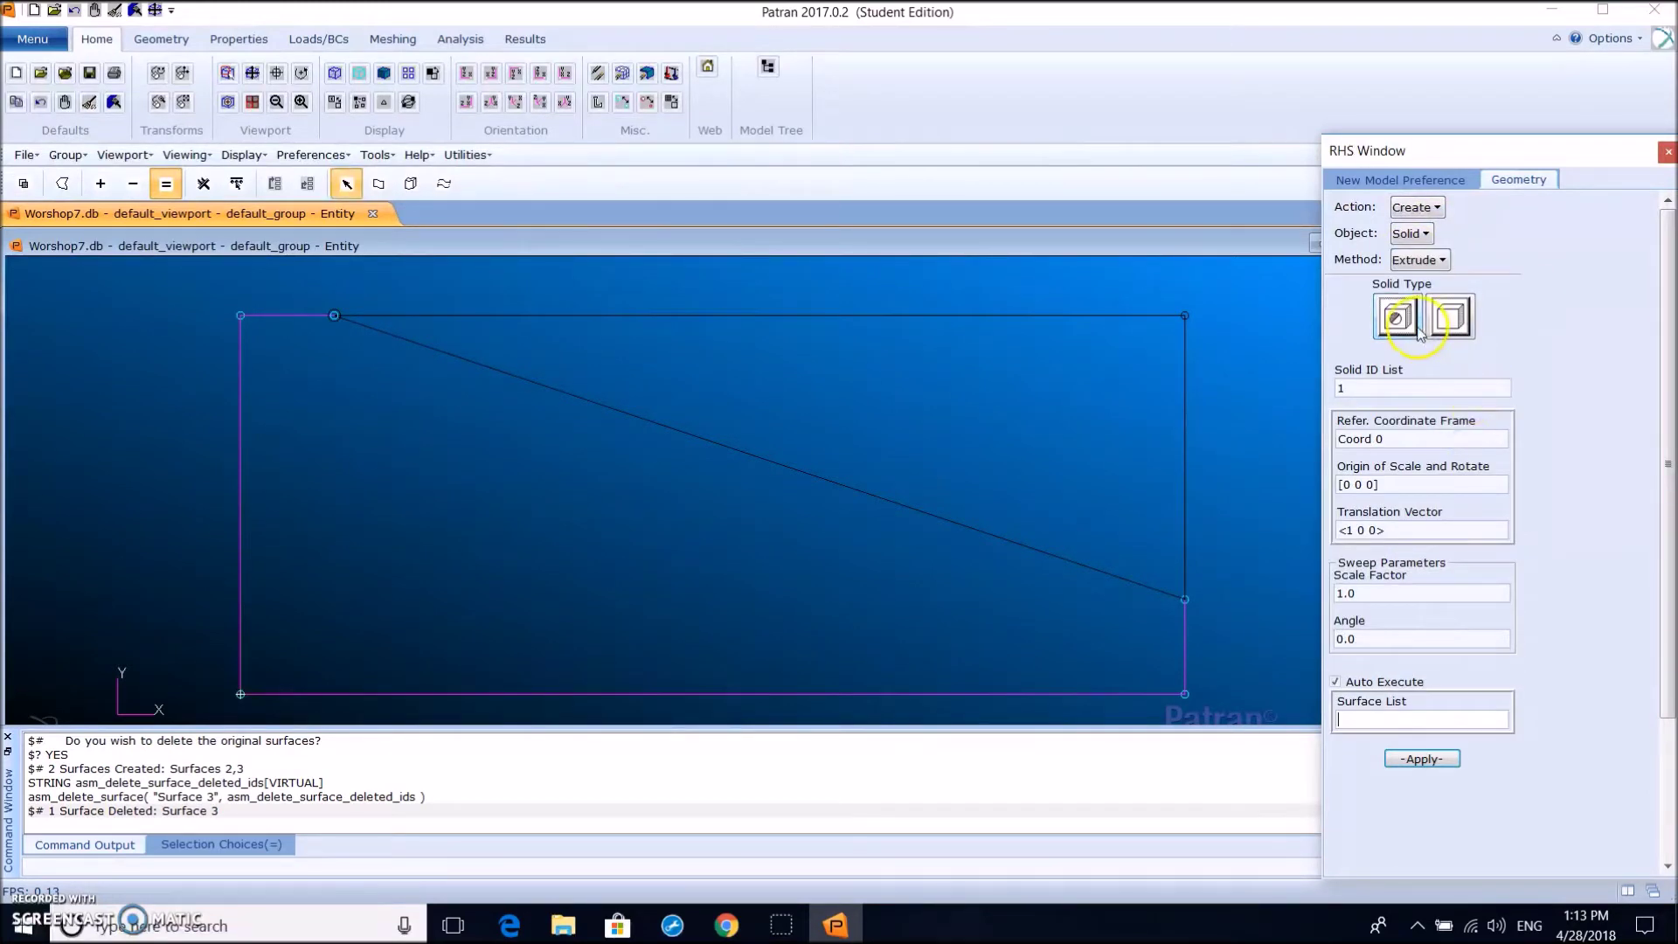
click(1399, 320)
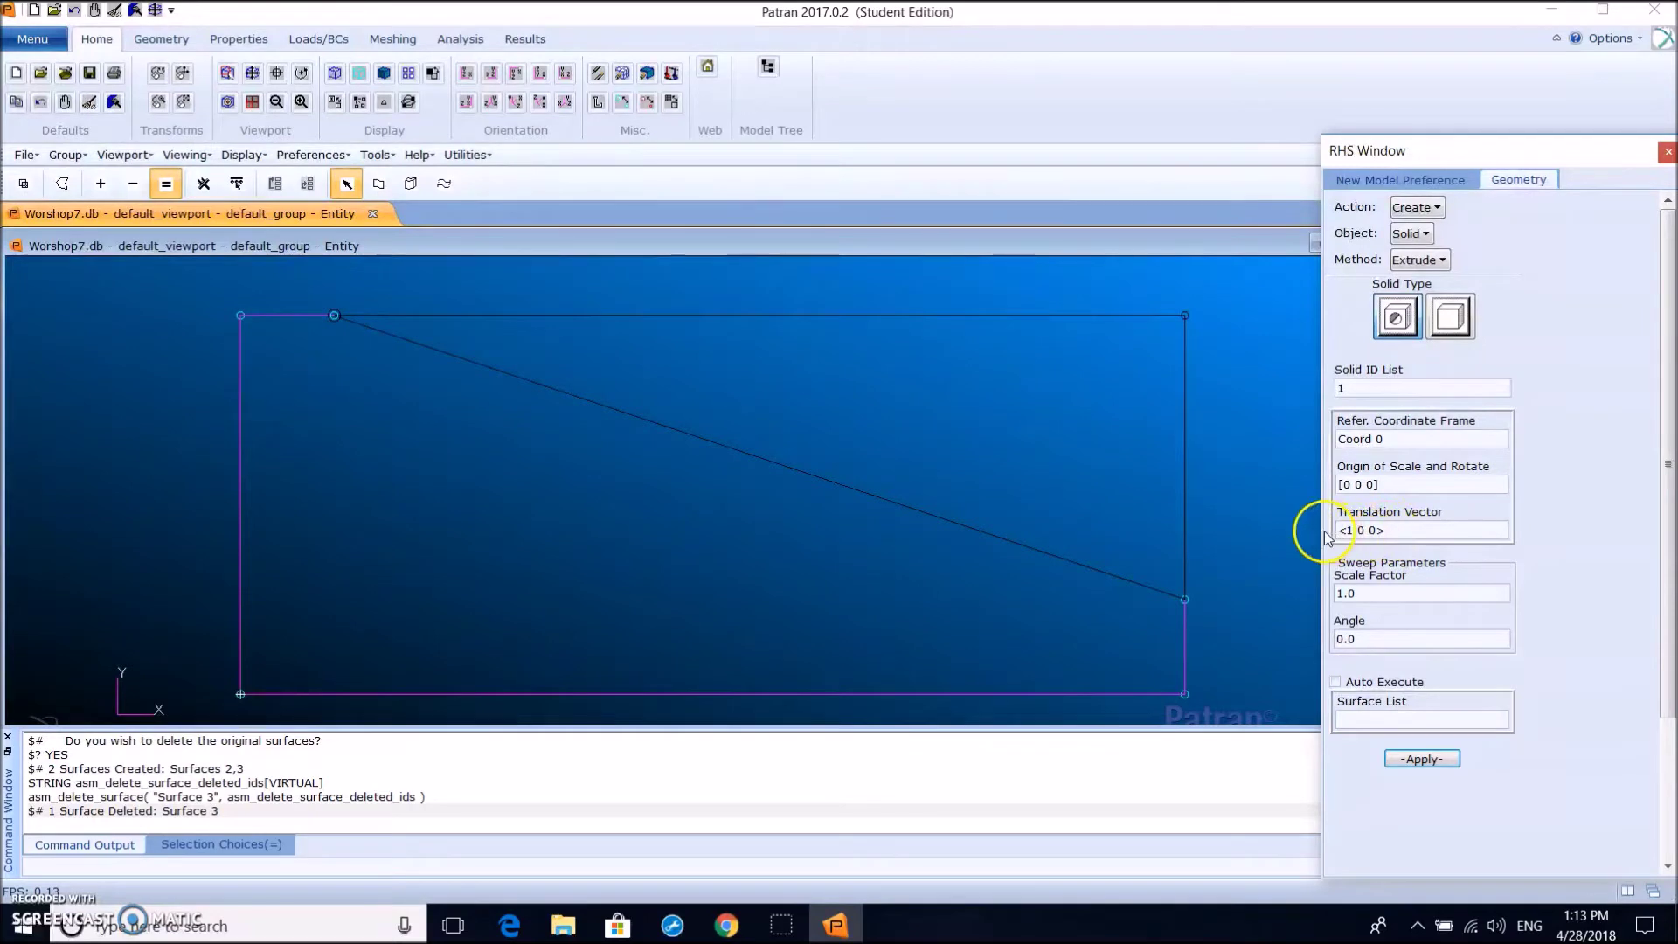
click(1354, 531)
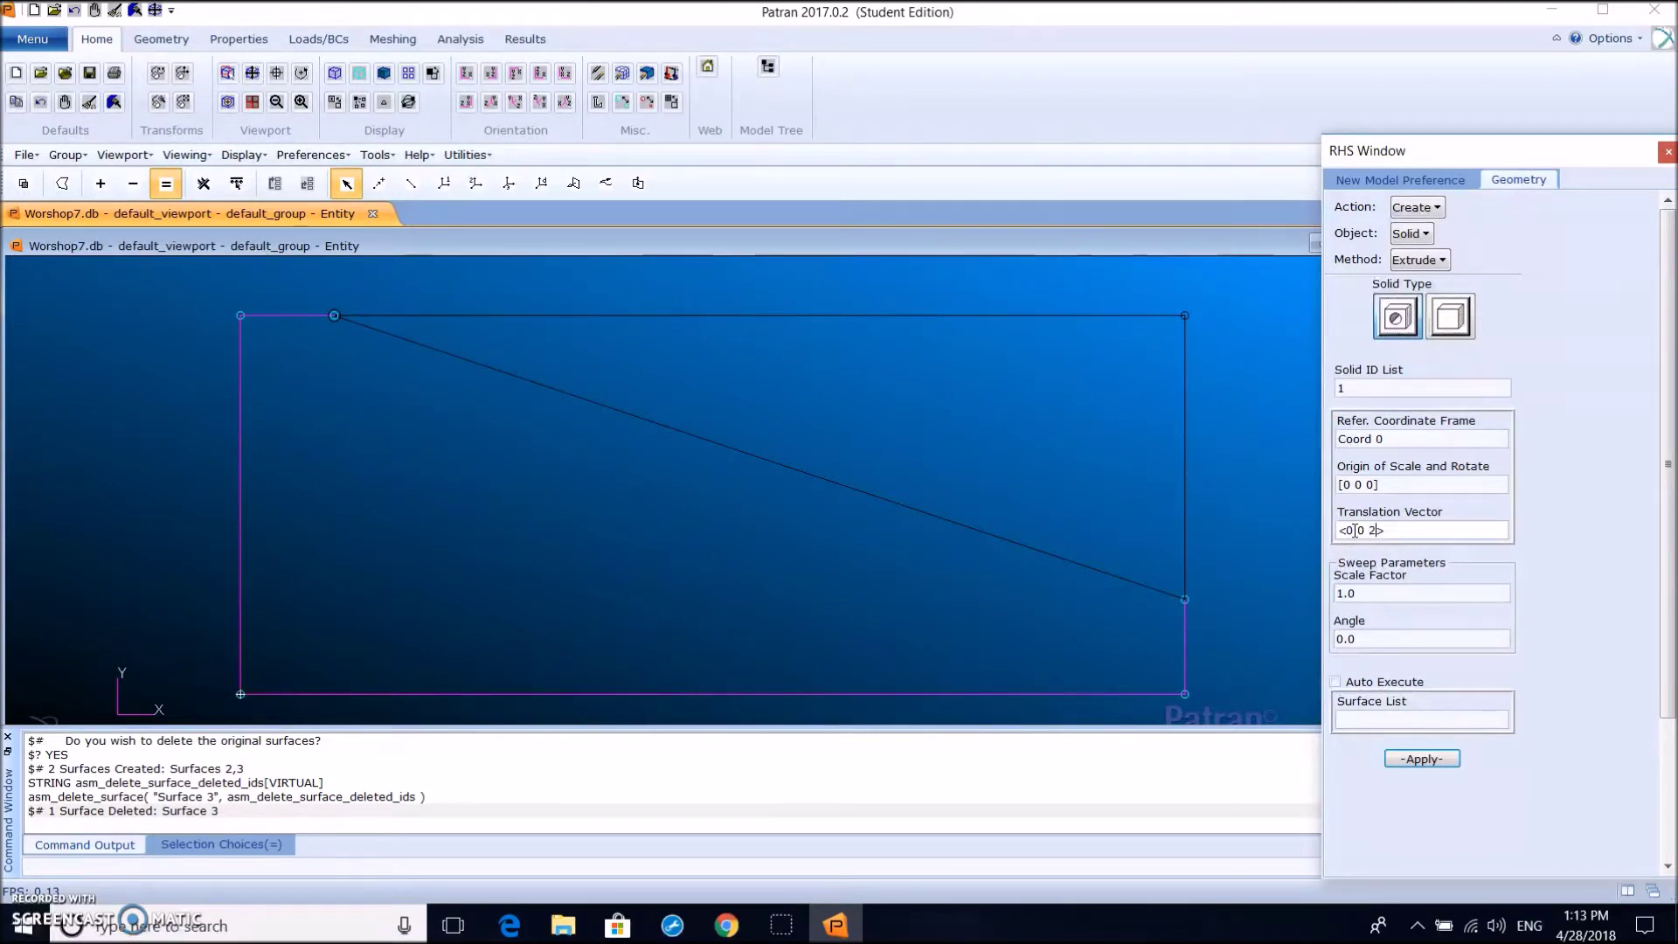
click(1372, 531)
click(1444, 730)
click(911, 516)
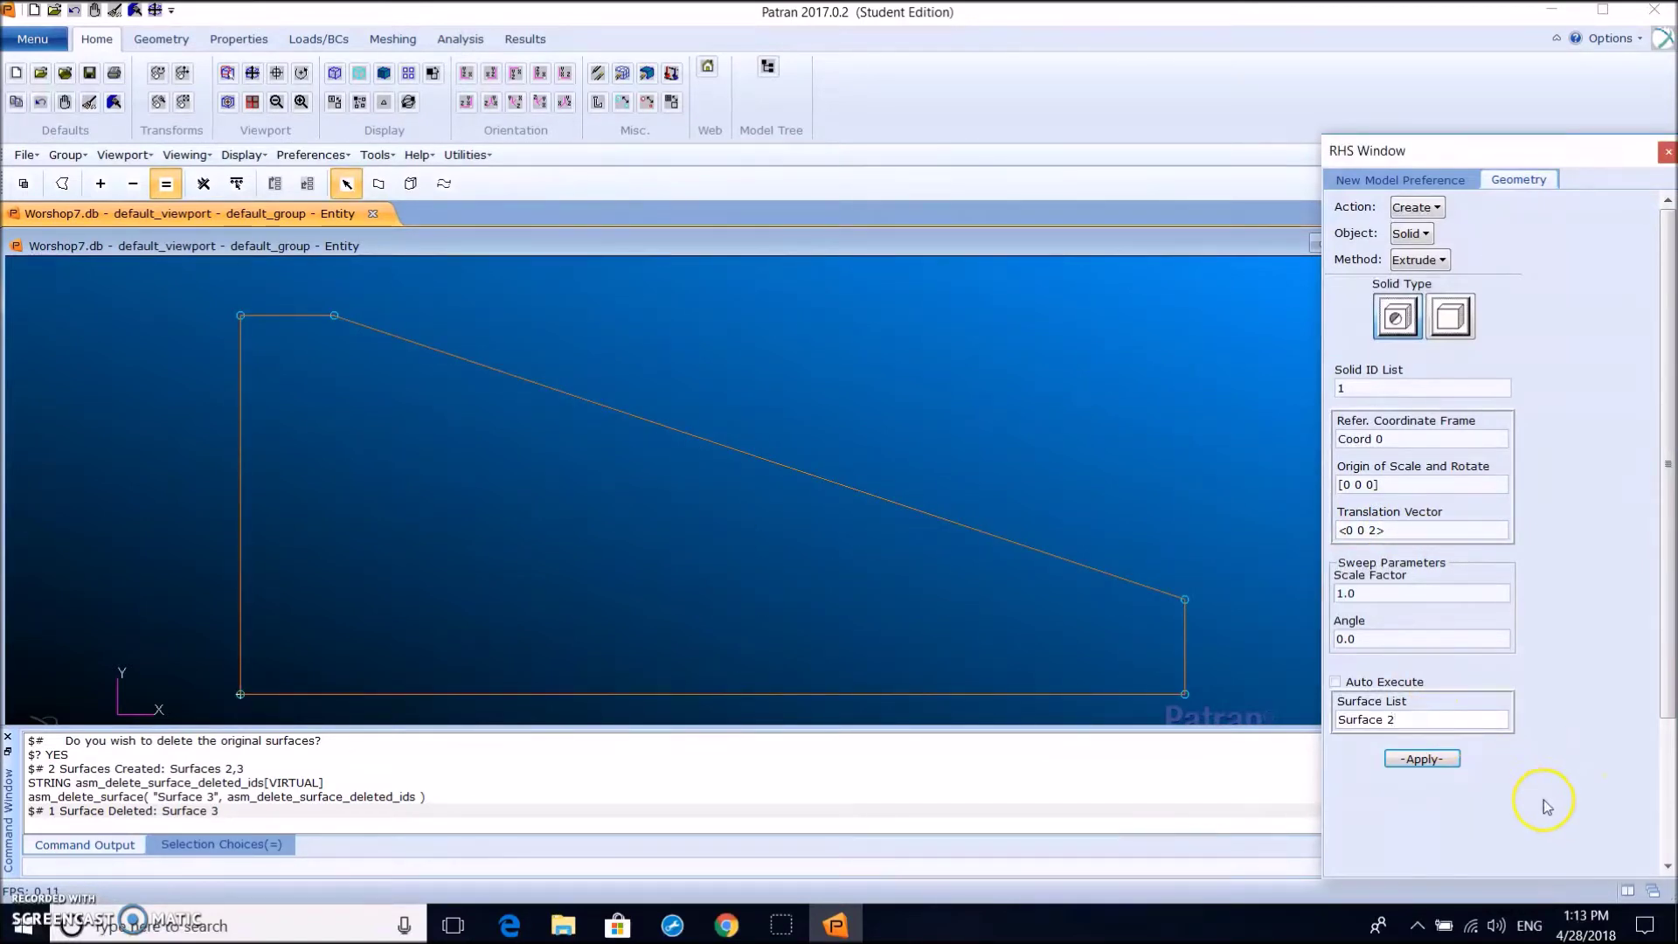
click(1424, 760)
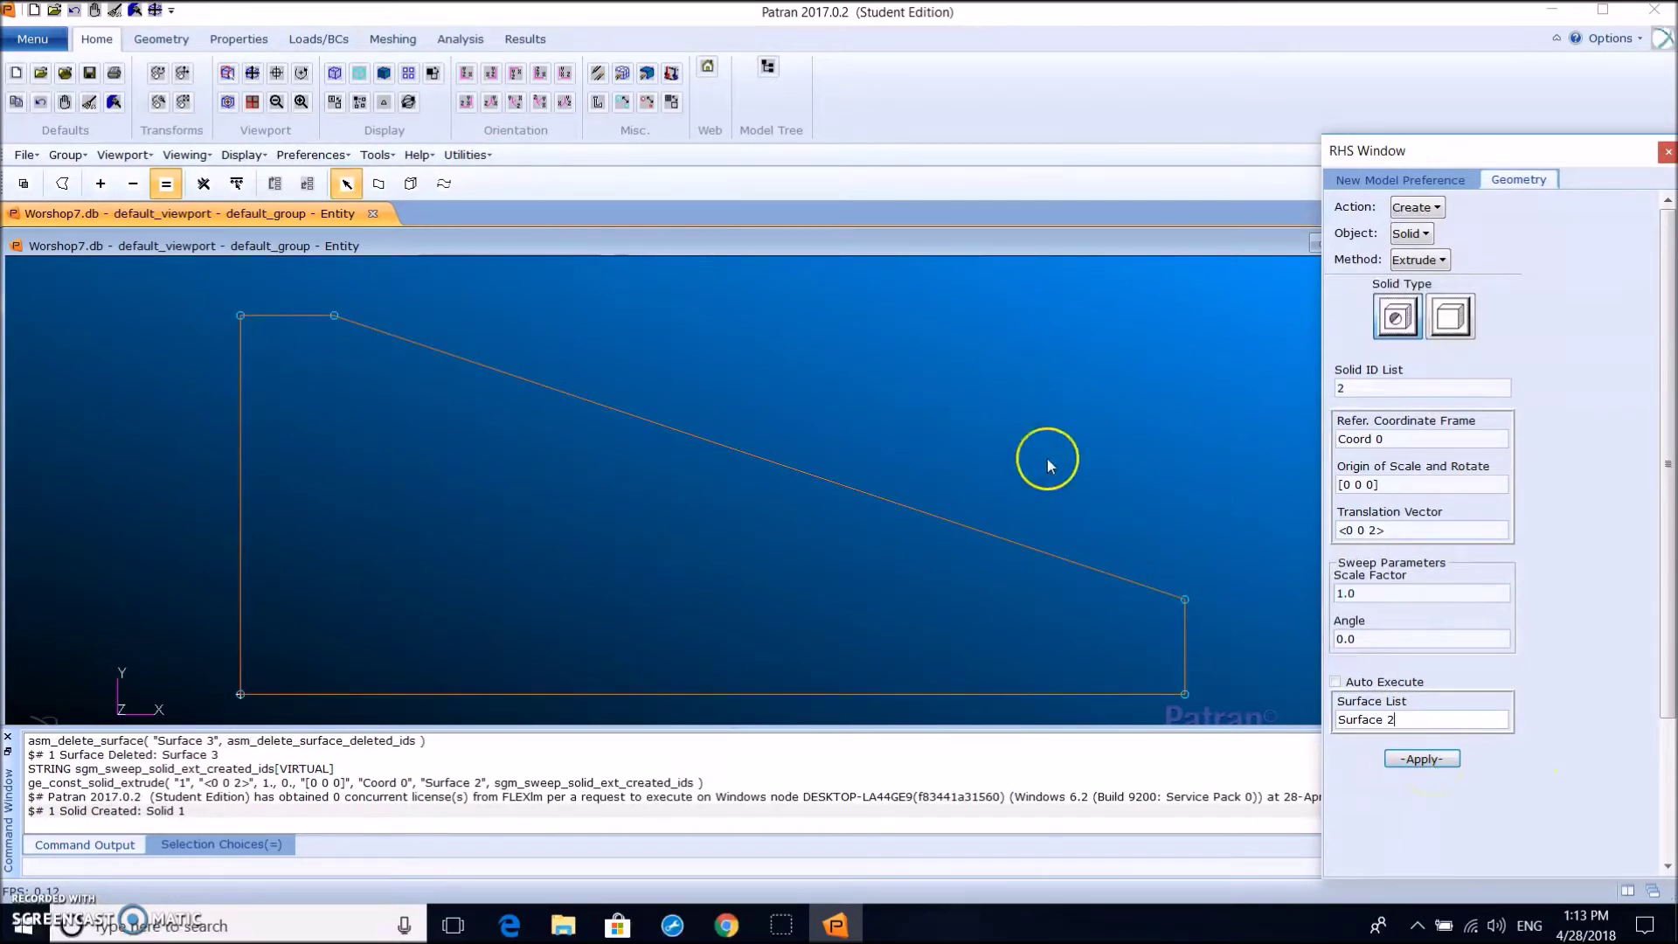
Display the extruded solid in an isometric view with smooth shading and rotate it to inspect its shape
click(491, 101)
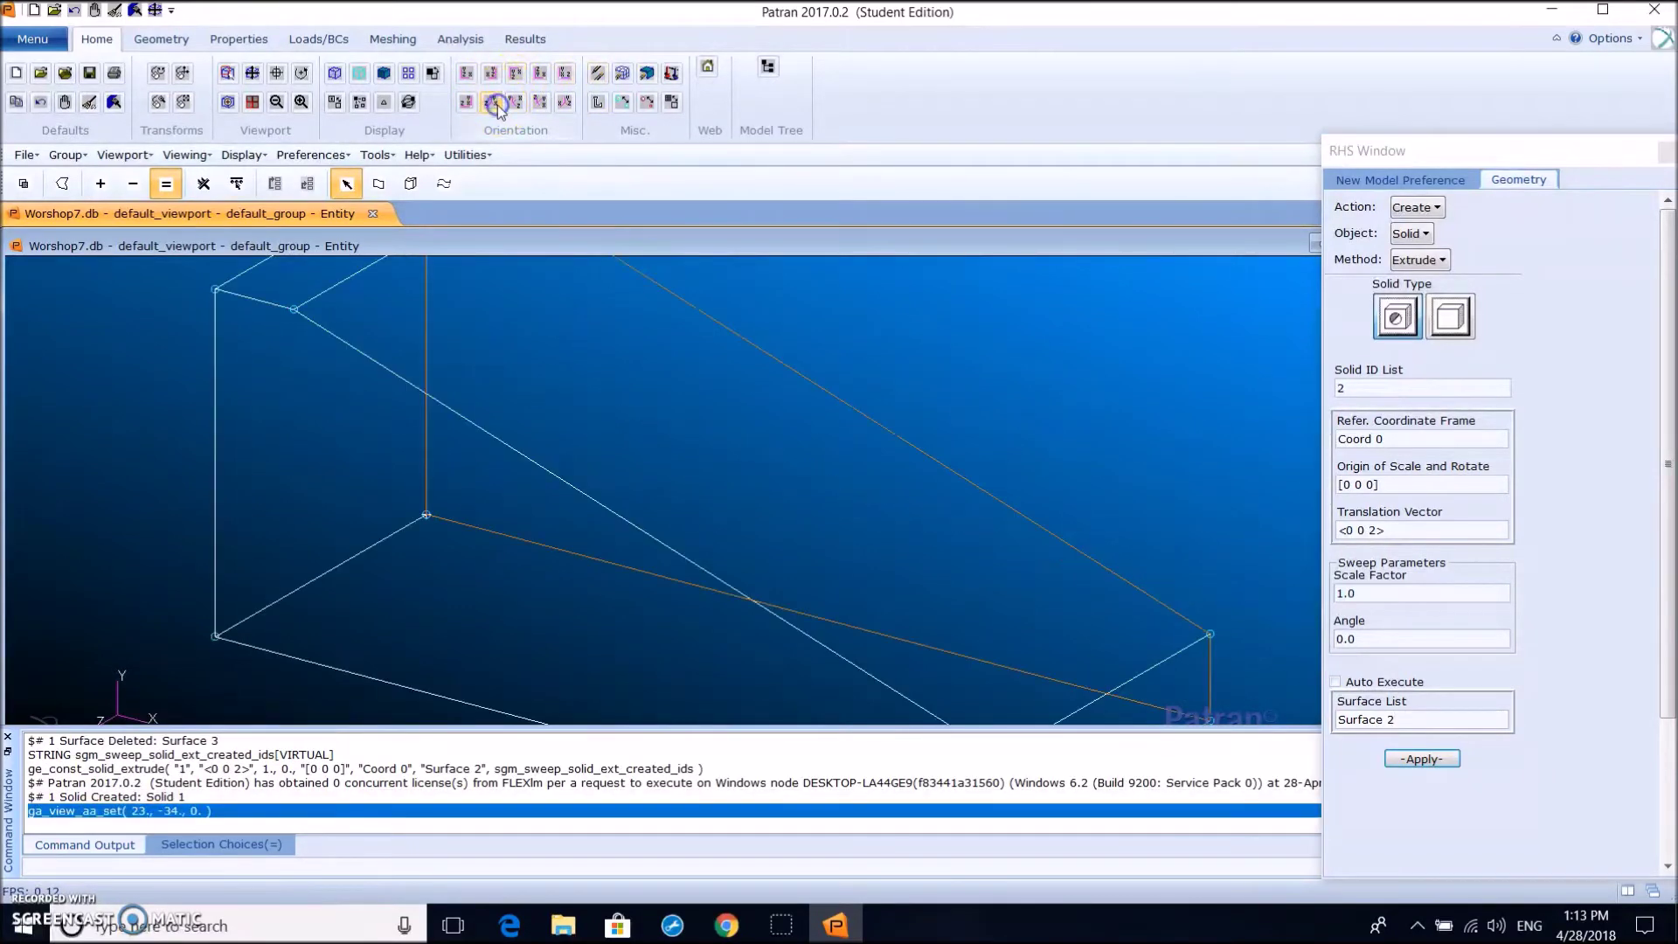
scroll(763, 332, down, 3)
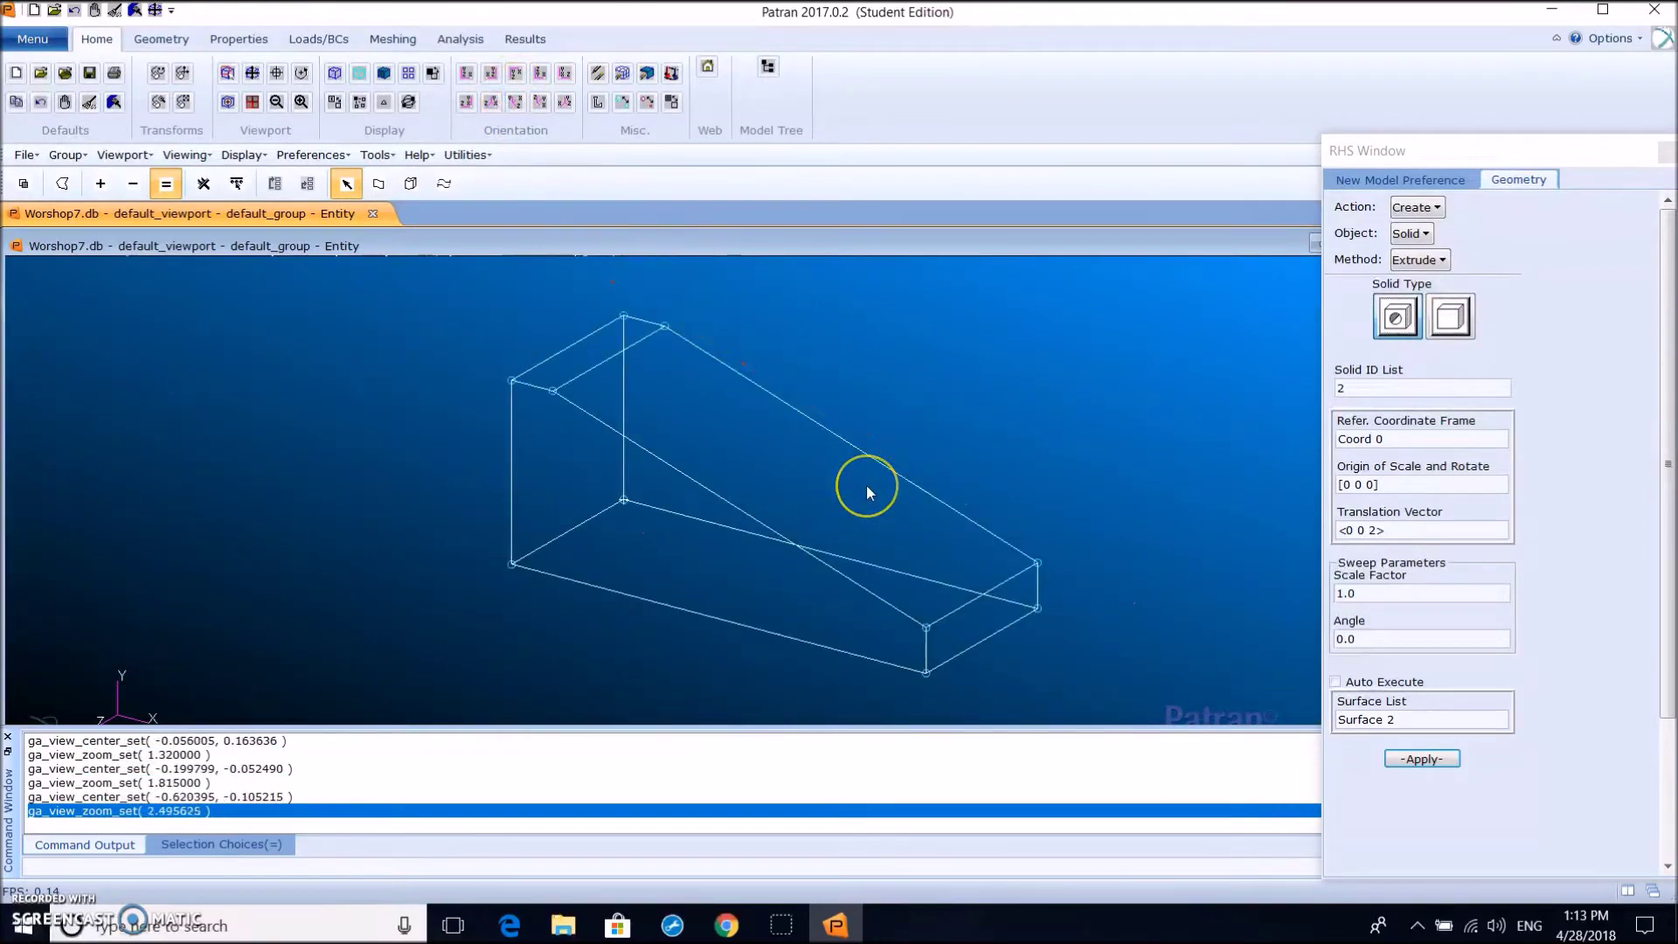
right_click(812, 346)
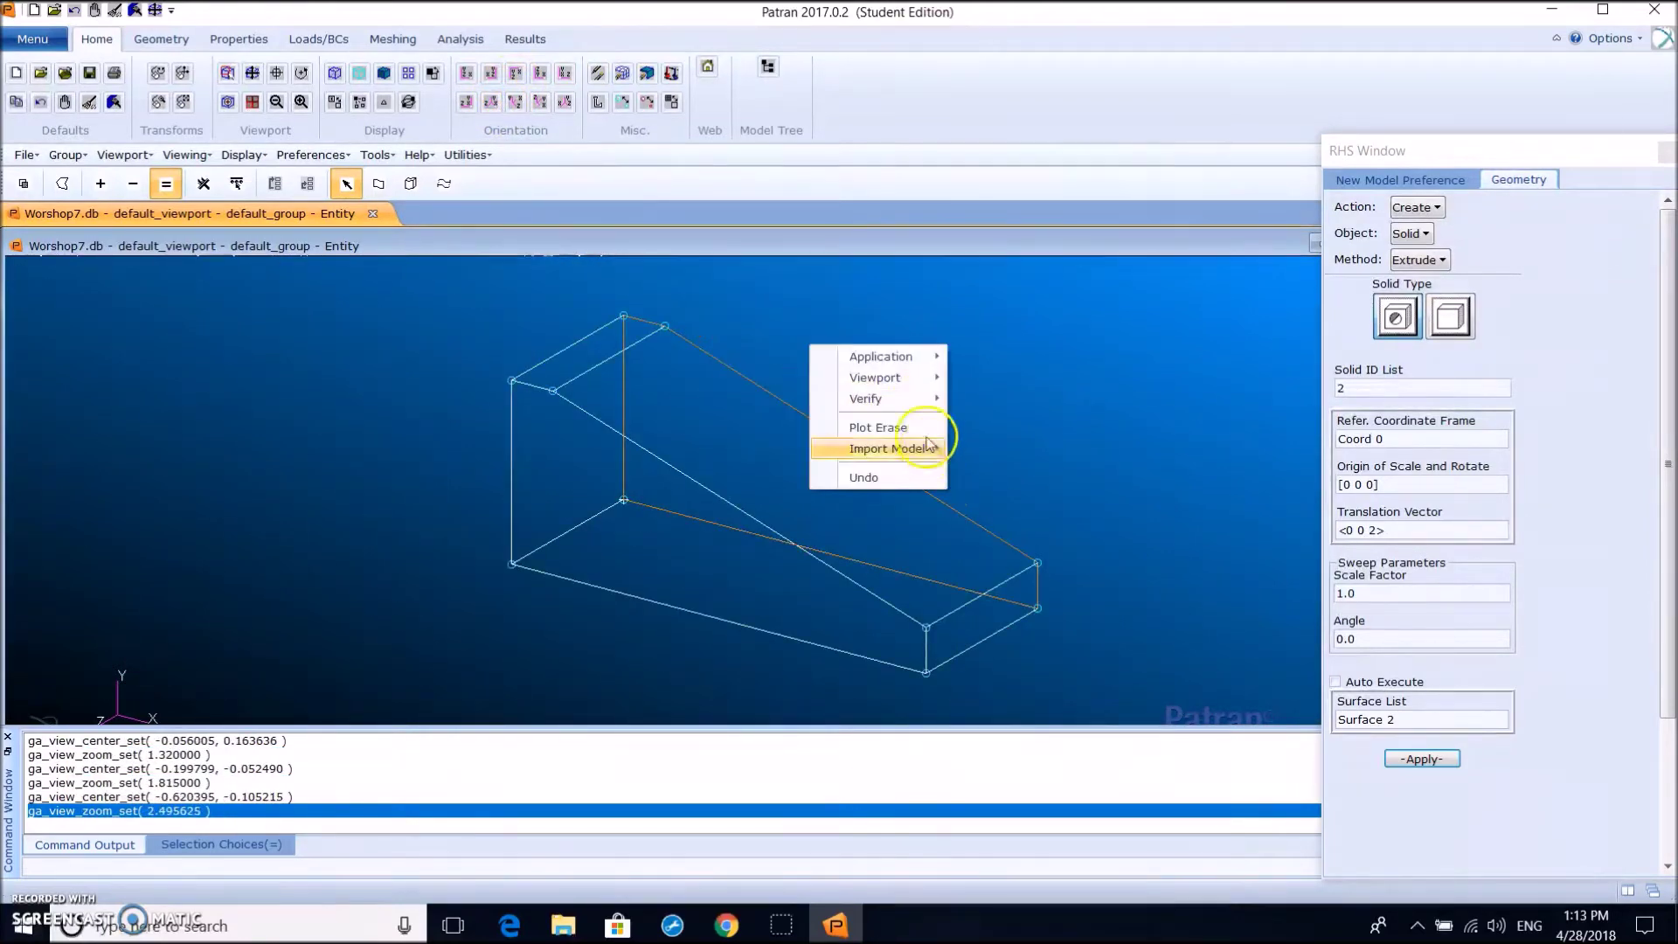
mouse_move(922, 381)
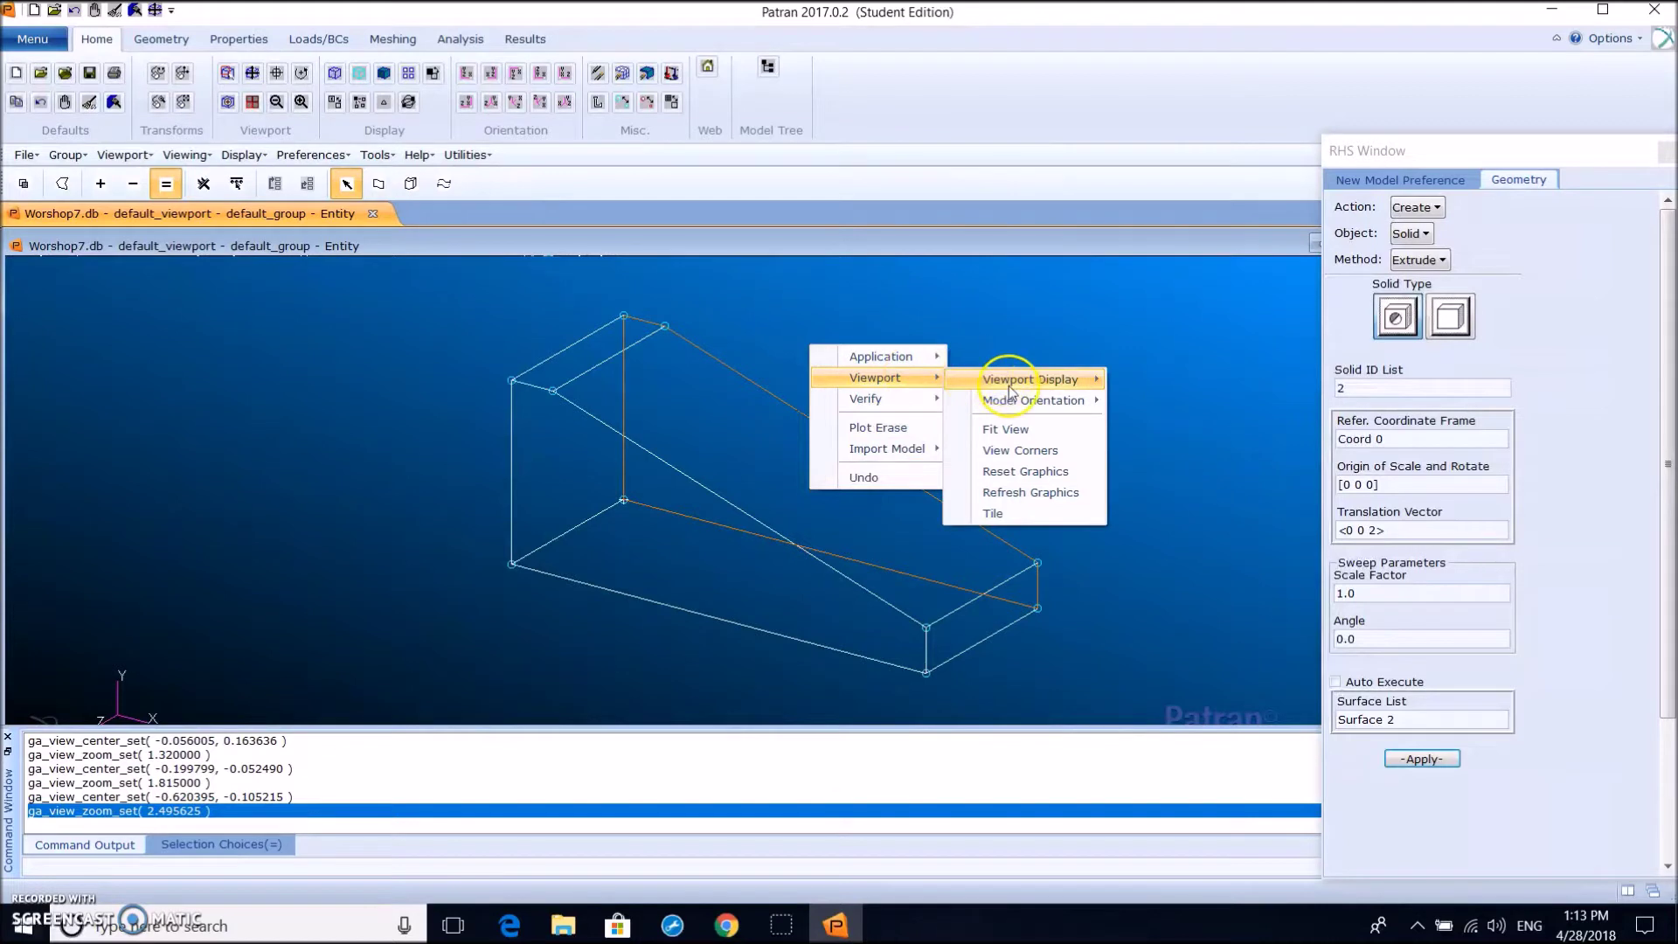
mouse_move(1019, 391)
click(1187, 423)
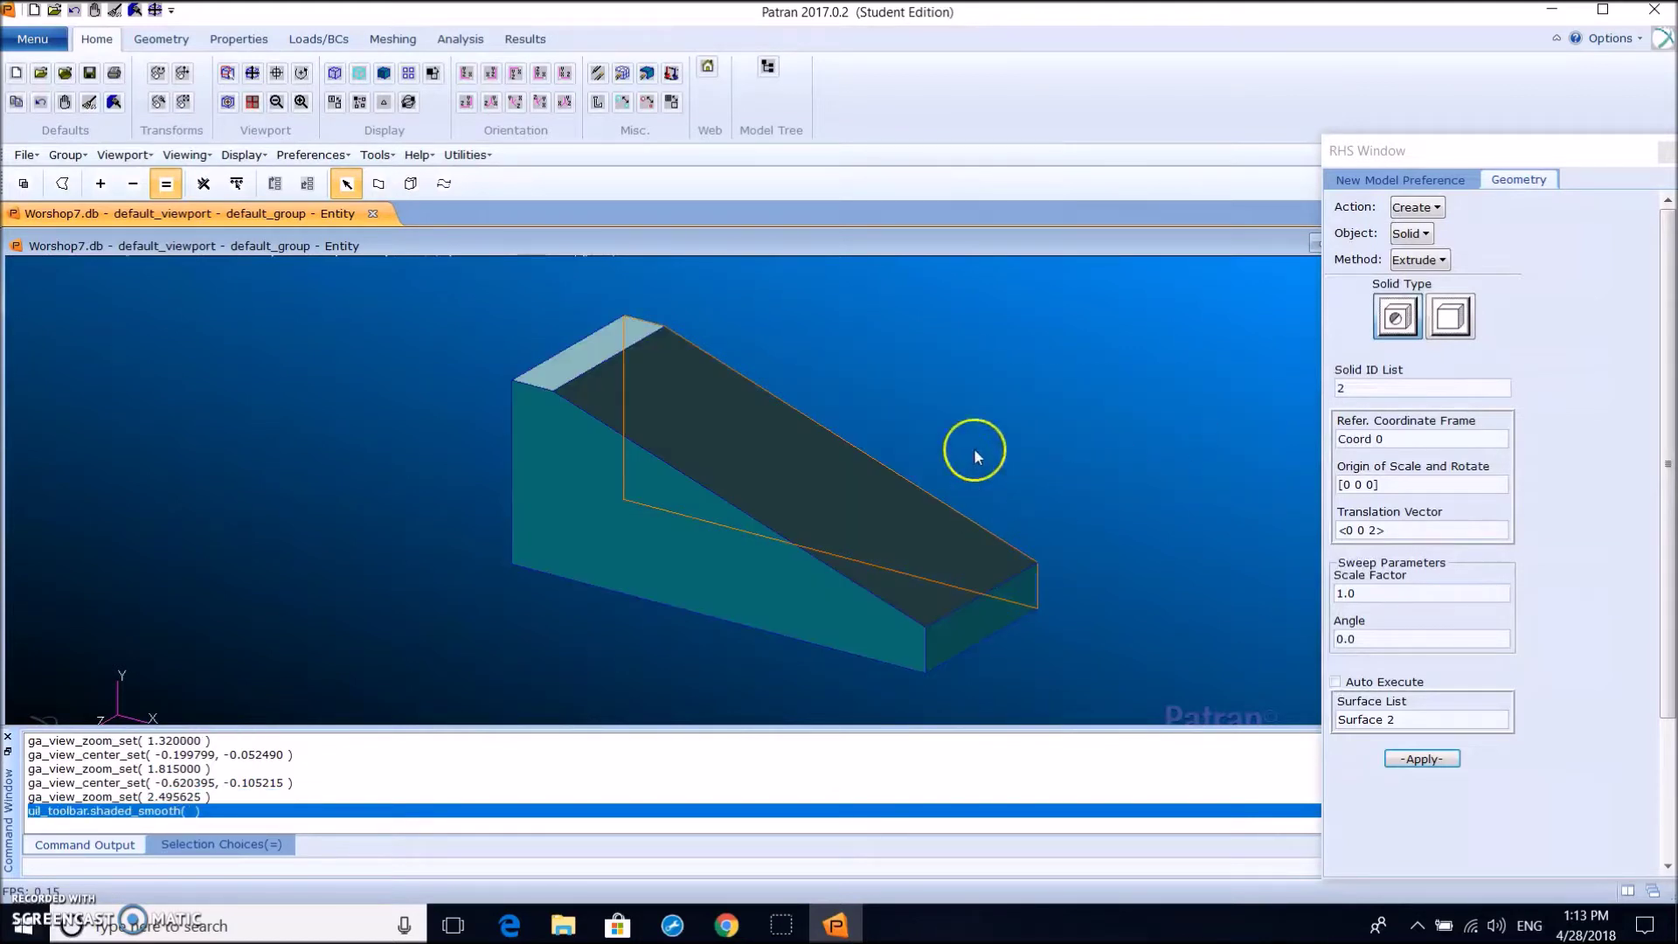
middle_drag(870, 437, 1029, 455)
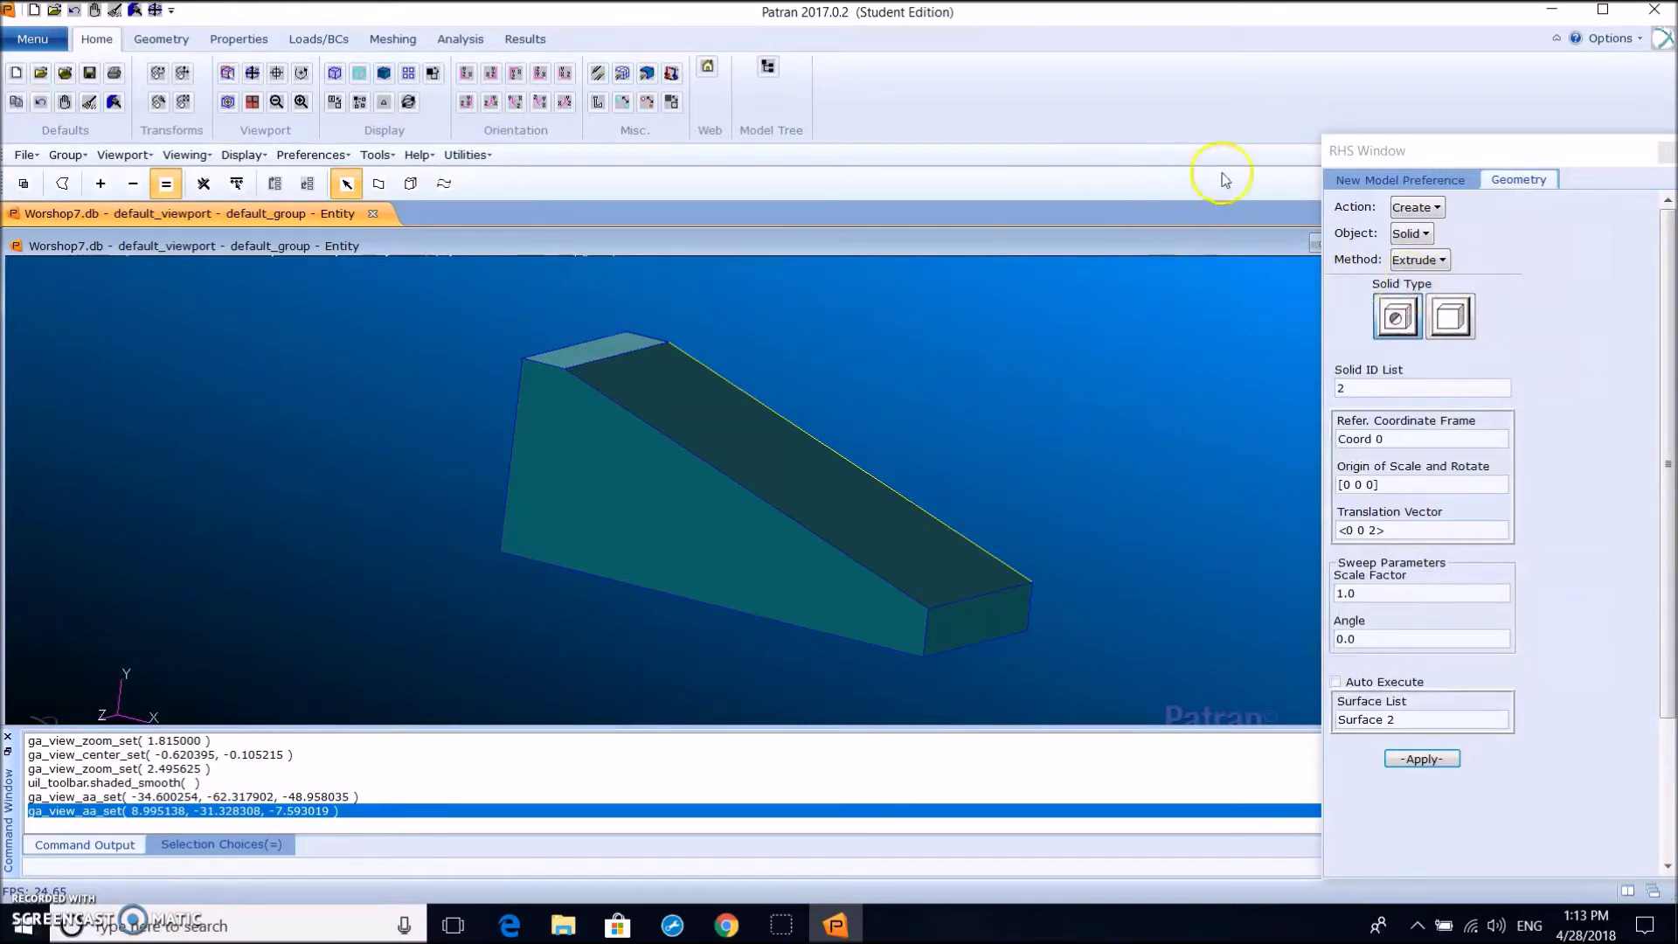
Shell the solid with a thickness of 0.25, opening its narrow top, sloped and short end faces, with Auto Execute off
click(1423, 208)
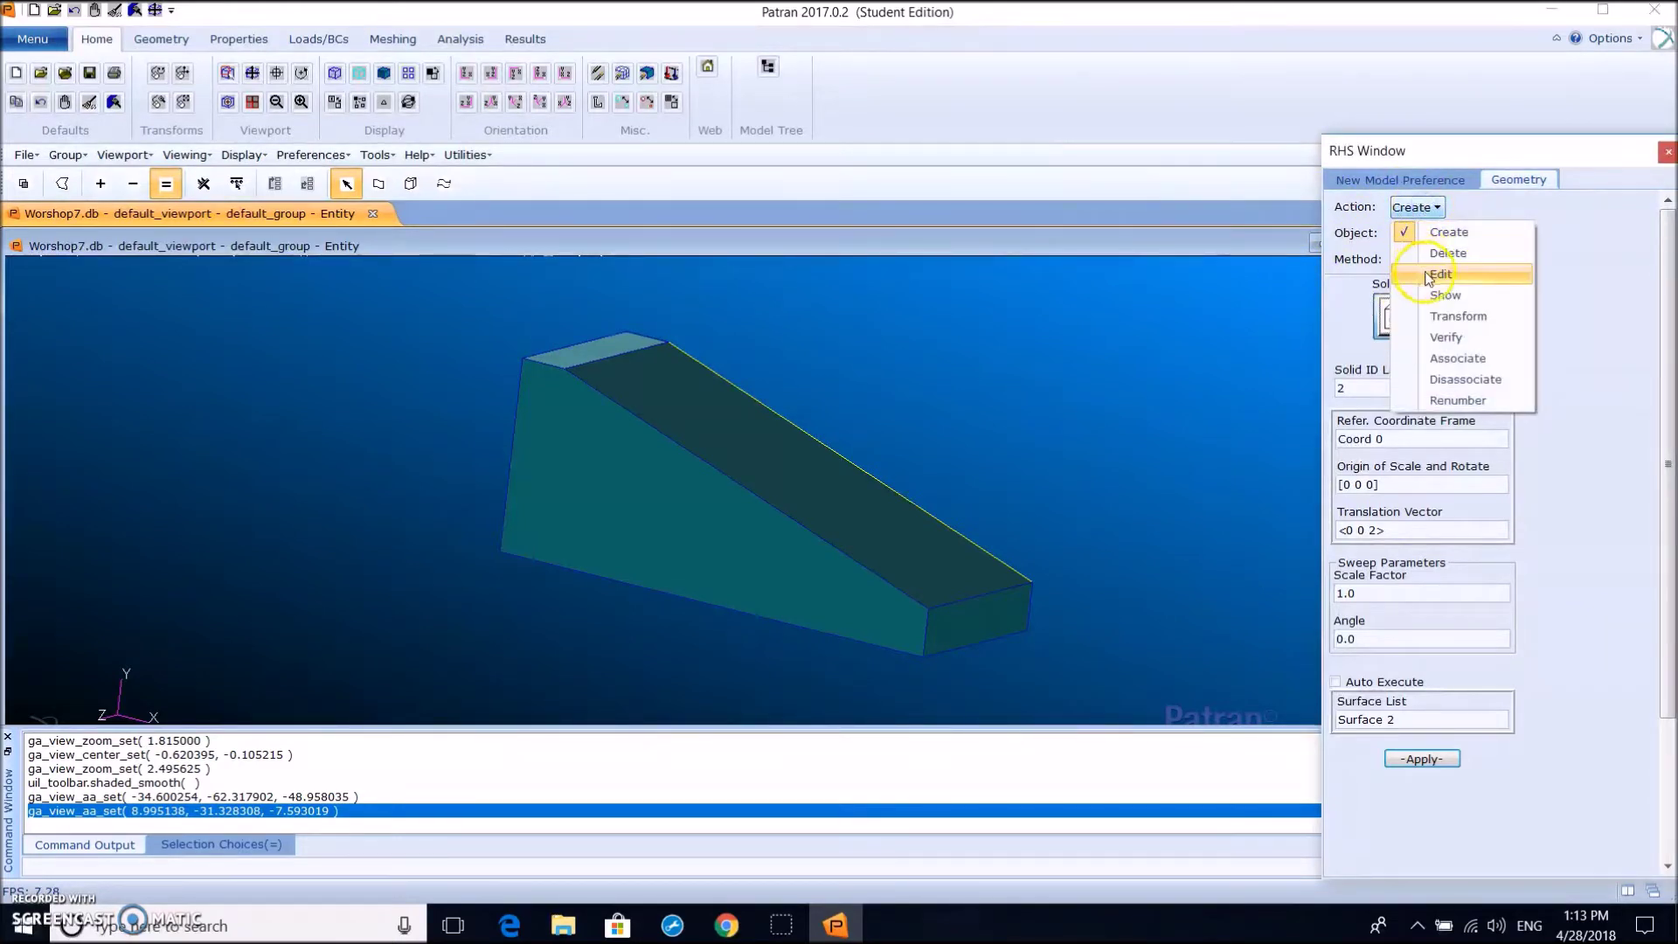
click(1433, 273)
click(1416, 234)
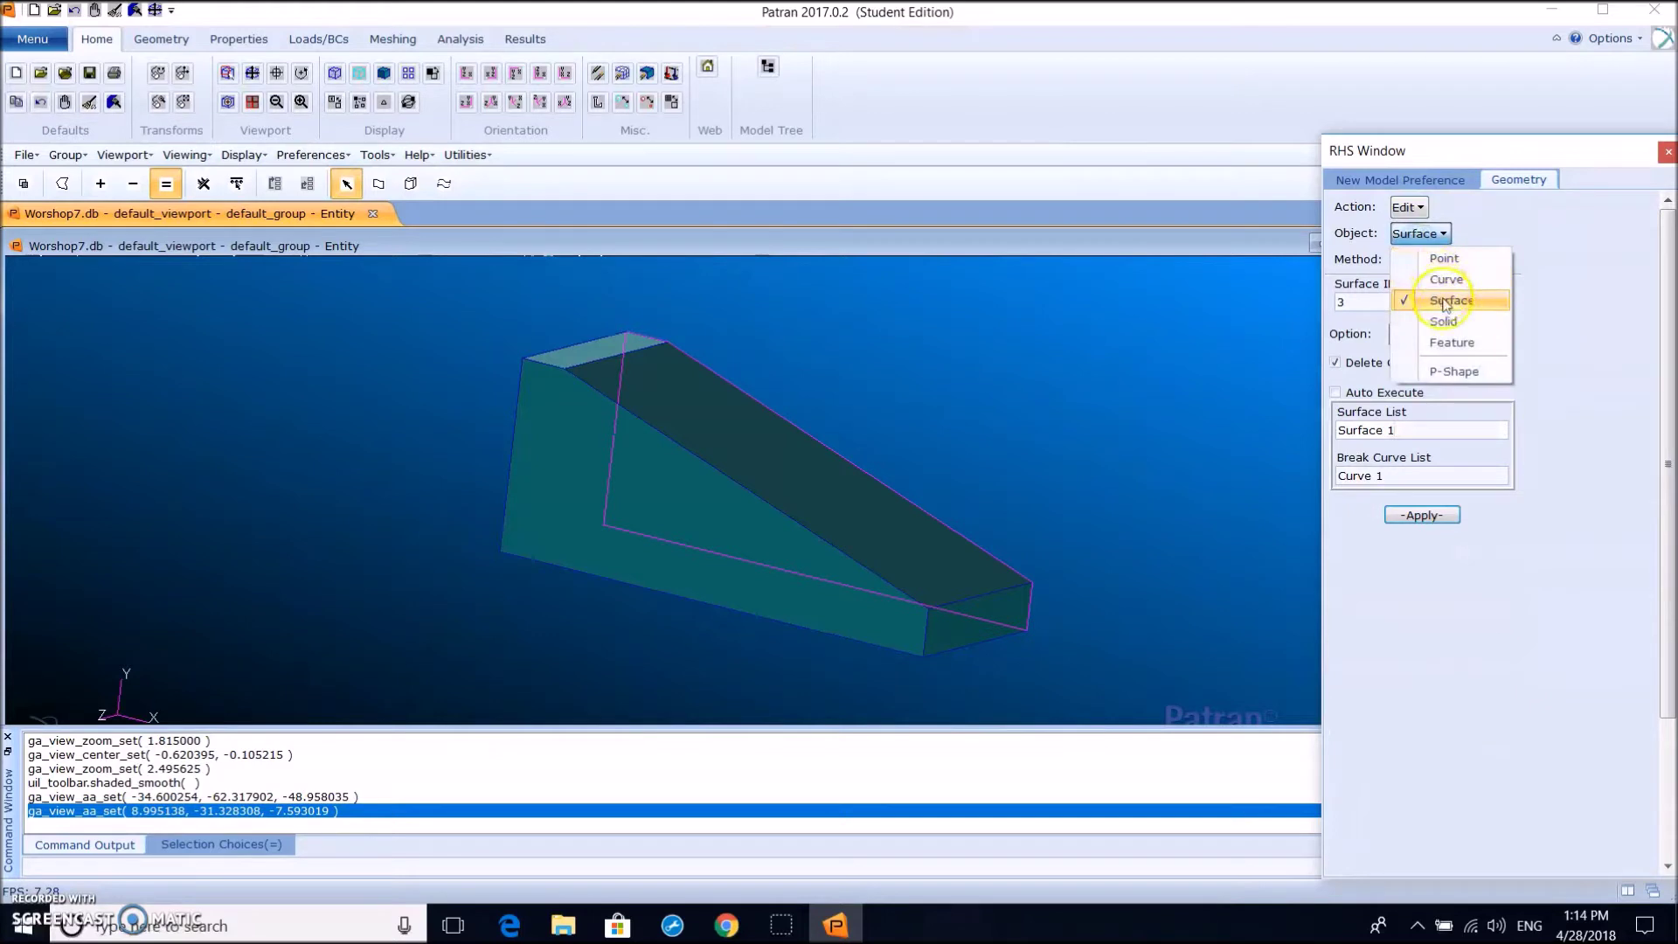
click(1443, 321)
click(1434, 261)
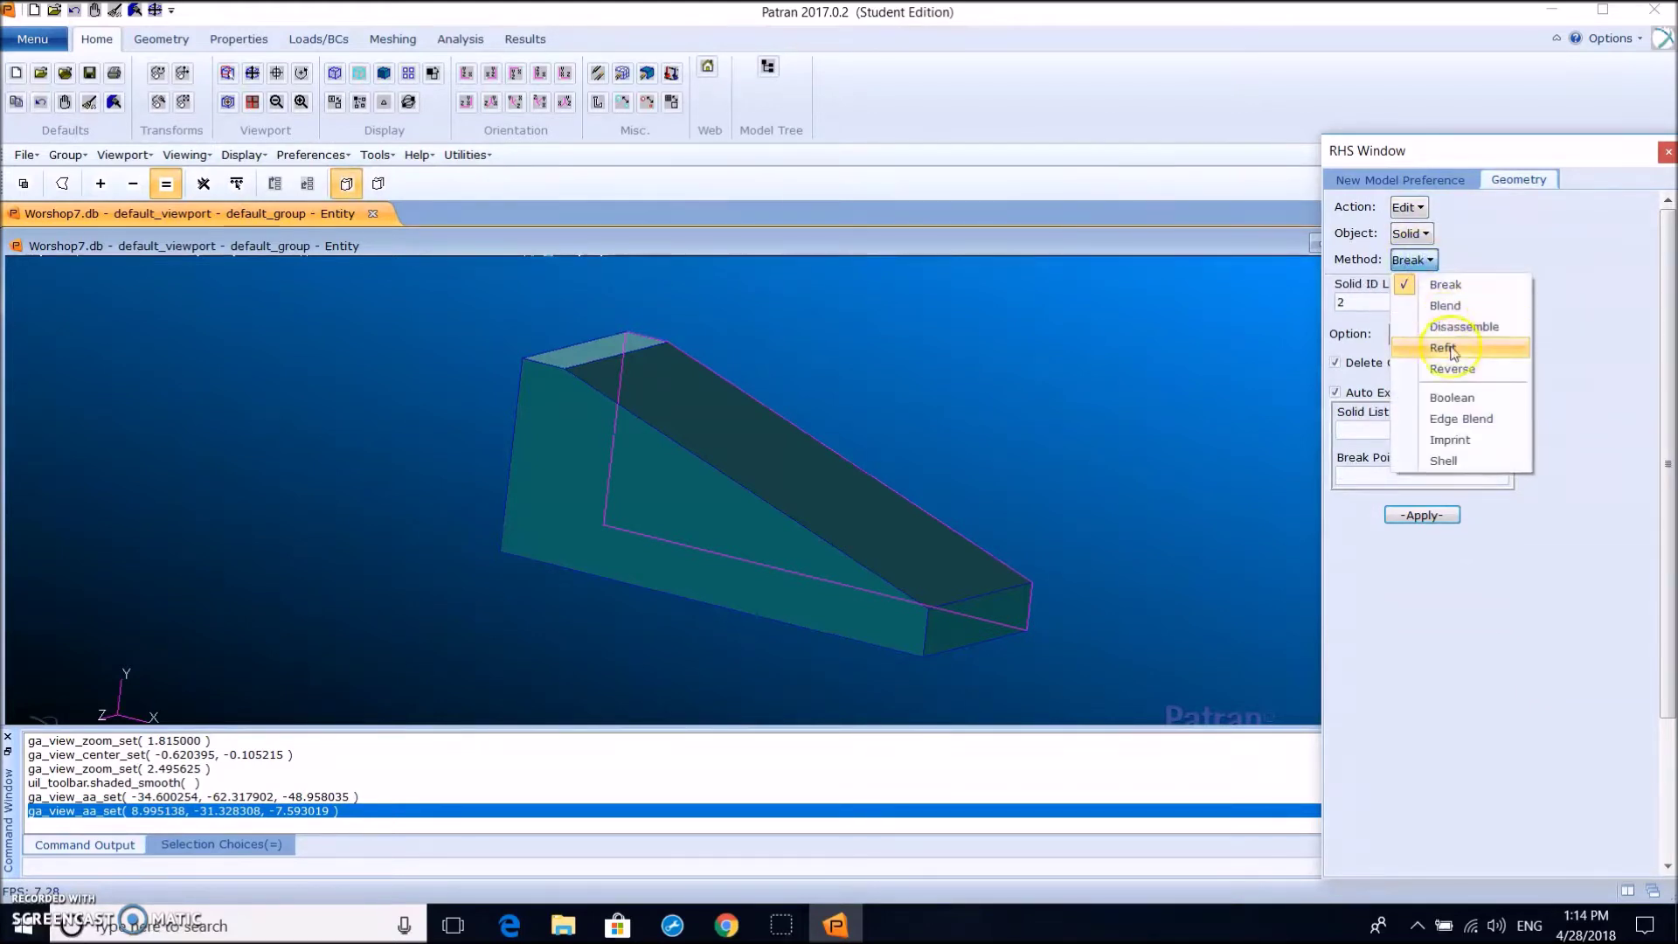
click(1472, 460)
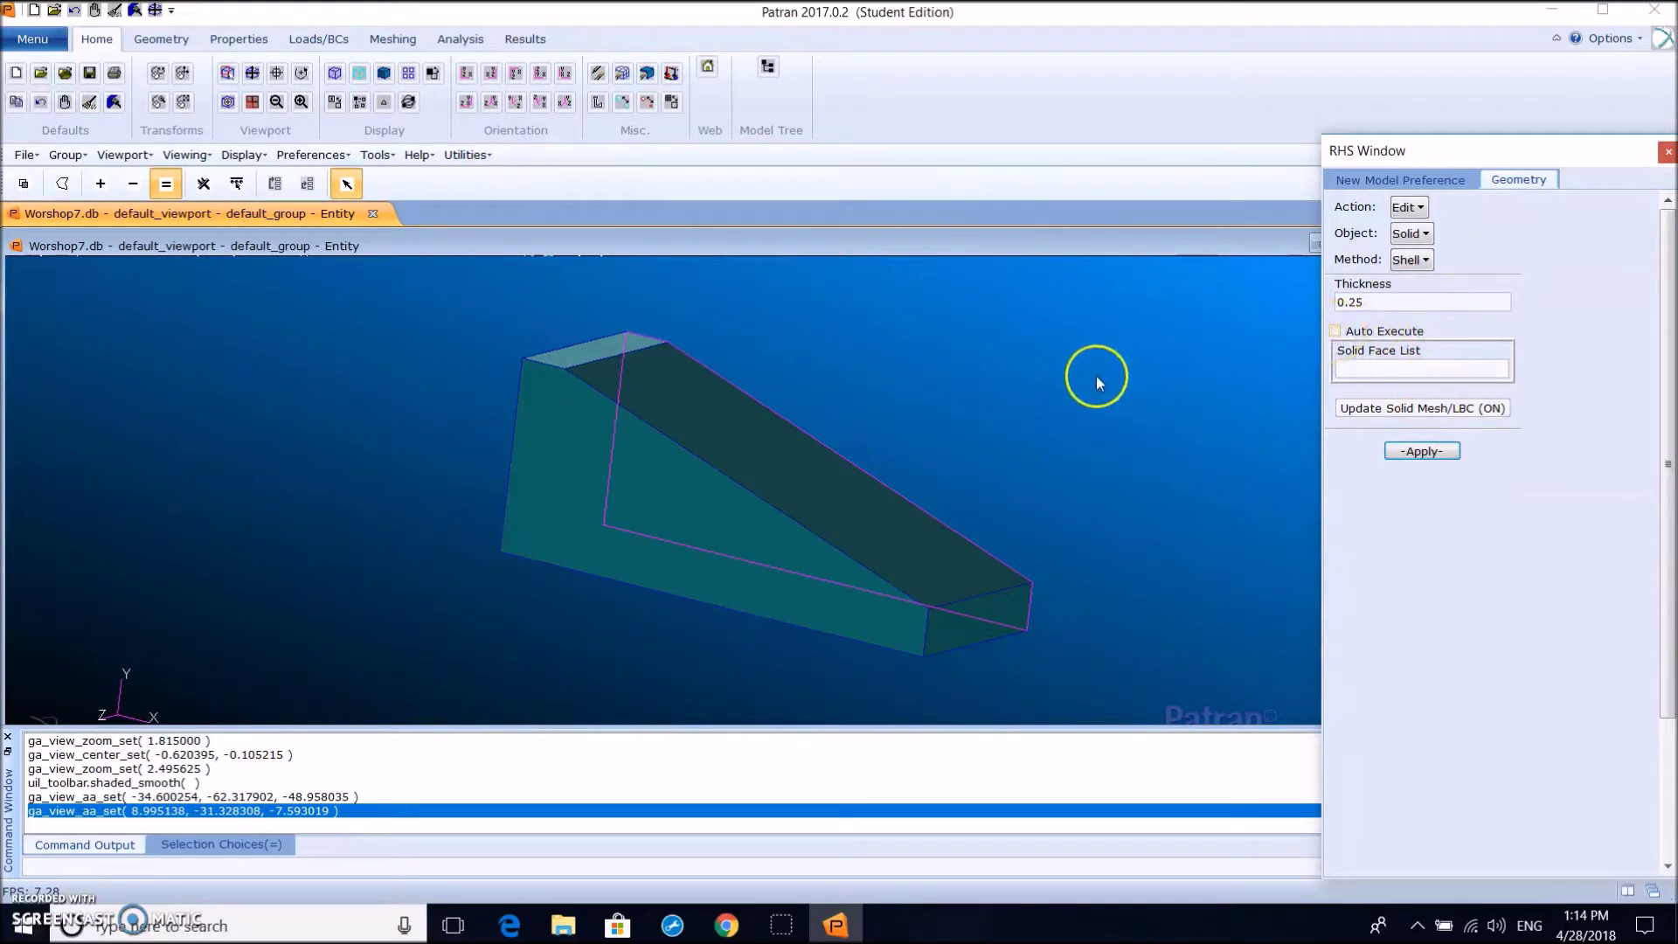
middle_drag(1099, 373, 1020, 397)
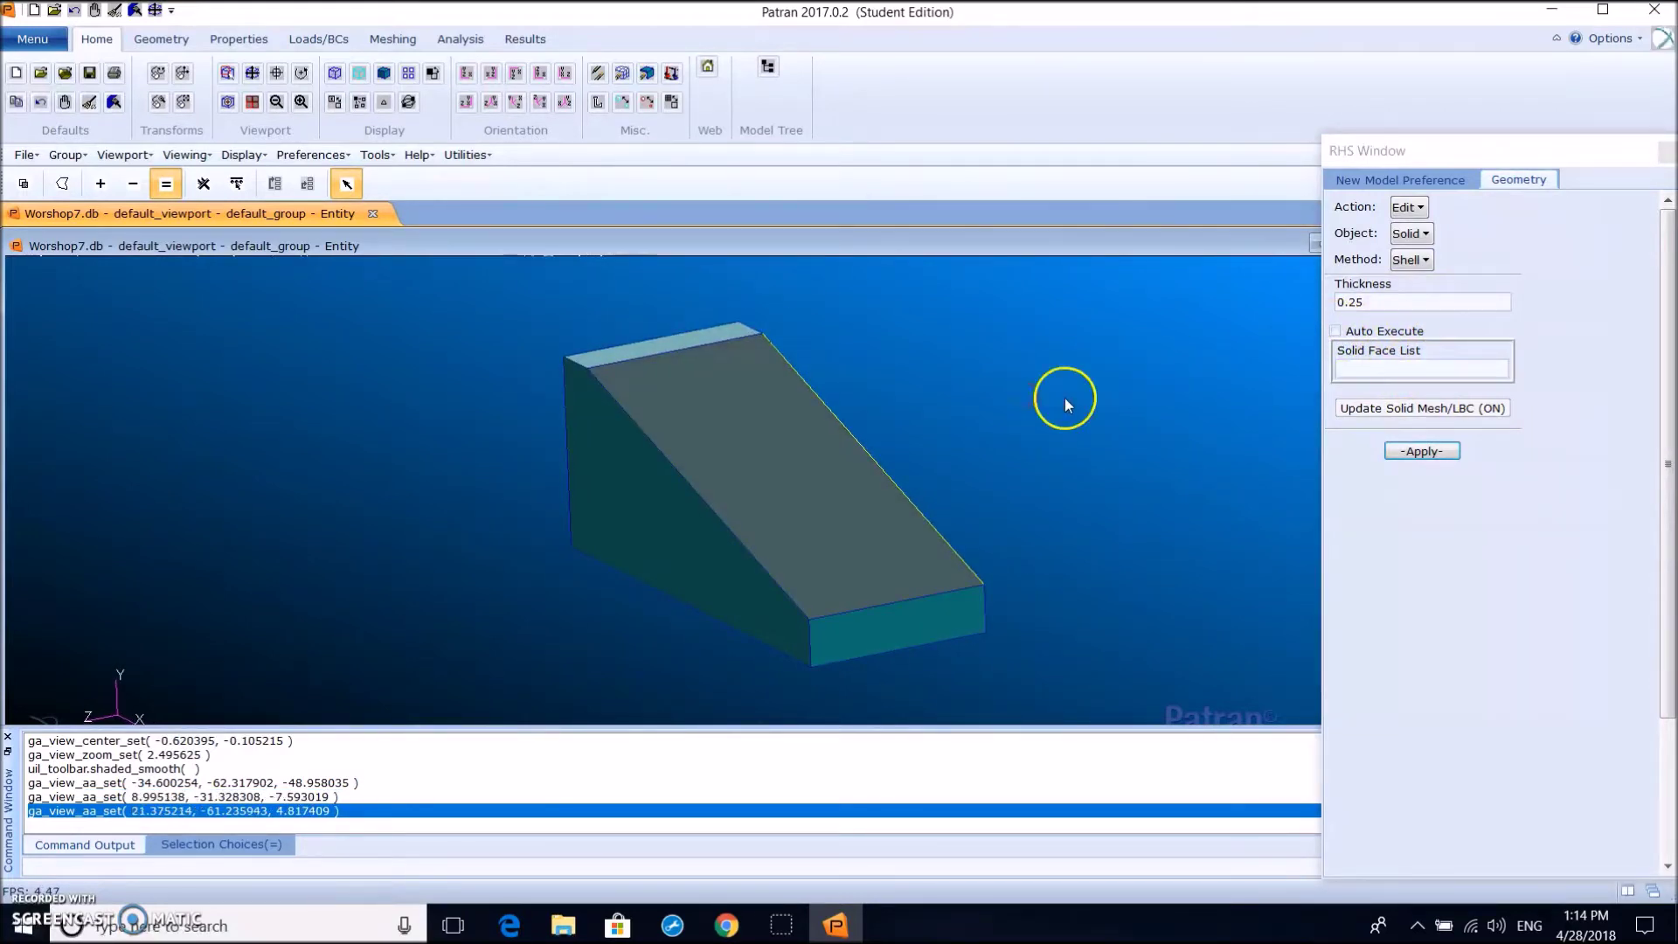
click(1387, 310)
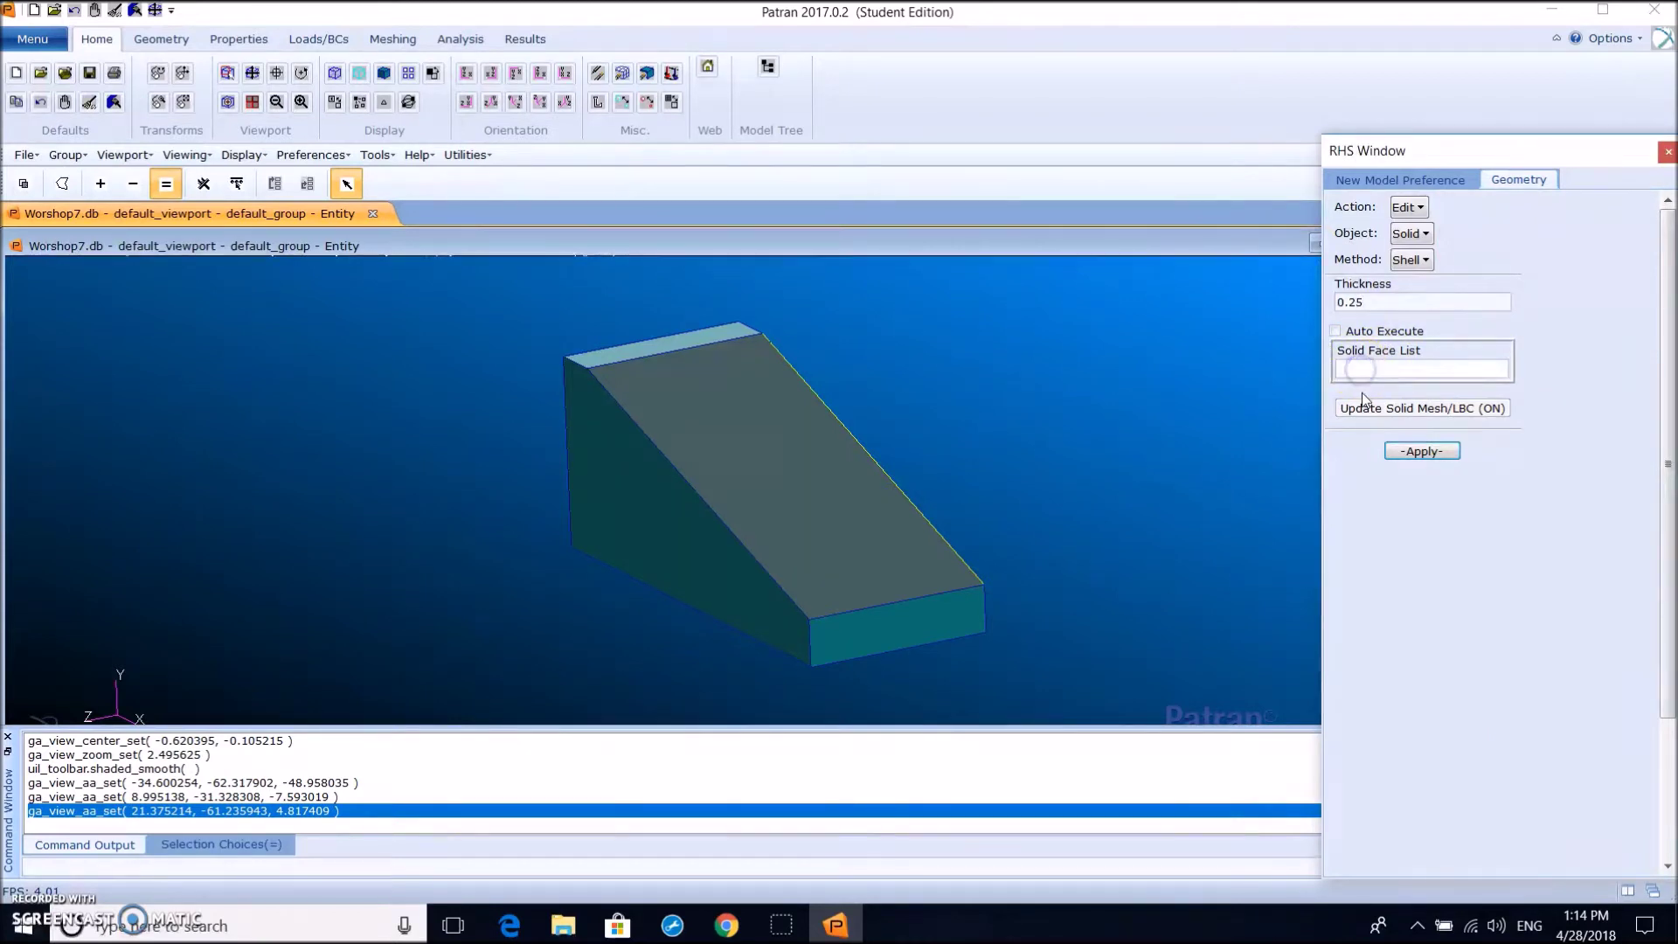
click(1383, 406)
click(632, 349)
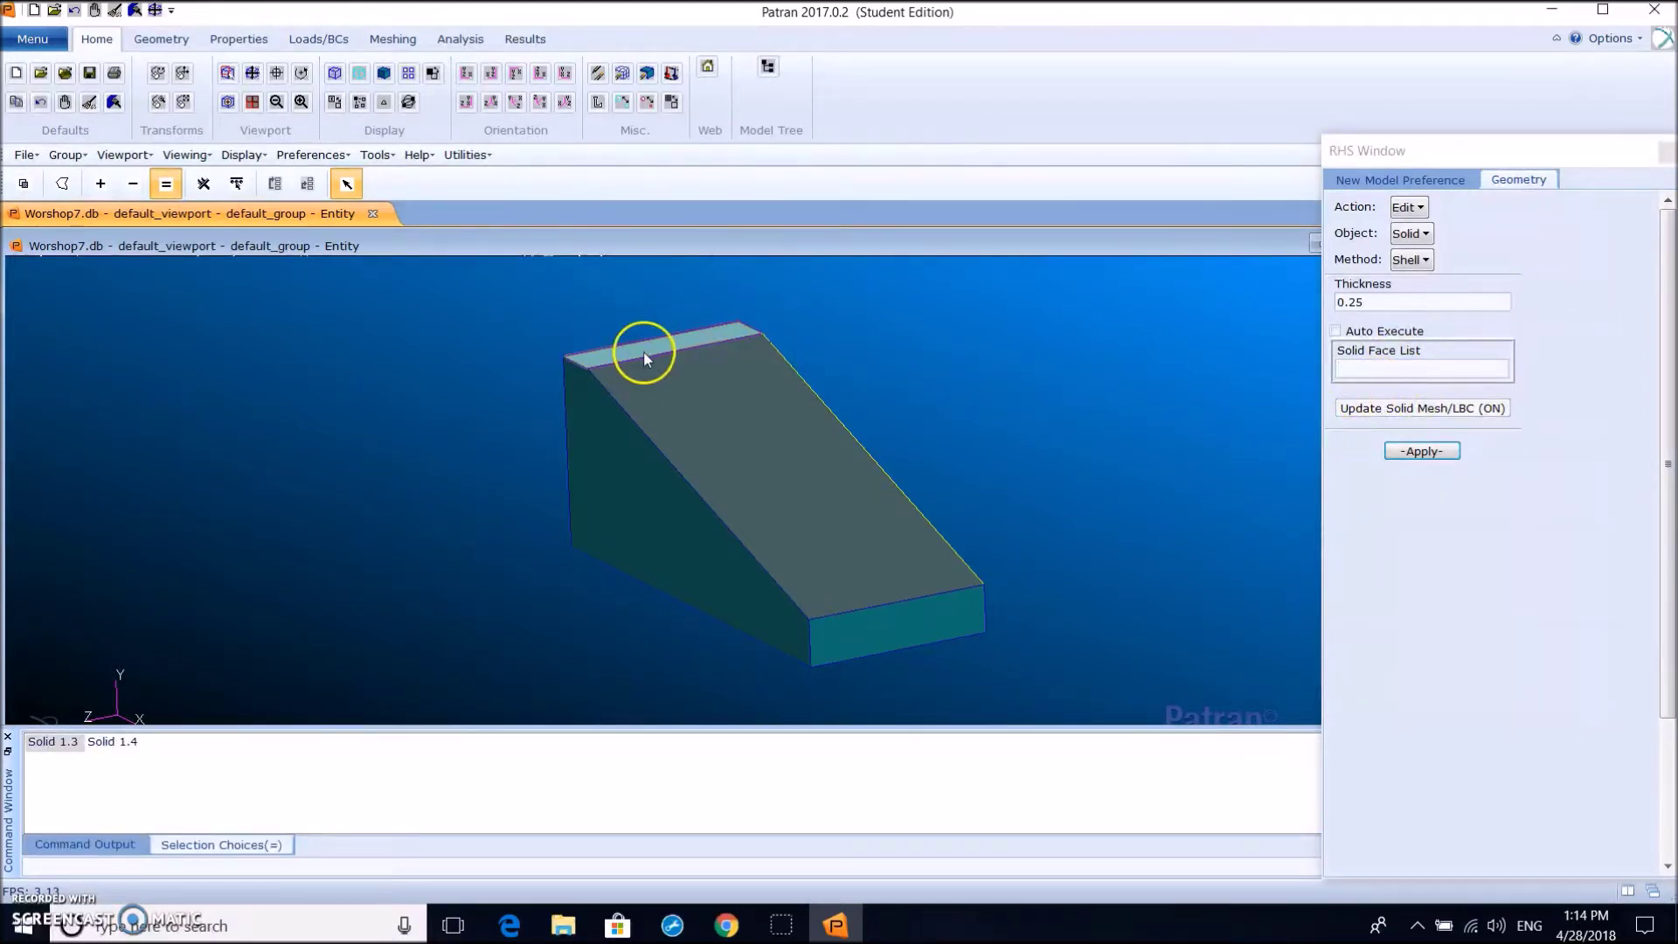
click(767, 449)
click(888, 610)
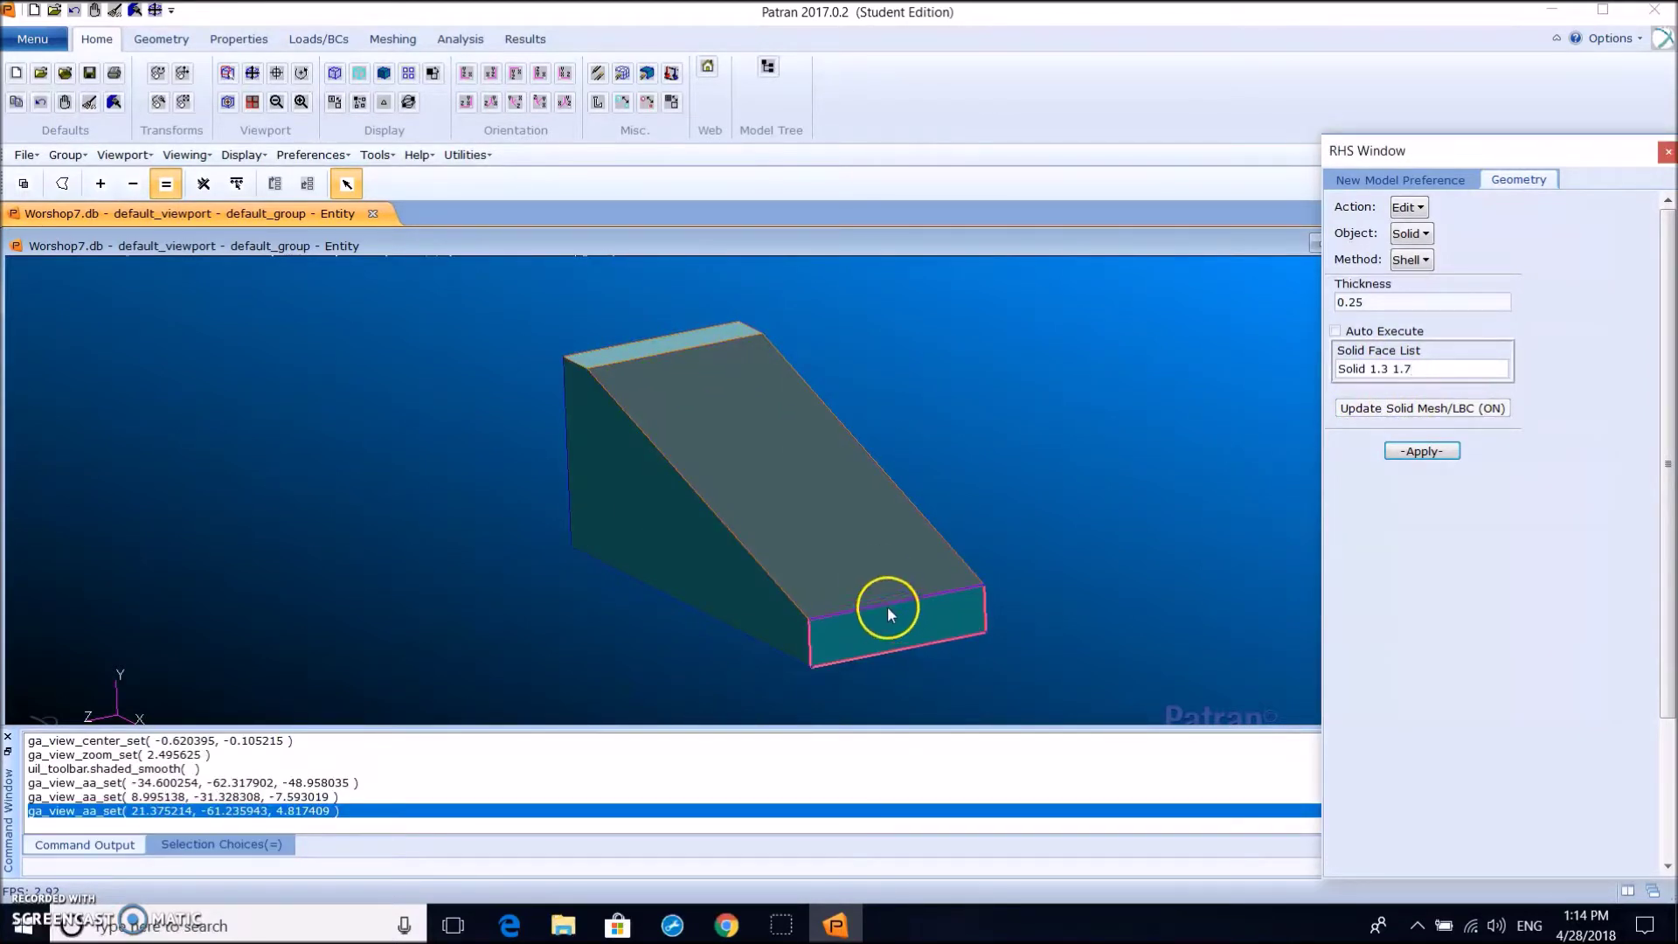
click(893, 616)
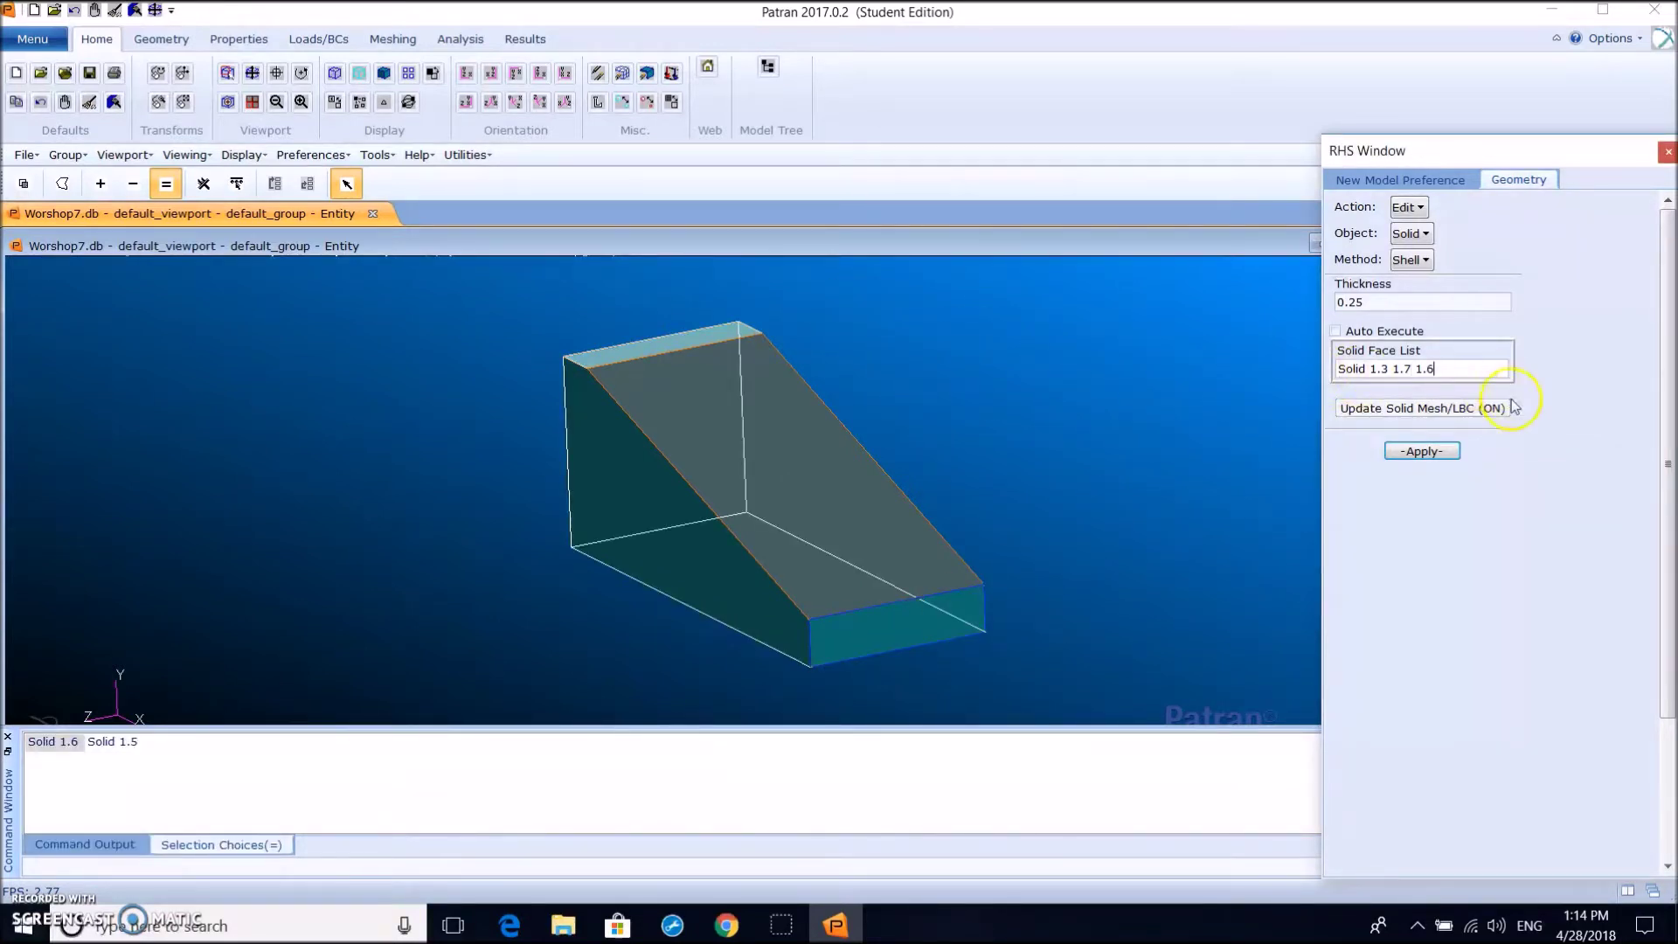
click(1423, 451)
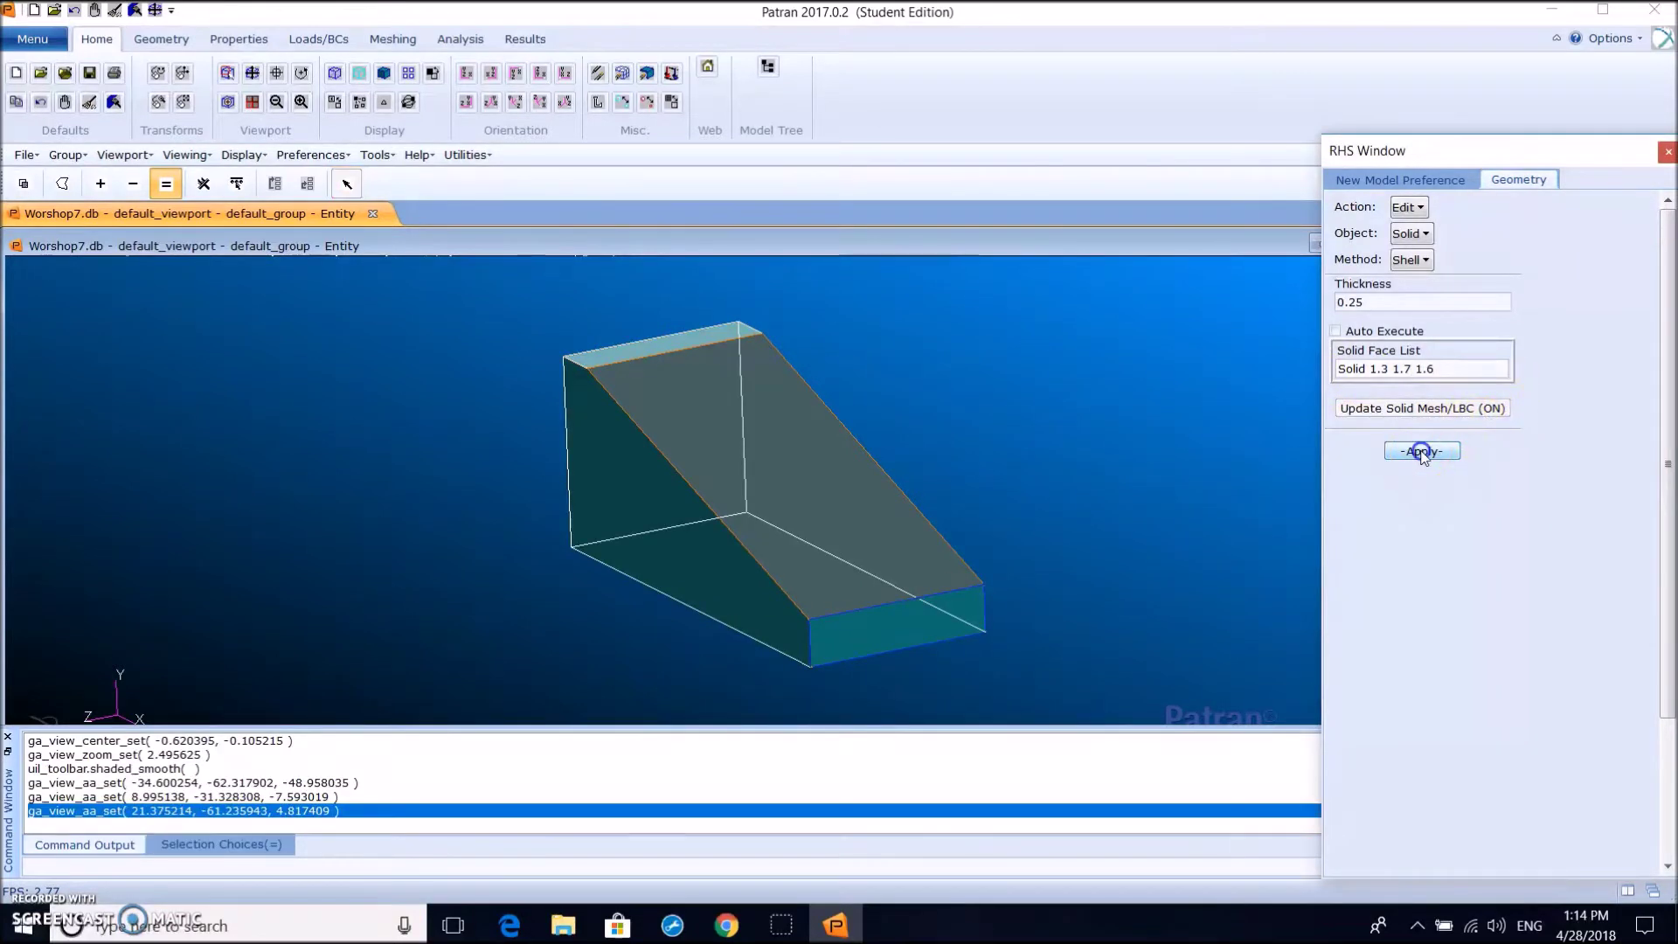
Blend the shelled solid's five inner edges with a constant radius of 0.25, with Auto Execute off
middle_drag(854, 355, 843, 559)
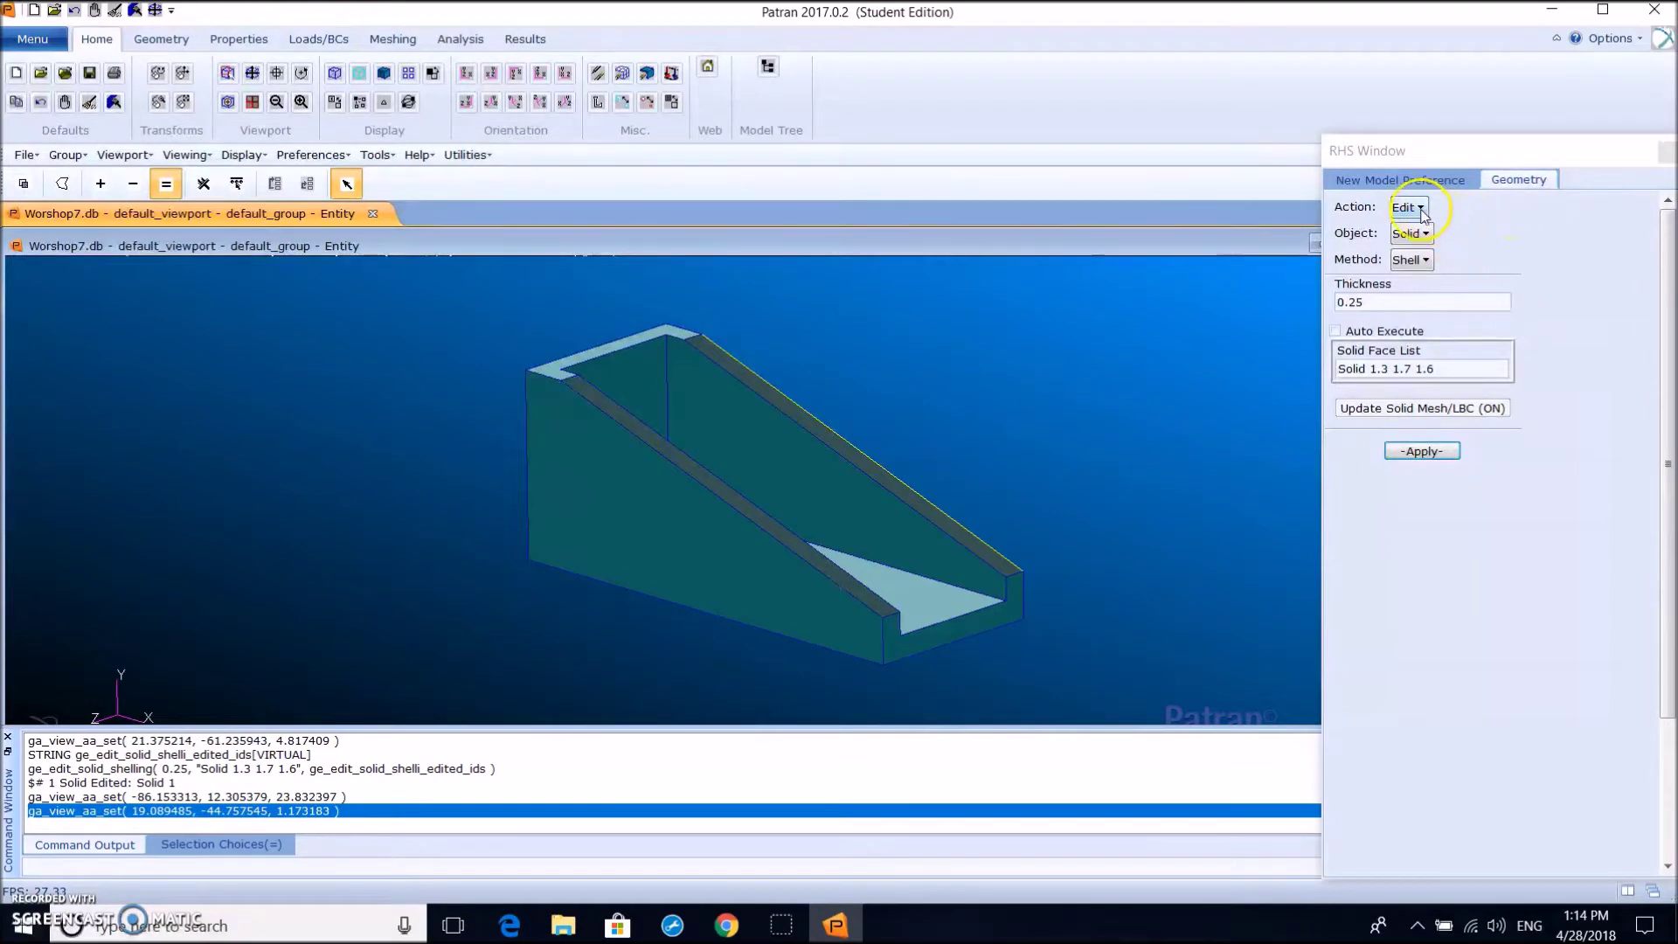
click(1425, 259)
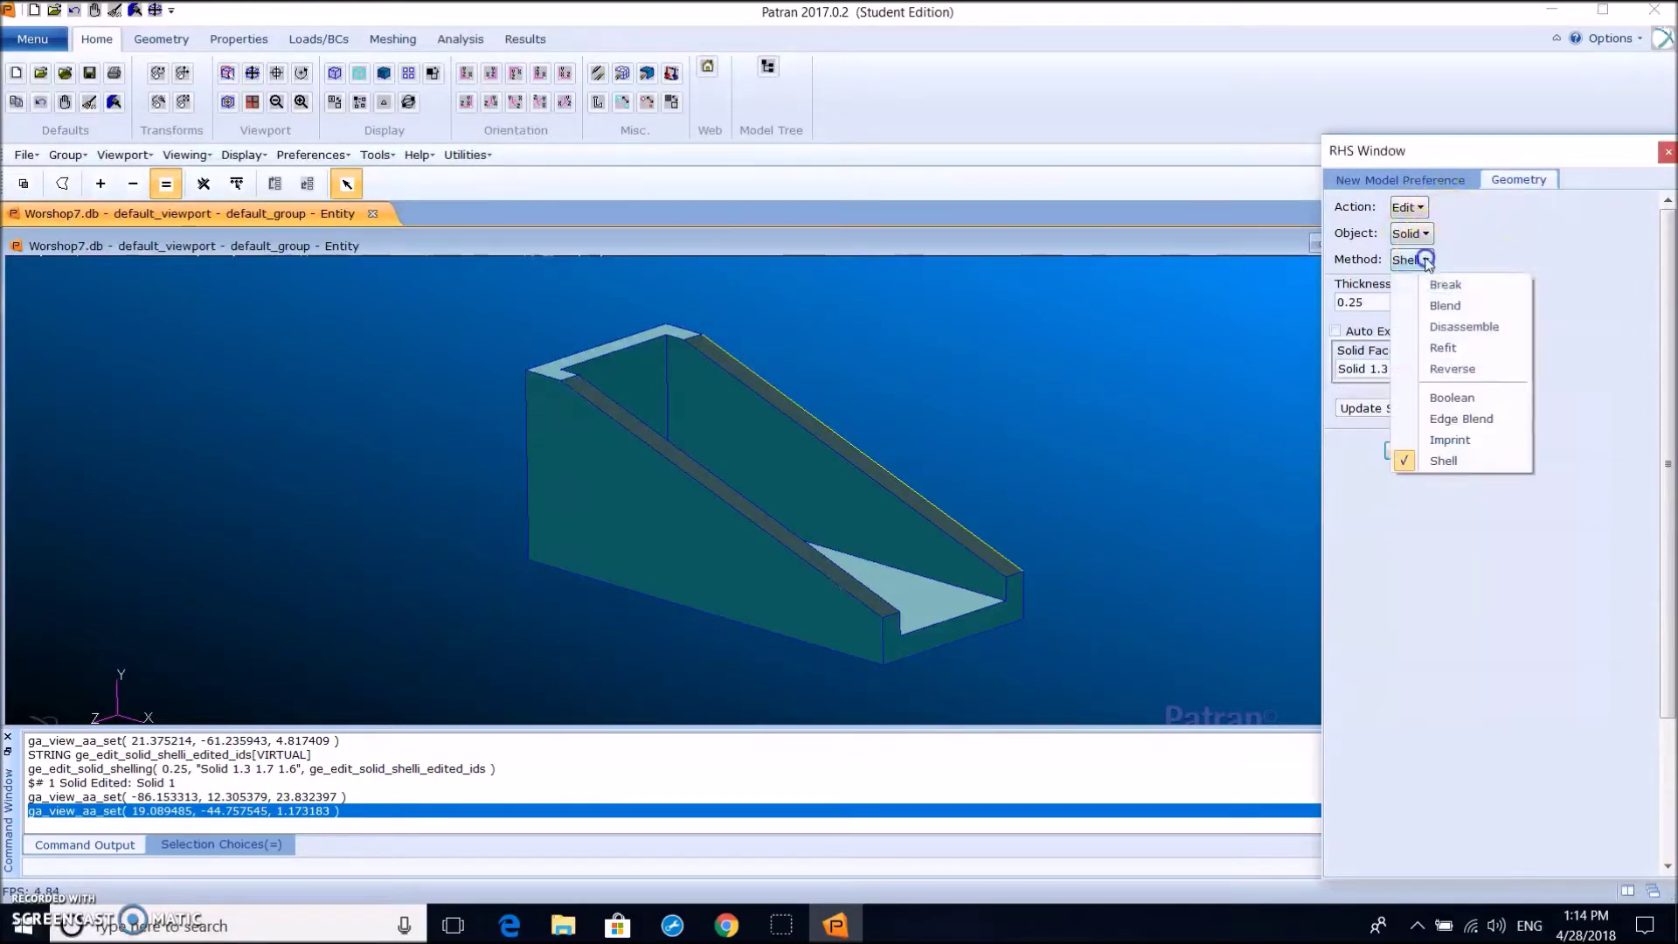
click(1451, 421)
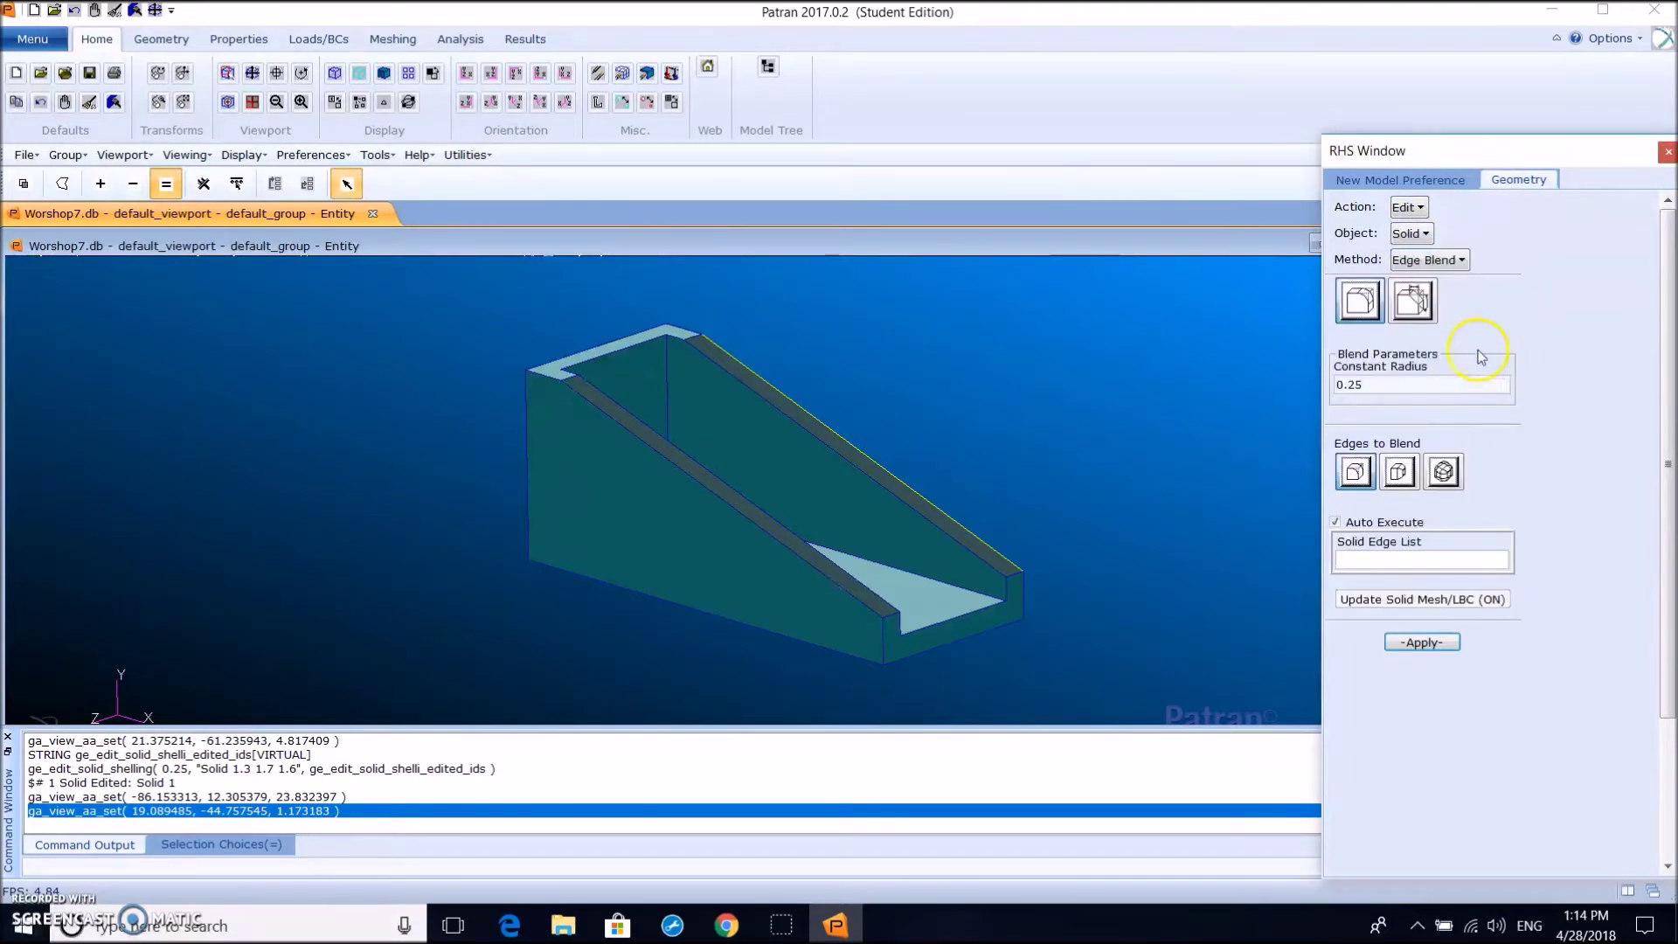
click(1350, 481)
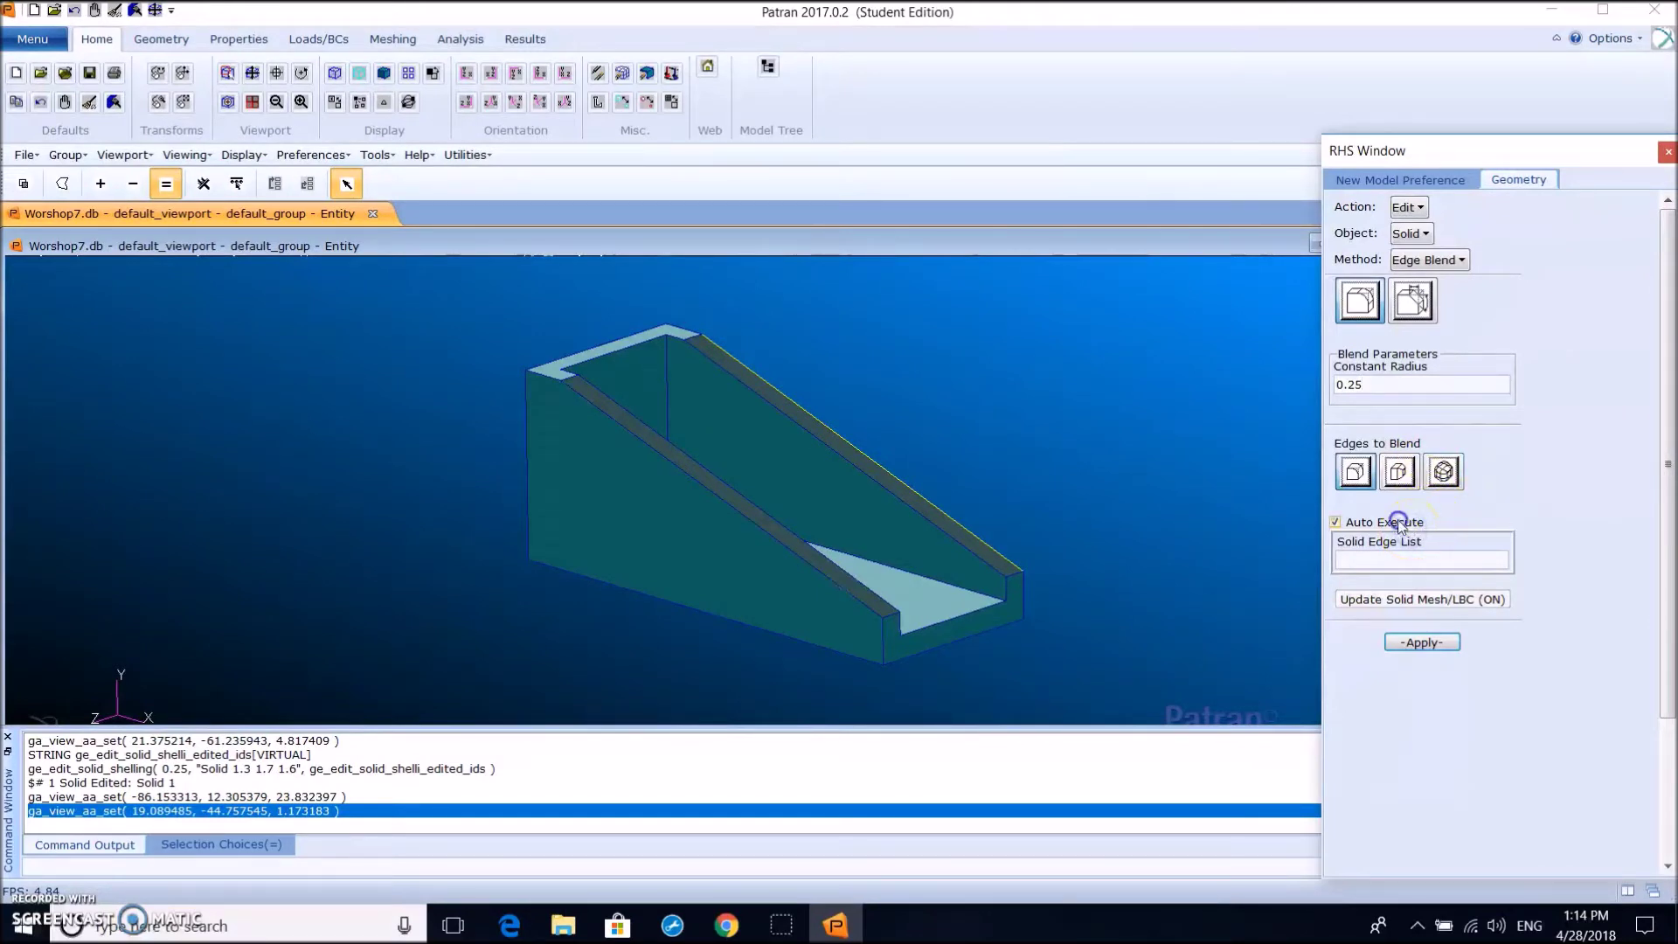
middle_drag(1022, 495, 712, 453)
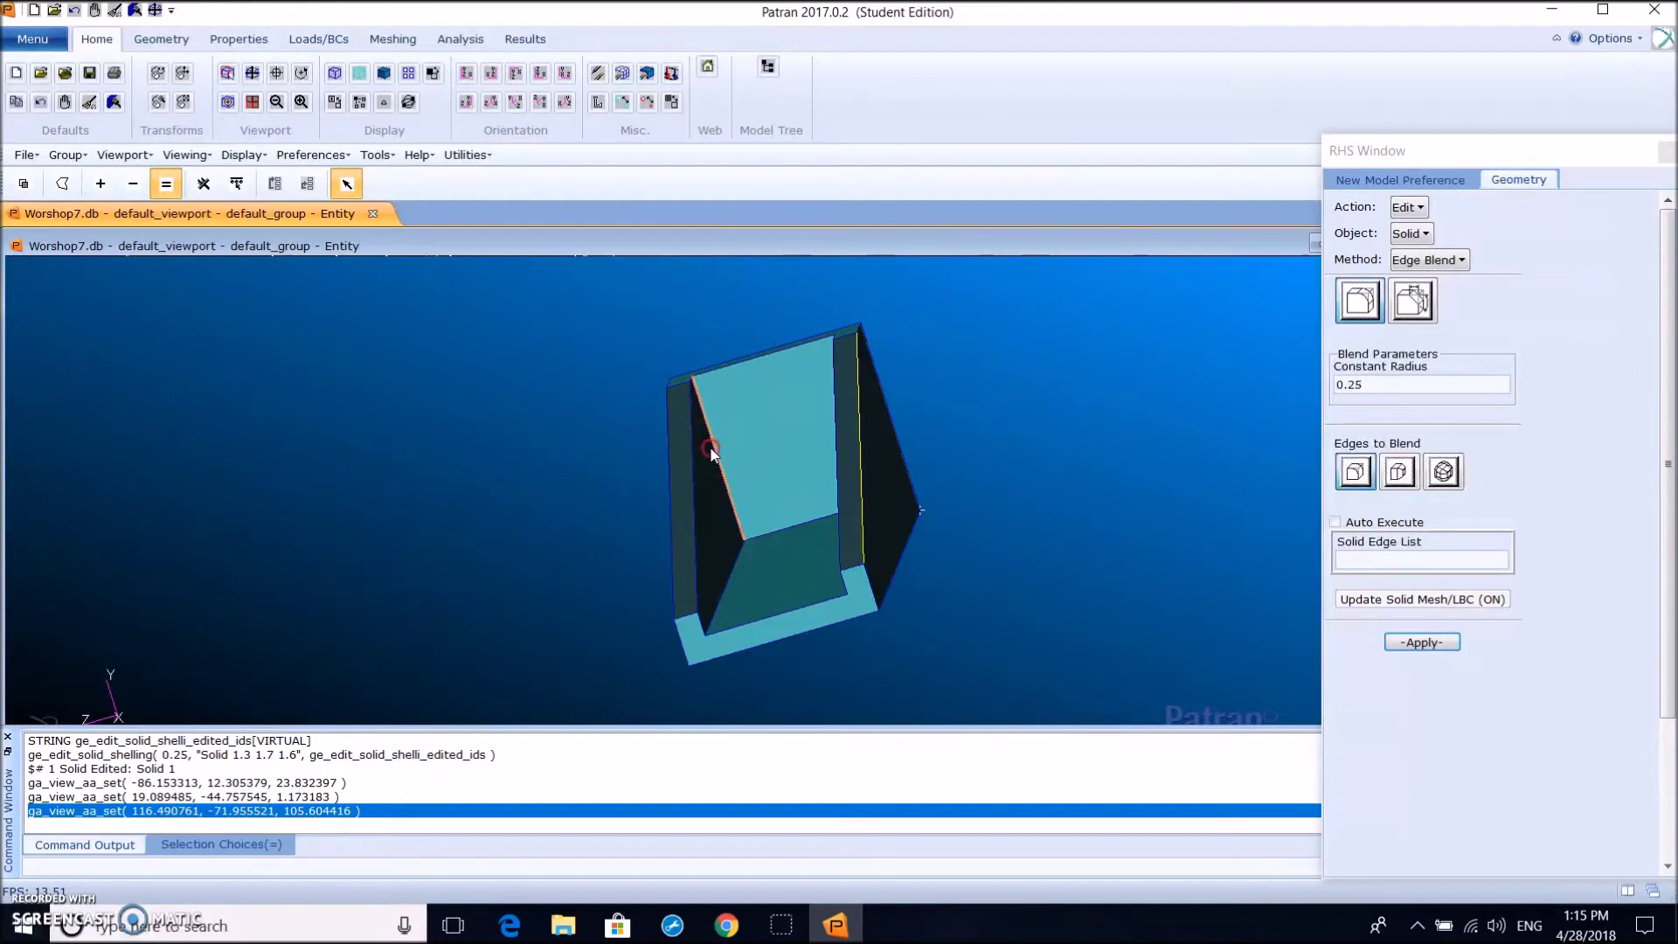
click(712, 453)
click(936, 443)
click(851, 456)
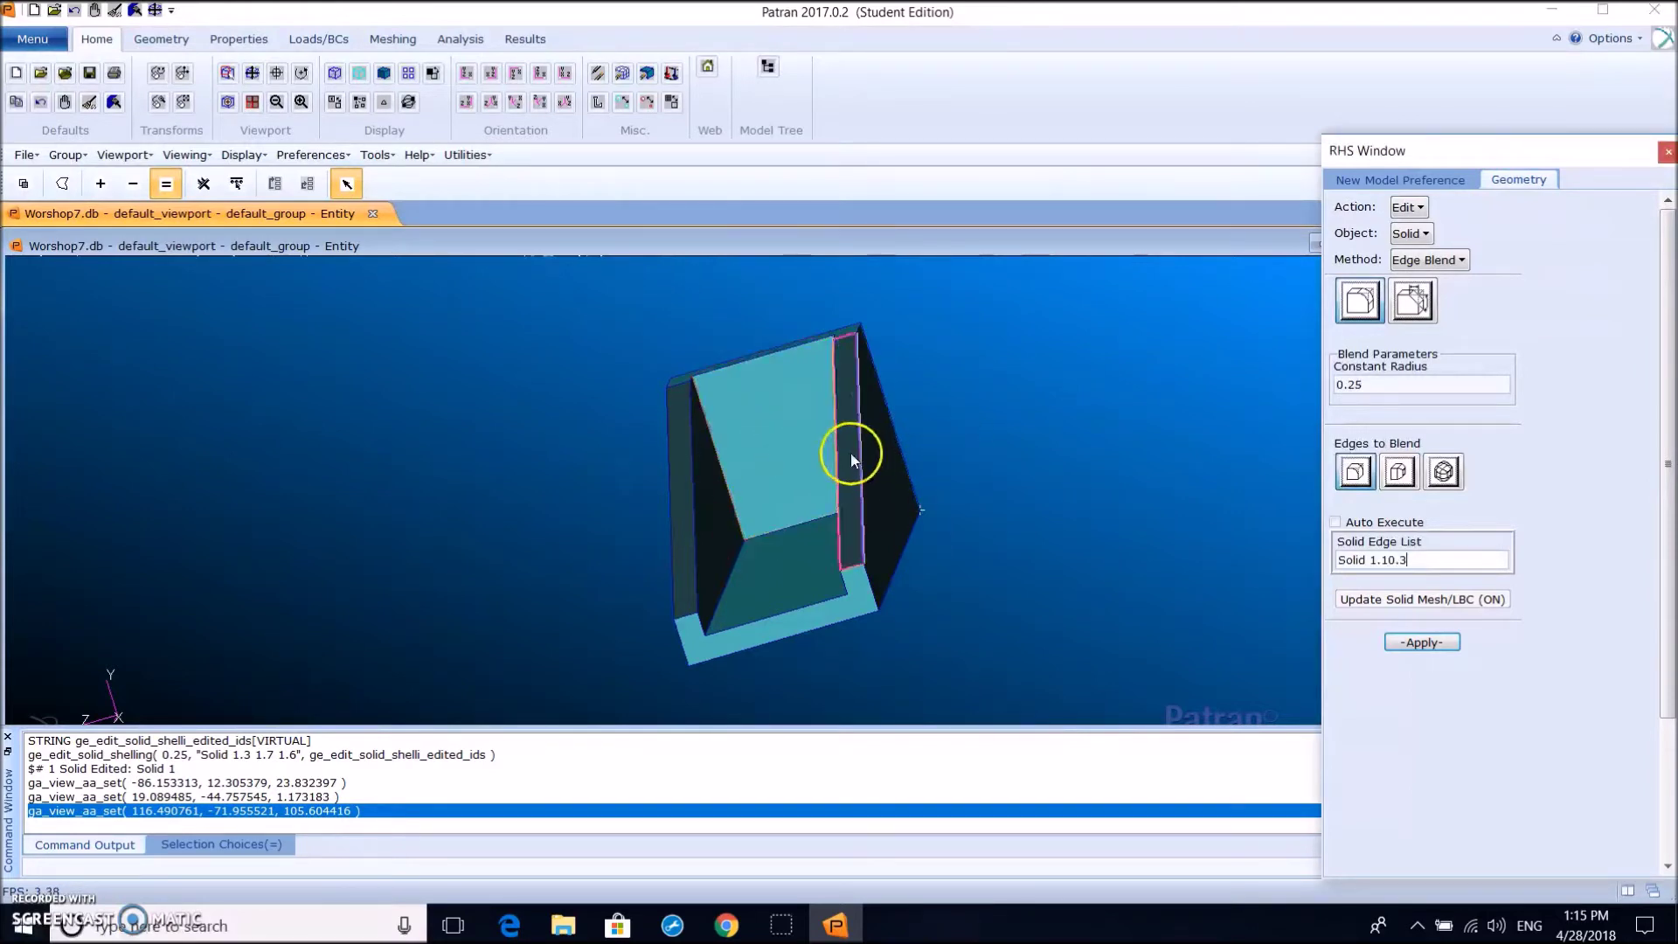
middle_drag(851, 456, 918, 407)
click(887, 496)
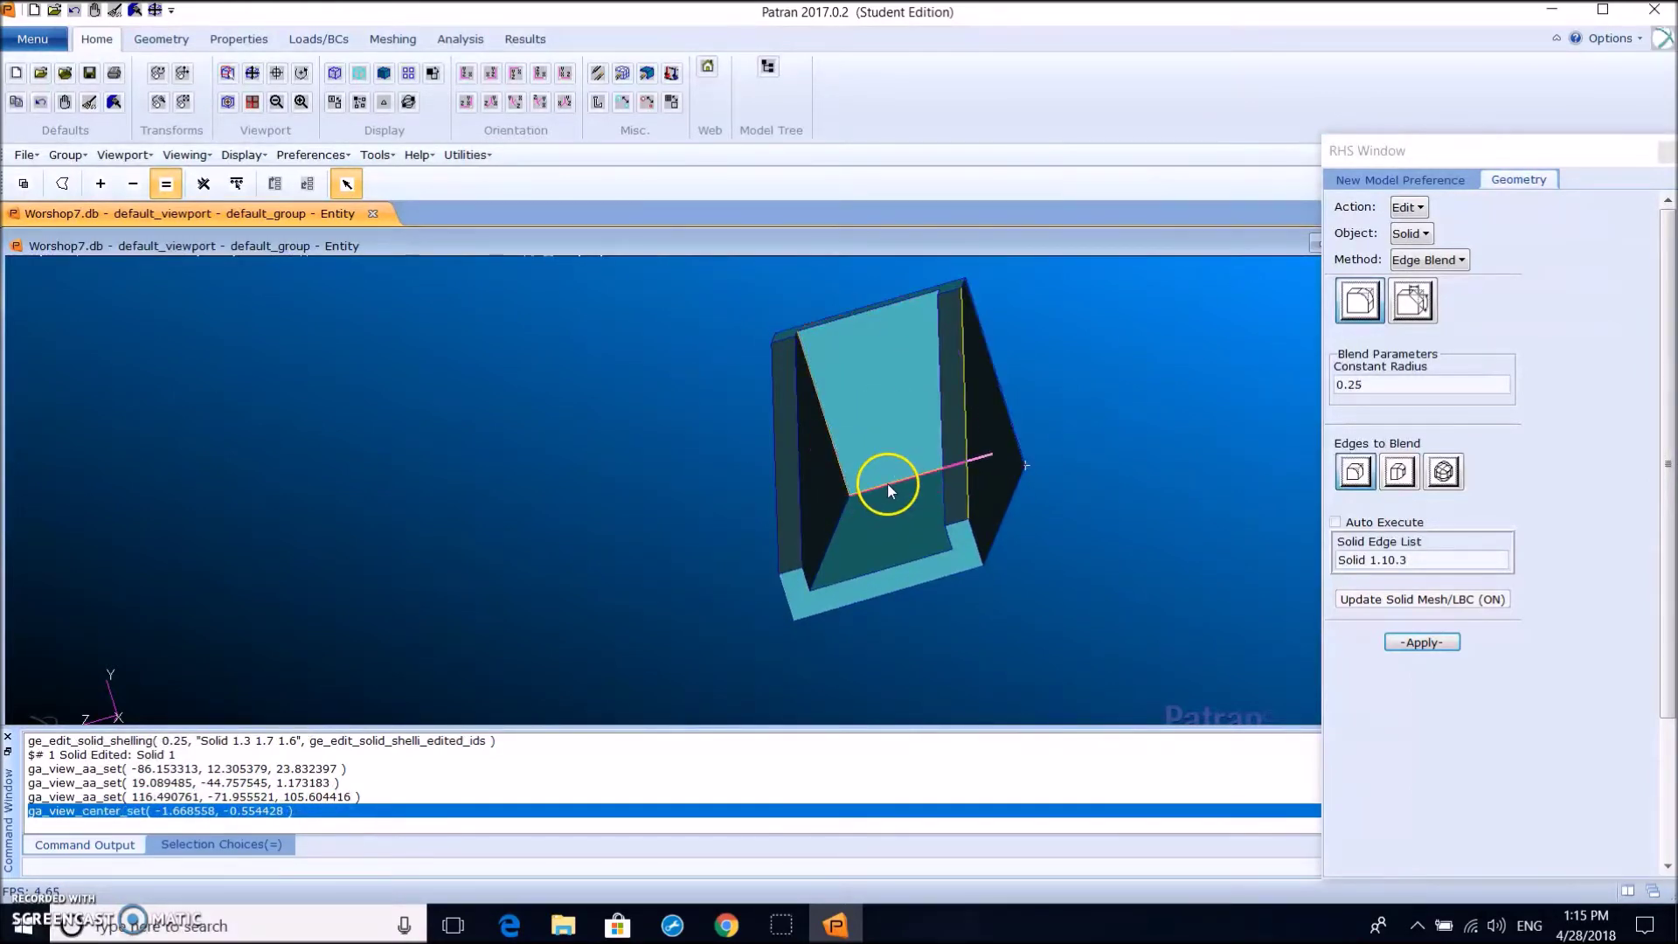
click(701, 446)
middle_drag(684, 443, 701, 437)
click(882, 406)
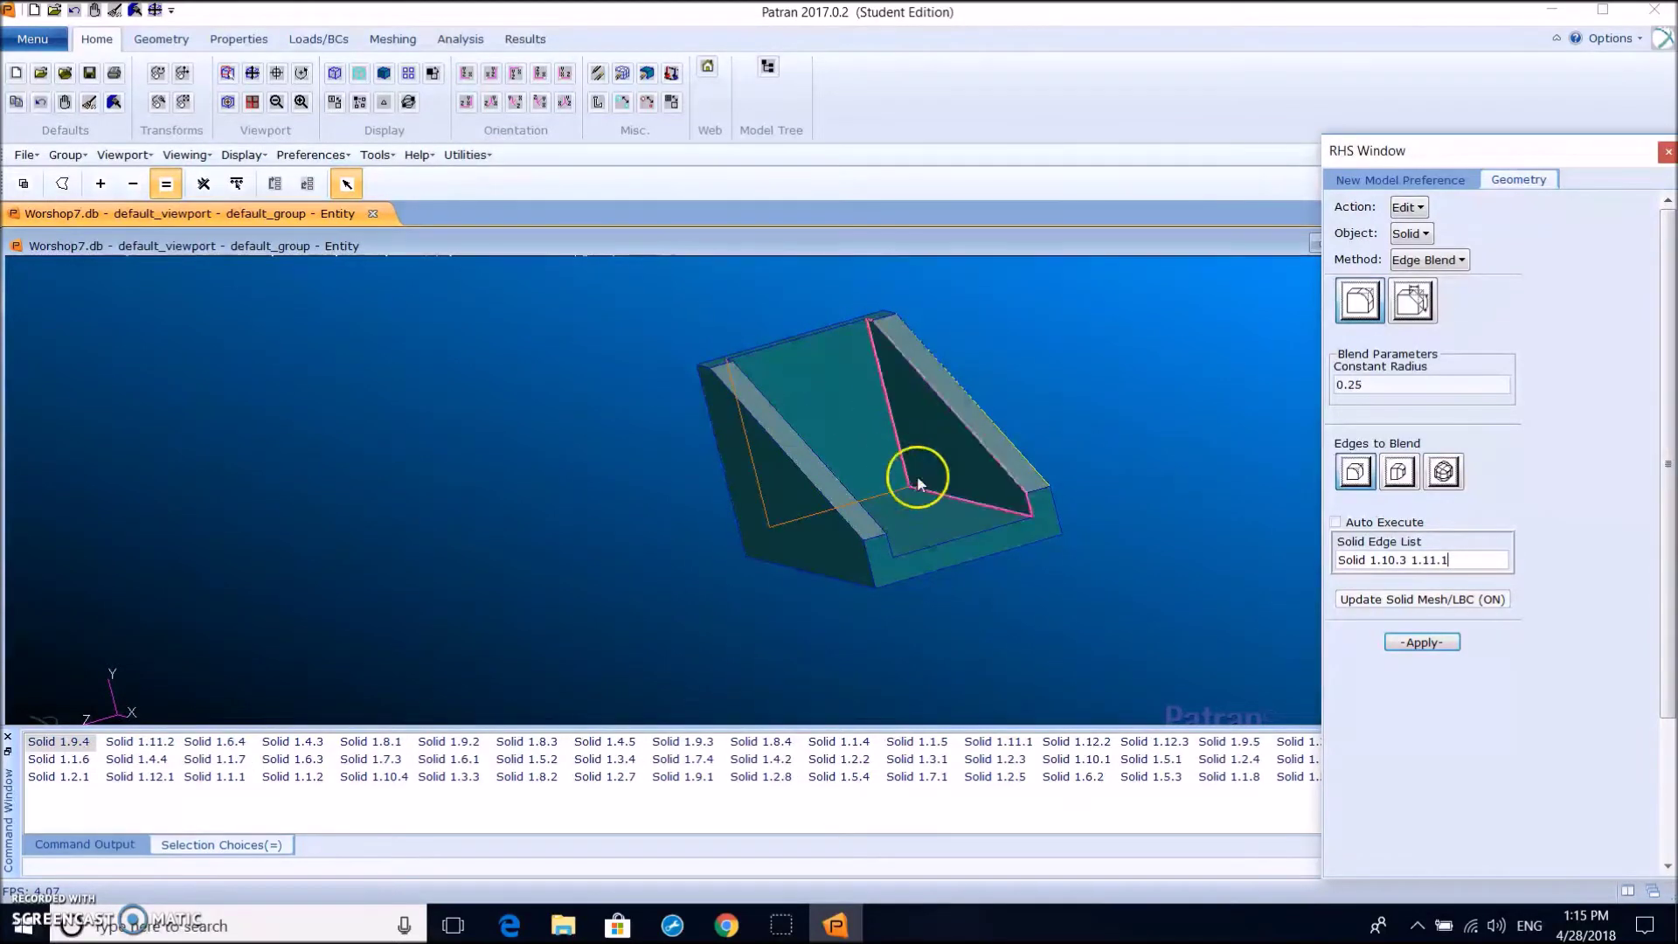
click(941, 496)
click(985, 442)
middle_drag(985, 442, 882, 486)
click(883, 486)
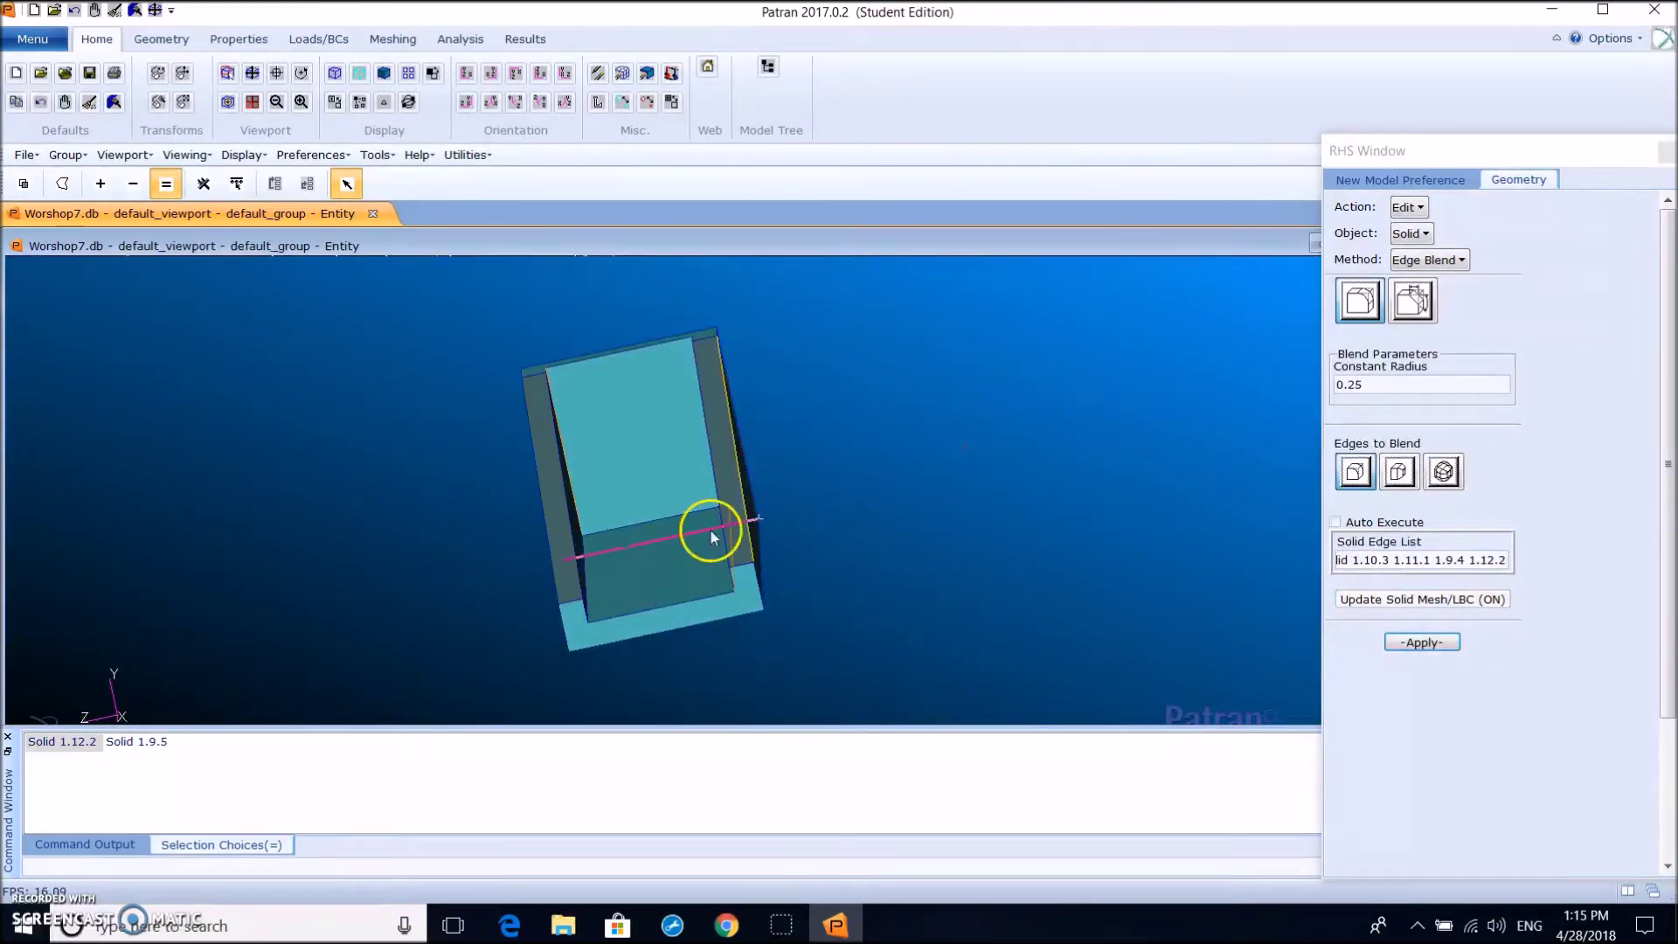
click(587, 550)
mouse_move(1061, 481)
middle_down()
mouse_move(1080, 475)
mouse_move(1053, 479)
middle_up()
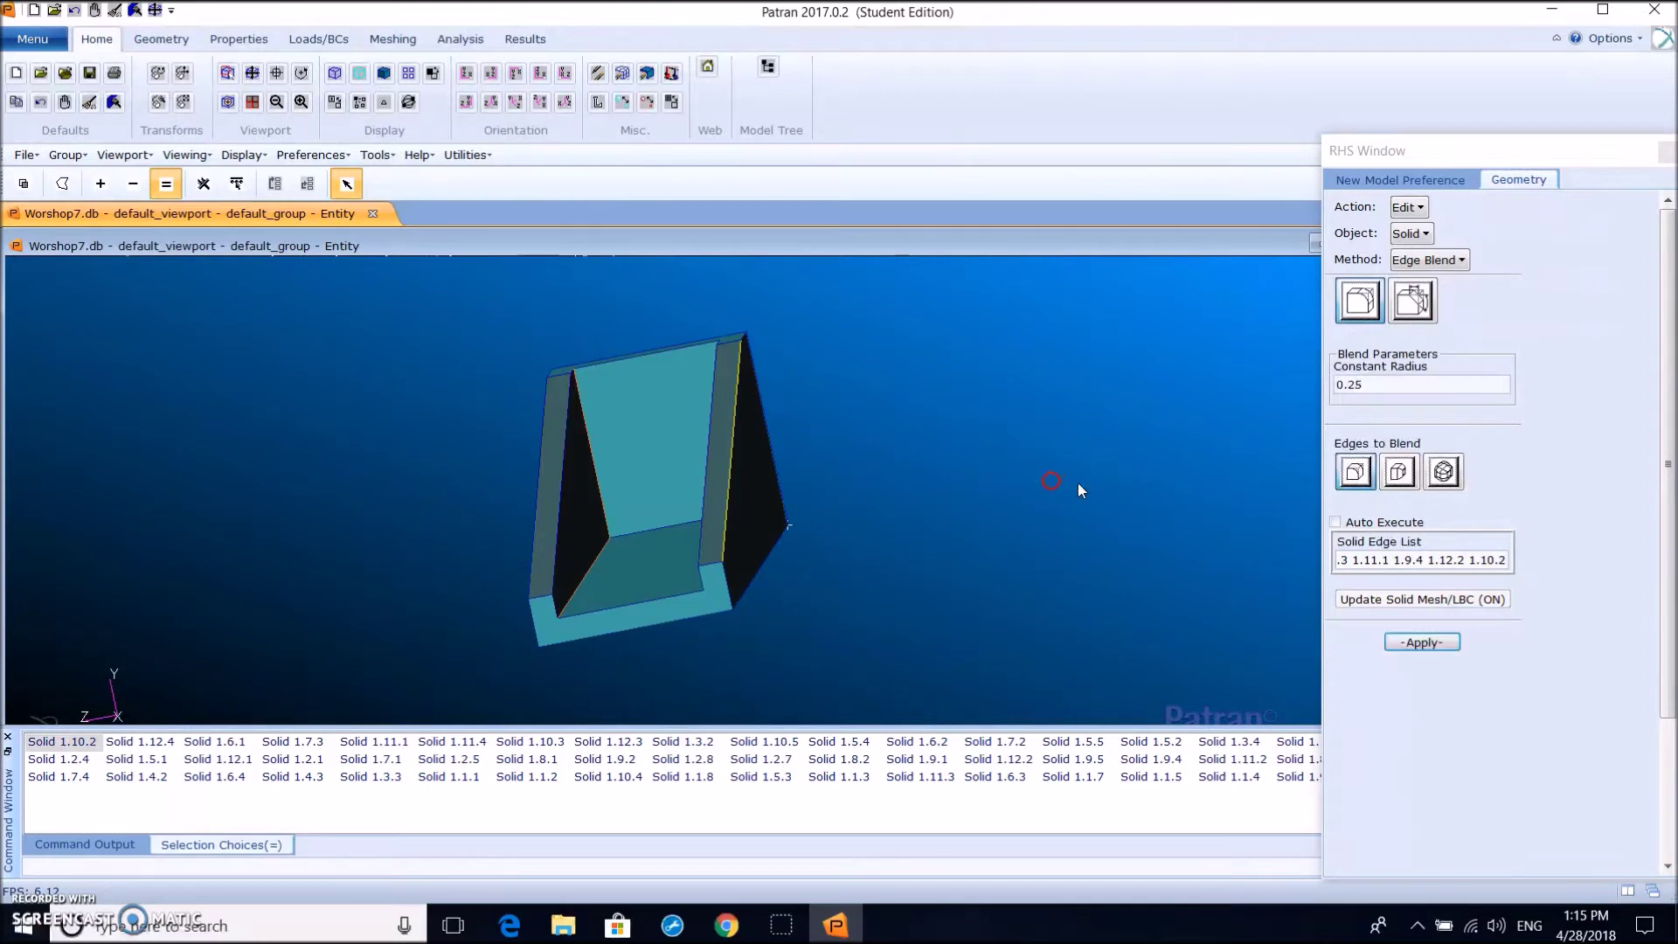
click(1448, 644)
mouse_move(860, 601)
middle_down()
mouse_move(872, 578)
mouse_move(830, 609)
mouse_move(842, 600)
mouse_move(816, 580)
mouse_move(830, 598)
middle_up()
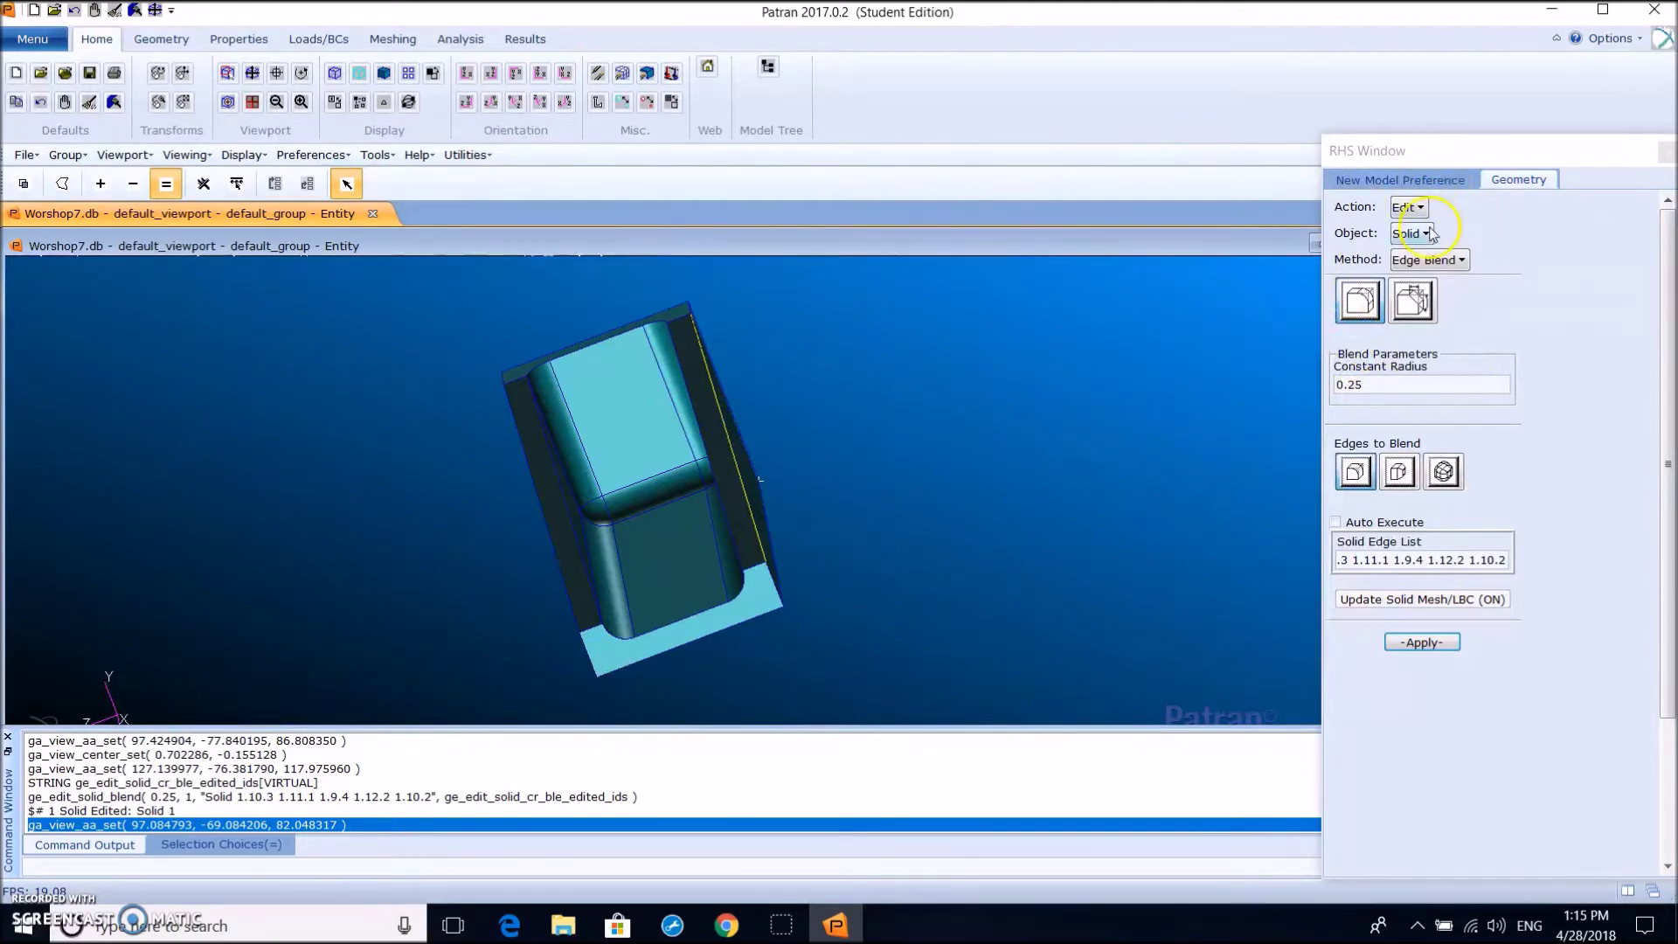
Set up a cylinder solid primitive with a height of 2 and a radius of .25
click(1408, 207)
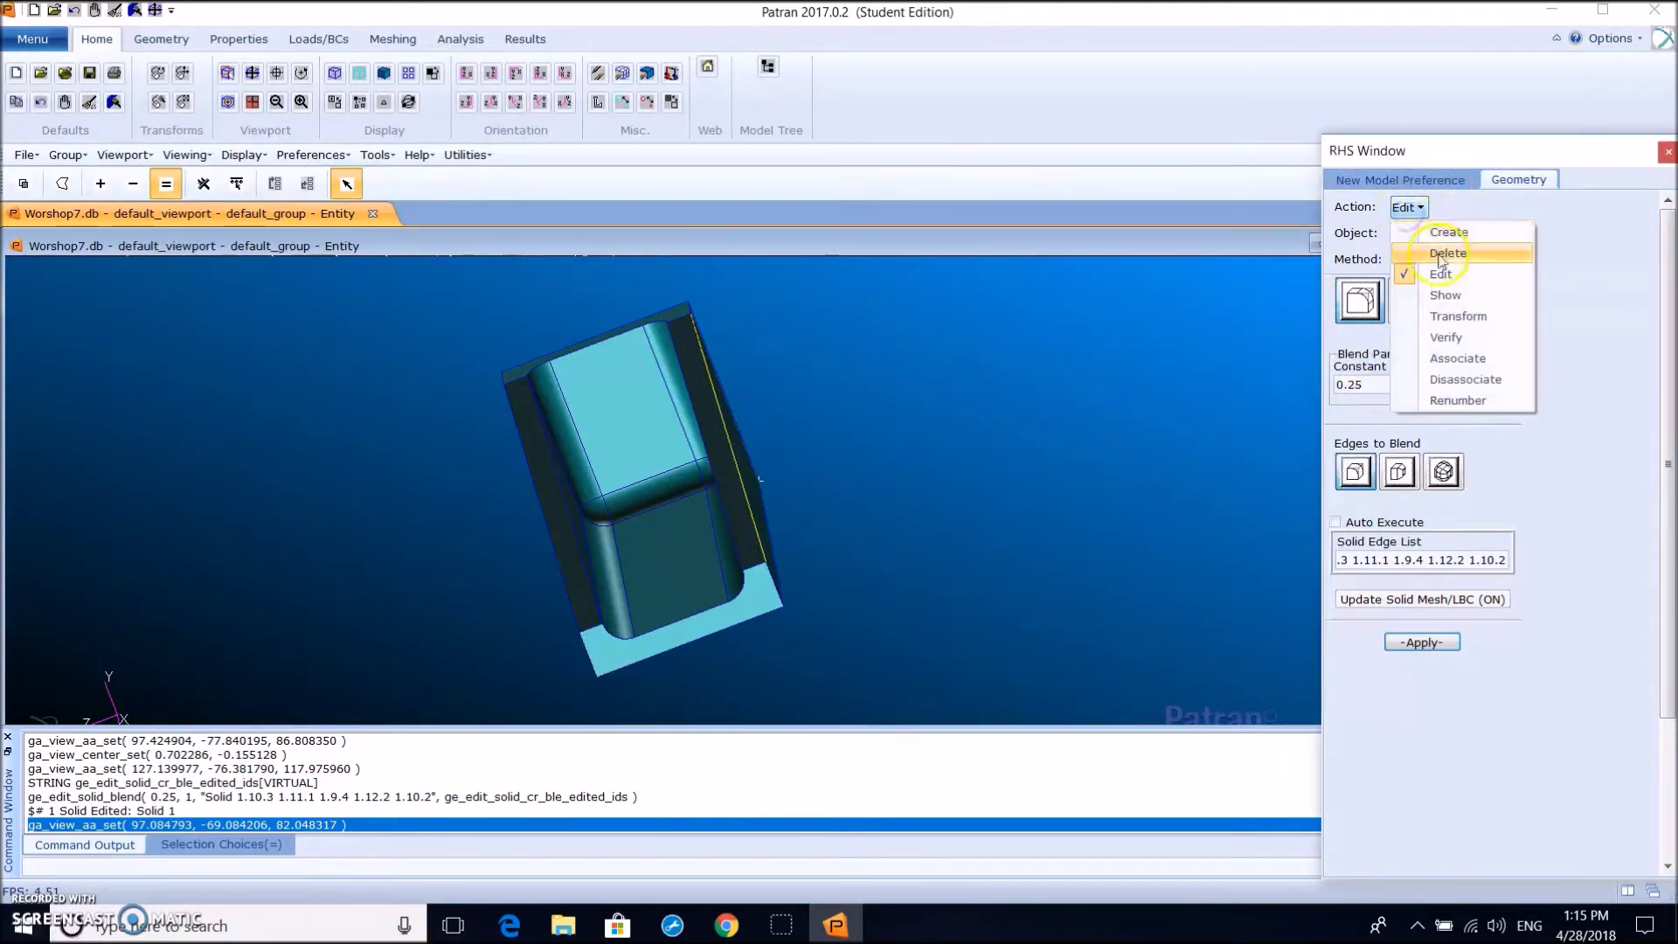
click(1438, 231)
click(1409, 232)
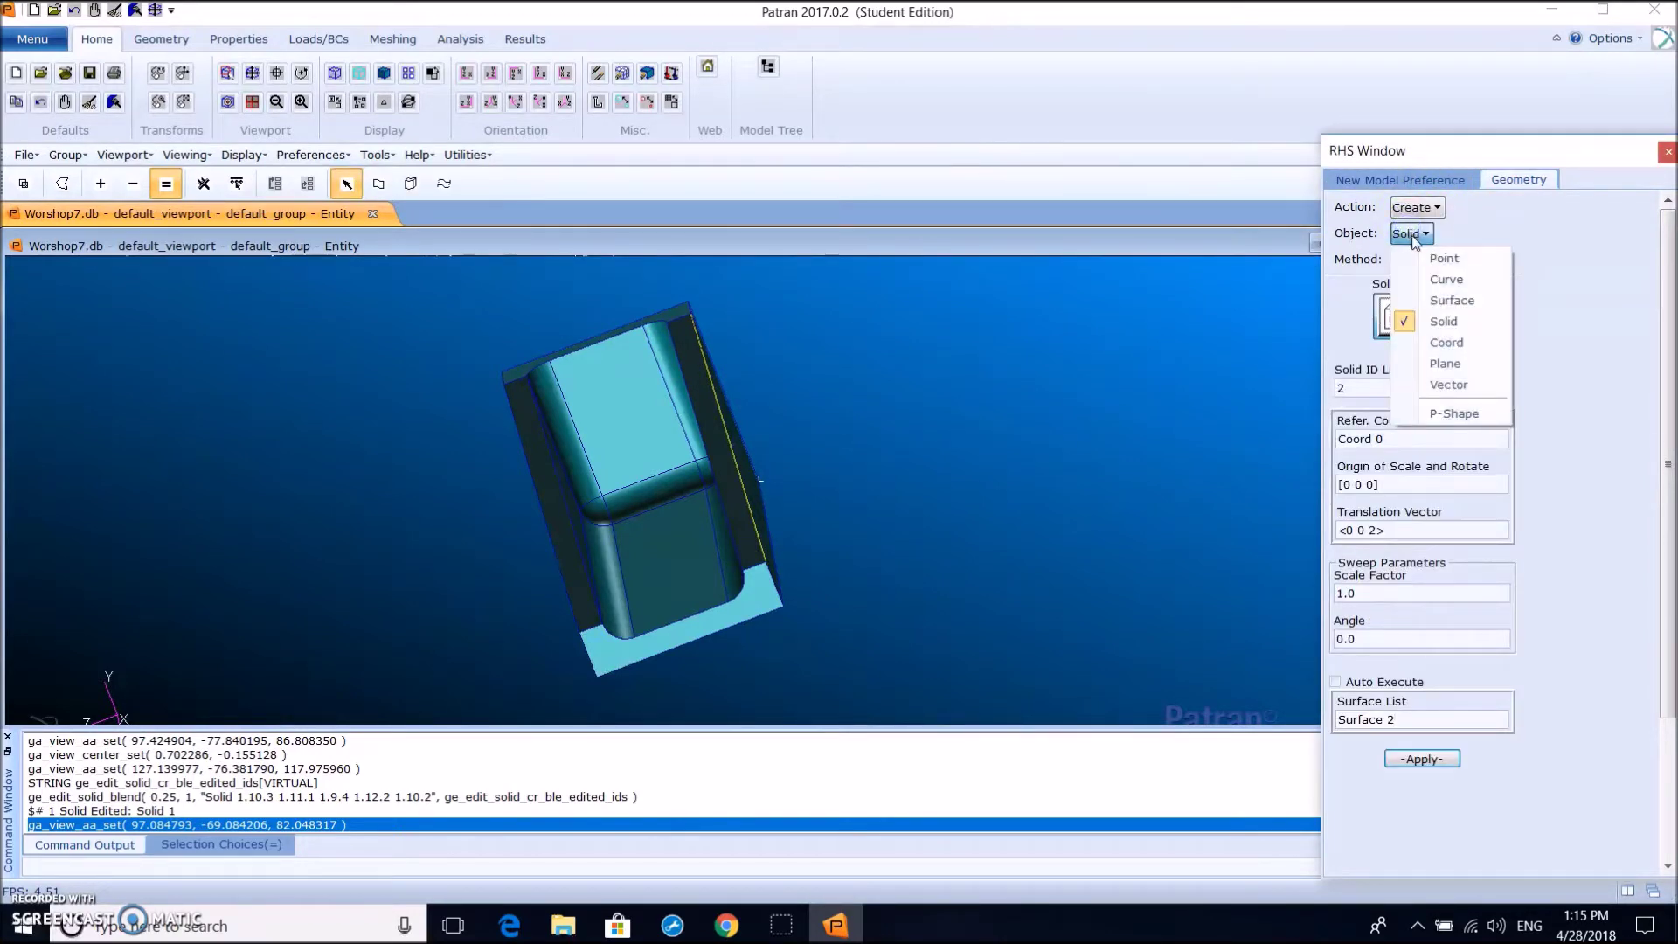
click(1443, 320)
click(1417, 259)
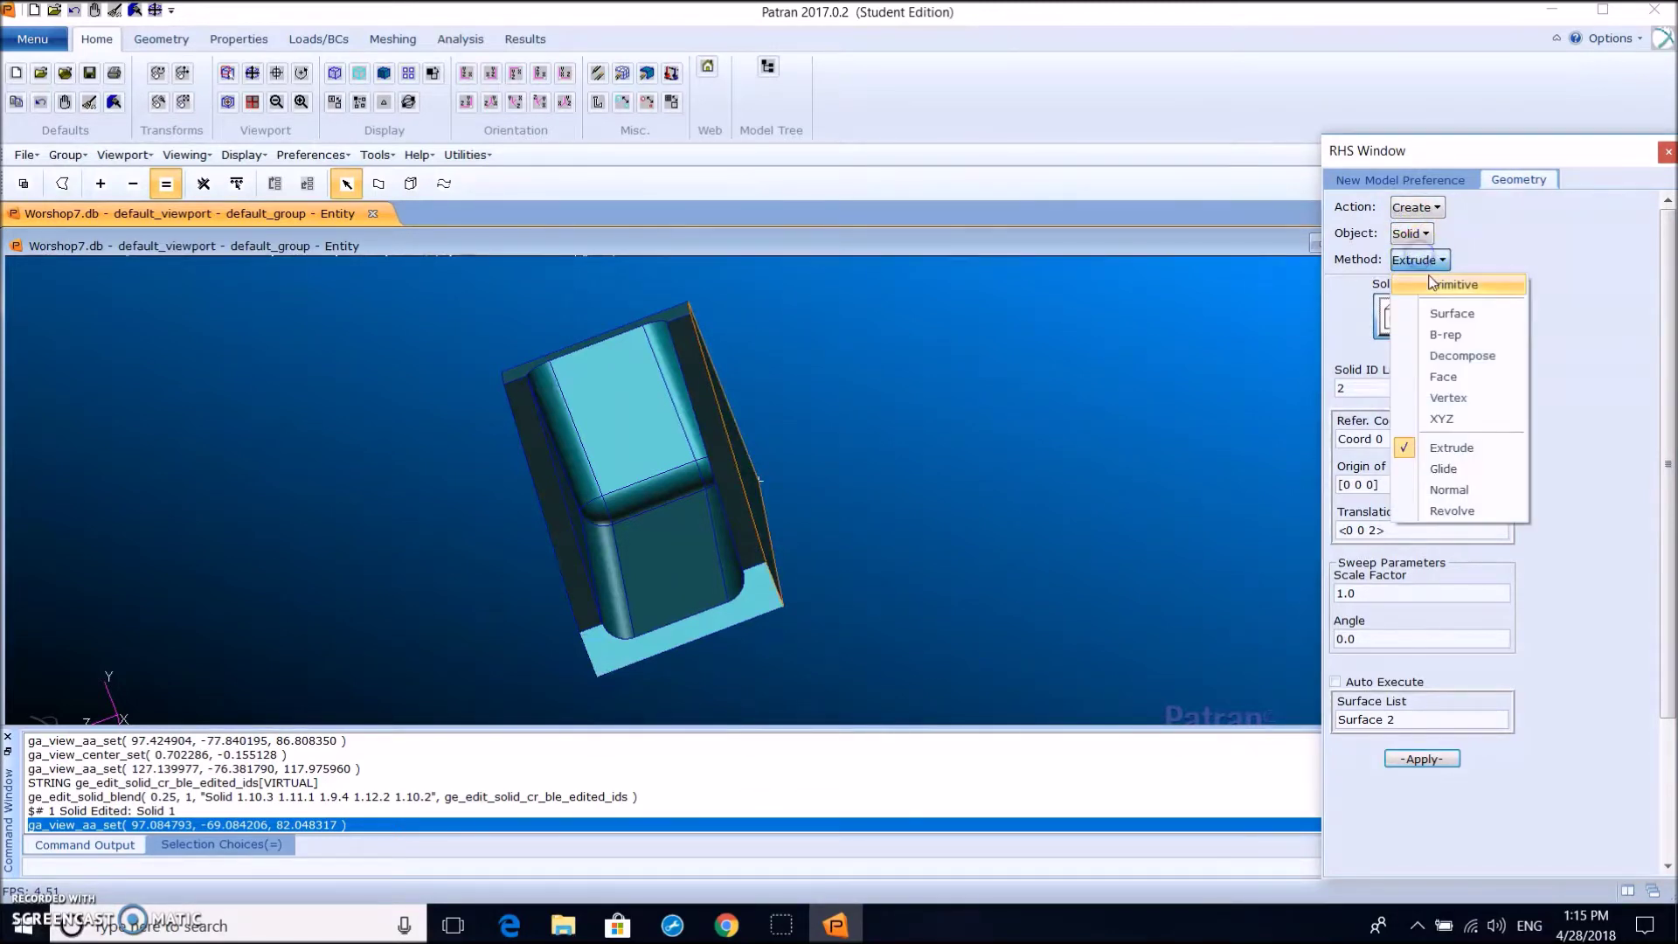
click(1451, 284)
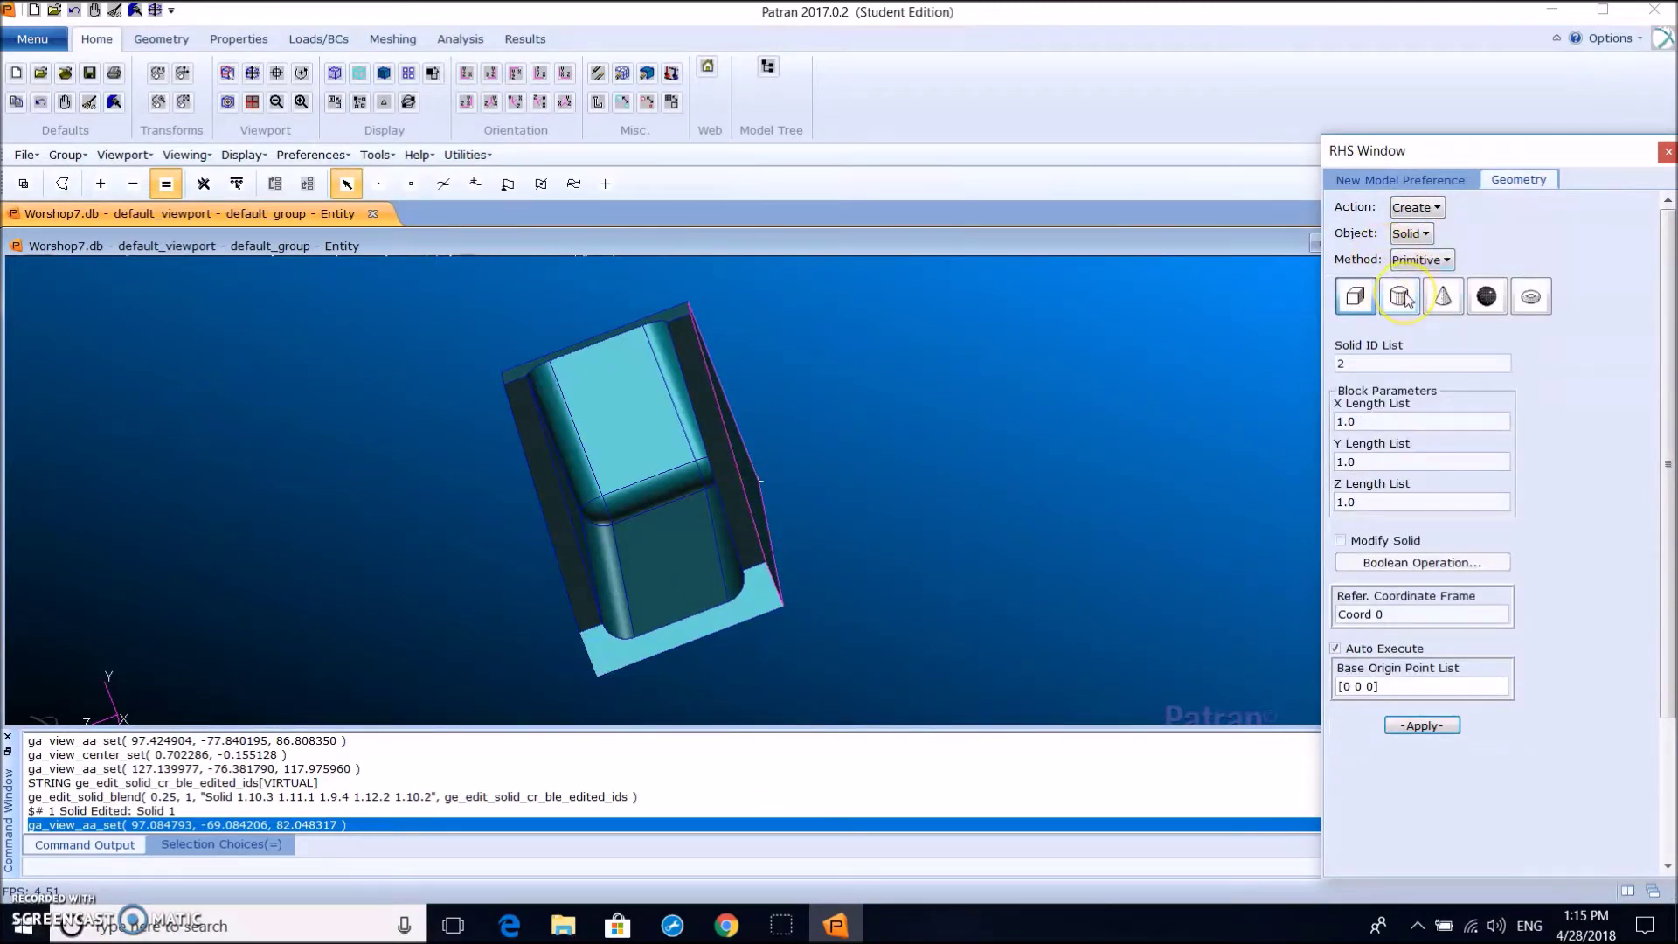
click(1401, 297)
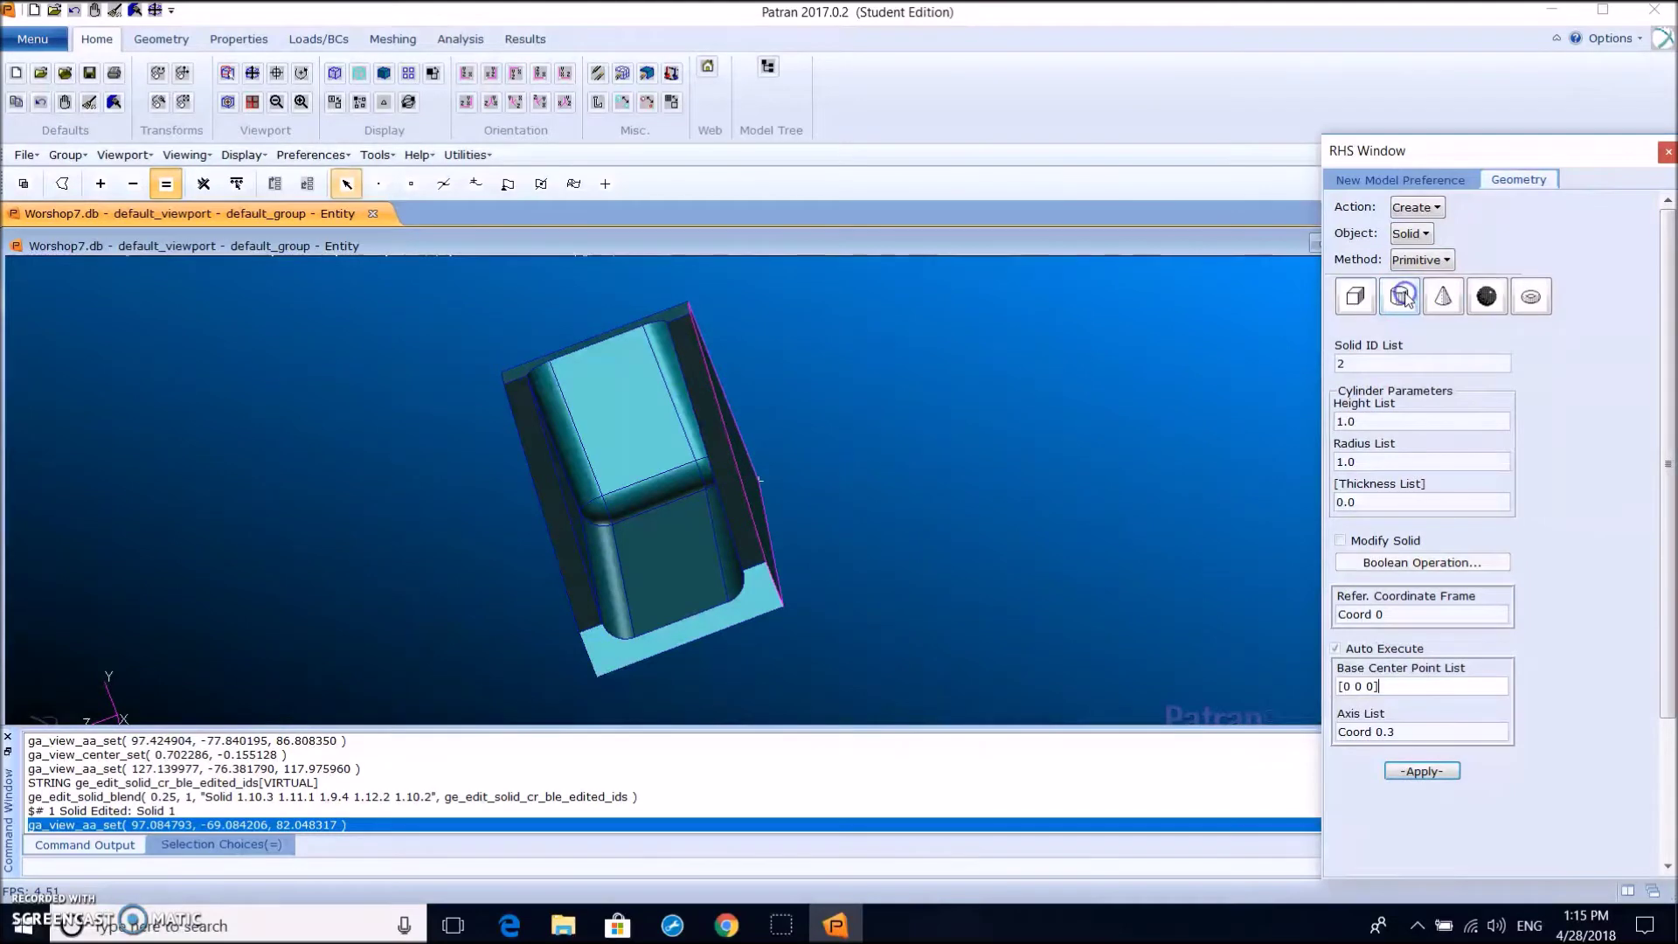
drag(1339, 409, 1484, 400)
drag(1383, 463, 1318, 451)
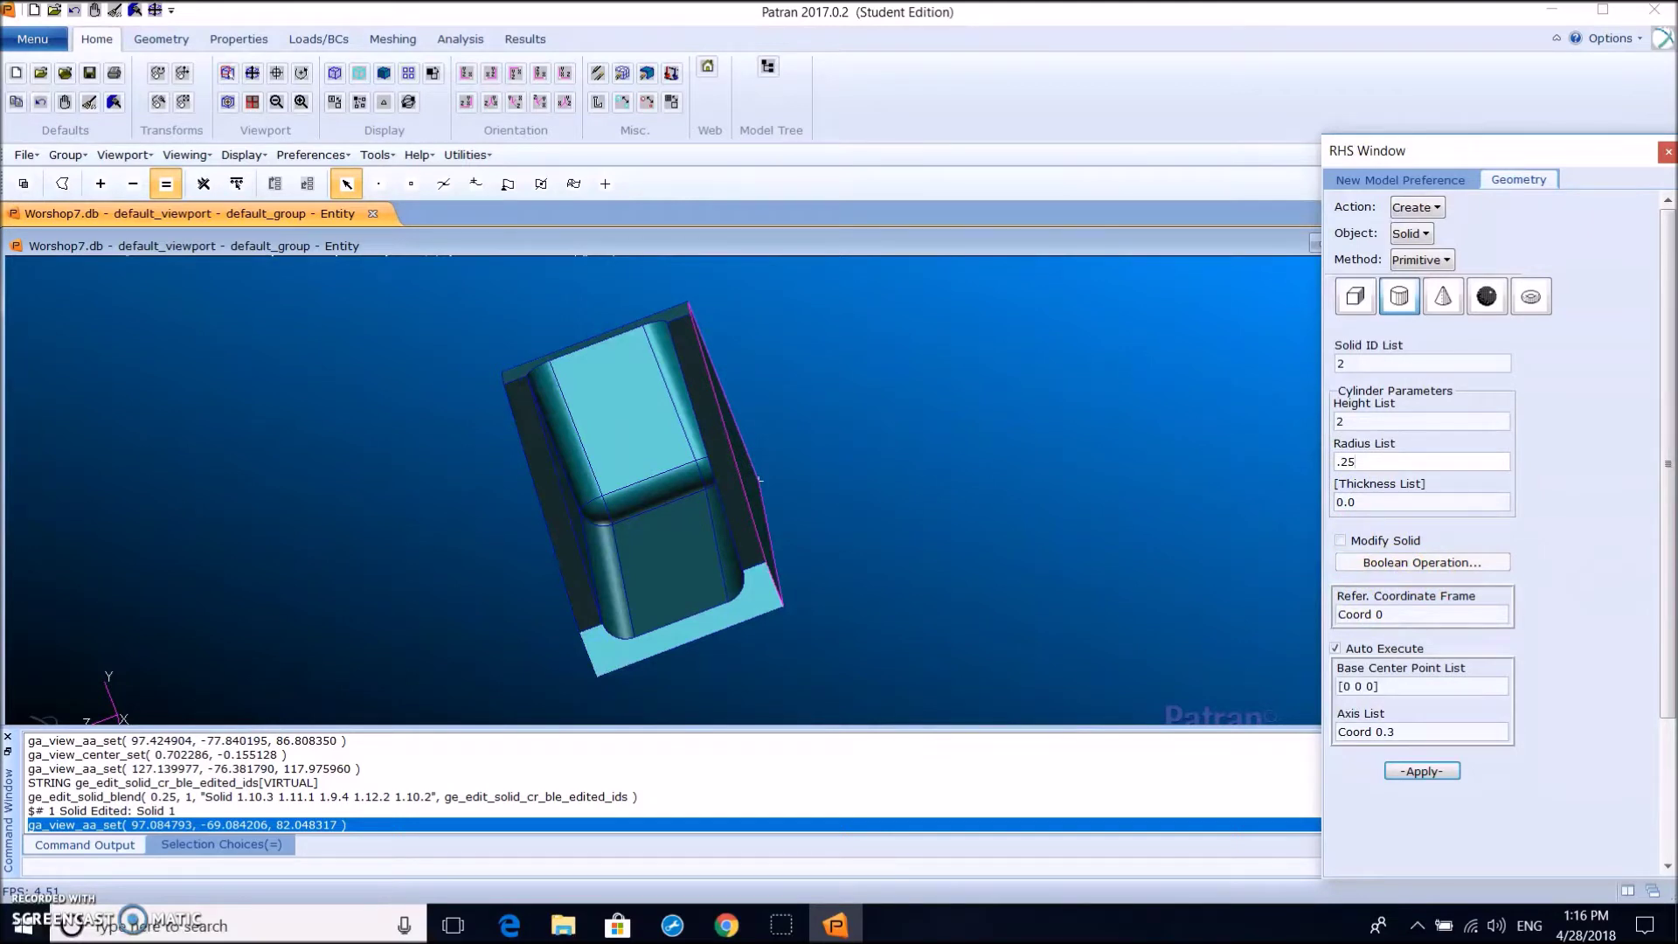
Create the cylinder with base center point [-1 1.25 1] along axis Coord 0.1, with Auto Execute off
click(1337, 650)
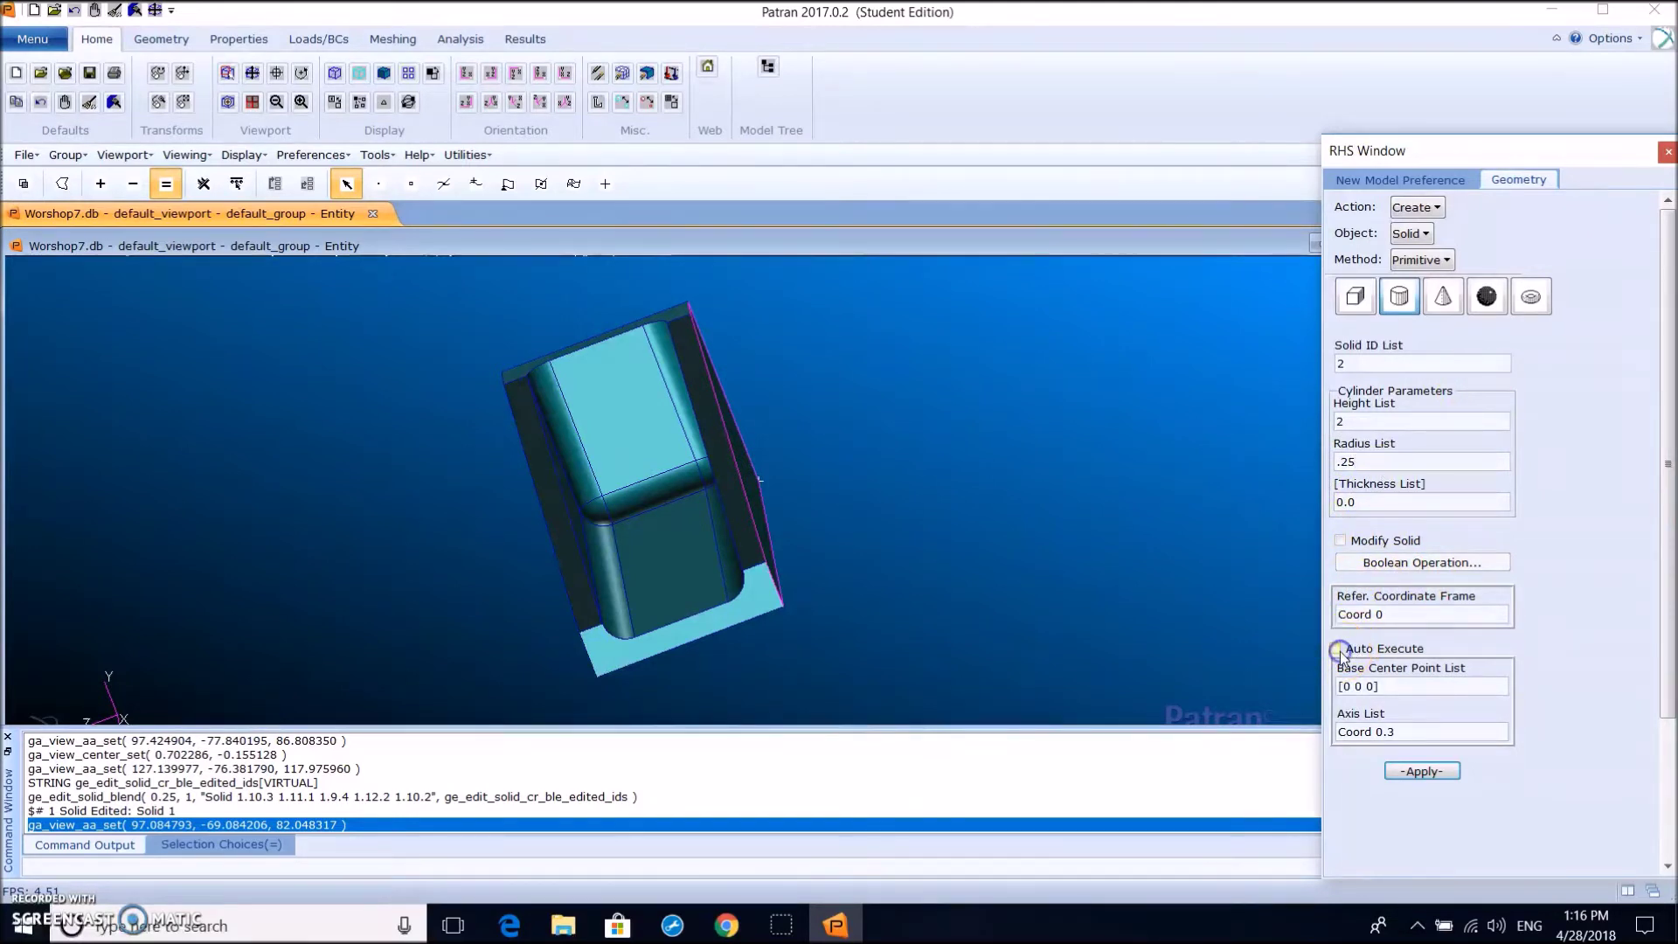
text(1)
click(1388, 685)
key(Left)
key(Left)
key(Left)
key(Left)
key(BackSpace)
text(25)
click(1399, 723)
key(BackSpace)
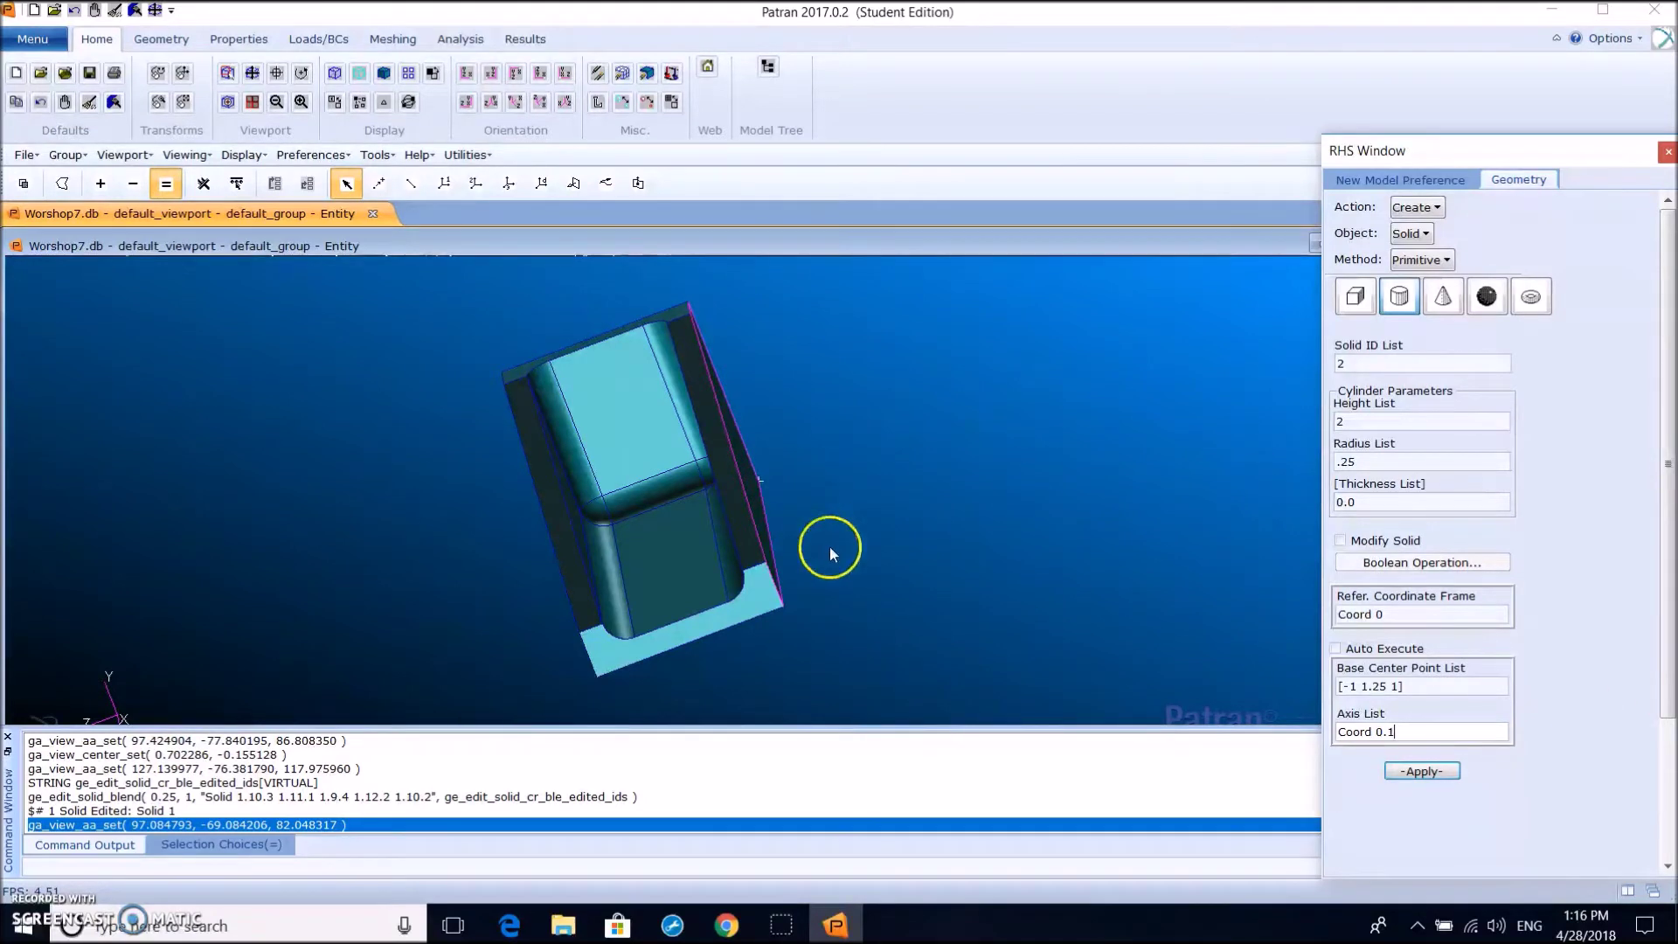
click(1422, 772)
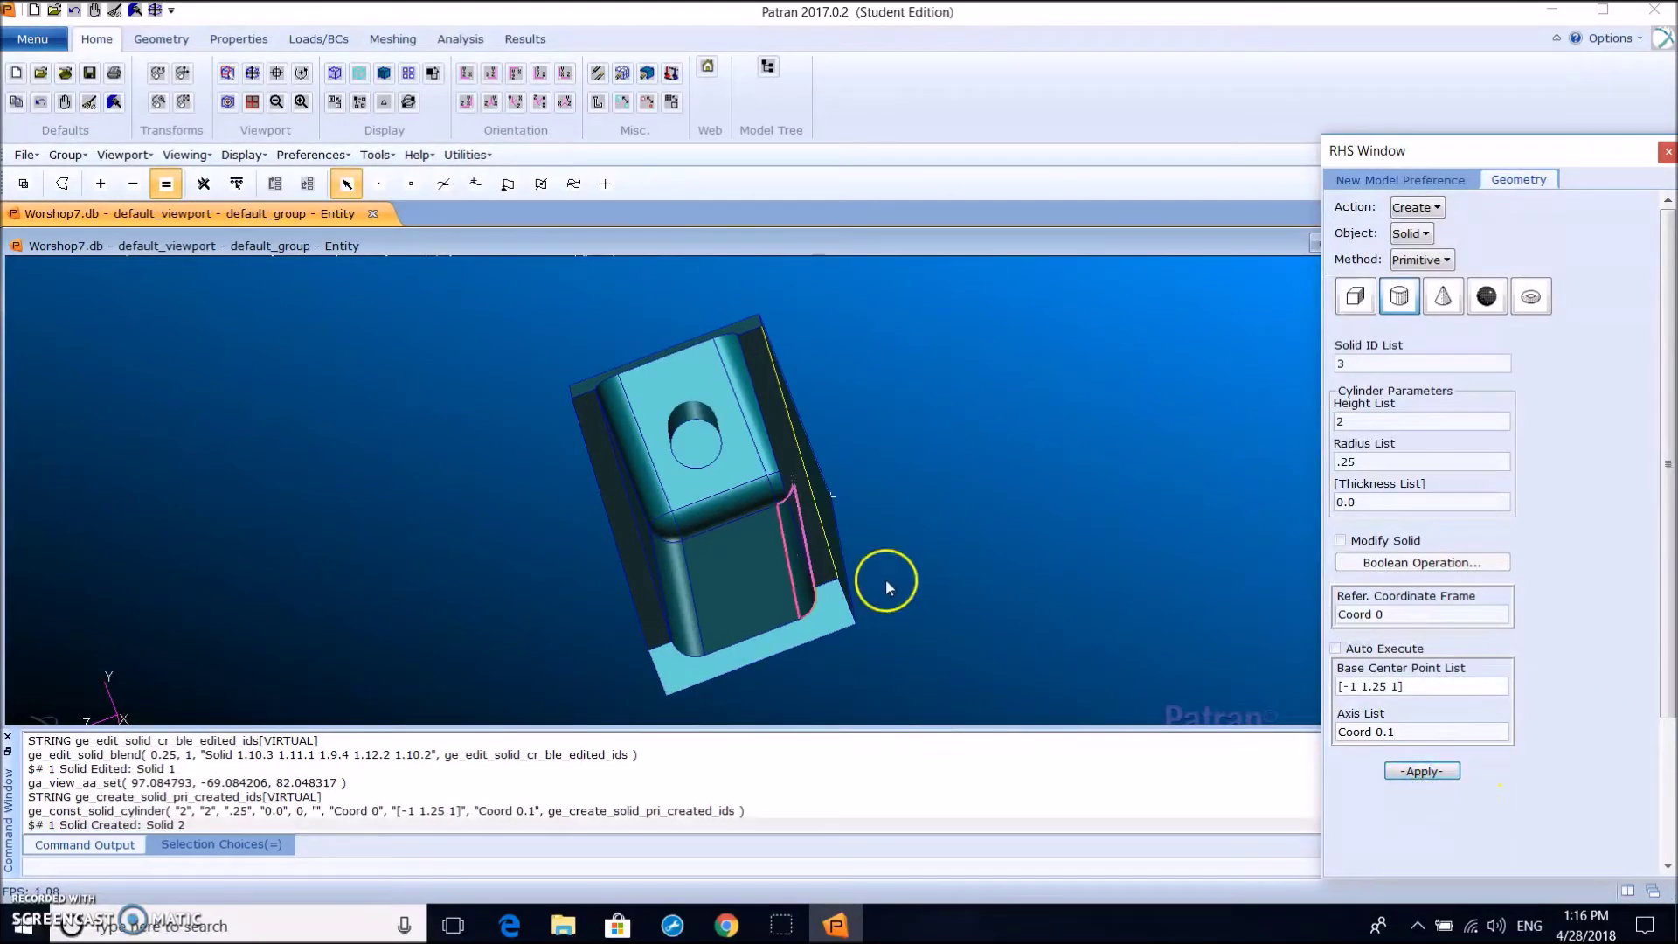
Subtract the cylinder from the blended solid with a Boolean operation to cut a hole through its tall end wall, with Auto Execute off
middle_drag(711, 475, 889, 368)
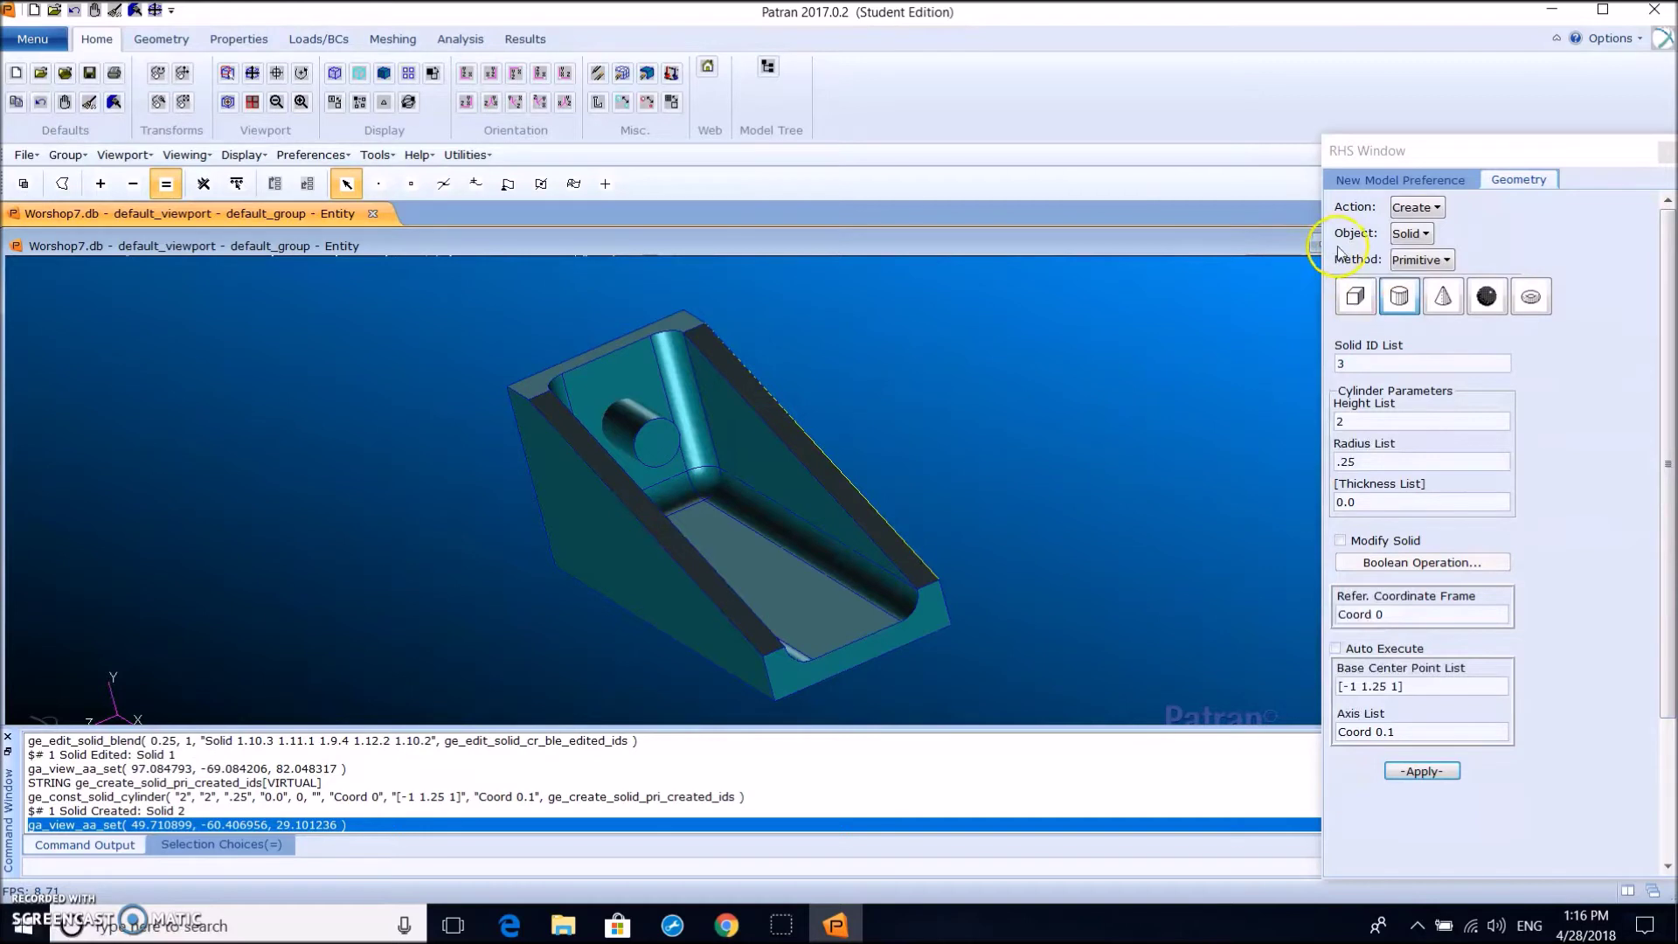
click(1416, 208)
click(1433, 274)
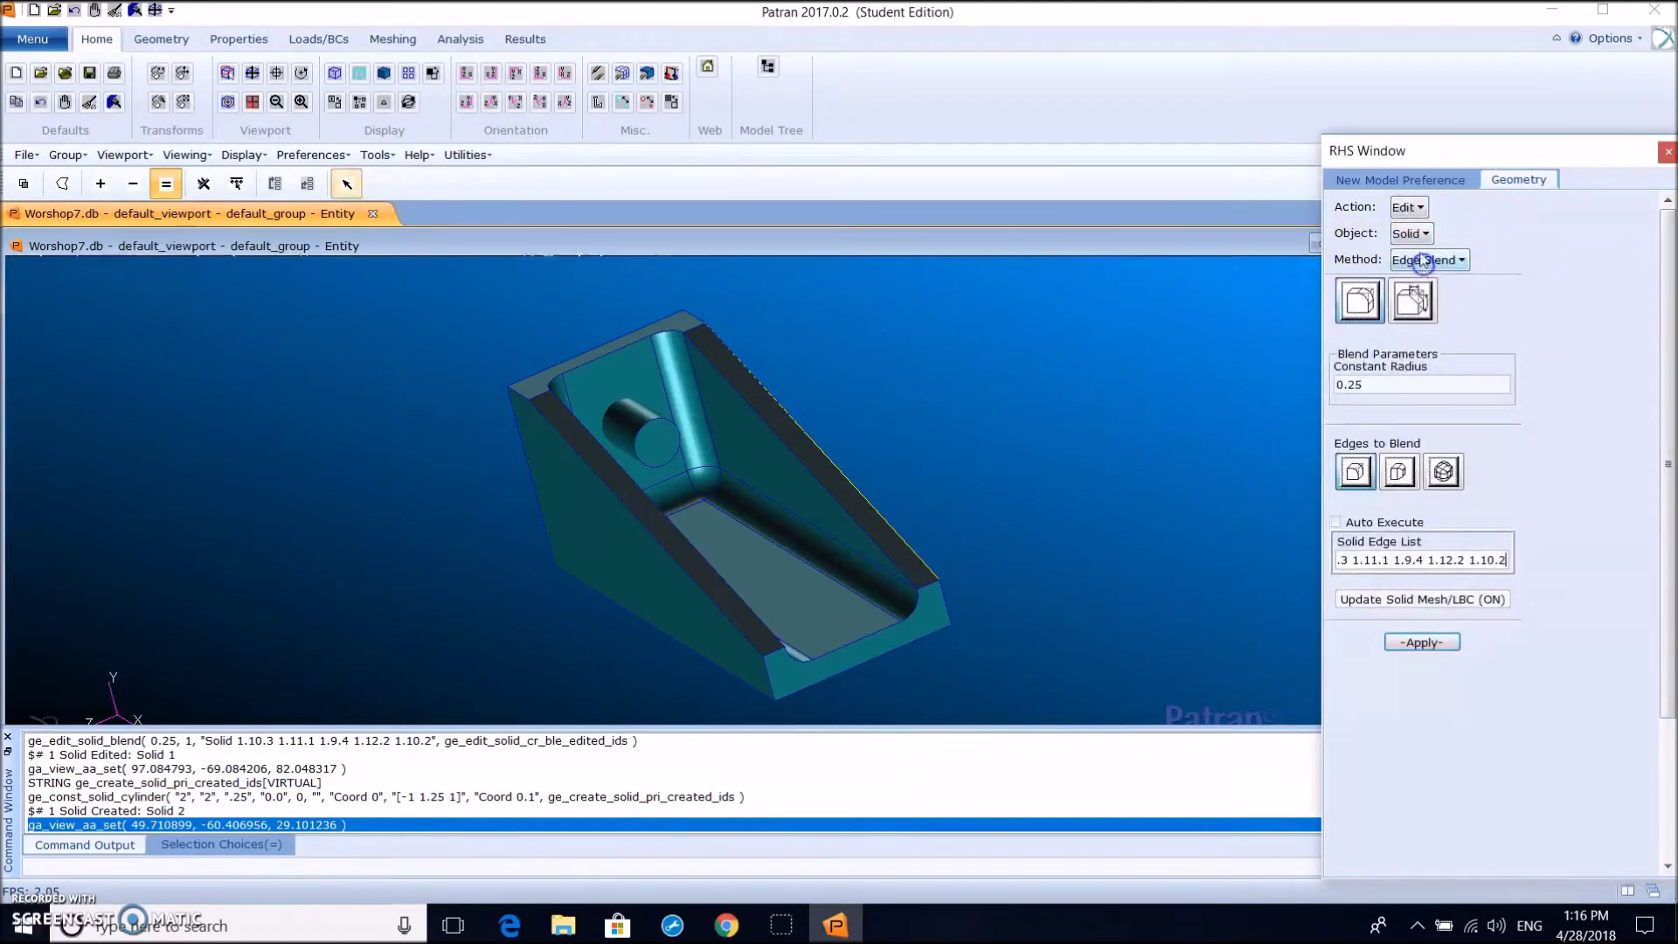
click(1422, 261)
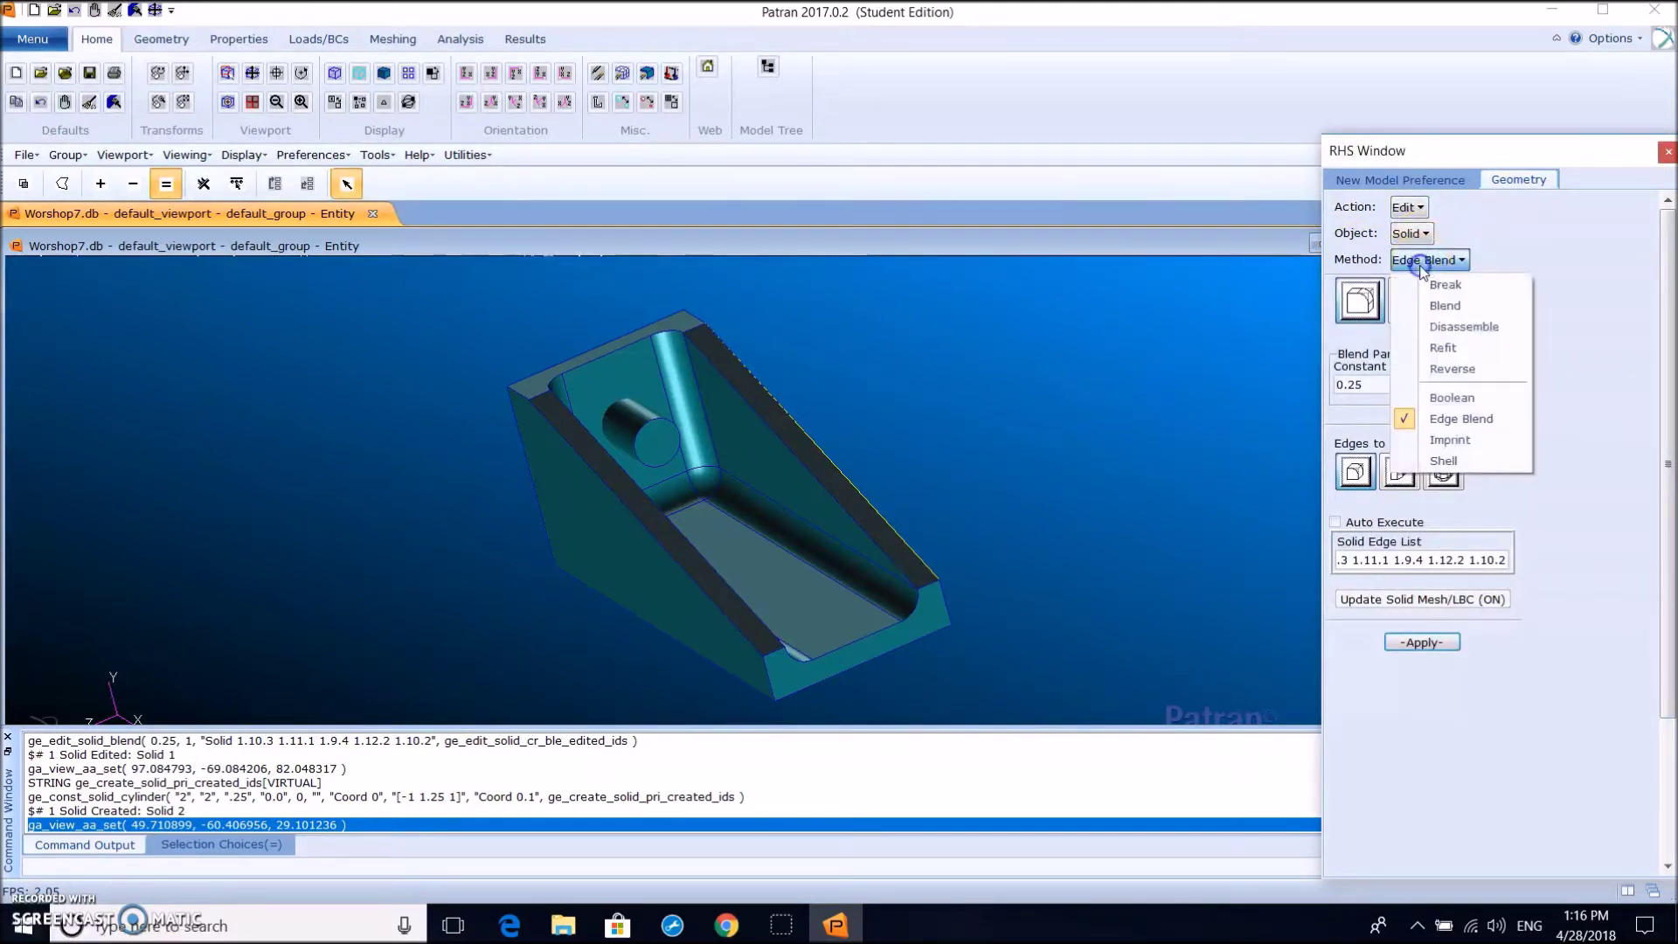
click(1439, 391)
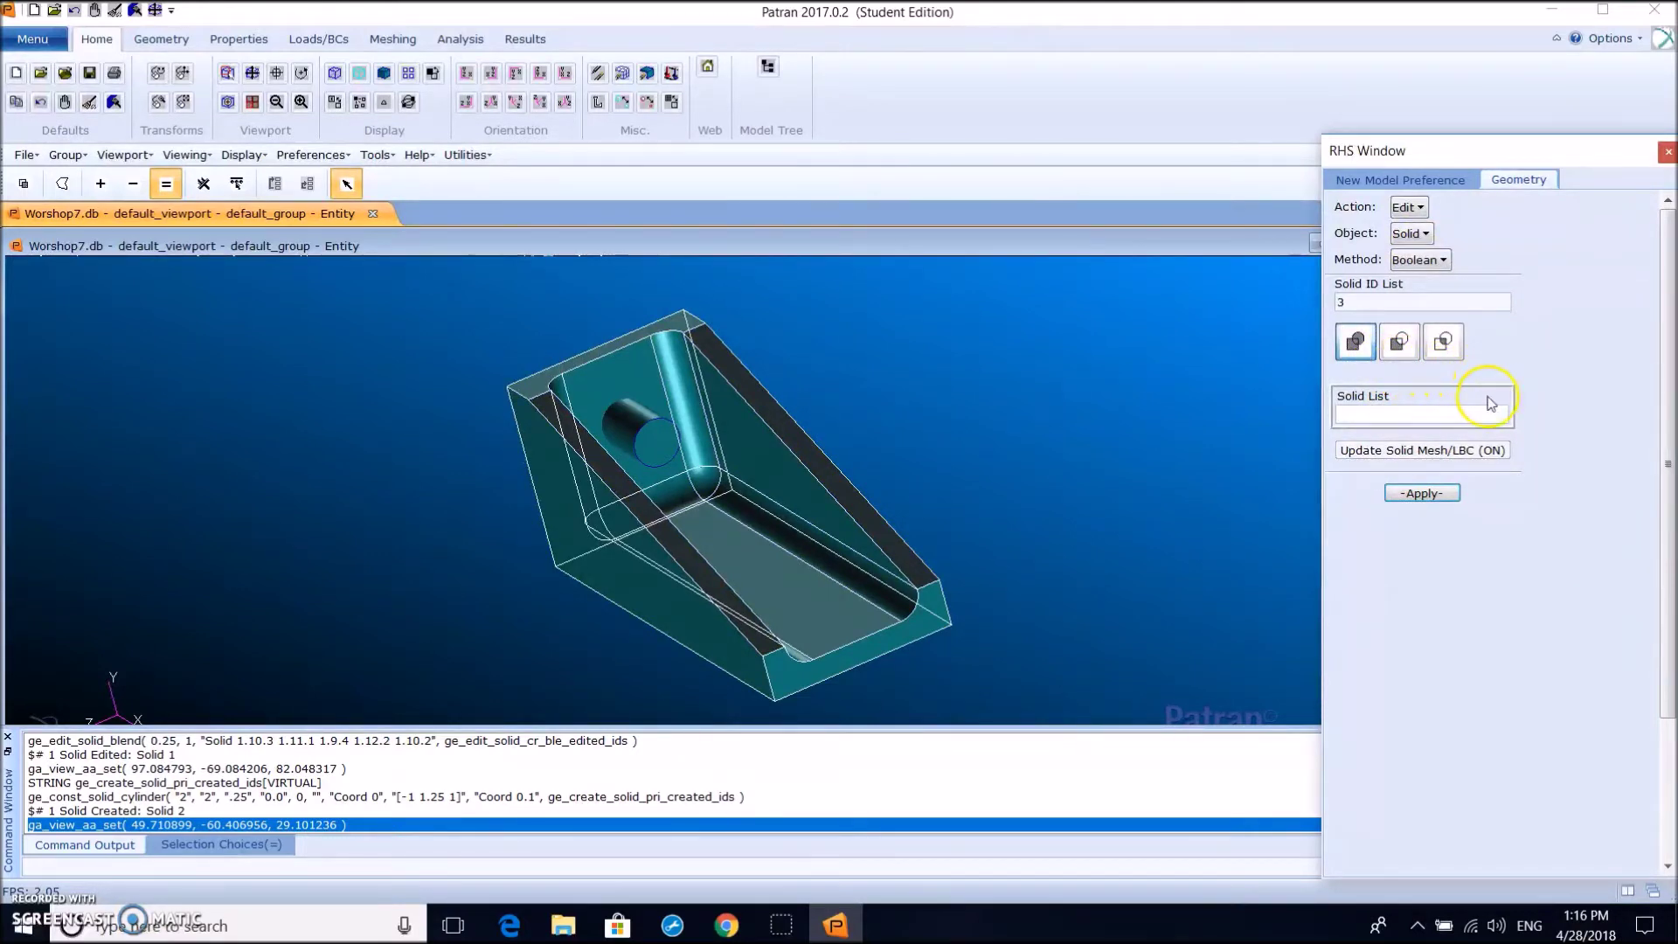
click(1401, 342)
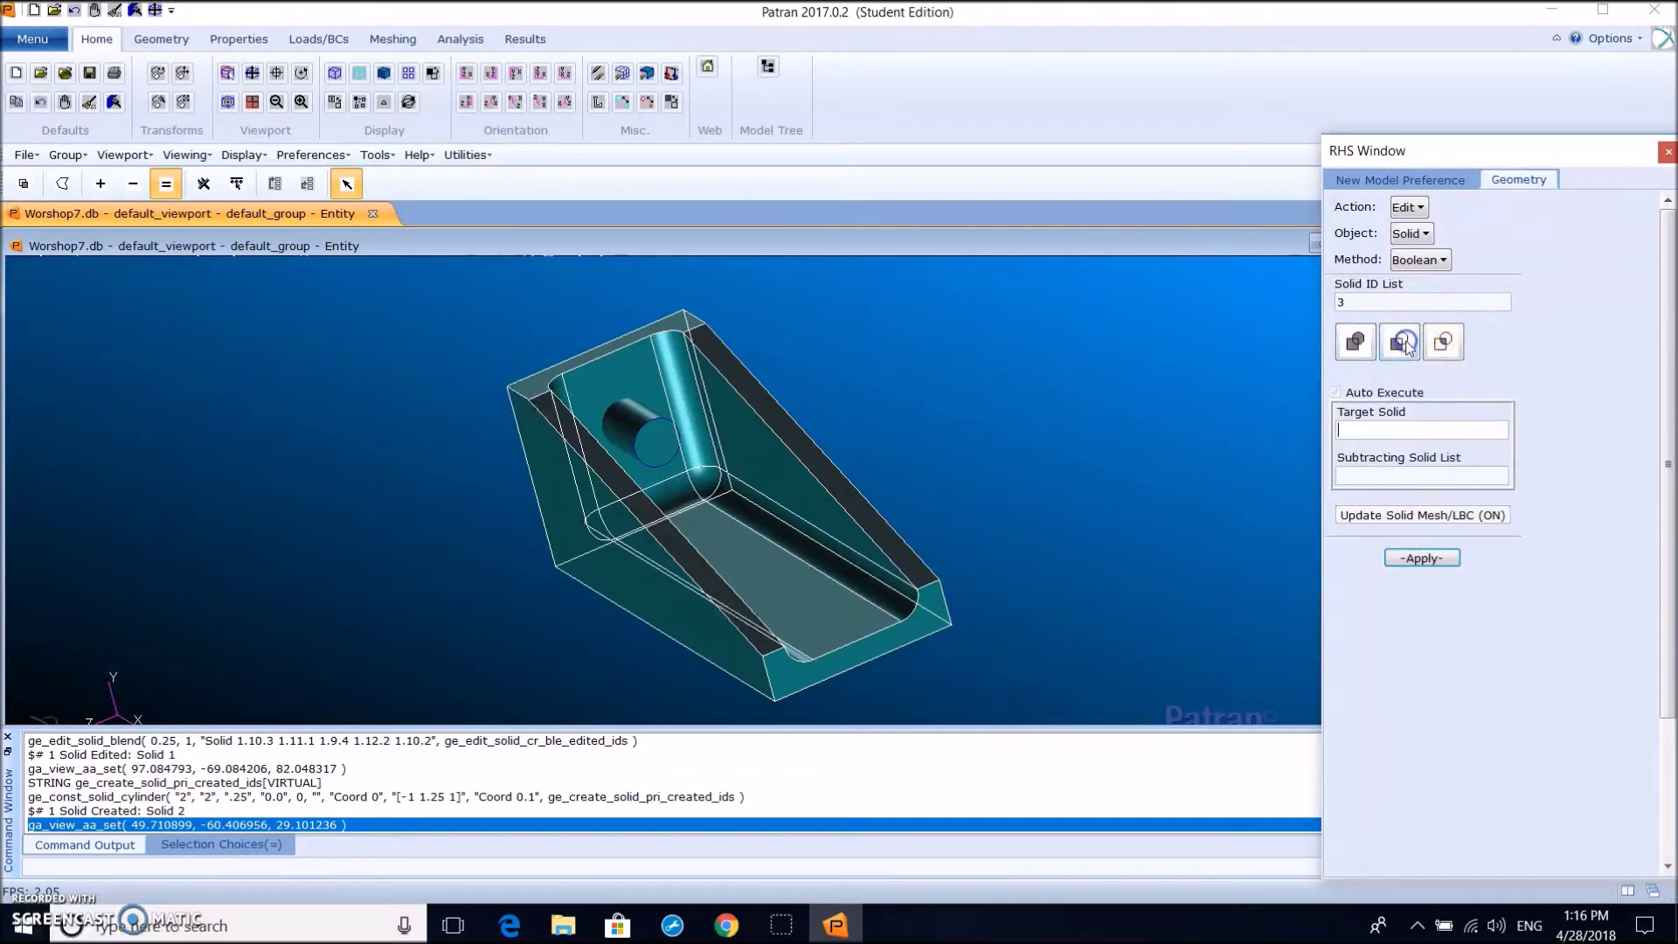
click(1335, 393)
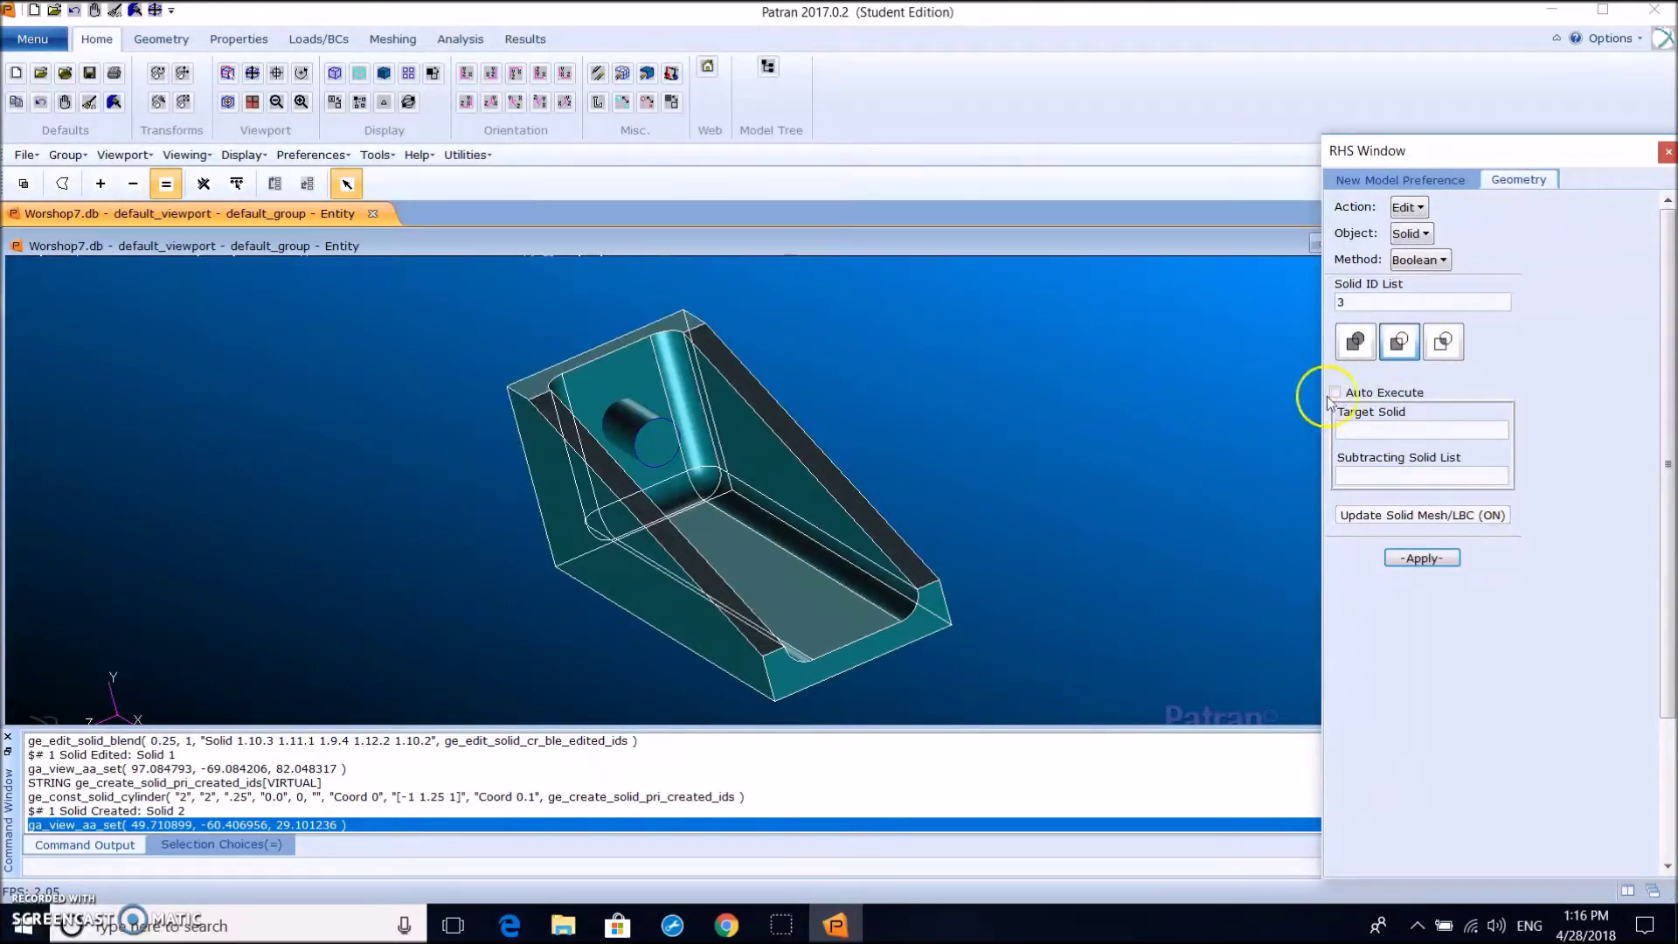
click(1395, 477)
click(787, 453)
click(1339, 477)
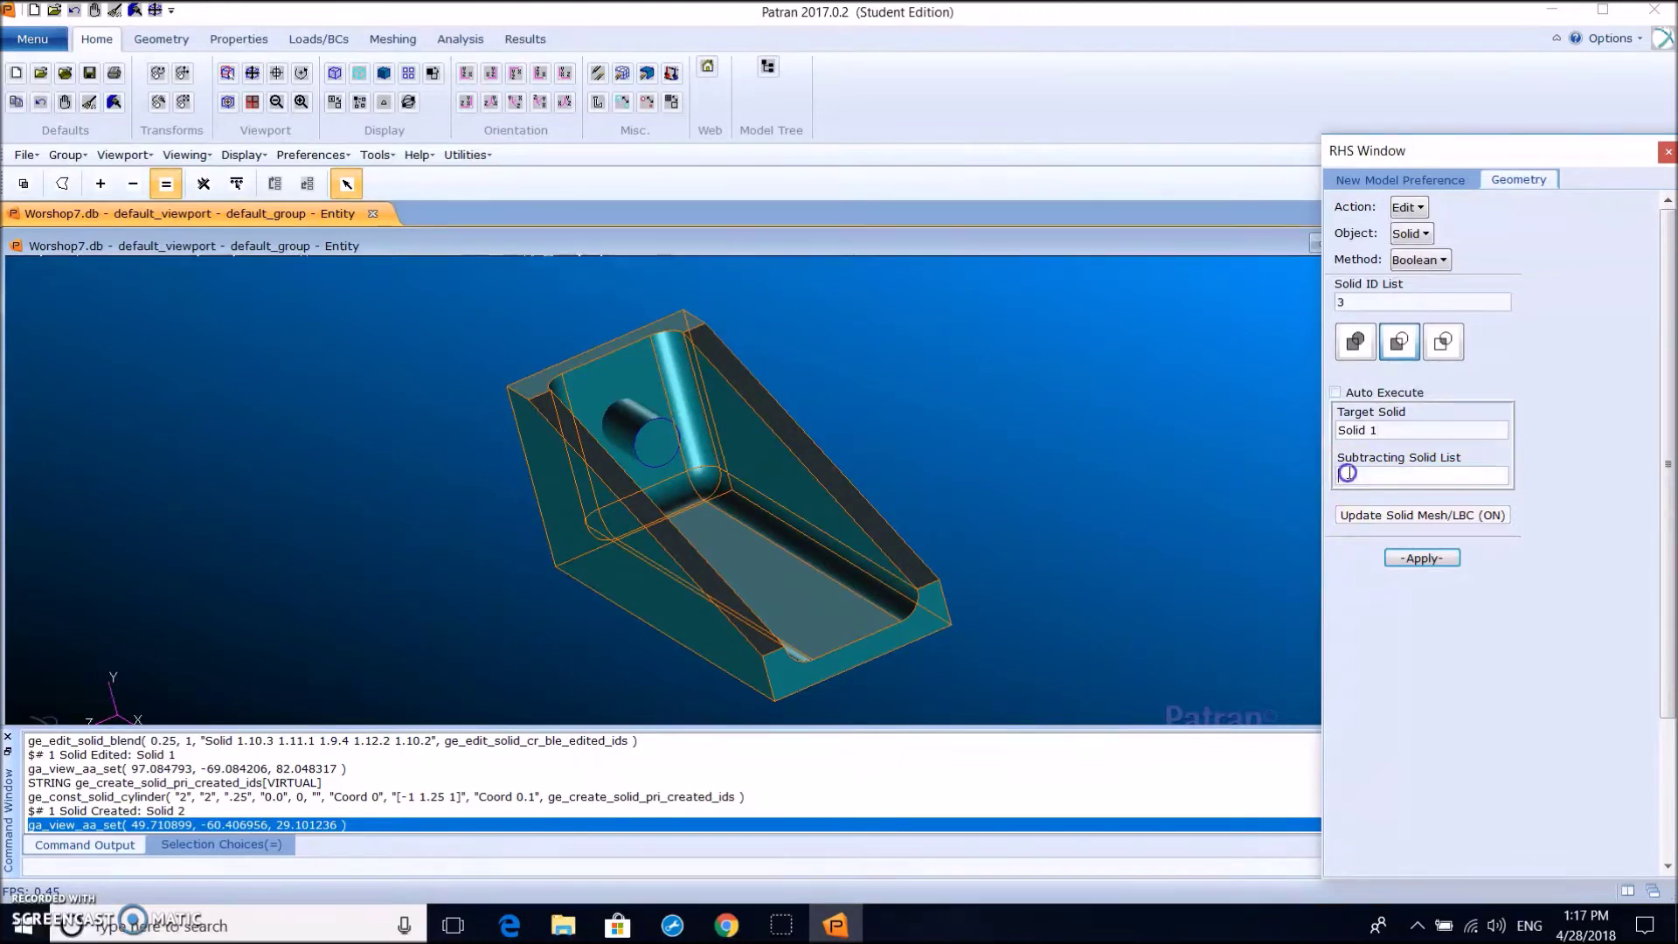
click(650, 435)
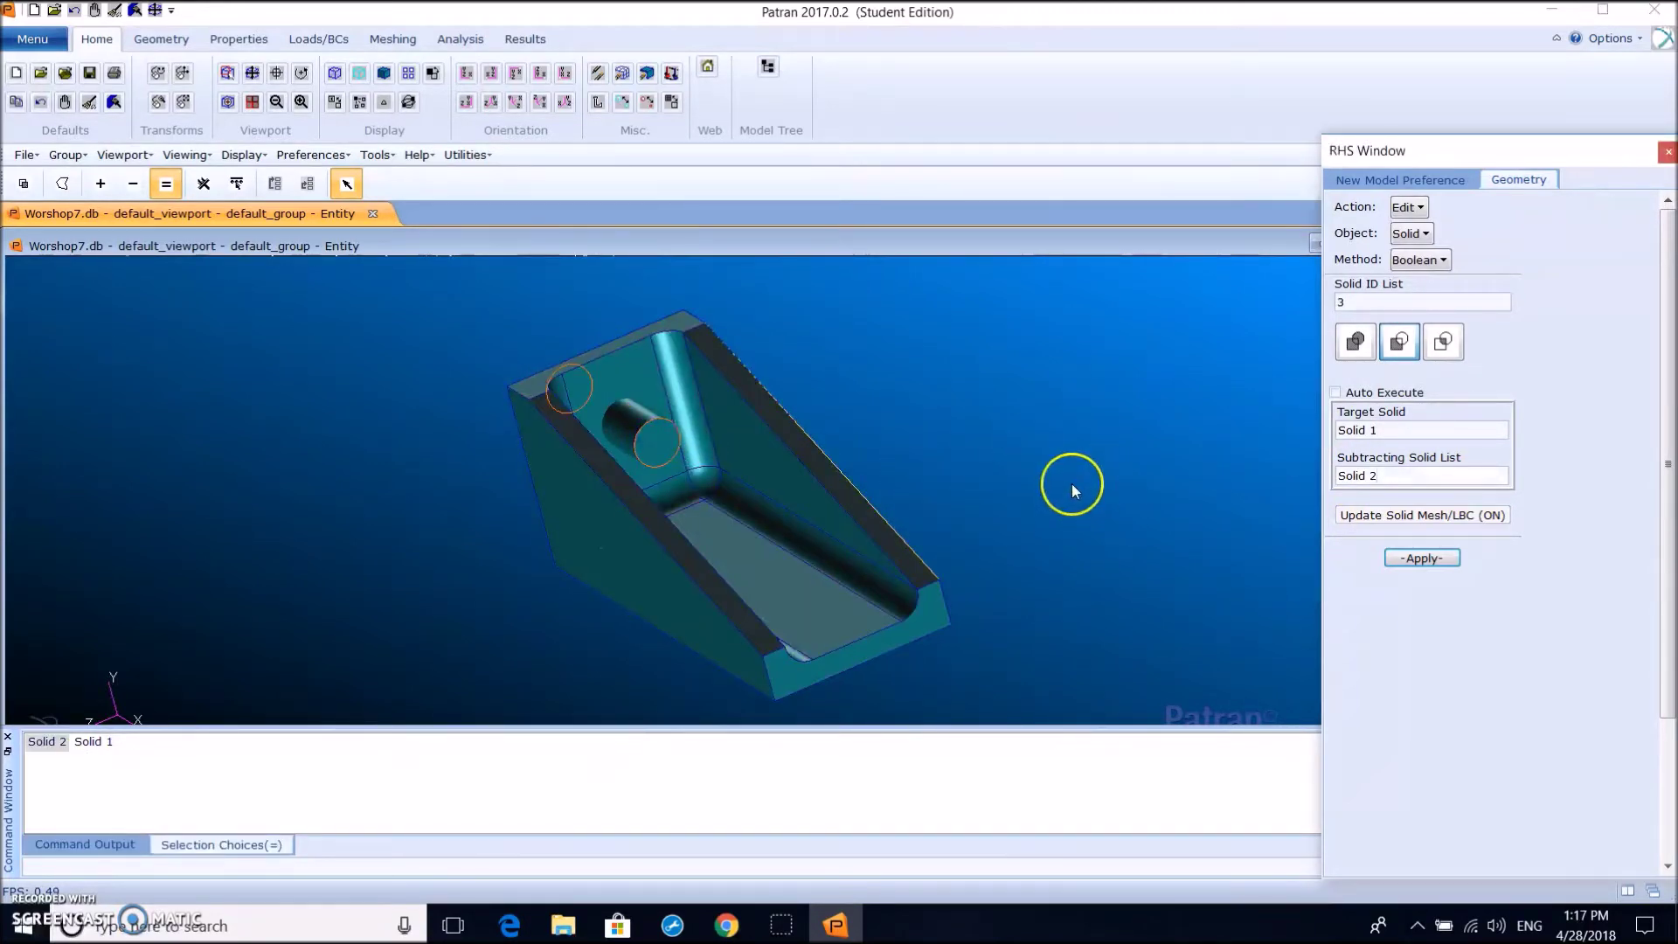
click(1422, 558)
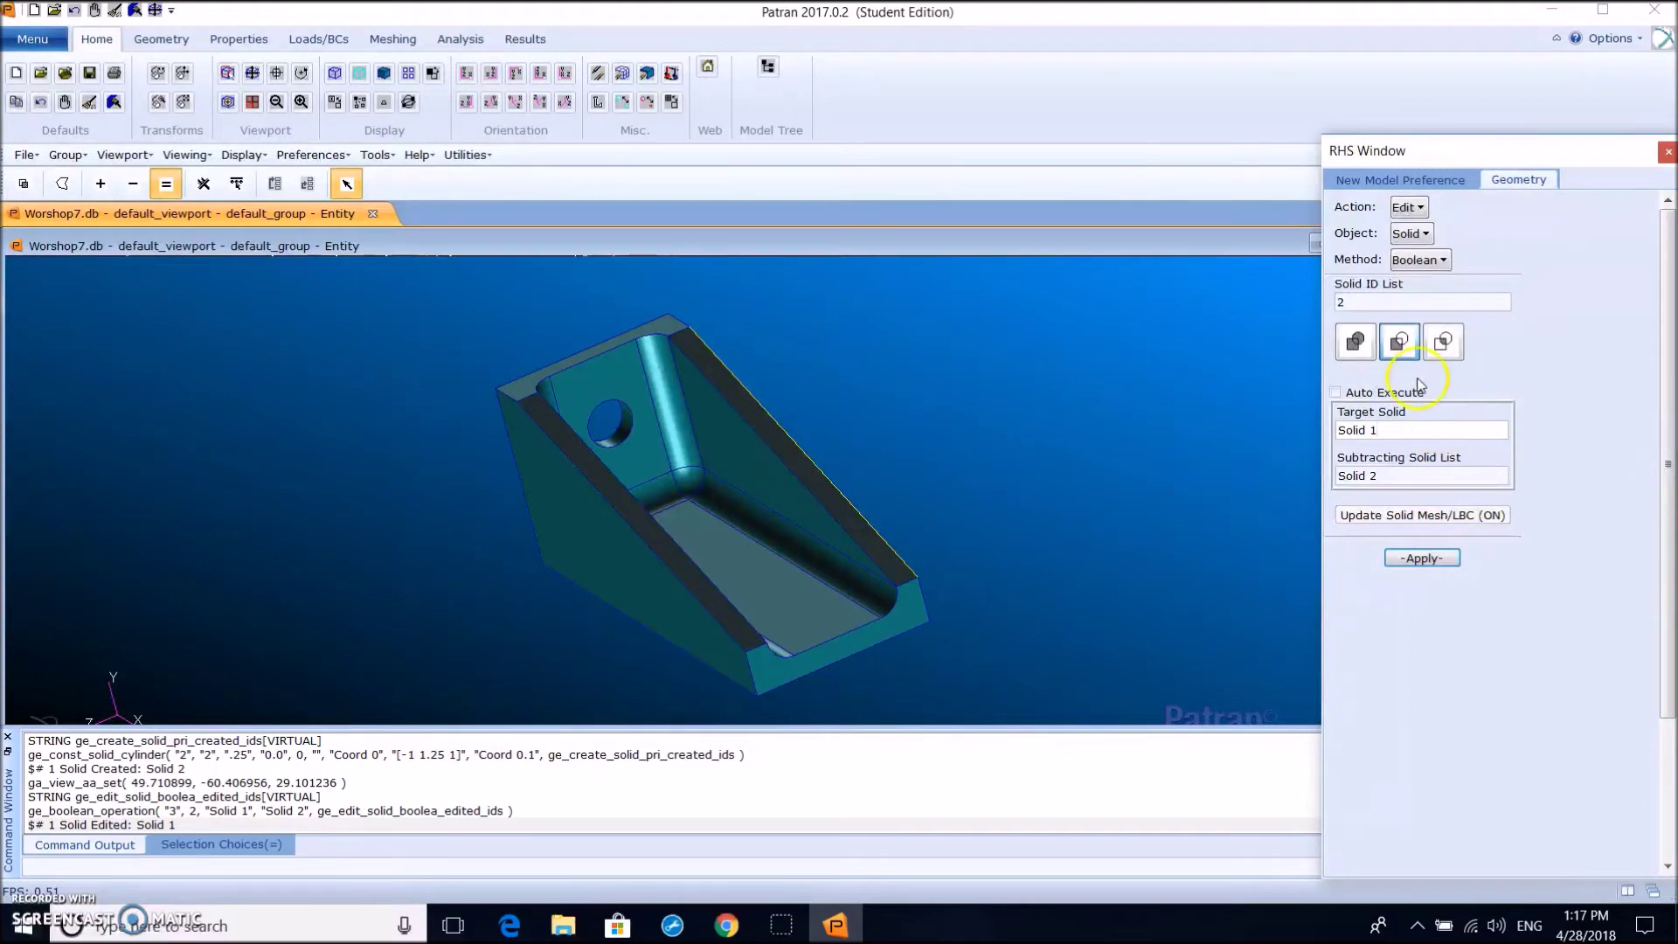
Switch the geometry operation back to creating a solid cylinder primitive
click(1408, 207)
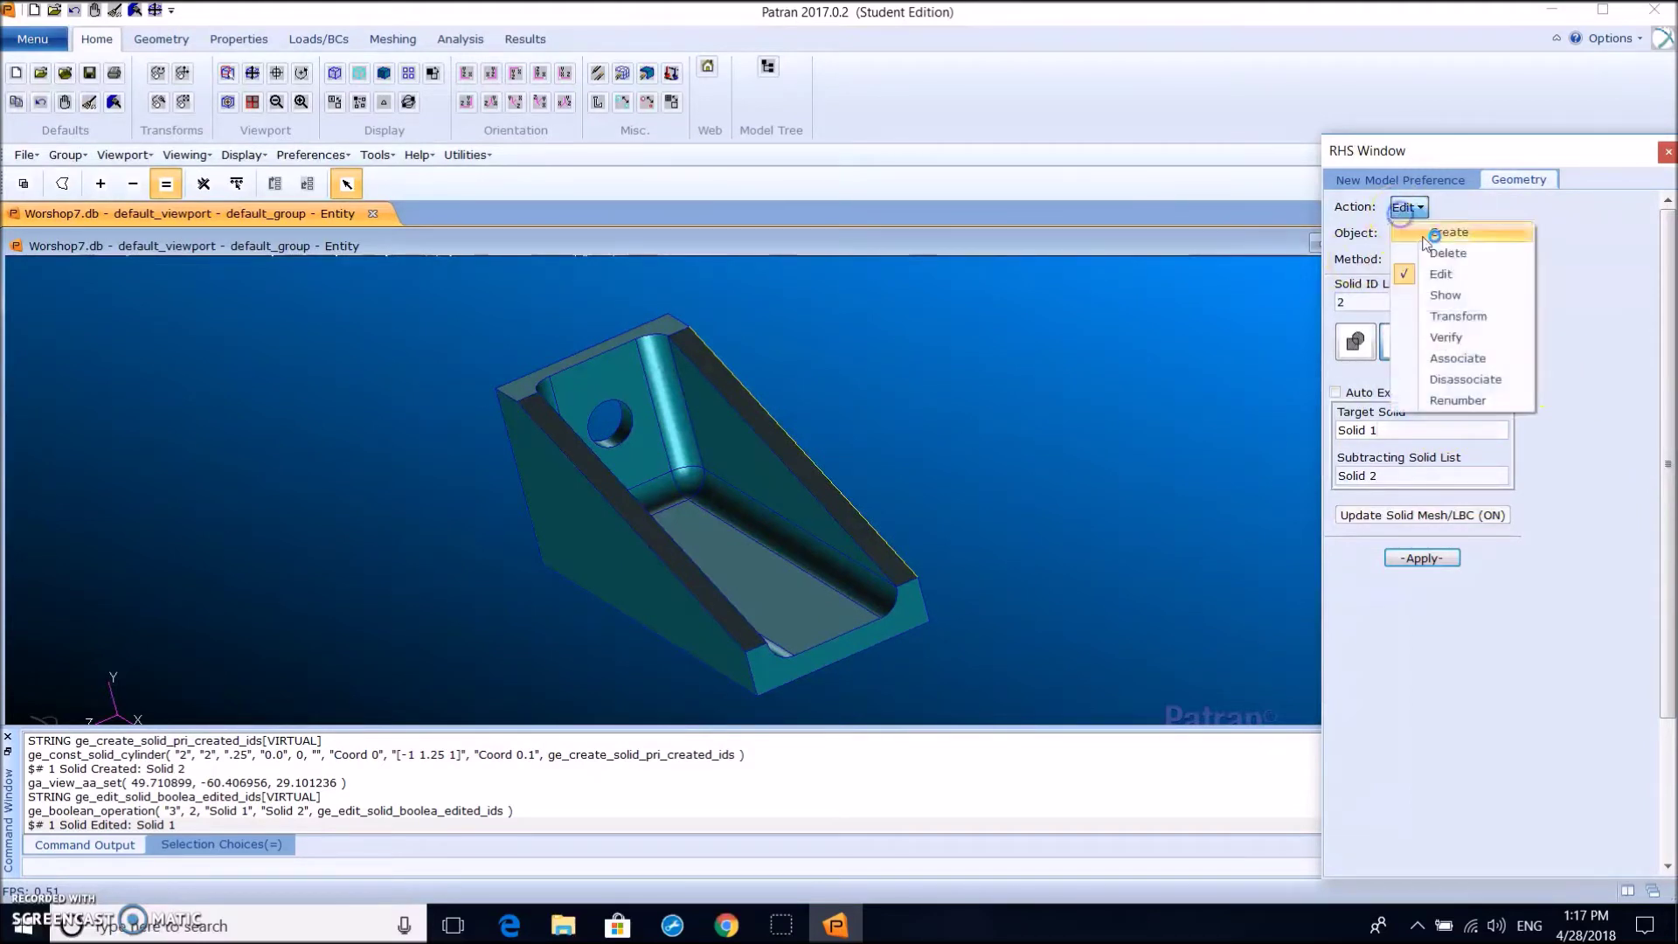
click(1425, 234)
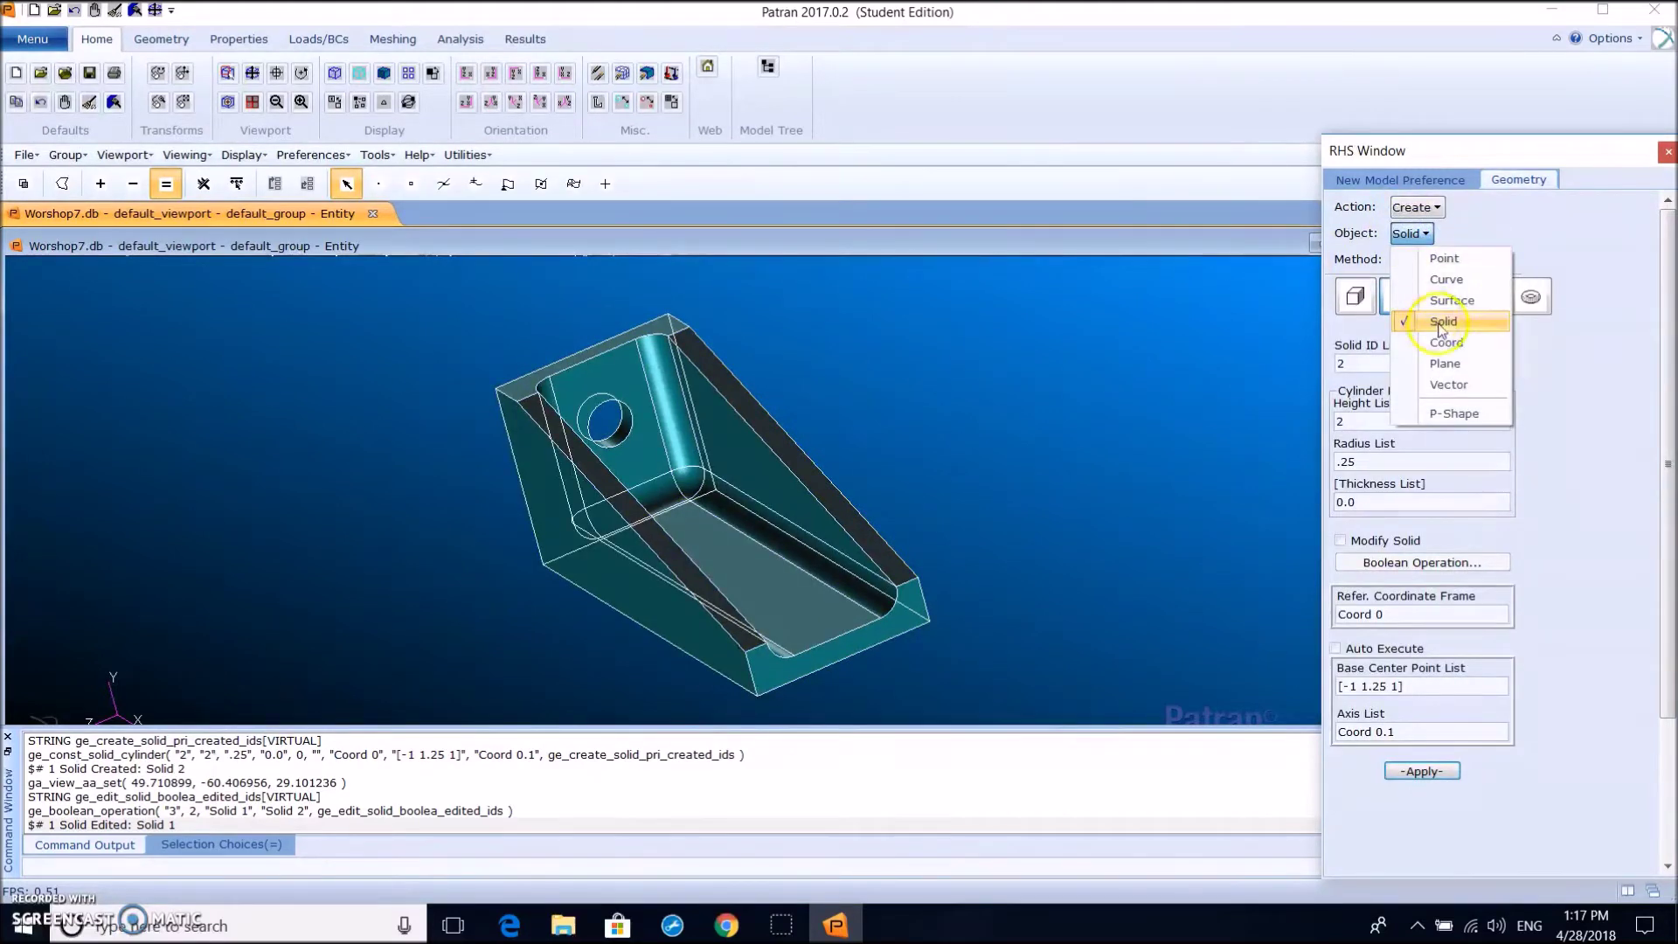
click(1442, 325)
click(1411, 301)
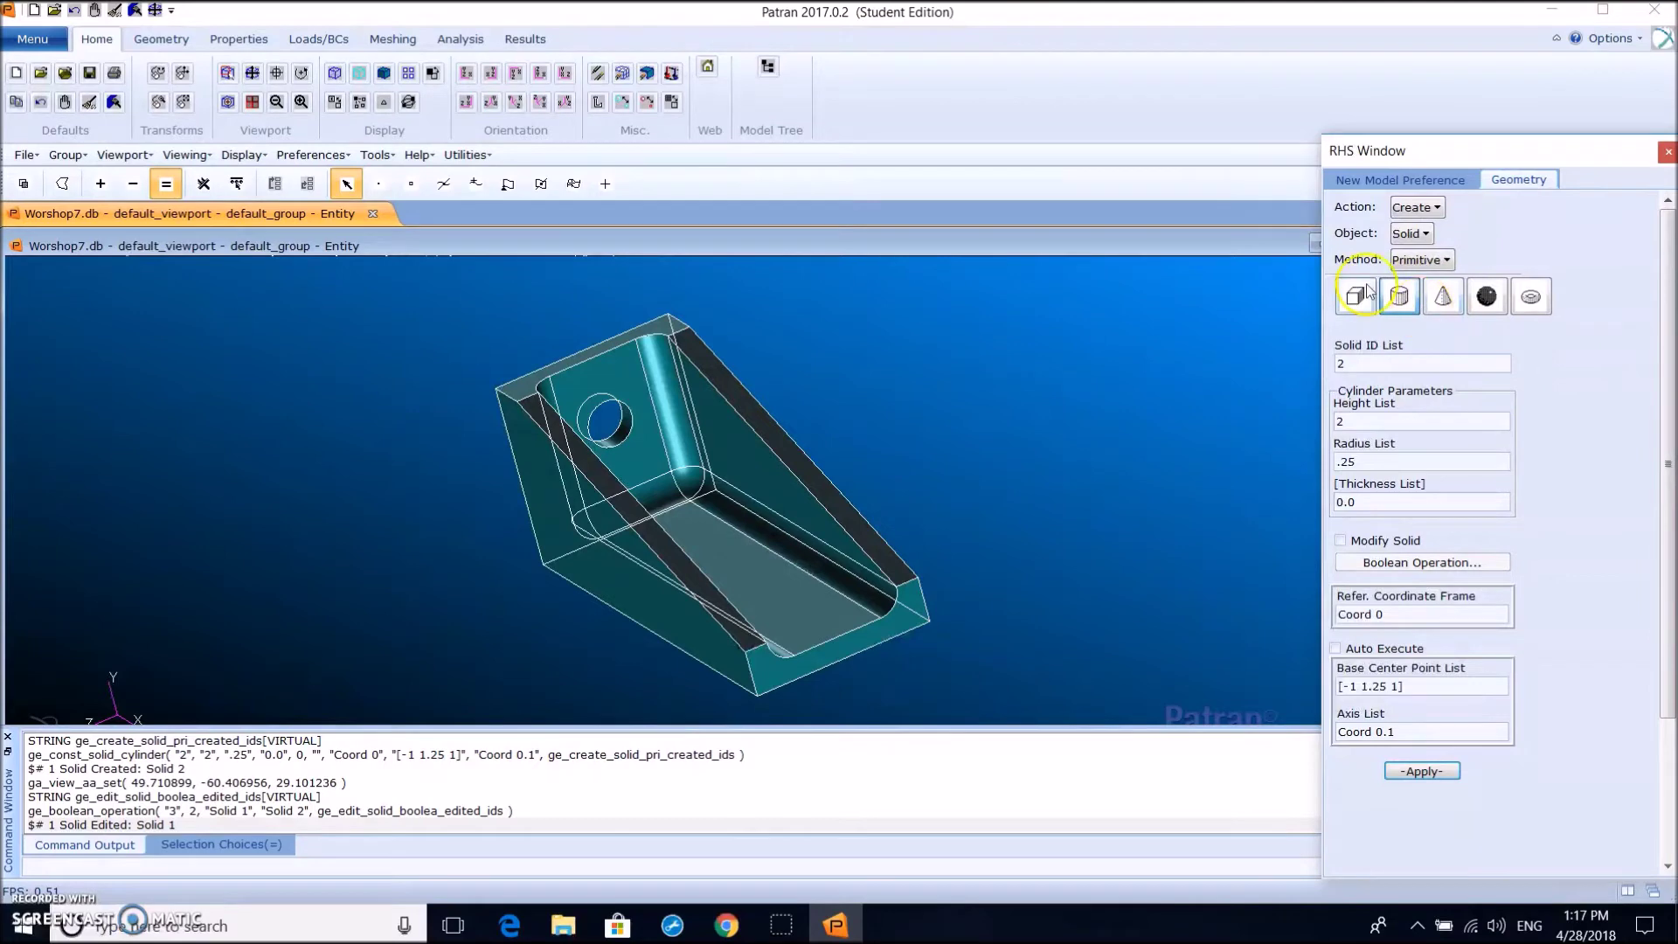
Display the solid in wireframe and rotate it to inspect its edges and the hole
right_click(1051, 395)
mouse_move(1136, 447)
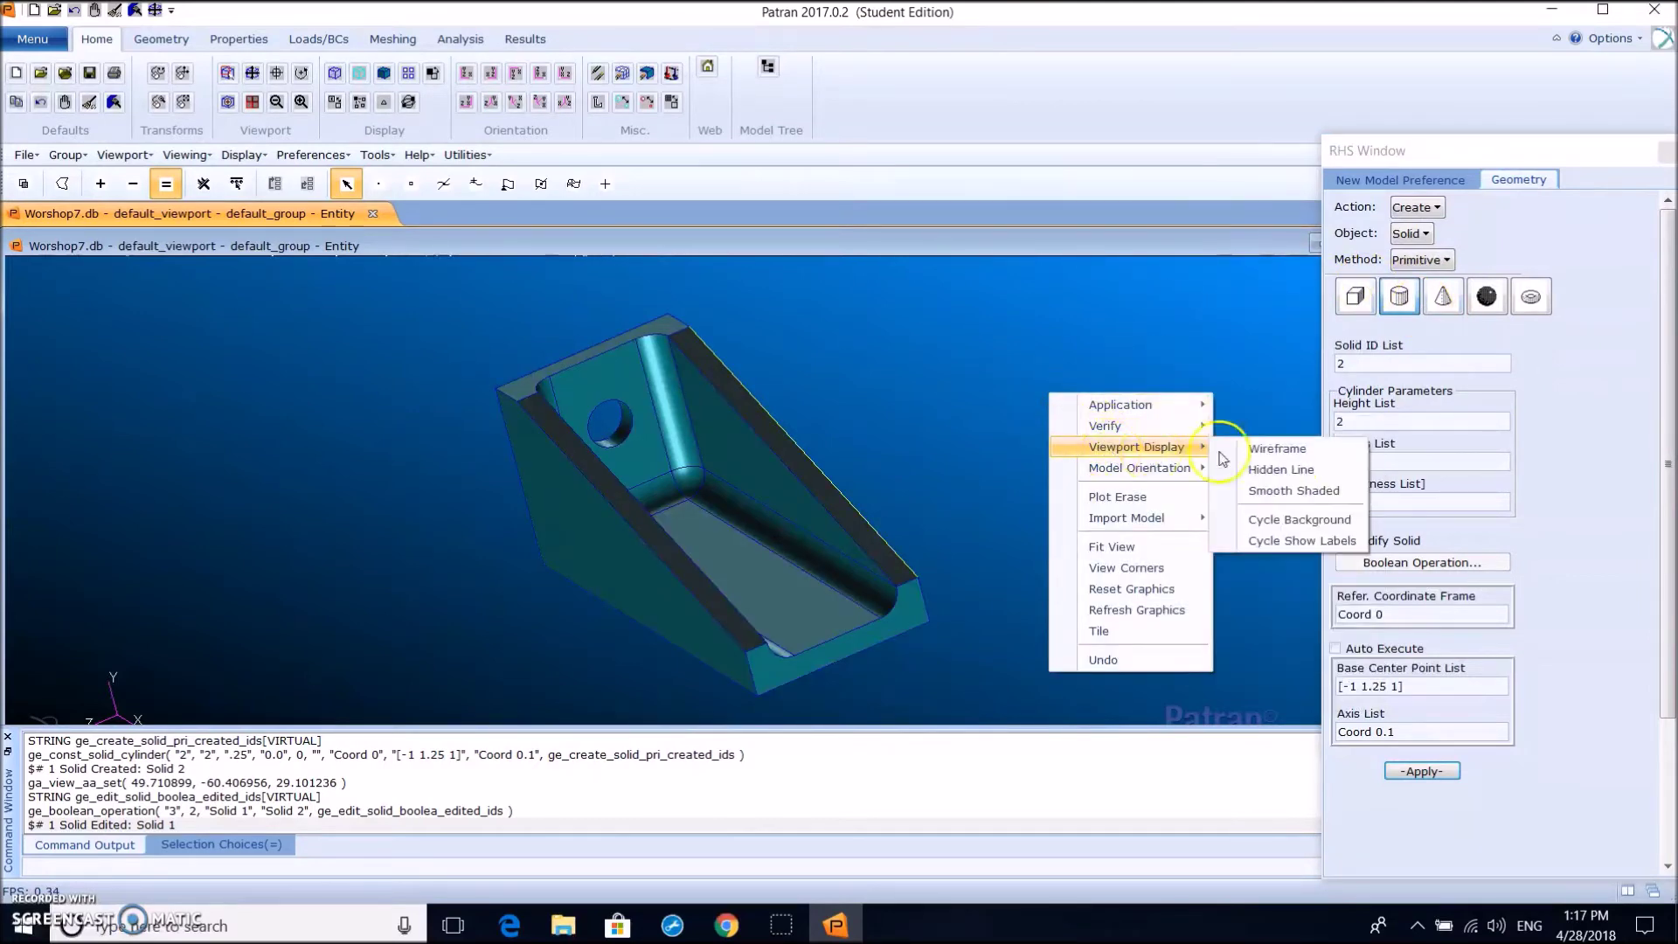
click(1277, 448)
mouse_move(1103, 432)
middle_down()
mouse_move(1071, 435)
mouse_move(1084, 442)
middle_up()
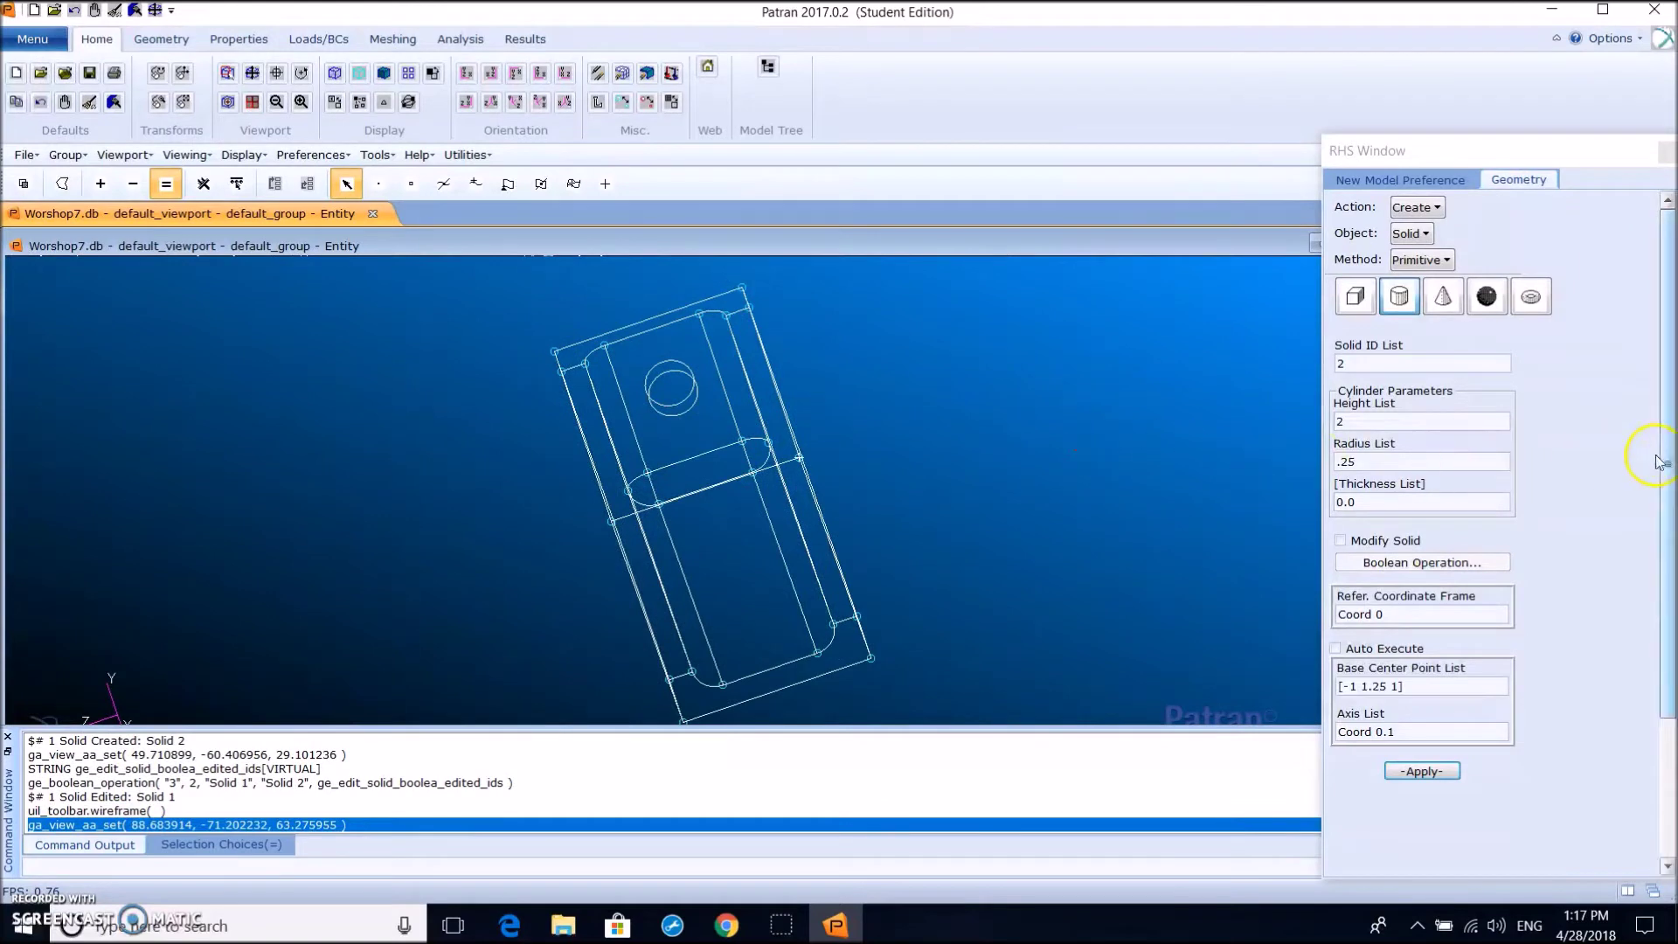
Create a translated copy of Point 30 at the cavity floor's low end using direction vector <0 0 .5>
click(1433, 210)
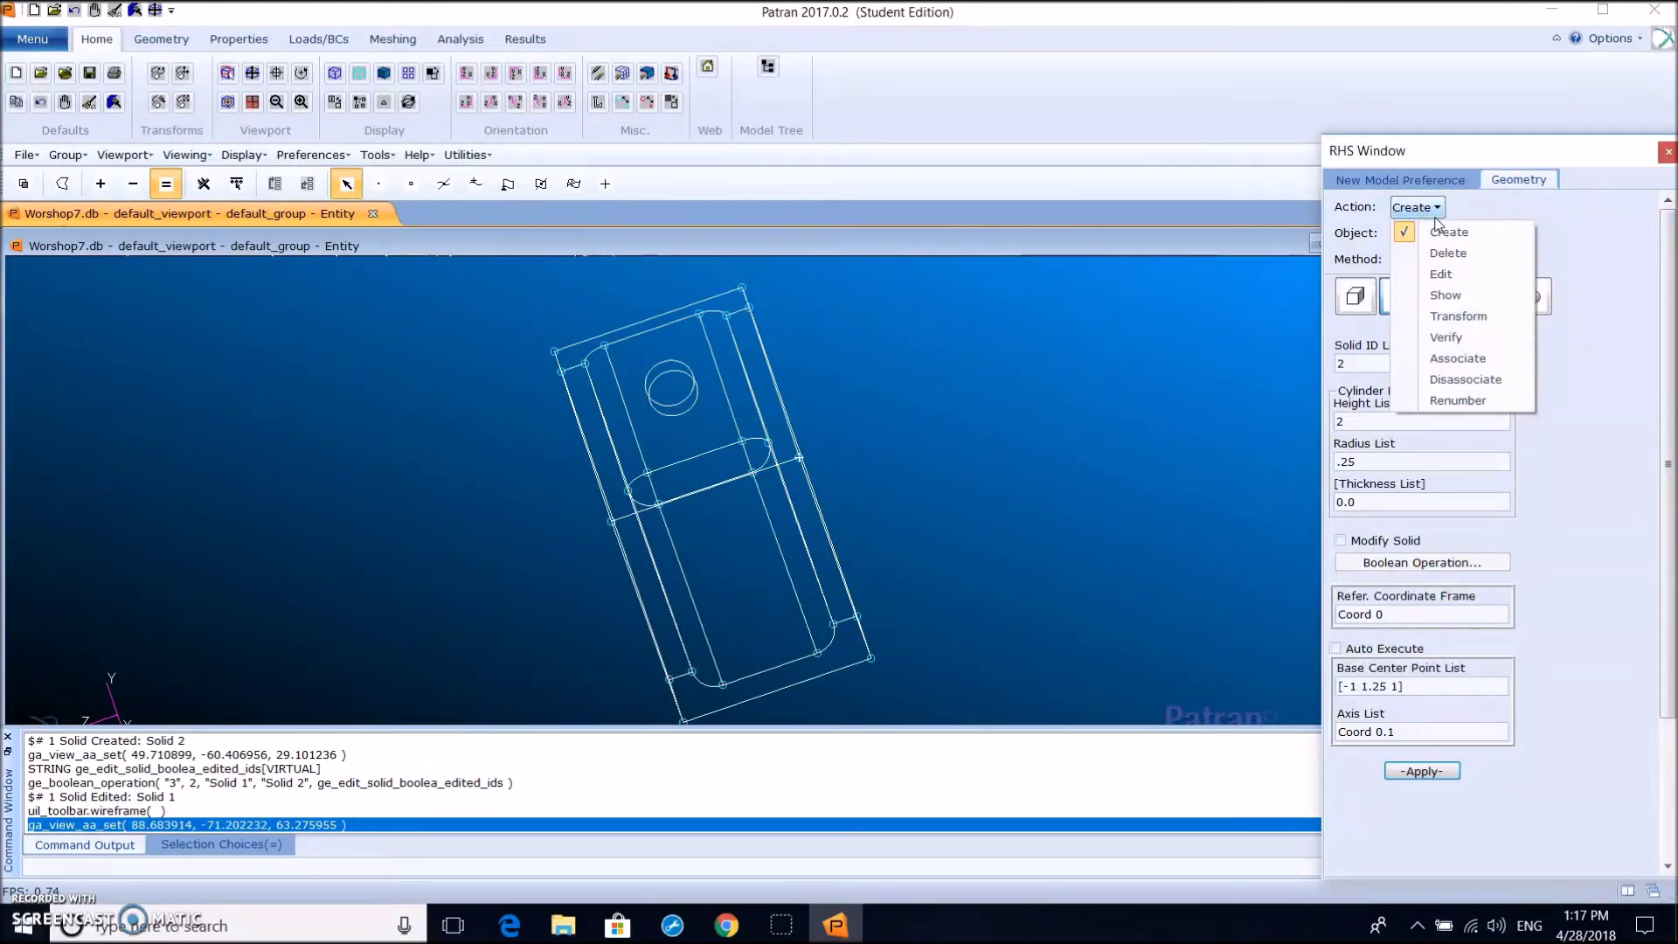
click(1456, 317)
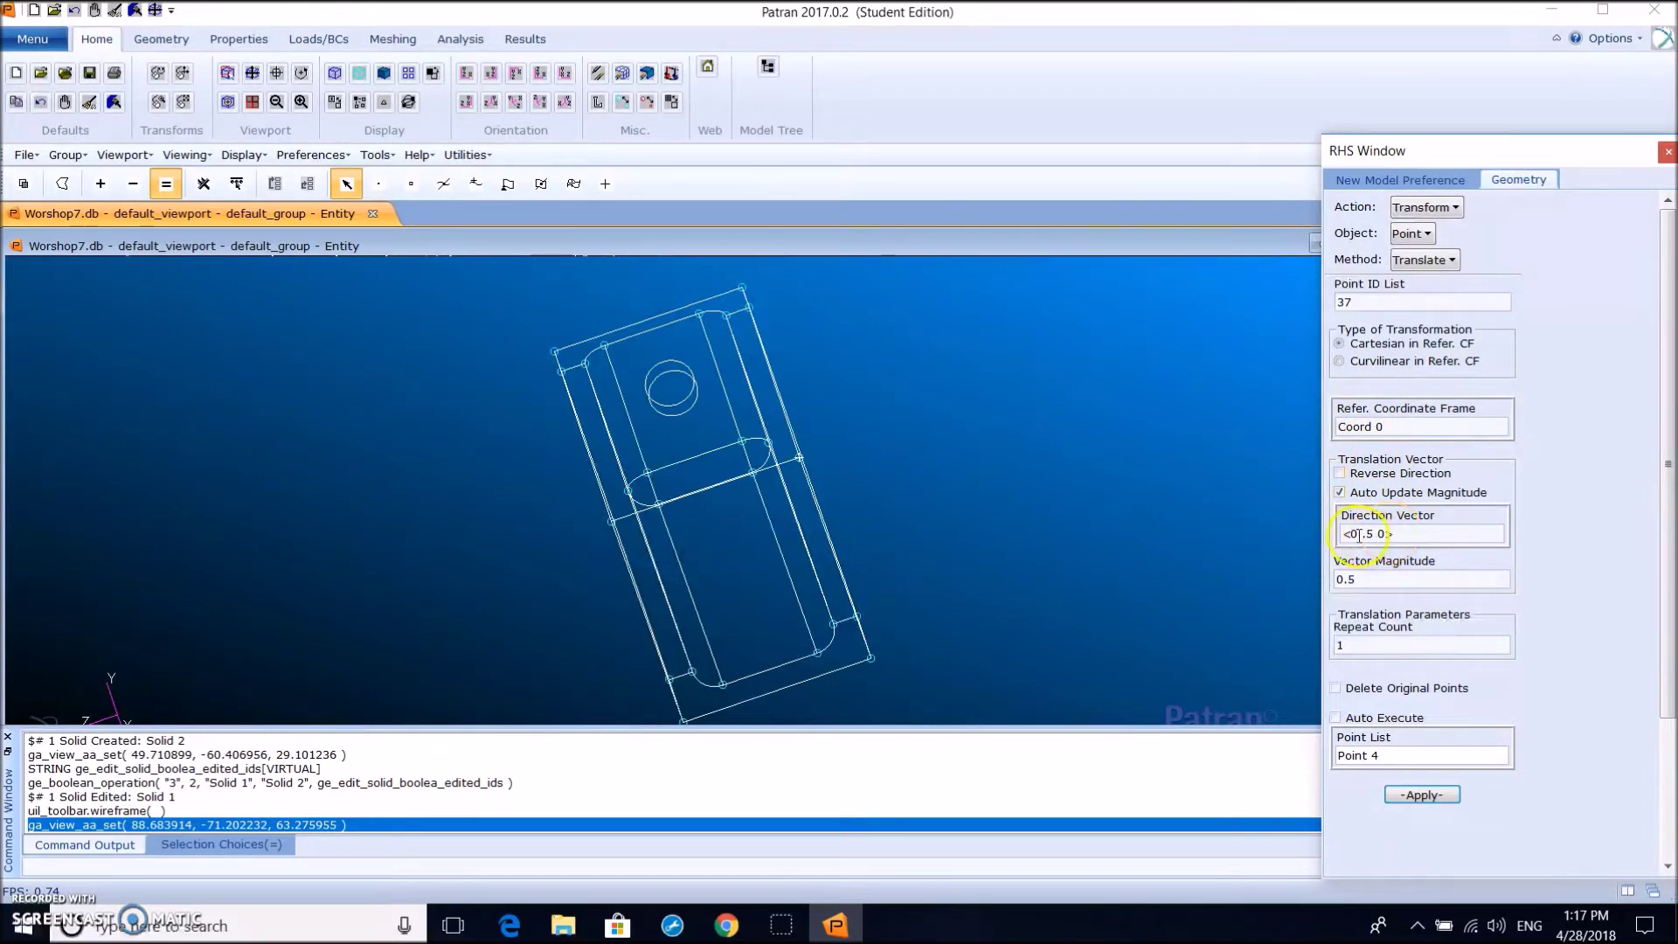
click(1385, 534)
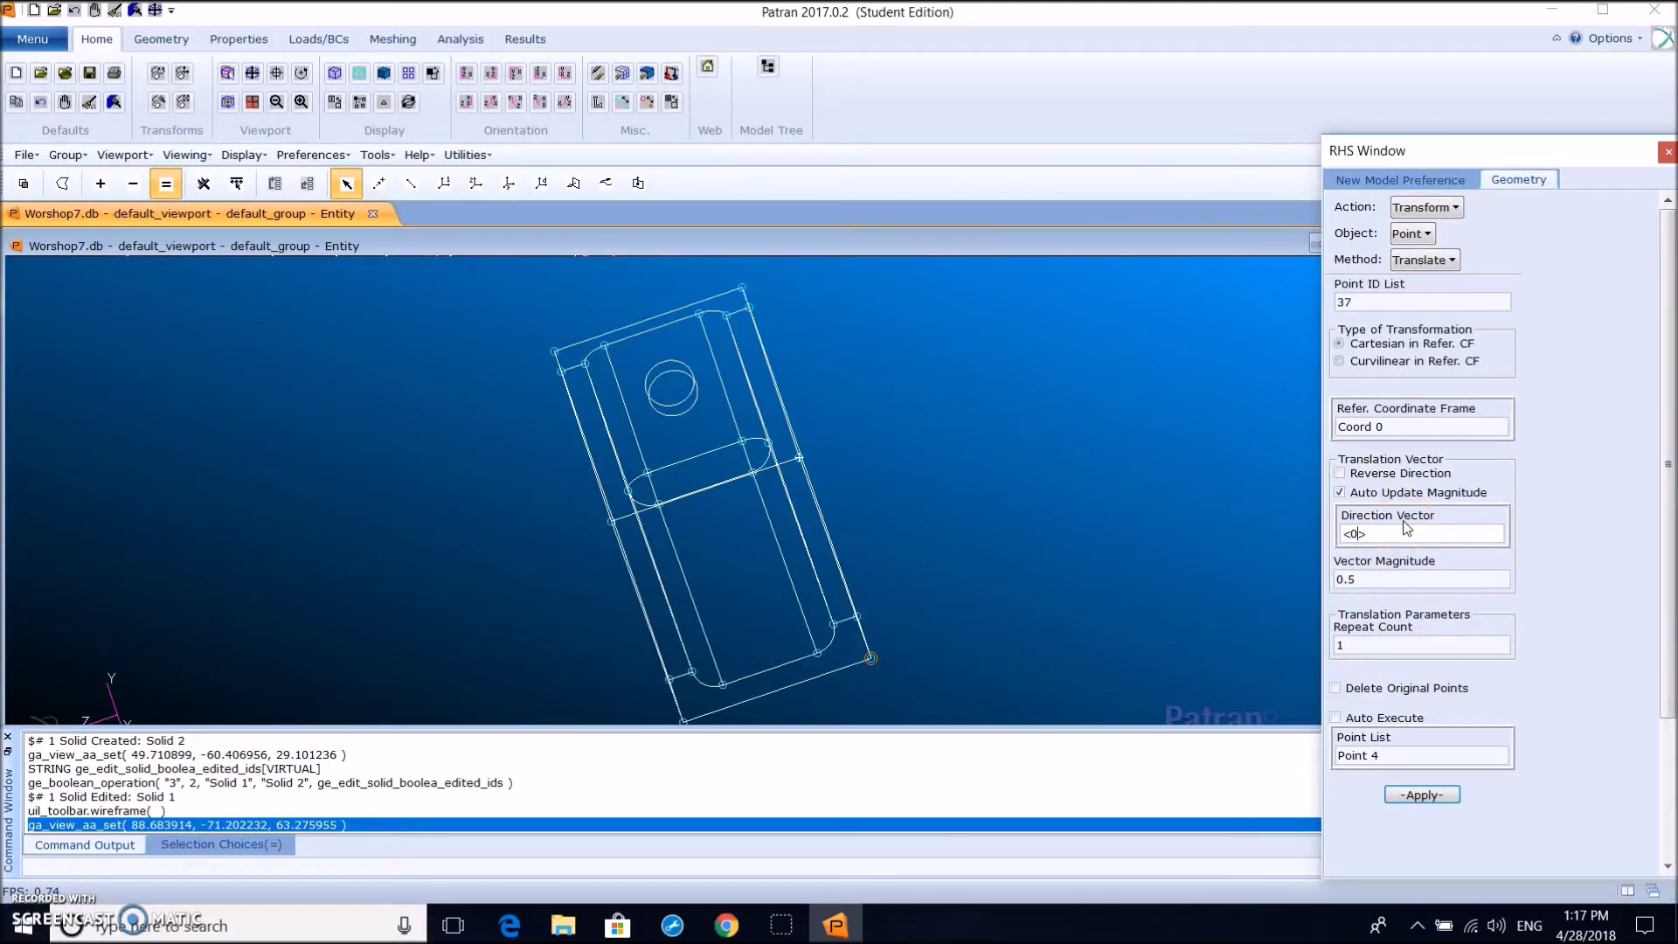
click(725, 685)
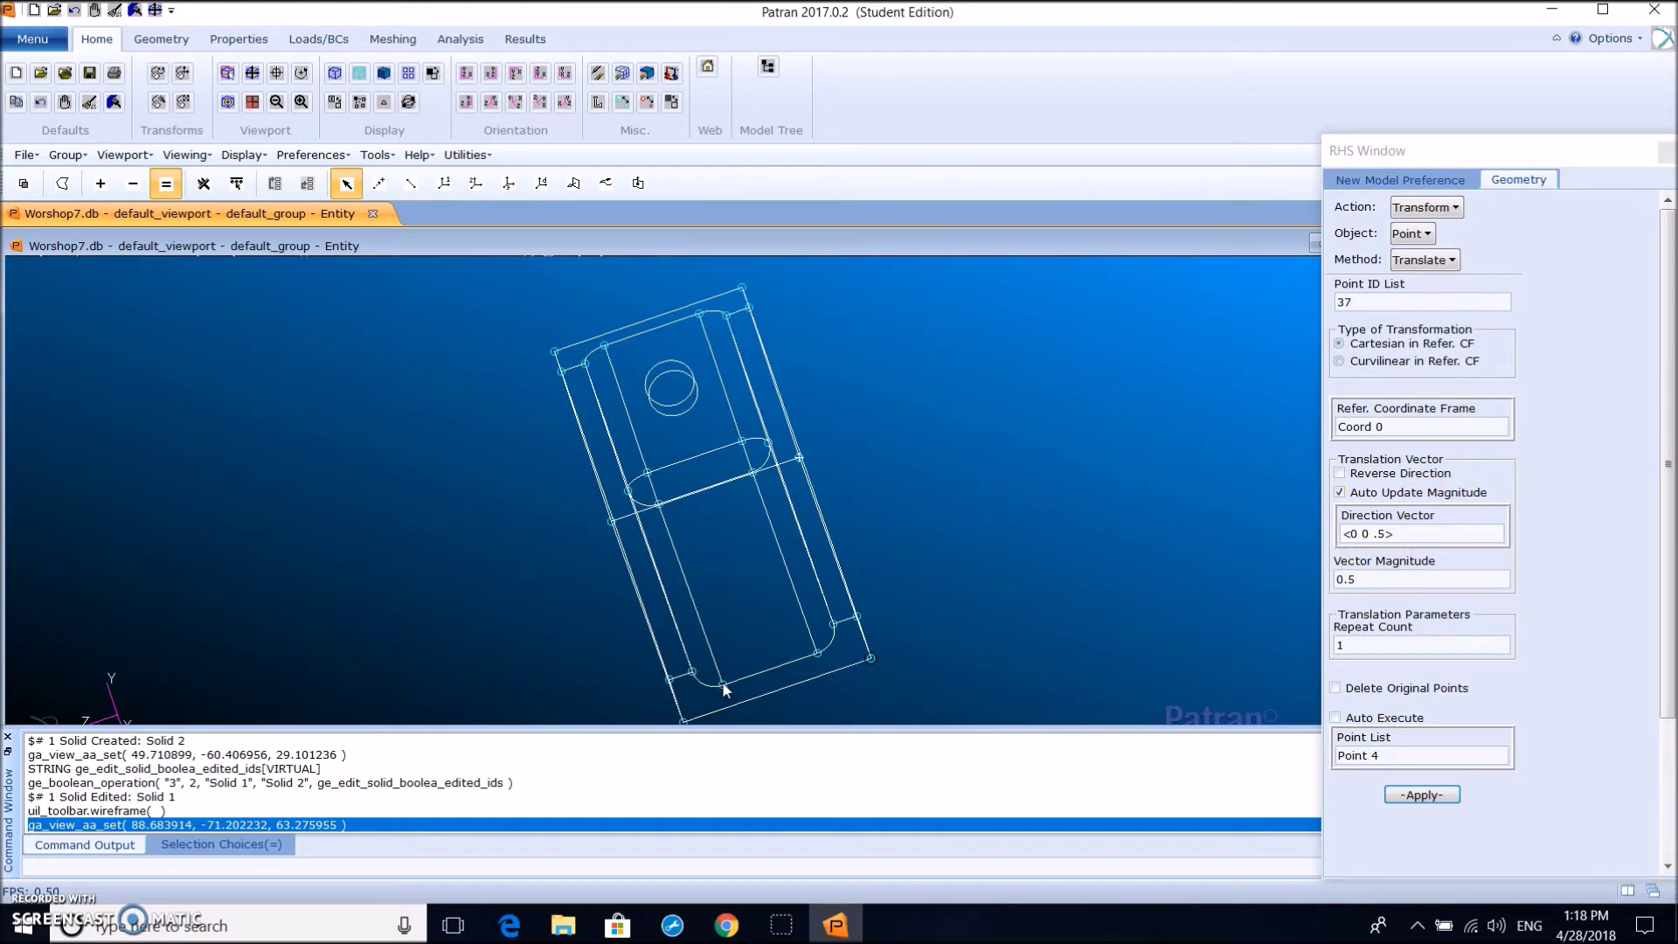
click(798, 672)
click(1399, 756)
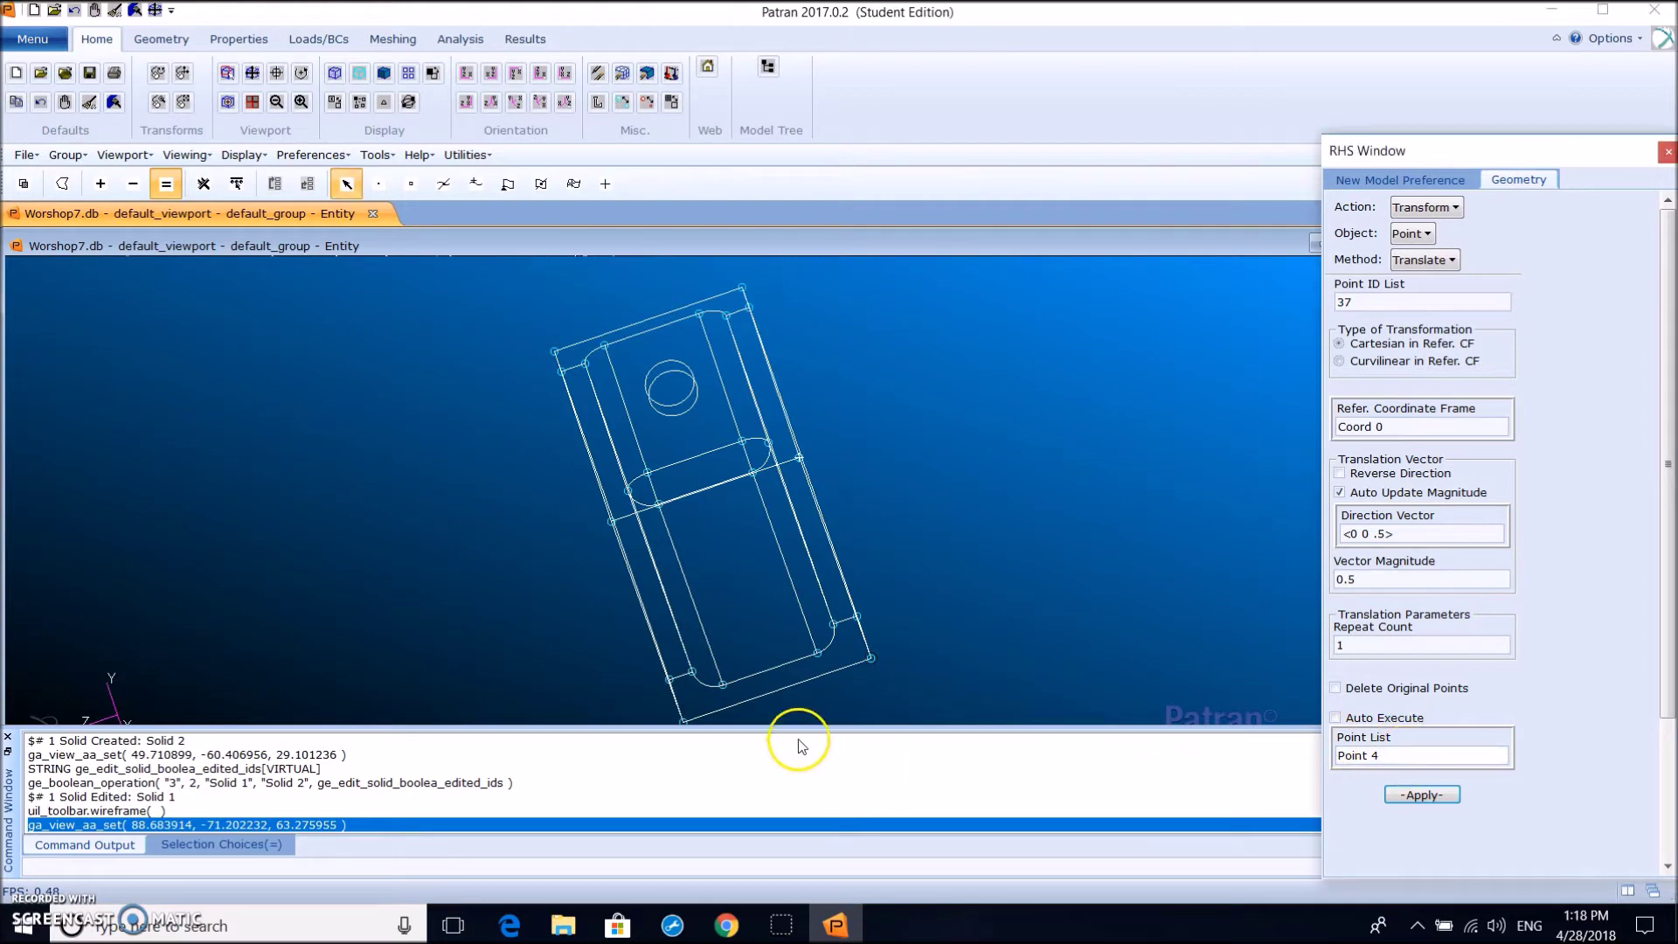
click(722, 684)
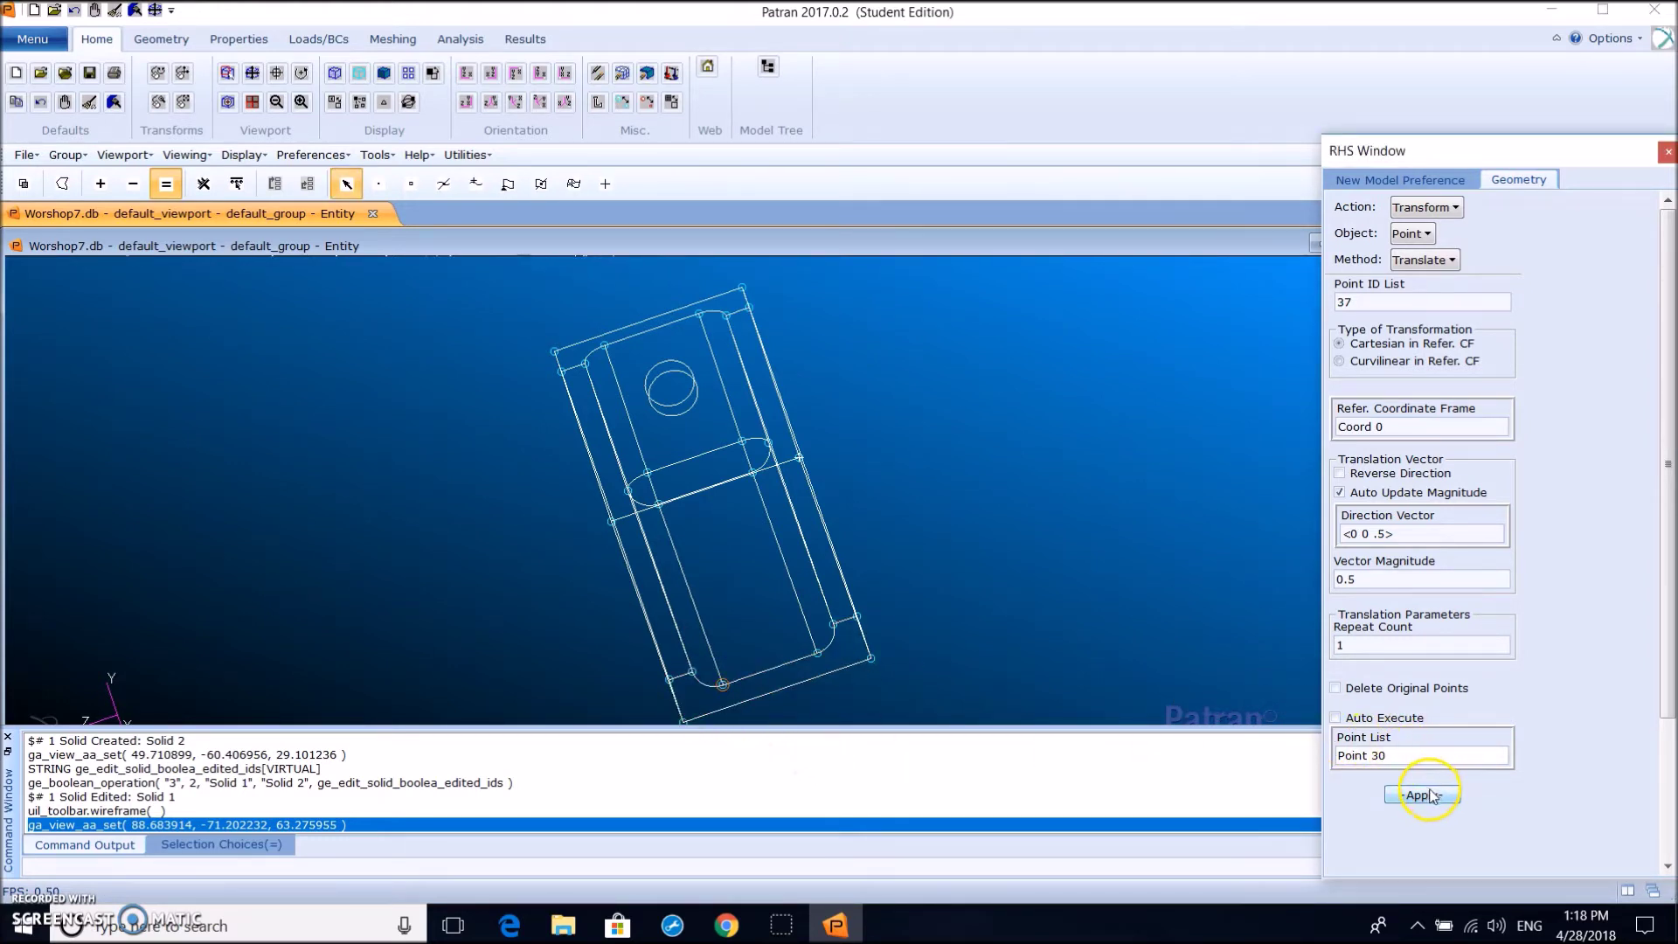
click(1425, 795)
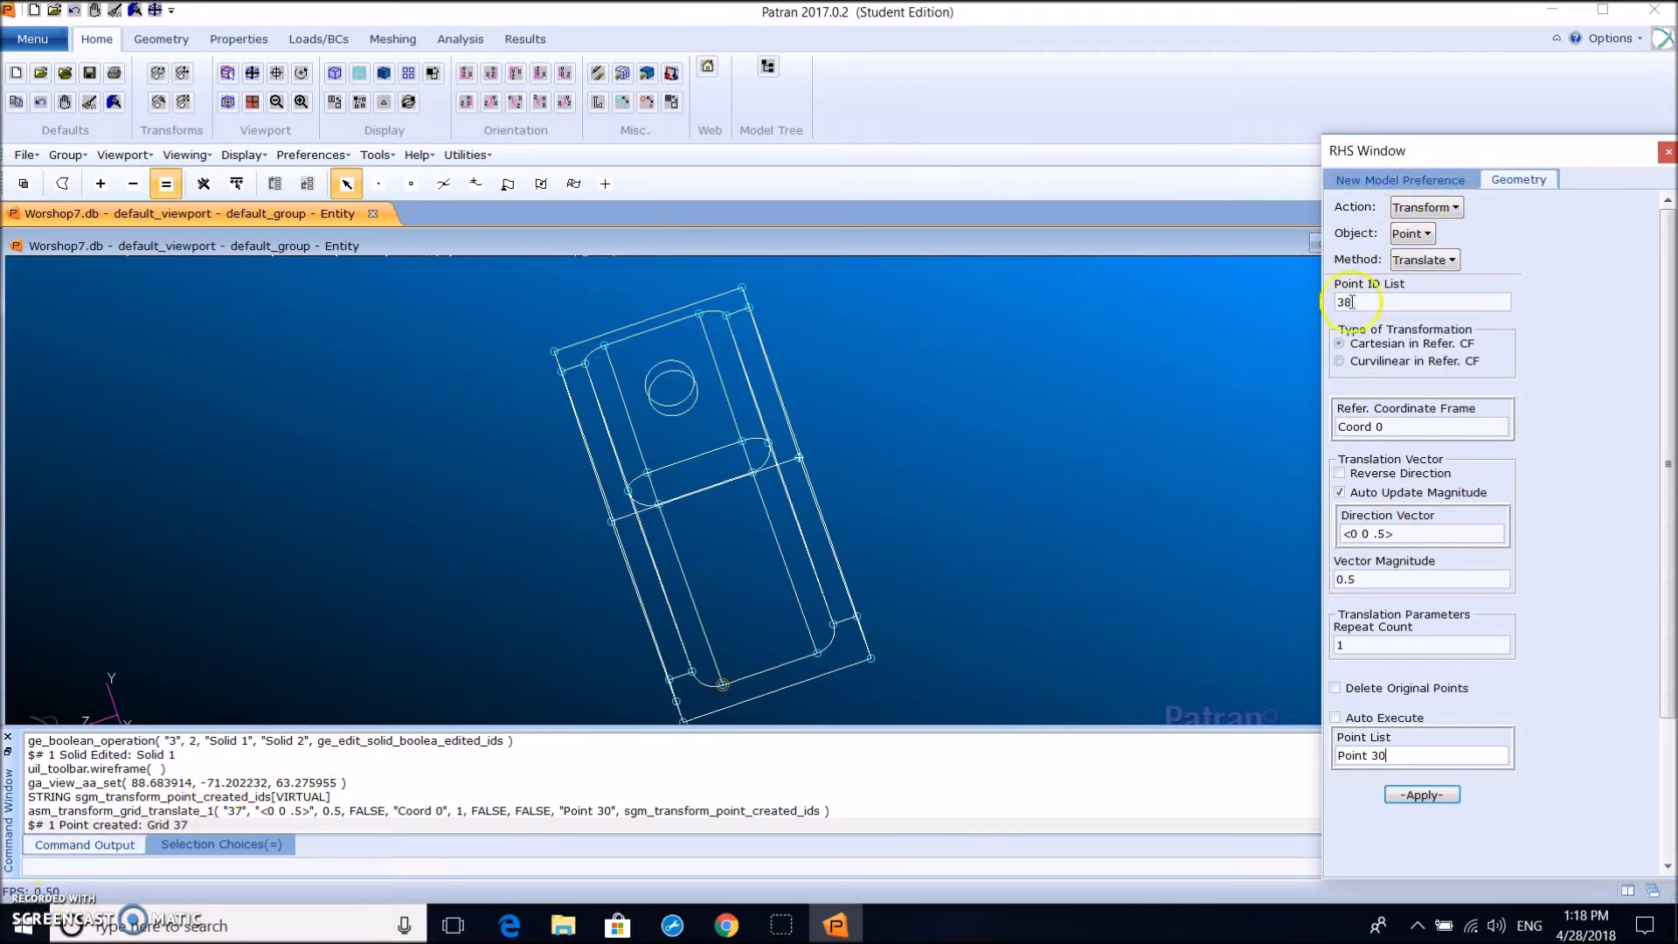
Delete the point just created from Point 30, with Auto Execute off
click(1400, 212)
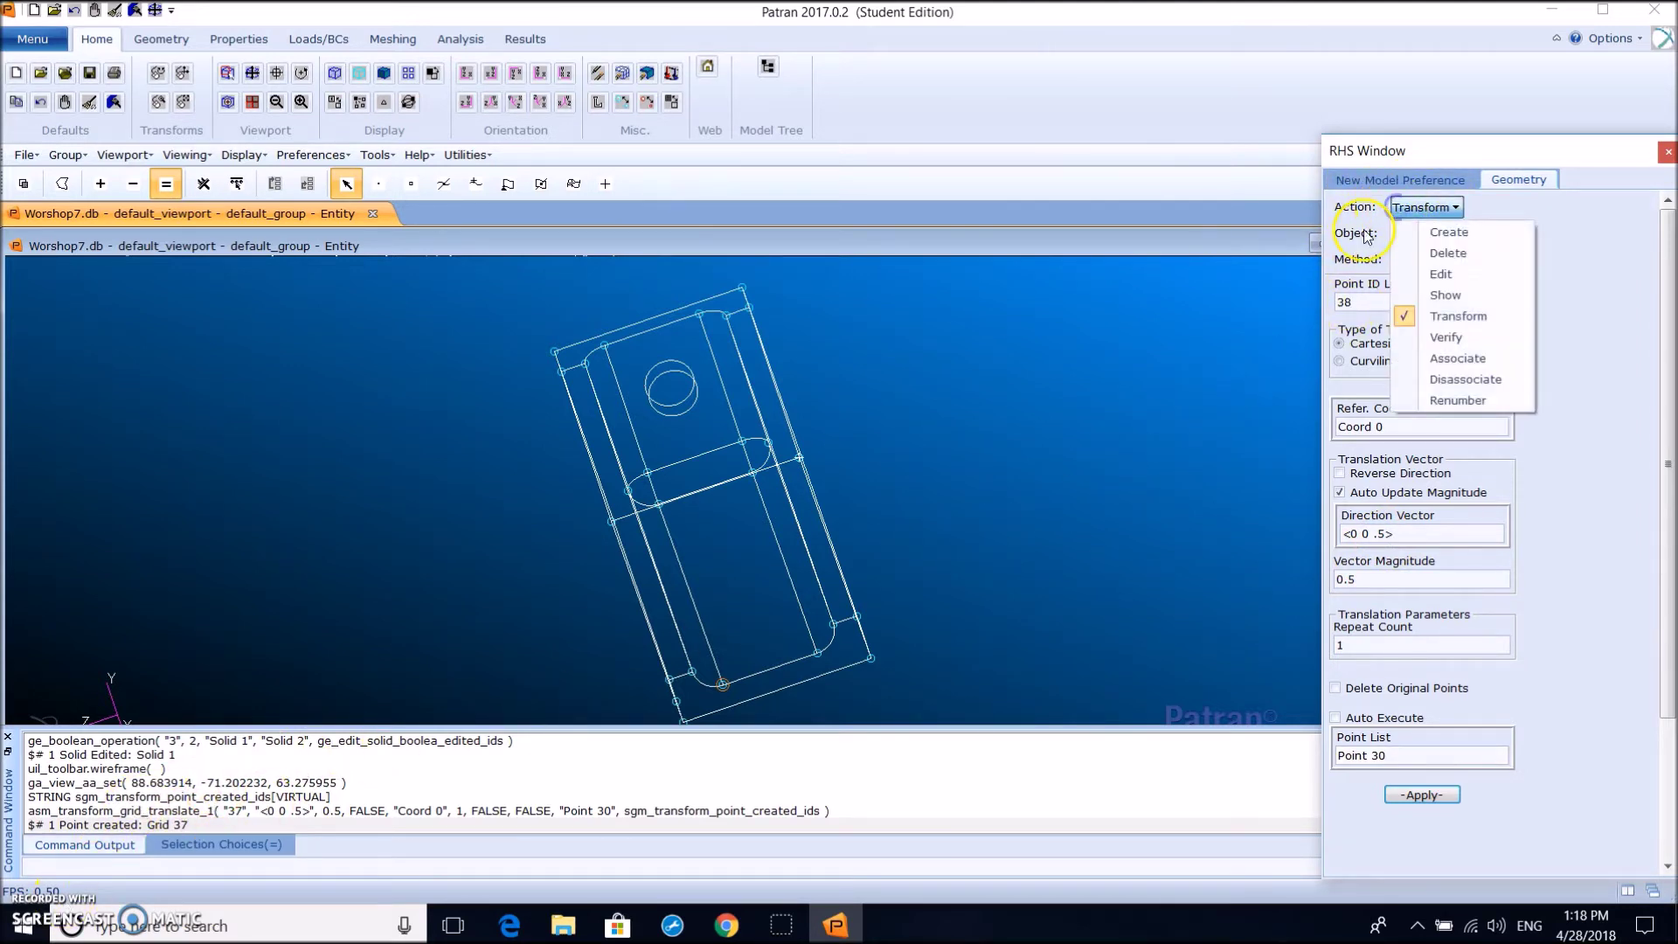
click(1418, 251)
click(1419, 232)
click(1434, 279)
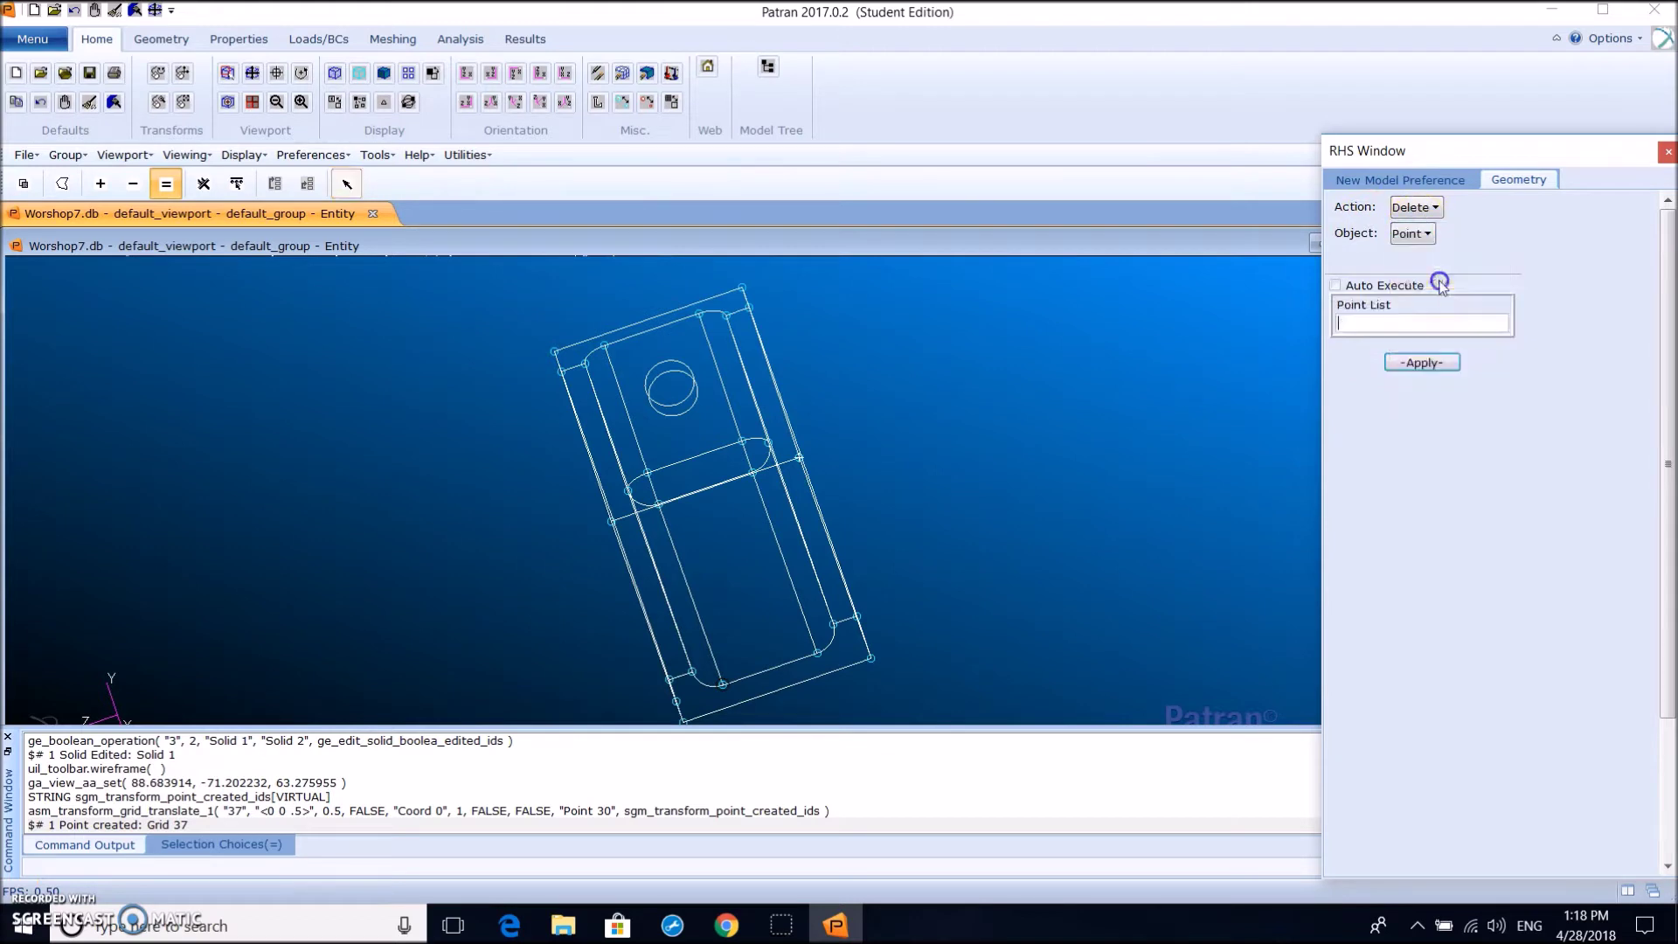
click(676, 702)
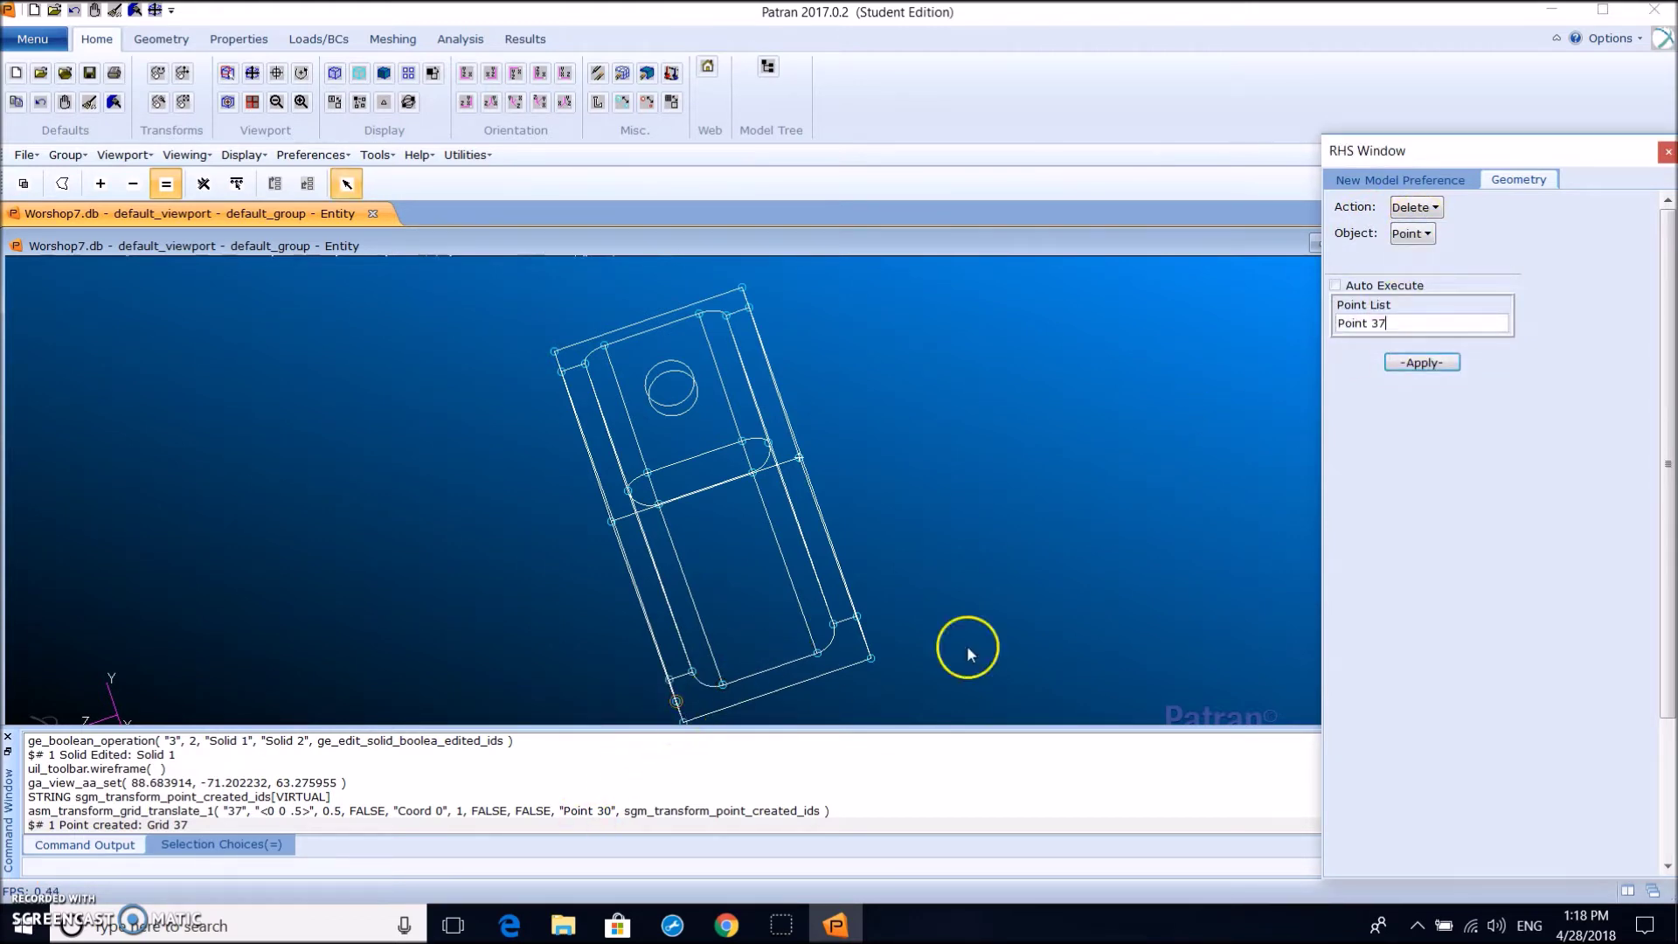
click(1448, 364)
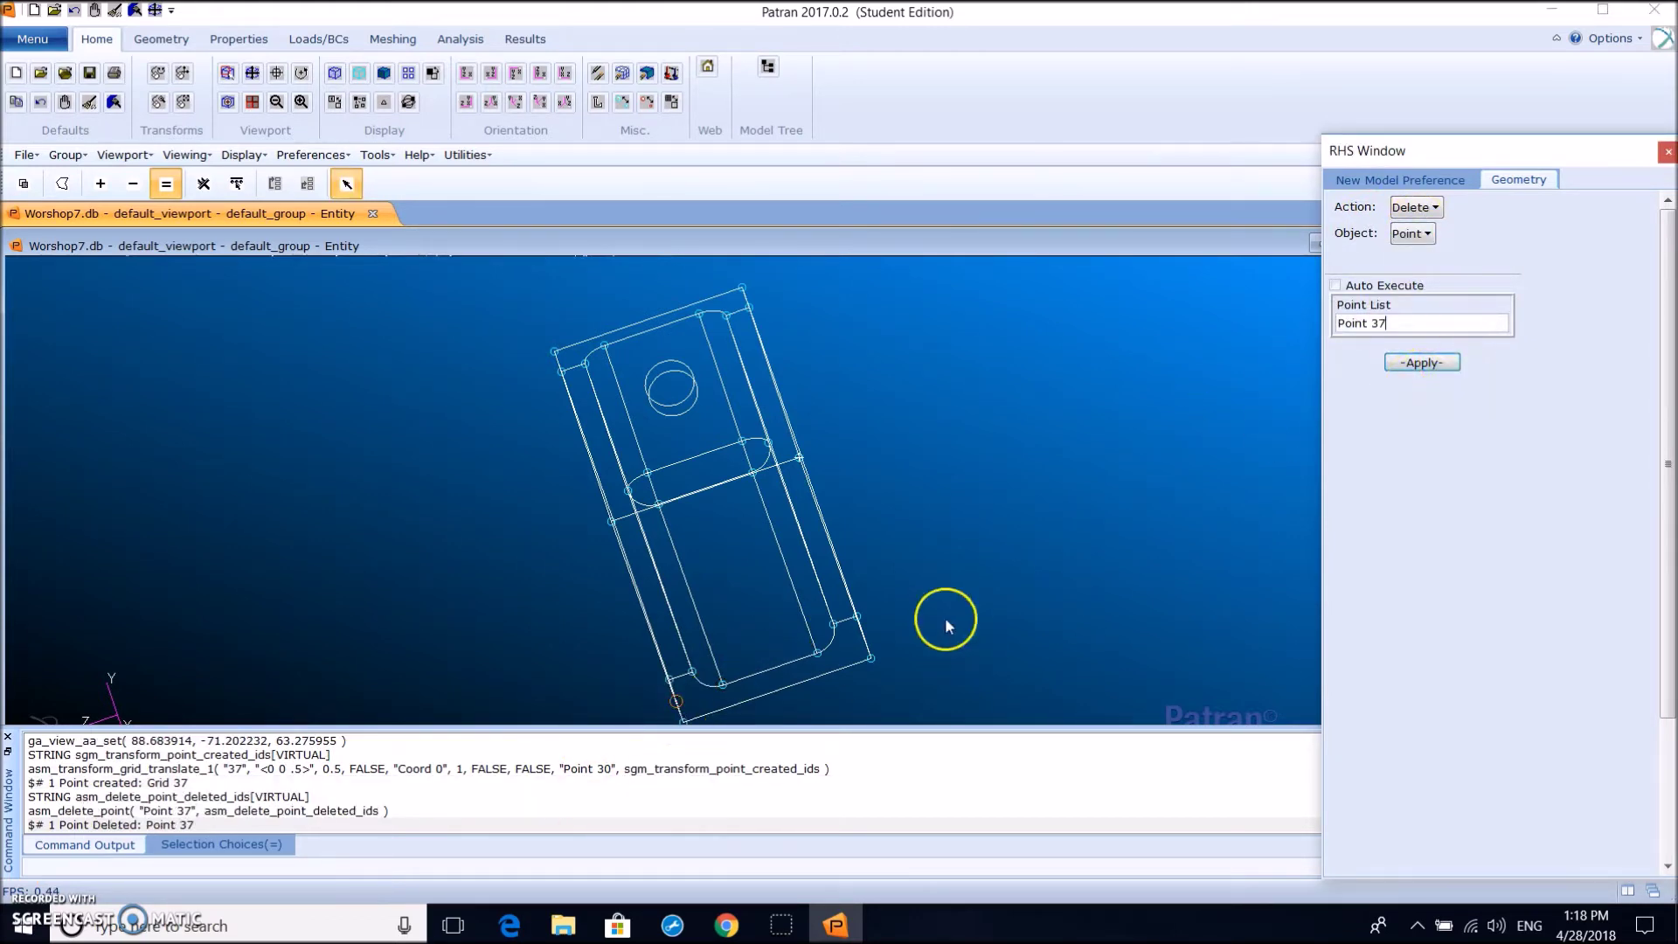
Translate Point 30 by direction vector <0 0 -.5> to create a point on the floor's low-end edge, keeping the original
click(1437, 209)
click(1433, 229)
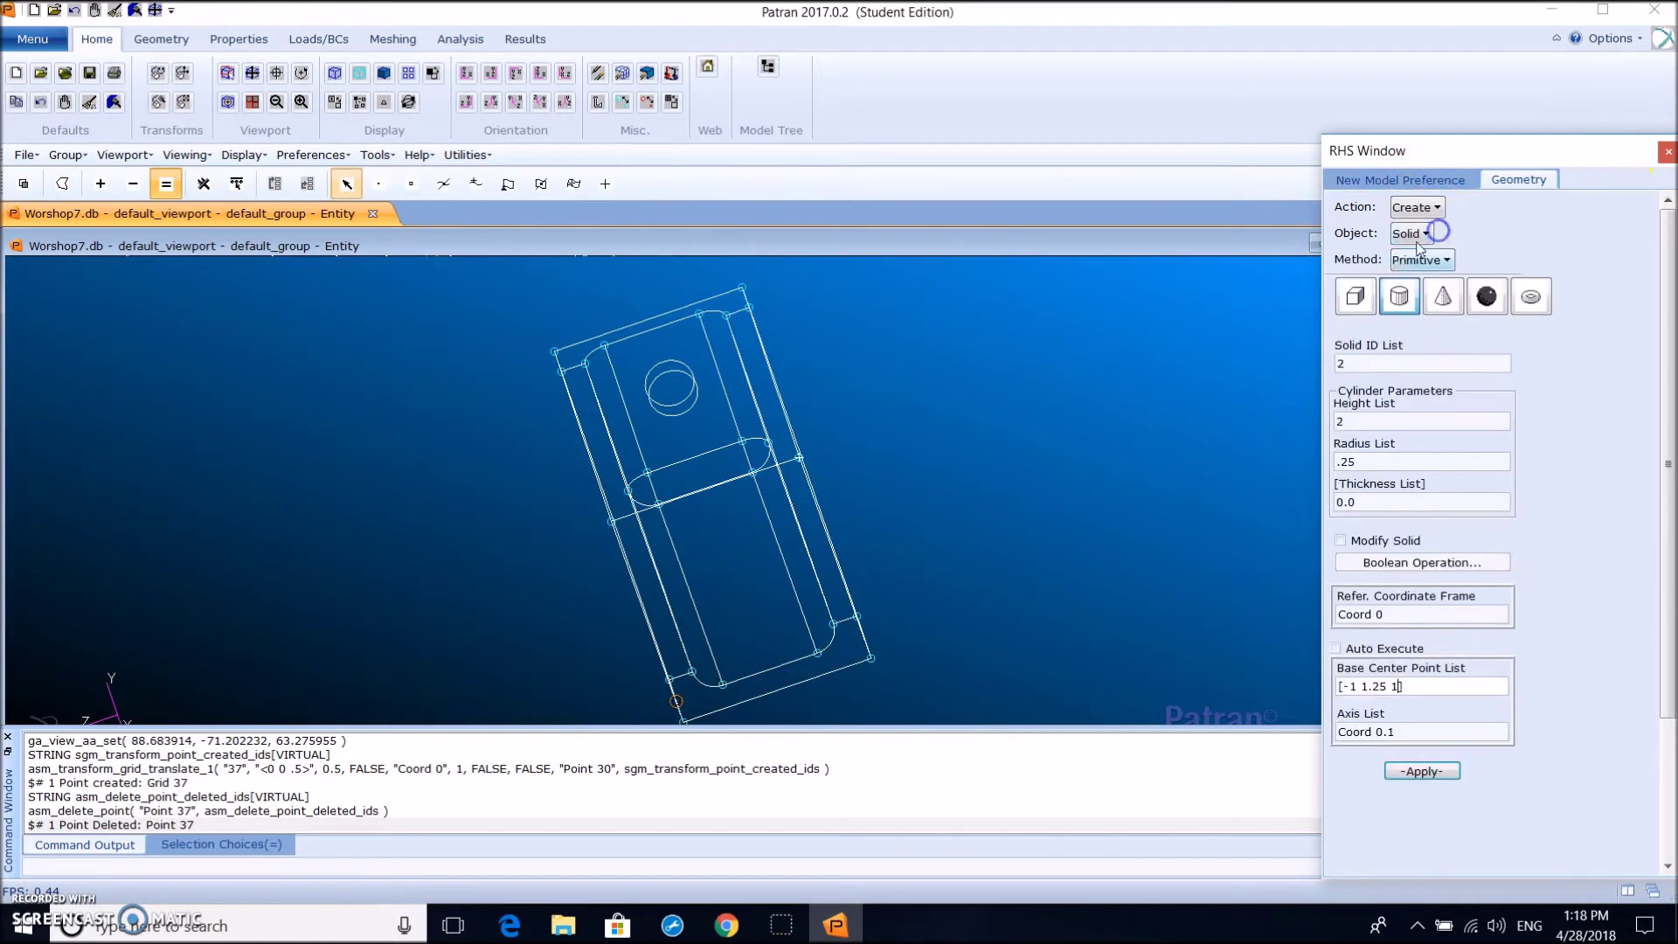
click(1416, 208)
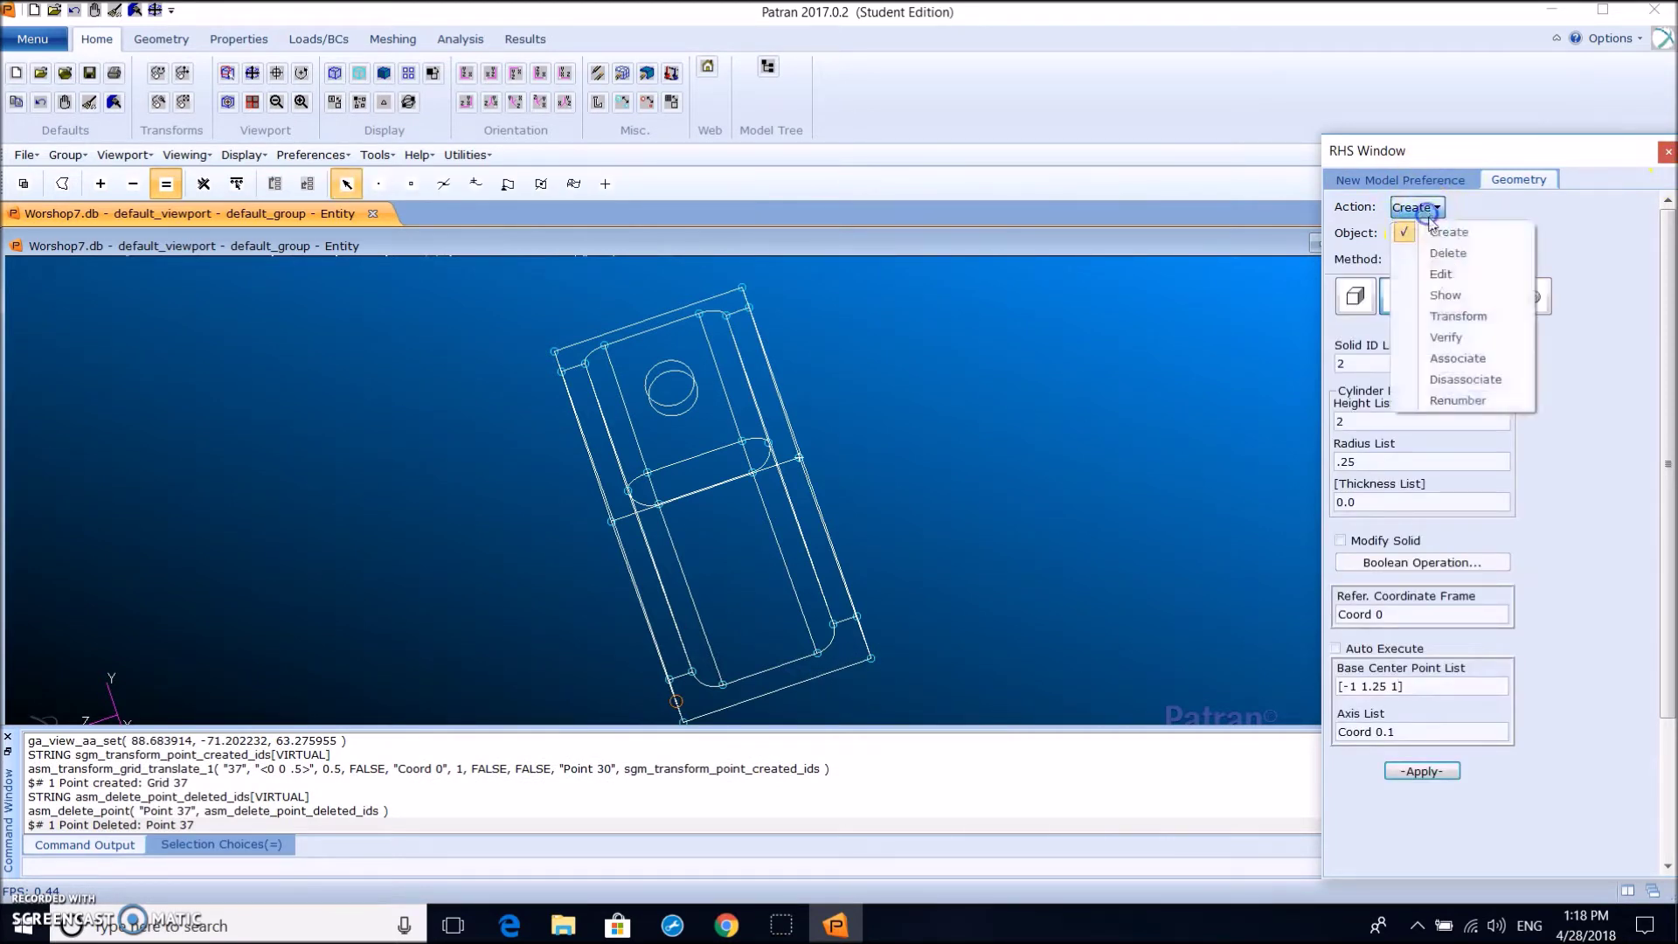
click(1433, 322)
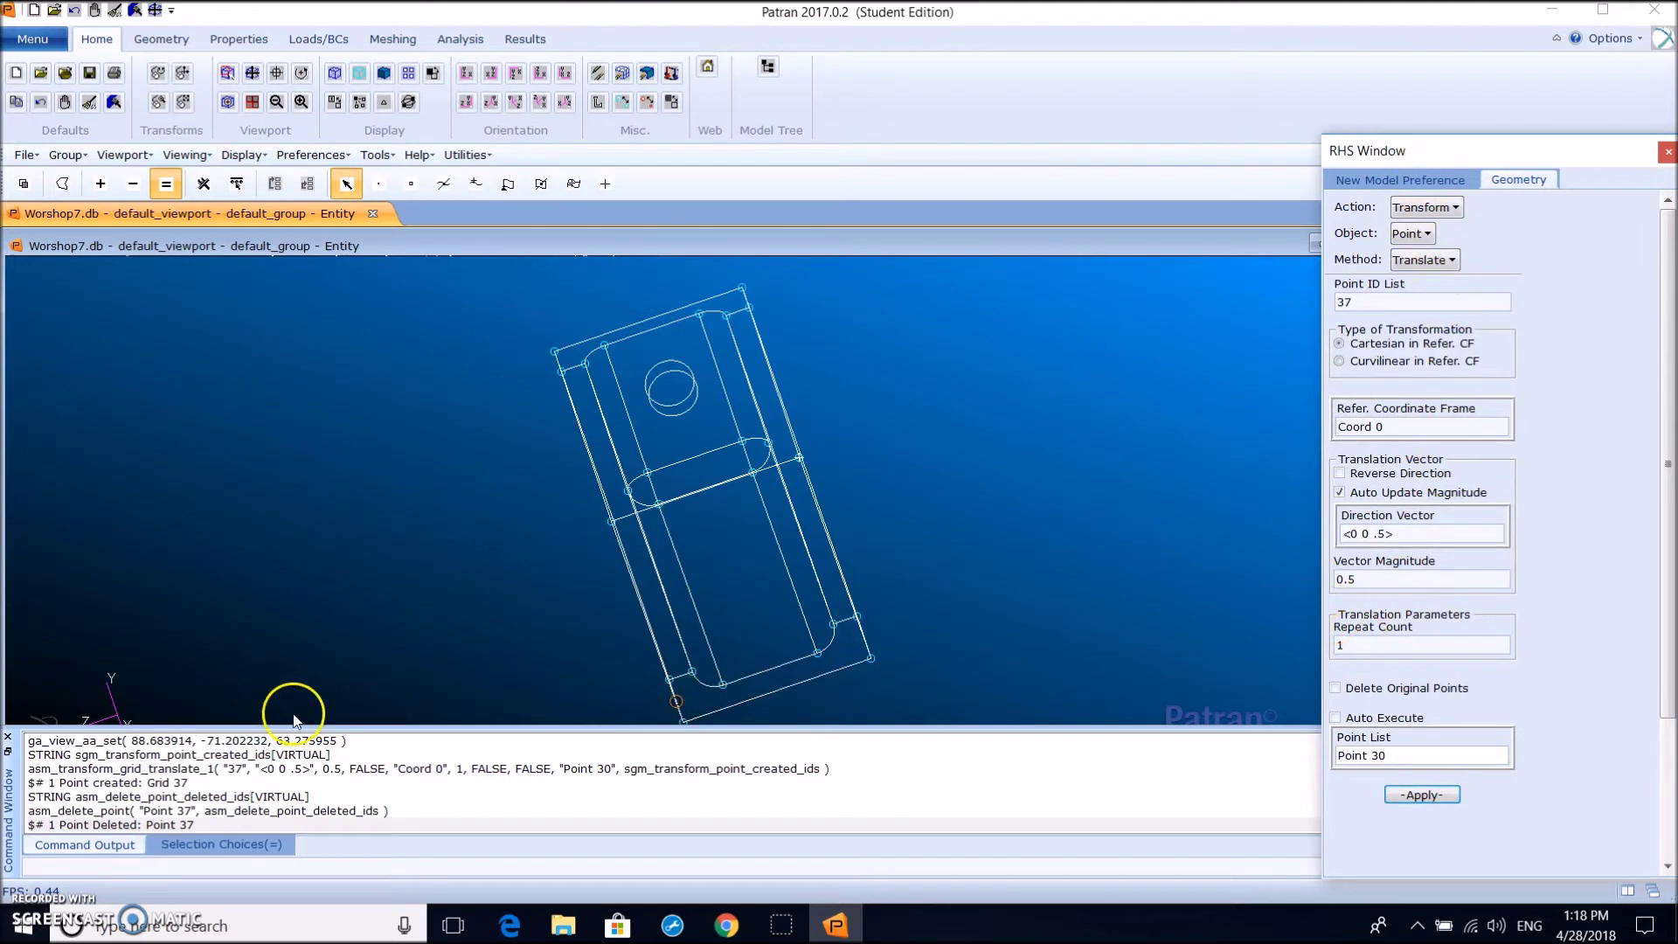
click(1378, 534)
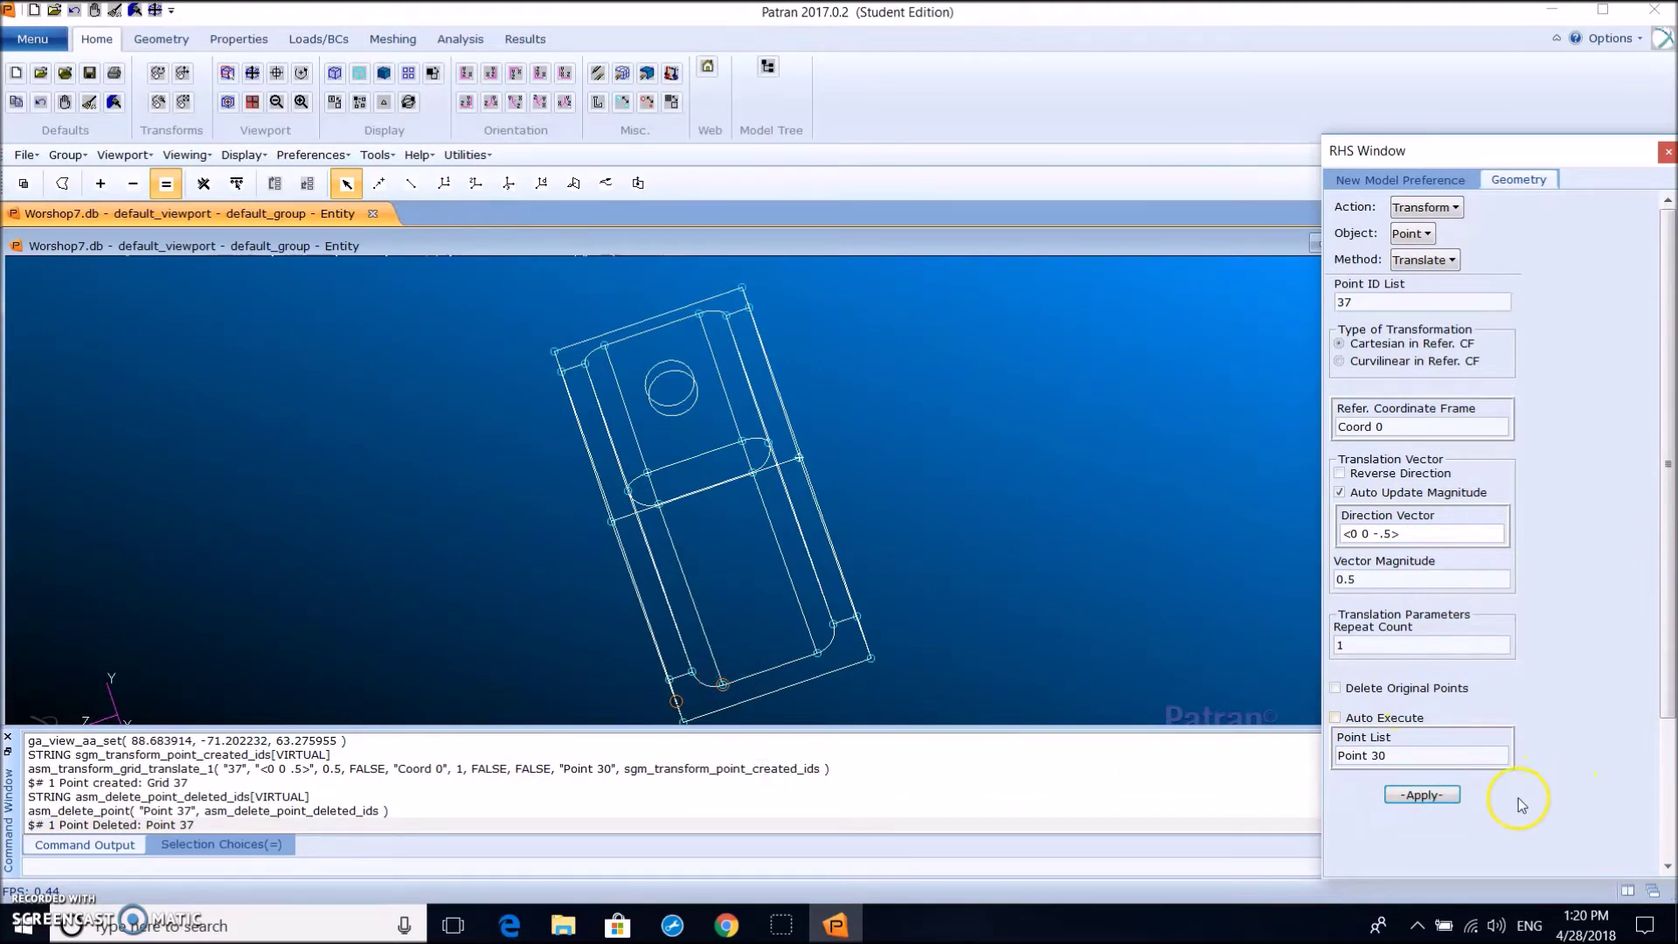
click(1422, 794)
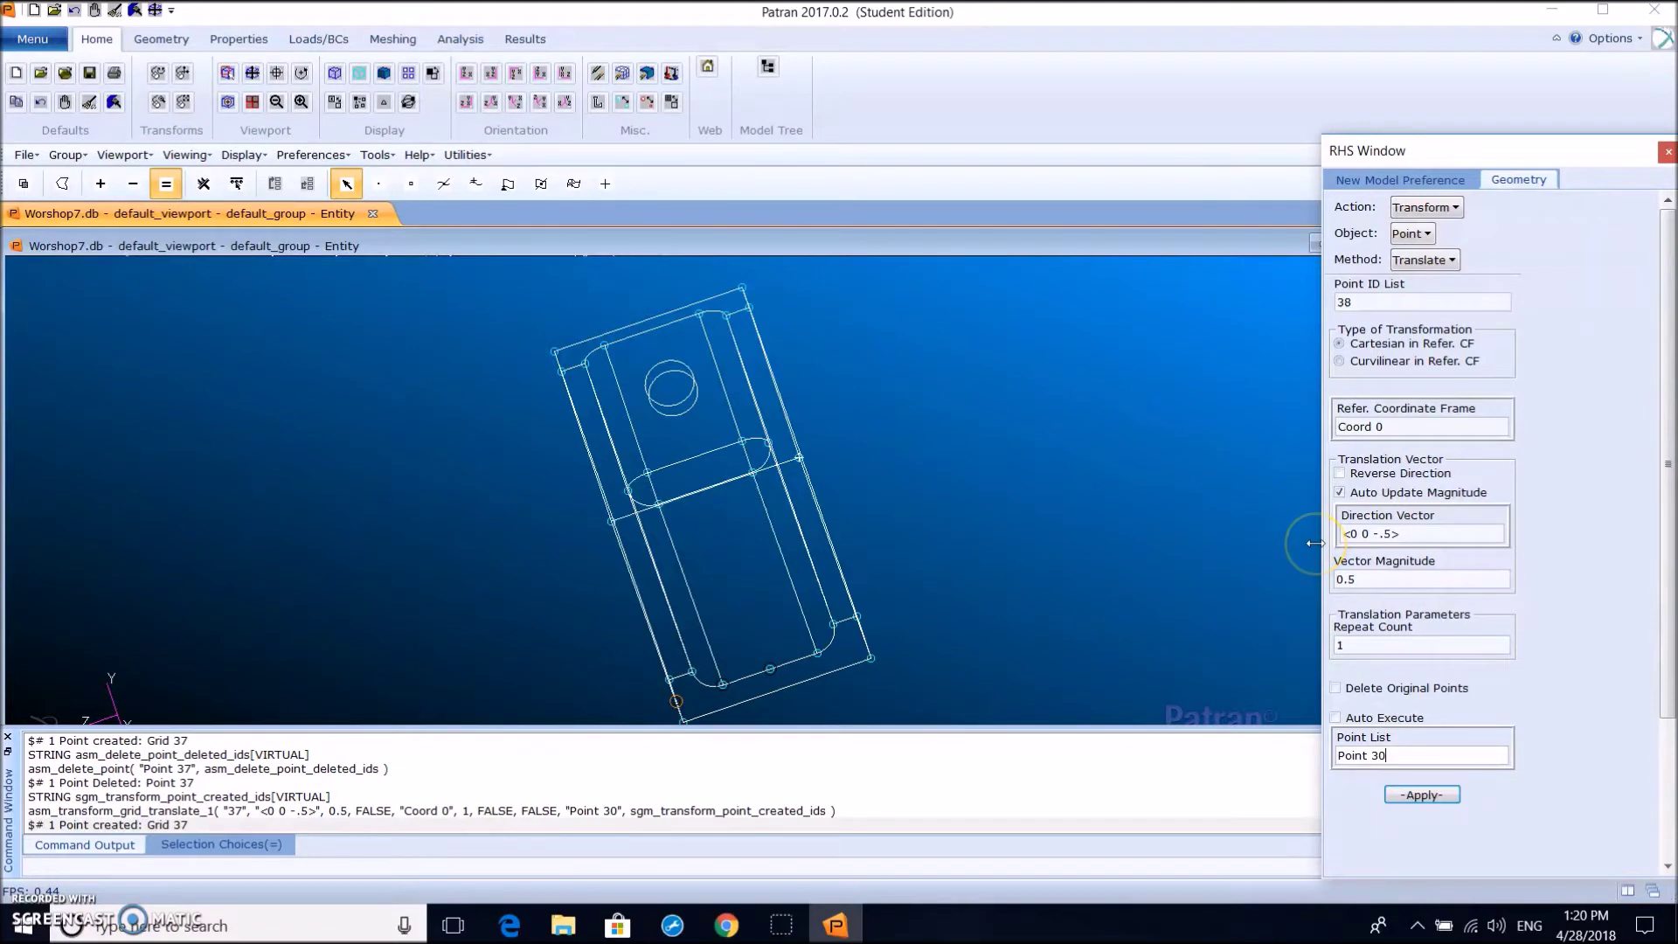
Translate the new edge point, Point 37, by <-.75 0 0> to create a point on the cavity floor
click(1398, 535)
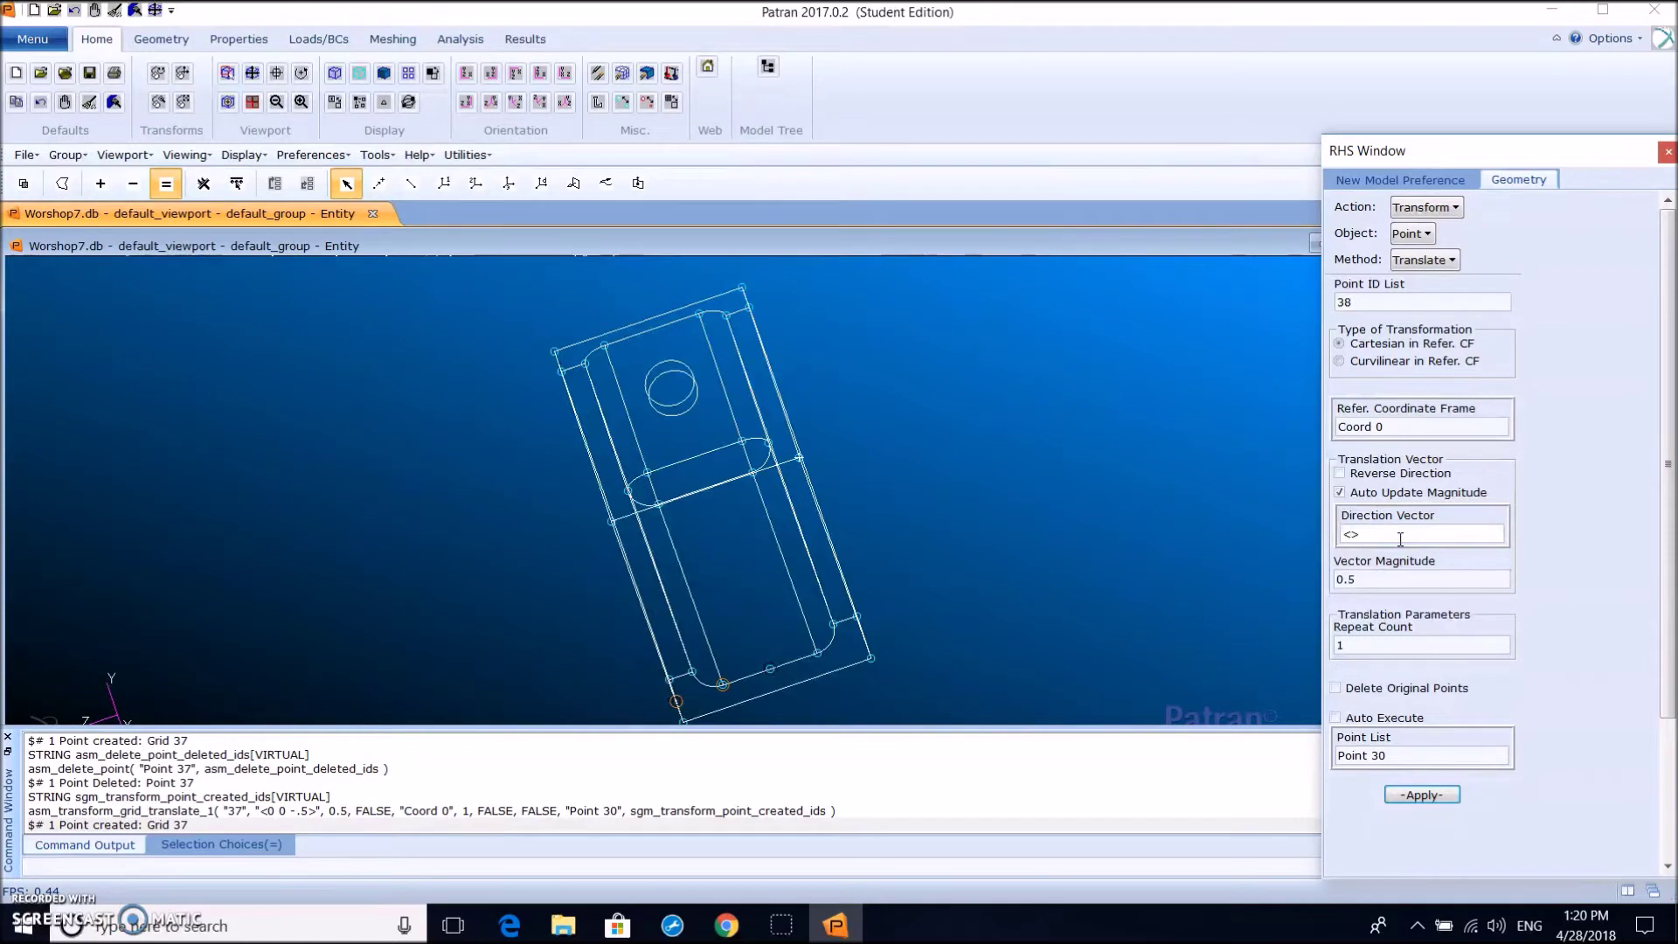
text(.75 0 0)
click(690, 696)
click(1456, 770)
click(771, 673)
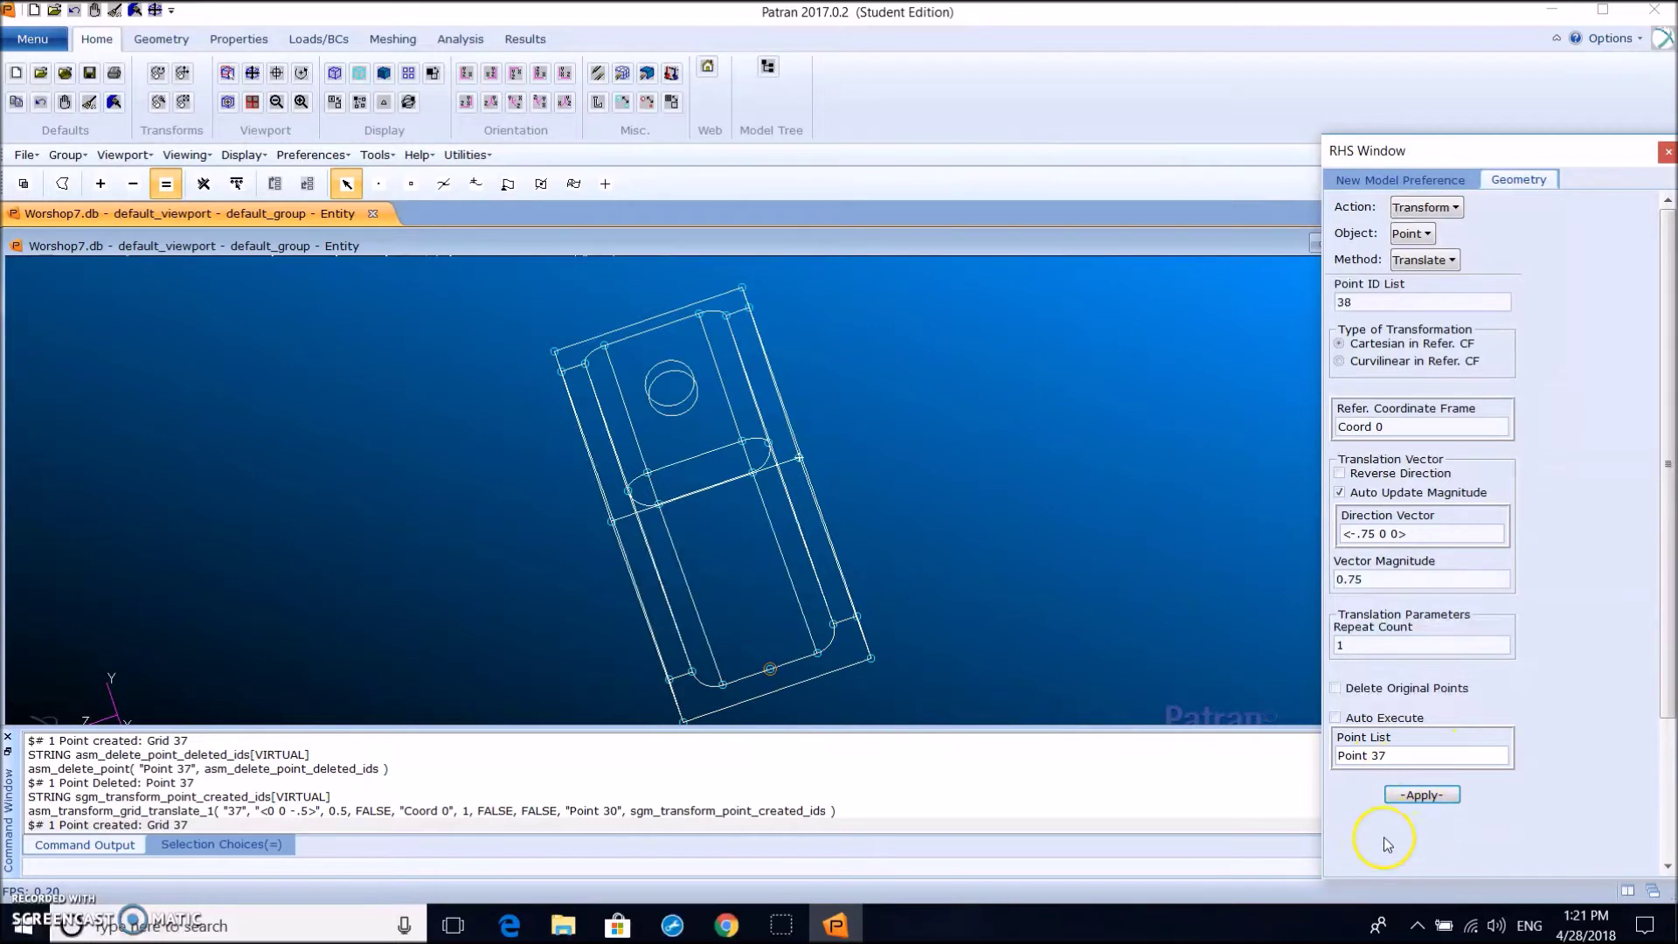
click(1415, 795)
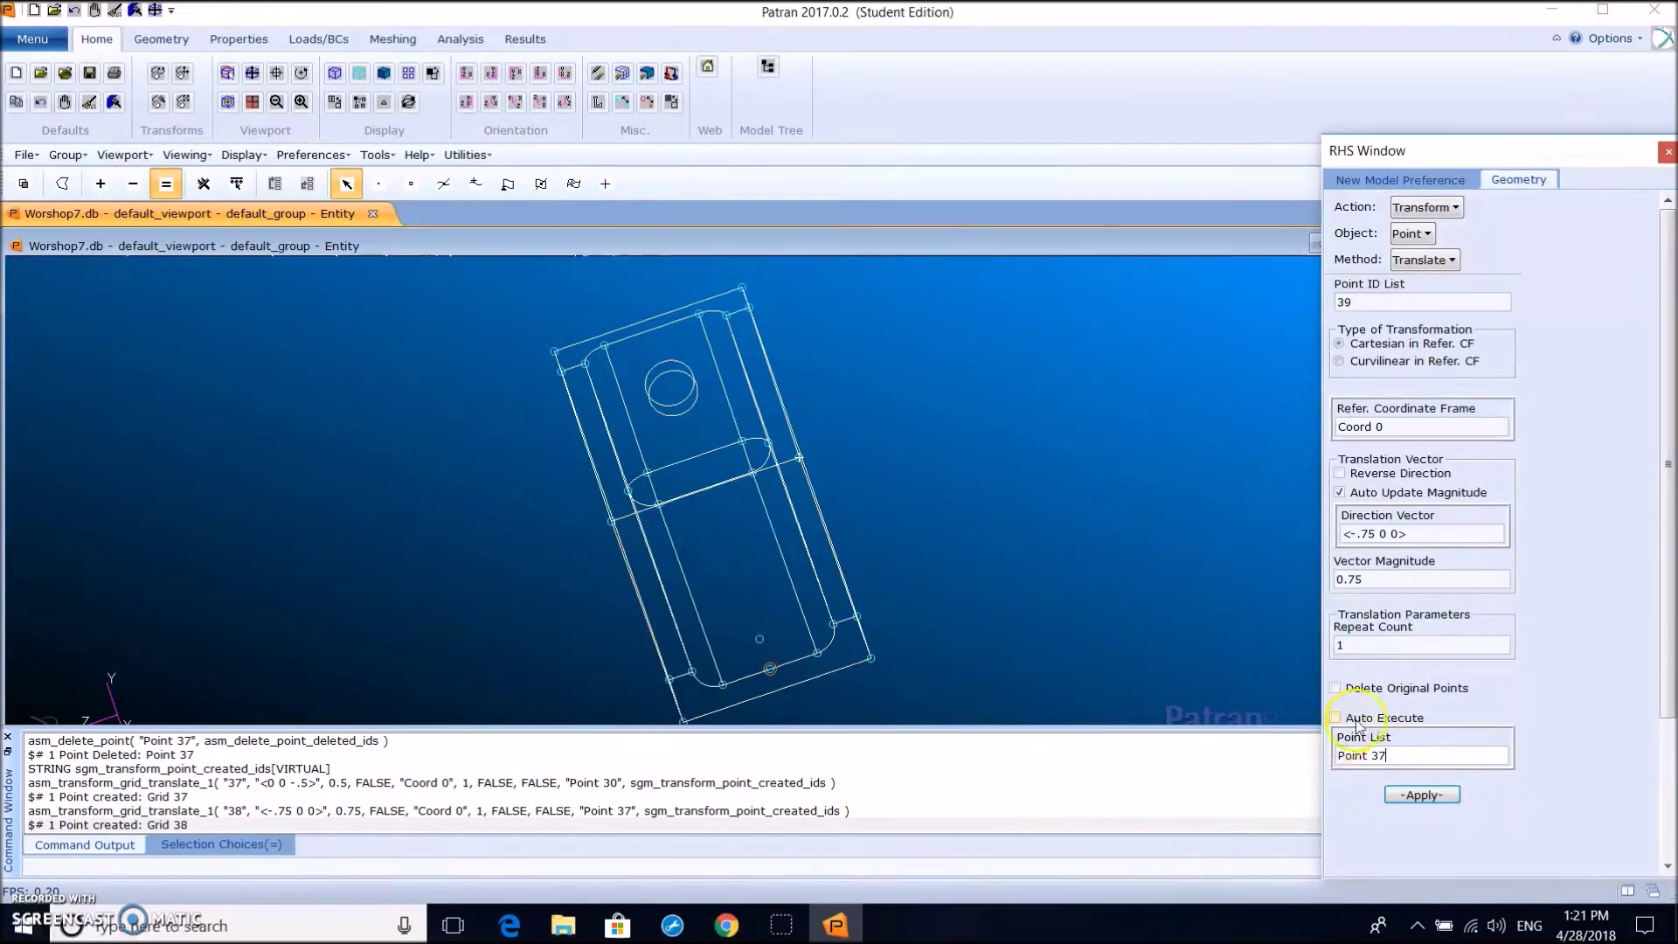
Translate the floor point, Point 38, by <-1.5 0 0> with a repeat count of 2 to create two more floor points
click(1401, 535)
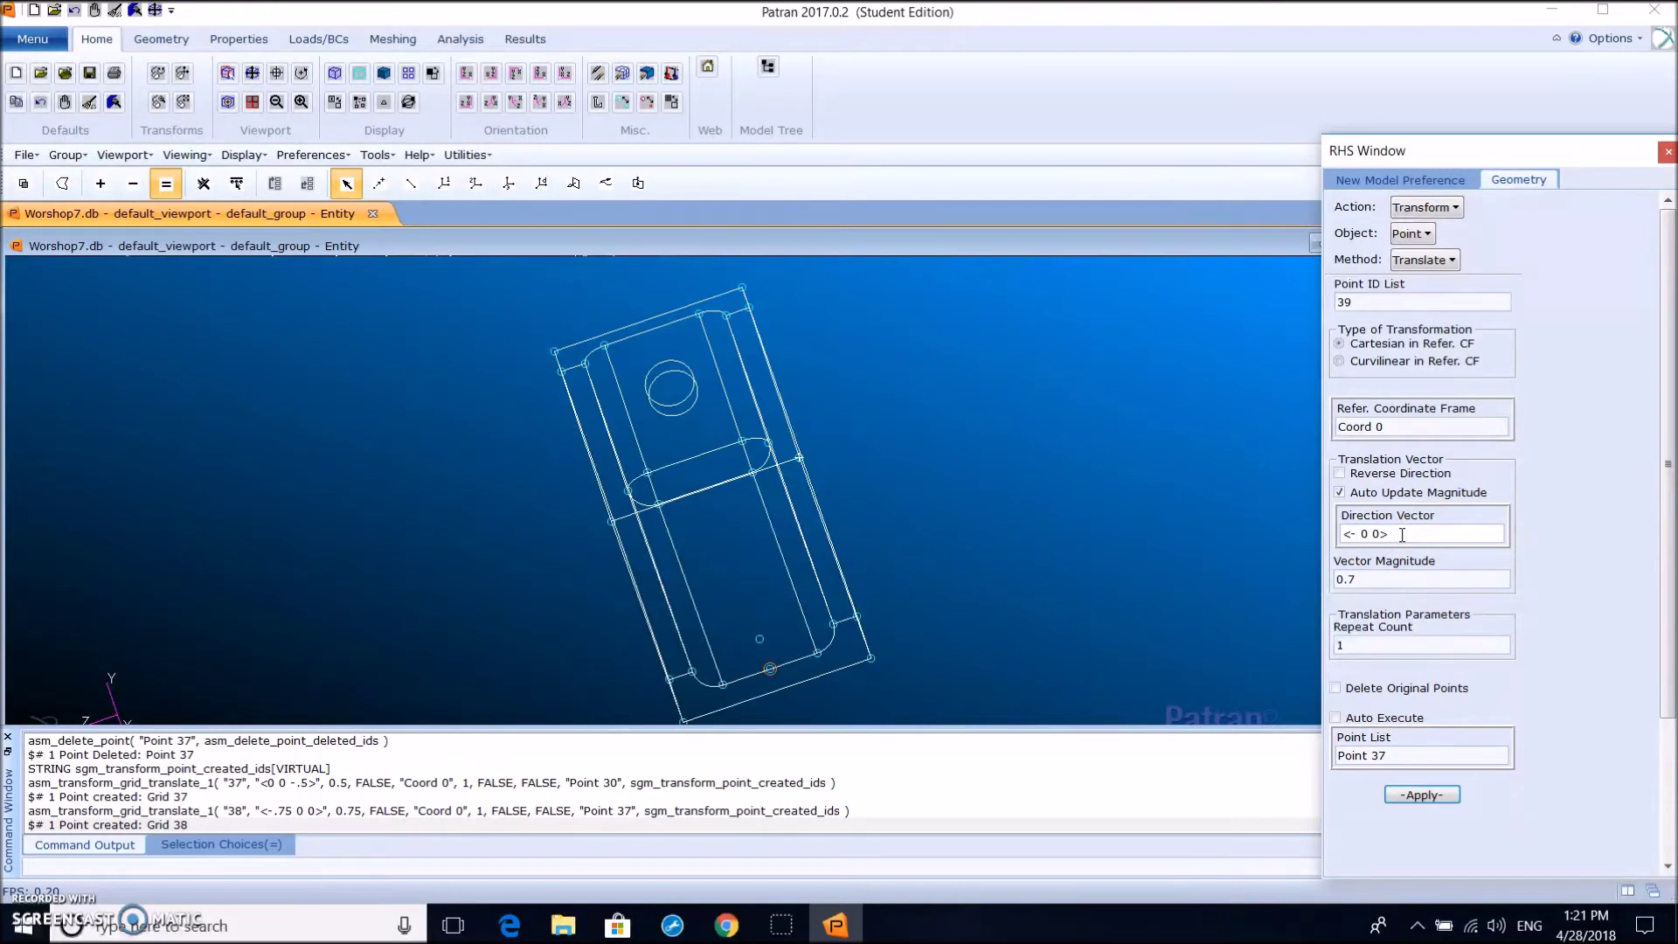
text(1.)
click(1212, 553)
double_click(1345, 645)
click(1402, 751)
click(759, 639)
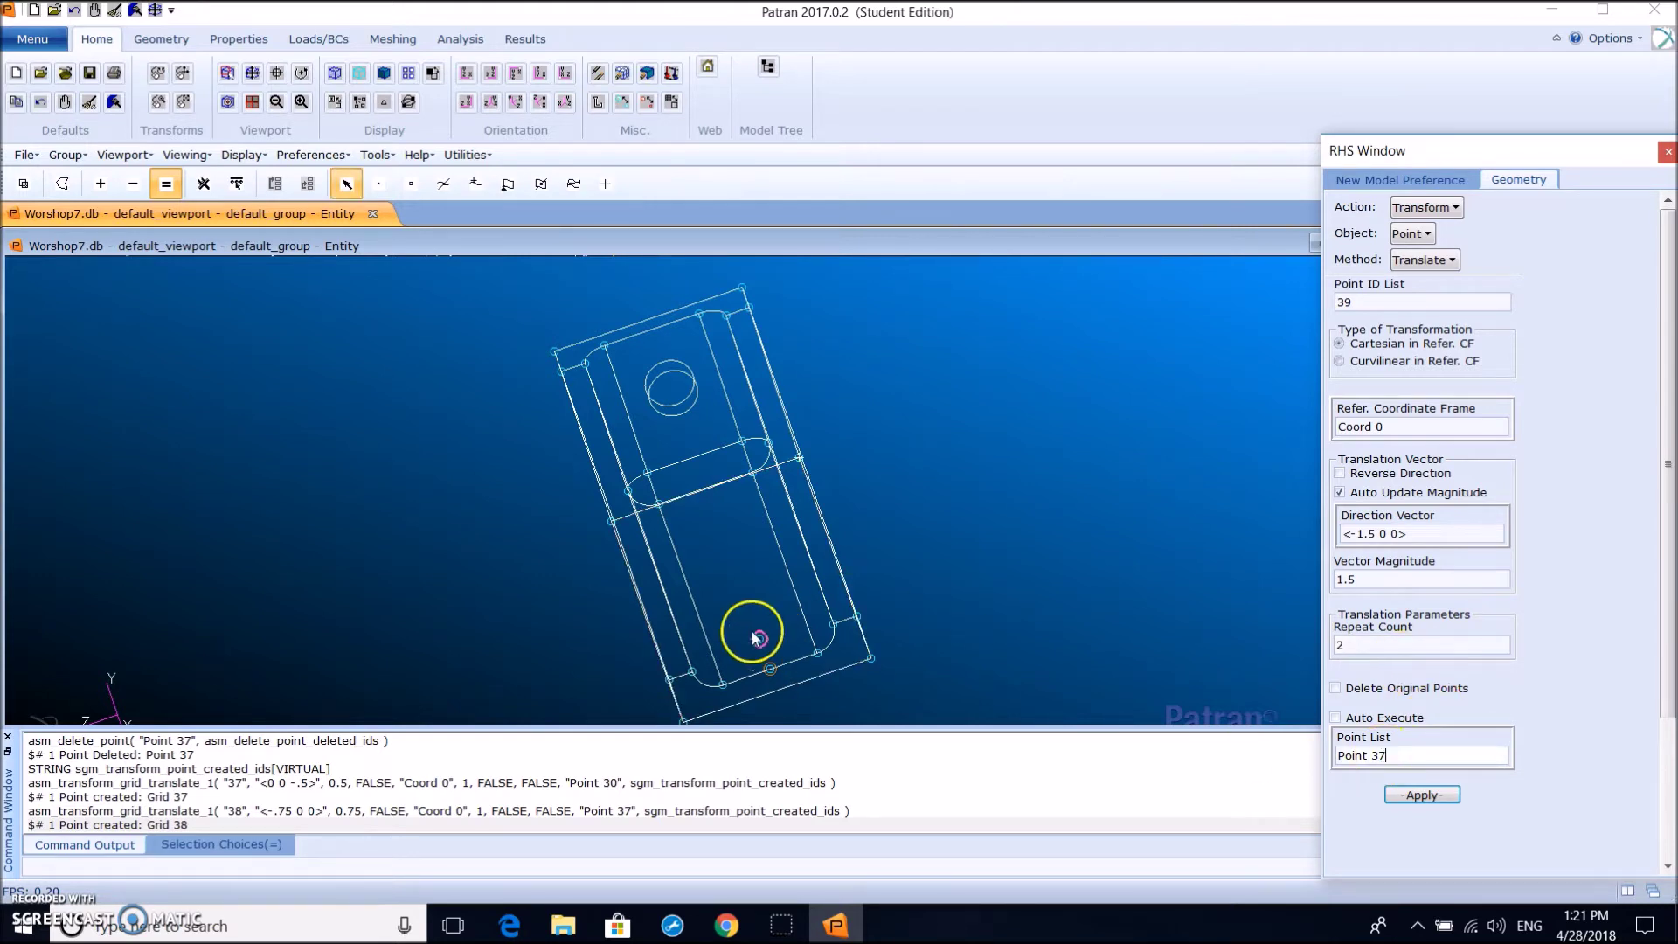
click(1422, 795)
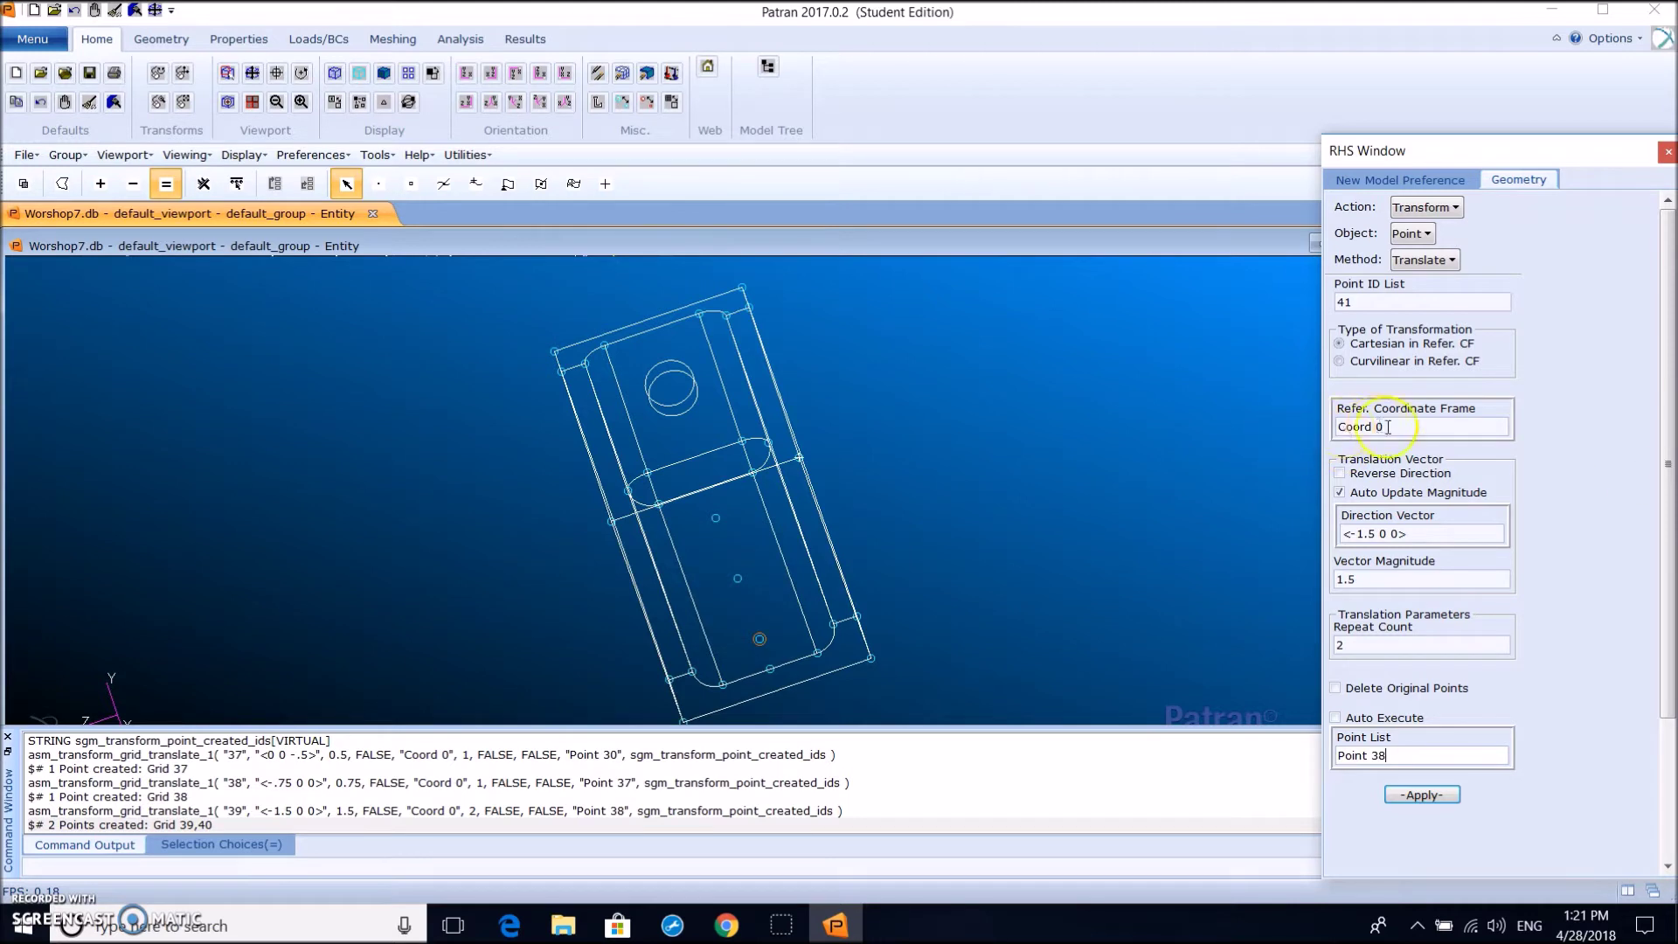
Display the solid smooth-shaded, step through standard orientations and rotate it to view the cavity floor and end-wall hole
right_click(919, 340)
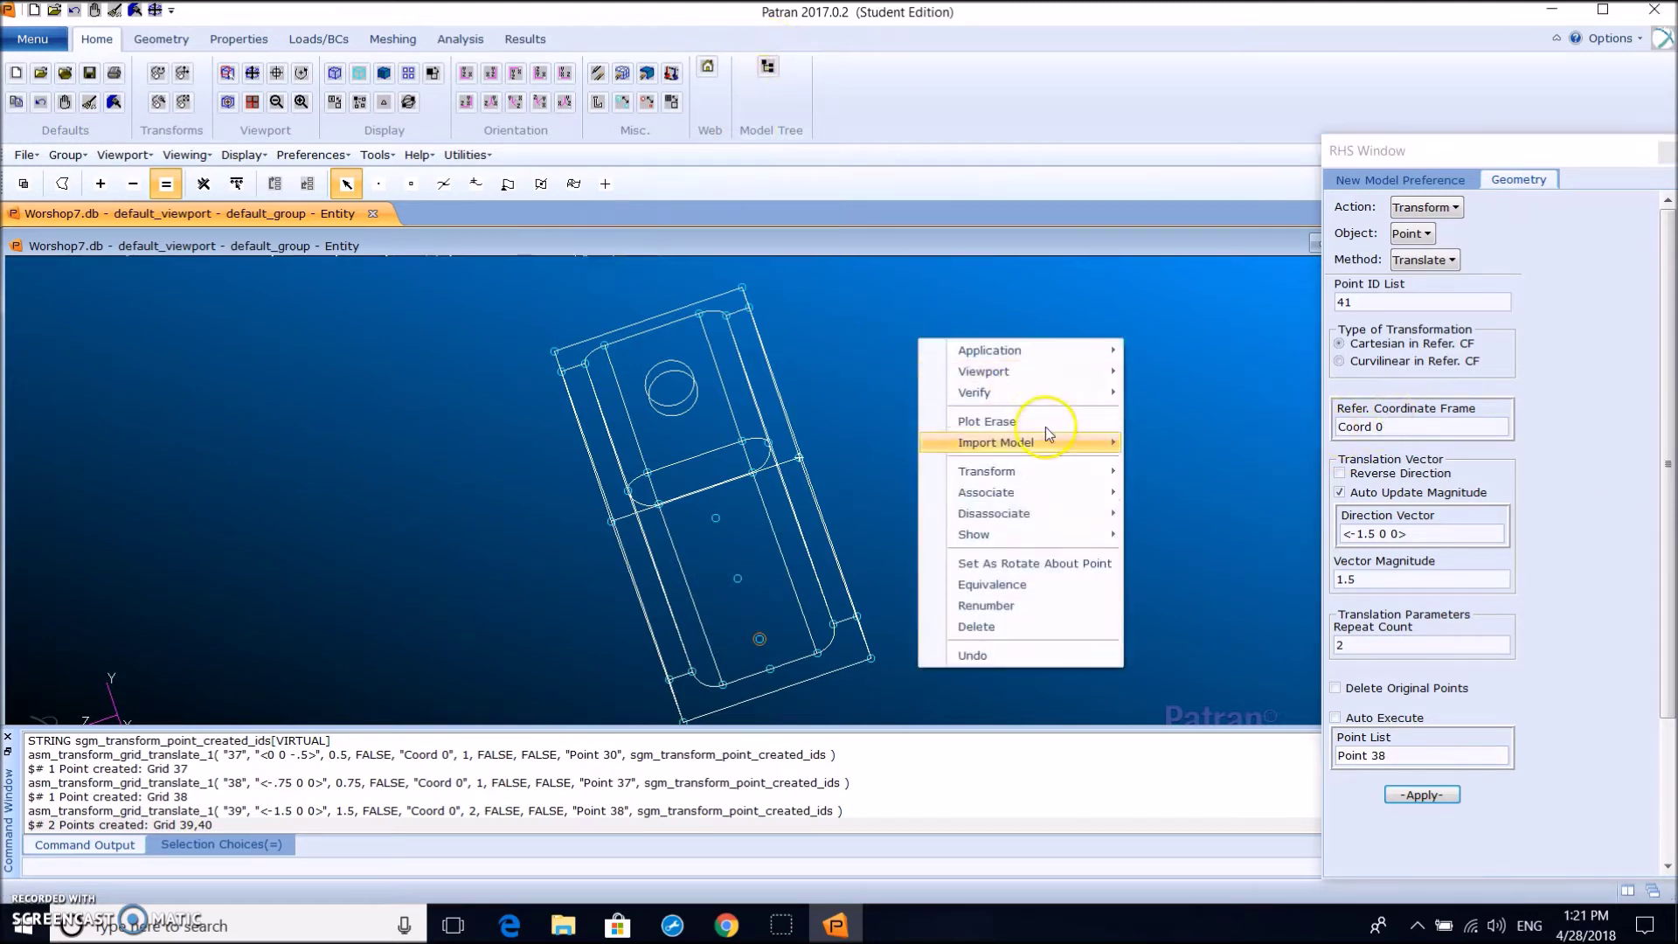
mouse_move(1047, 371)
mouse_move(1232, 376)
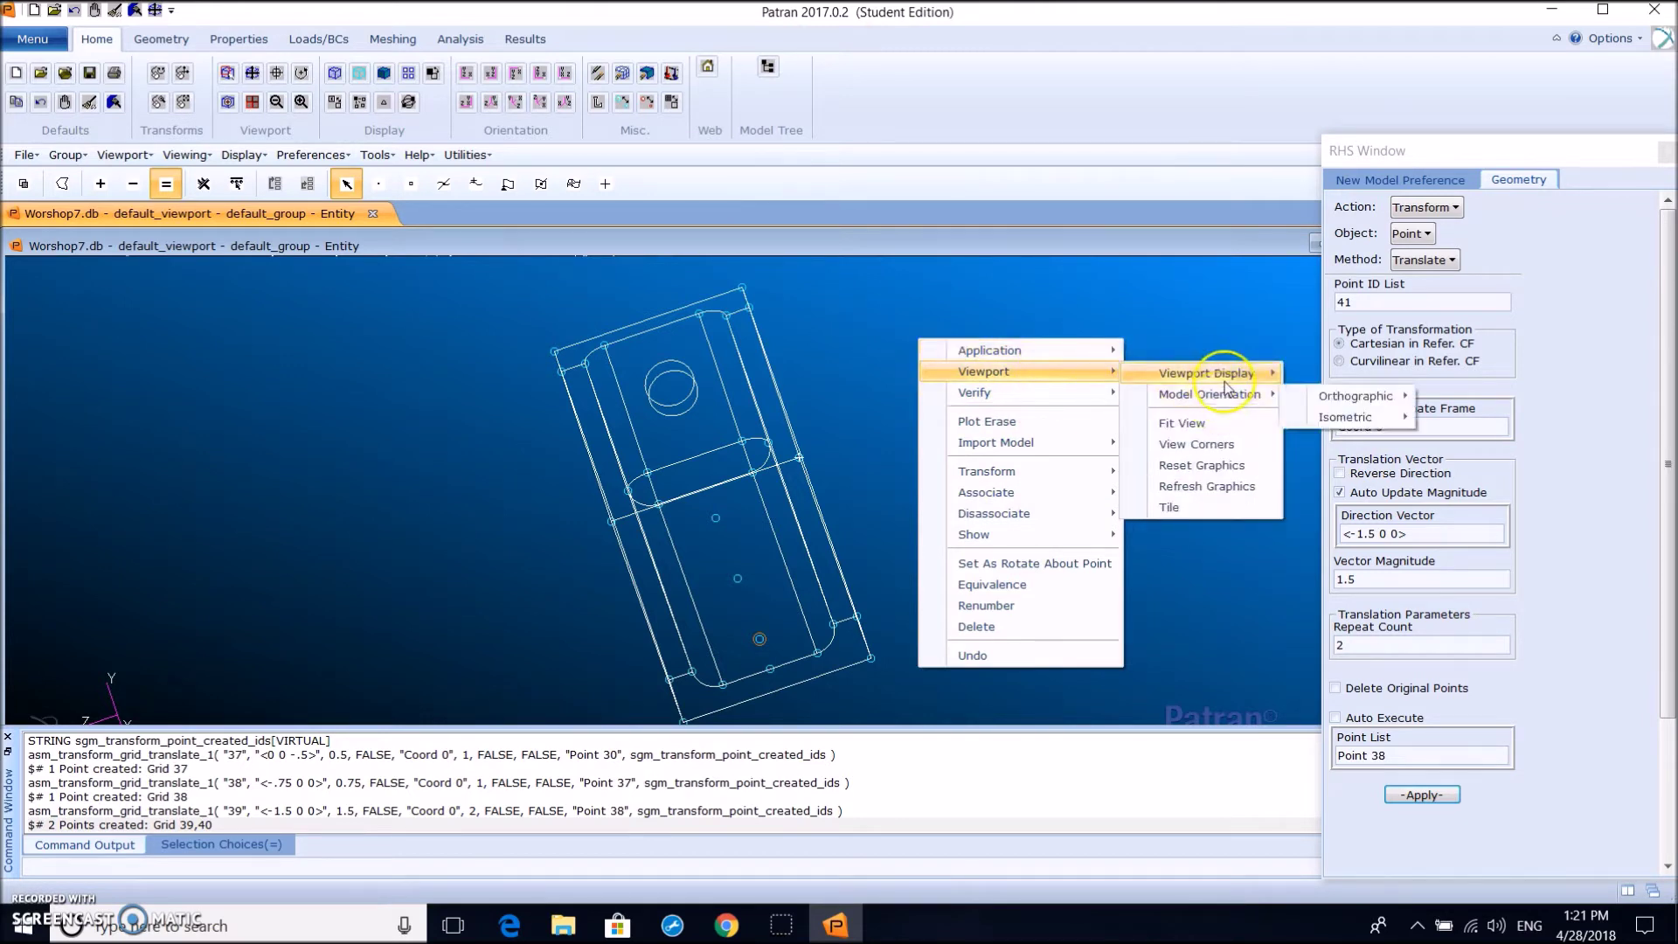
click(1345, 417)
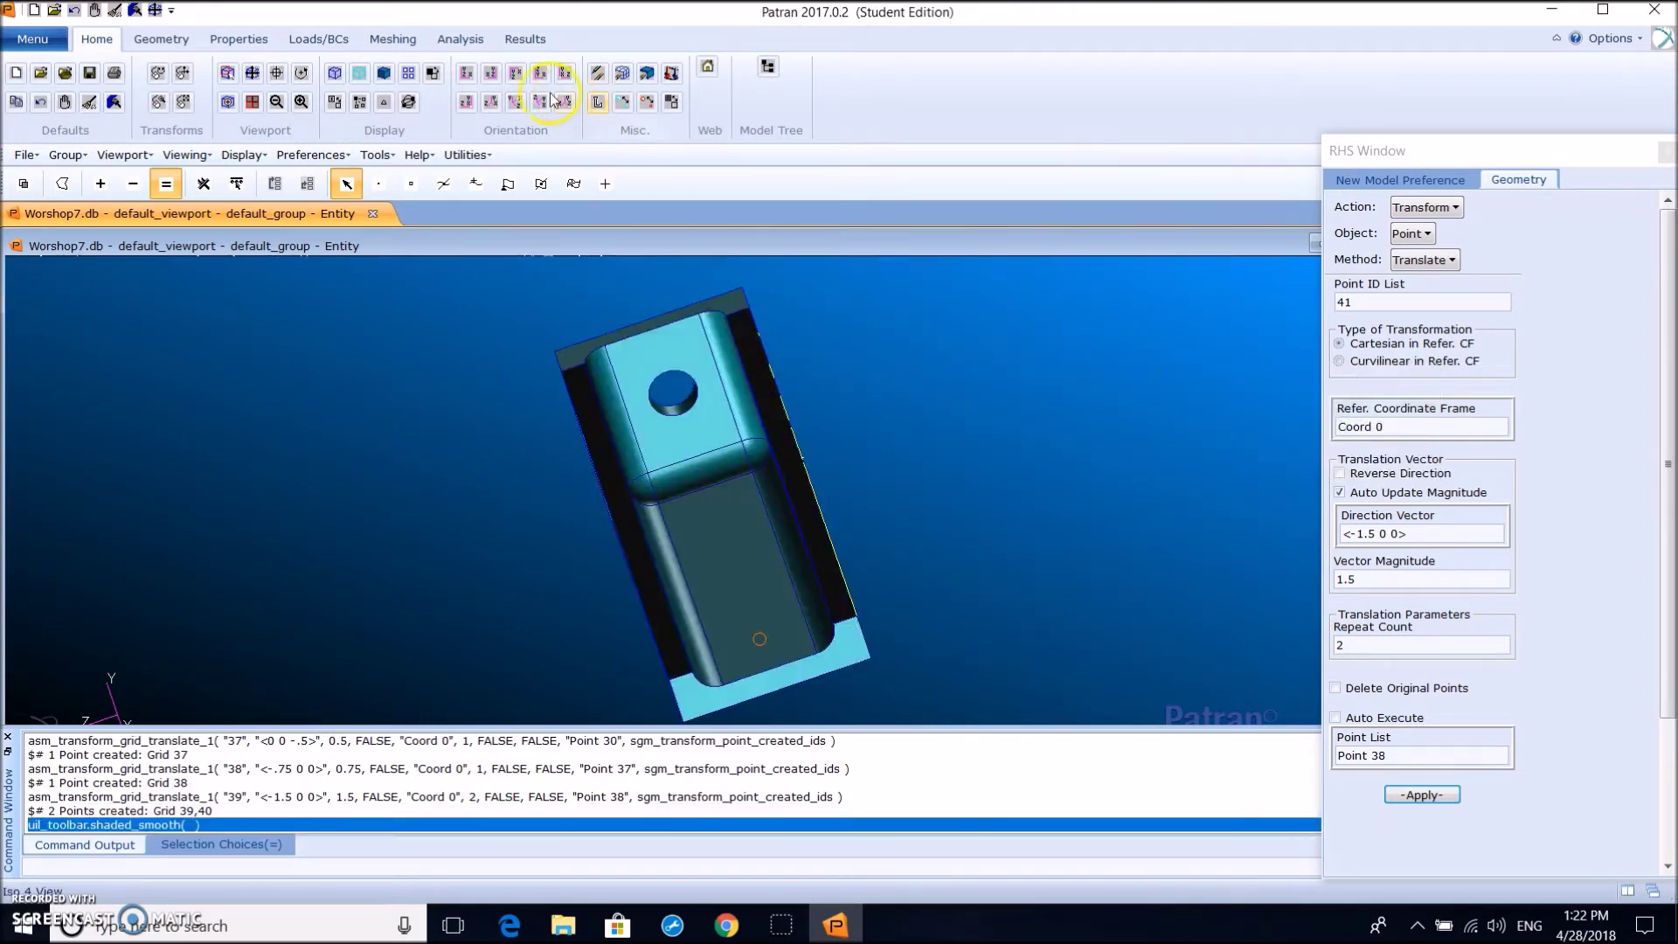
click(490, 72)
click(537, 73)
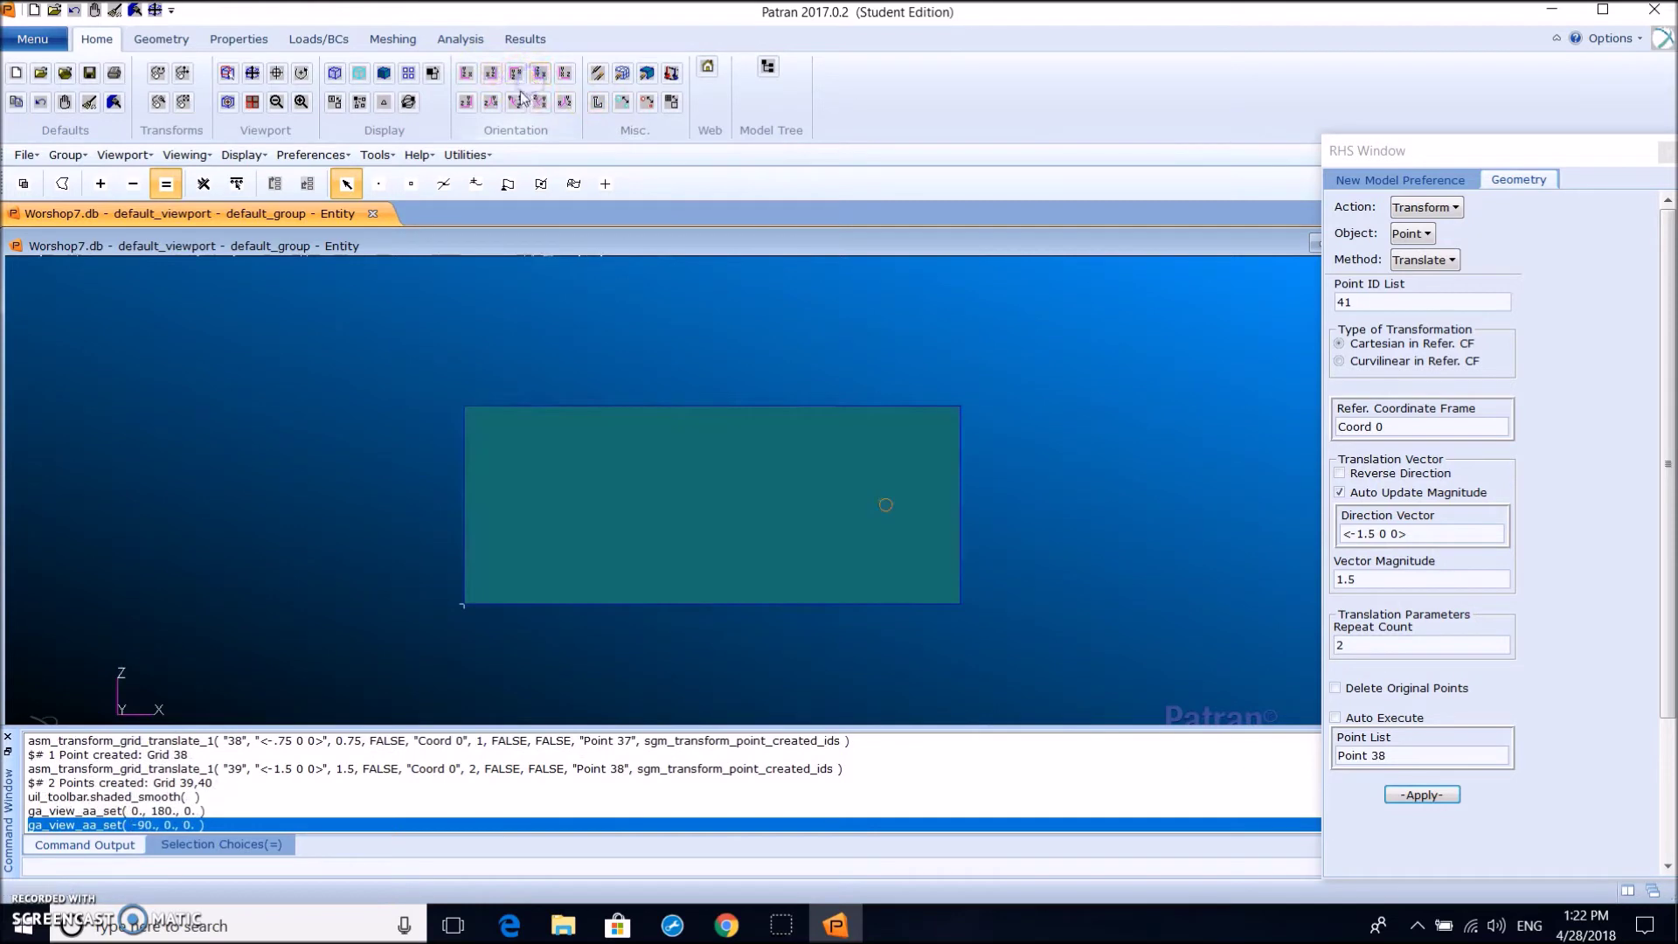
click(516, 102)
click(494, 102)
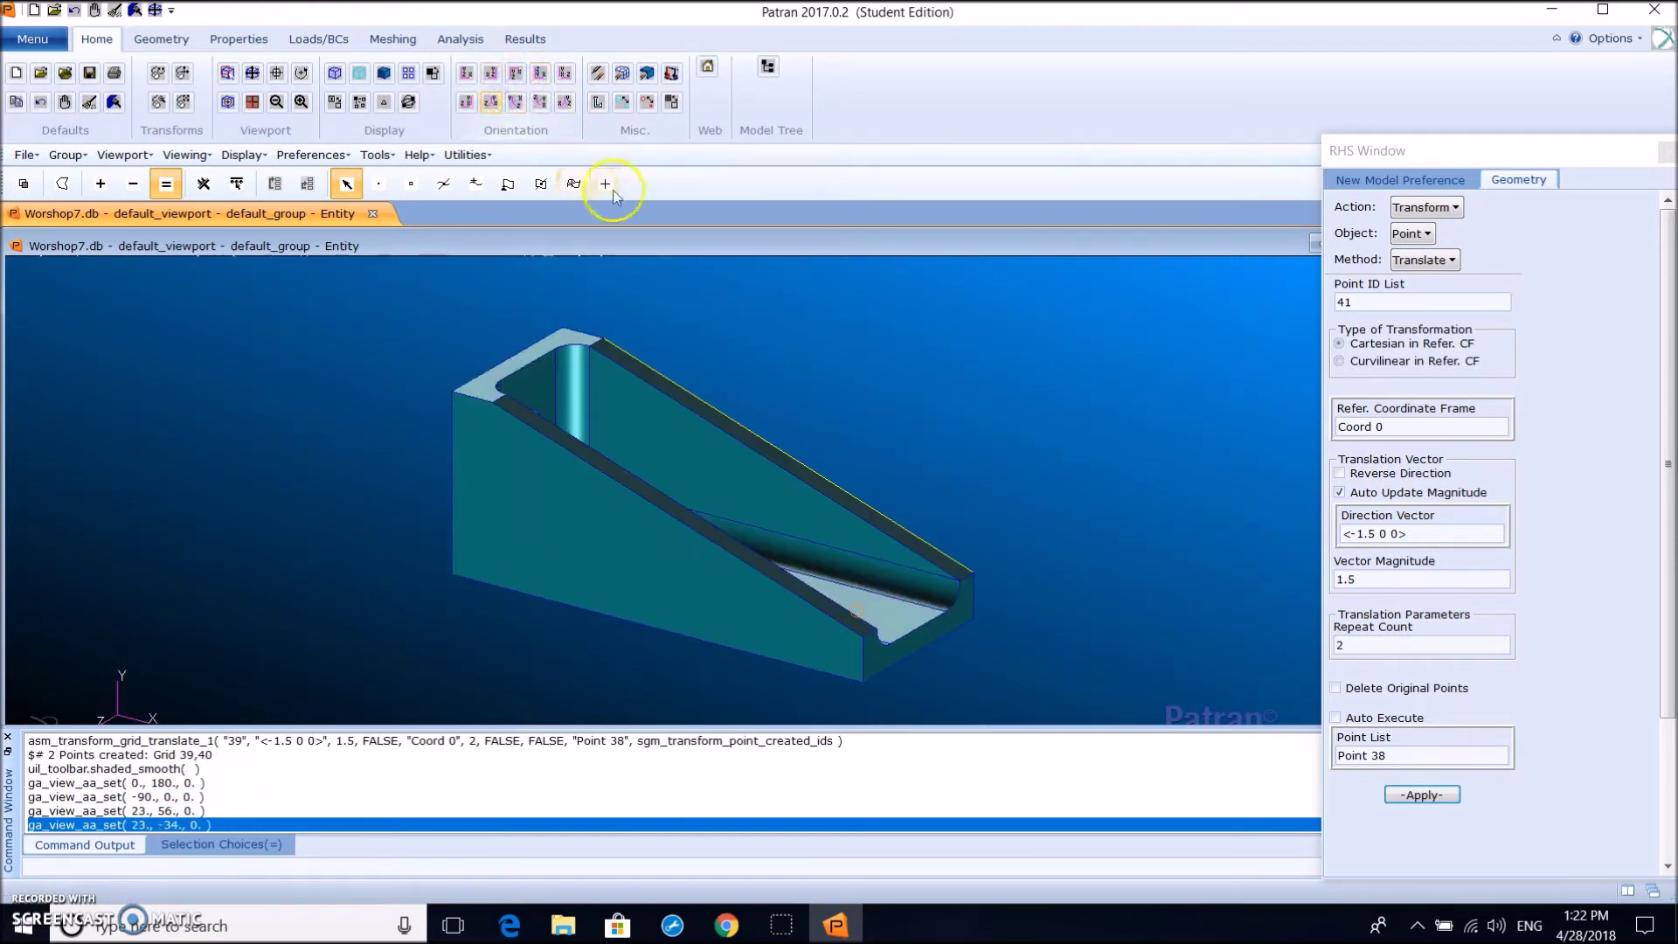
mouse_move(764, 350)
middle_down()
mouse_move(732, 374)
mouse_move(759, 369)
middle_up()
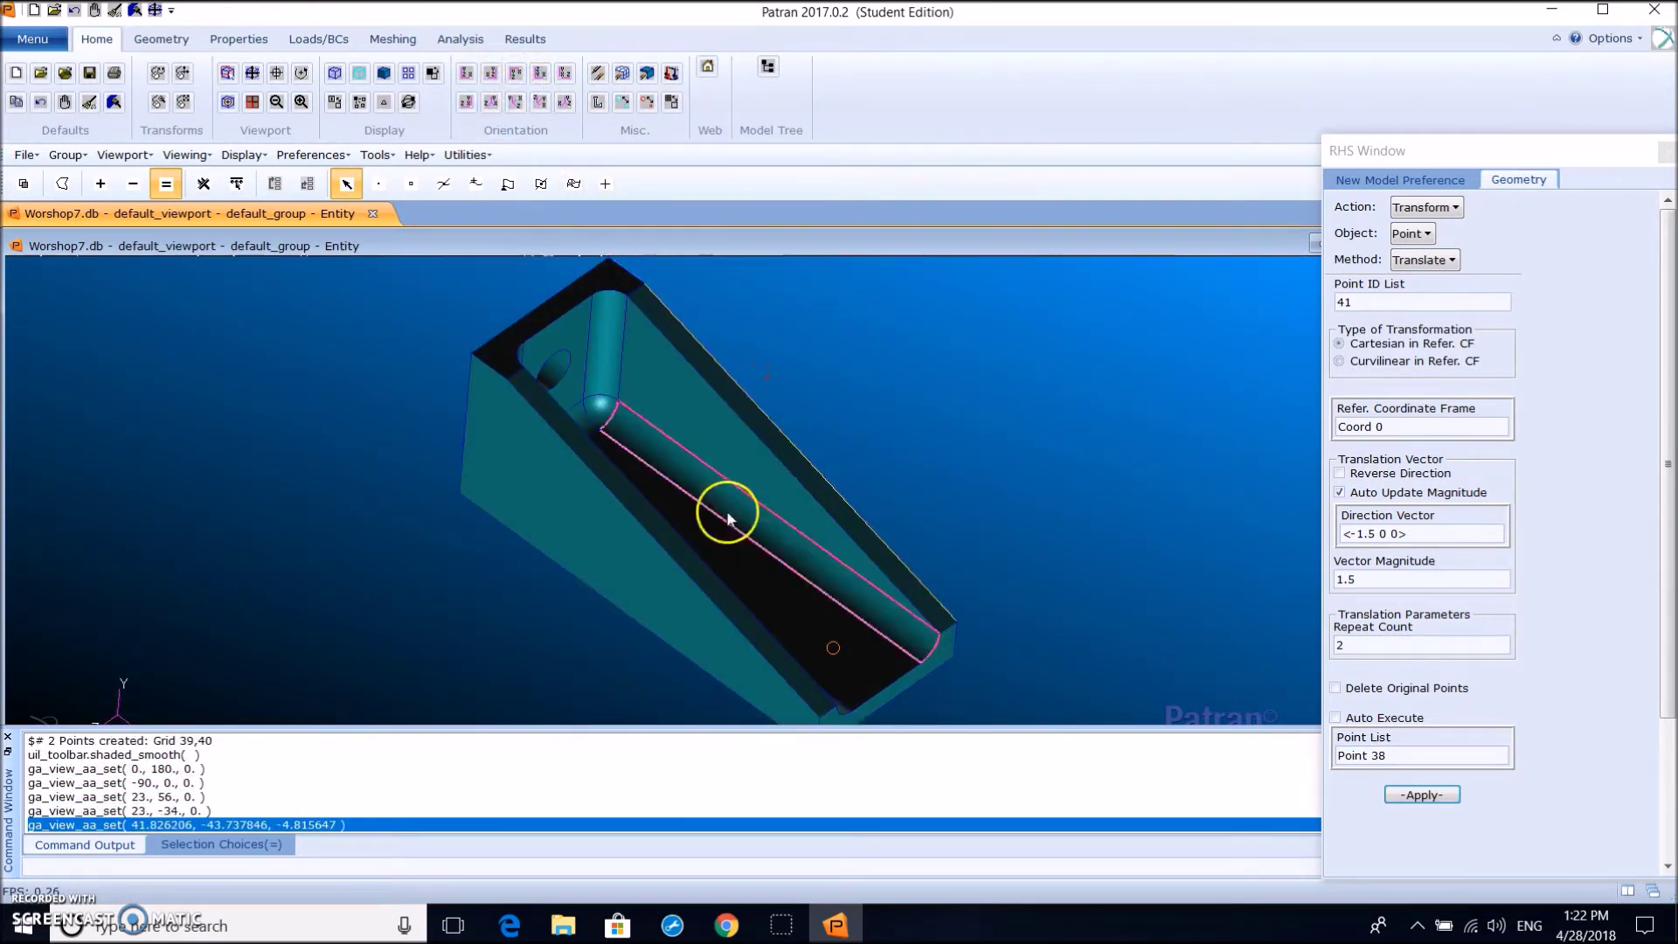
middle_drag(726, 510, 699, 514)
middle_drag(865, 620, 813, 643)
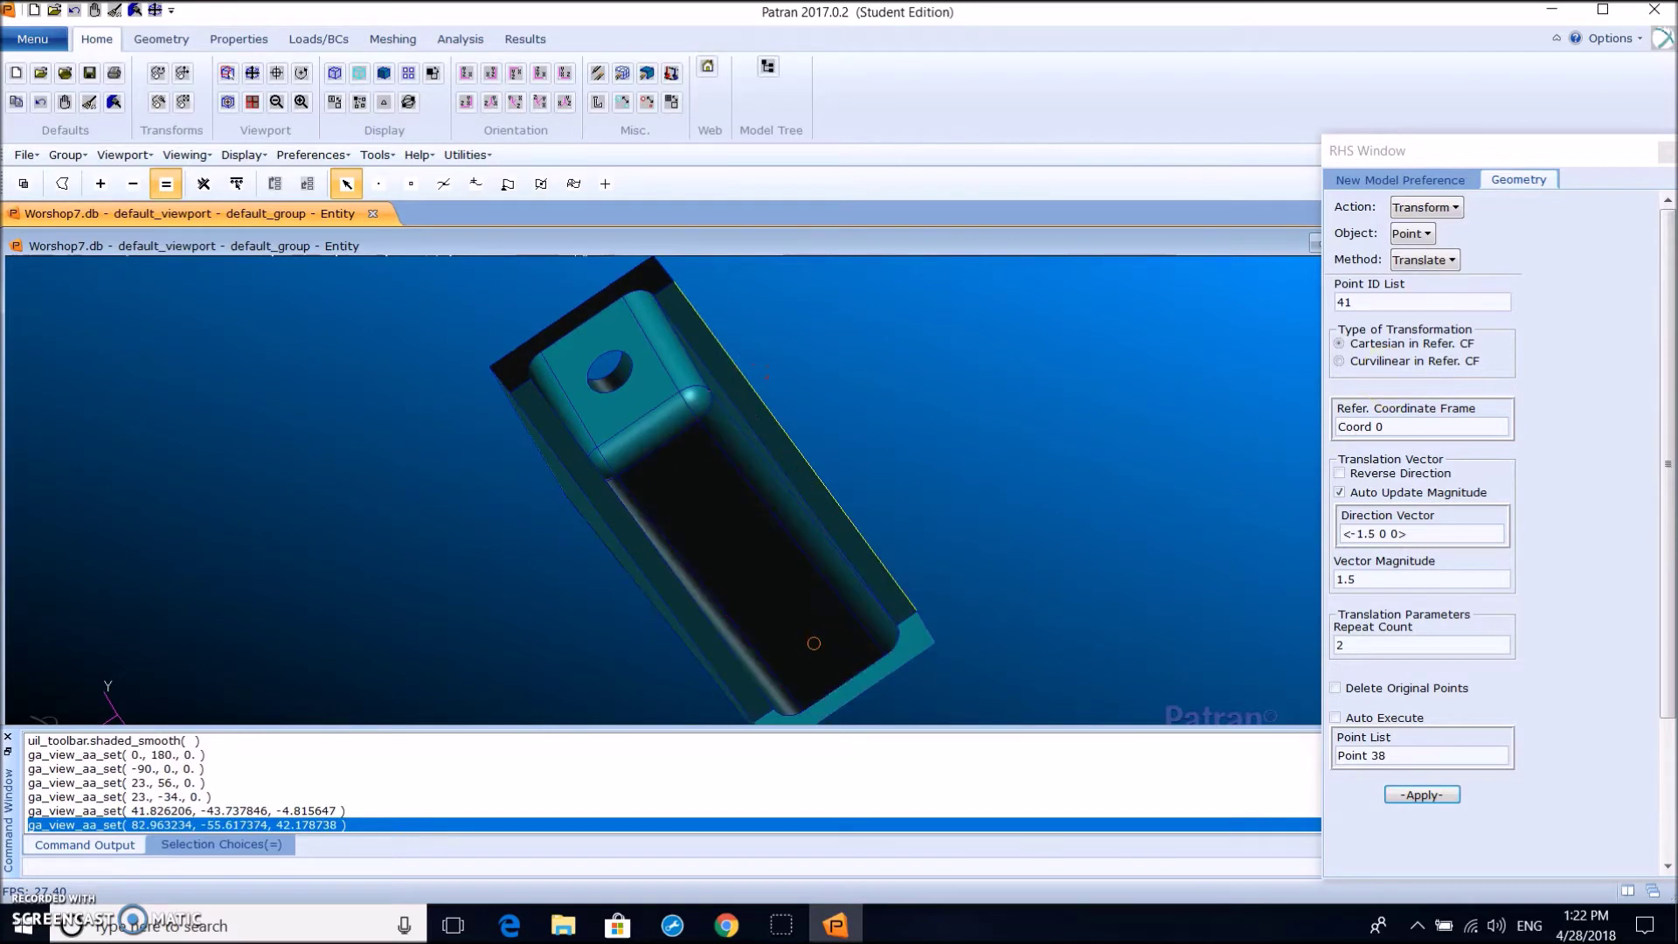
Return to creating a solid cylinder primitive and set its height to -1 and radius to .125
click(1430, 214)
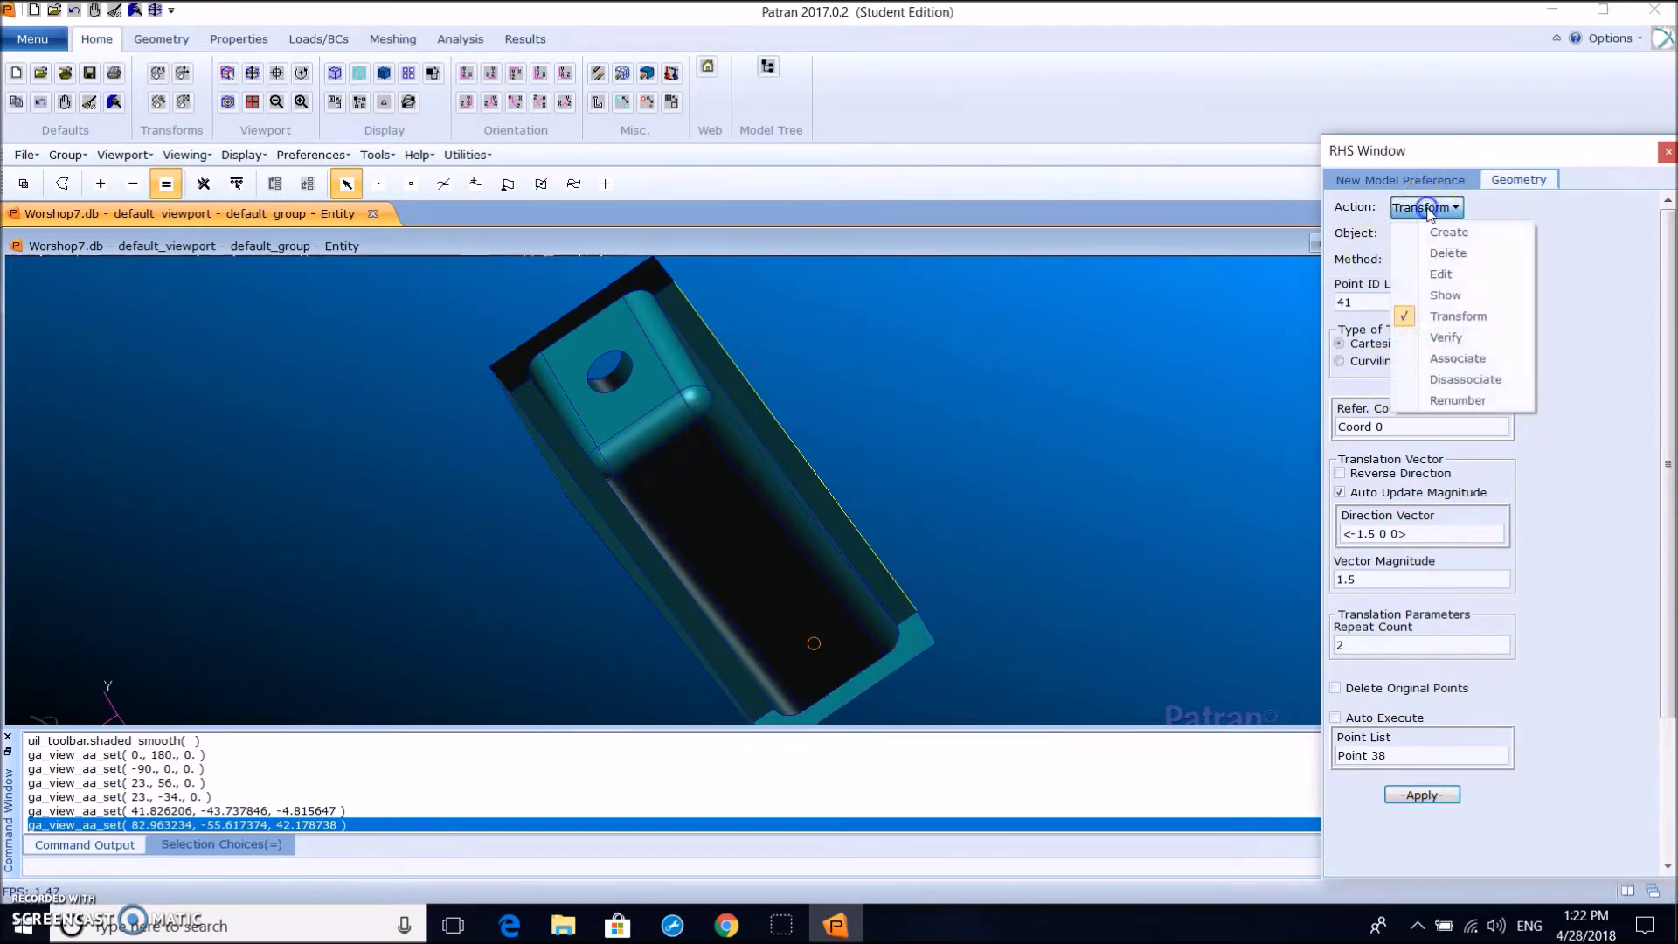
click(1435, 228)
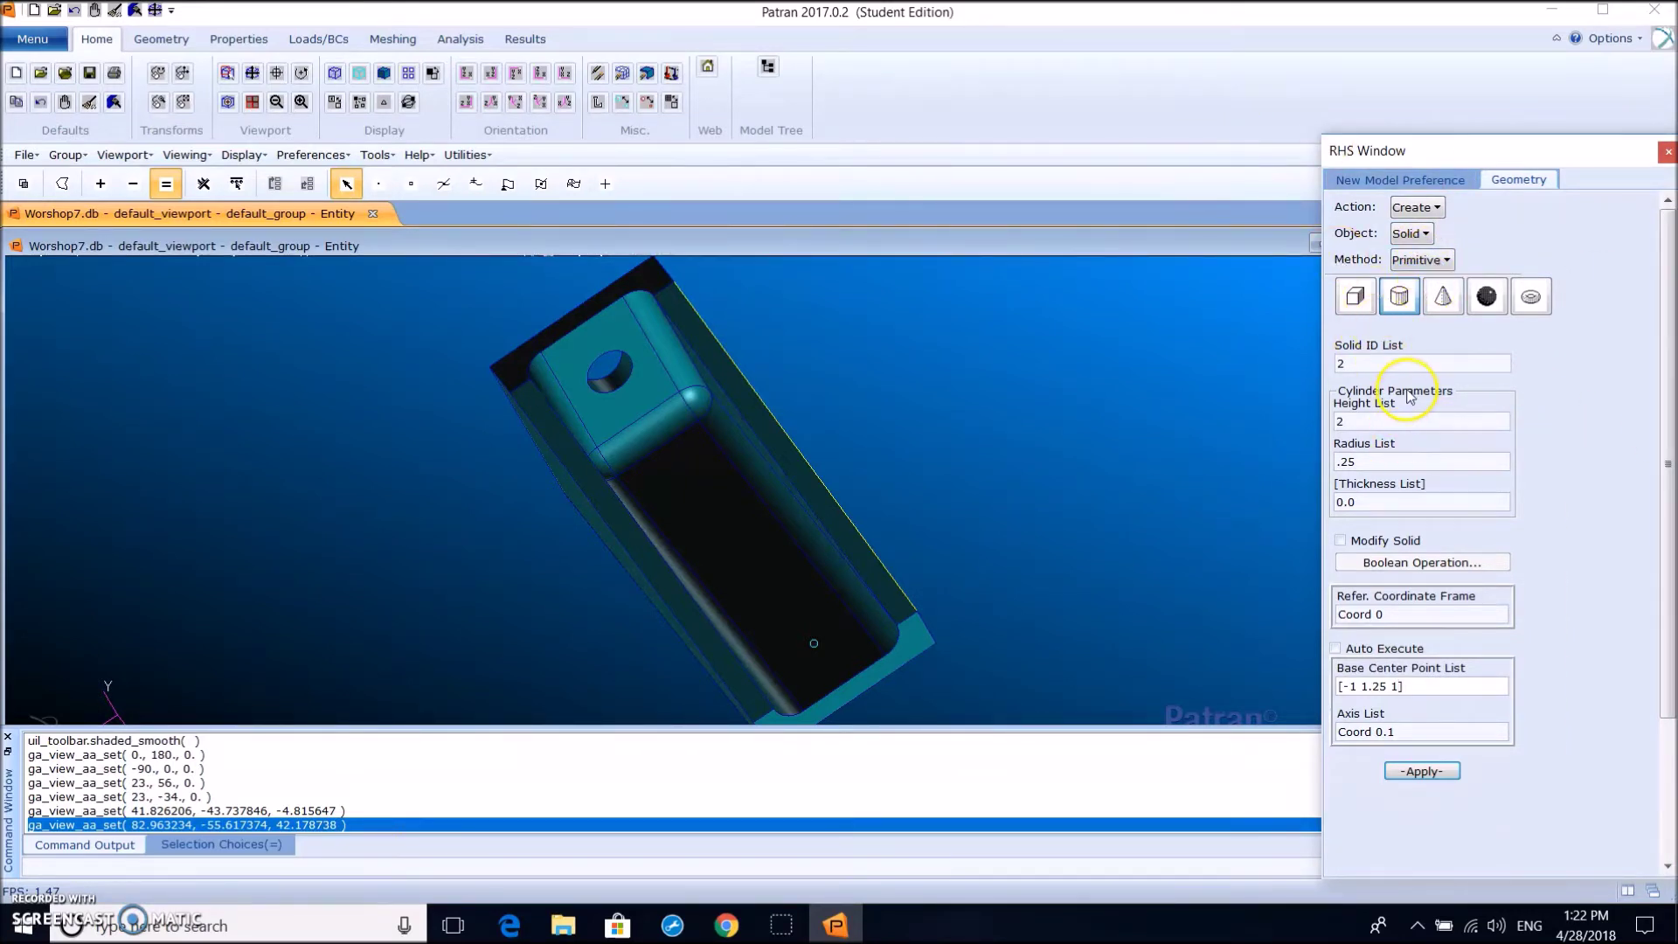
click(1327, 428)
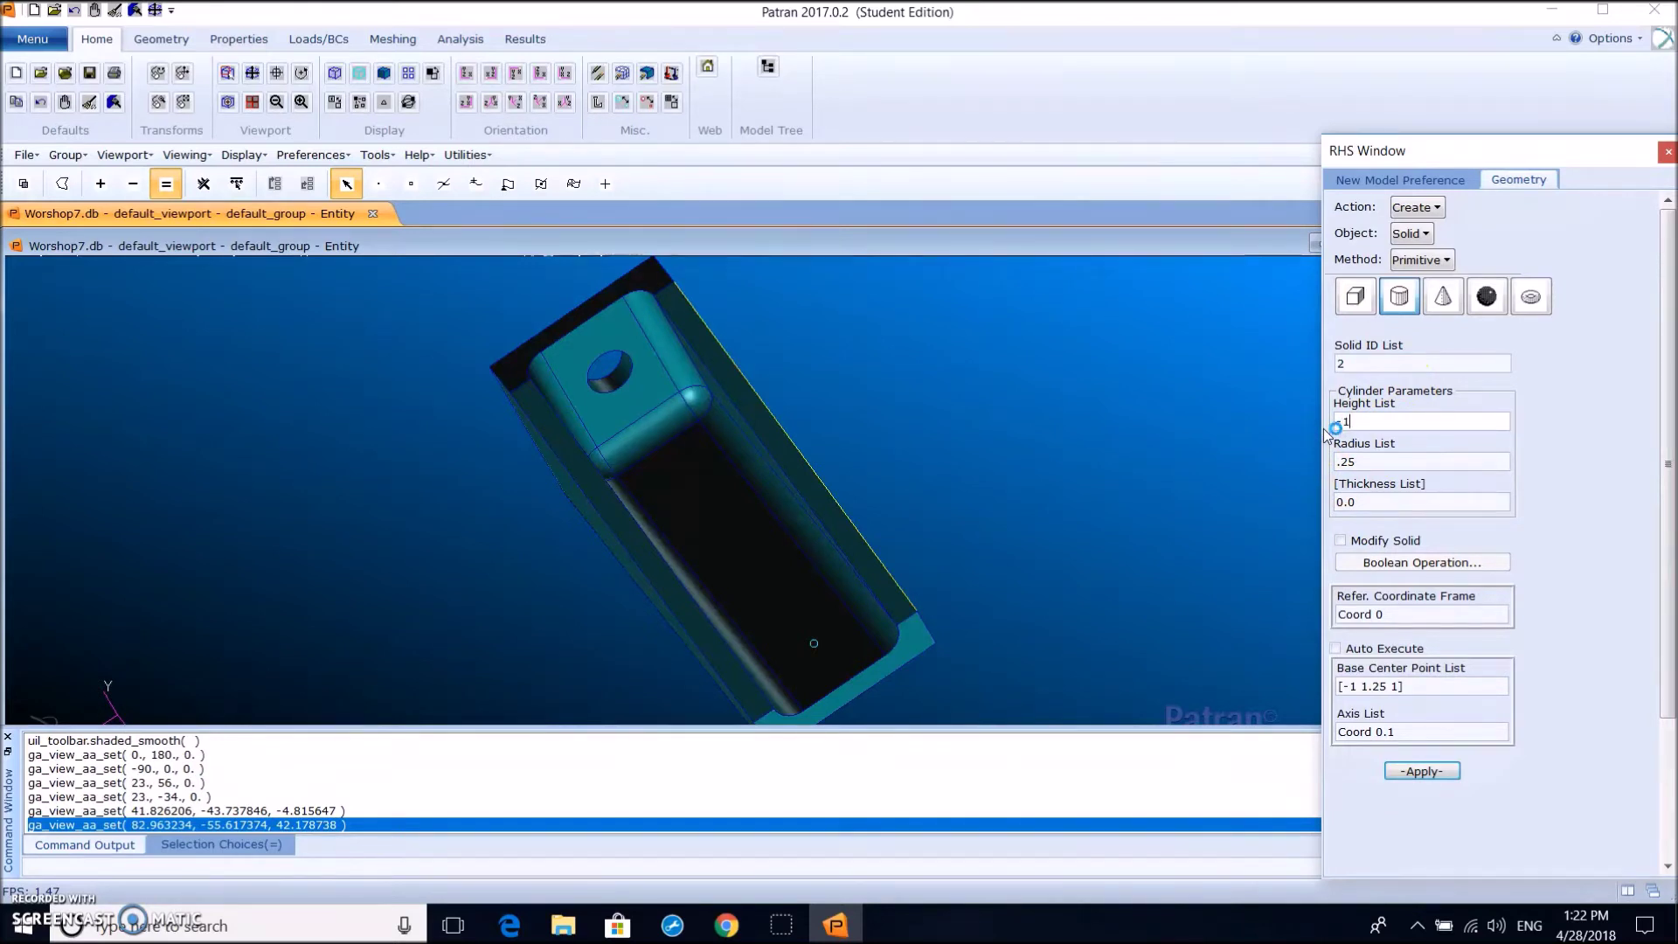
click(1375, 460)
key(BackSpace)
key(BackSpace)
key(BackSpace)
key(BackSpace)
click(1413, 501)
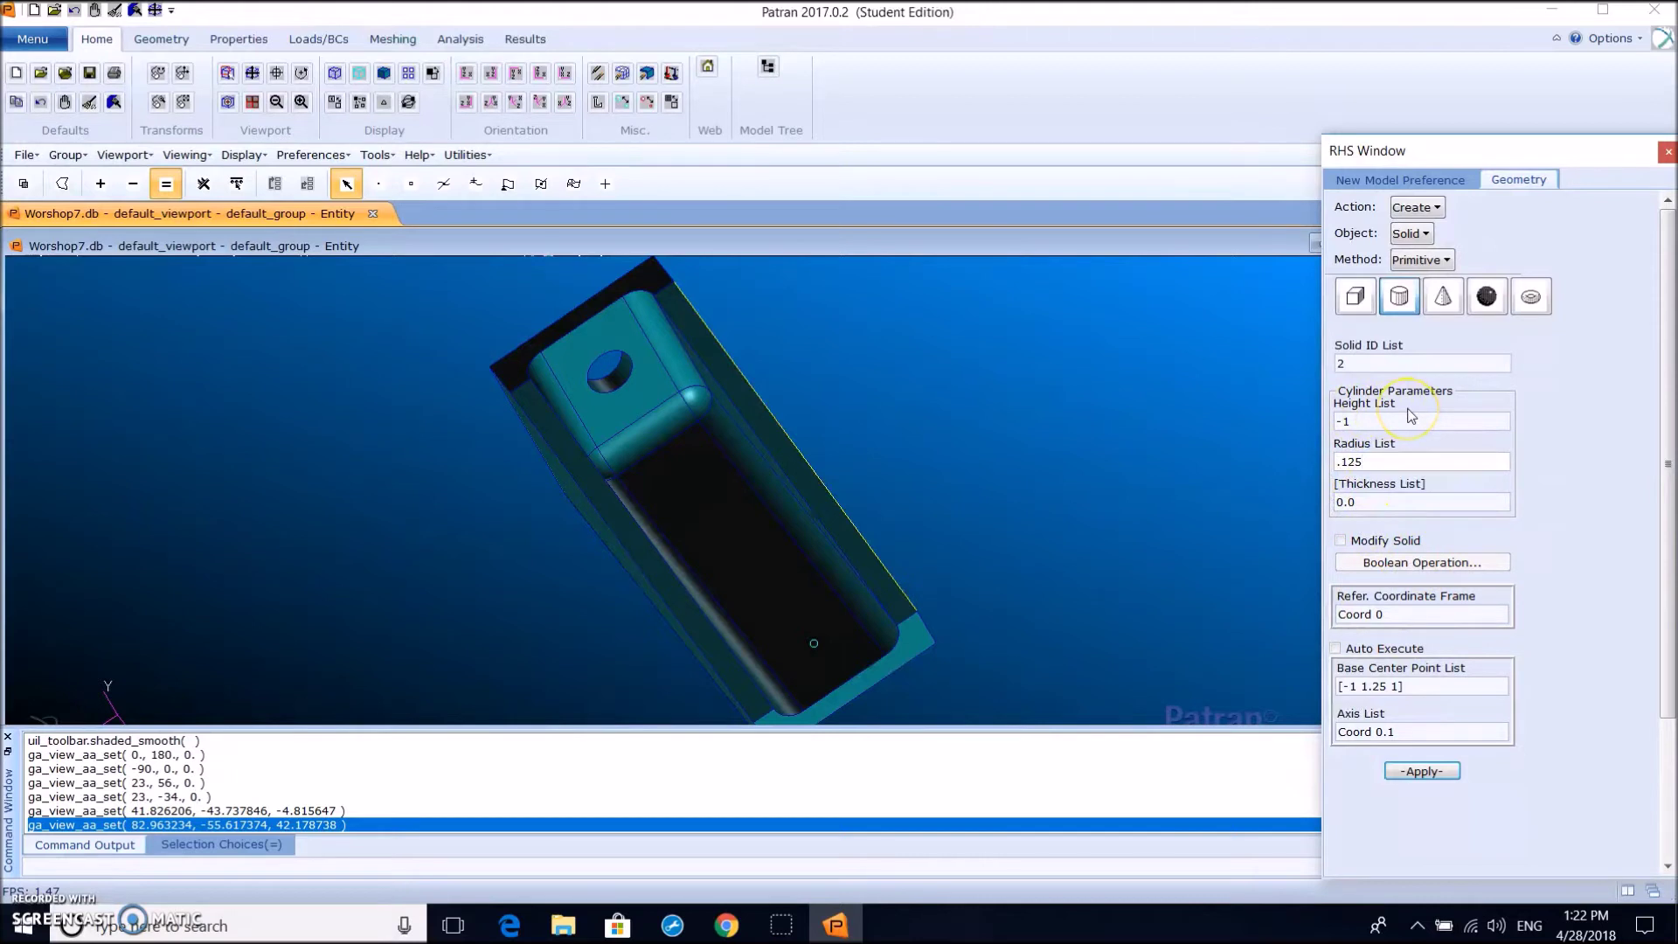
Create three solid cylinders based at the cavity-floor points, Point 38:40, along axis Coord 0.2
click(1359, 678)
drag(1404, 687, 1324, 679)
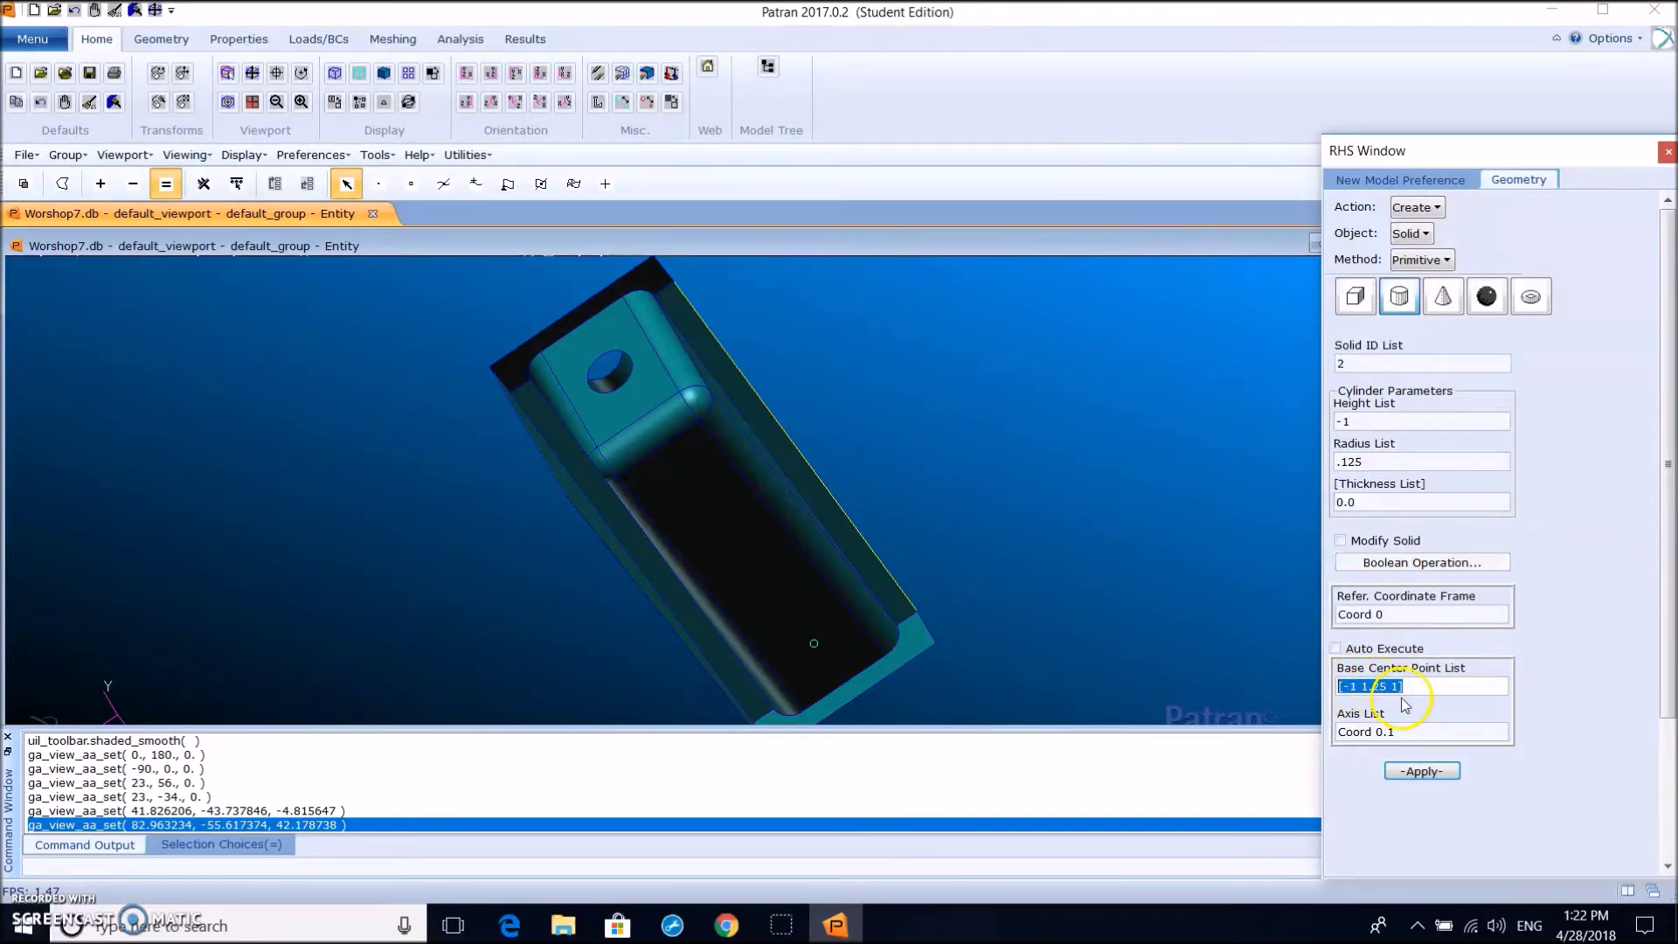
key(Delete)
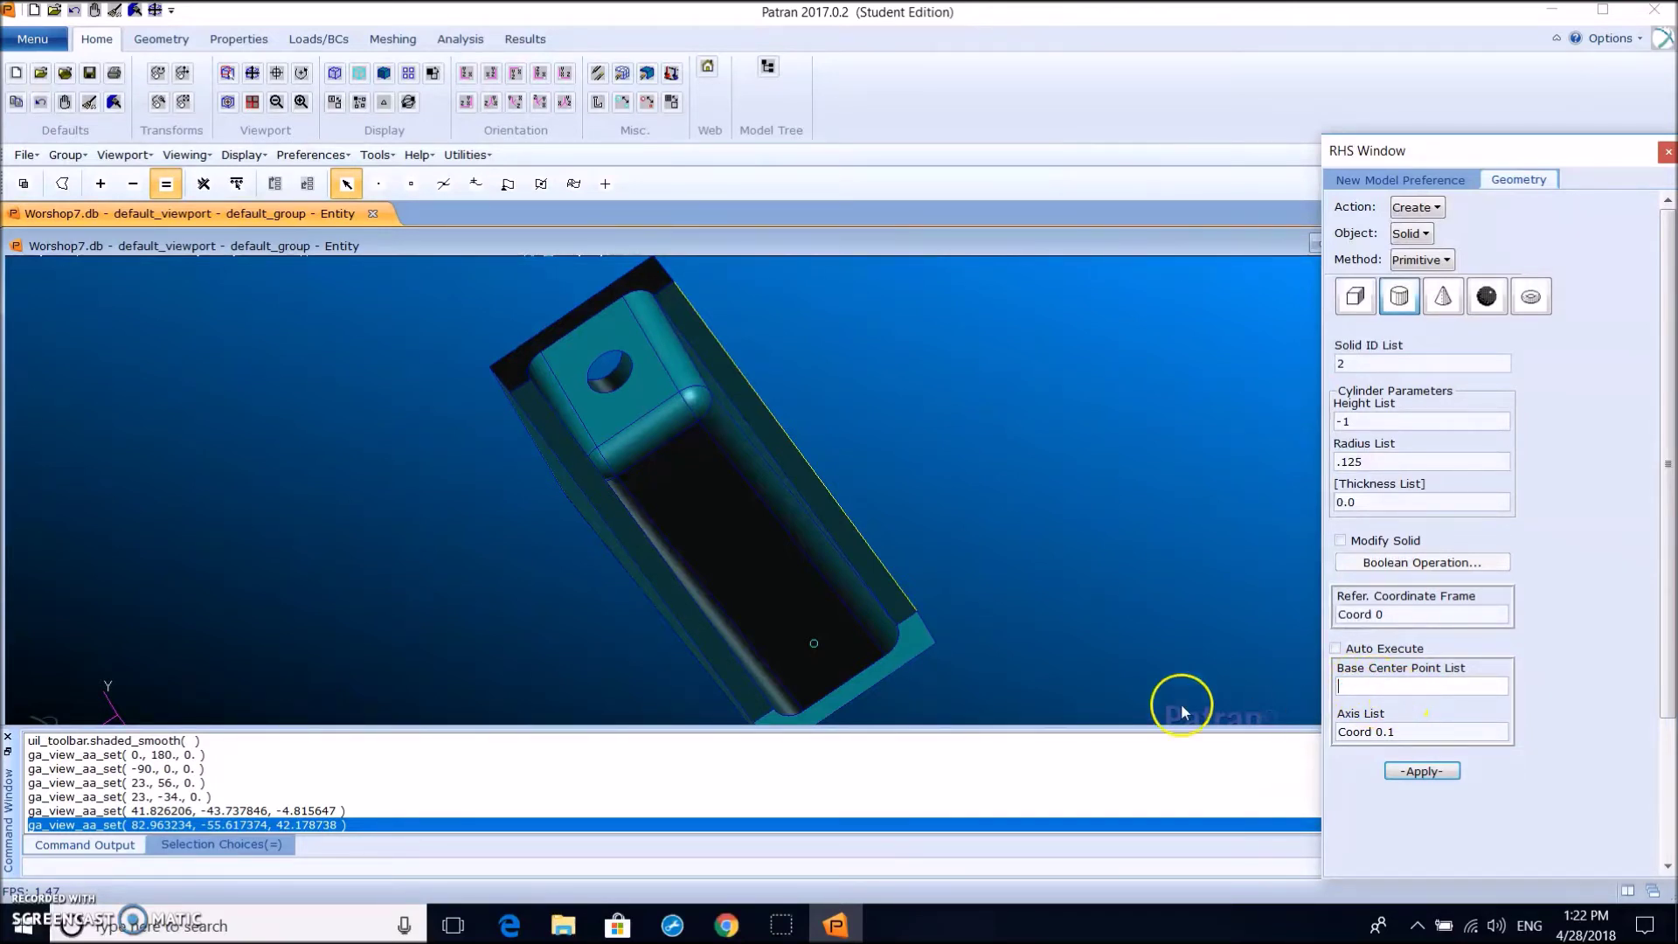
click(812, 645)
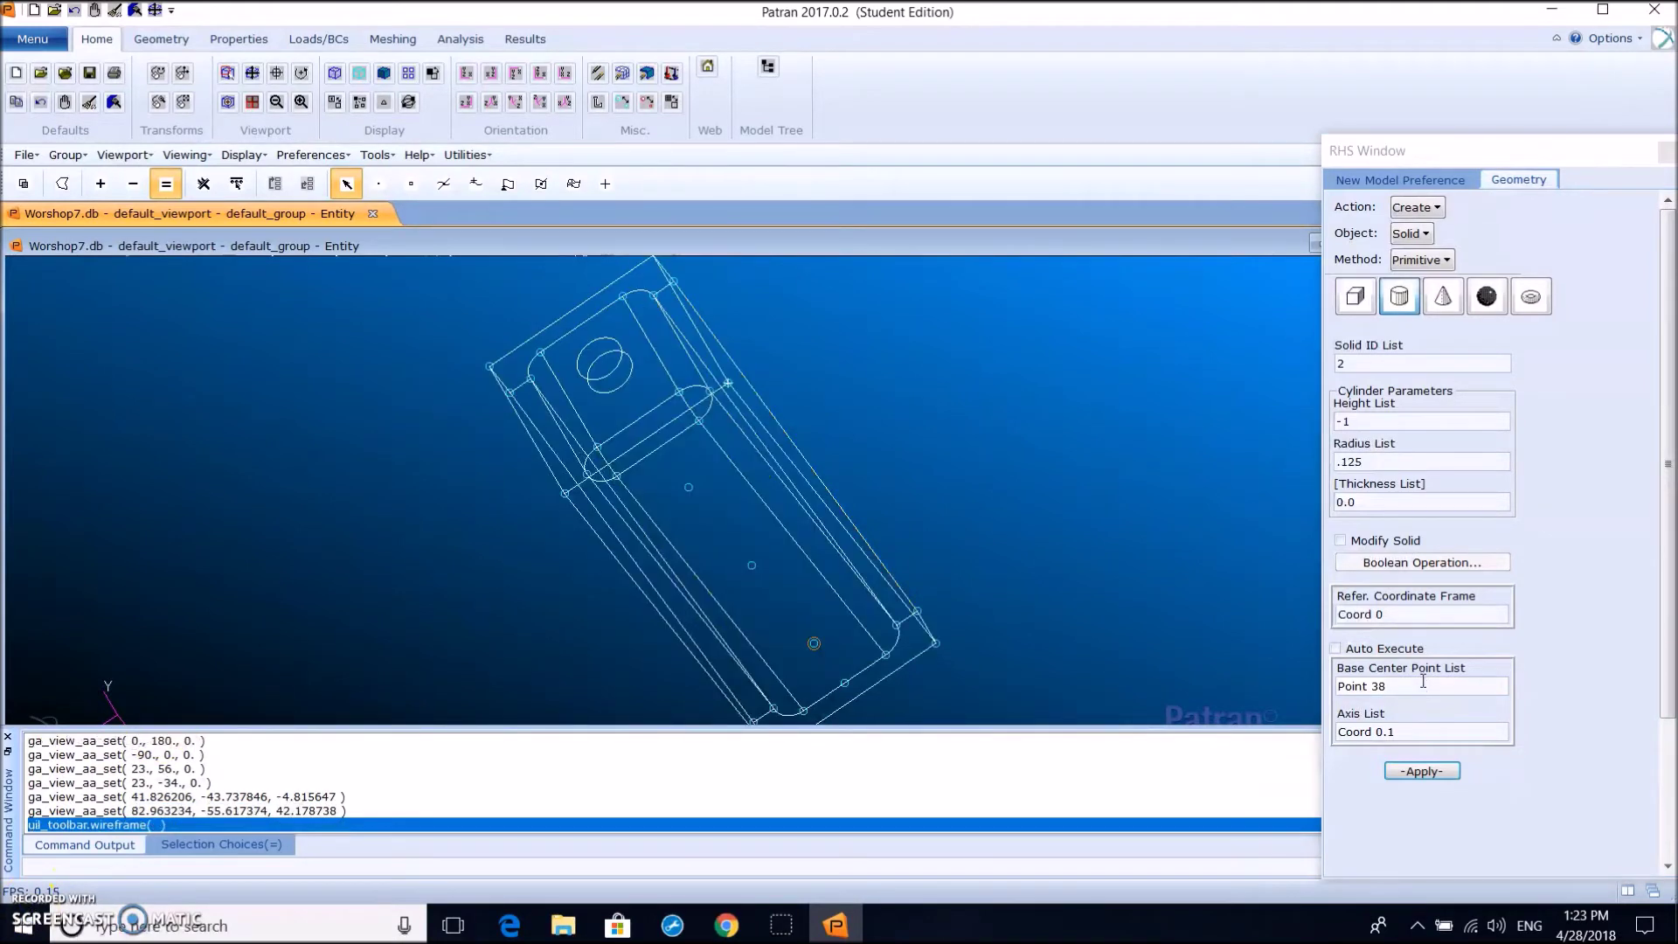
click(1423, 684)
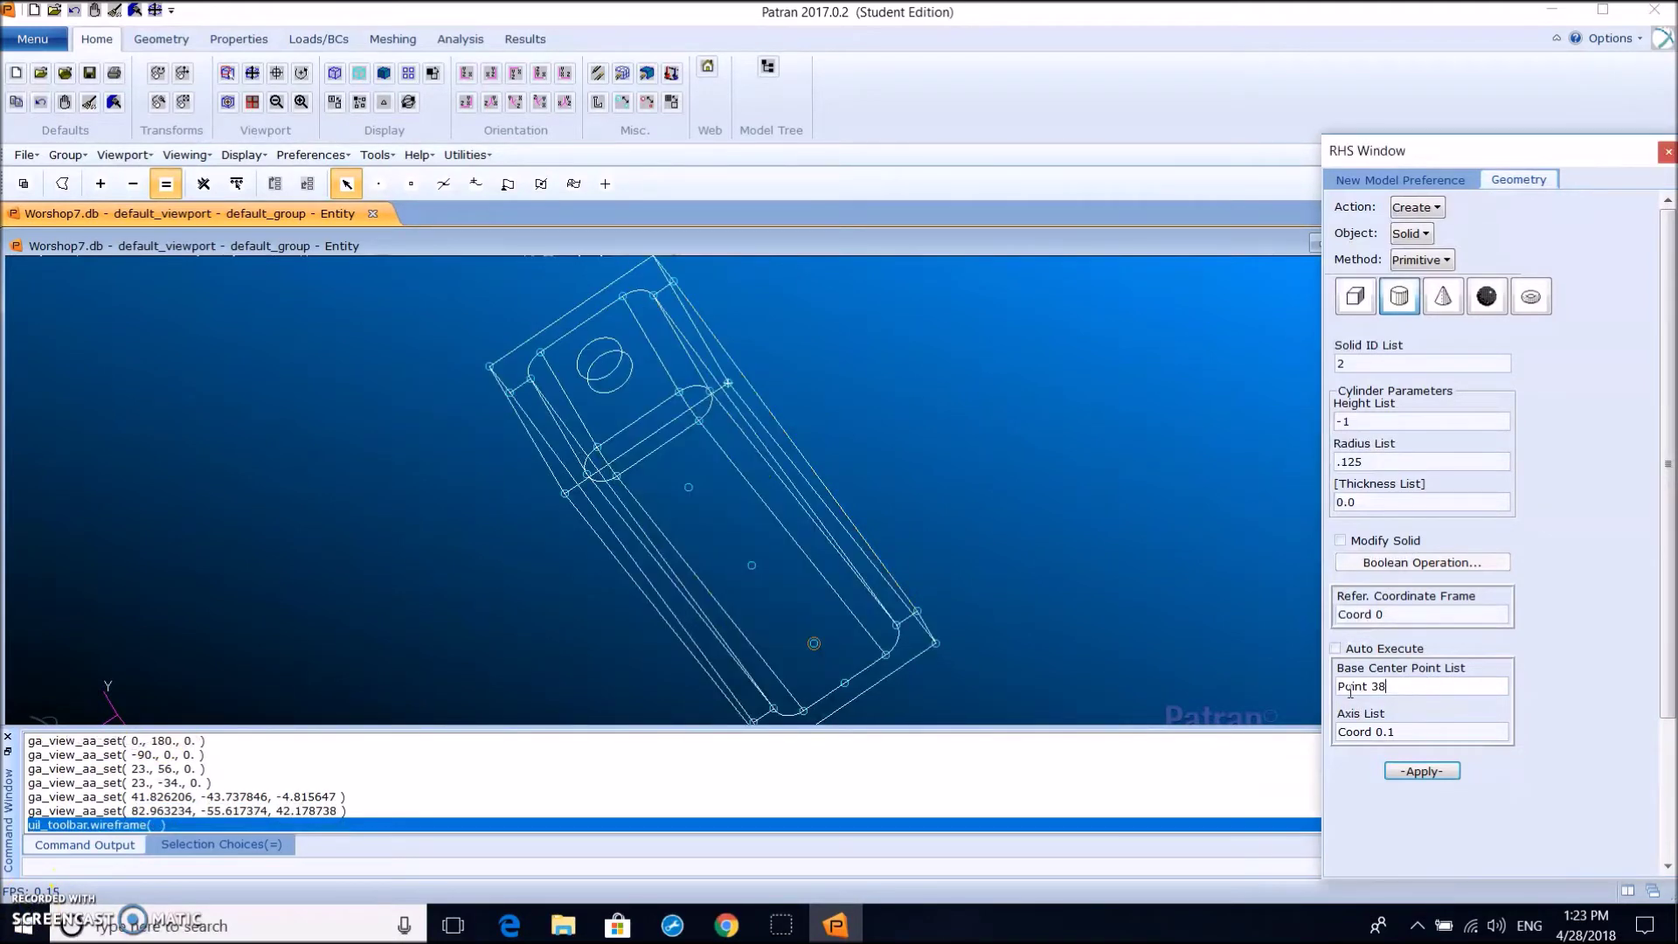
shift+click(752, 567)
shift+click(689, 487)
click(1397, 732)
click(1421, 773)
Display the model smooth-shaded and rotate it to inspect the three cylinders at the floor
middle_drag(982, 521, 985, 487)
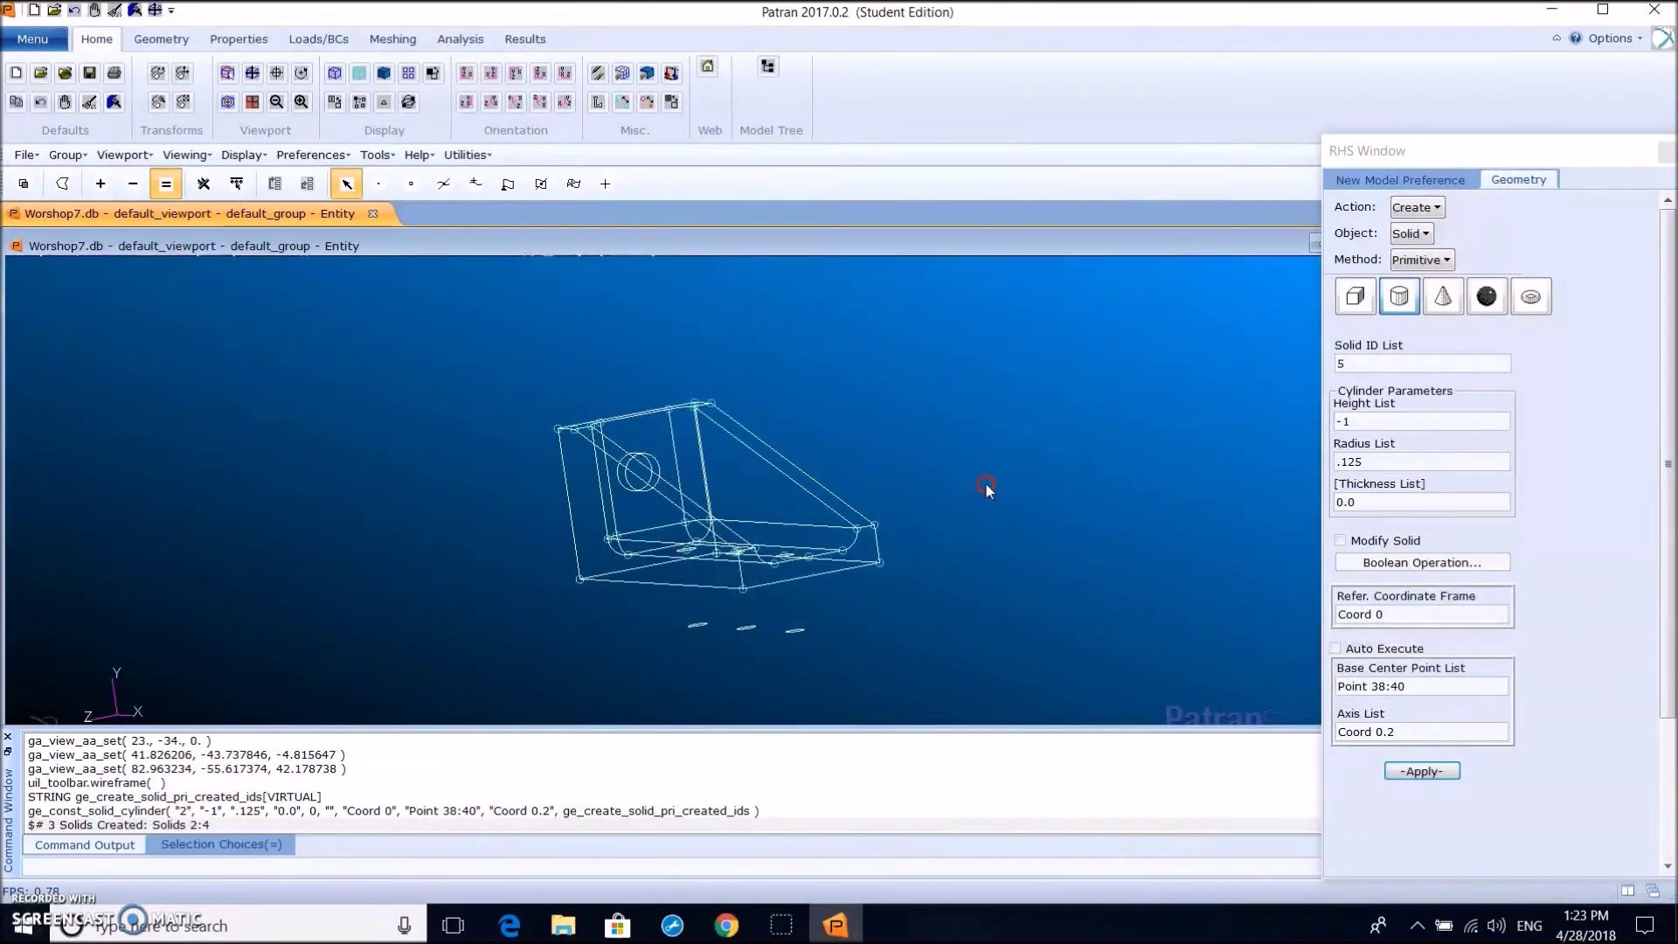
right_click(999, 472)
mouse_move(1052, 502)
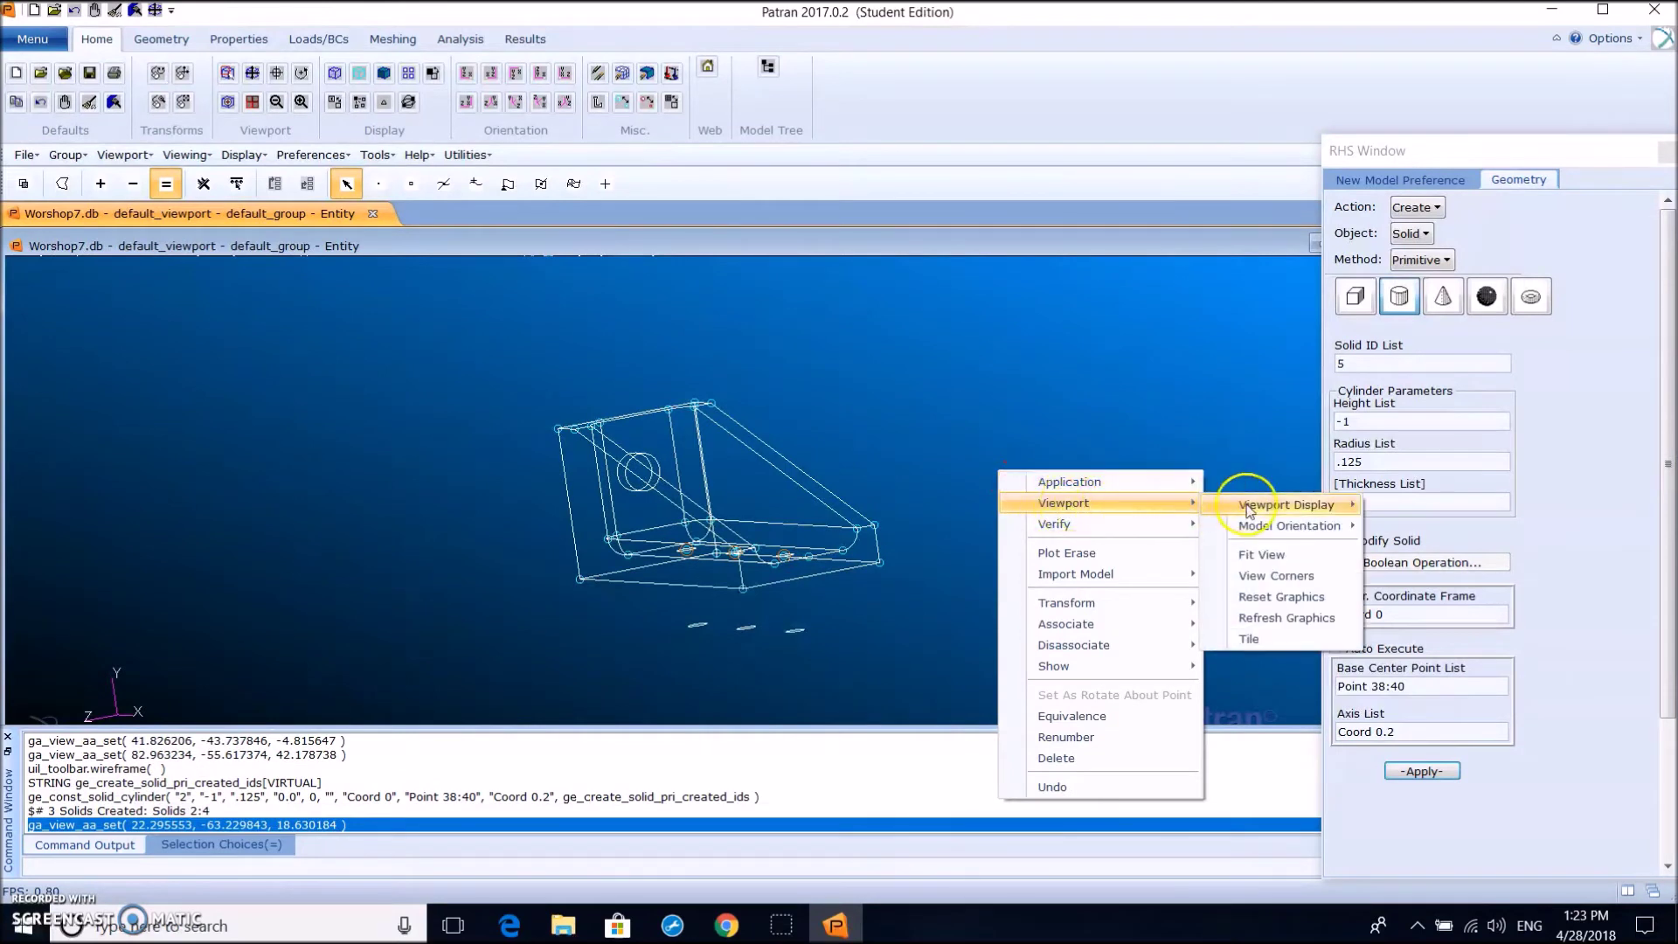
mouse_move(1248, 511)
click(1444, 548)
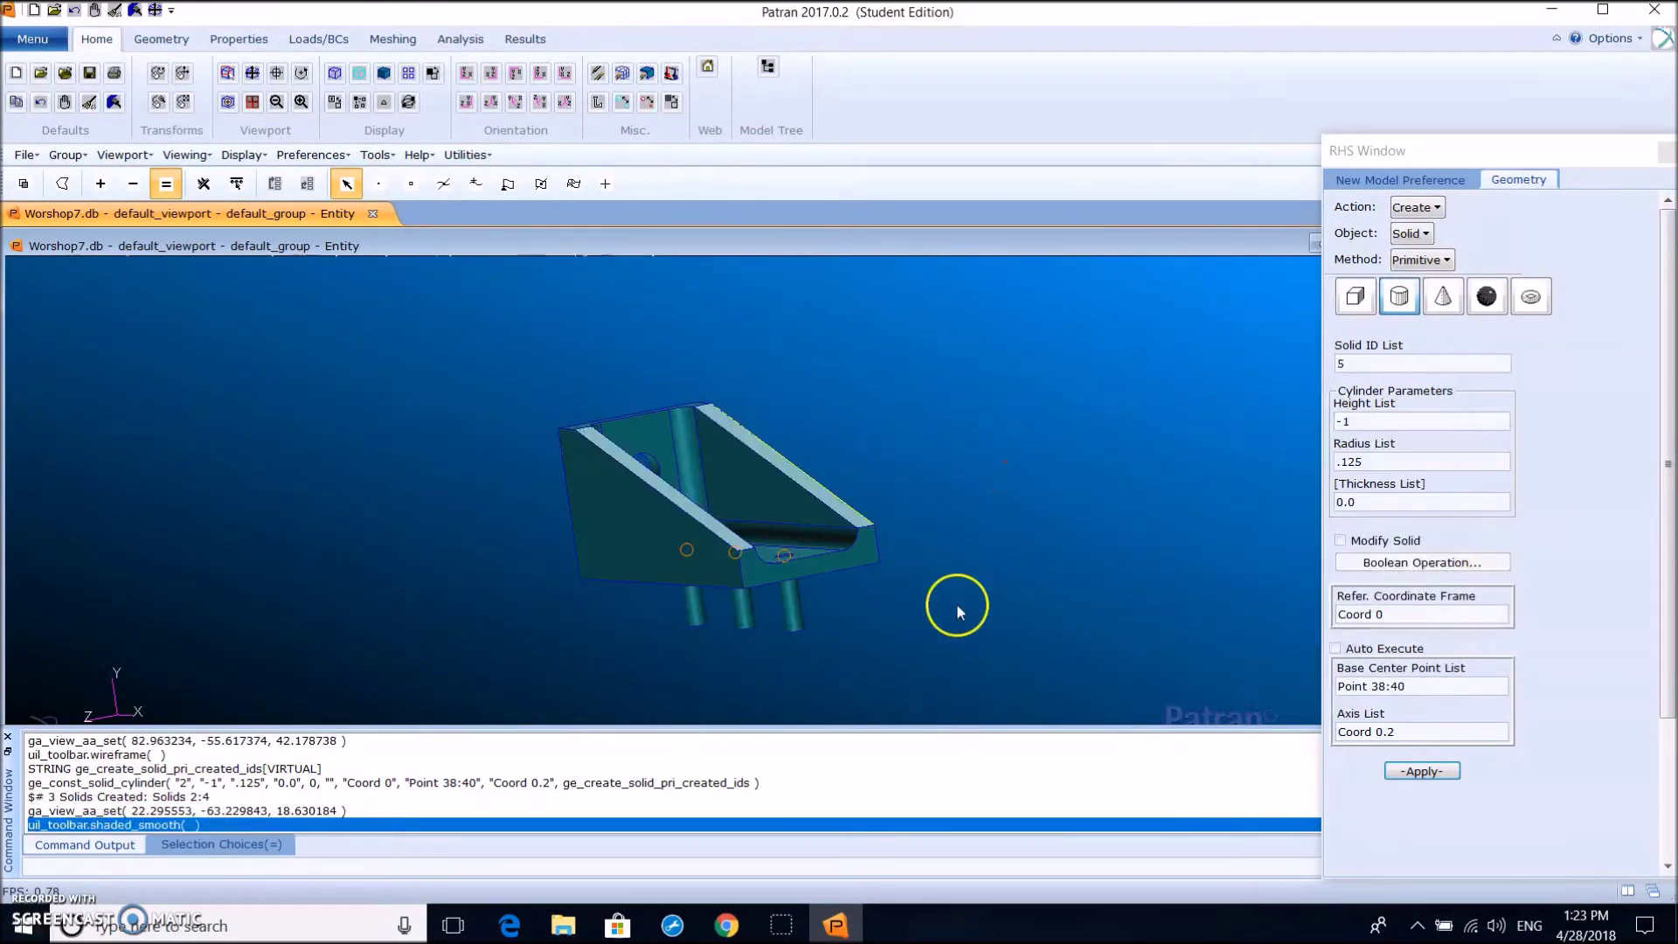
mouse_move(867, 605)
middle_down()
mouse_move(926, 573)
mouse_move(835, 618)
mouse_move(877, 618)
mouse_move(956, 570)
mouse_move(1052, 404)
mouse_move(1023, 359)
mouse_move(944, 531)
middle_up()
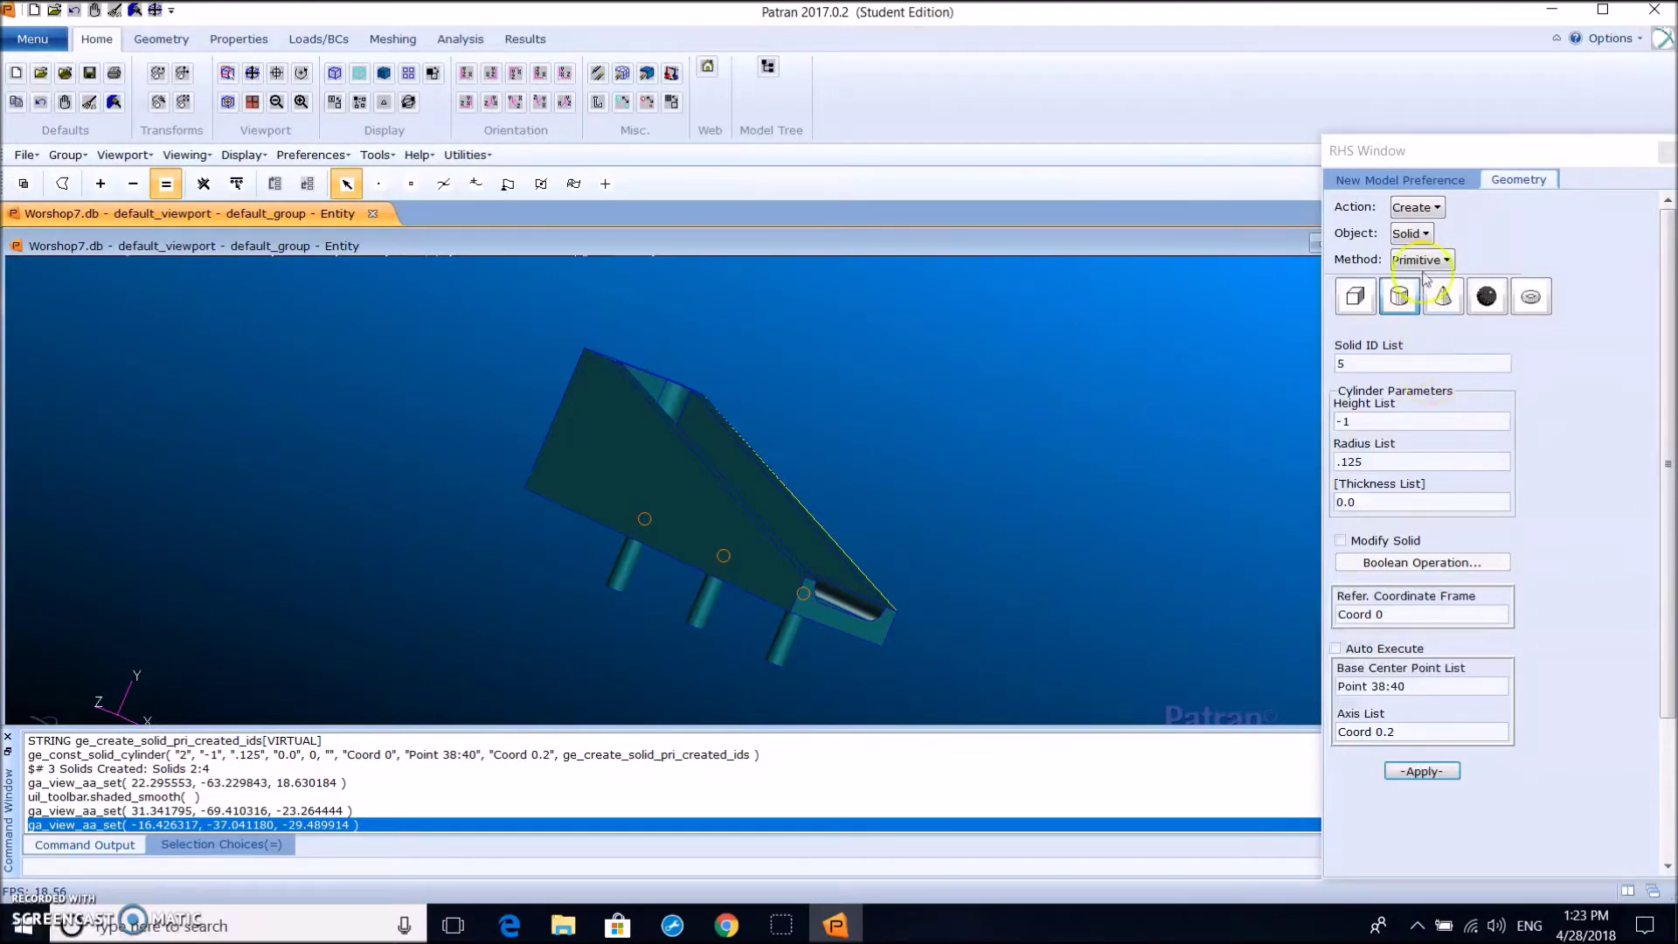
Subtract the three floor cylinders, Solid 2:4, from Solid 1 with a Boolean edit
click(1420, 208)
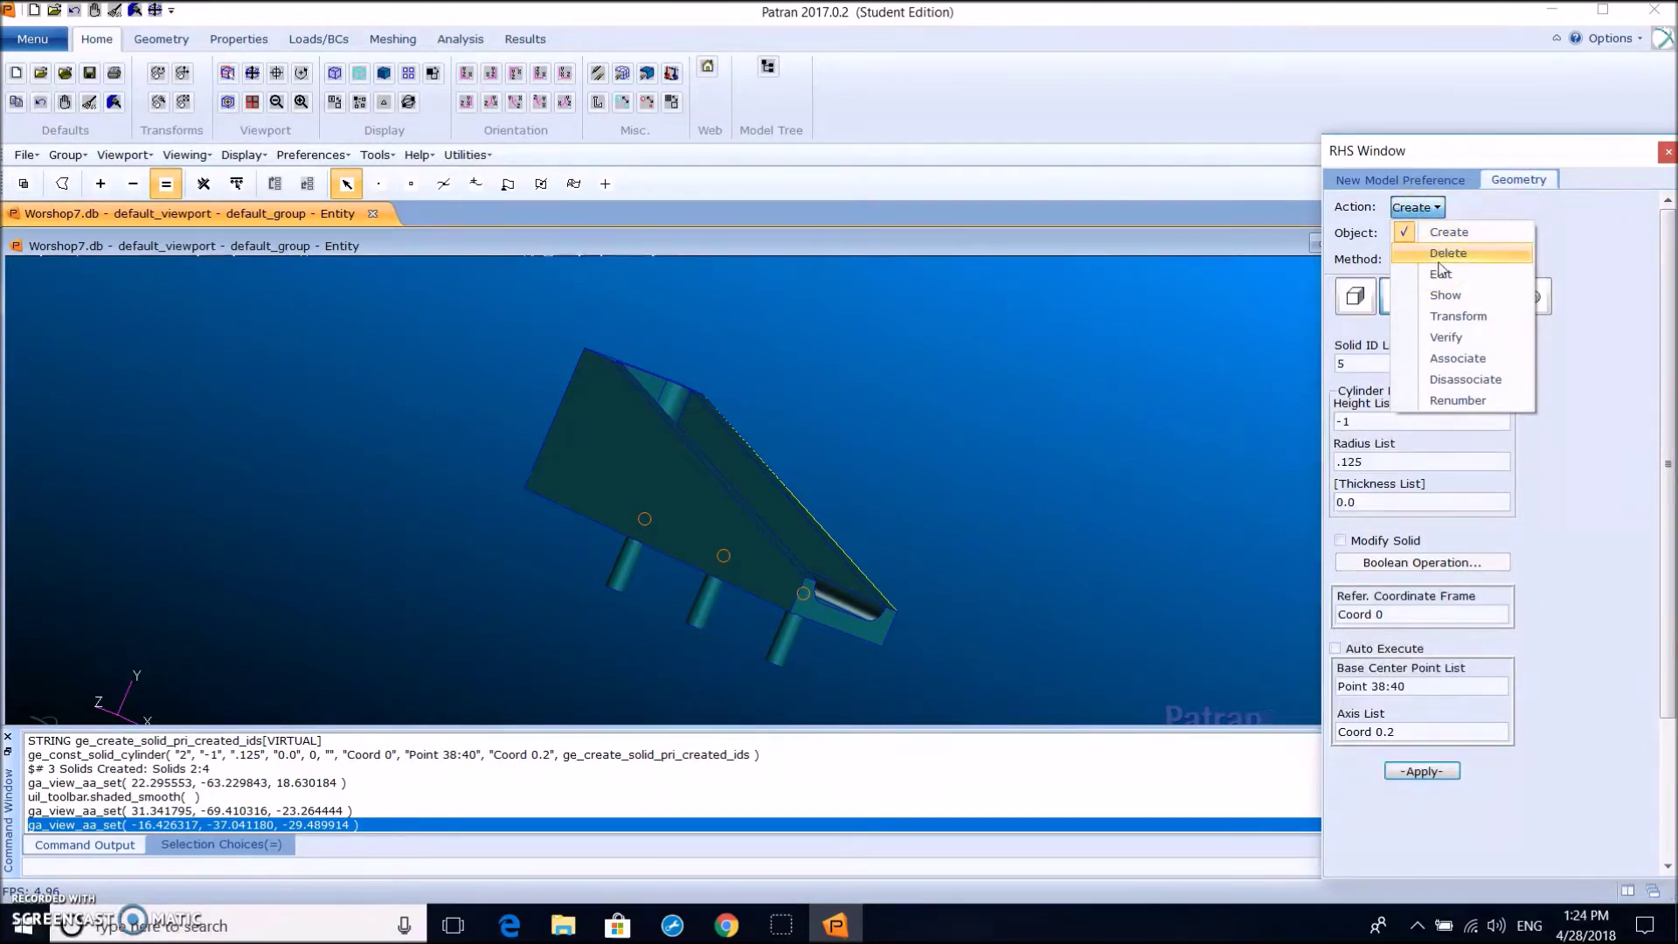
click(1453, 322)
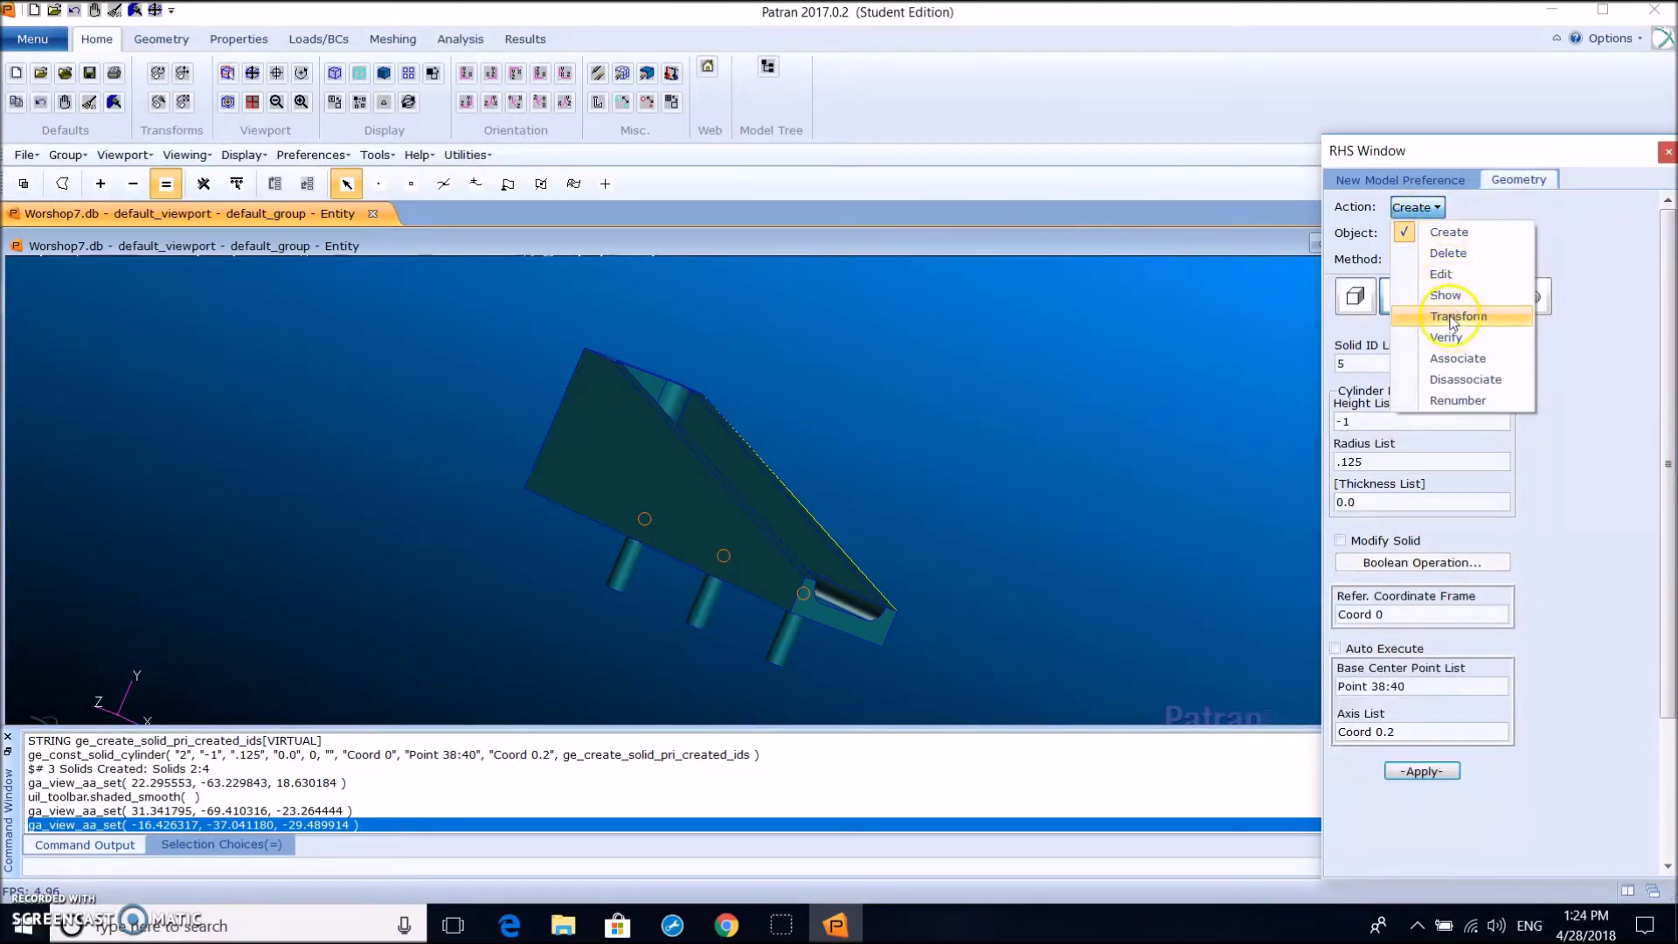
click(1449, 274)
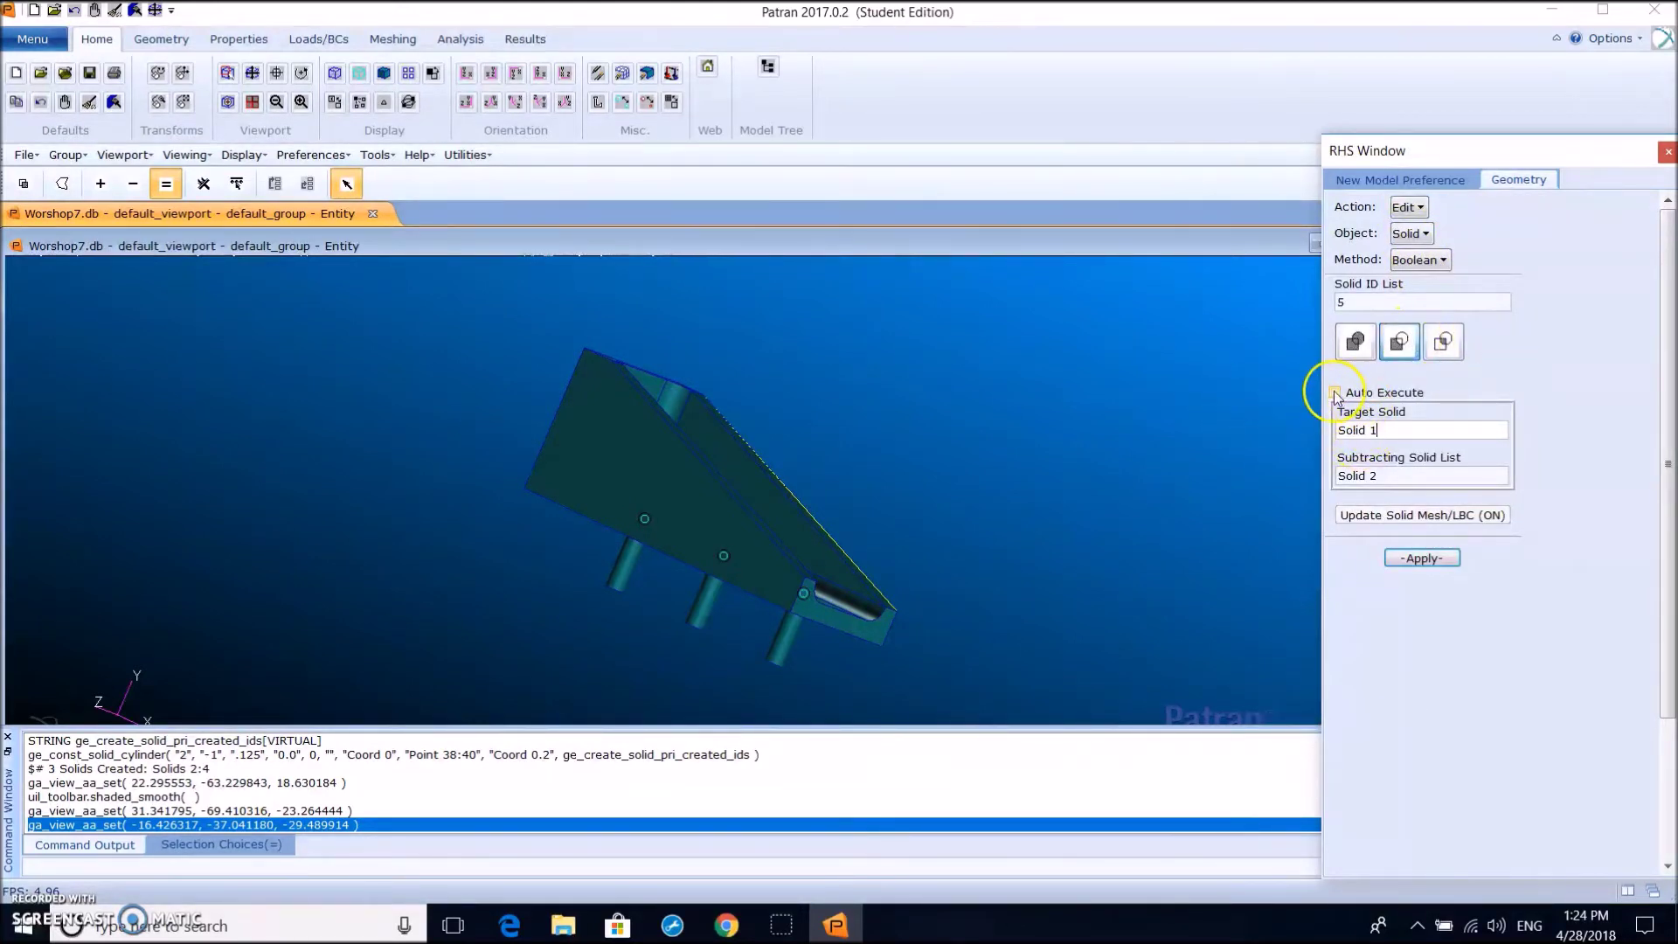
click(1383, 433)
click(700, 472)
click(1388, 476)
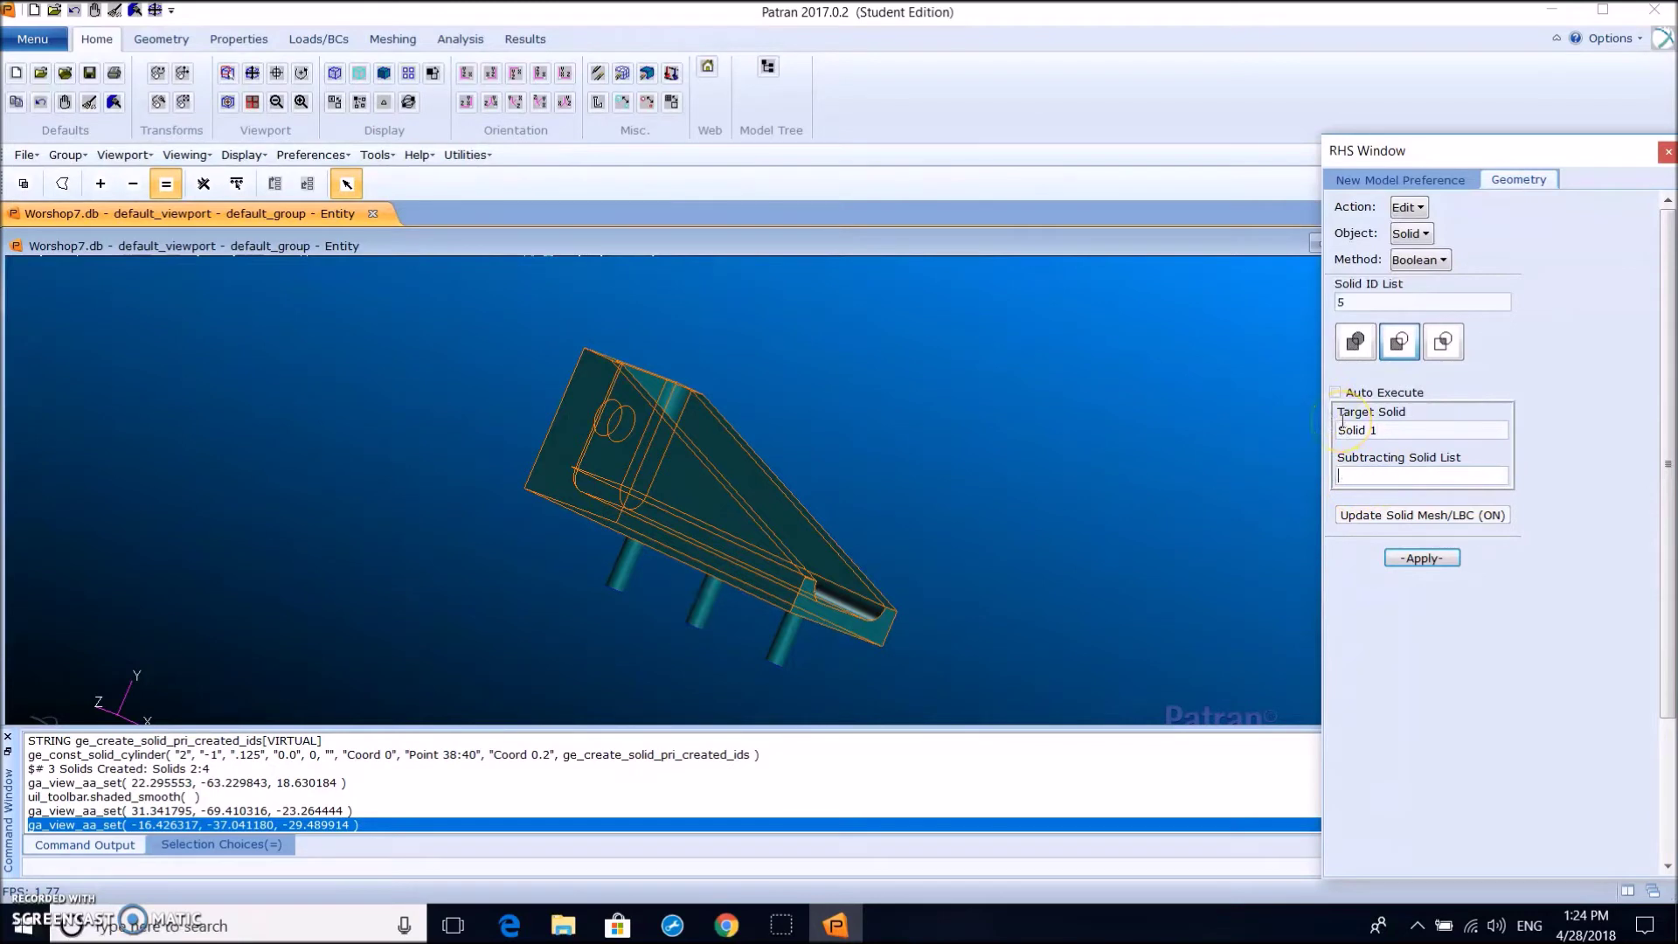
click(783, 638)
click(702, 612)
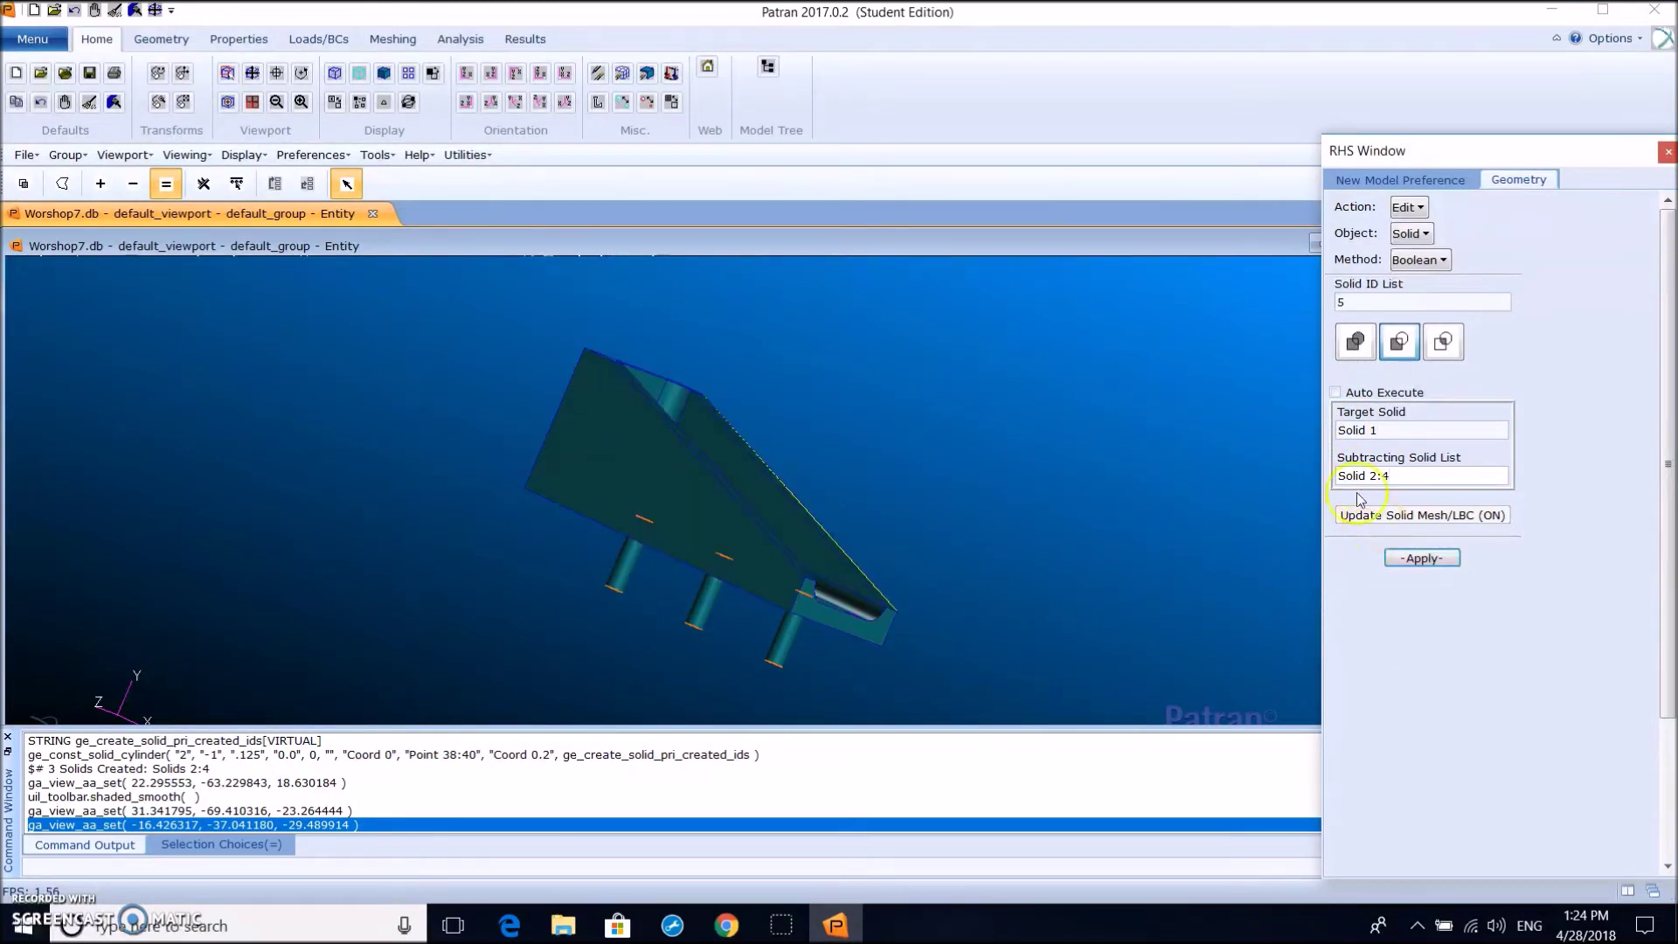
click(1422, 558)
Rotate the solid to inspect its floor holes and return the display to wireframe
middle_drag(1150, 536, 1119, 402)
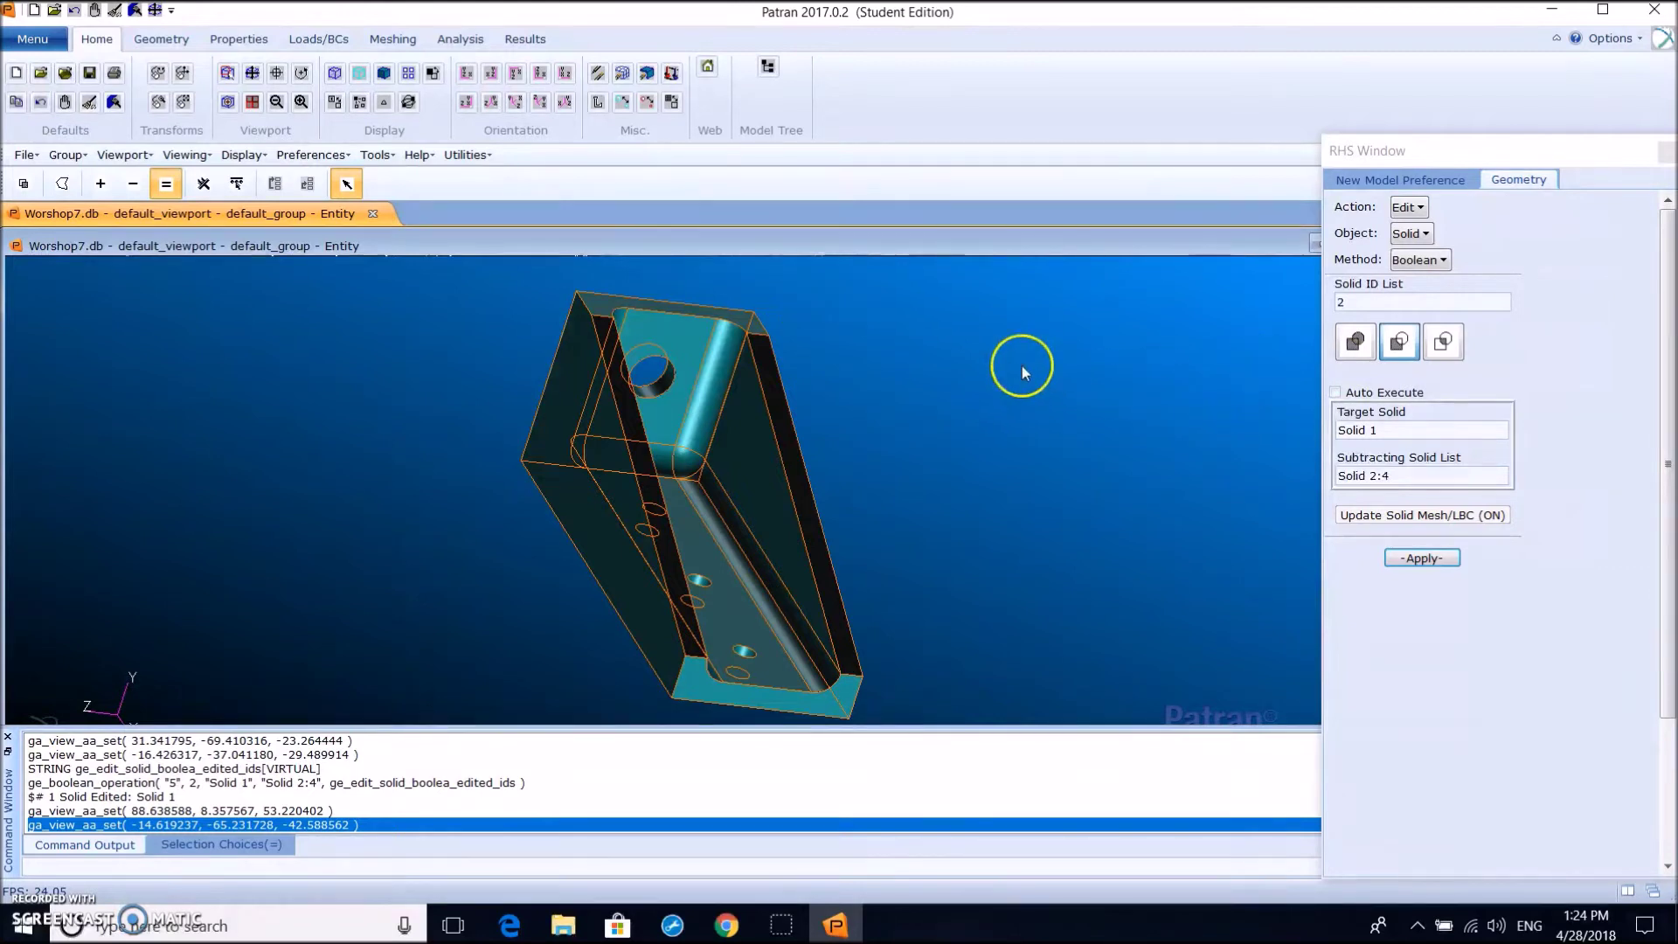
right_click(849, 458)
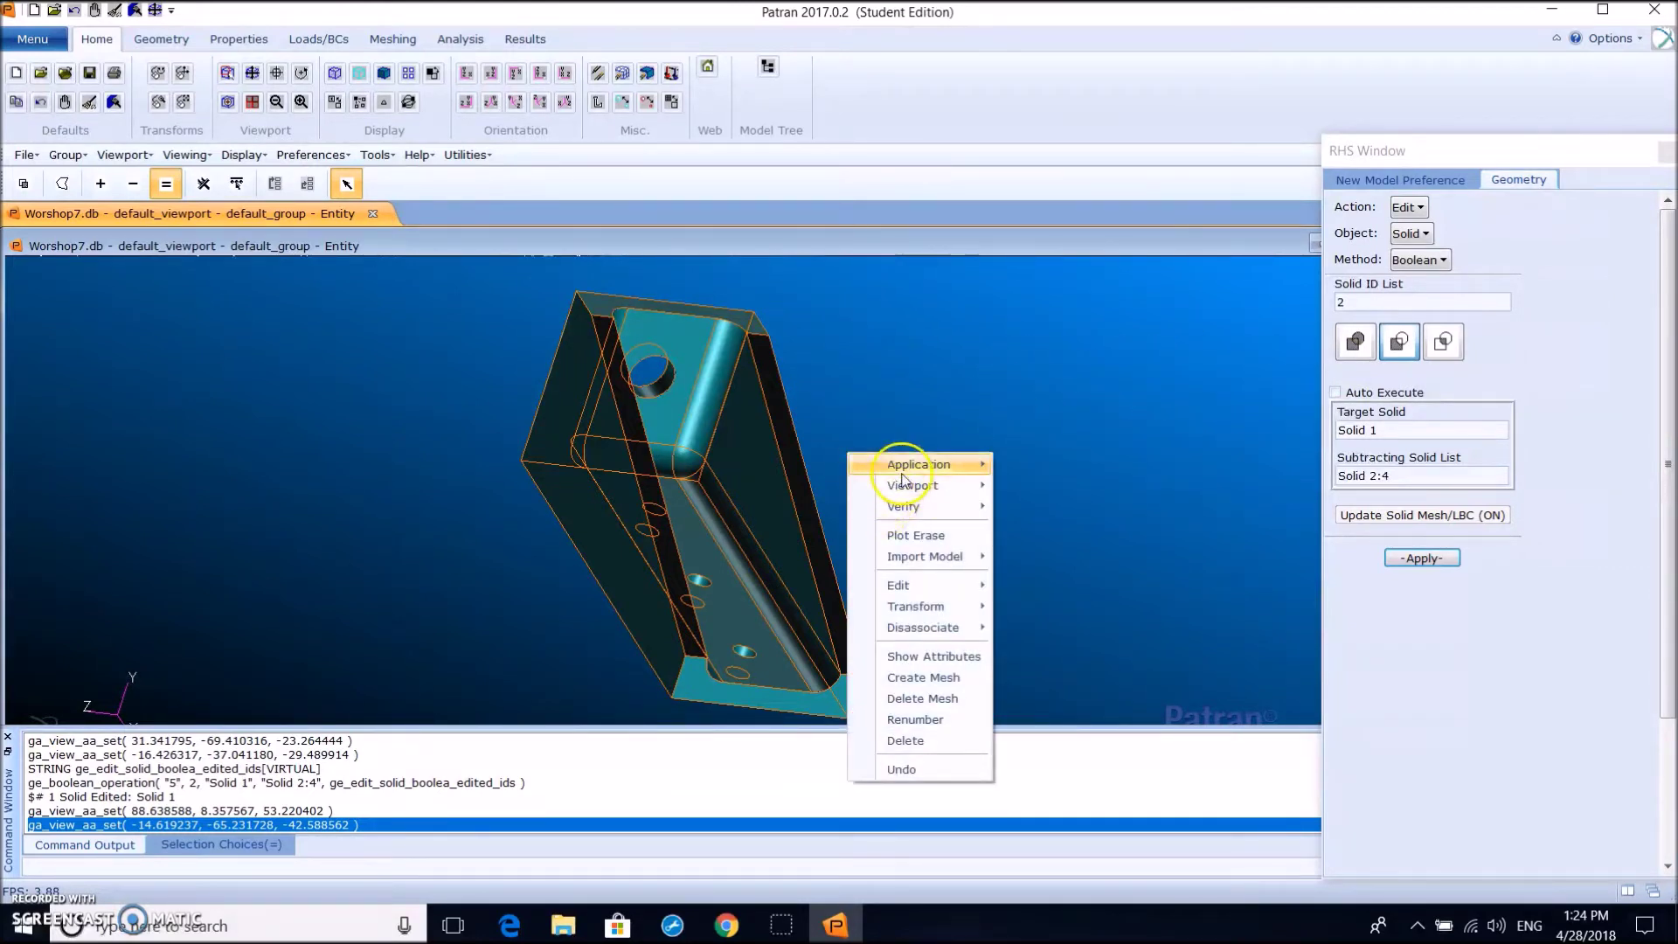
mouse_move(914, 489)
mouse_move(1092, 487)
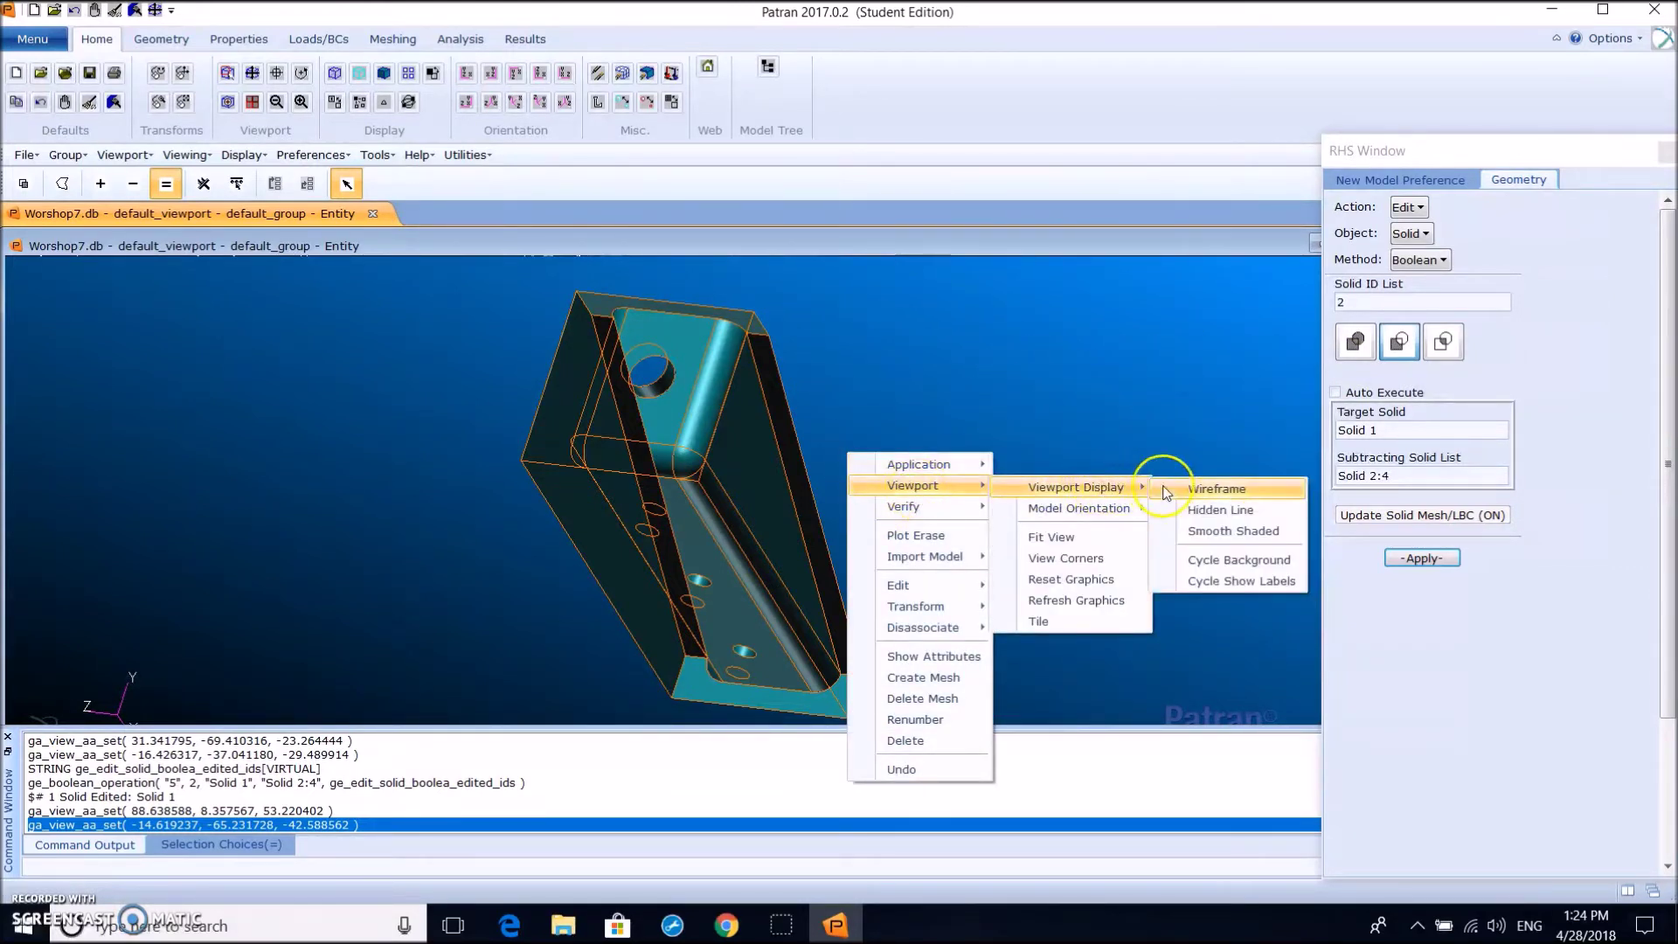
click(1210, 487)
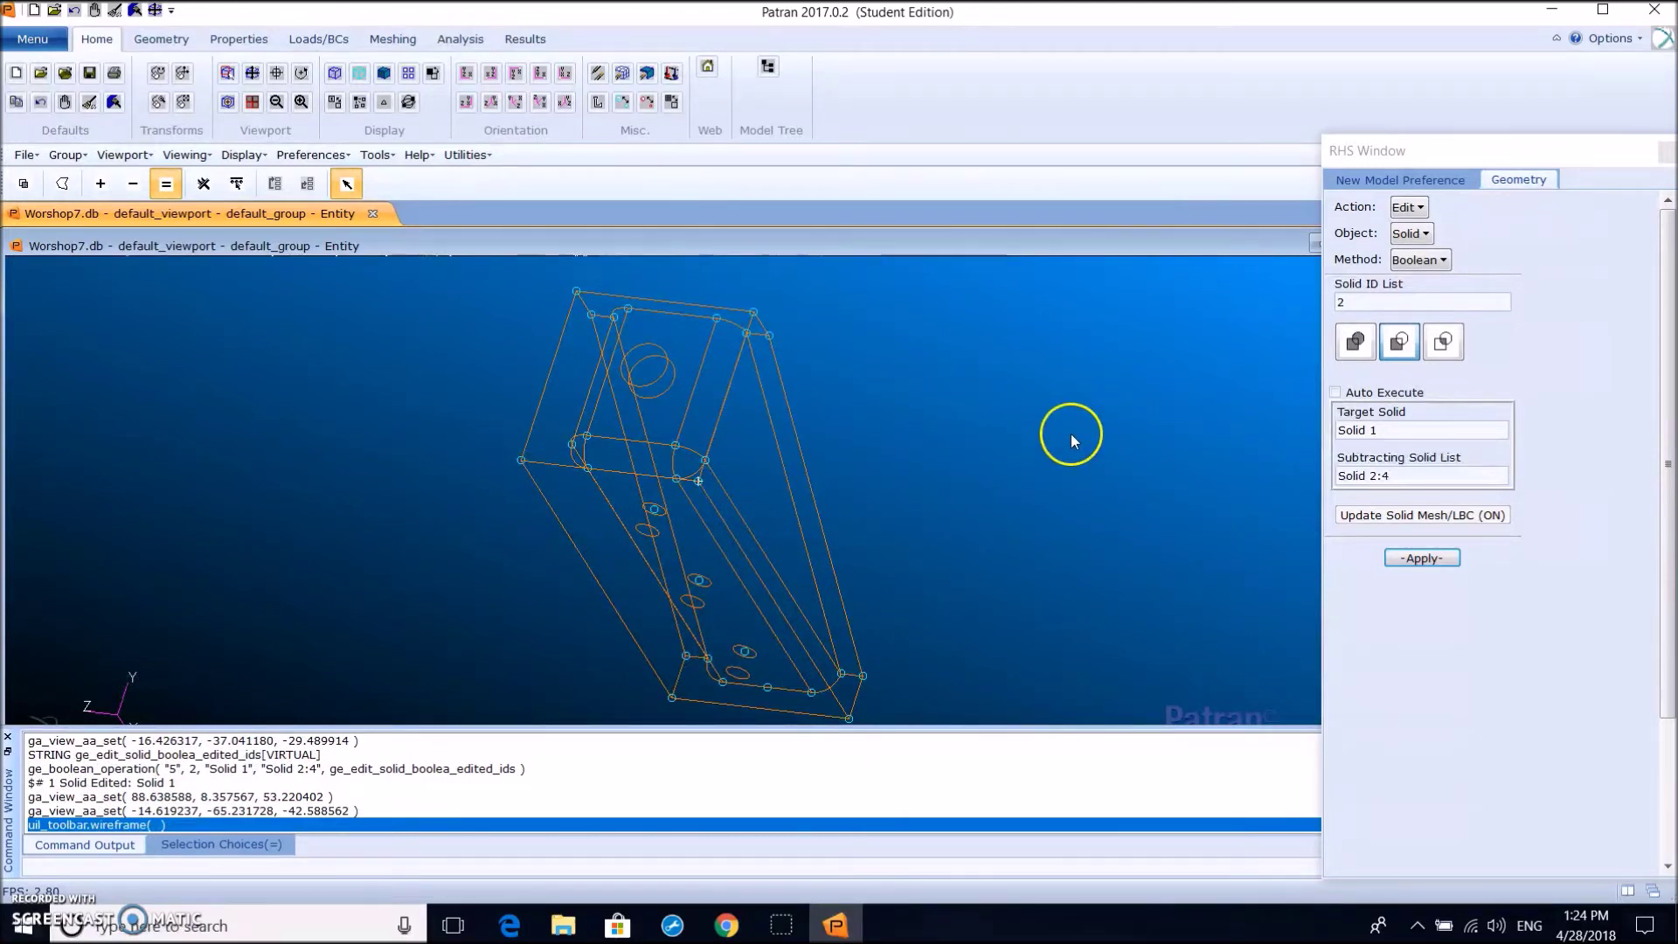
Create an ArcCenter point from the circular edge of the end-wall hole, with Auto Execute off
click(1408, 207)
click(1442, 232)
click(1411, 233)
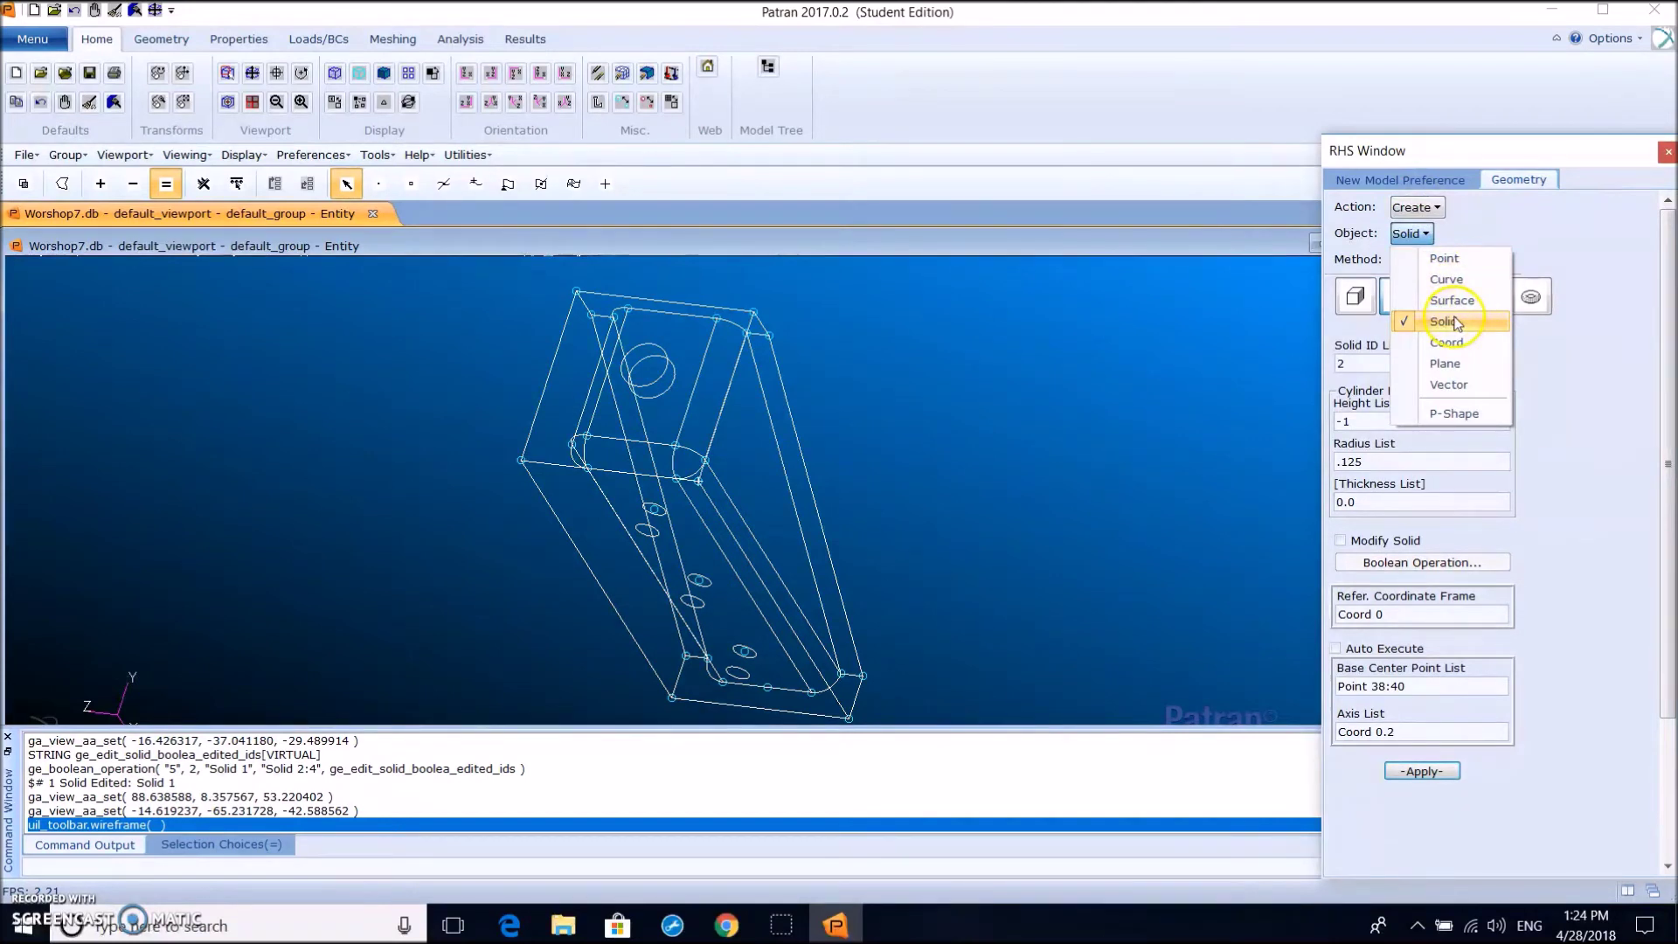
click(1445, 259)
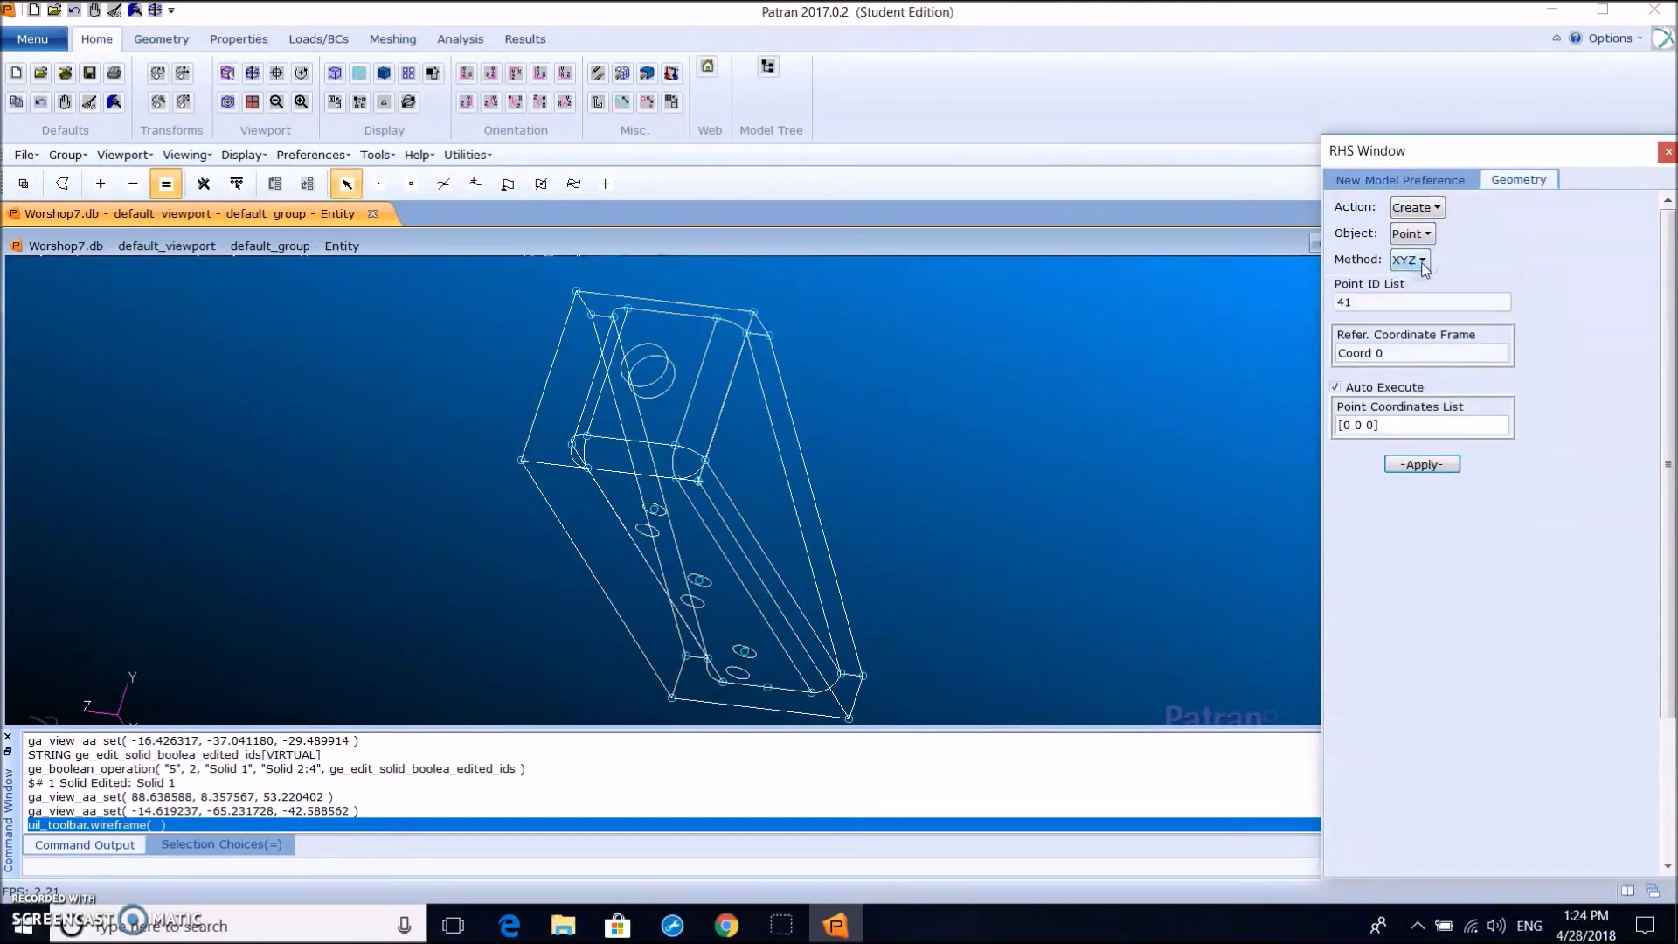
click(1422, 260)
click(1437, 305)
click(1340, 330)
click(1429, 365)
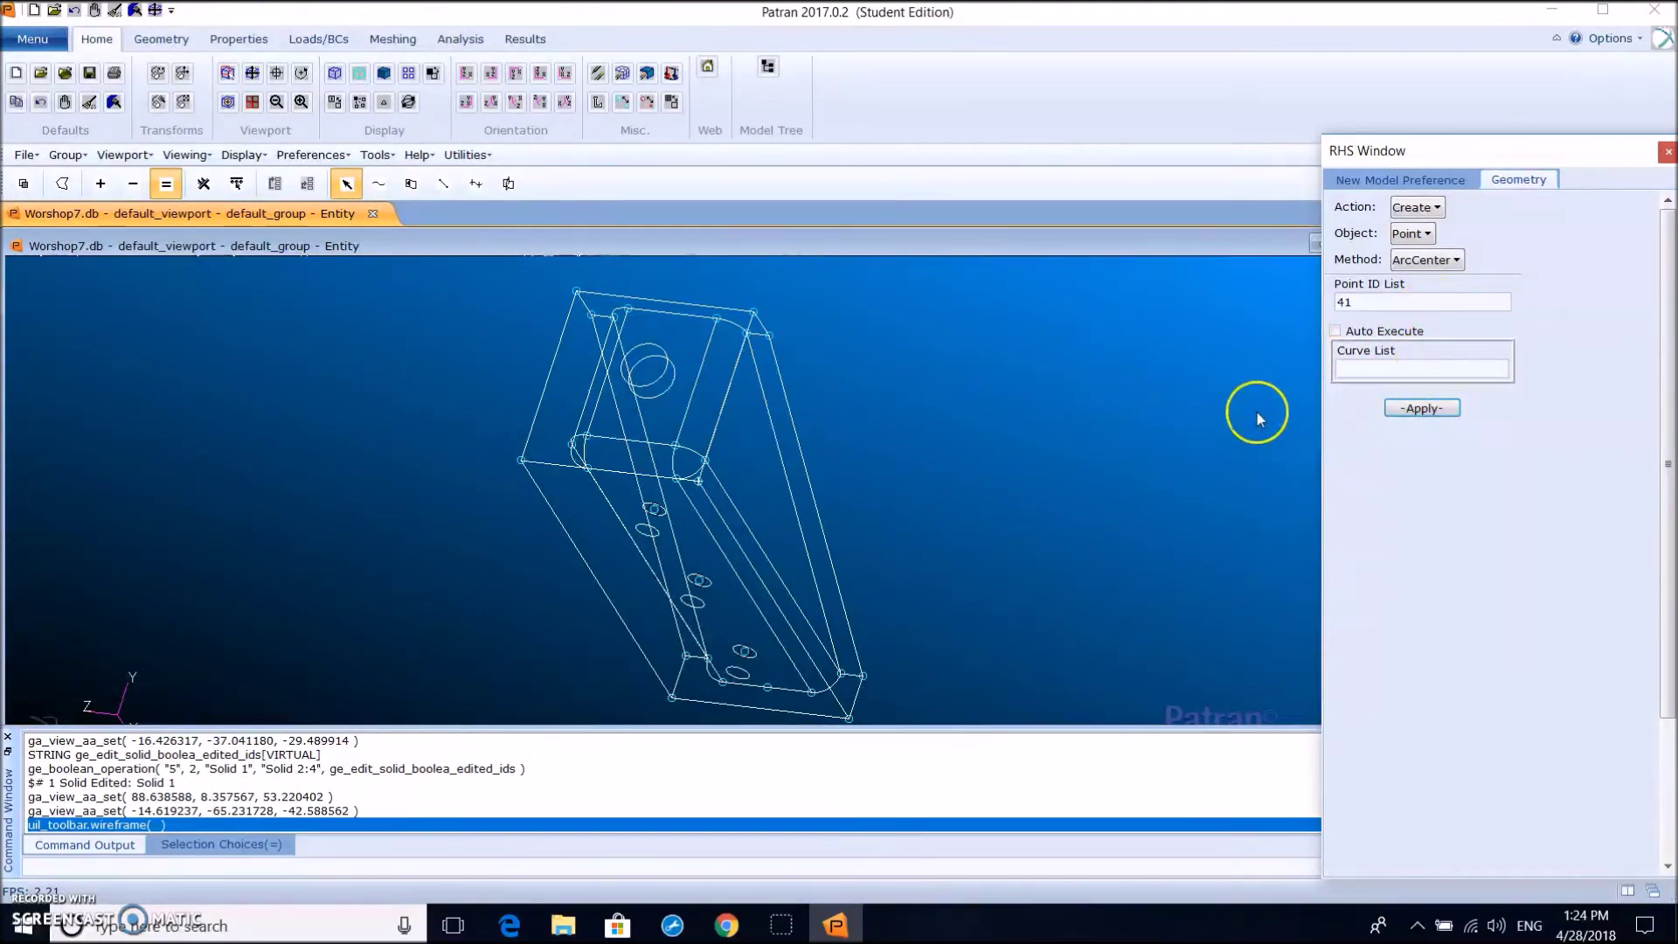
click(1031, 411)
middle_drag(1031, 411, 1014, 409)
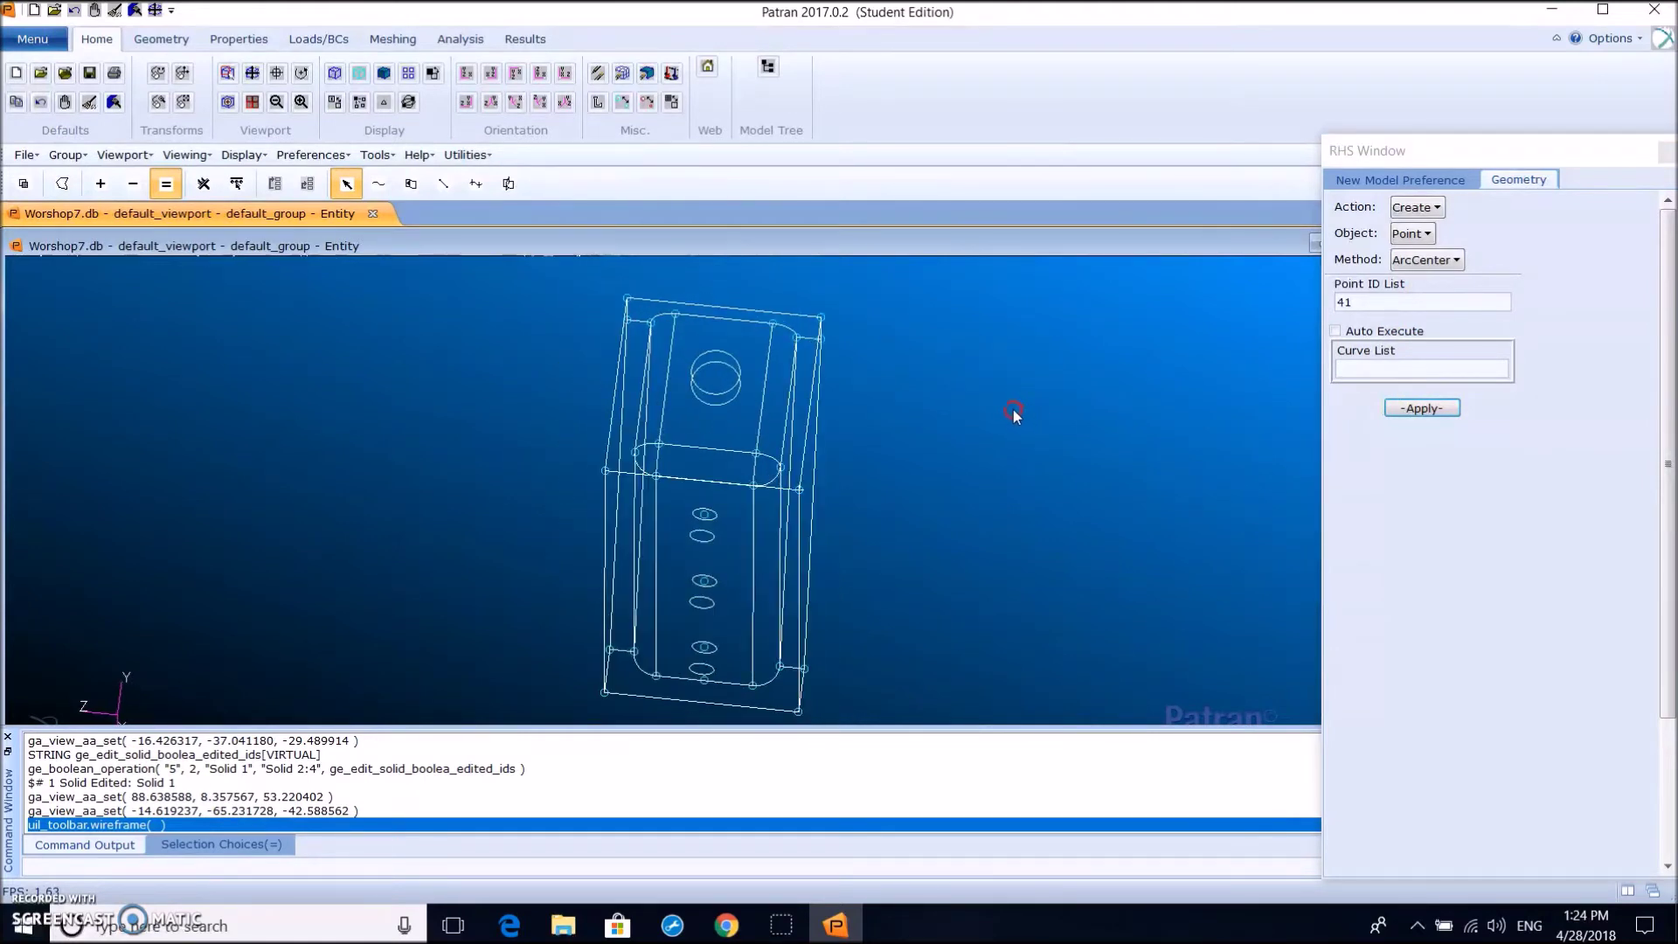
click(718, 367)
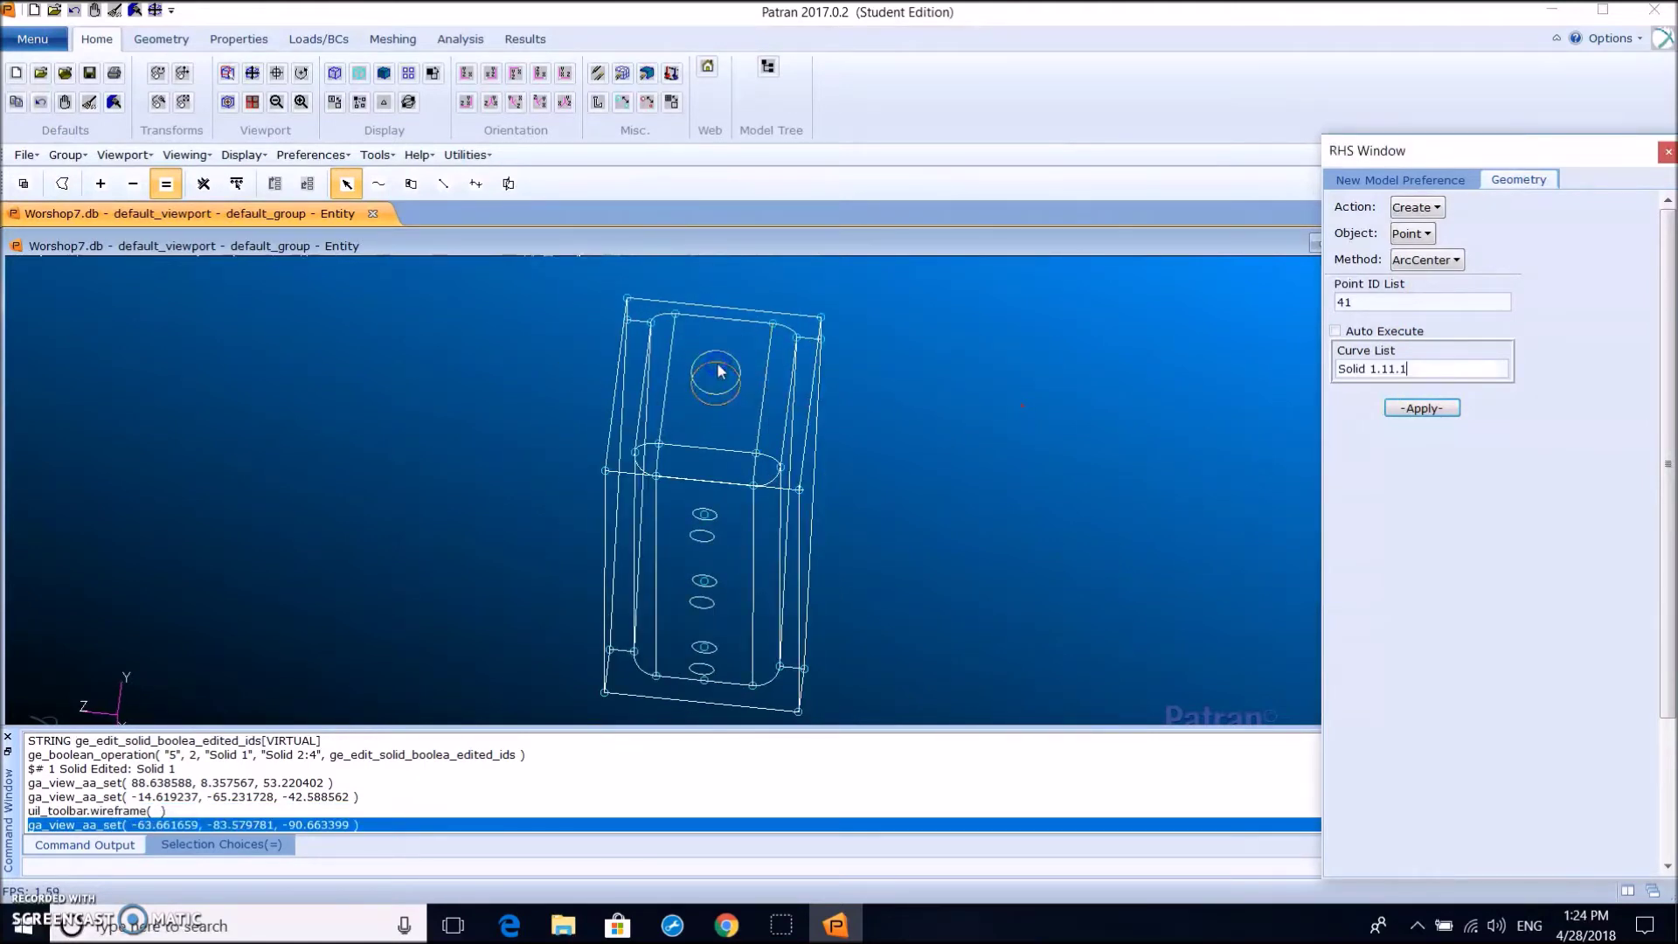
click(1422, 408)
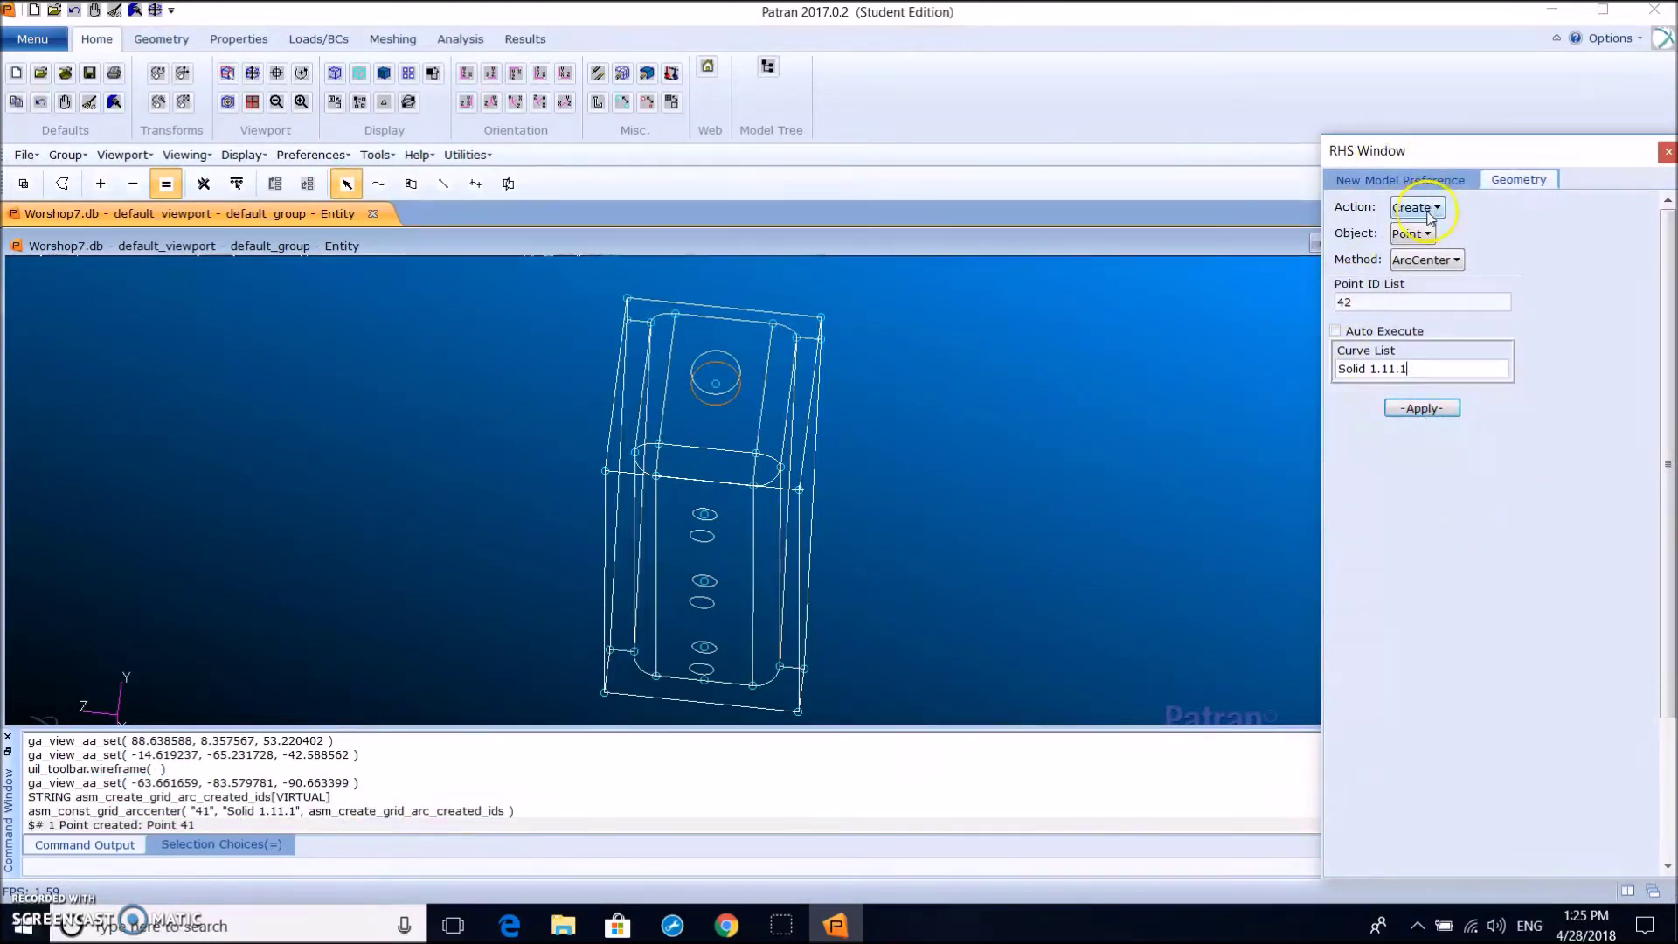
Create a solid cylinder of height 1 and radius .371 at the end-wall hole's centre, Point 41, along axis Coord 0.1
click(1411, 240)
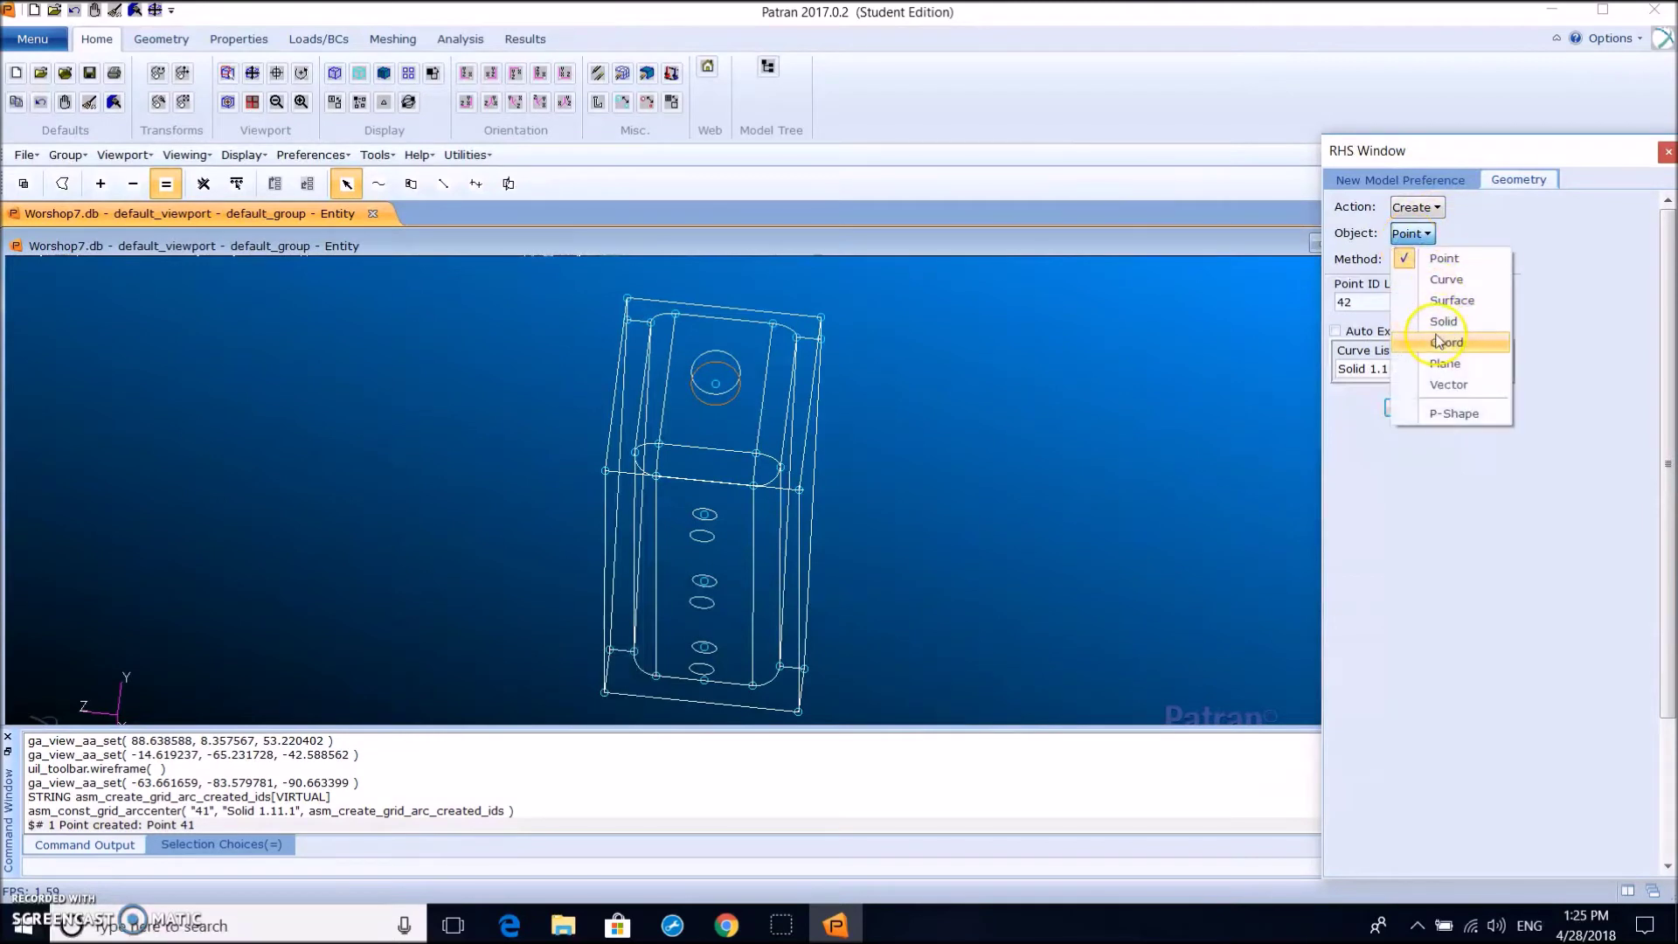
click(1423, 323)
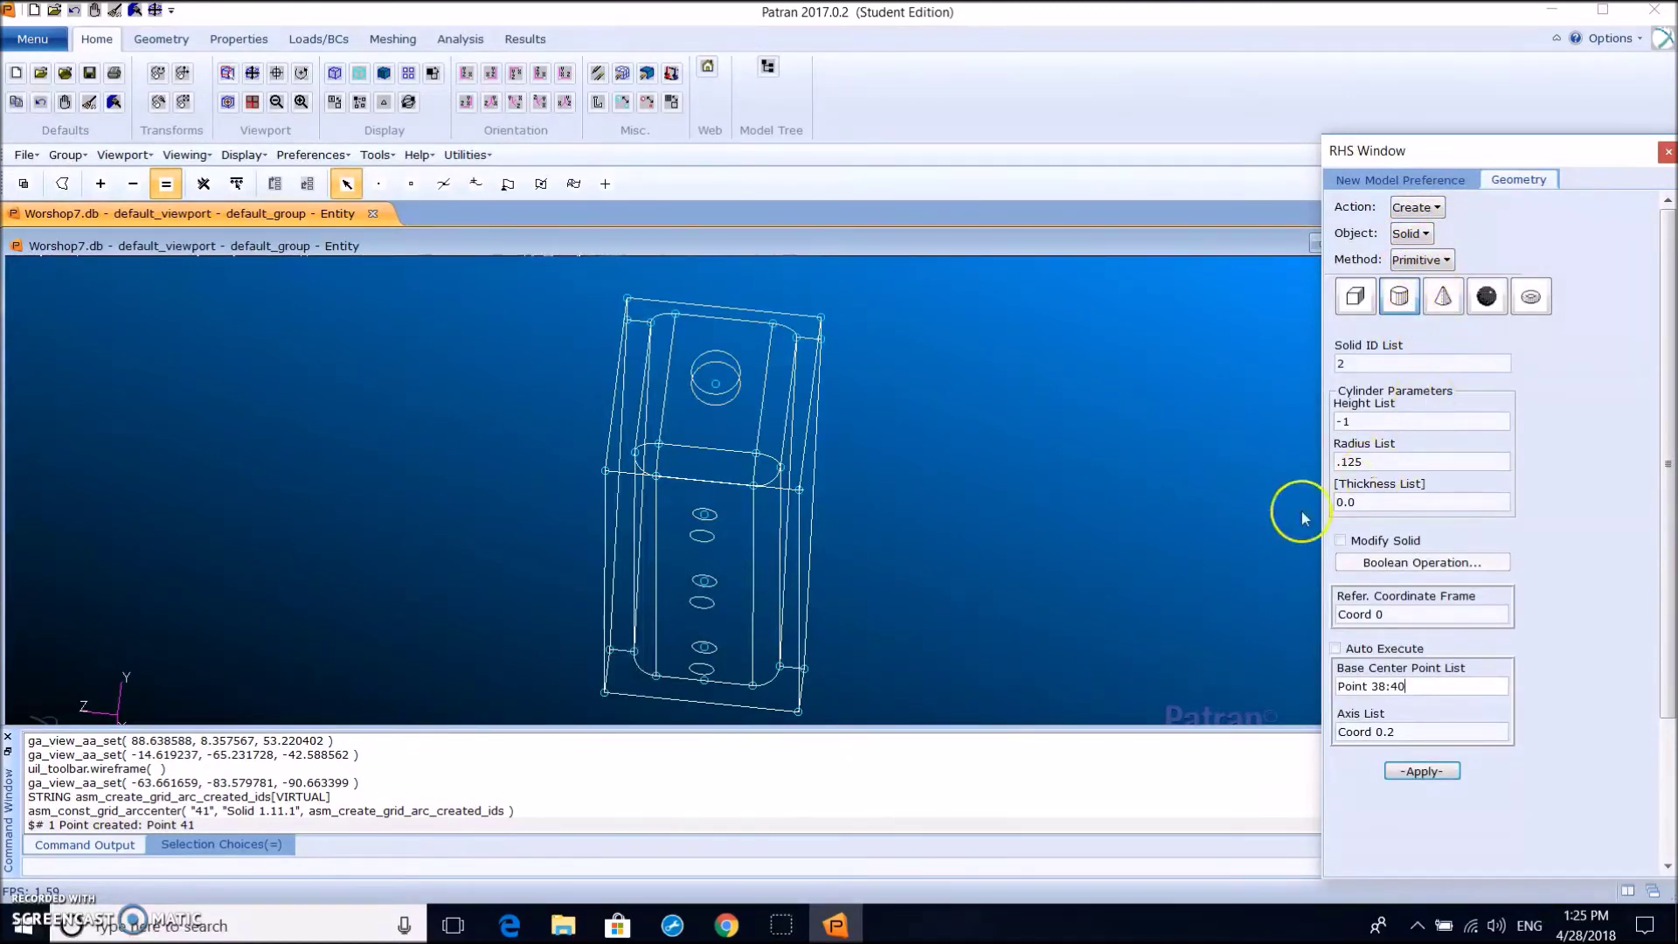
drag(1368, 421, 1302, 434)
text(1)
drag(1374, 461, 1310, 460)
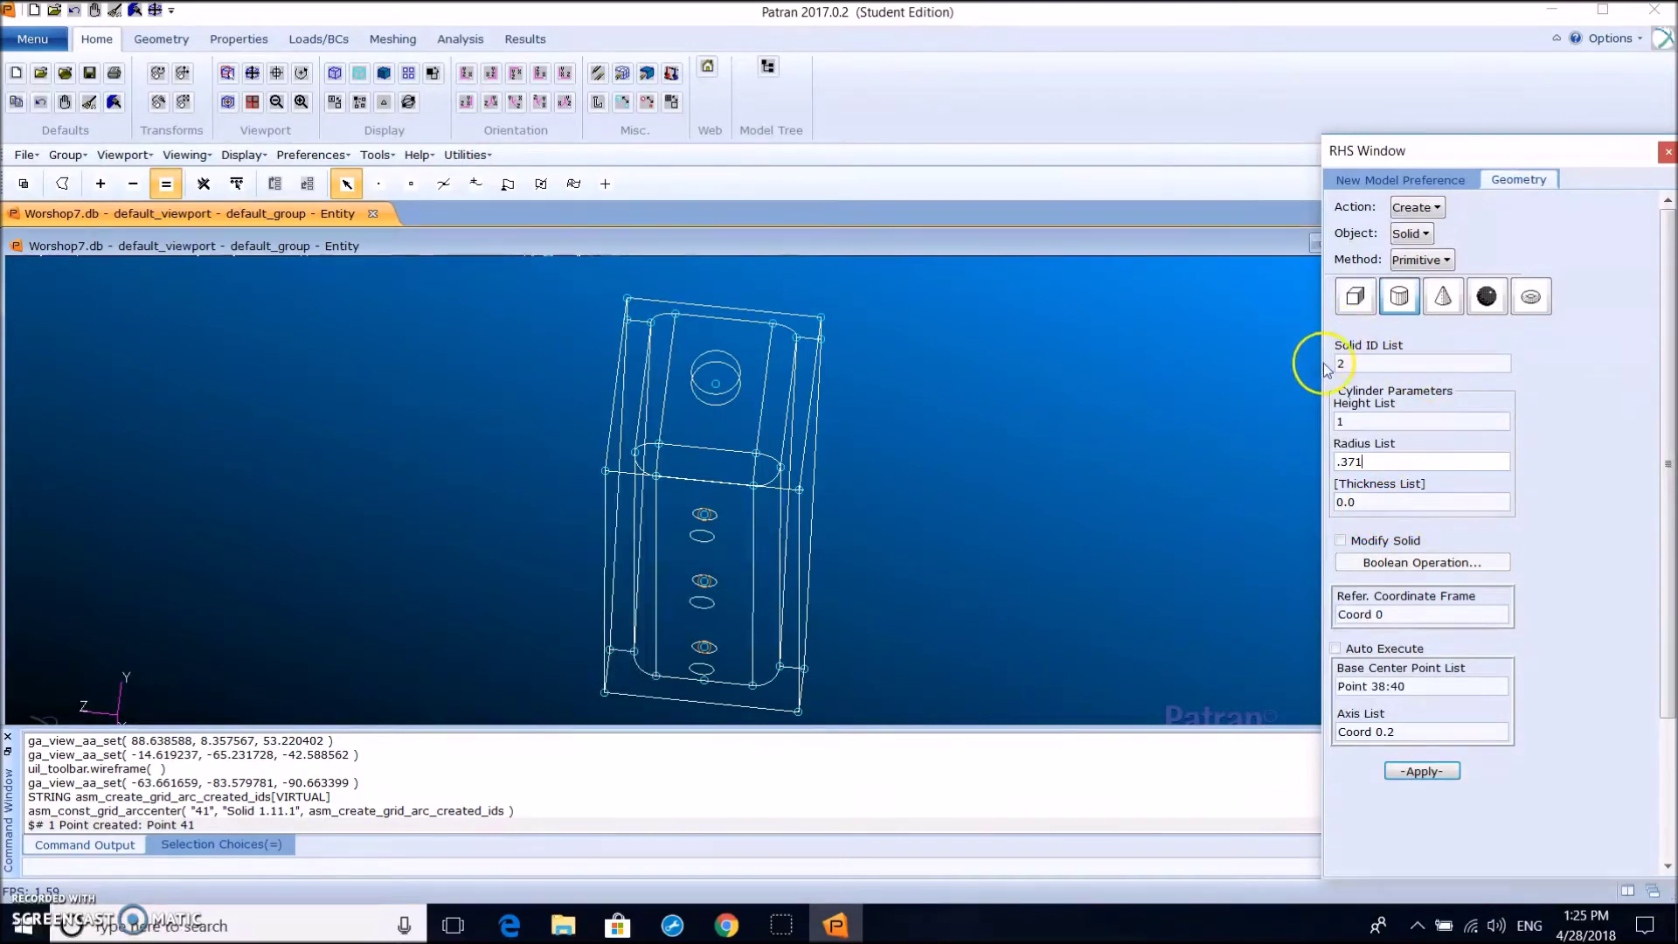
drag(1415, 685, 1328, 679)
key(BackSpace)
click(714, 382)
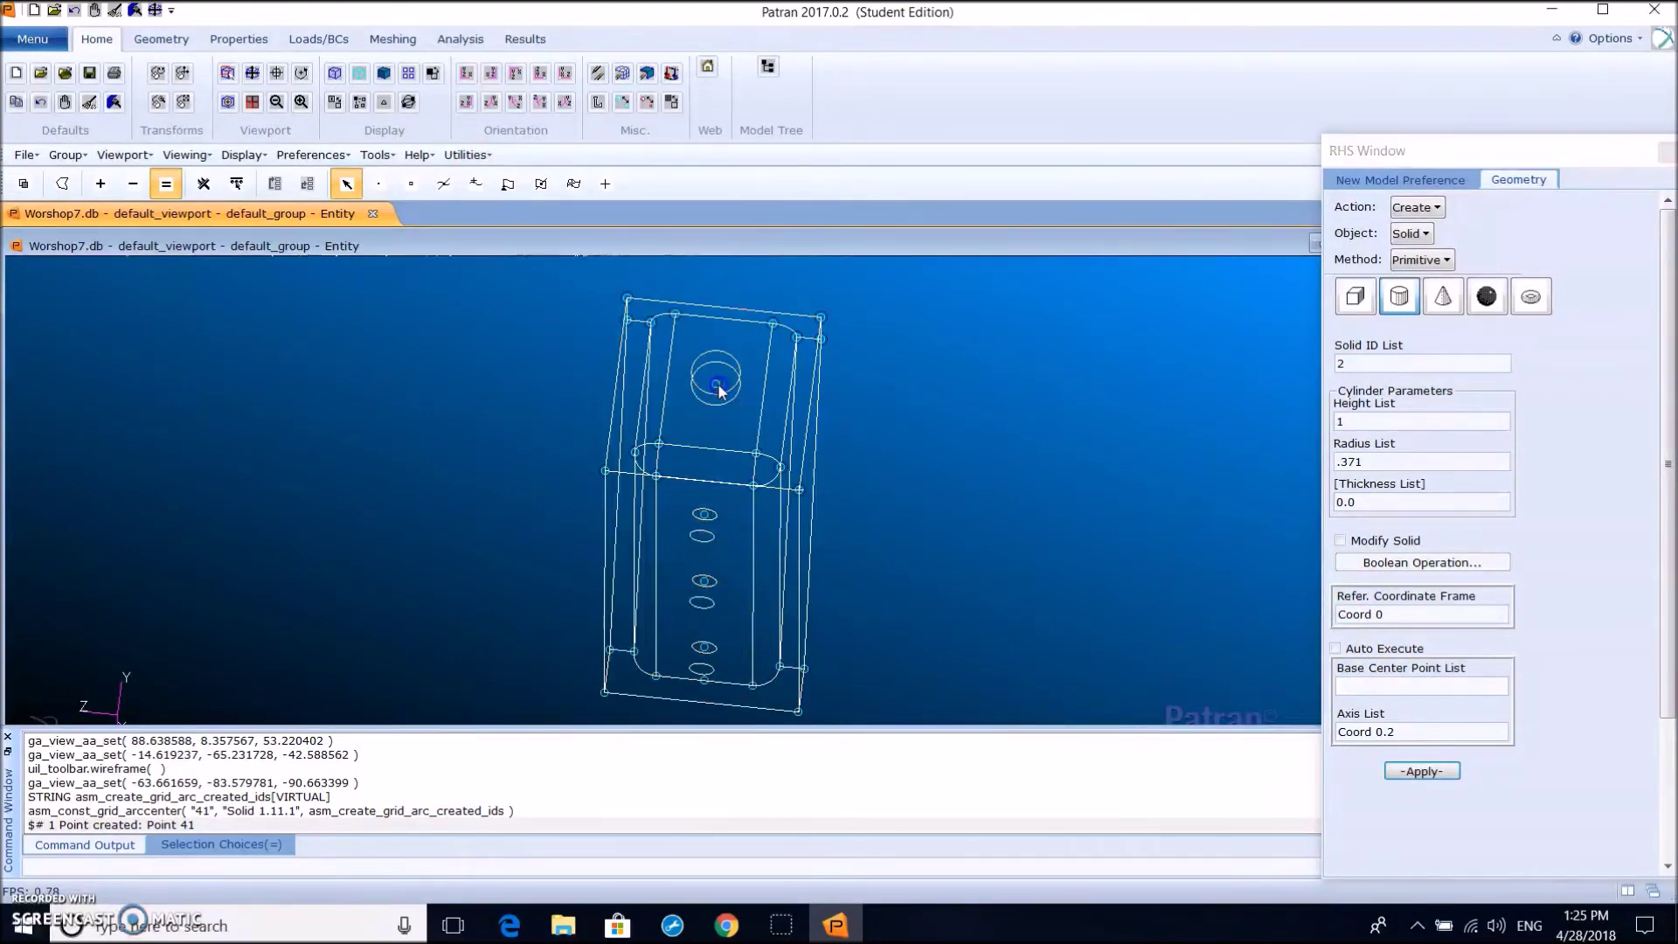
click(1413, 727)
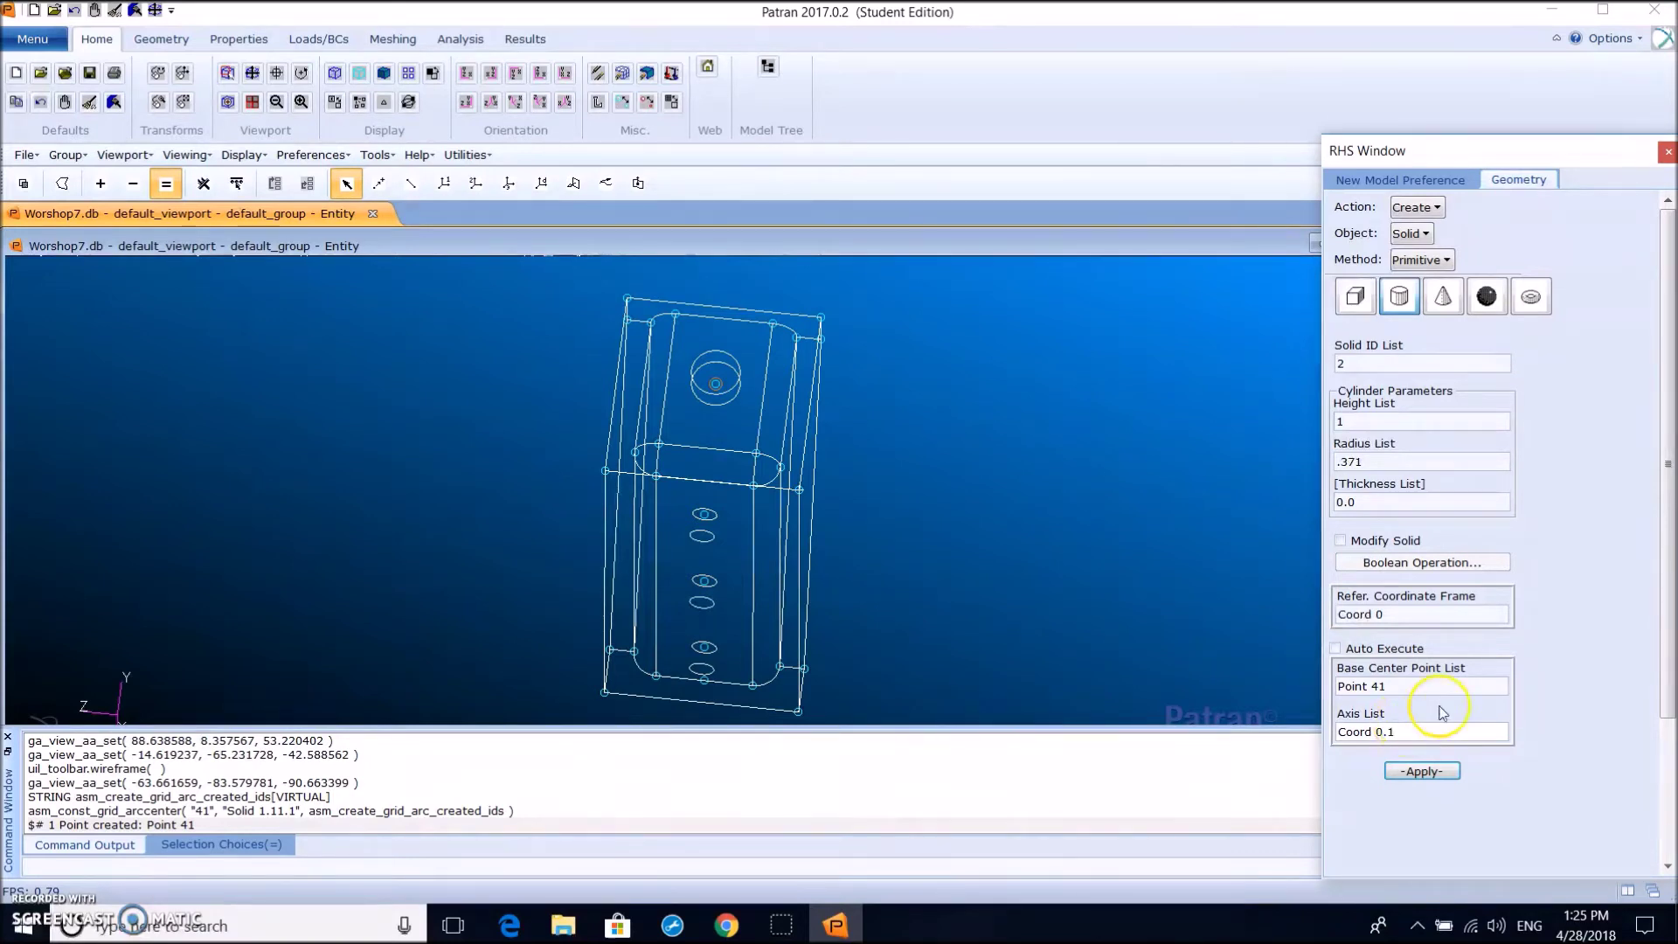
click(1435, 772)
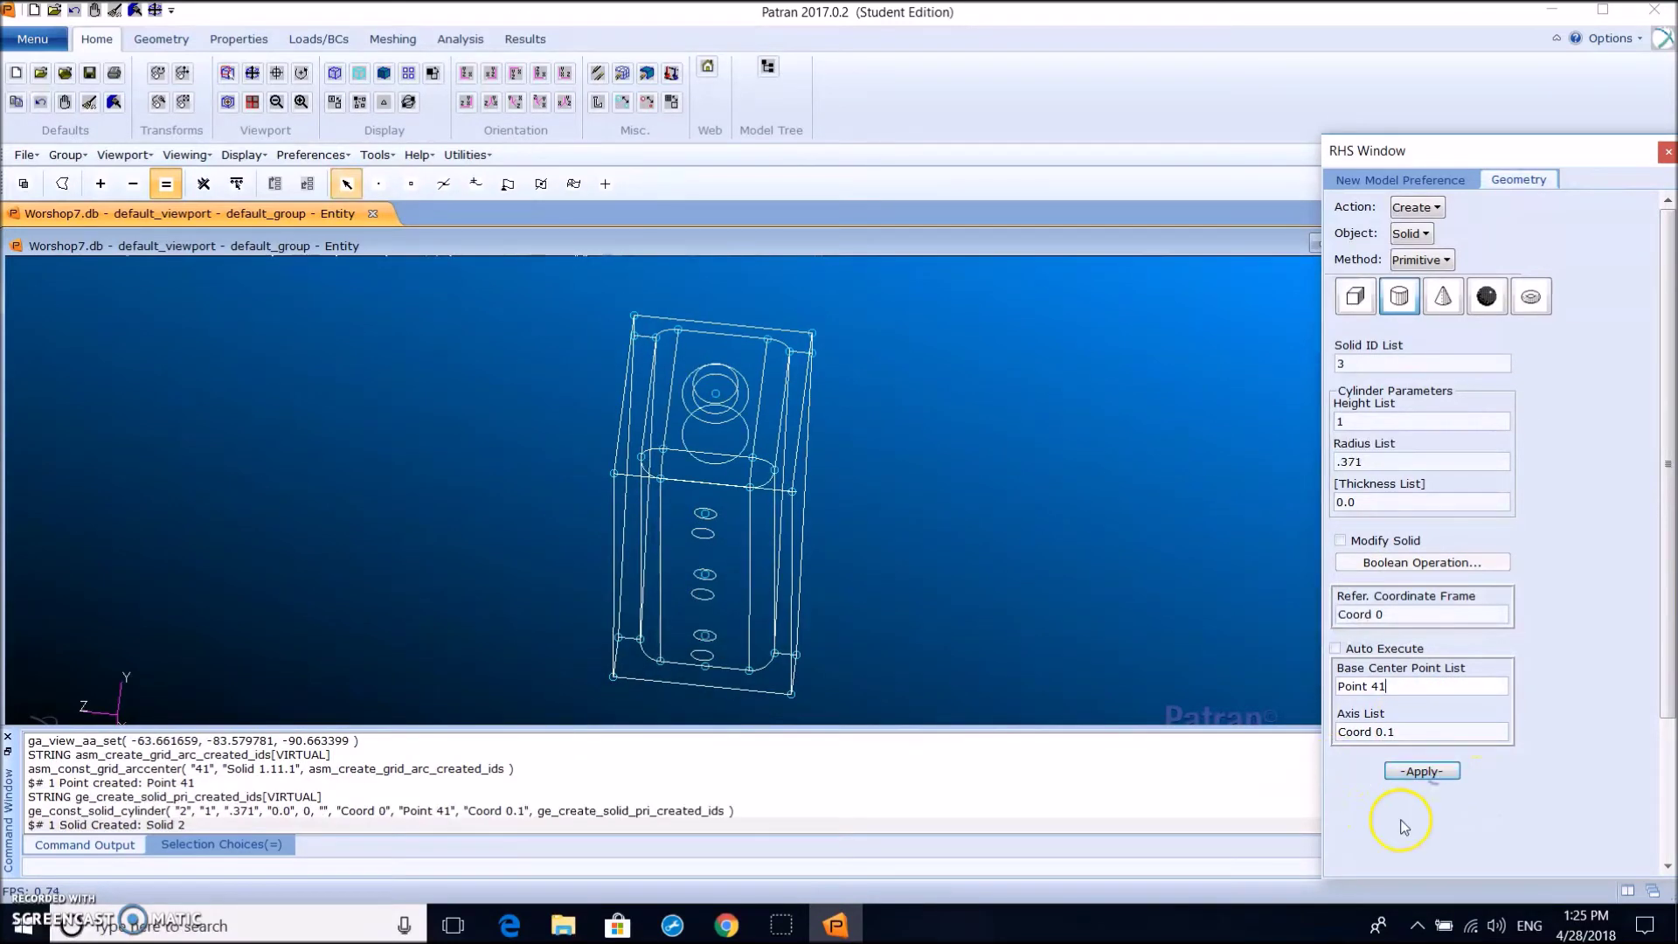
Display the model smooth-shaded and rotate it to inspect the cylinder at the end wall
right_click(1001, 435)
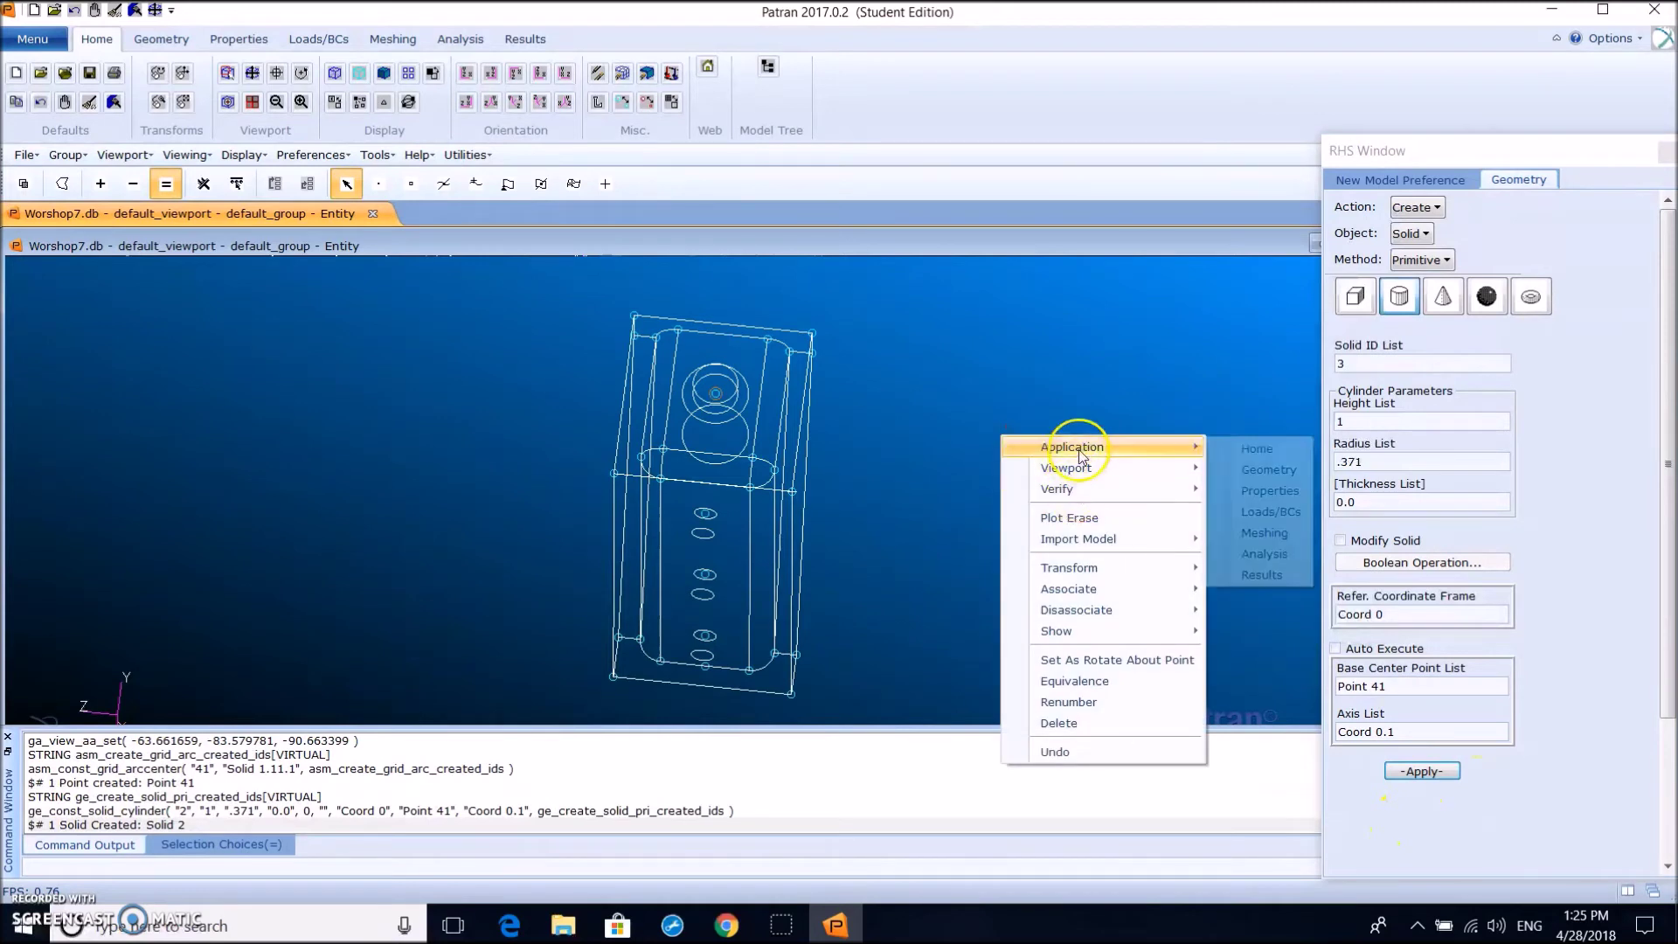
mouse_move(1101, 468)
mouse_move(1278, 471)
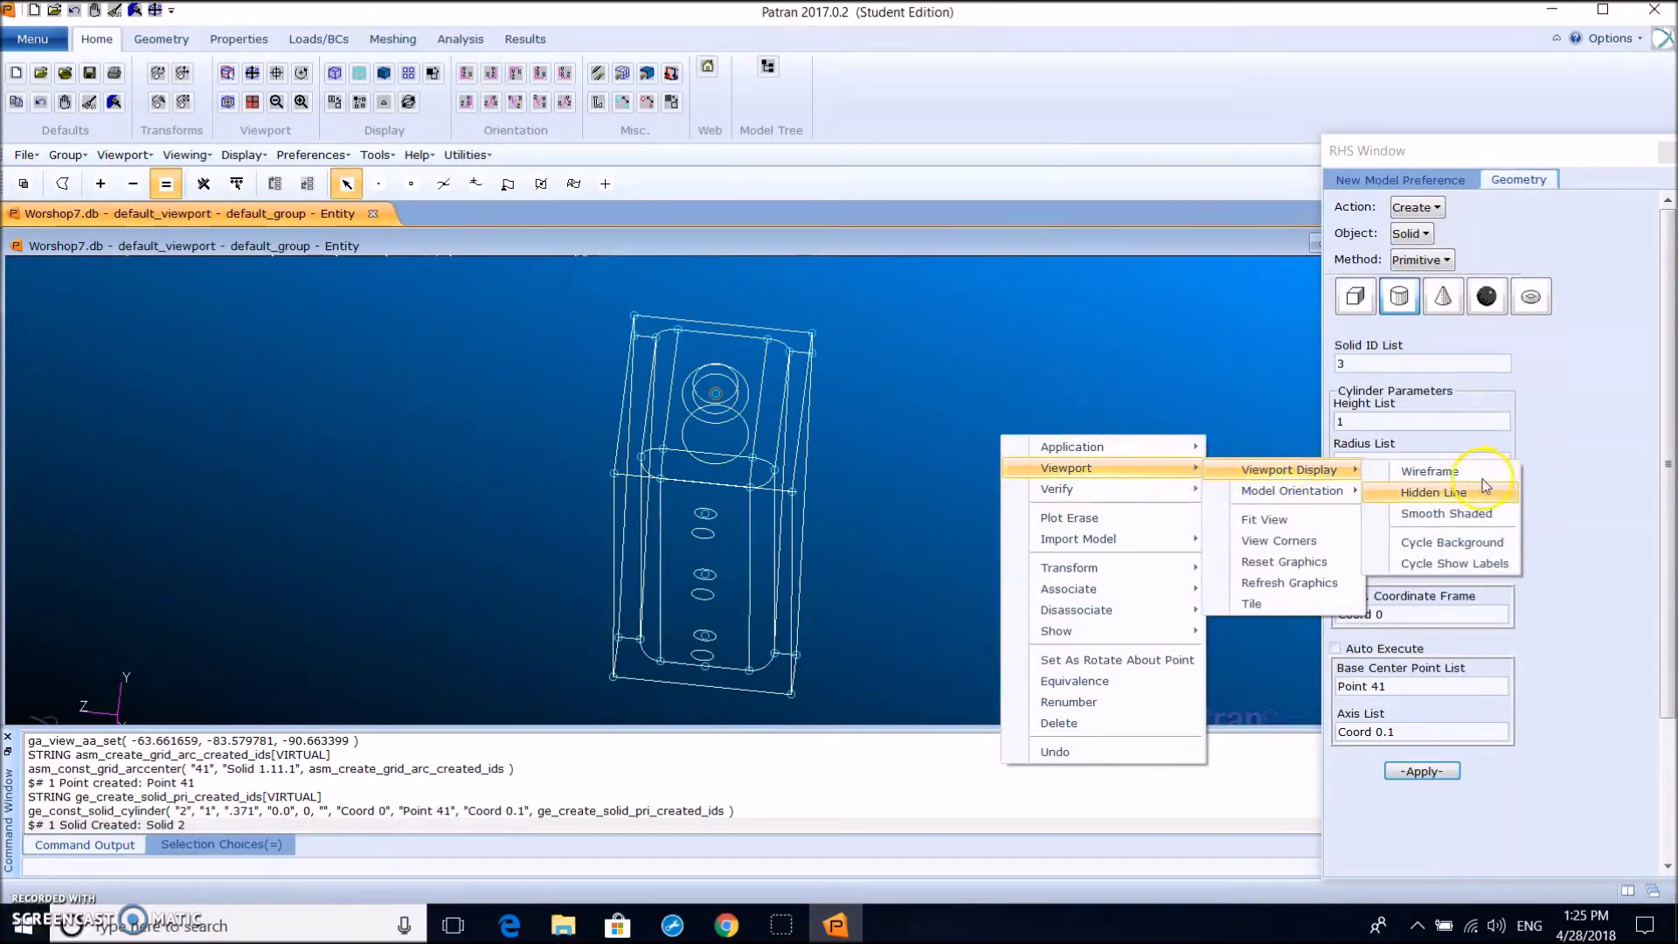
click(1446, 513)
mouse_move(1011, 457)
middle_down()
mouse_move(1173, 423)
mouse_move(1166, 464)
mouse_move(1031, 512)
mouse_move(1025, 533)
mouse_move(1046, 542)
middle_up()
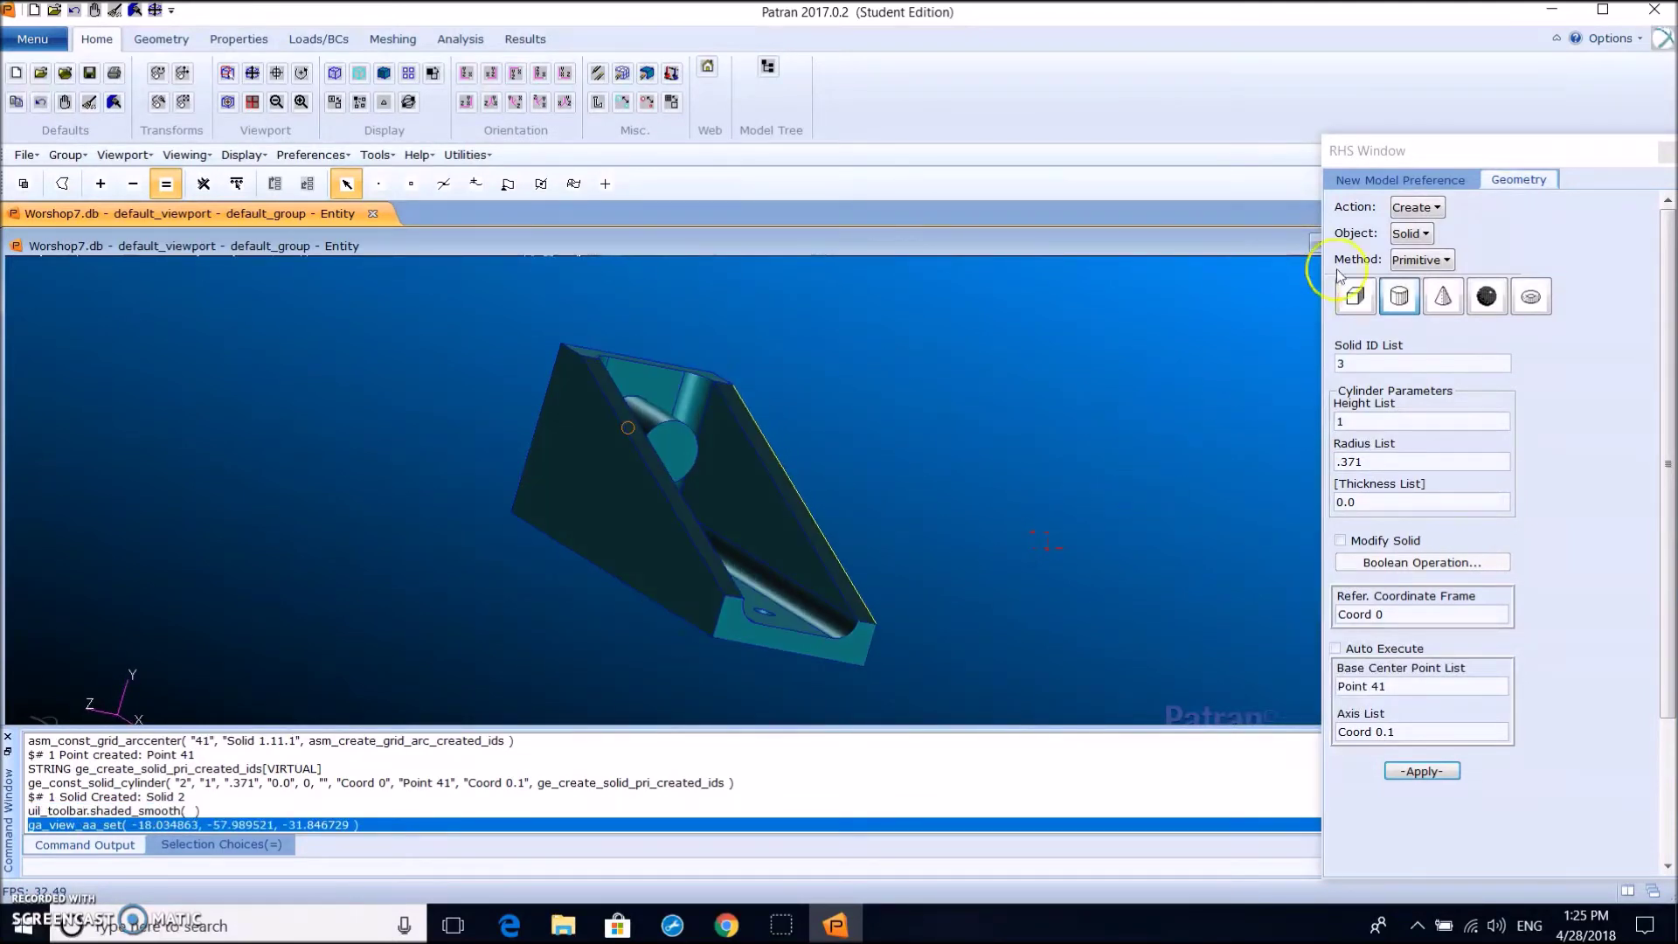
Imprint the cylinder, Solid 2, onto the main body, Solid 1, with Auto Execute off
click(1415, 207)
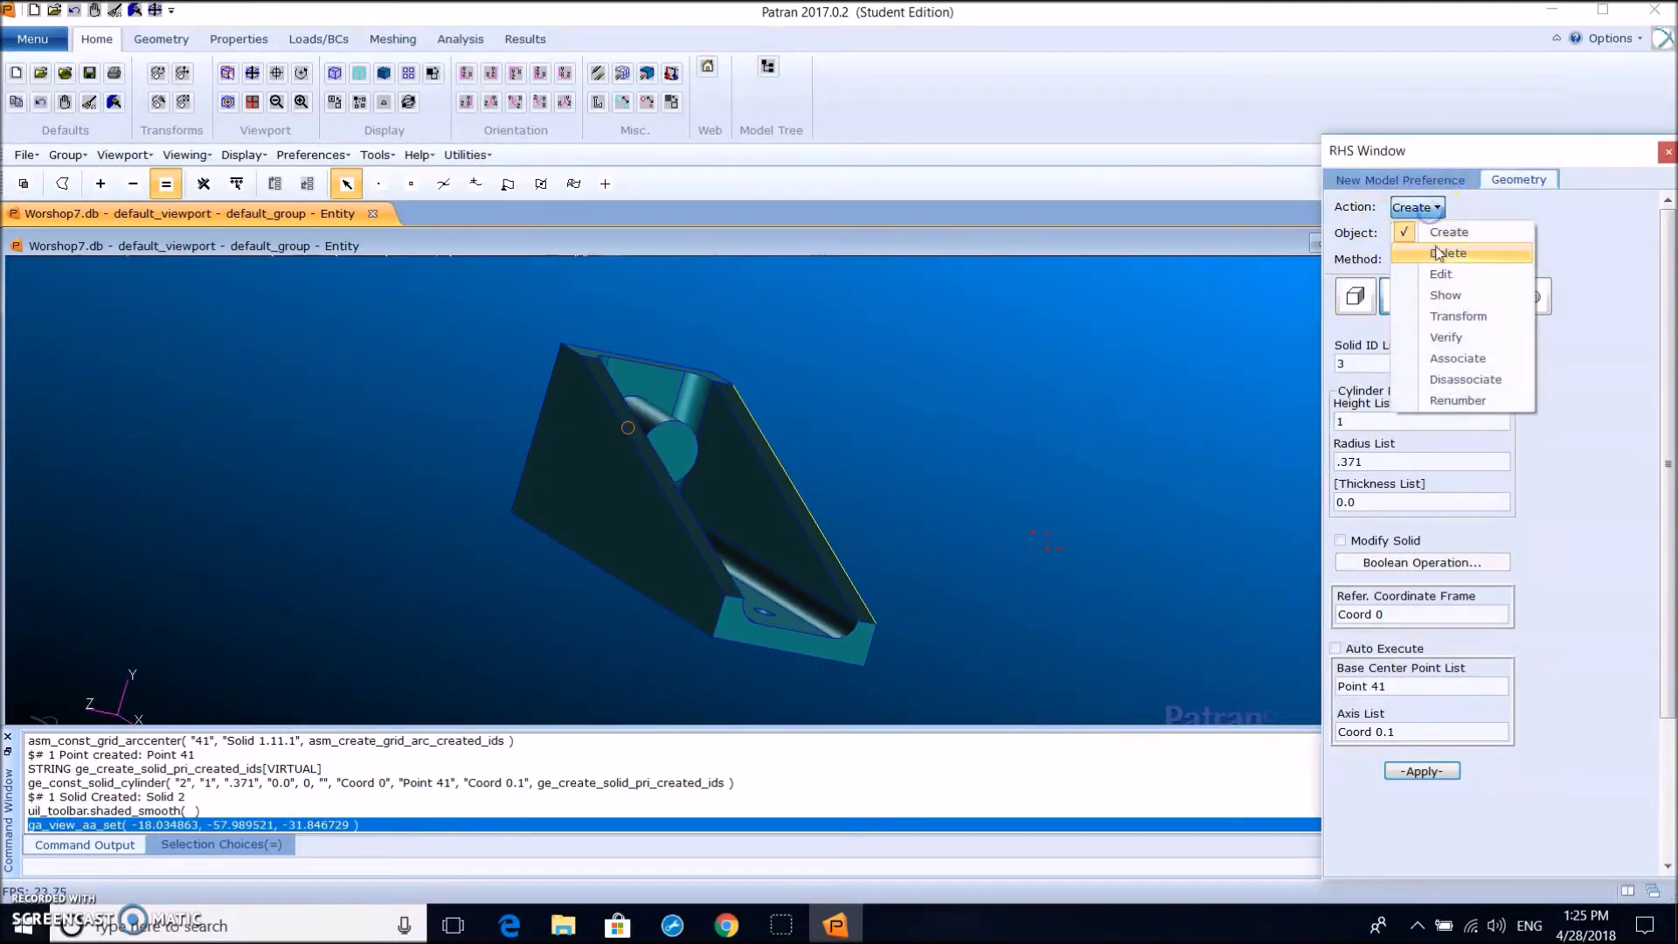
click(1446, 295)
click(1413, 207)
click(1454, 273)
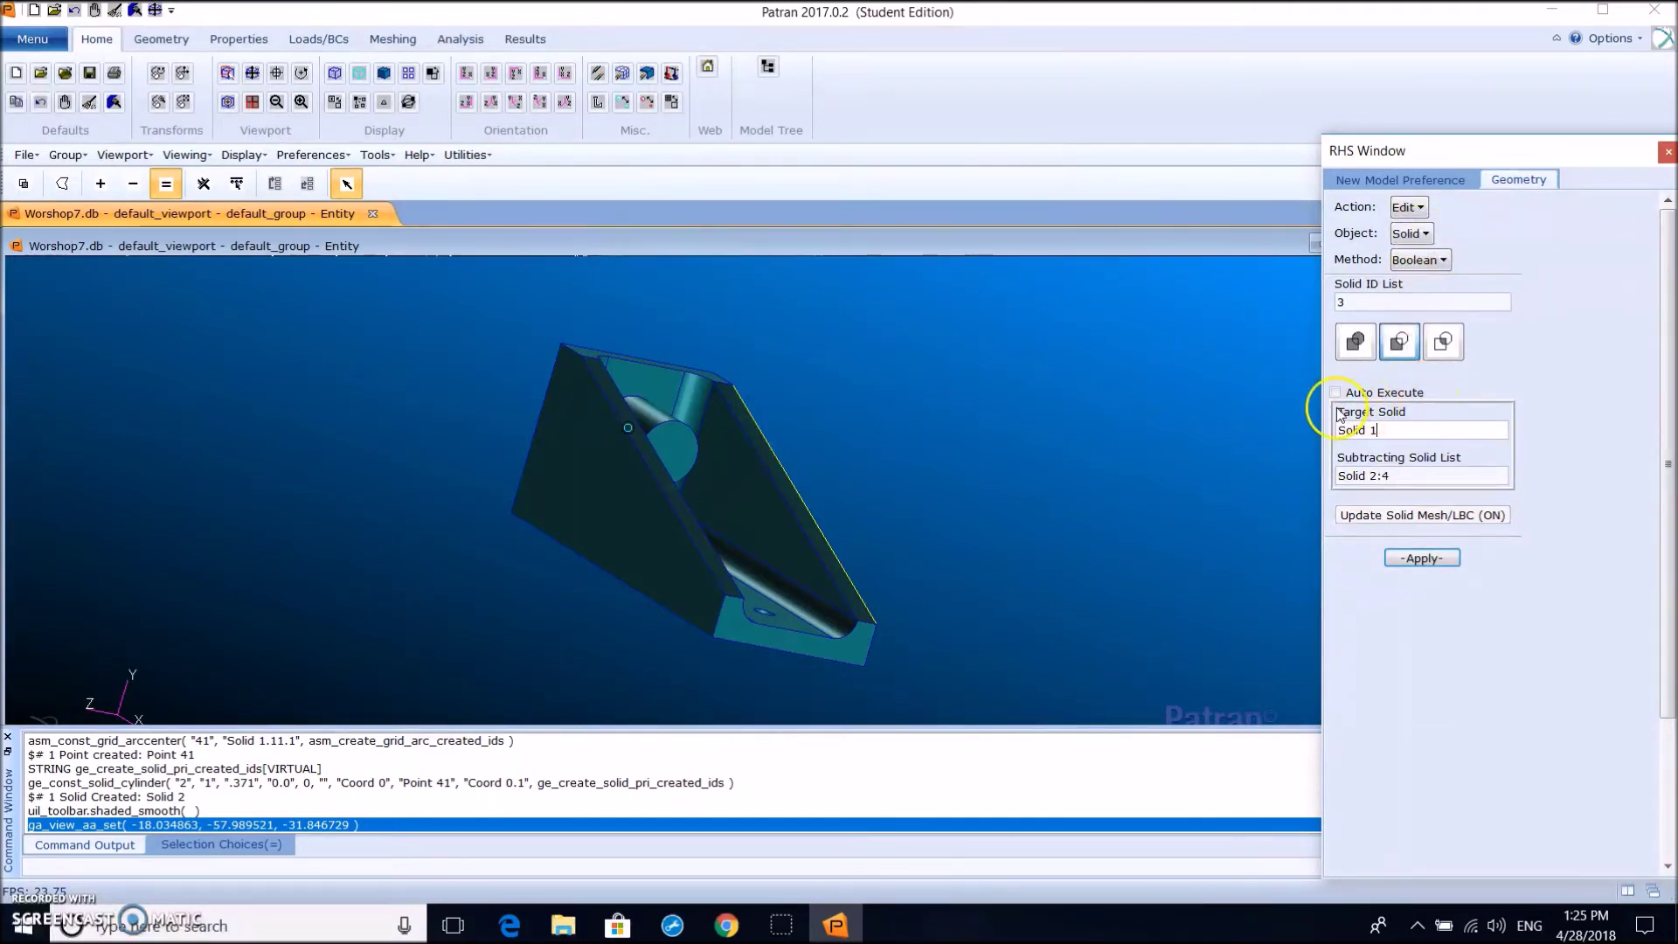
click(1433, 261)
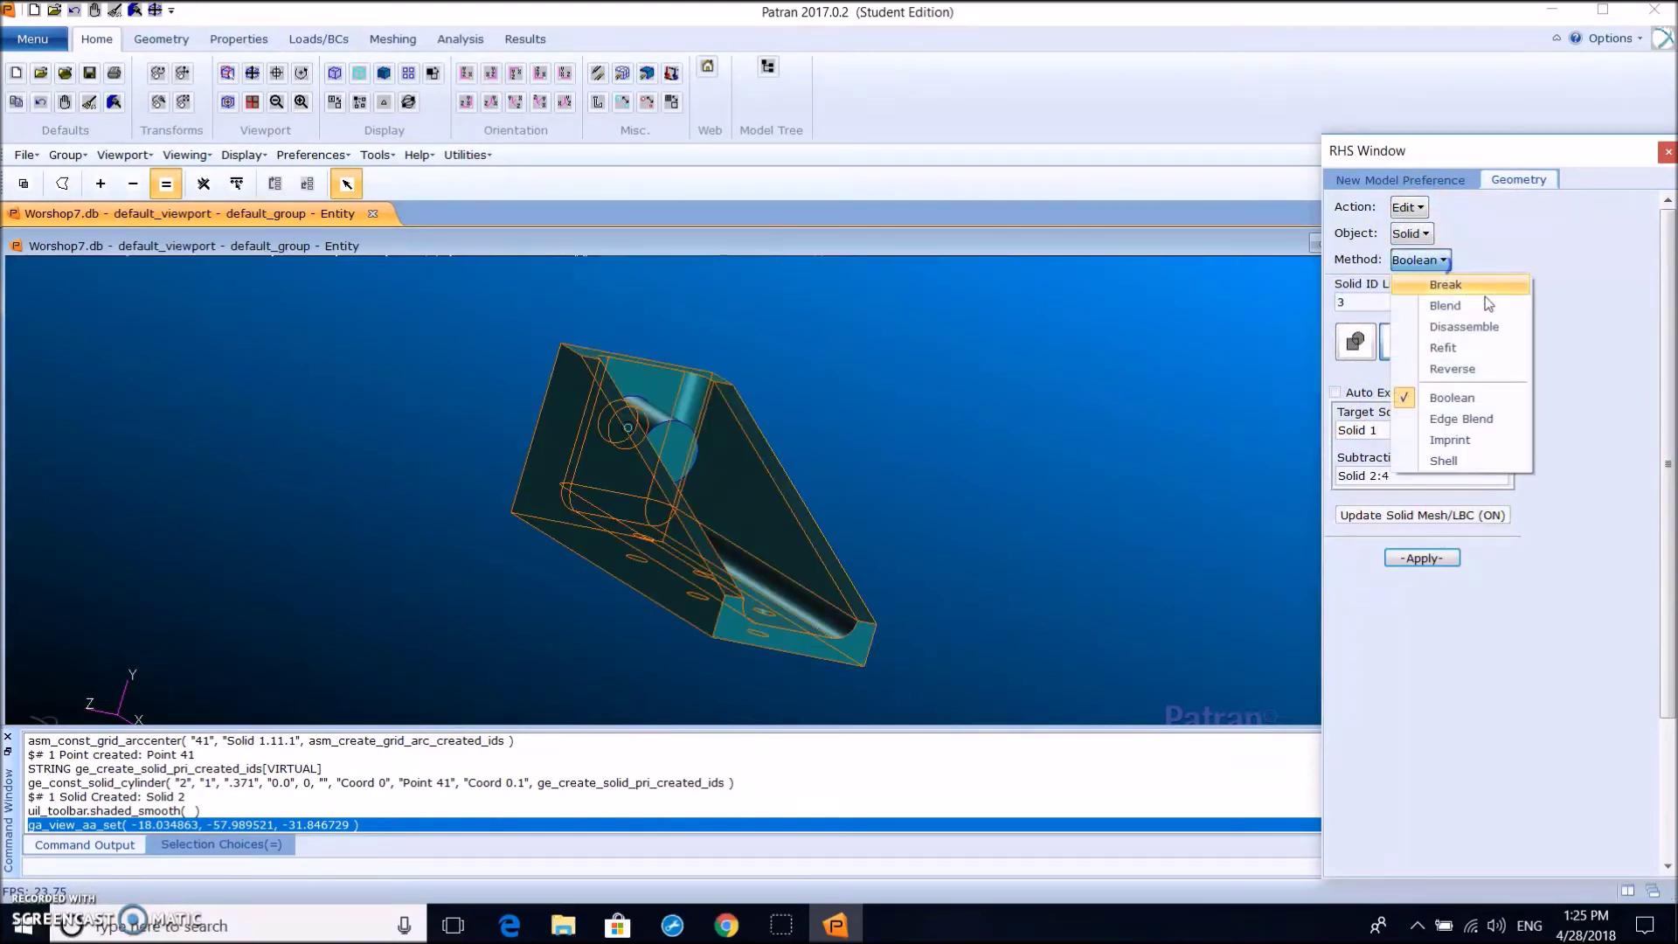
click(1458, 438)
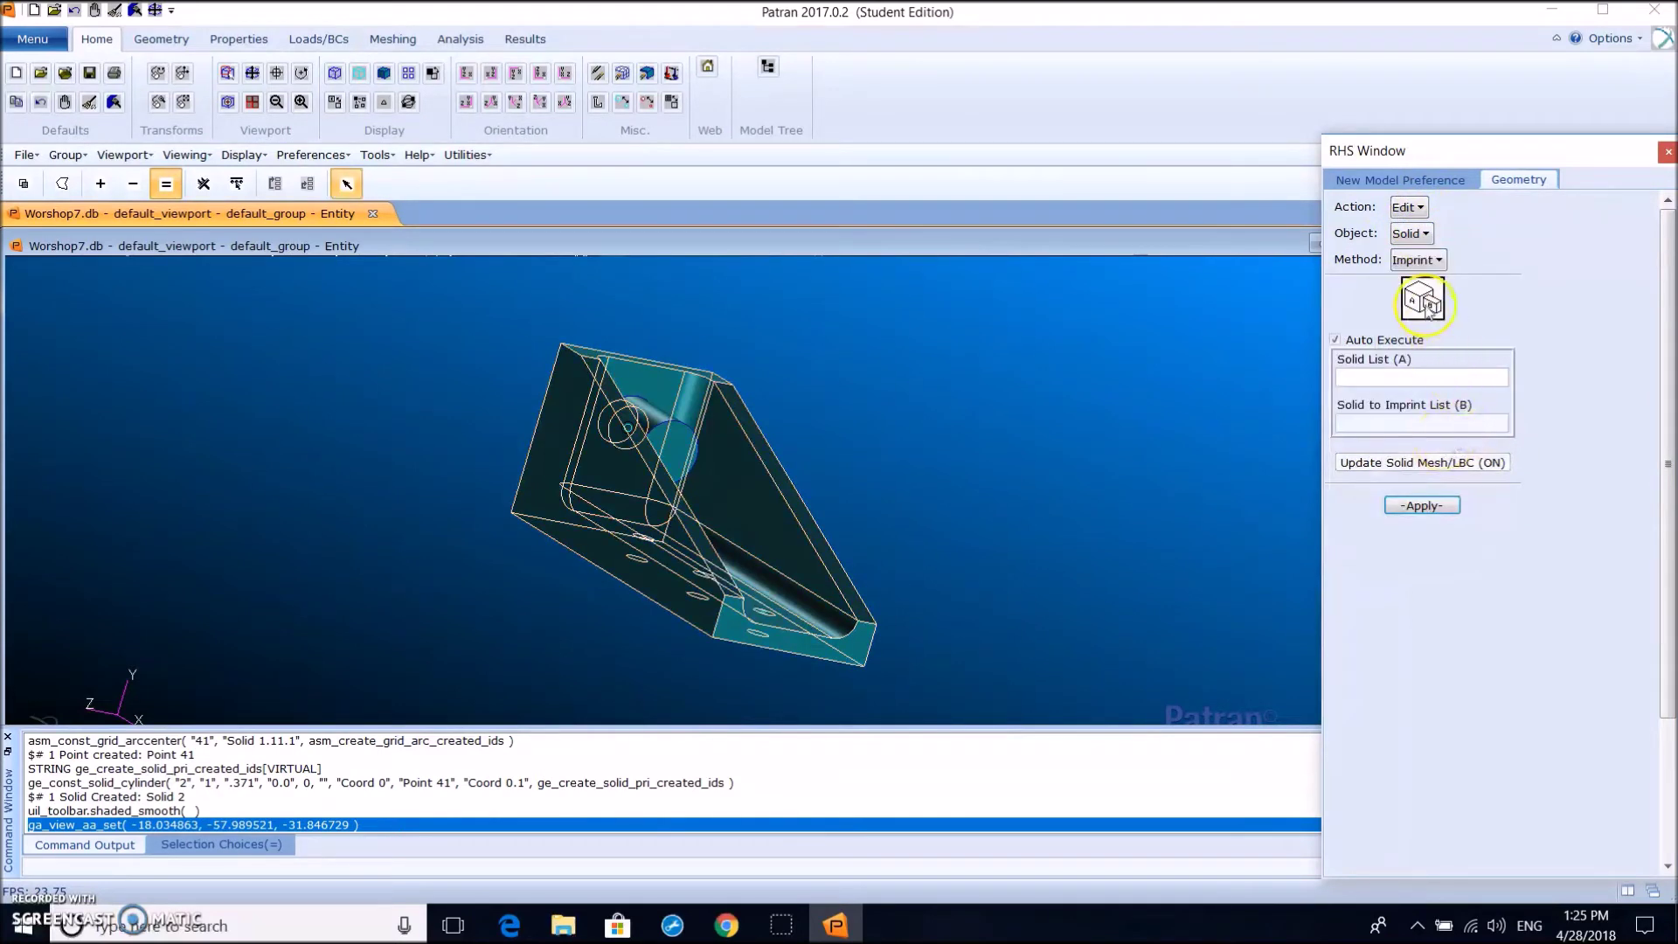
click(1337, 338)
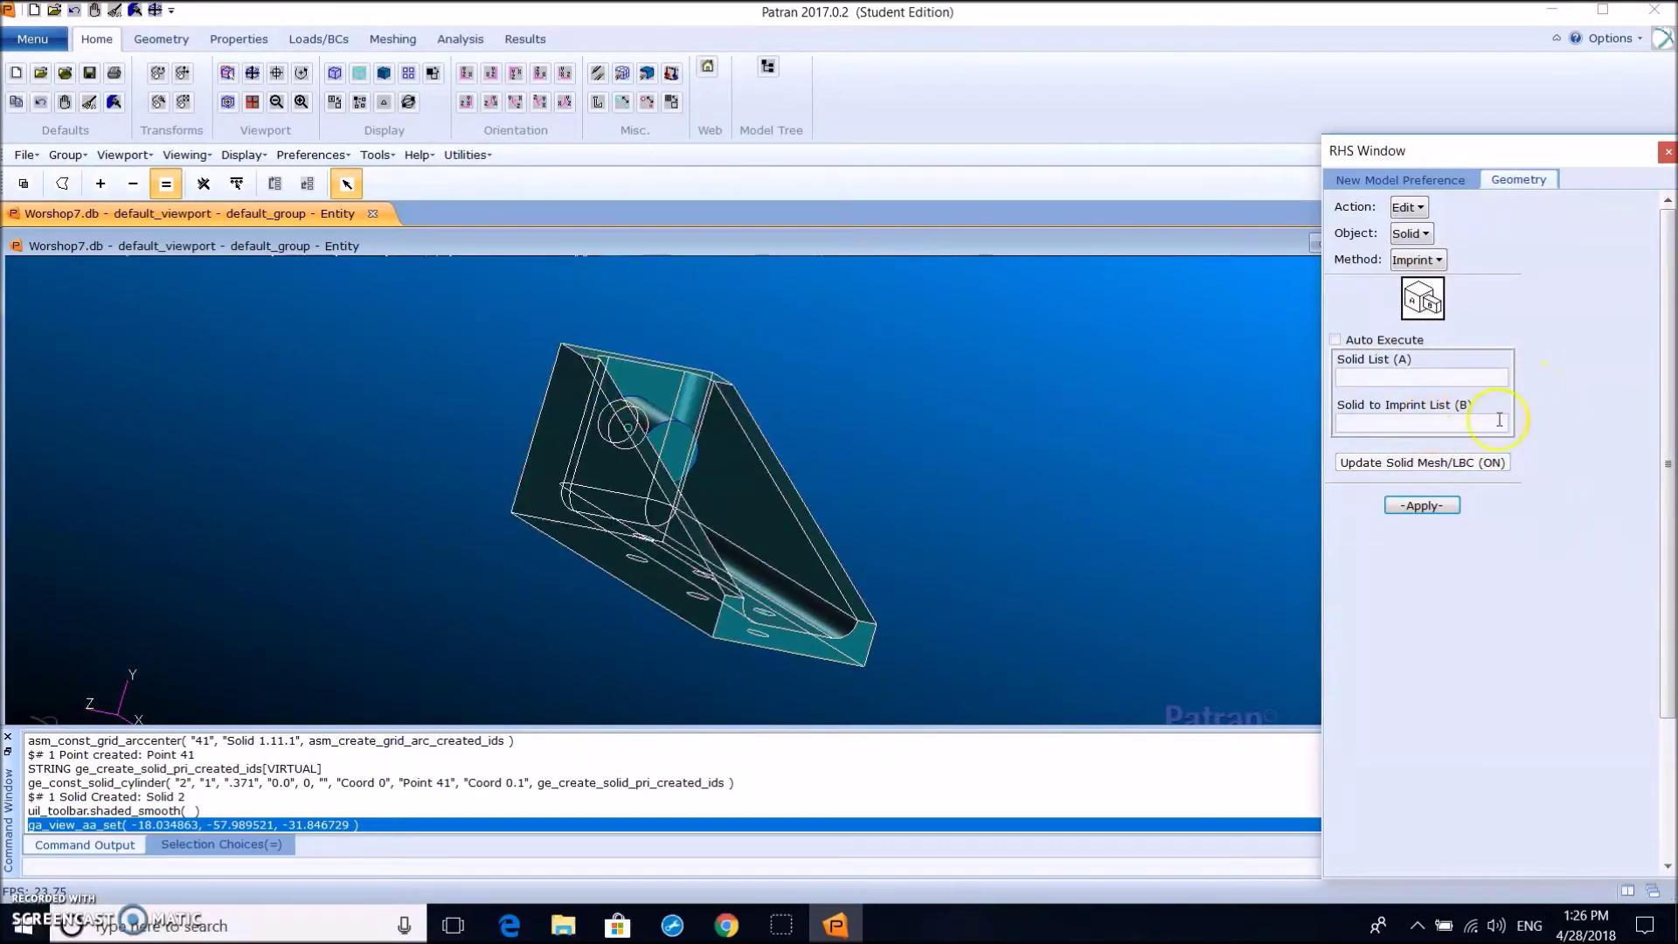
click(622, 485)
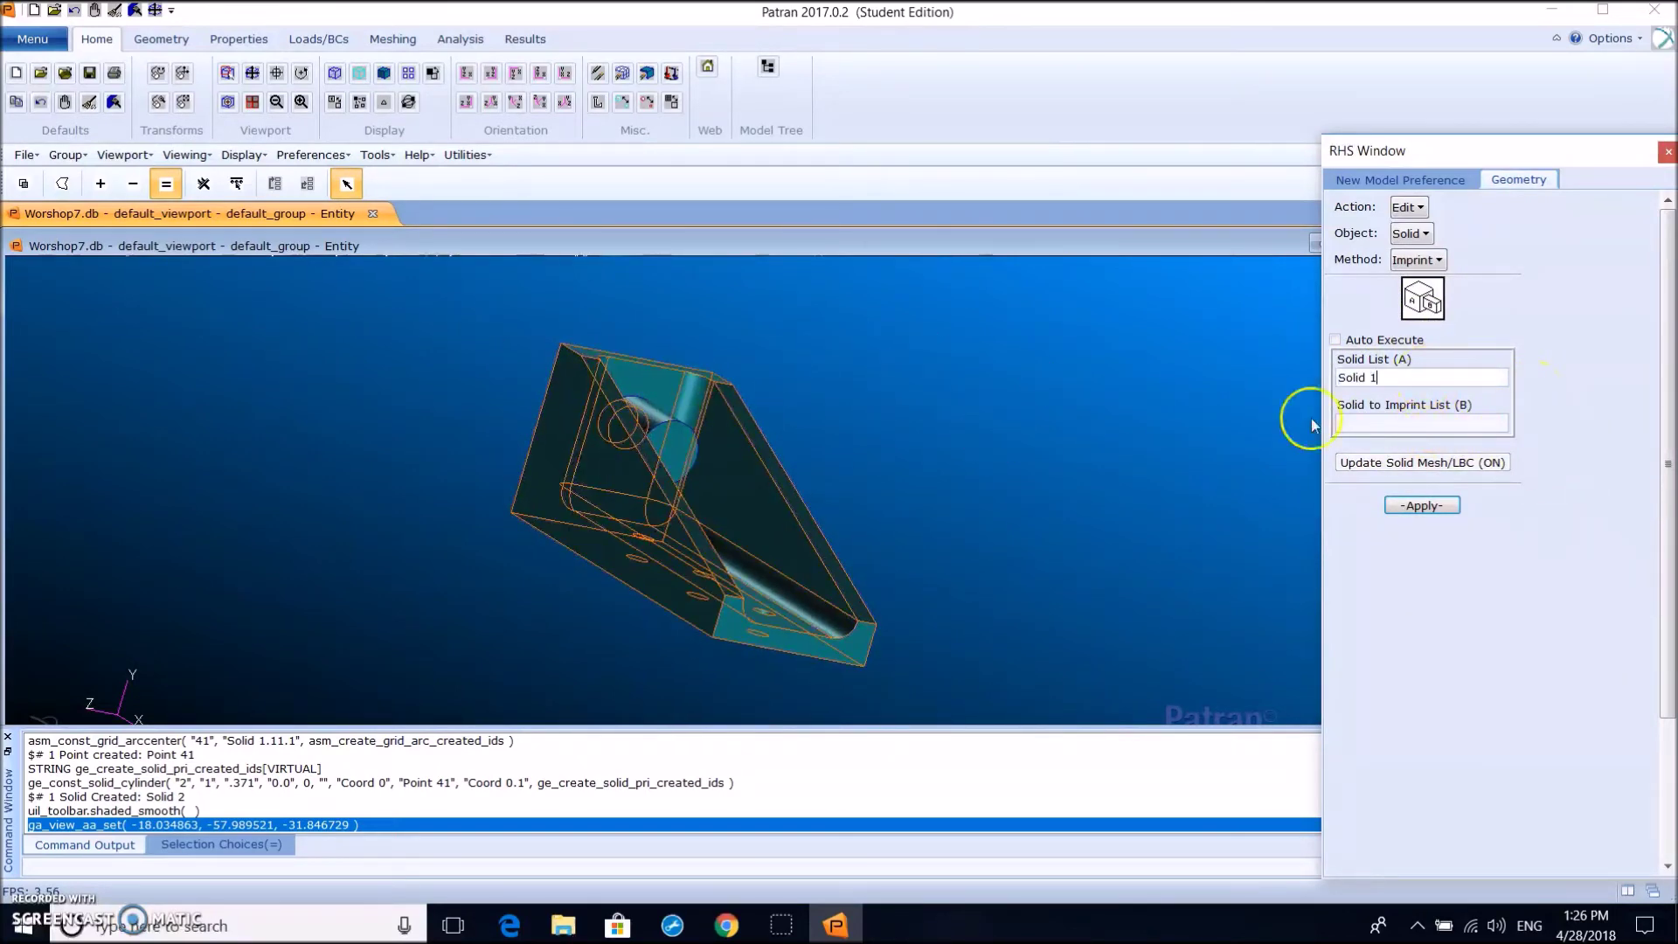
middle_drag(888, 434, 735, 443)
click(736, 442)
click(1434, 504)
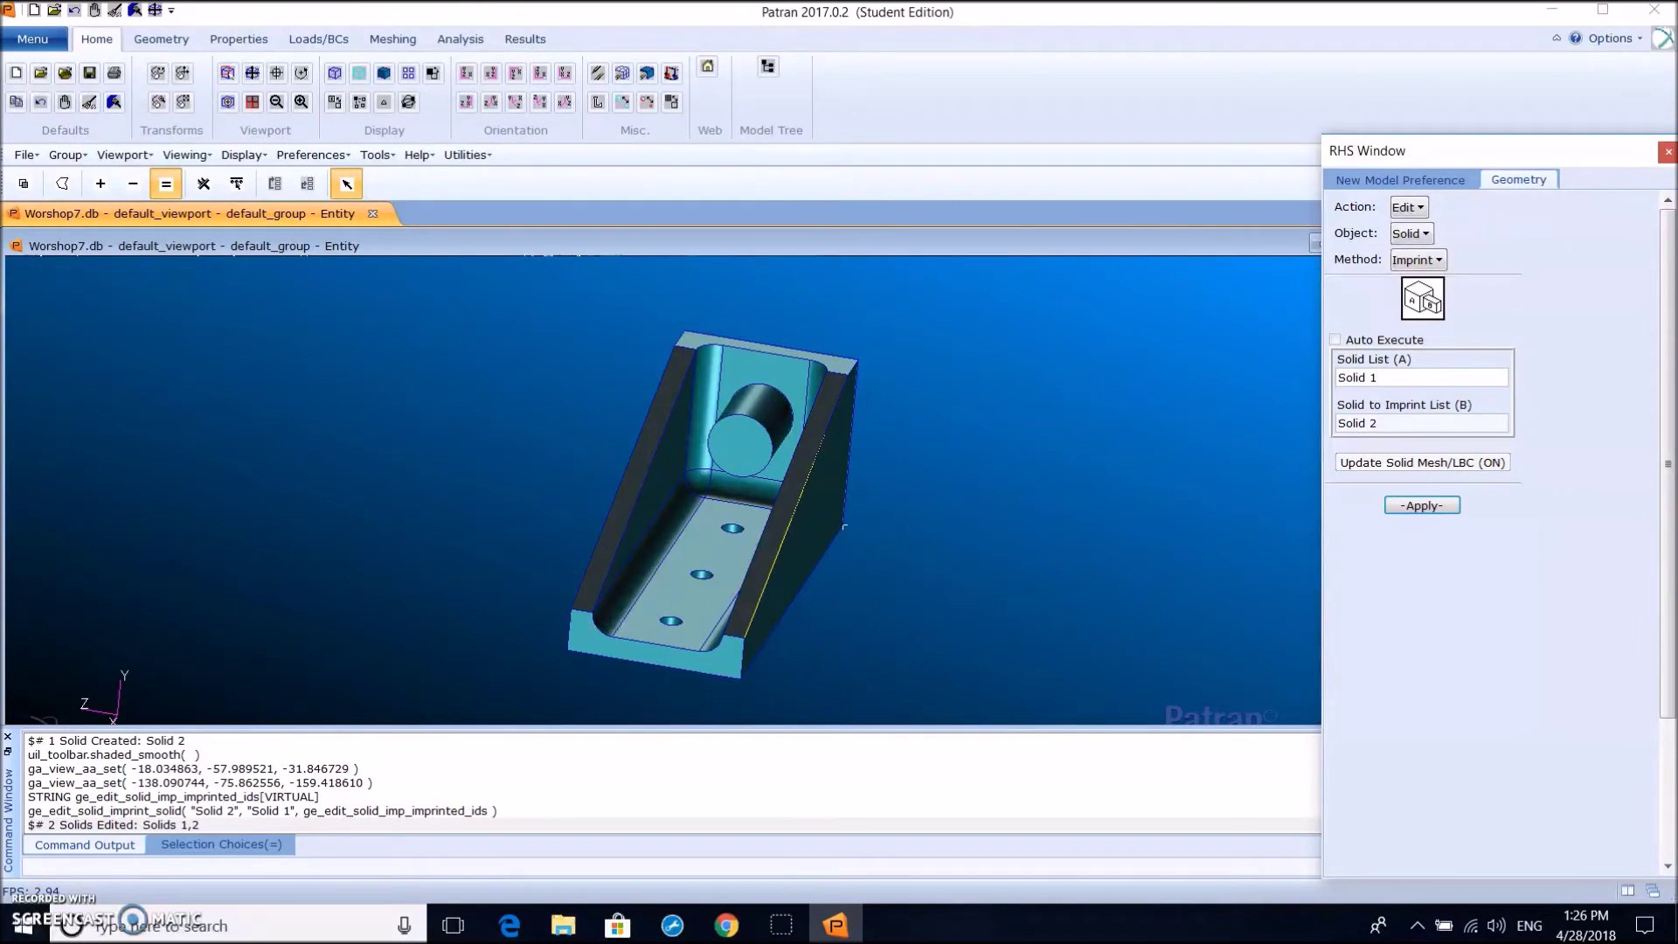
Delete the cylinder, Solid 2, from the end wall
click(1407, 207)
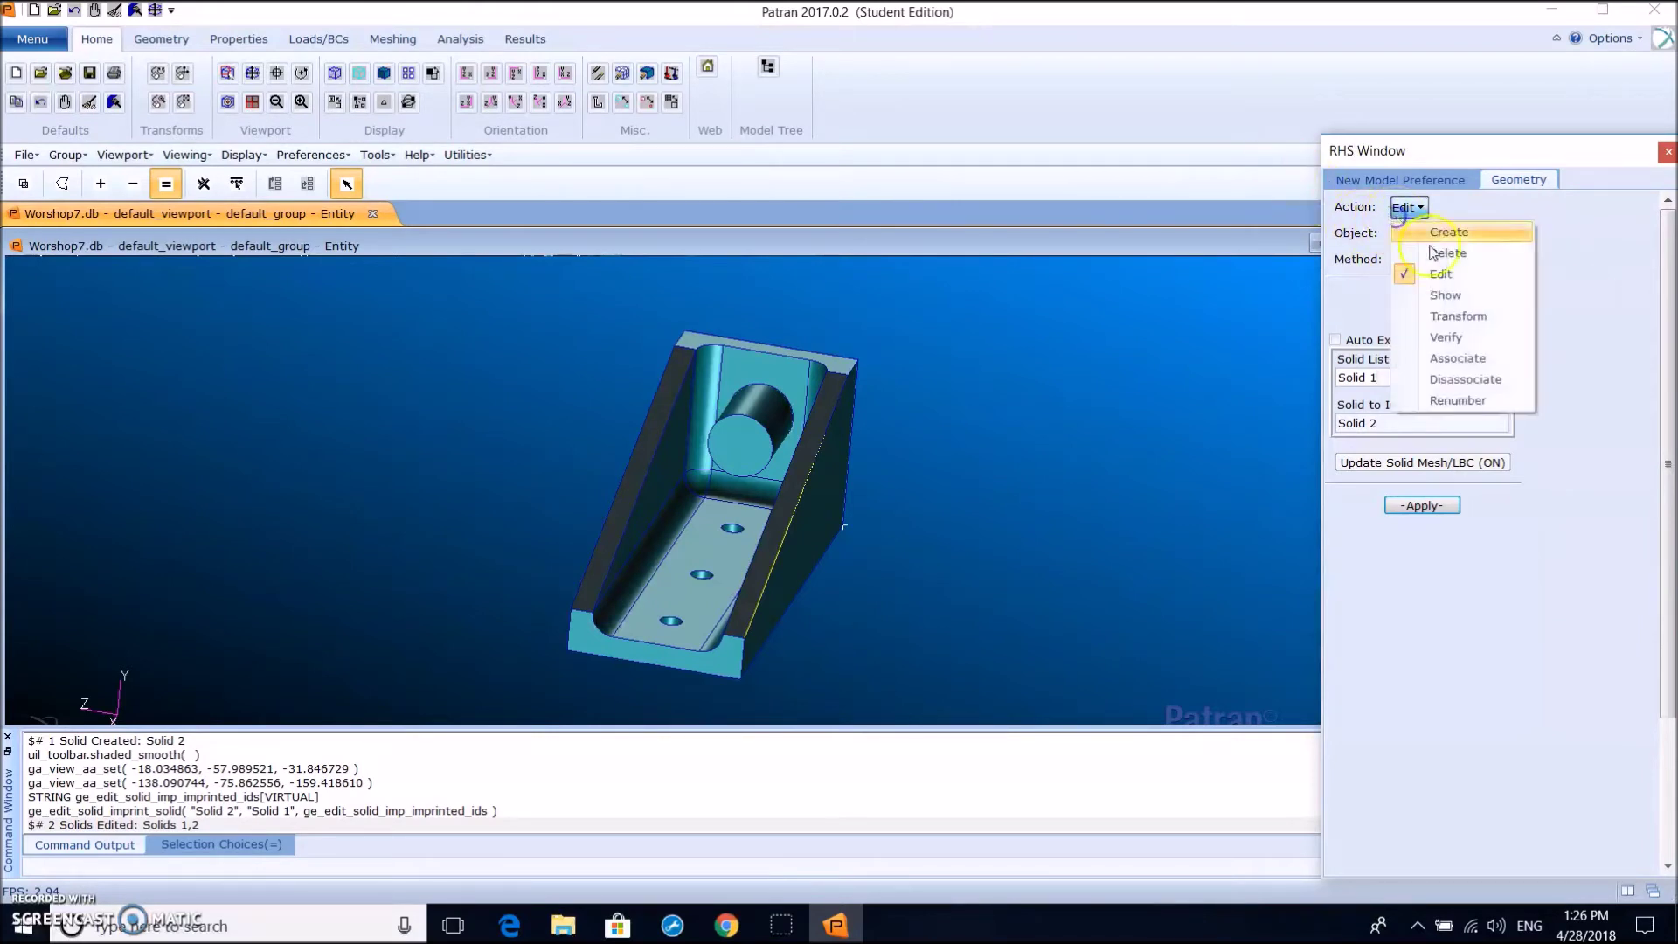
click(1440, 254)
click(1411, 234)
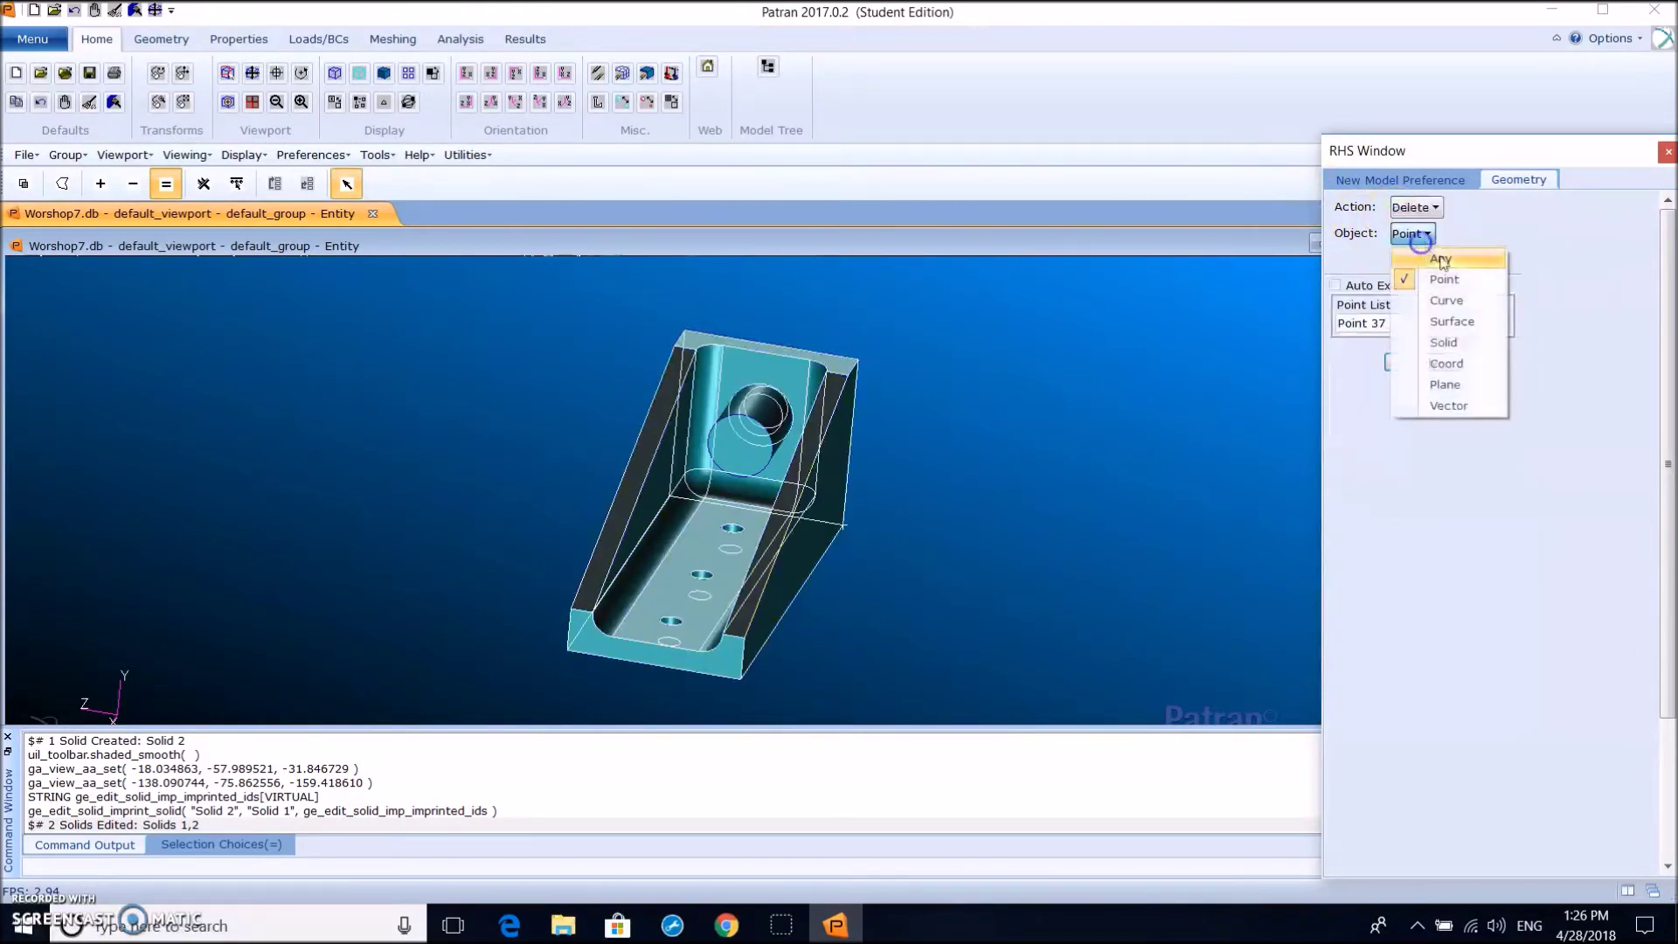
click(1443, 341)
click(734, 441)
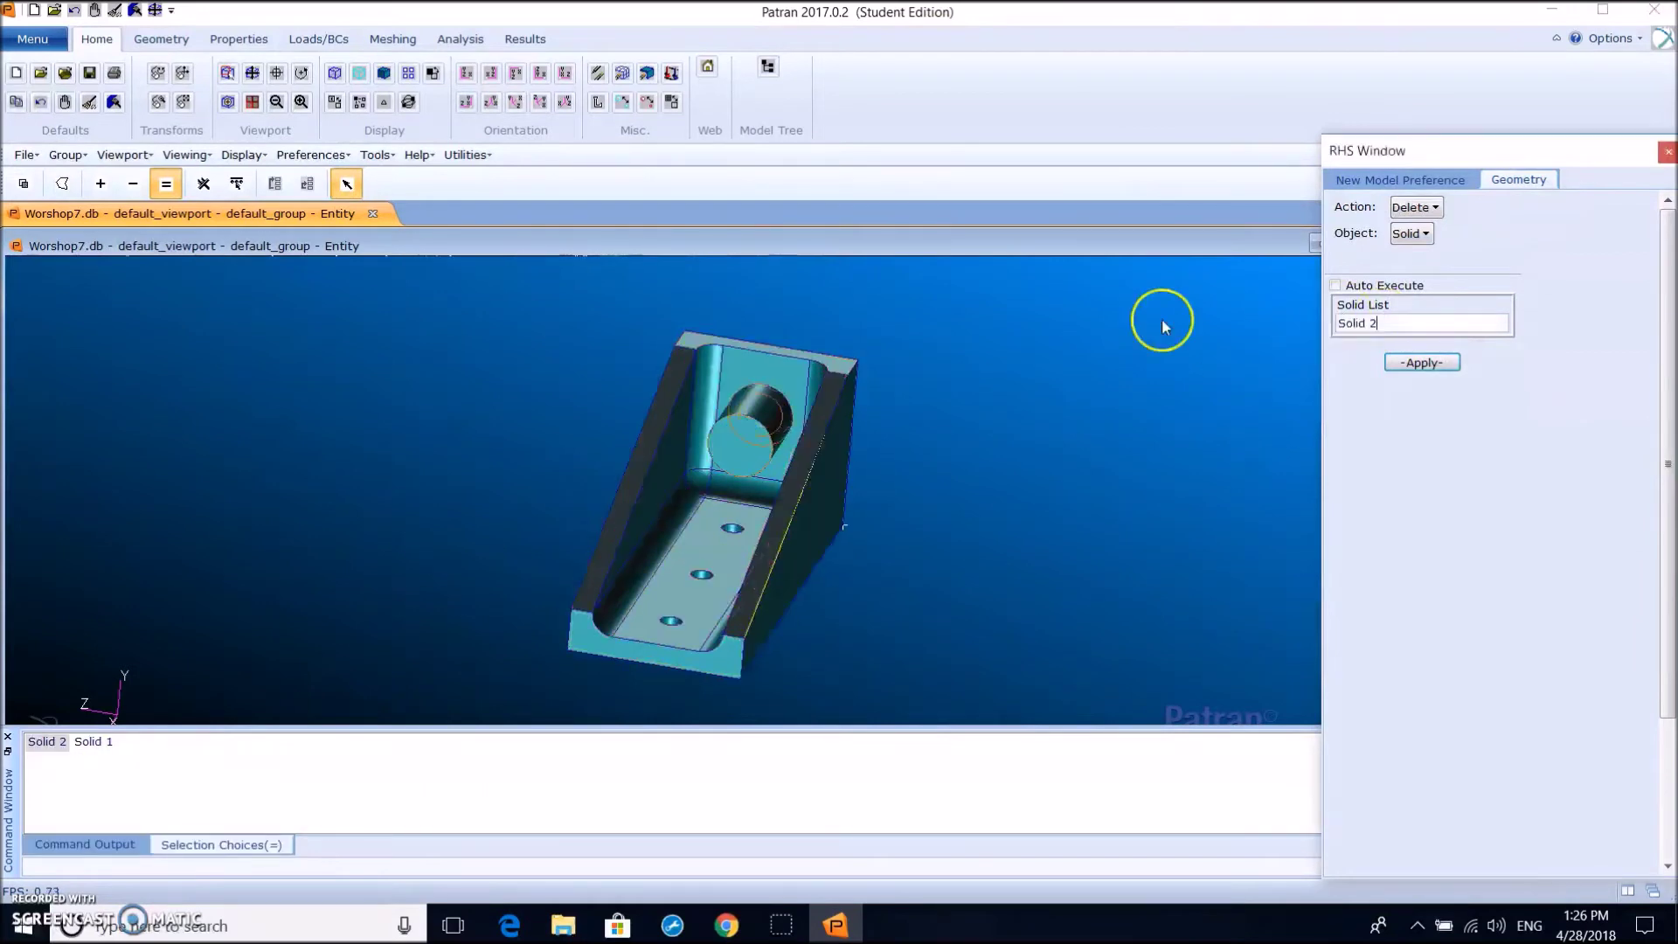
click(1442, 363)
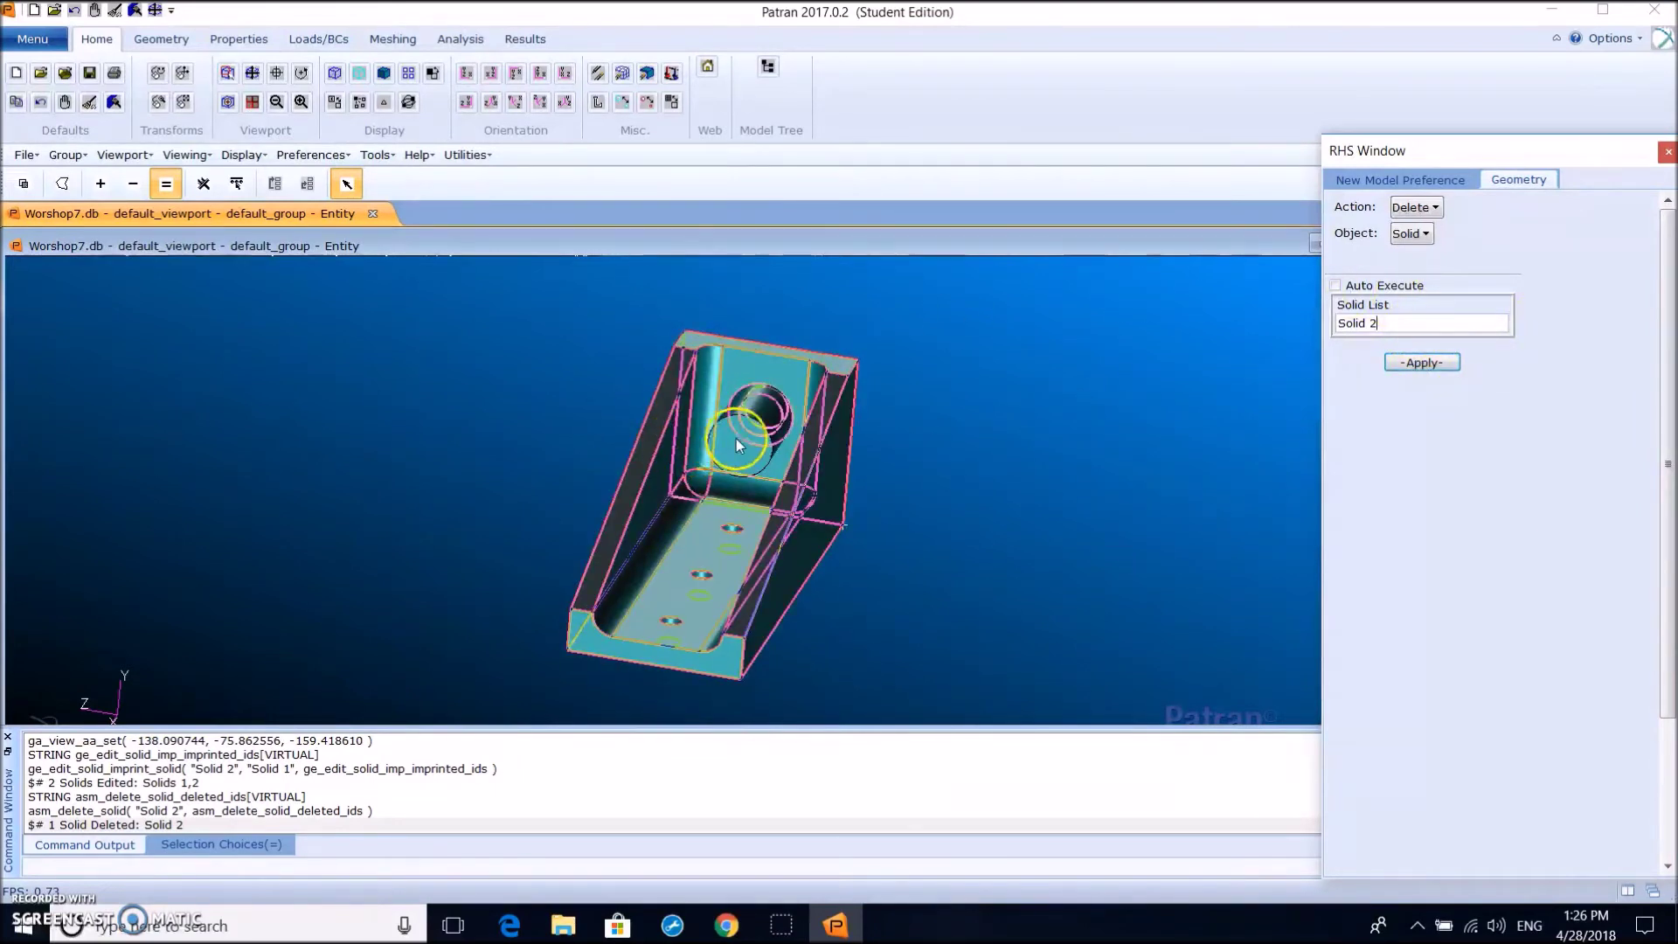
right_click(1019, 431)
click(860, 429)
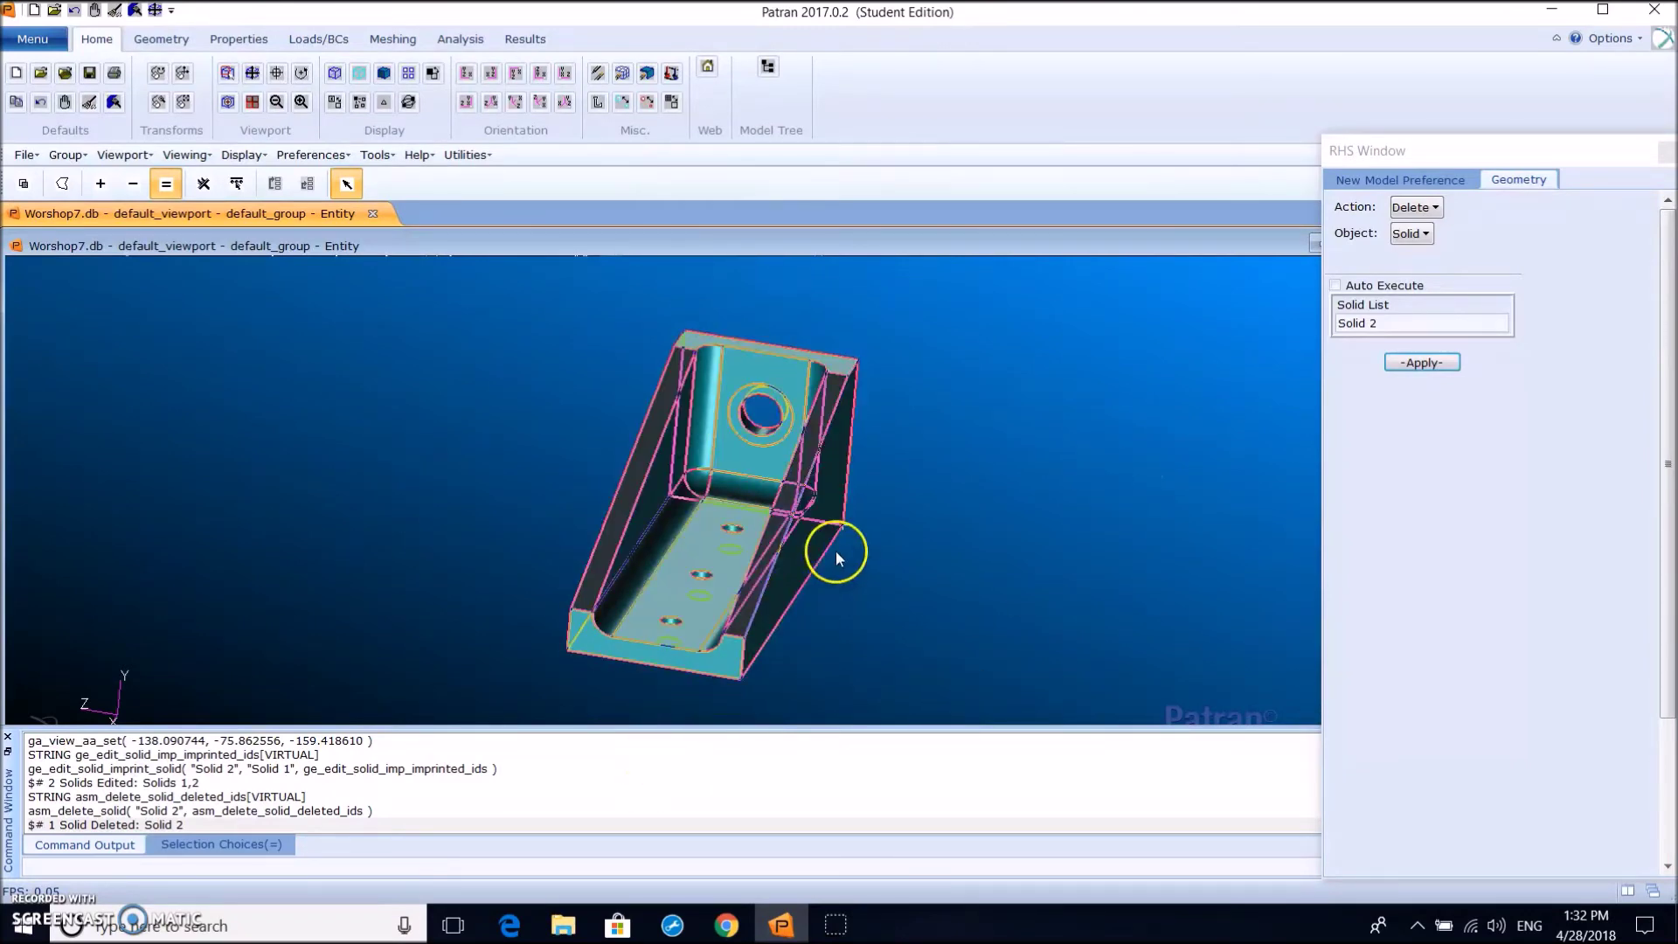
click(1413, 210)
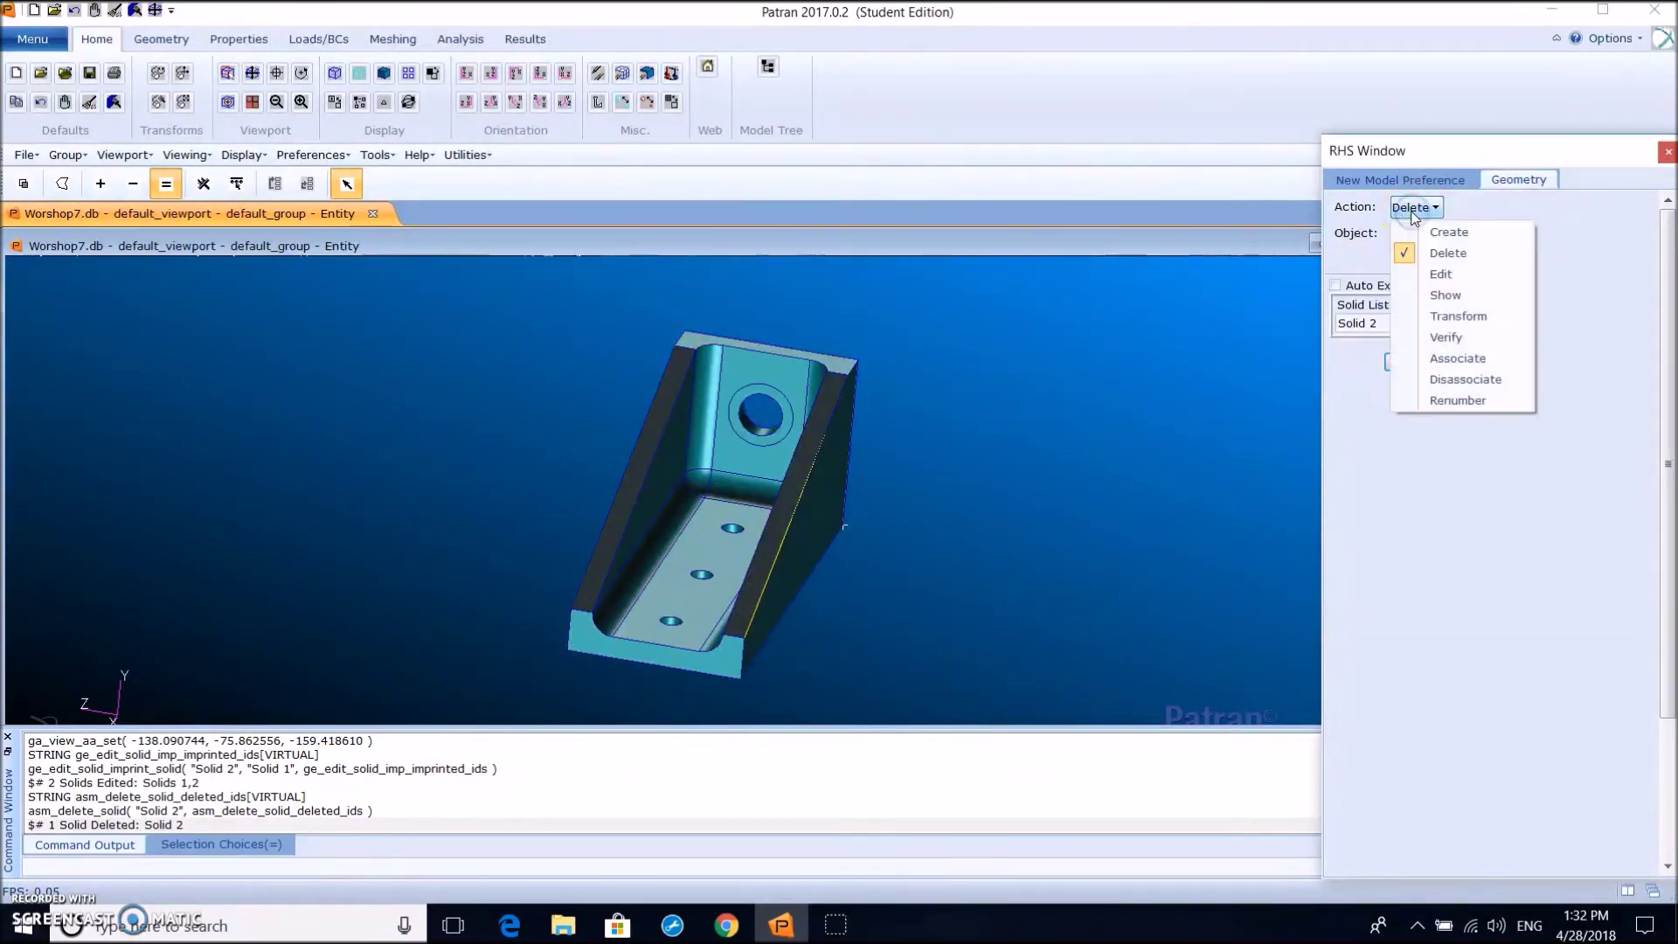
click(1437, 232)
click(1411, 234)
click(1414, 236)
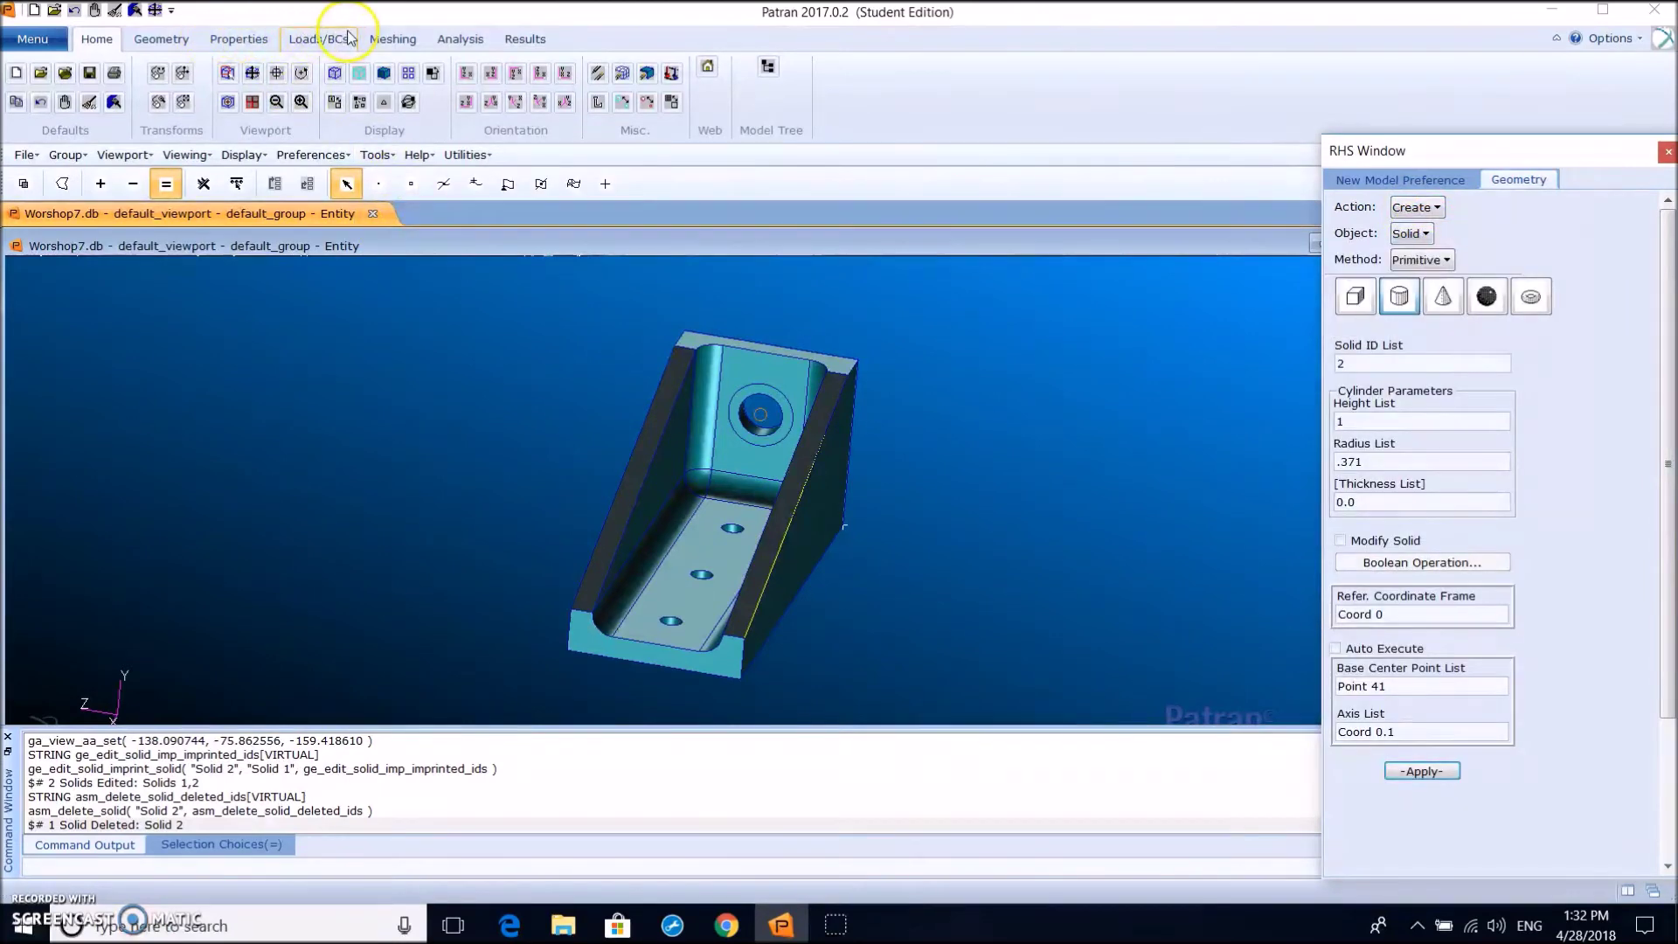
Set up a solid mesh with Tet element shape, the TetMesh mesher and Tet4 topology
click(348, 38)
click(392, 38)
click(1428, 233)
click(1422, 280)
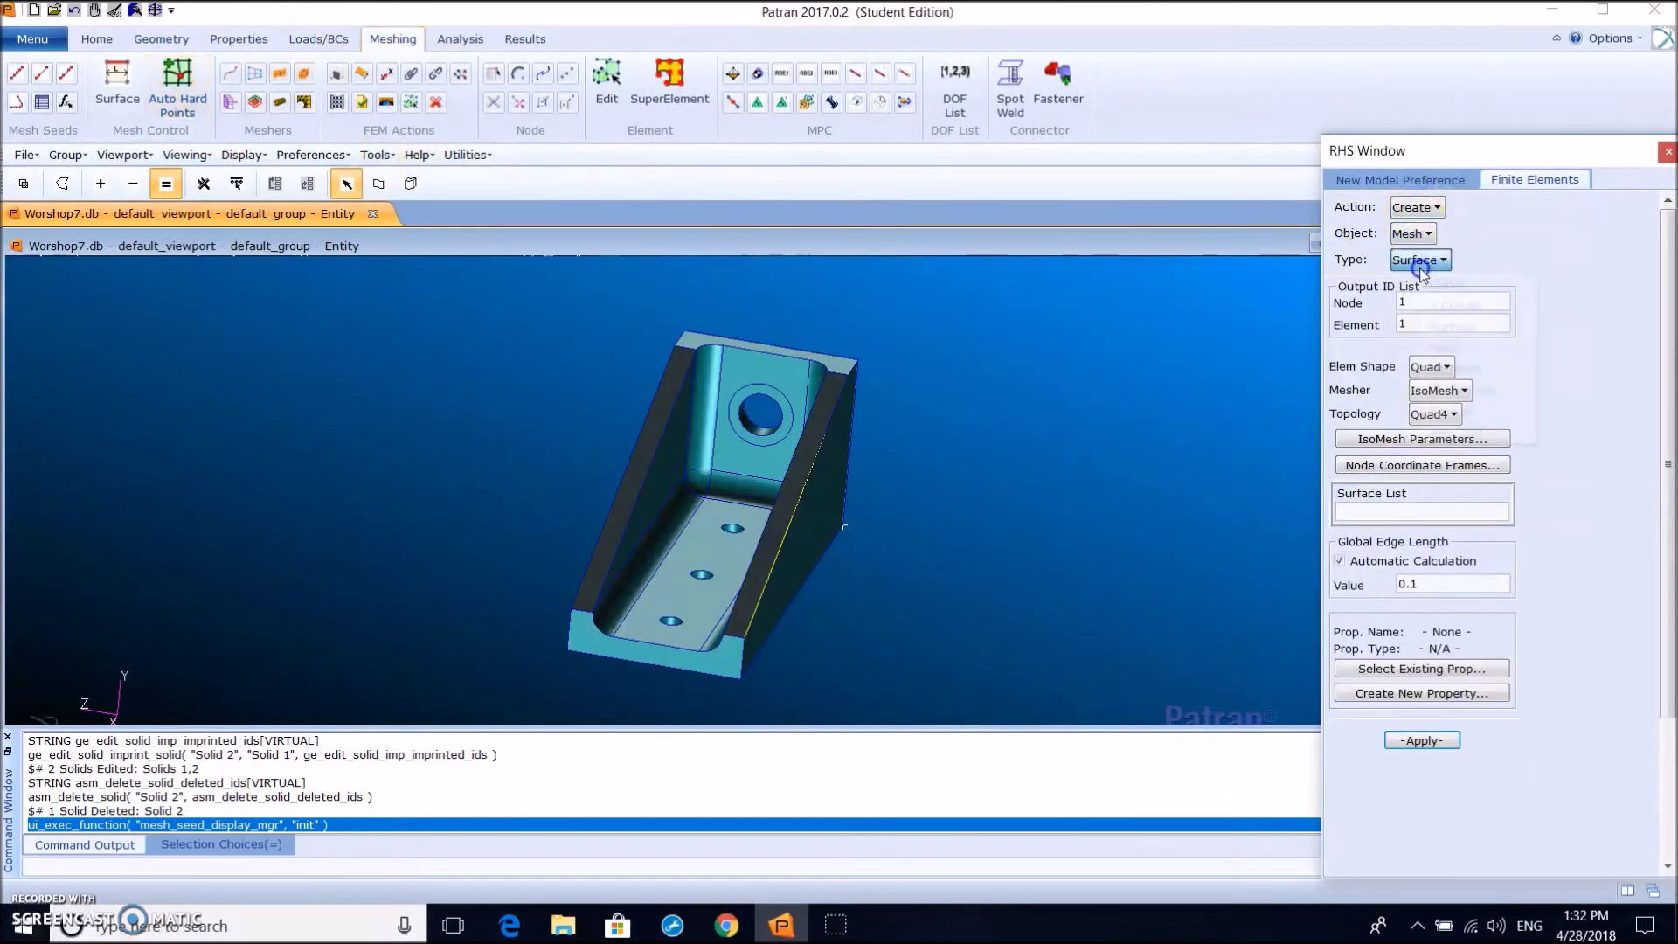
click(1420, 260)
click(1442, 324)
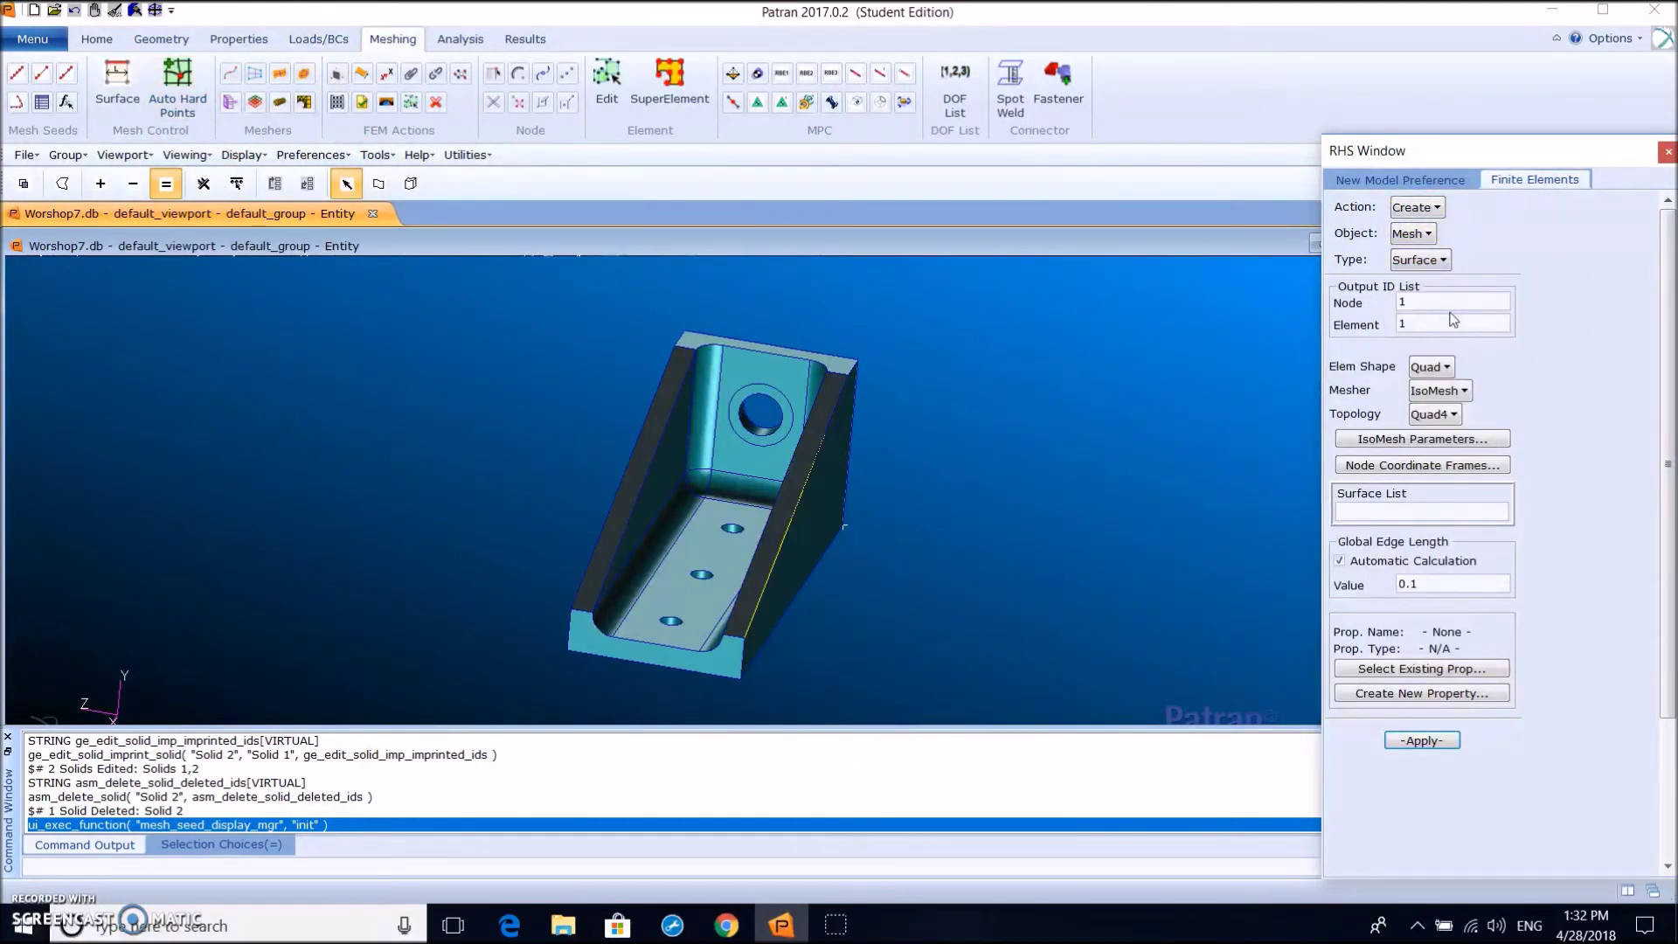
click(1420, 260)
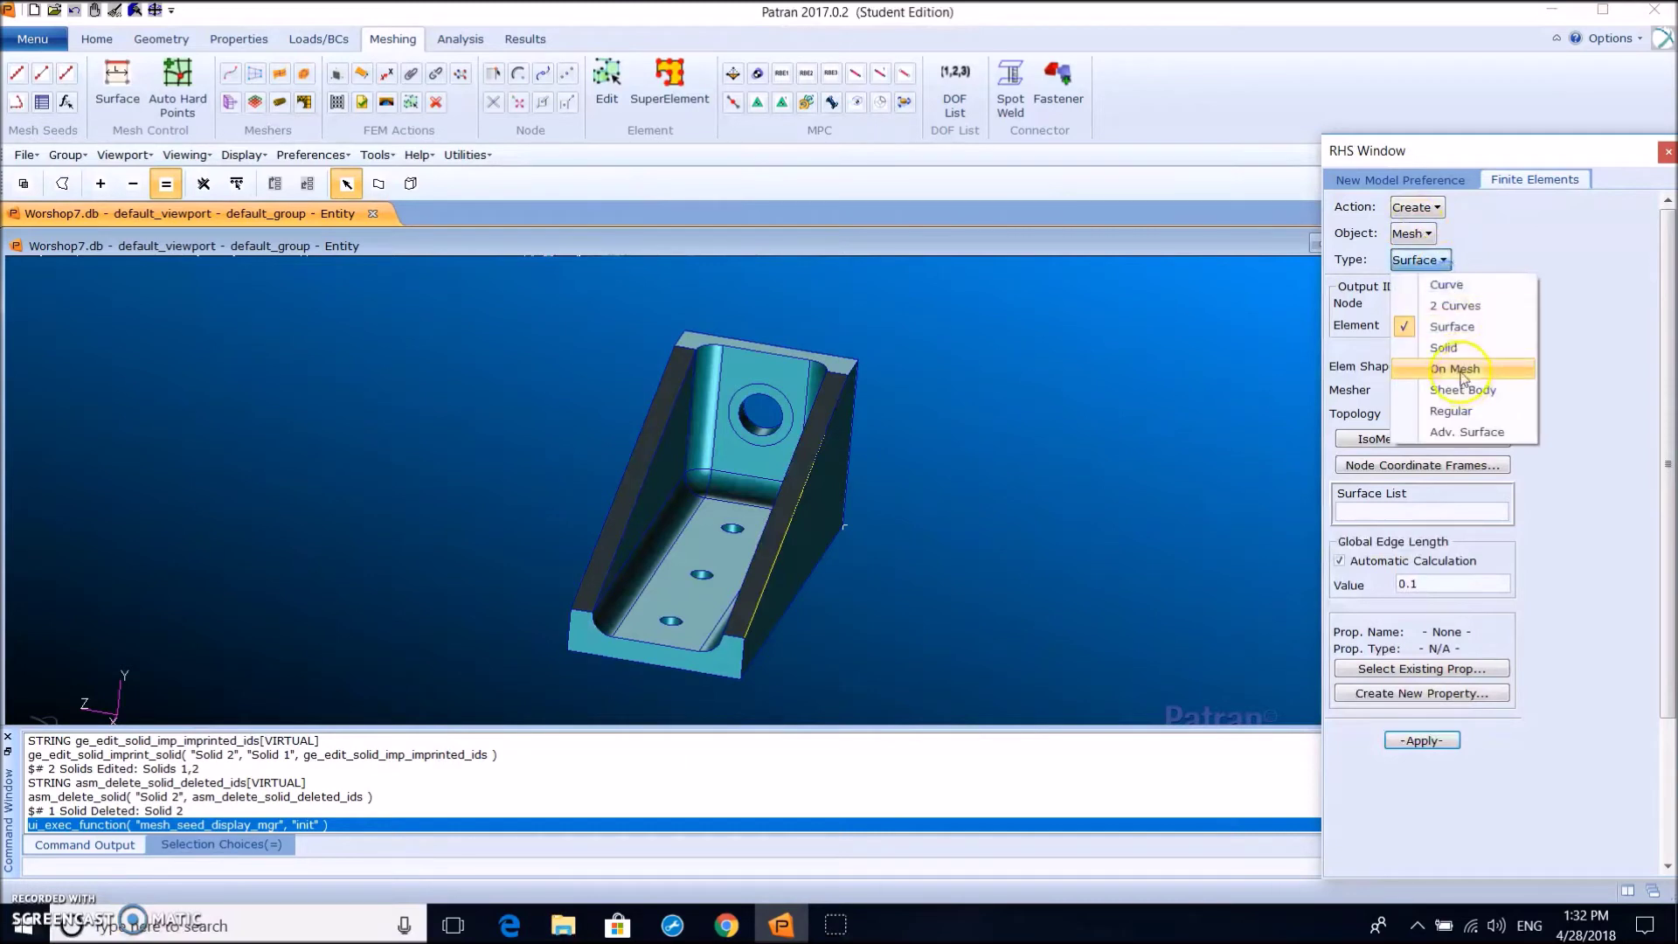
click(1446, 363)
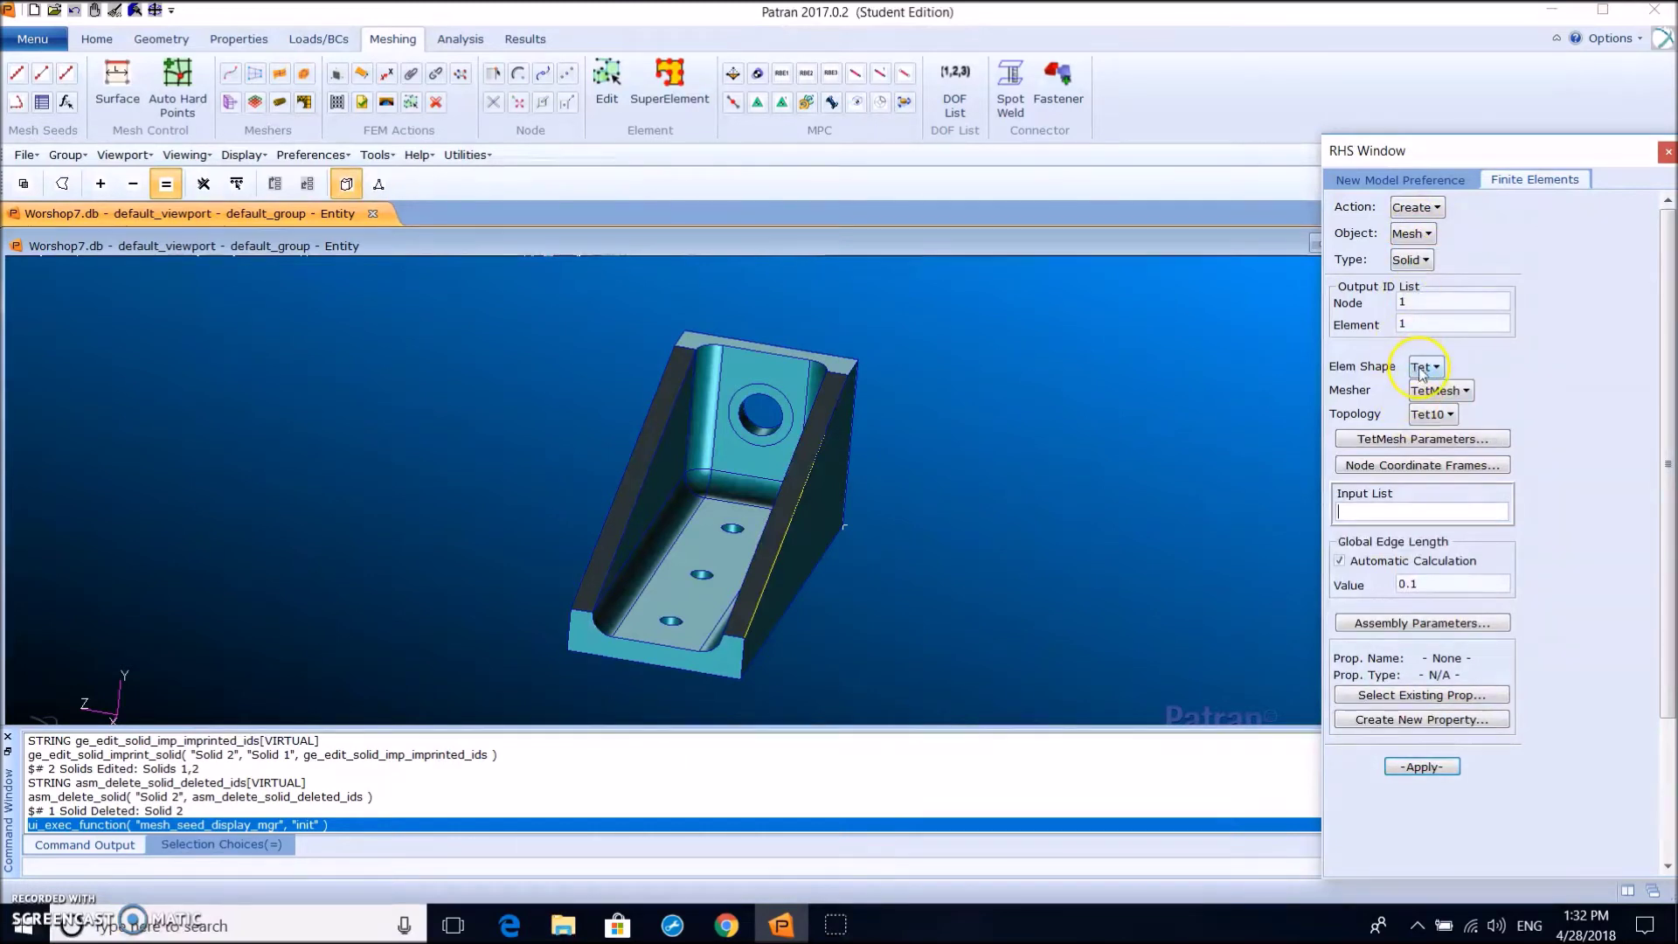
click(1438, 421)
click(1455, 448)
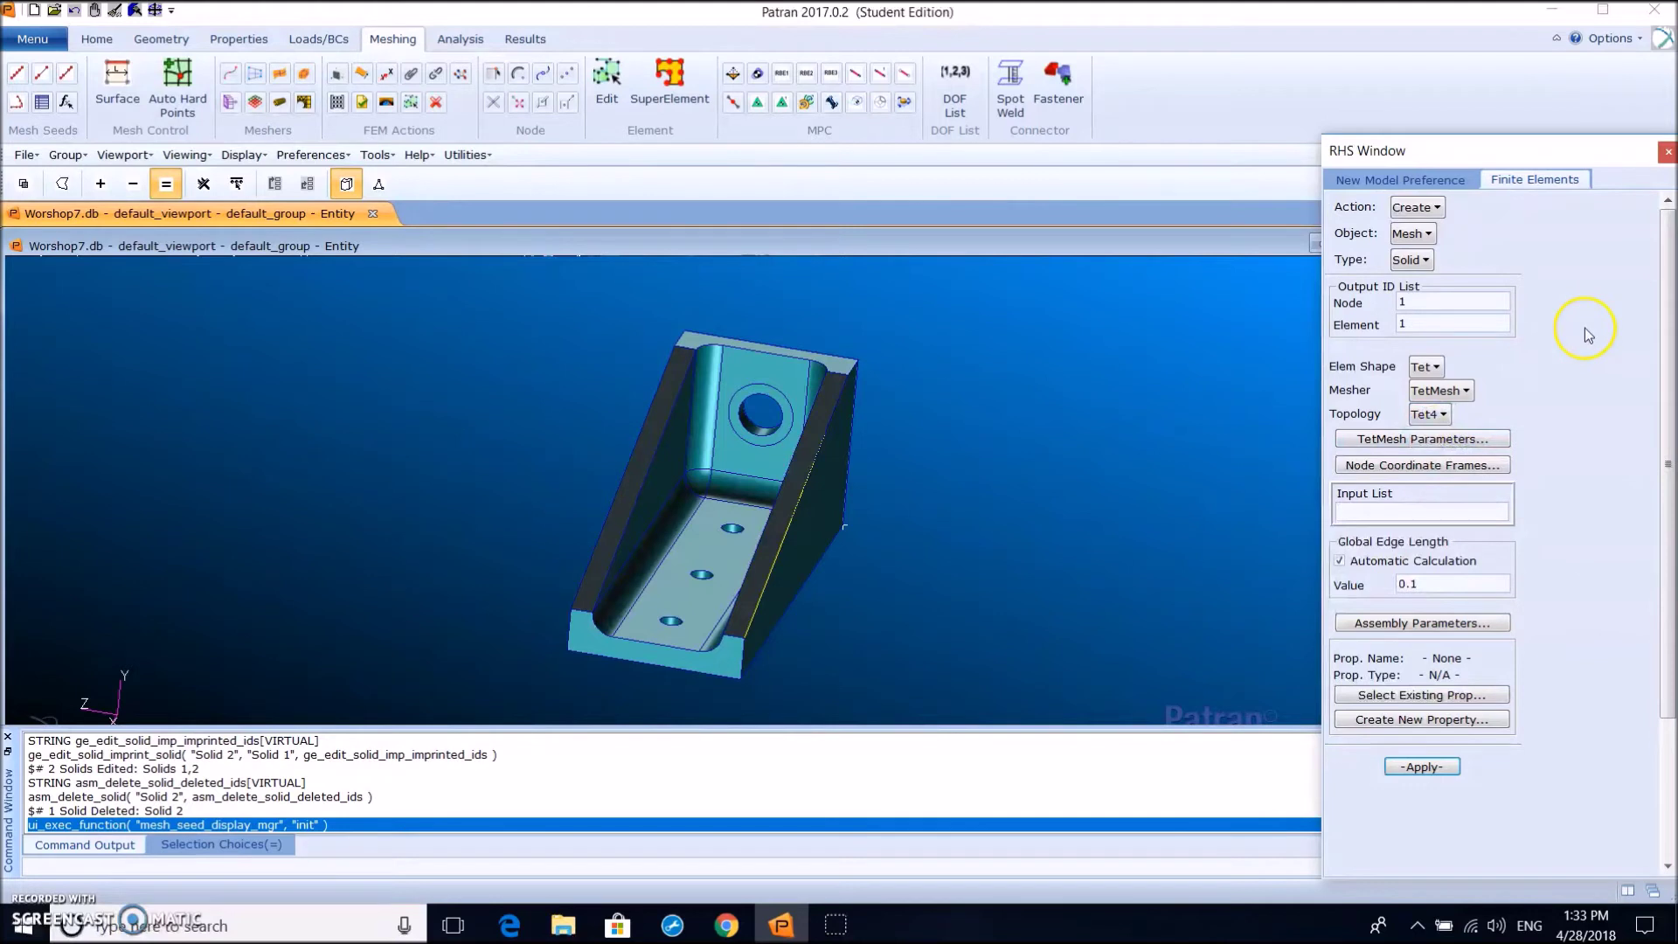
Turn off automatic edge length calculation and try to apply a global edge length of 0..25
click(1342, 560)
click(1428, 583)
text(0..25)
click(1436, 765)
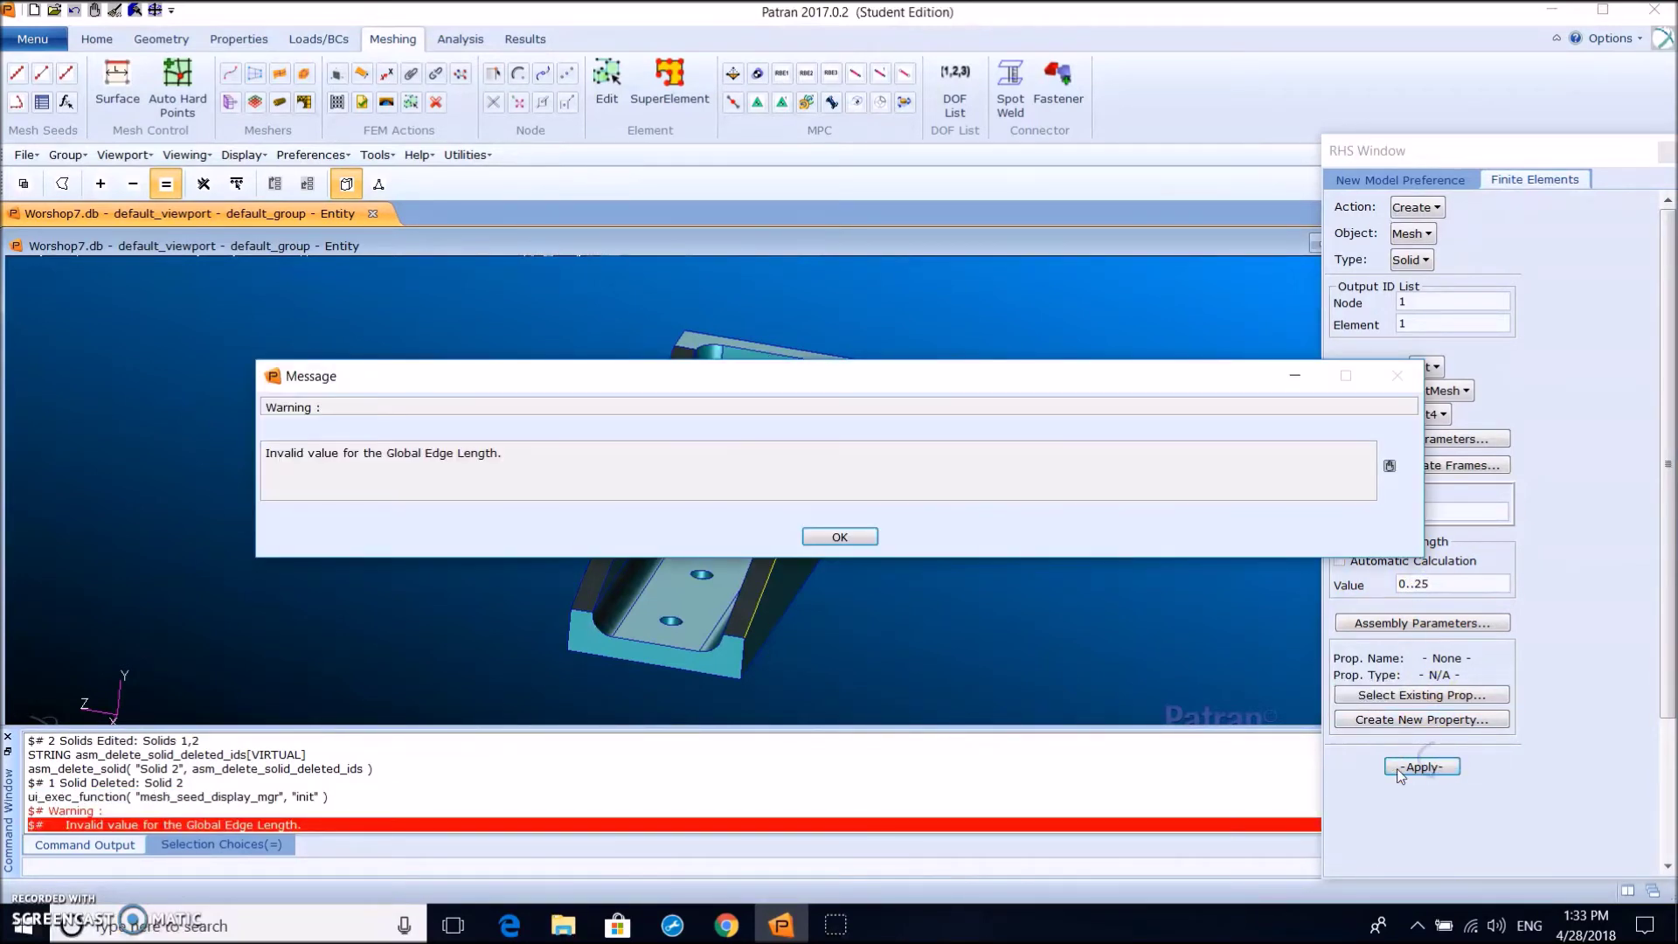
click(839, 536)
Select Solid 1 as the mesh input and try to create the mesh
click(1368, 496)
drag(468, 307, 1055, 709)
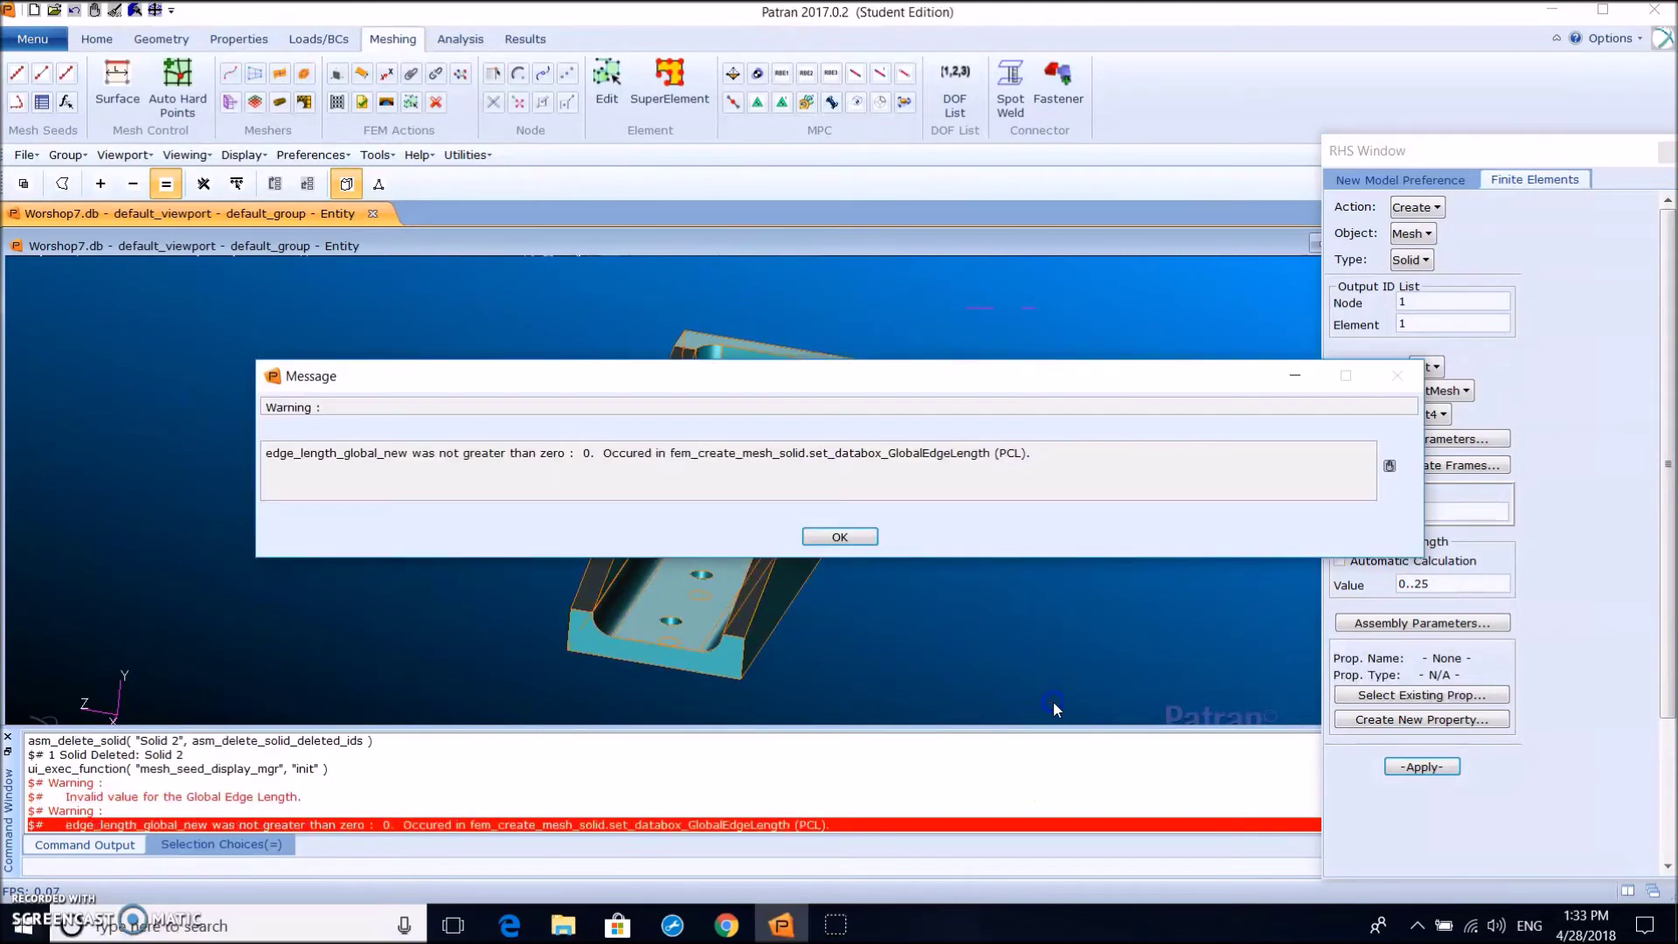
click(839, 538)
click(1434, 767)
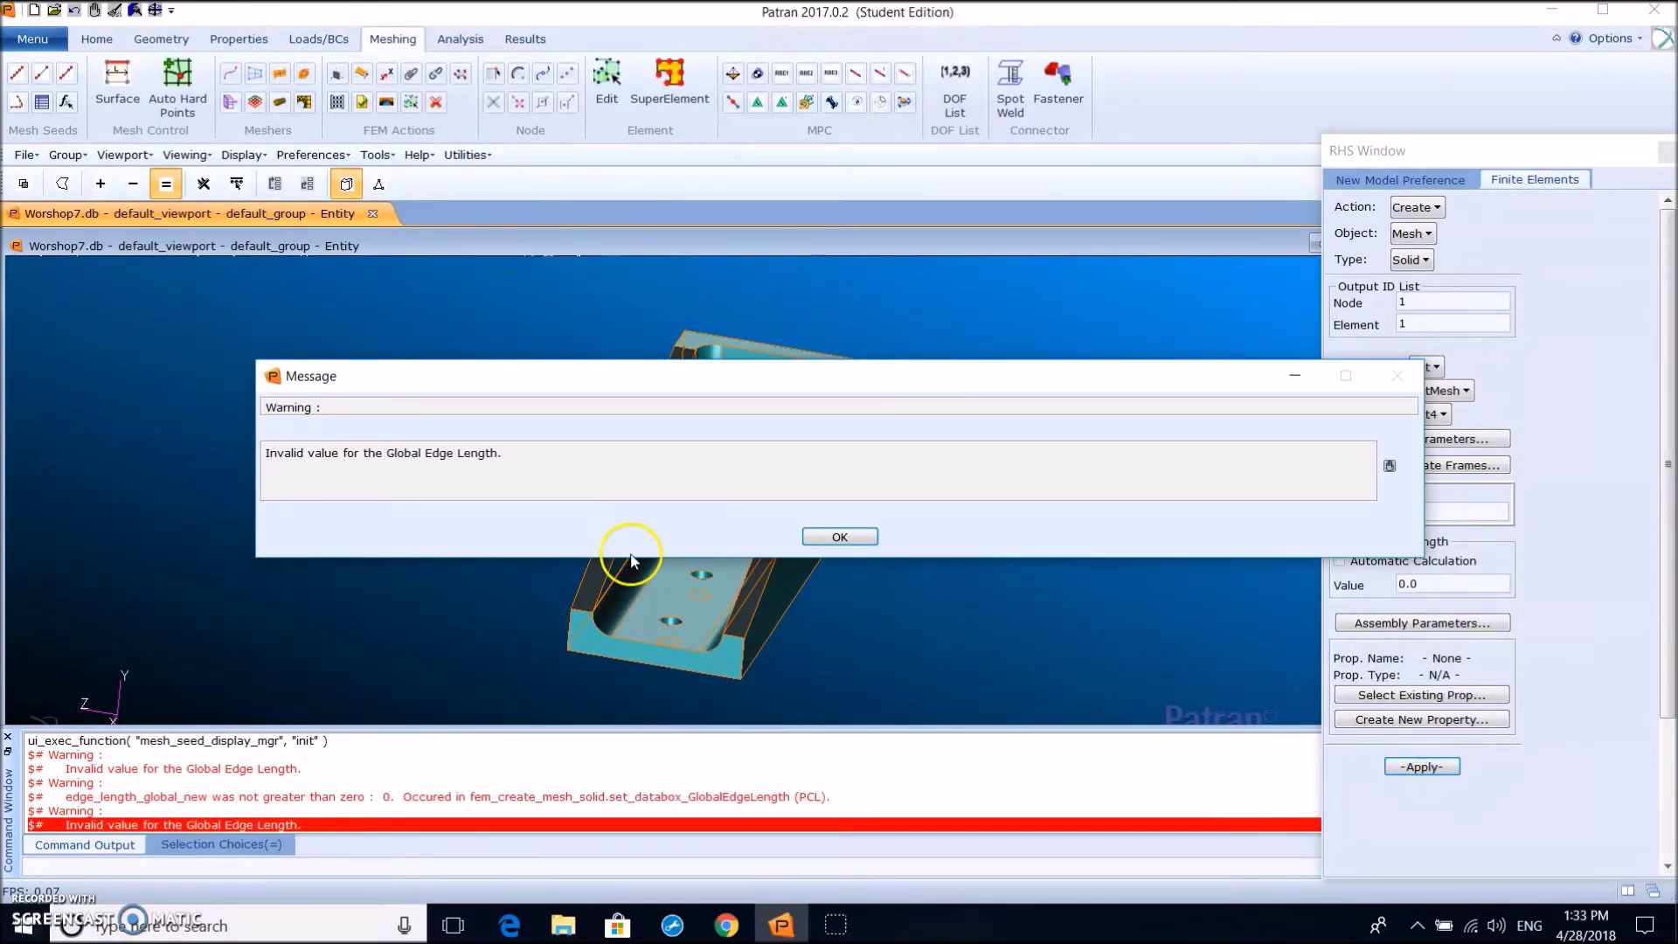
click(853, 538)
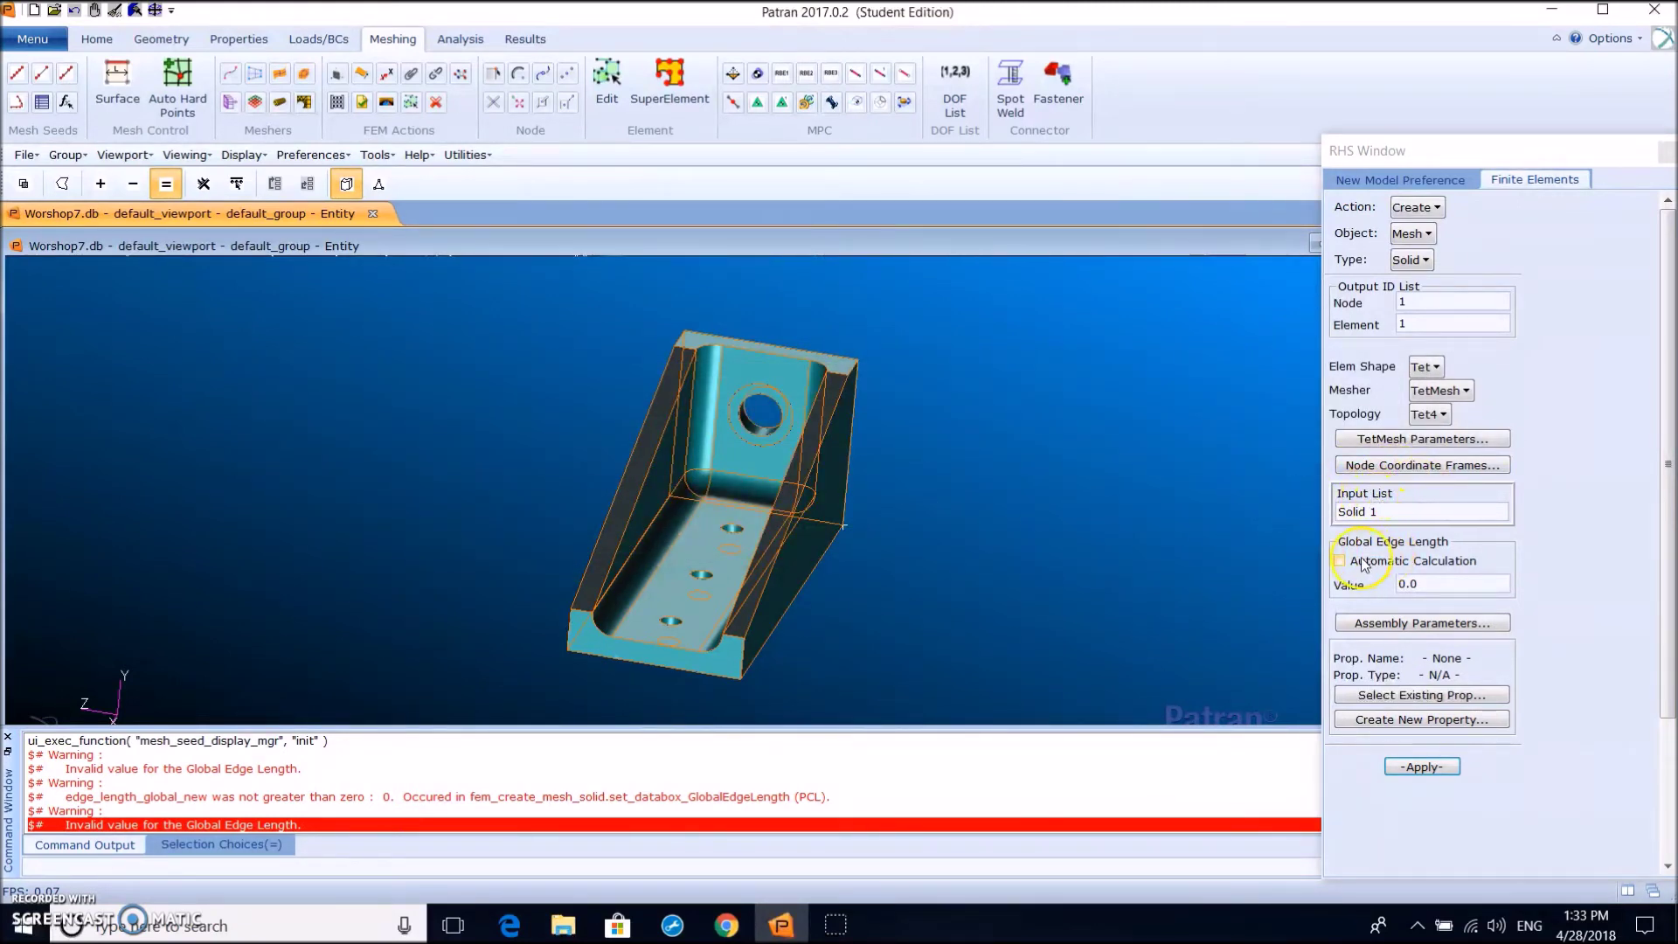
Set the global edge length to 0.25 and mesh Solid 1 with Tet4 elements
click(1421, 583)
text(25)
click(1427, 598)
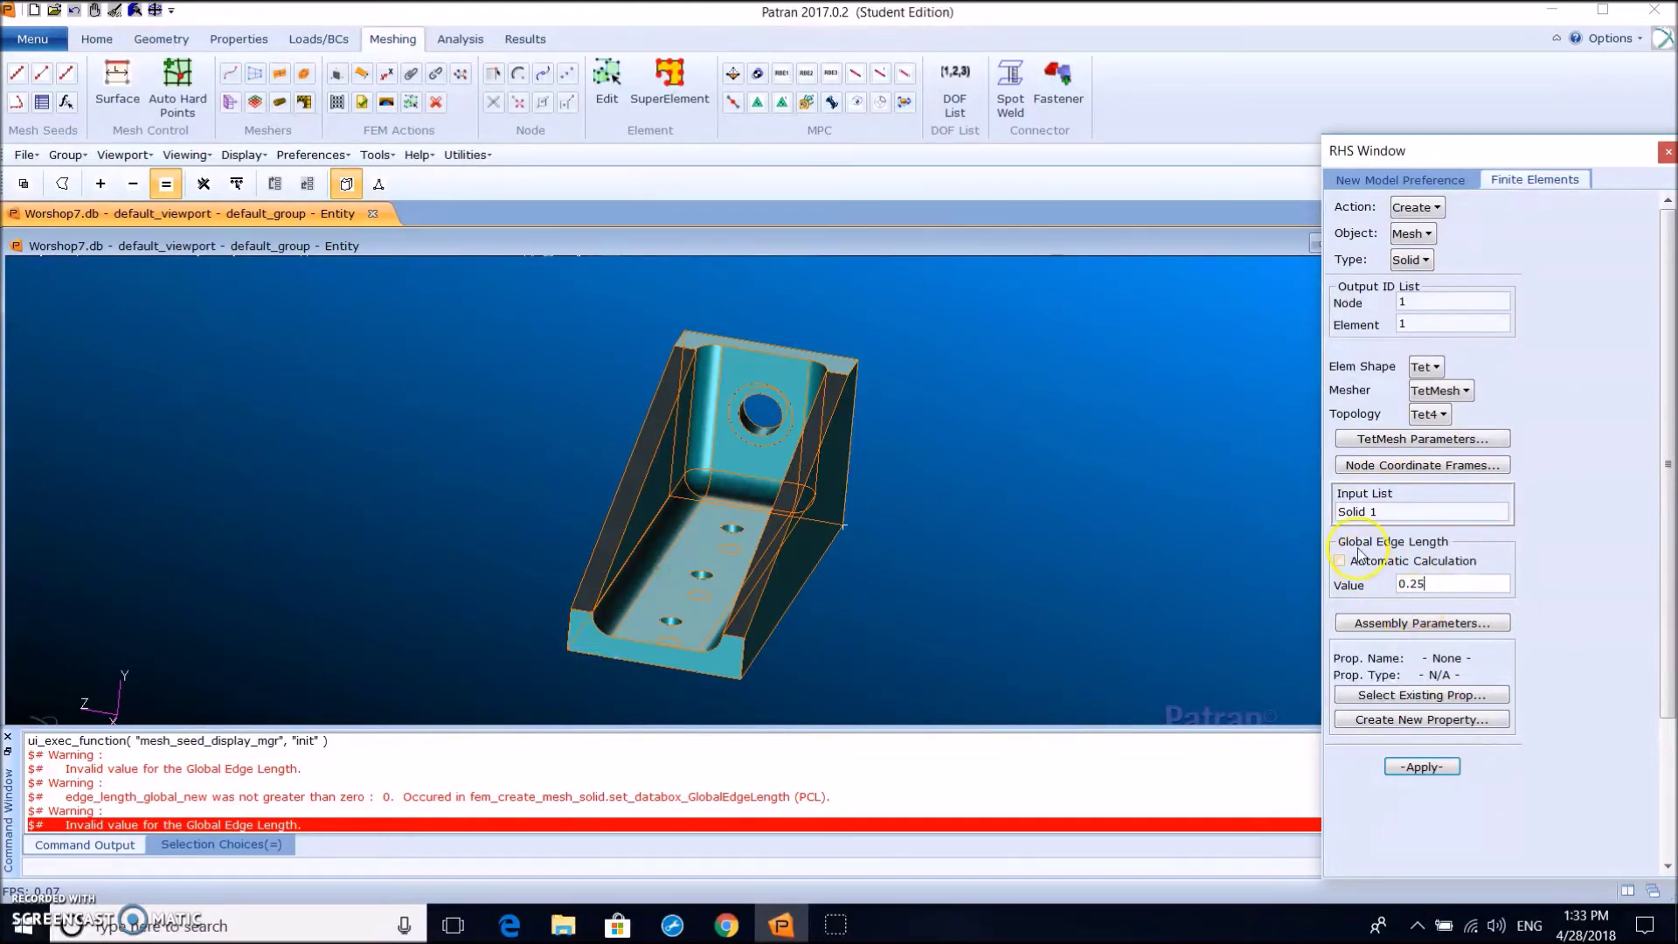
click(1417, 766)
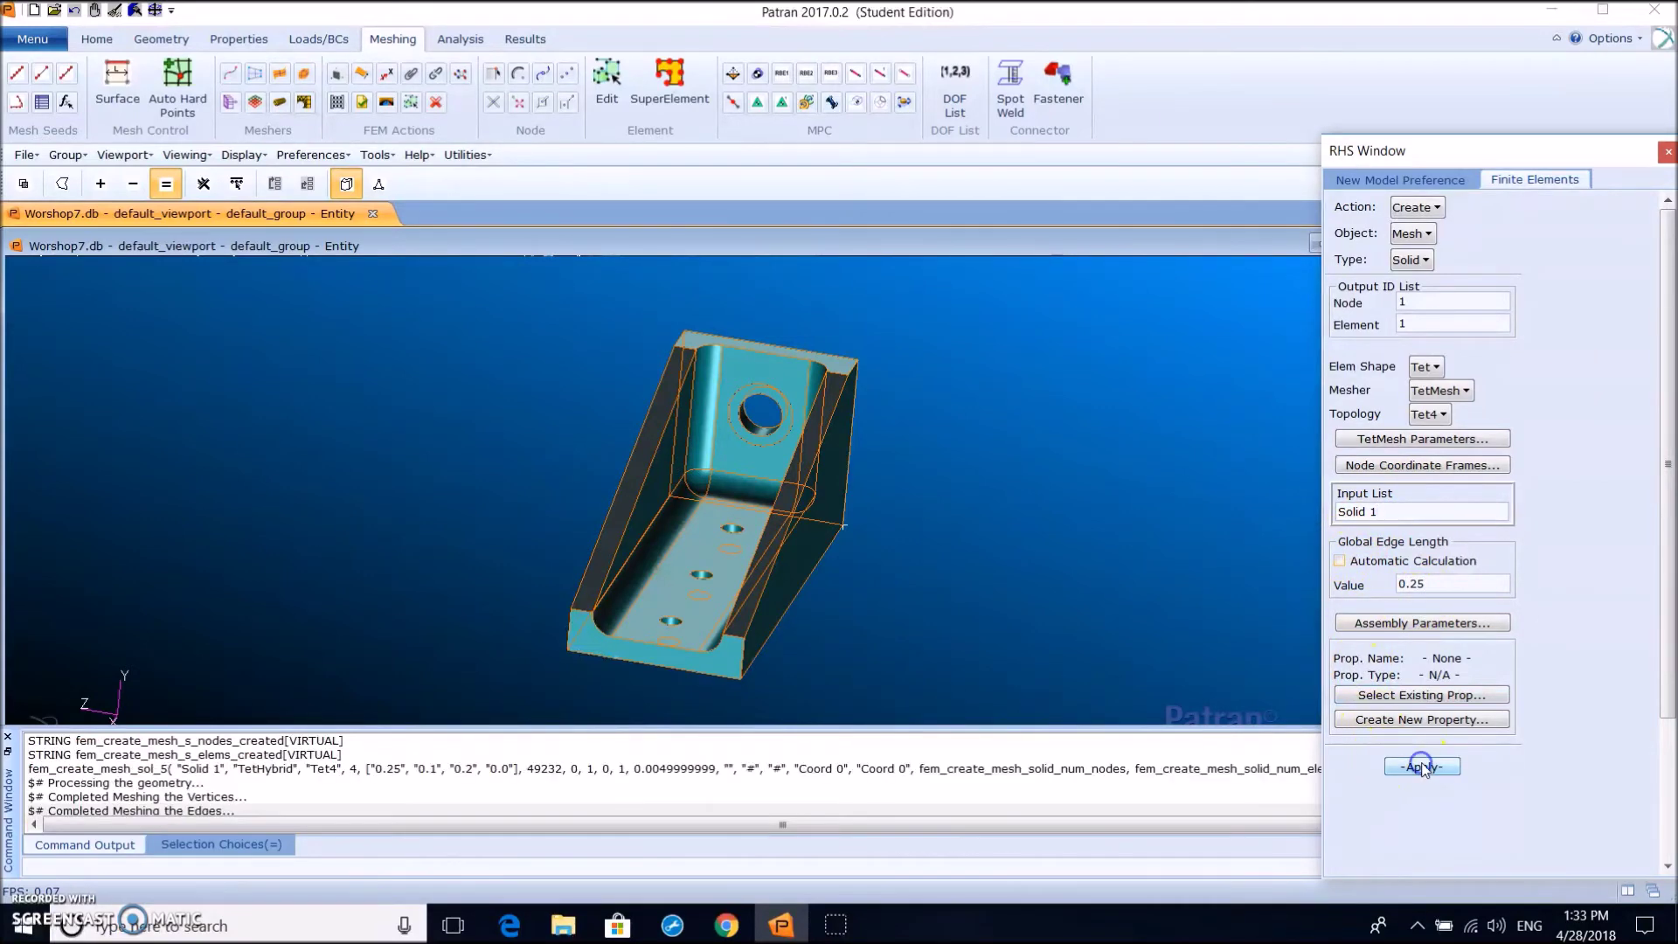
Rotate the model to inspect the tetrahedral mesh on the end wall, floor and side walls
click(487, 611)
mouse_move(486, 616)
middle_down()
mouse_move(569, 607)
mouse_move(629, 651)
mouse_move(492, 612)
middle_up()
middle_drag(636, 603, 711, 480)
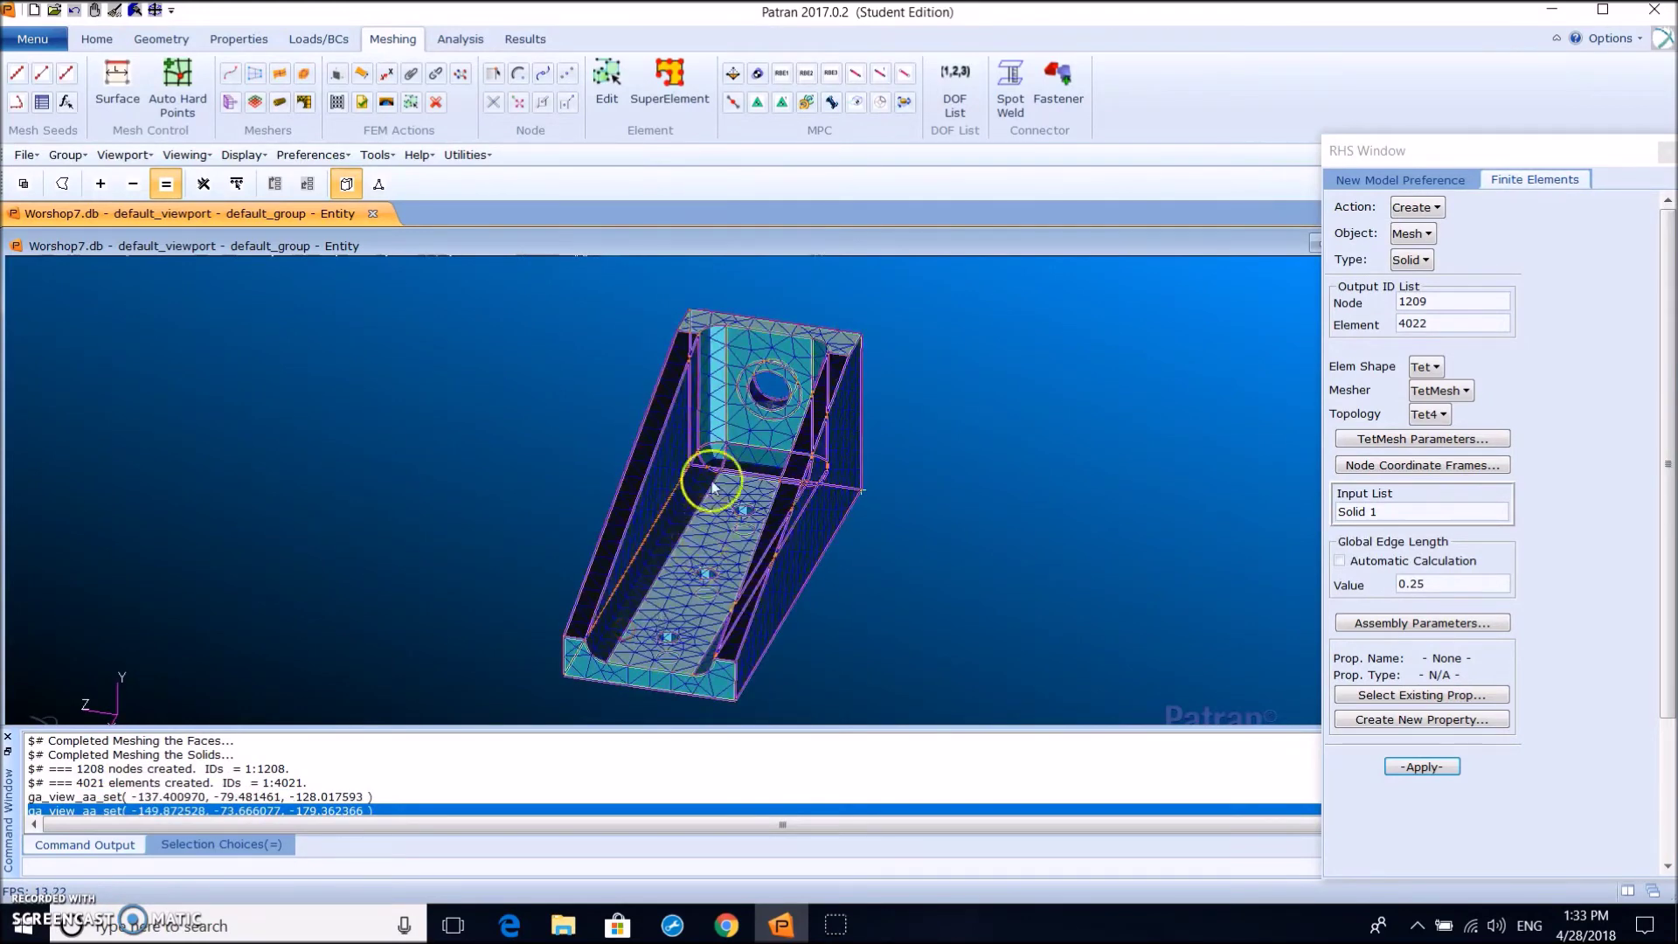
mouse_move(819, 522)
middle_down()
mouse_move(808, 472)
mouse_move(749, 487)
mouse_move(1092, 559)
middle_up()
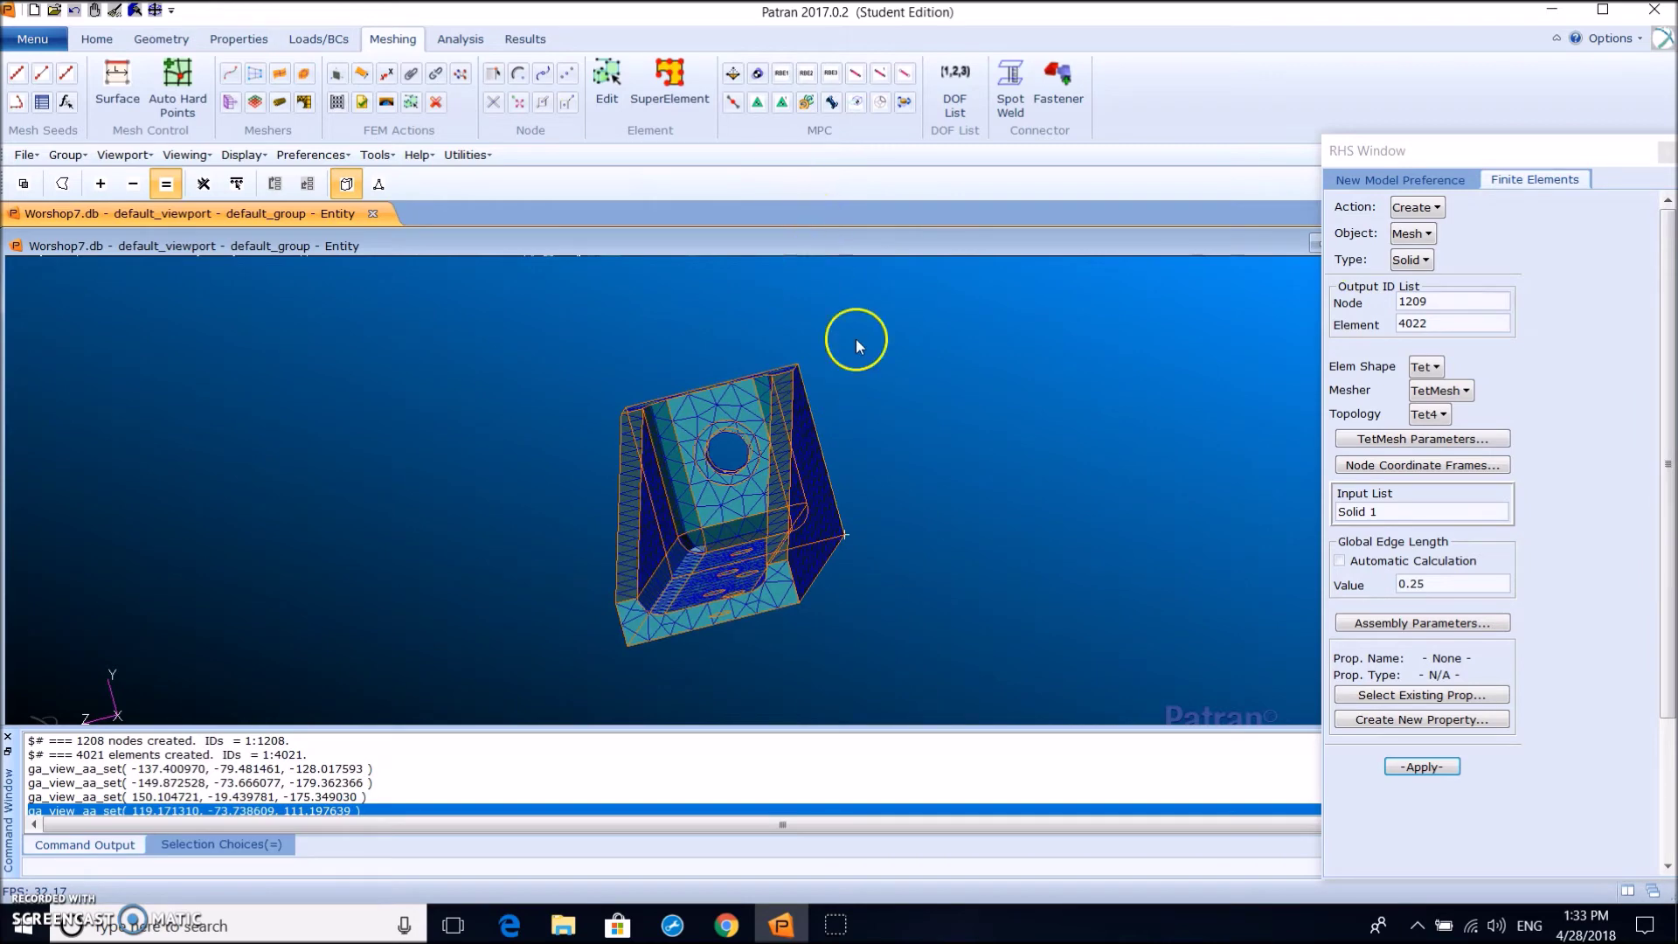
middle_drag(880, 402, 899, 412)
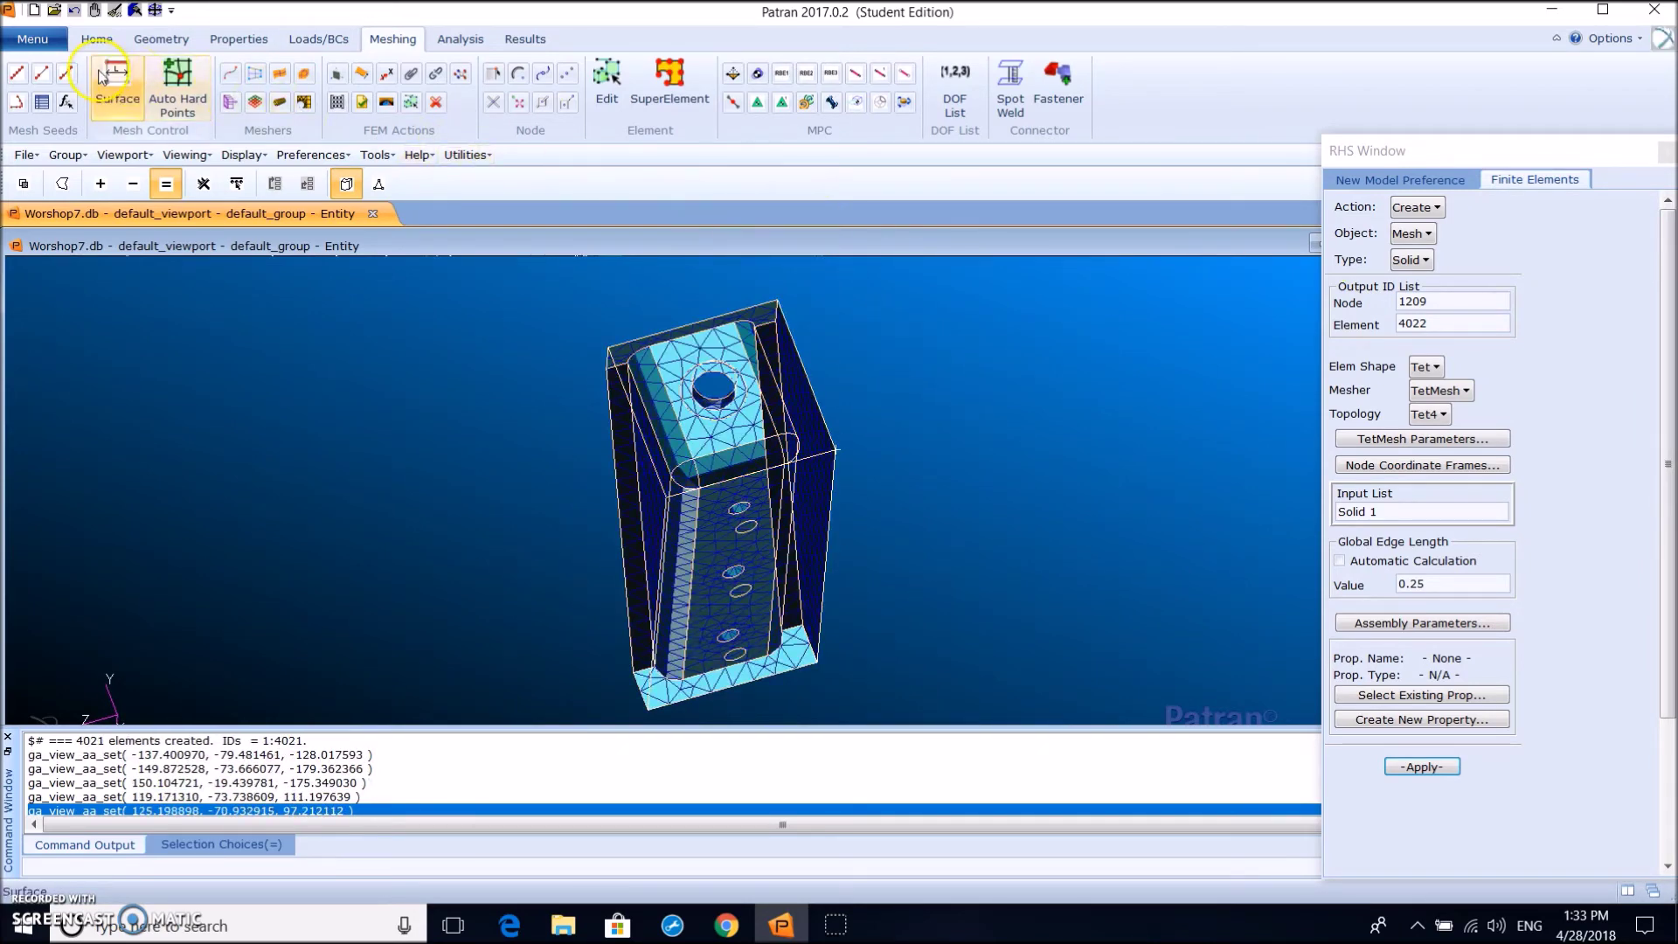
Define an element-uniform Total Load set named Force for 3D elements with a load vector of <-5000 0 0>
click(310, 38)
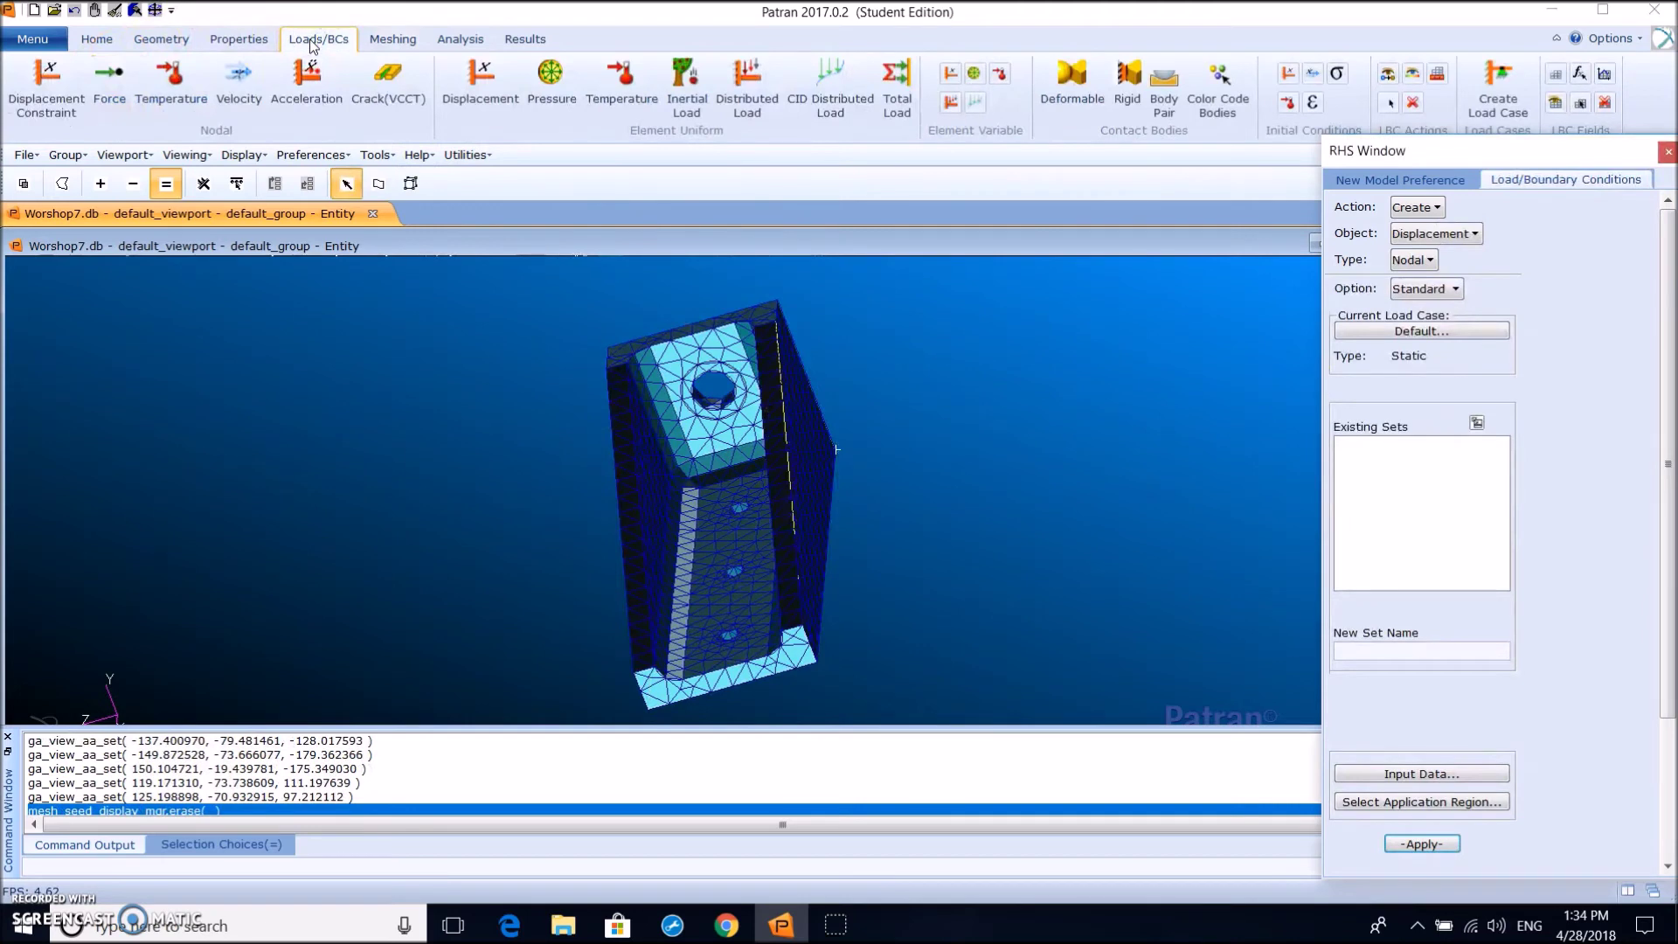
click(1420, 234)
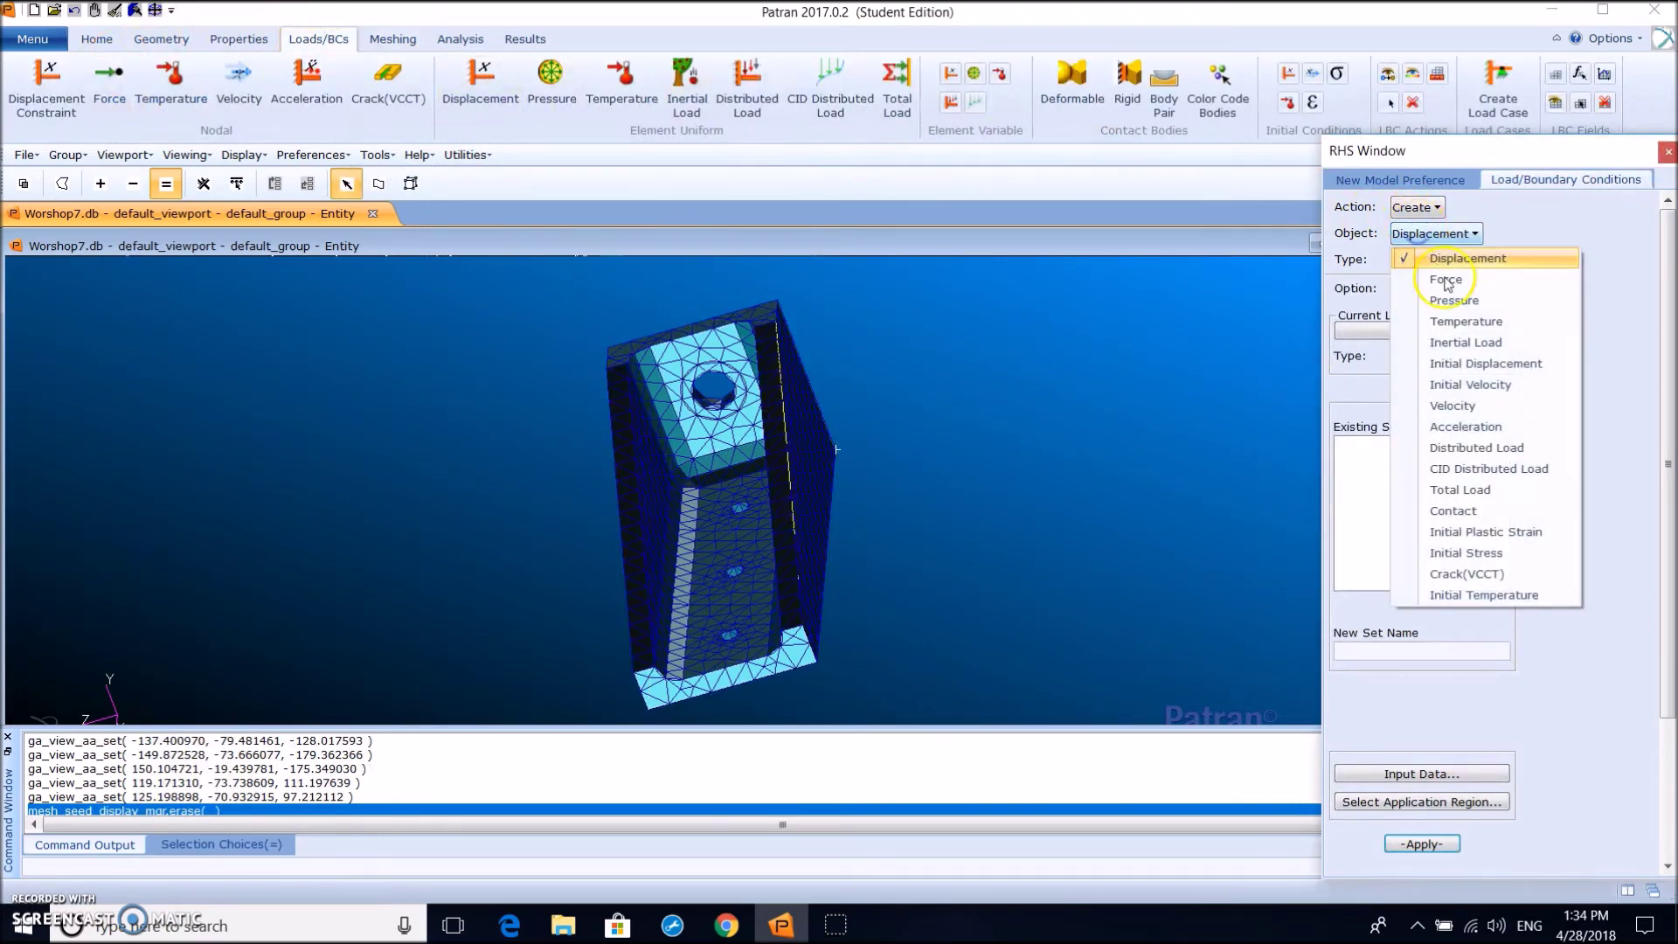
click(1455, 494)
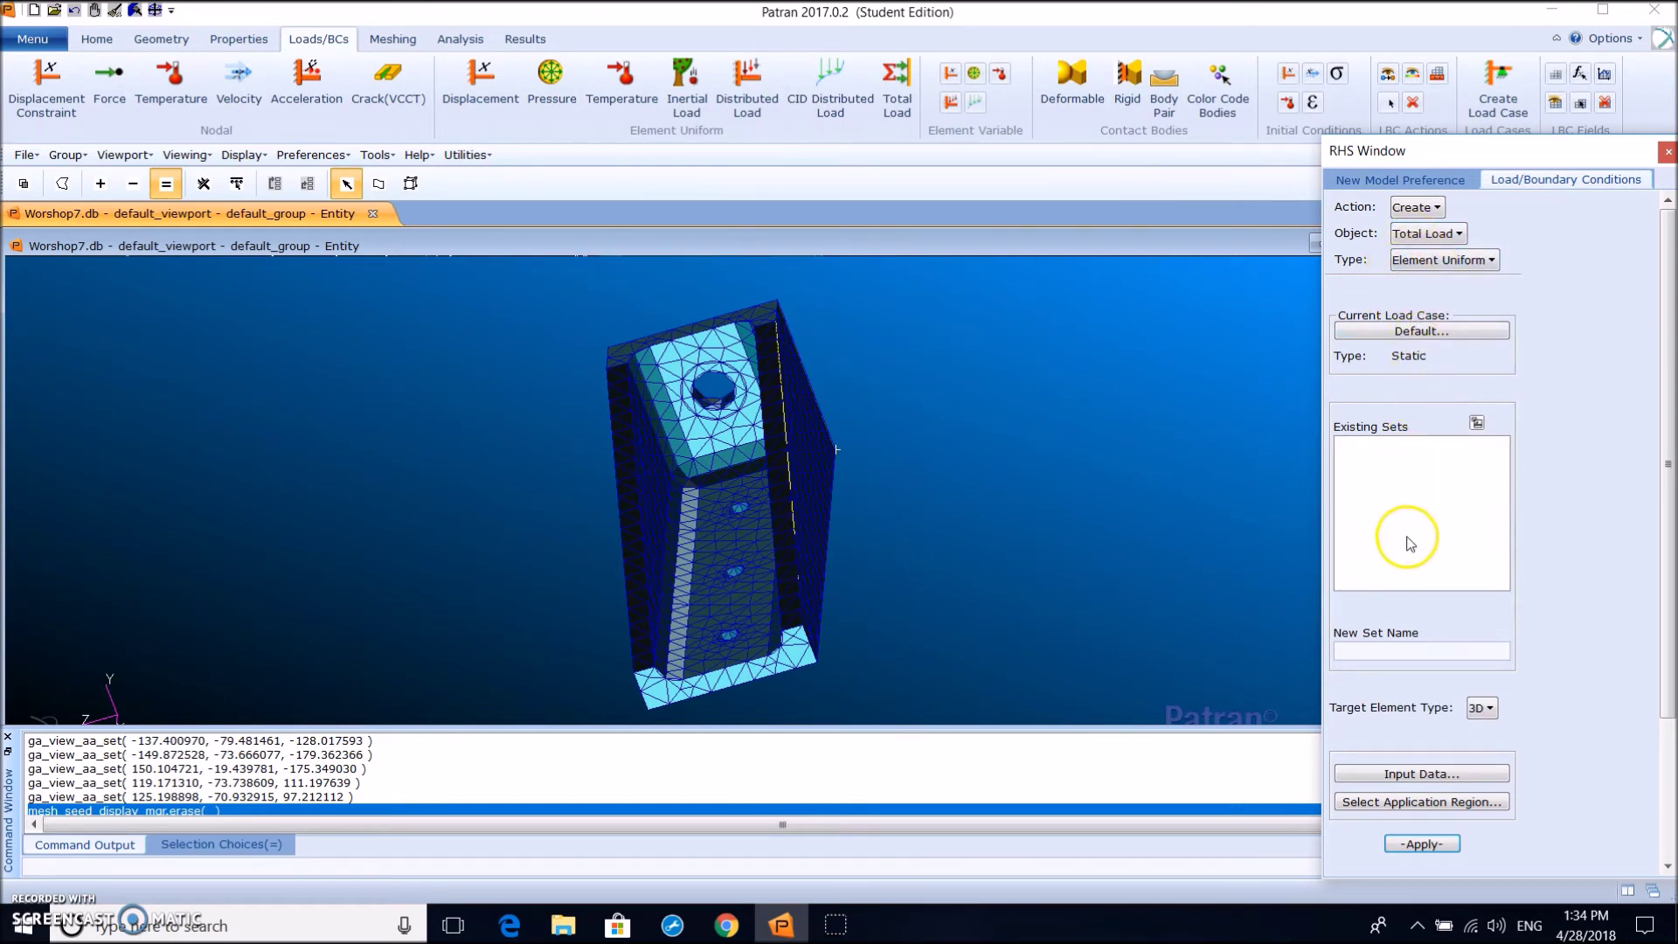
click(1403, 653)
click(1411, 774)
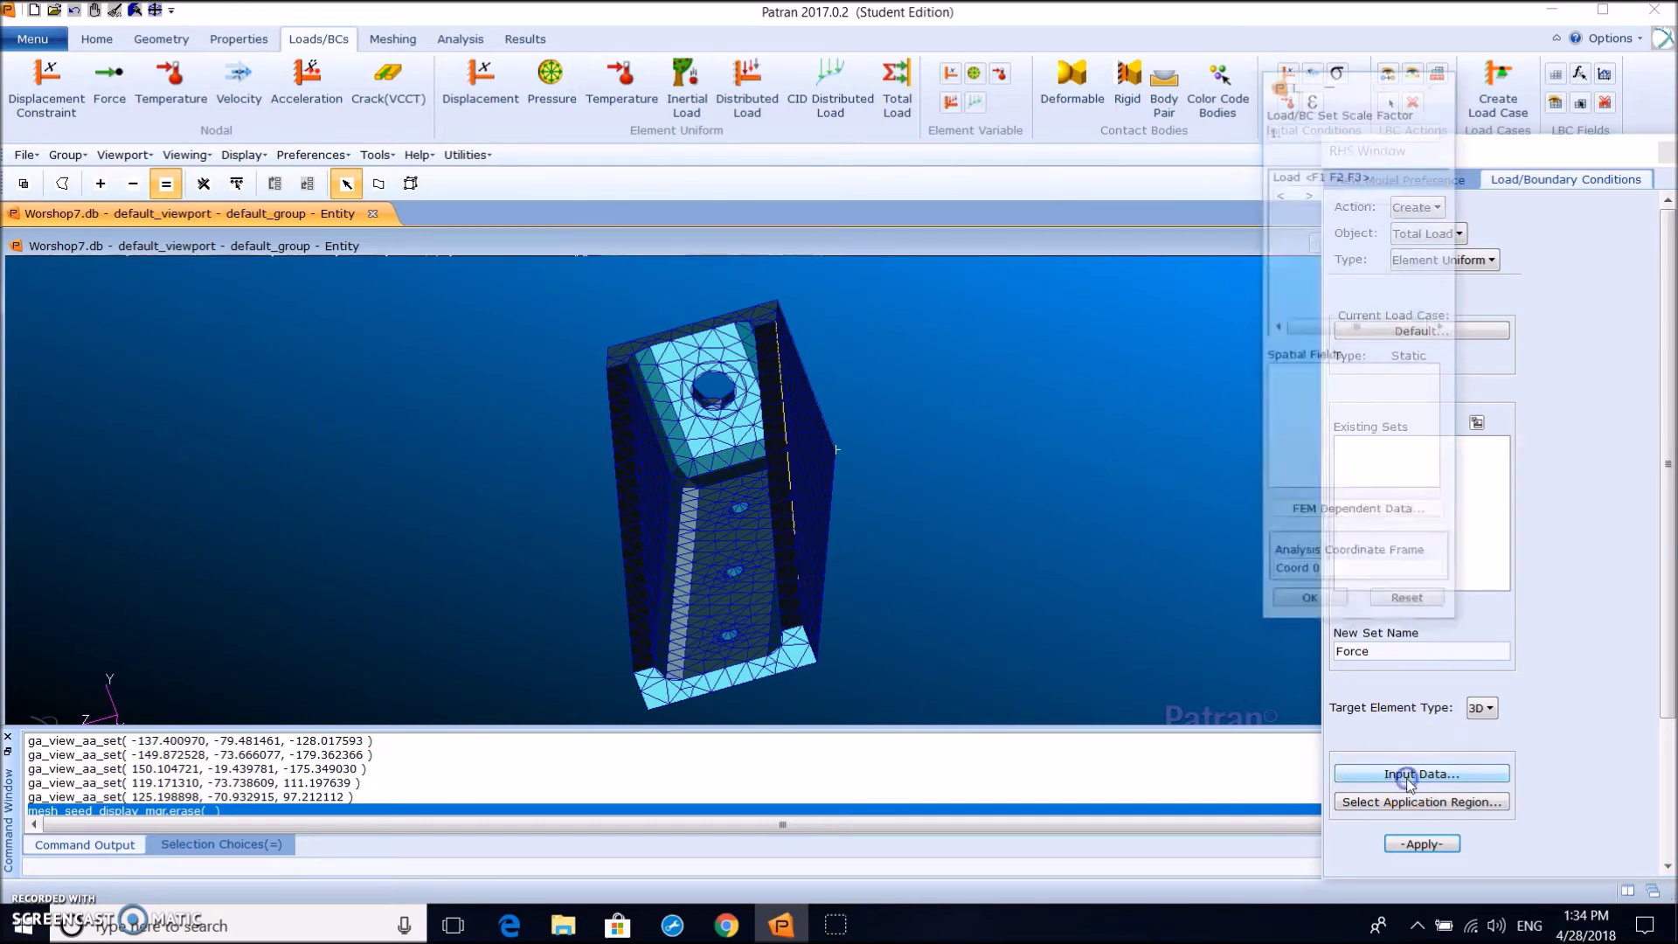
click(1289, 194)
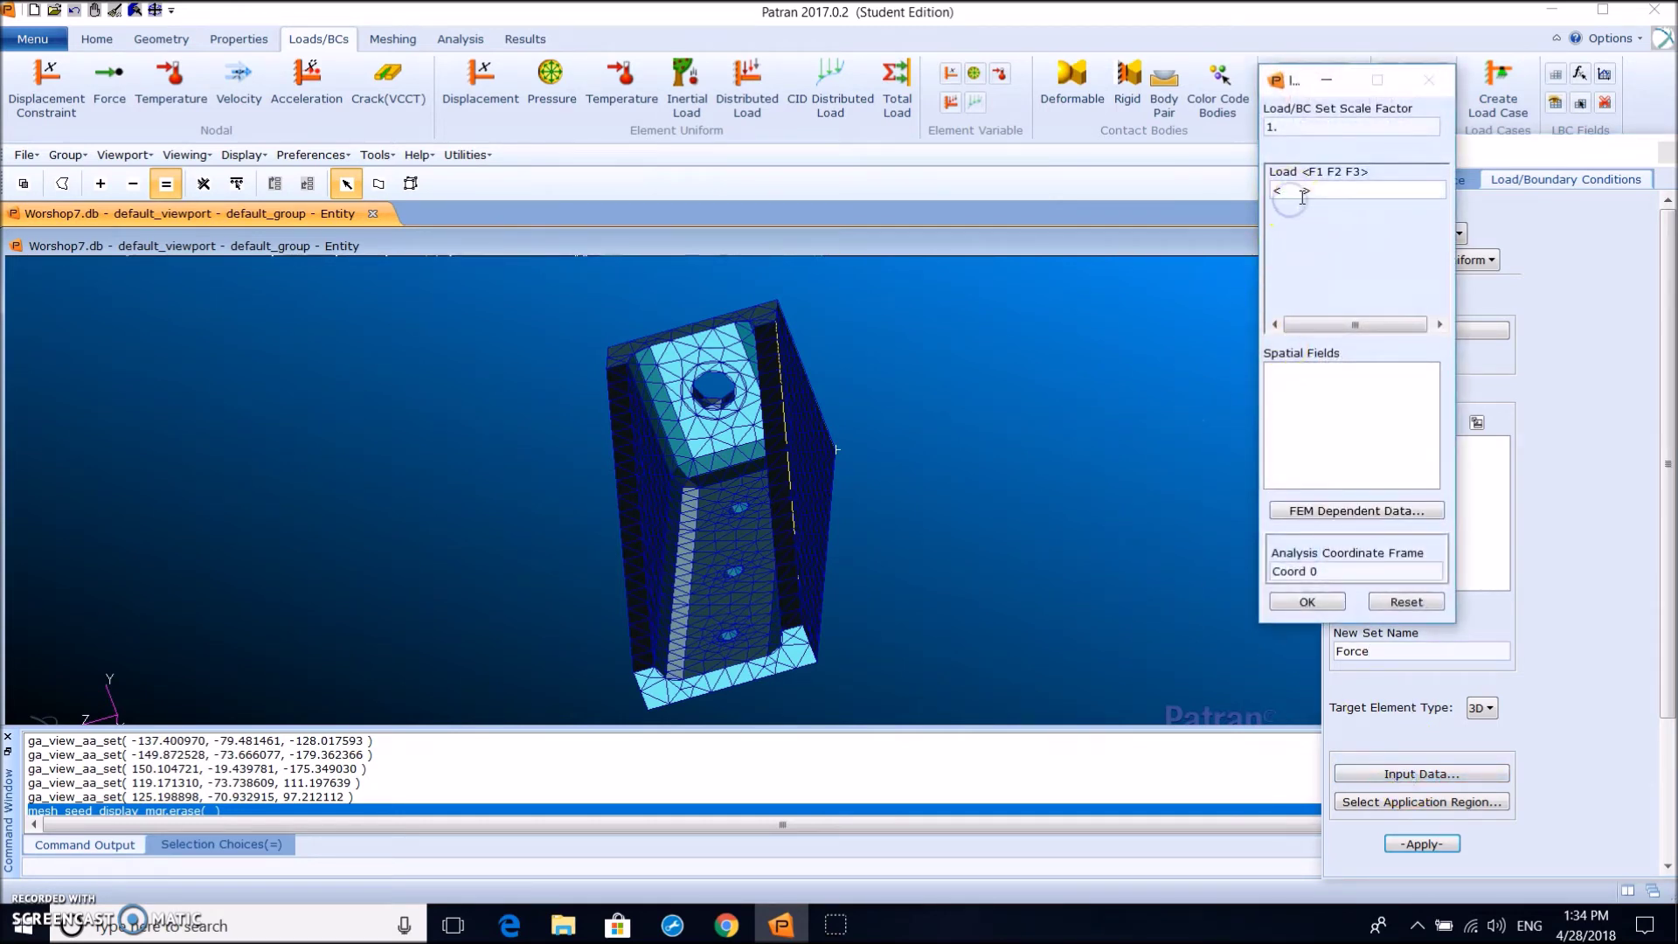
text(-5000 0 0)
click(1306, 611)
click(1307, 603)
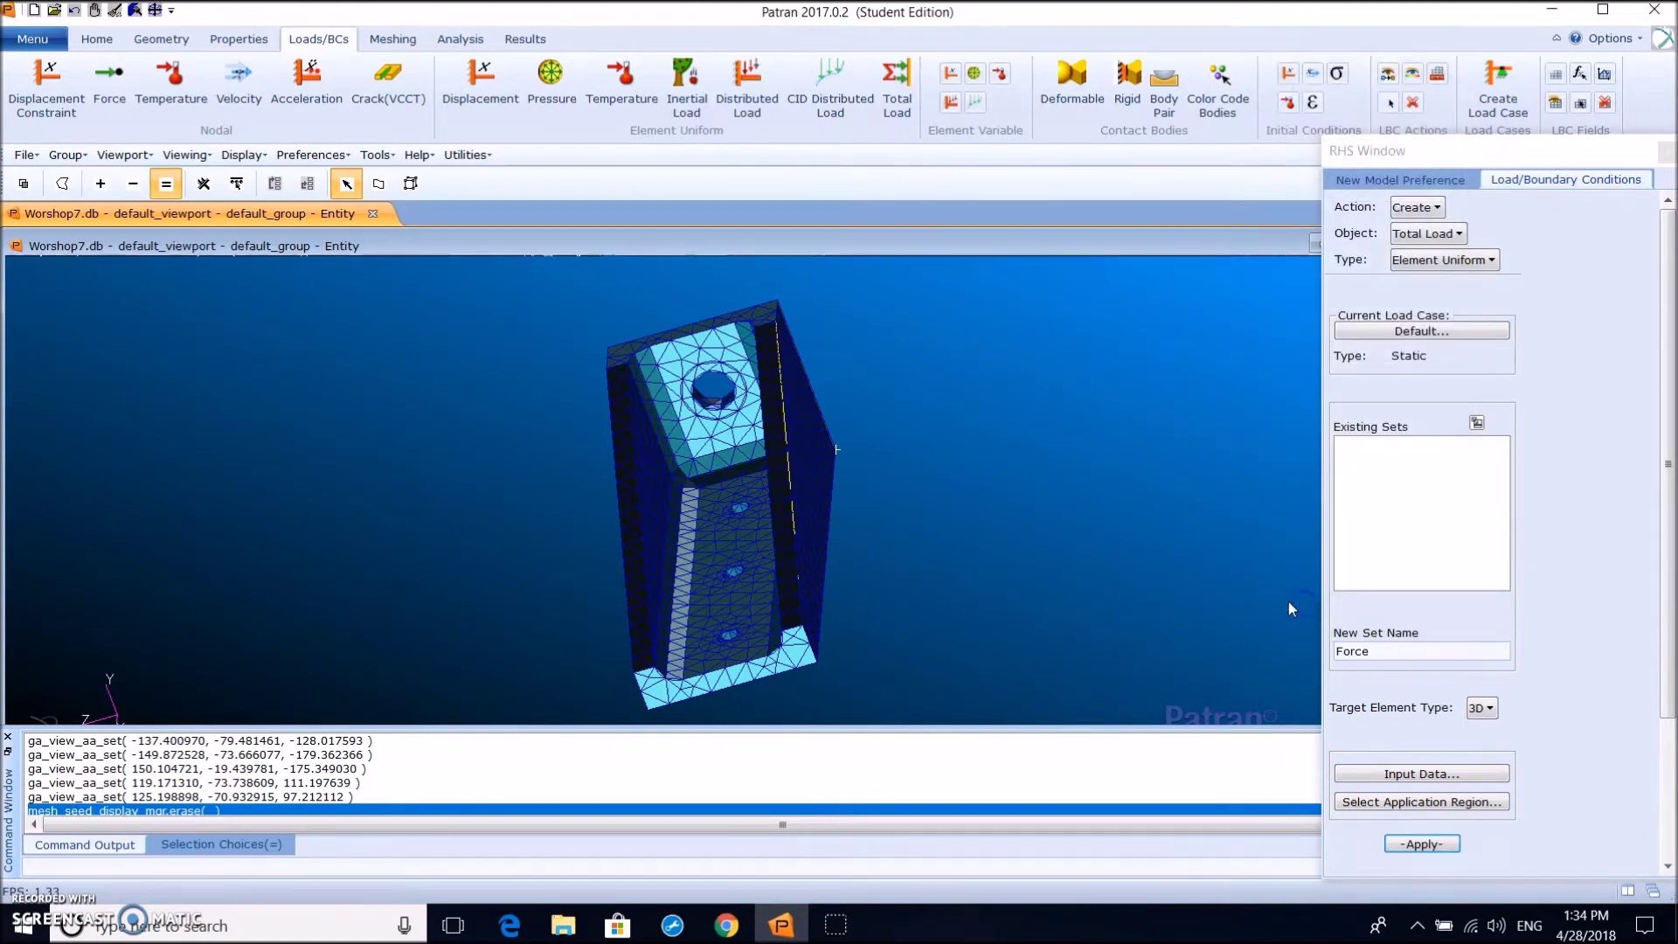
Assign the imprinted ring face around the end-wall hole, Solid 1.1, as the Force set's application region and create the load
click(1422, 803)
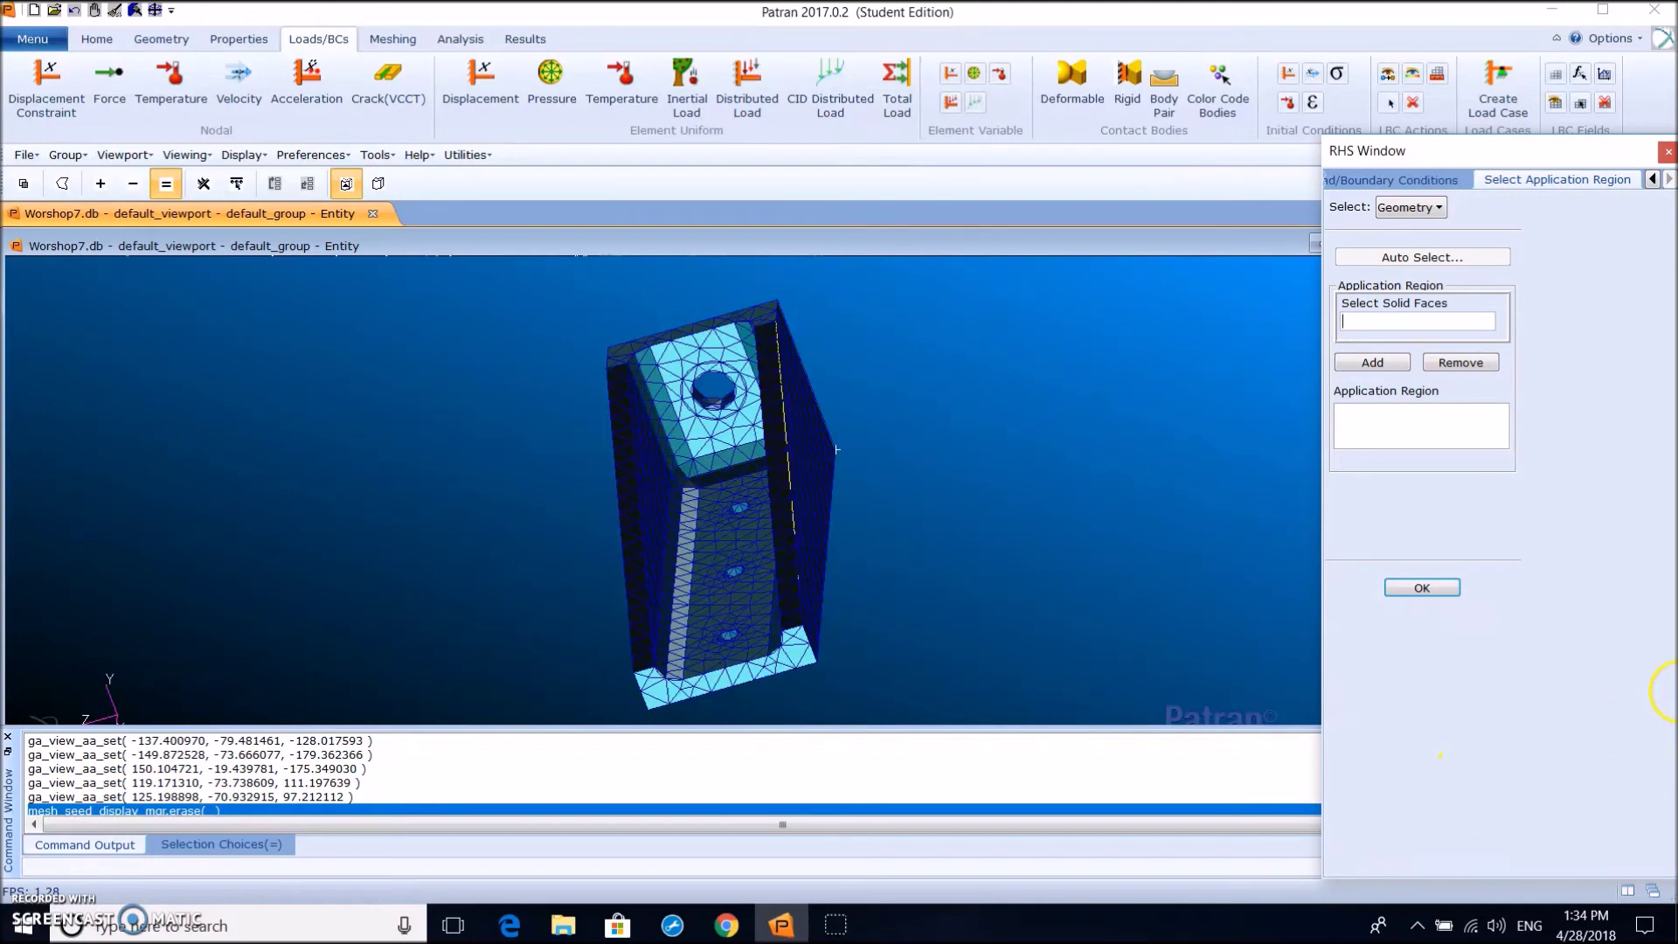
click(937, 449)
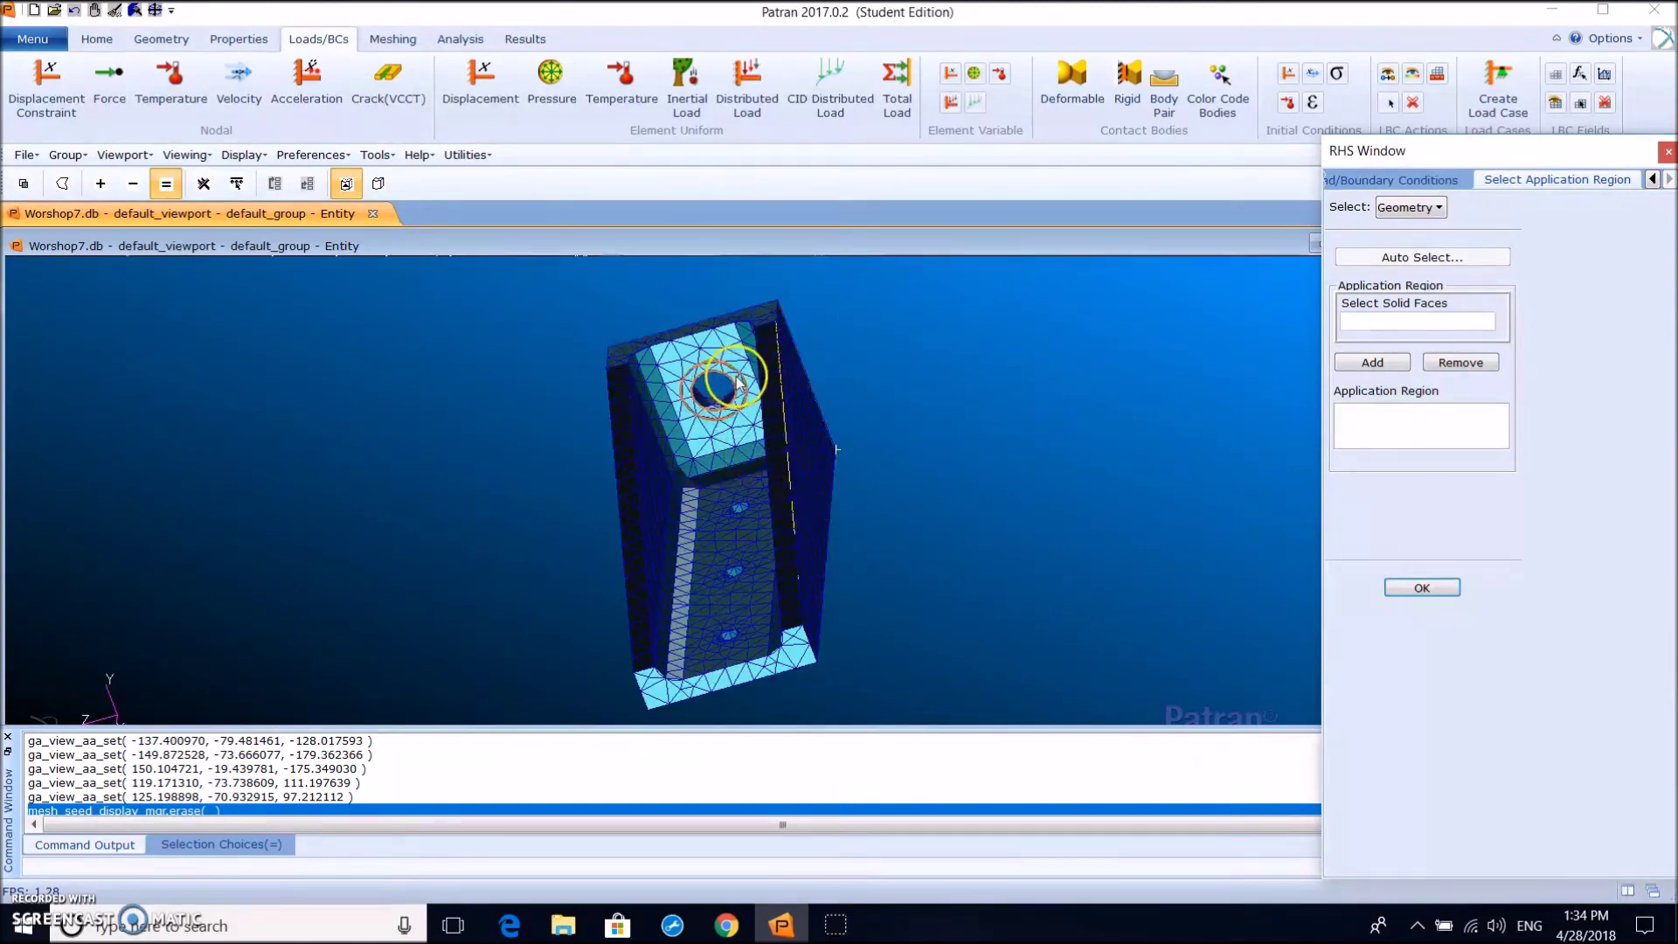
scroll(735, 389, up, 5)
click(686, 366)
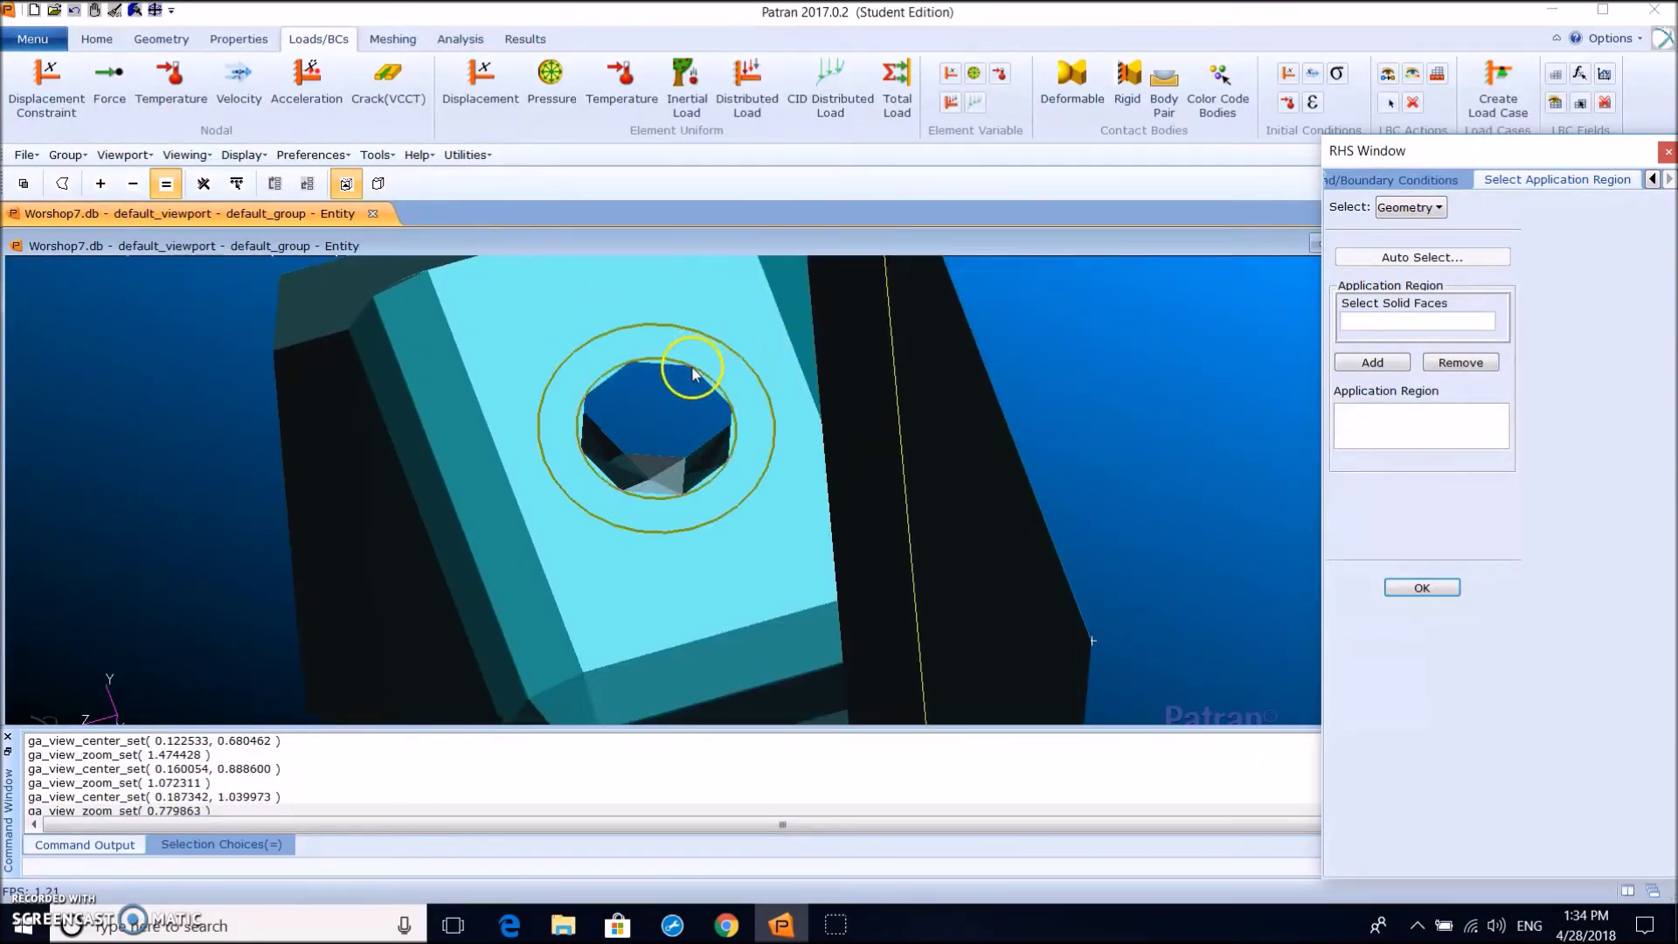
click(743, 367)
click(702, 376)
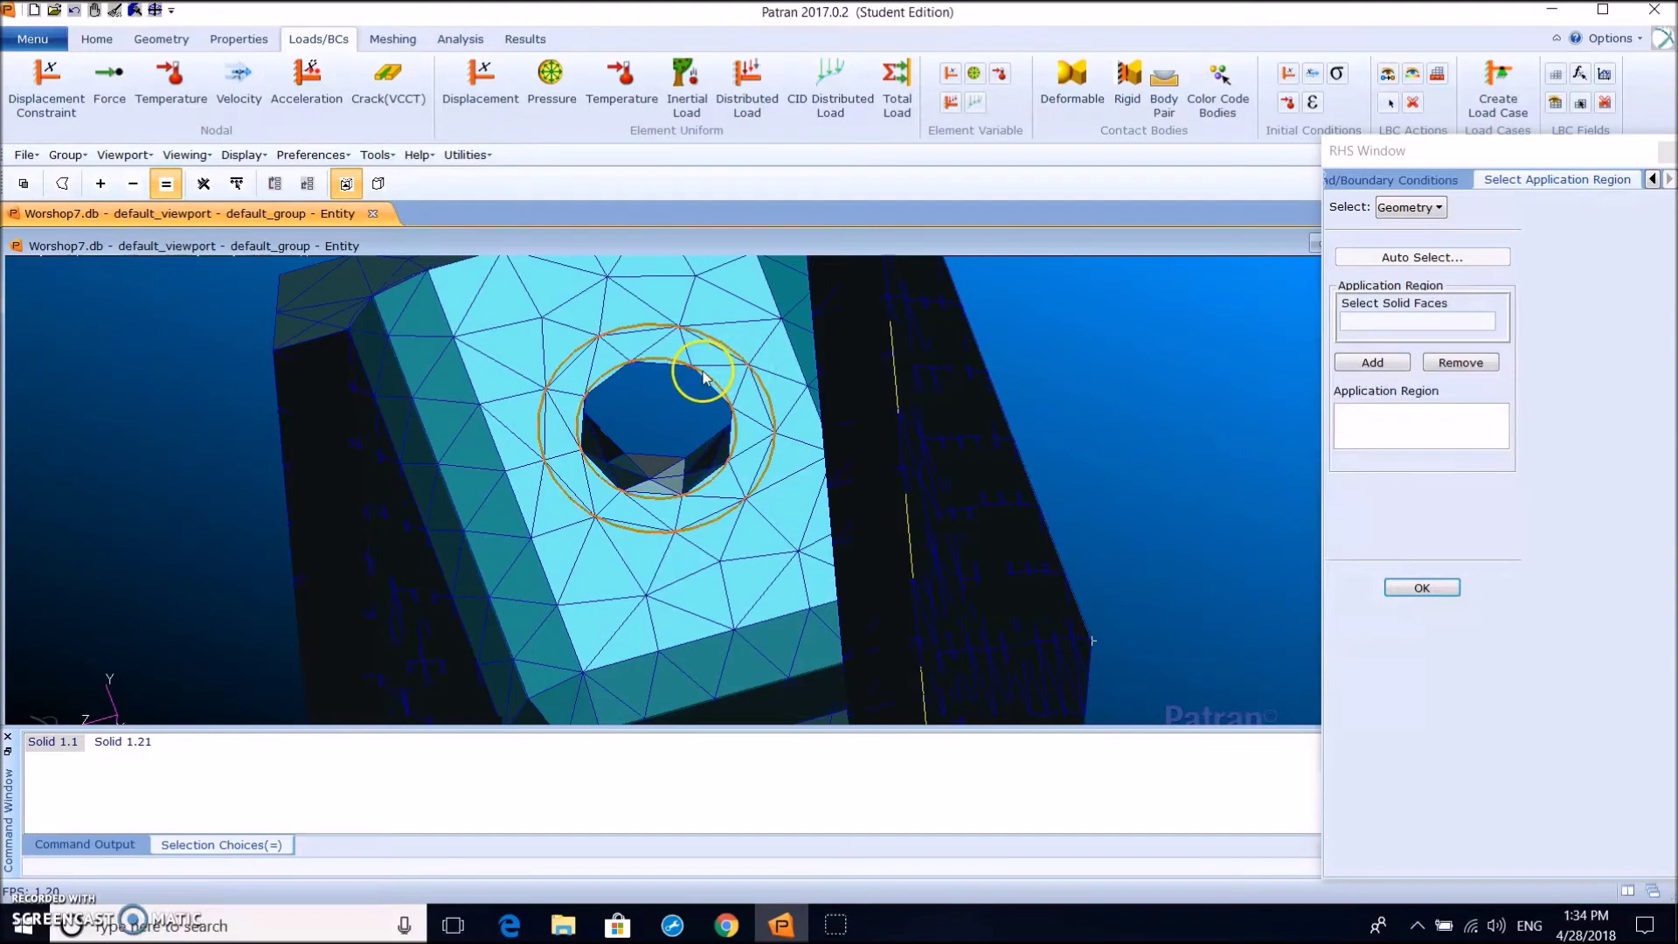
click(1413, 308)
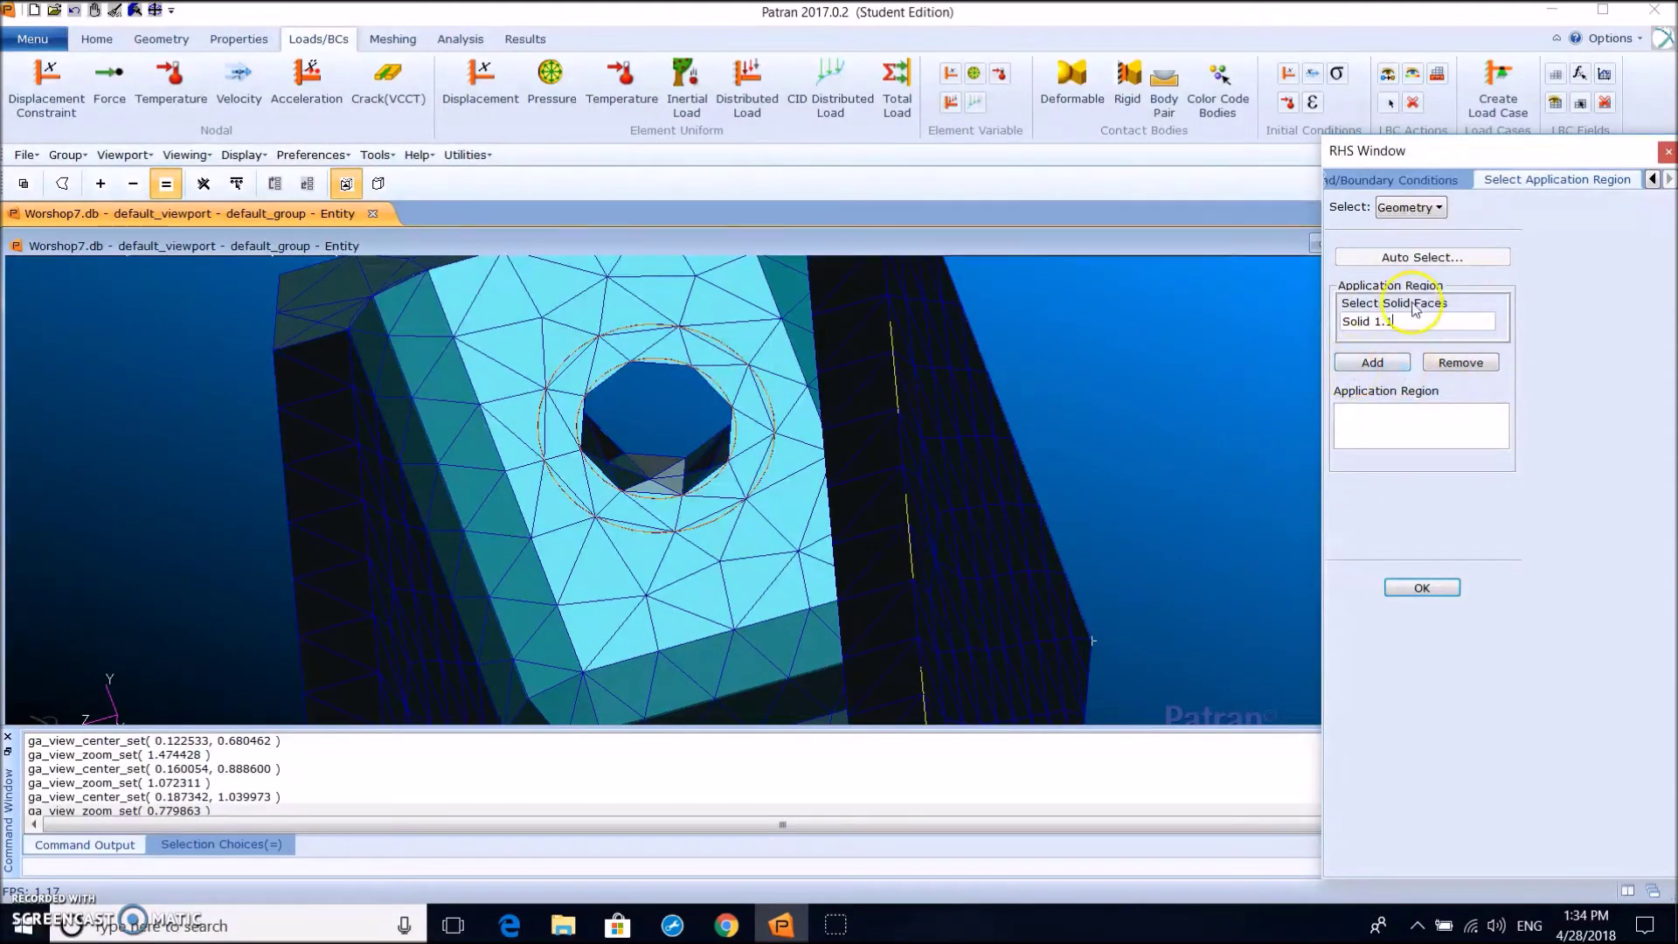
click(1372, 362)
click(1421, 588)
click(1423, 843)
Examine the load around the end-wall hole and compare it with the load figure in the Workshop 7 PDF in the browser
scroll(684, 402, up, 3)
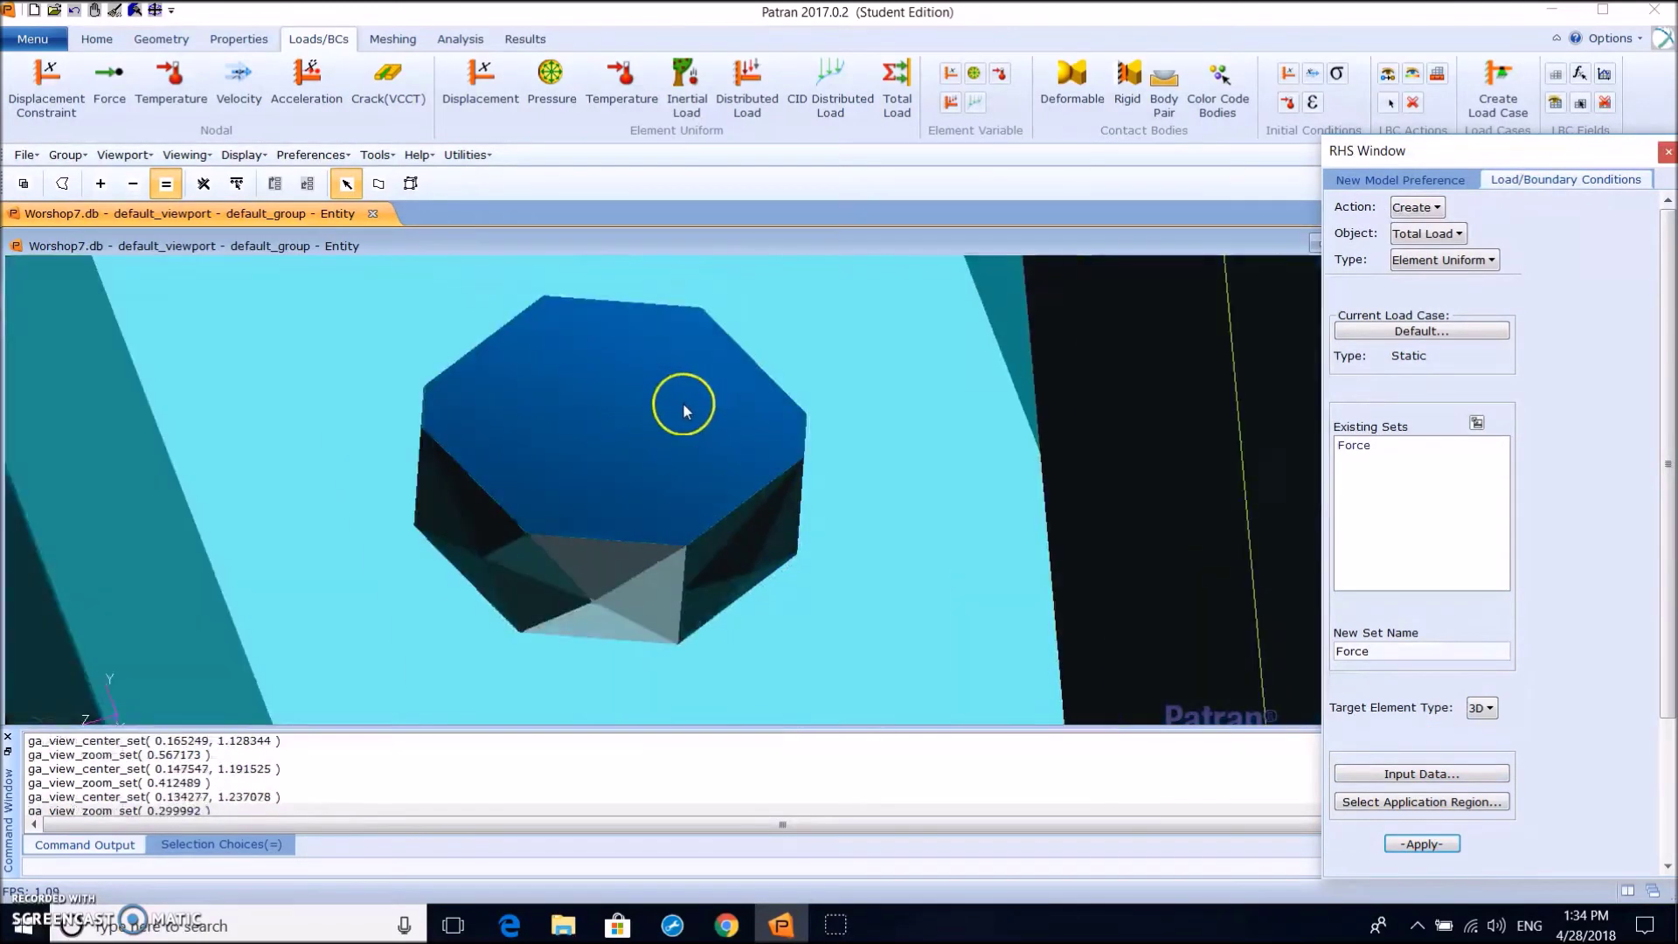
scroll(683, 402, down, 5)
scroll(683, 402, up, 1)
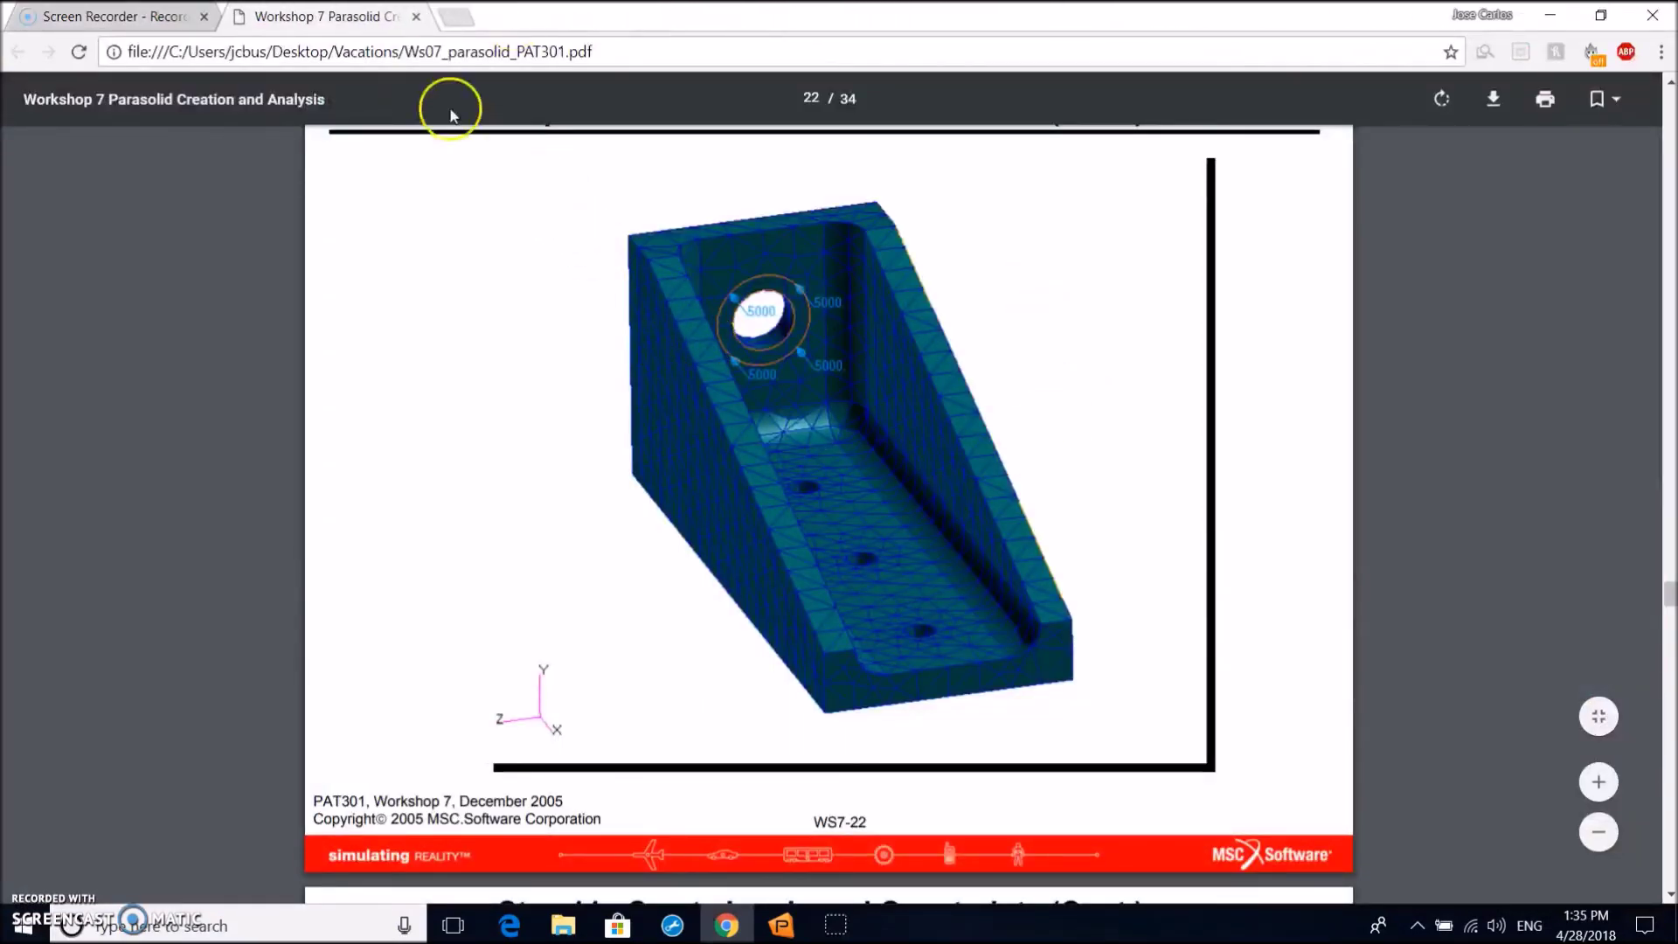
double_click(594, 16)
click(1484, 205)
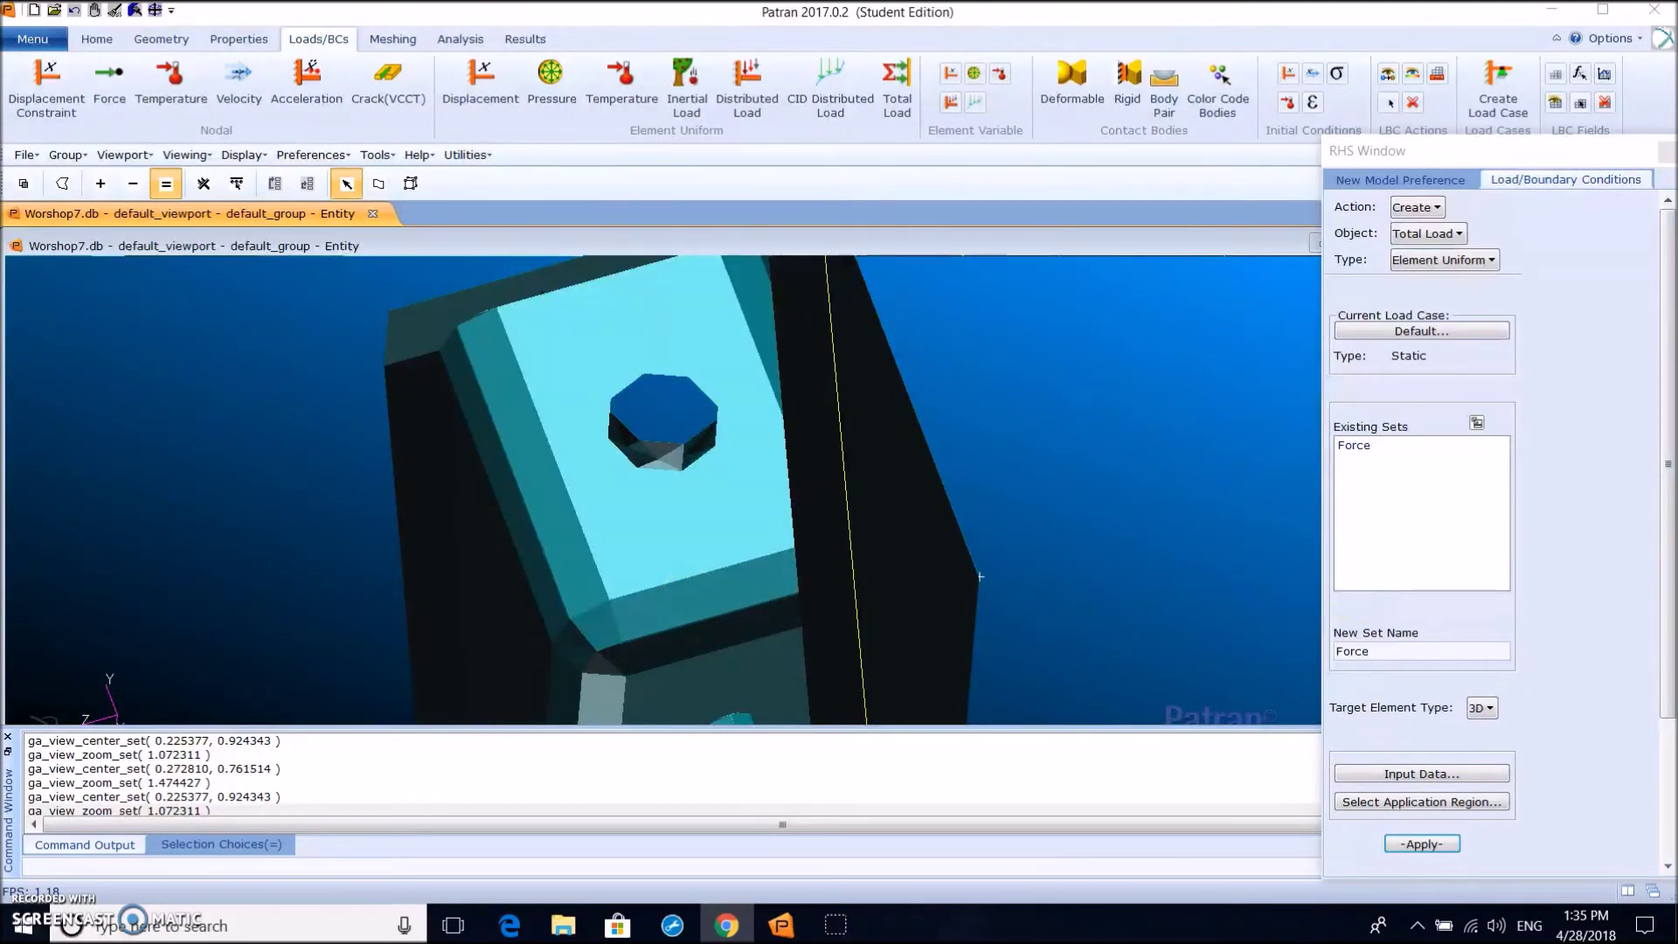
scroll(1098, 356, down, 1)
scroll(1098, 355, up, 1)
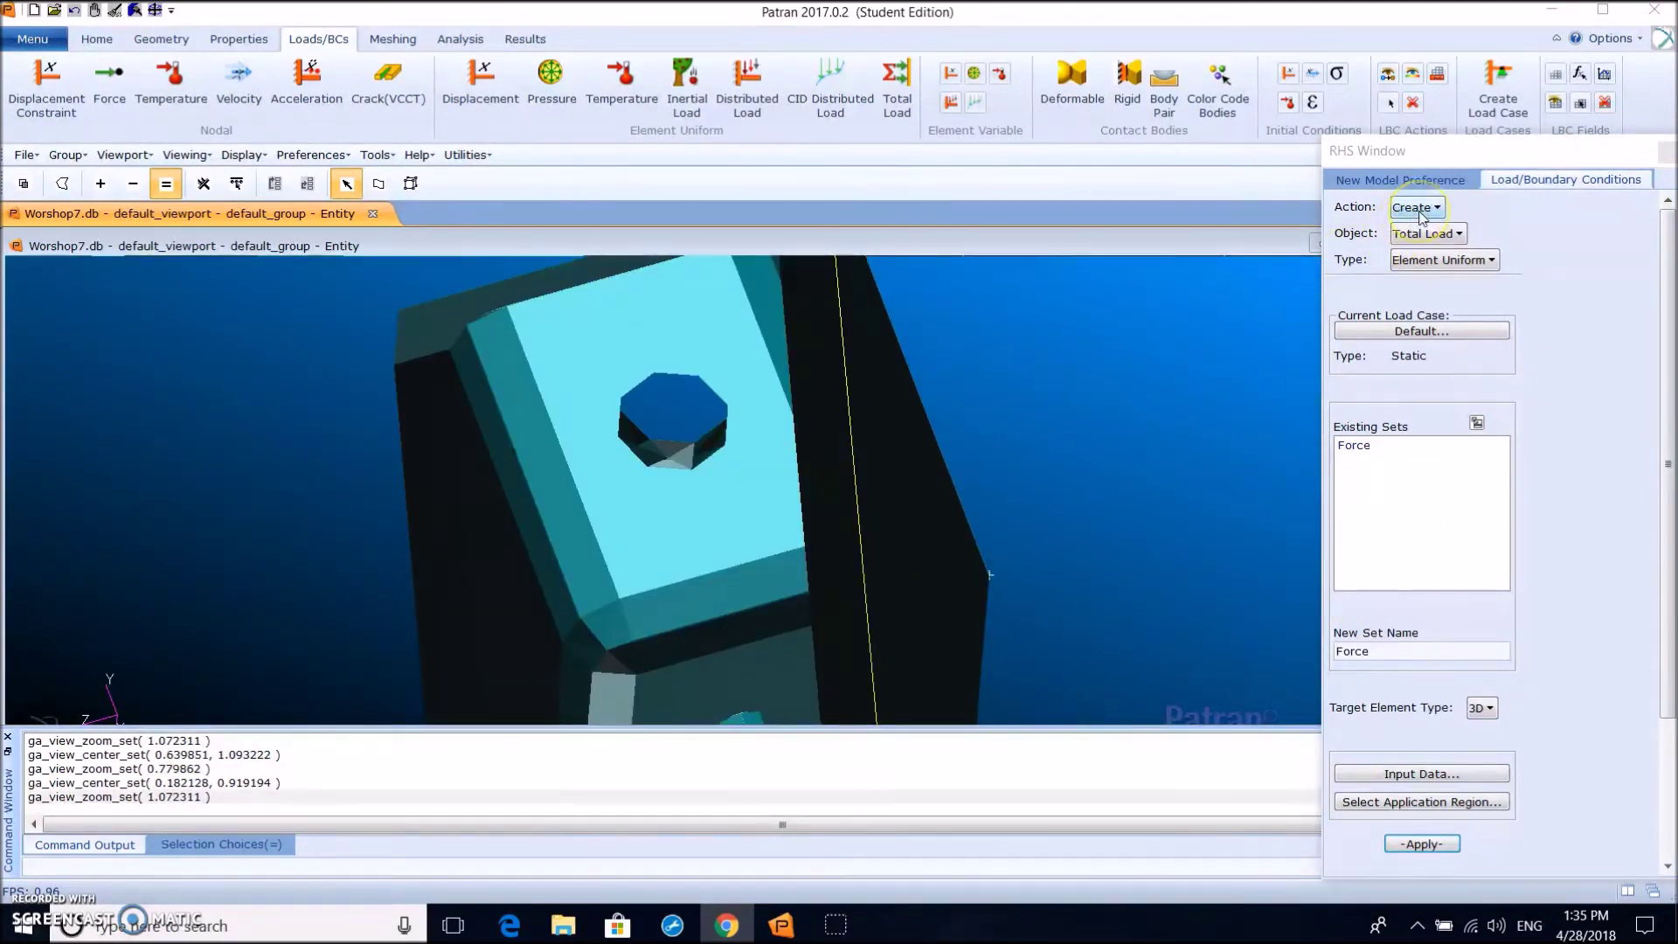
Define a nodal displacement set named Fixed with translations of <0 0 0>
click(1426, 245)
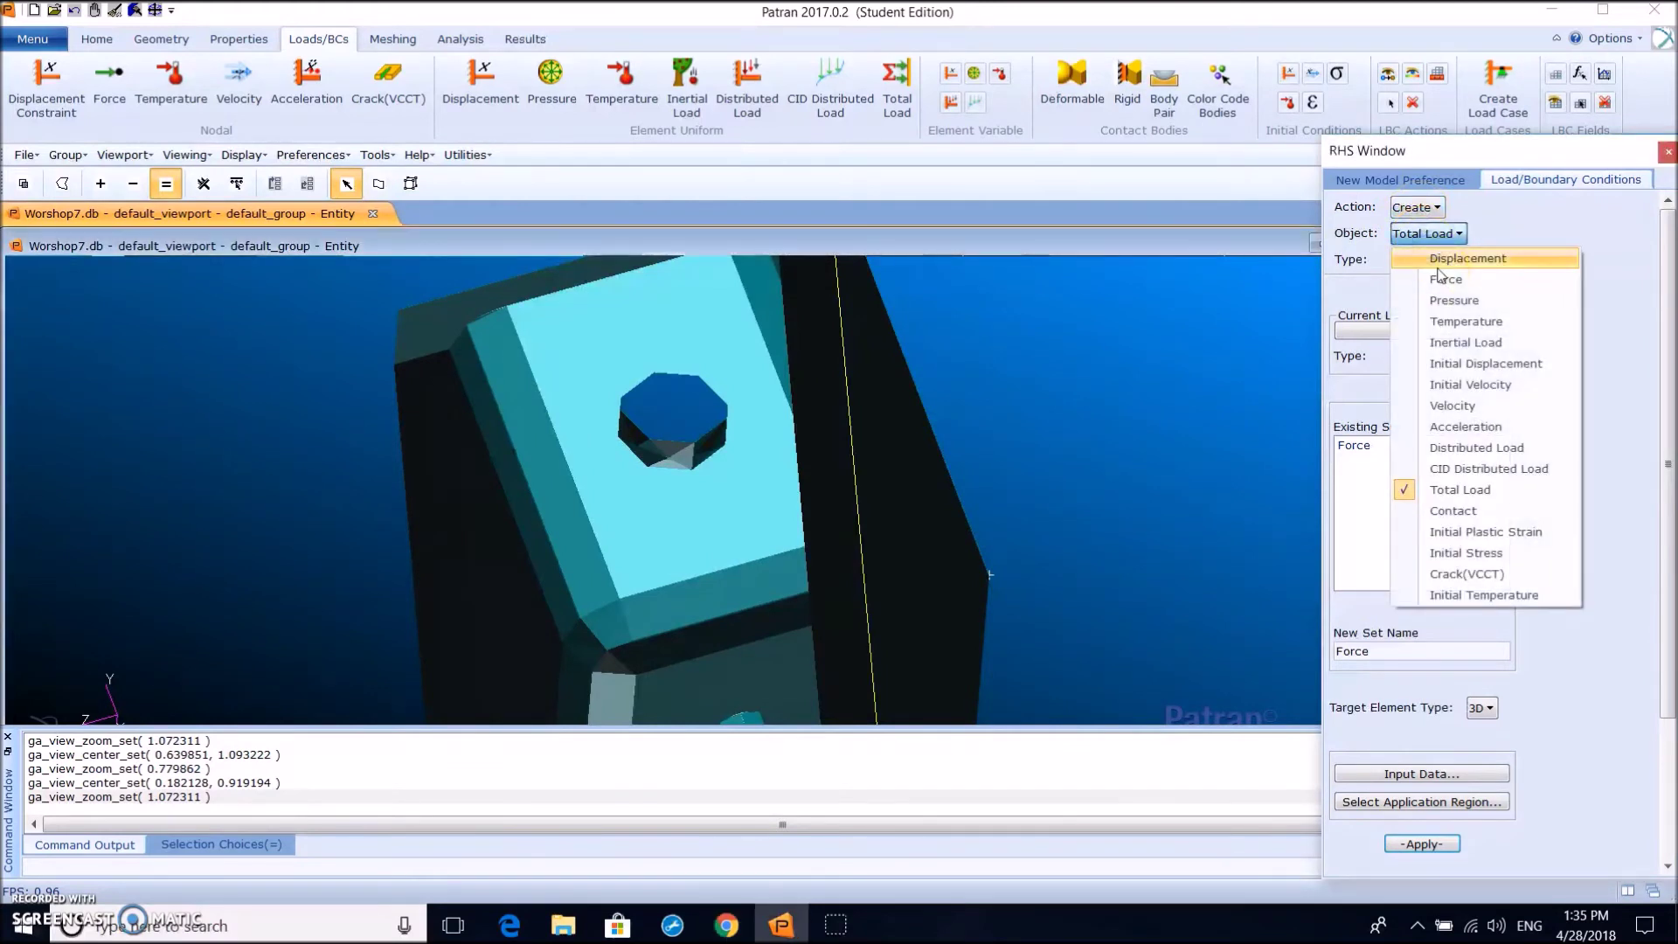
click(1438, 259)
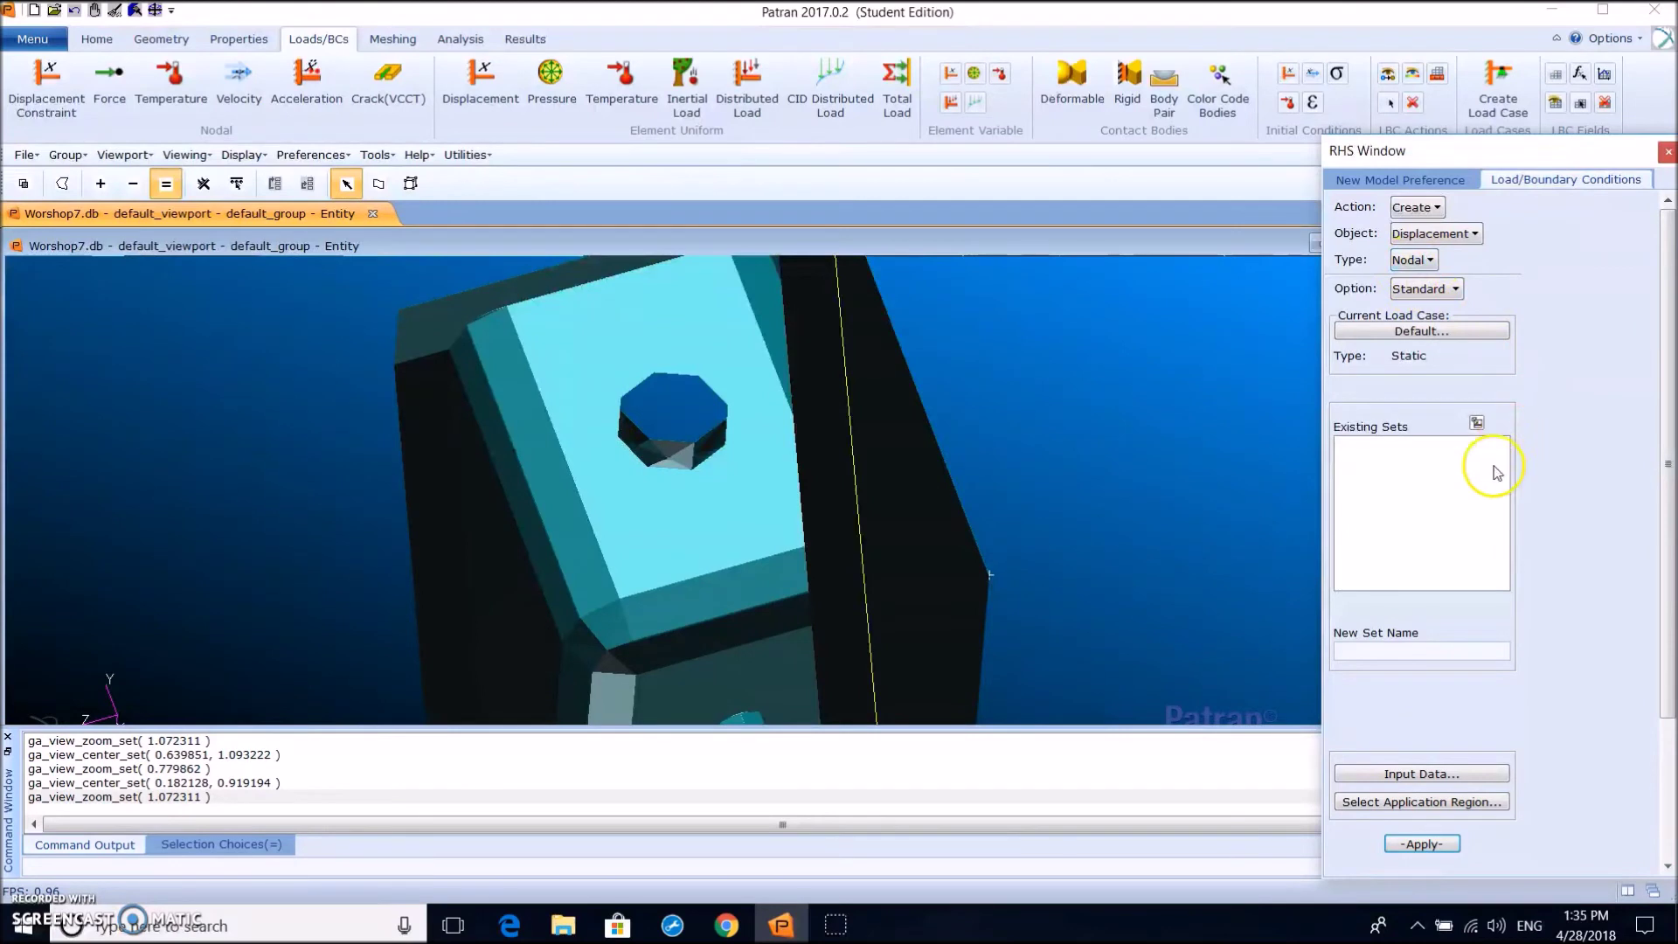
click(1437, 648)
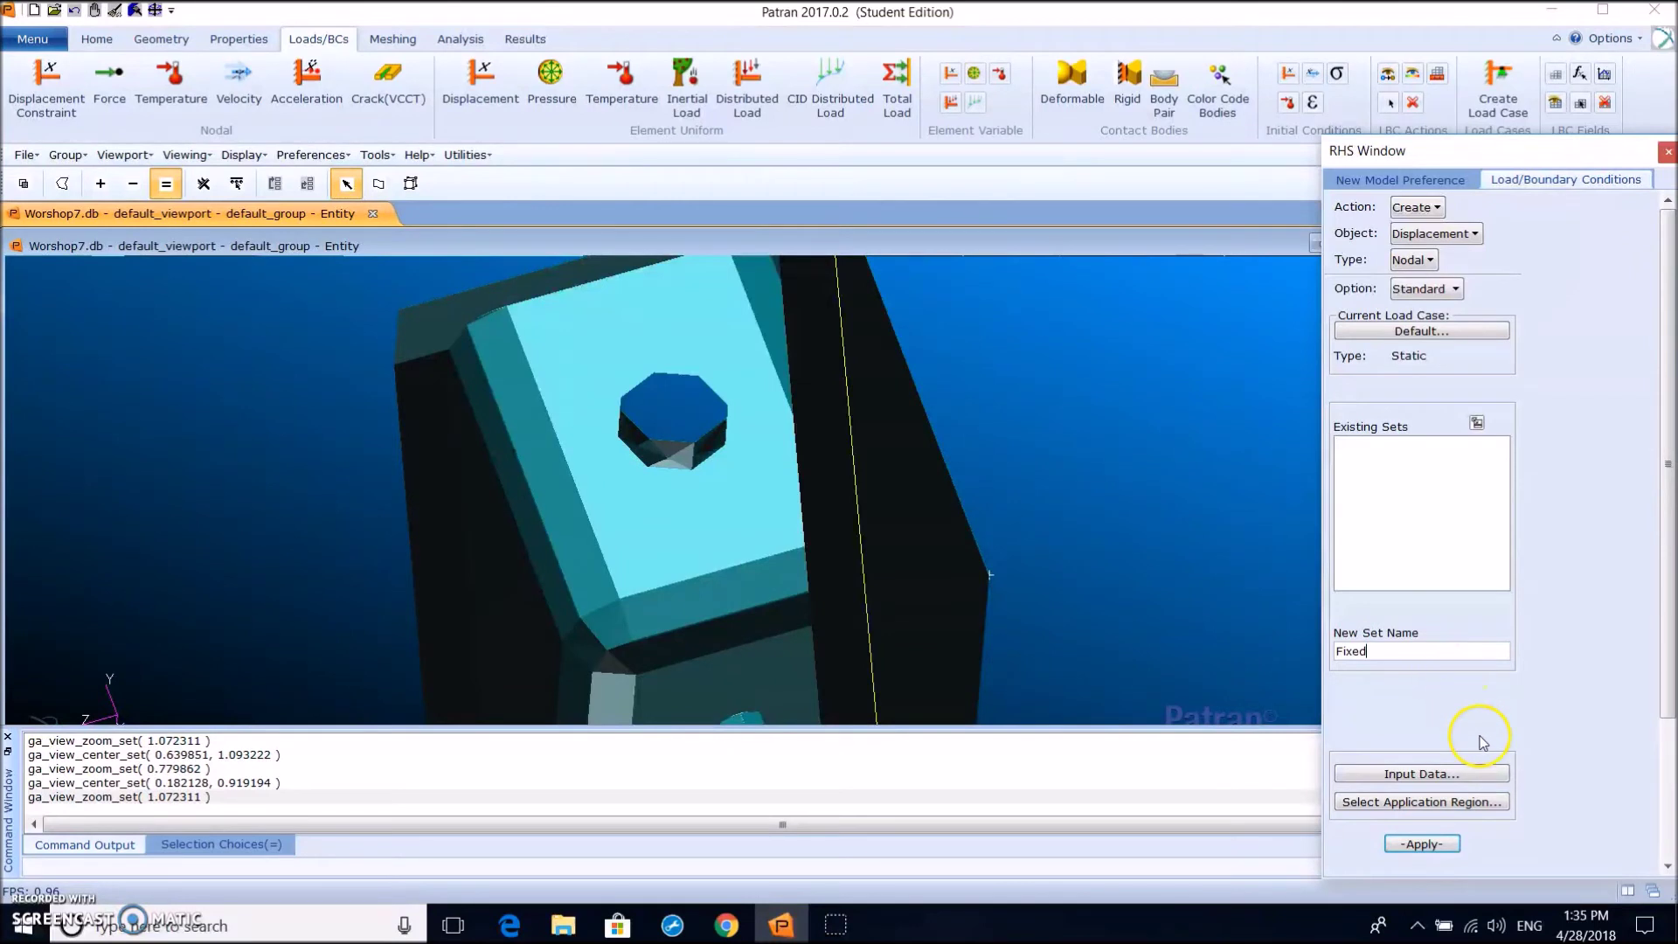
click(1382, 771)
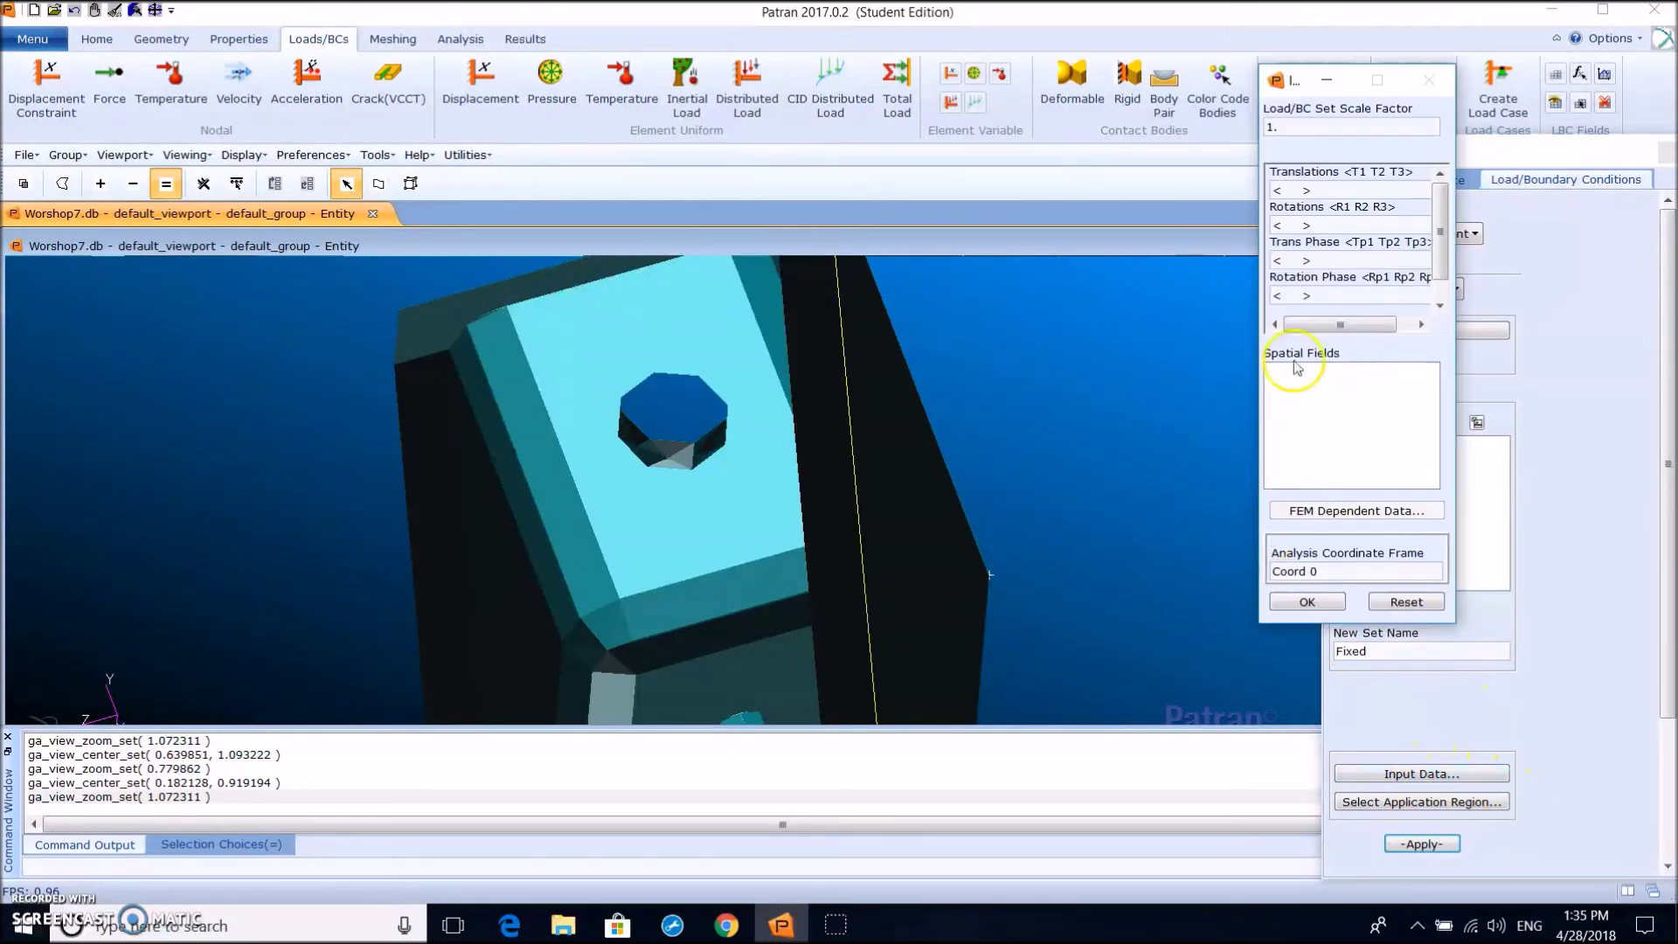
click(1291, 190)
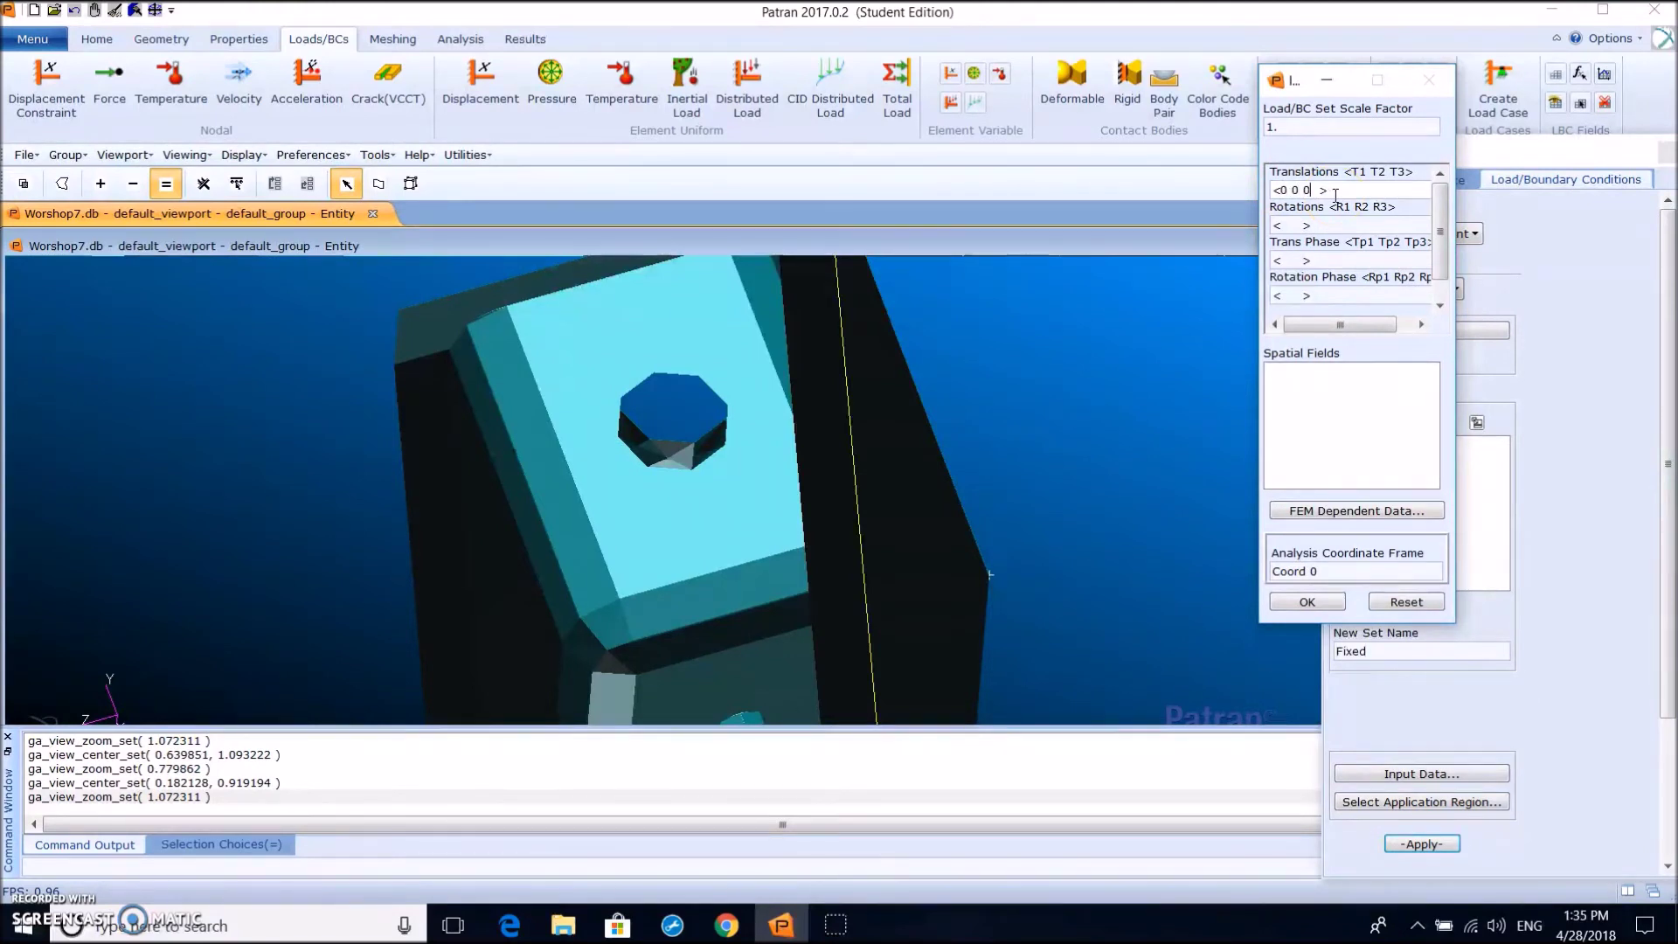
click(1318, 604)
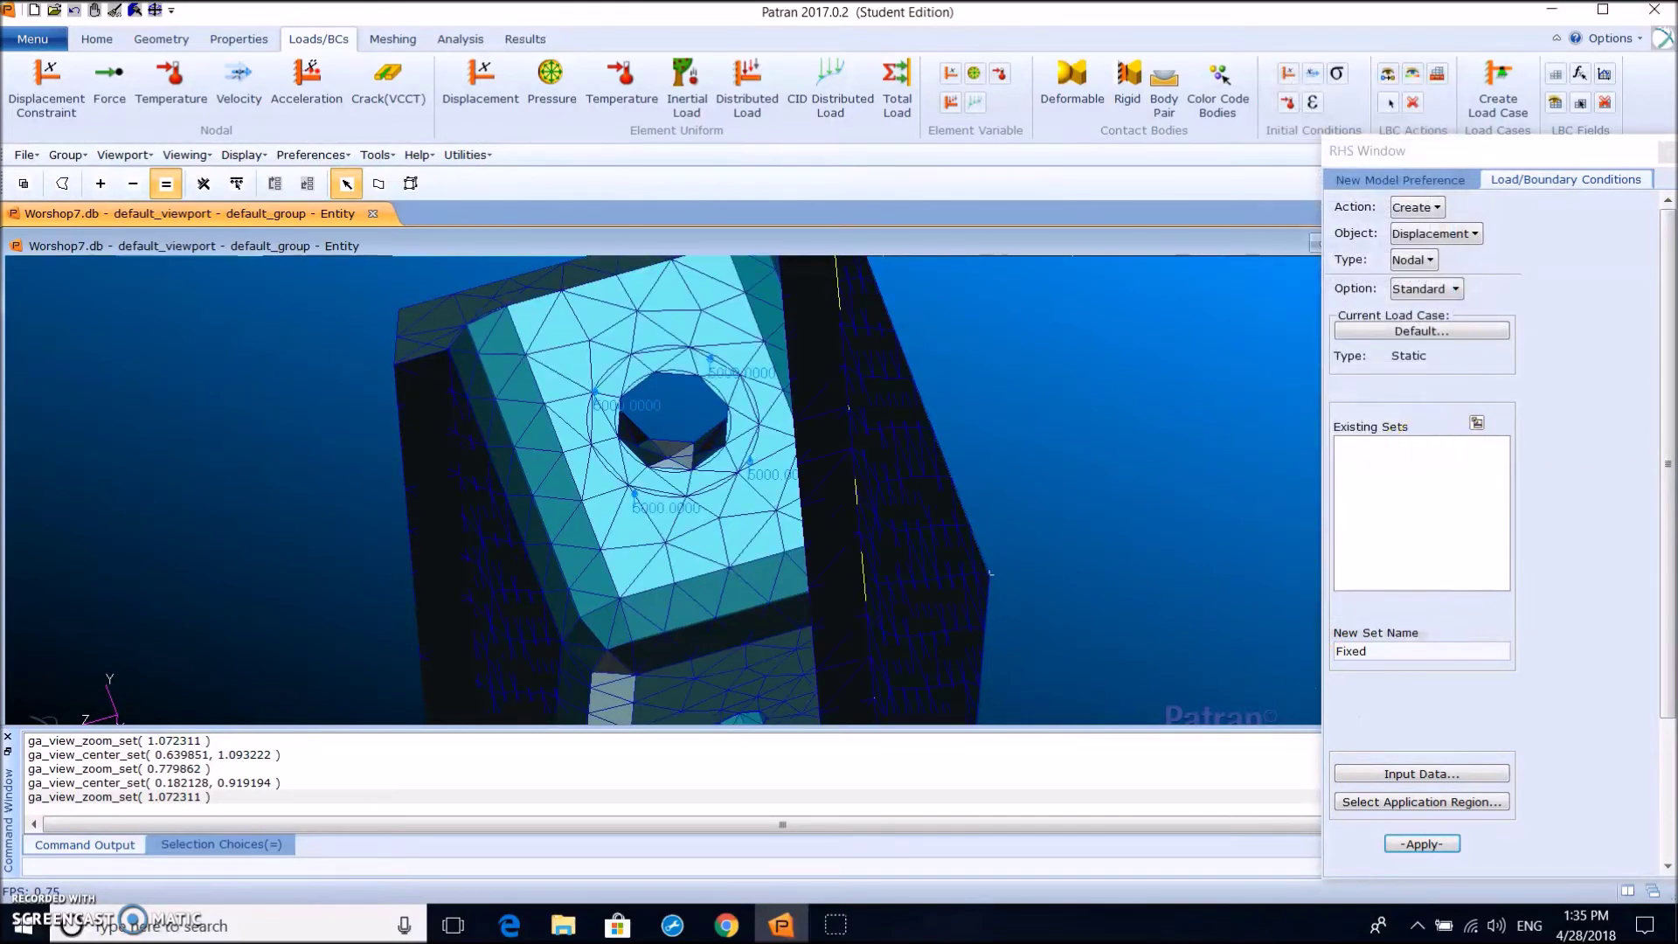
Begin the Fixed set's application region selection at the floor holes, restricting the picking to surfaces or faces
click(1453, 802)
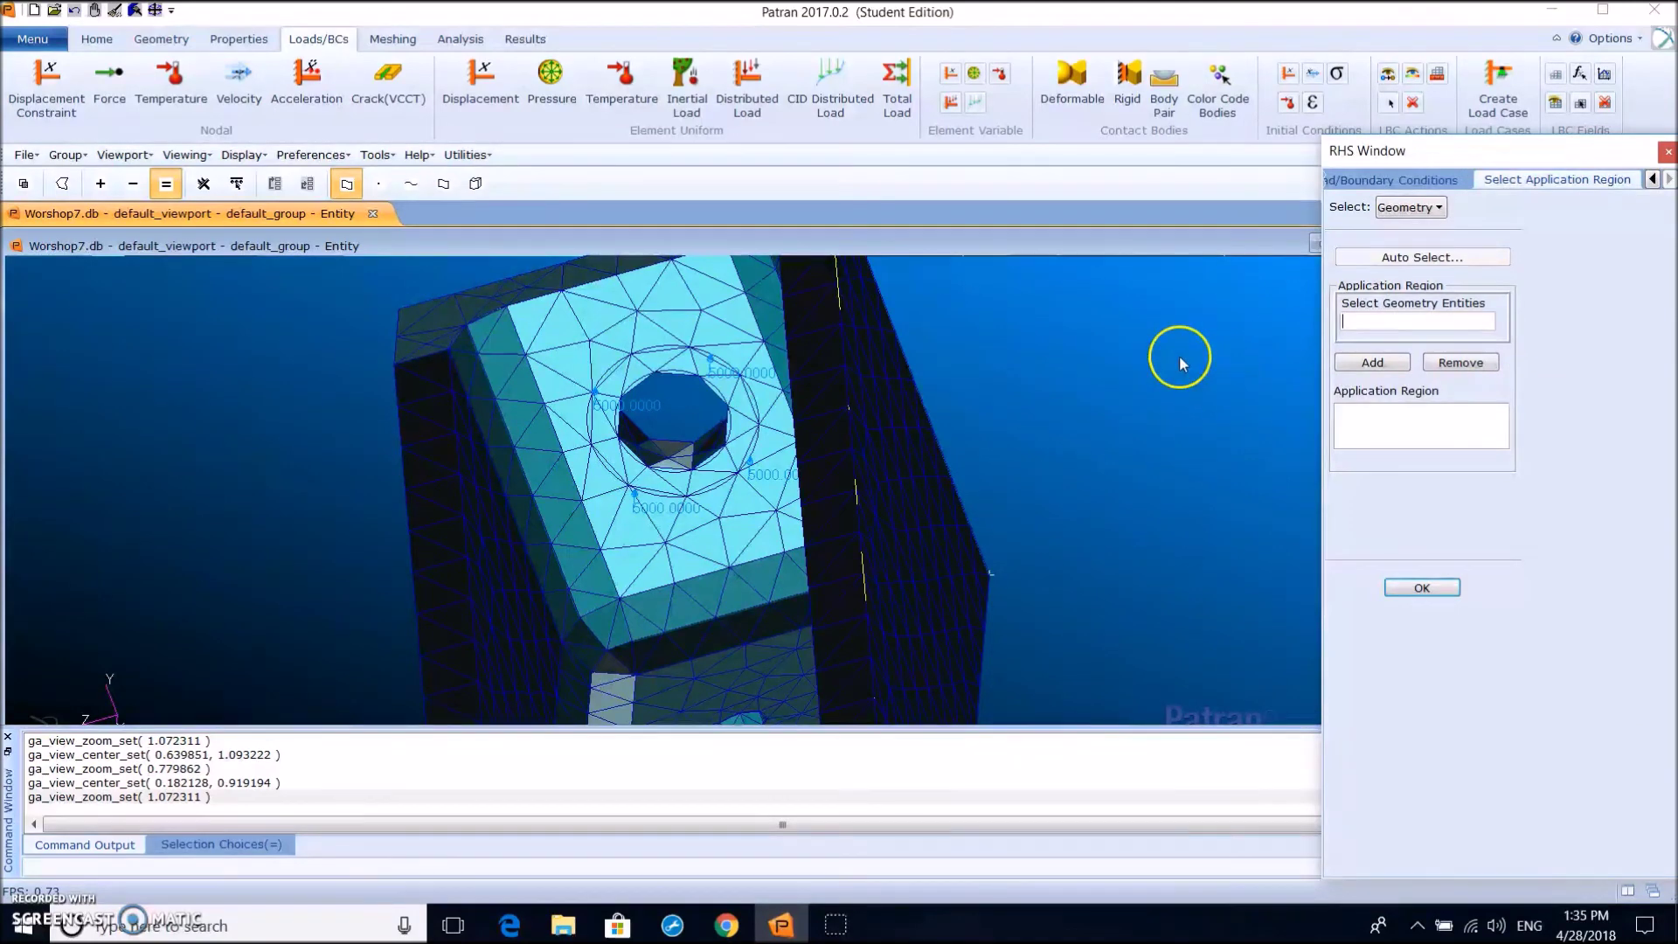
scroll(886, 525, down, 5)
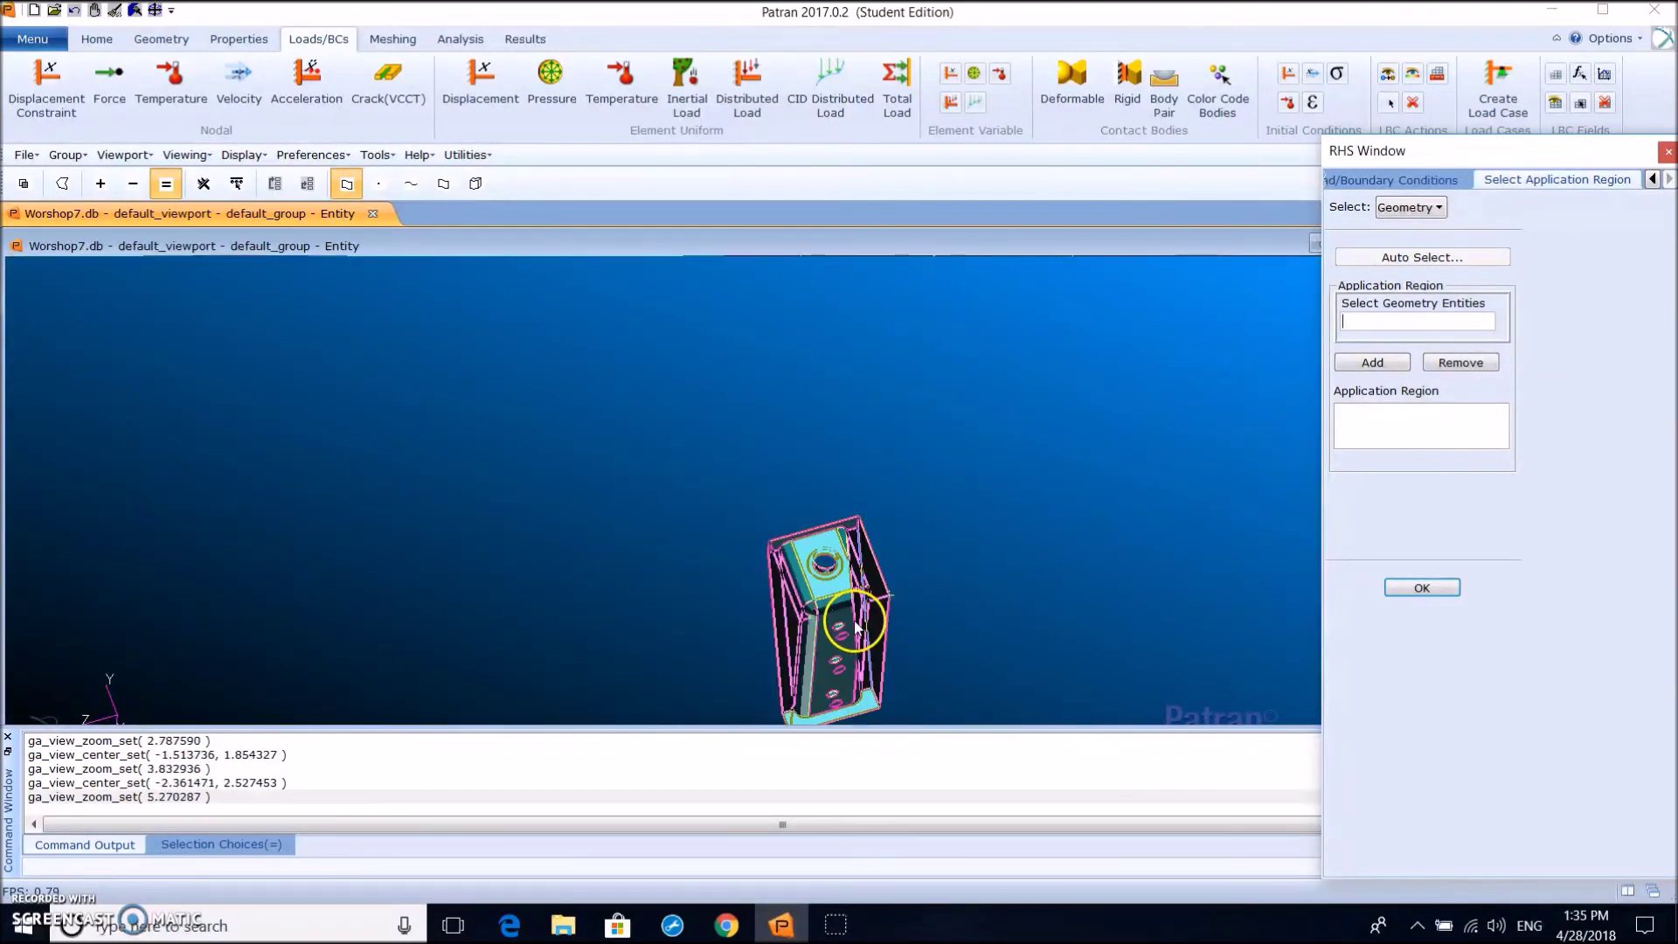
middle_drag(853, 634, 921, 491)
click(795, 479)
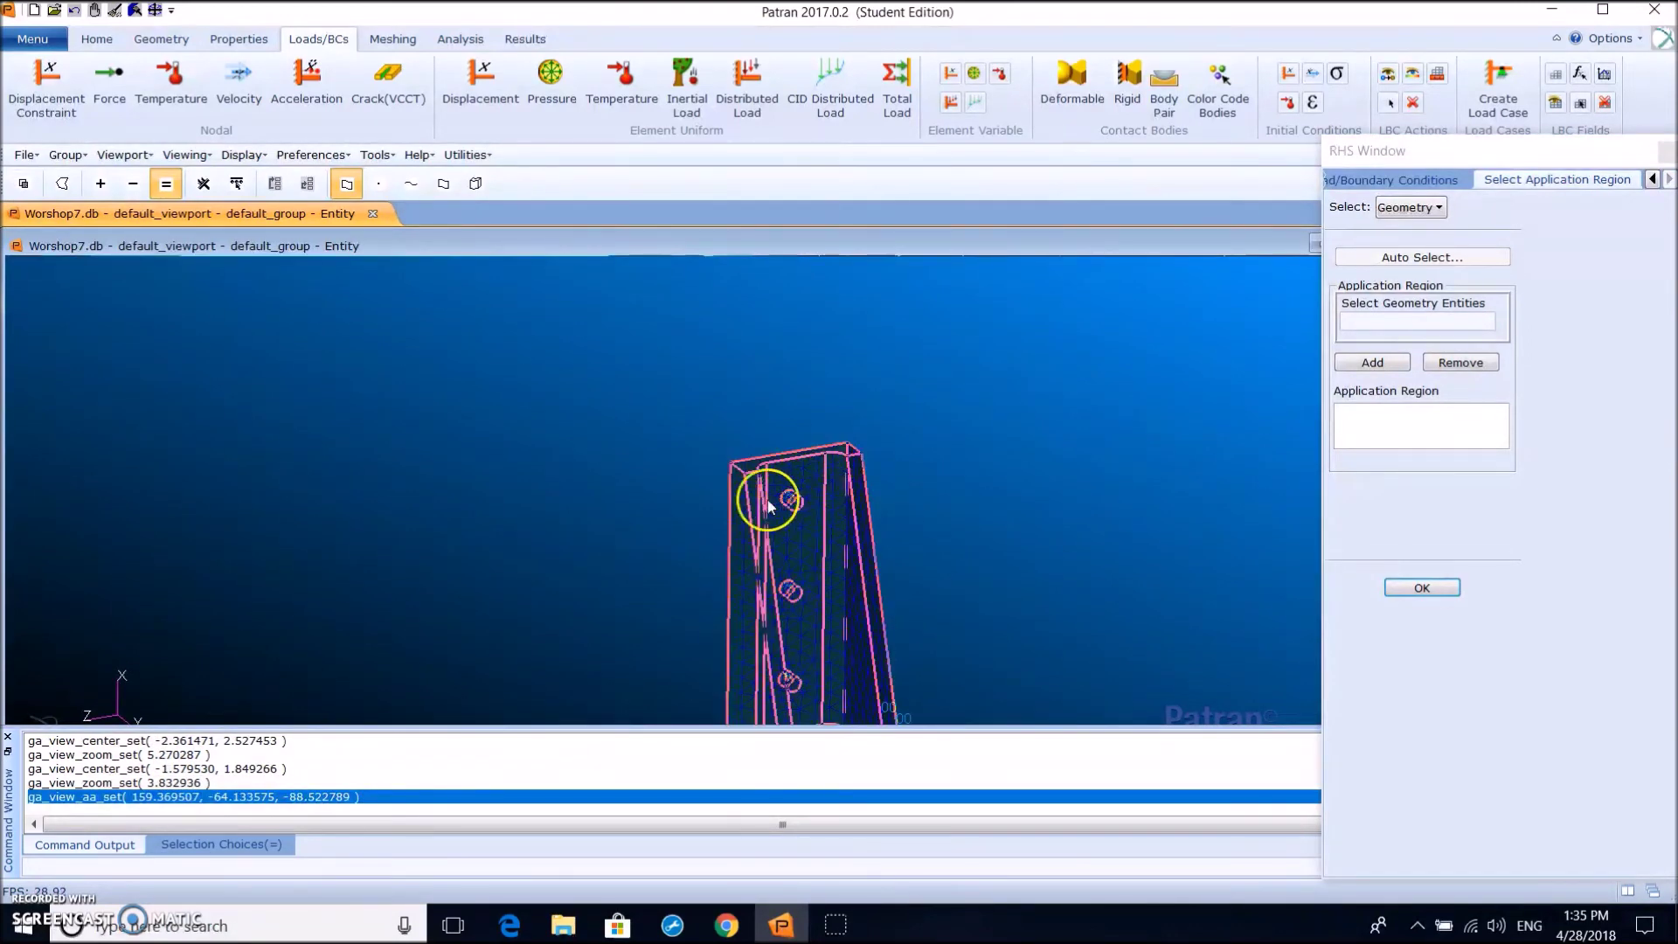
click(1384, 406)
click(1390, 323)
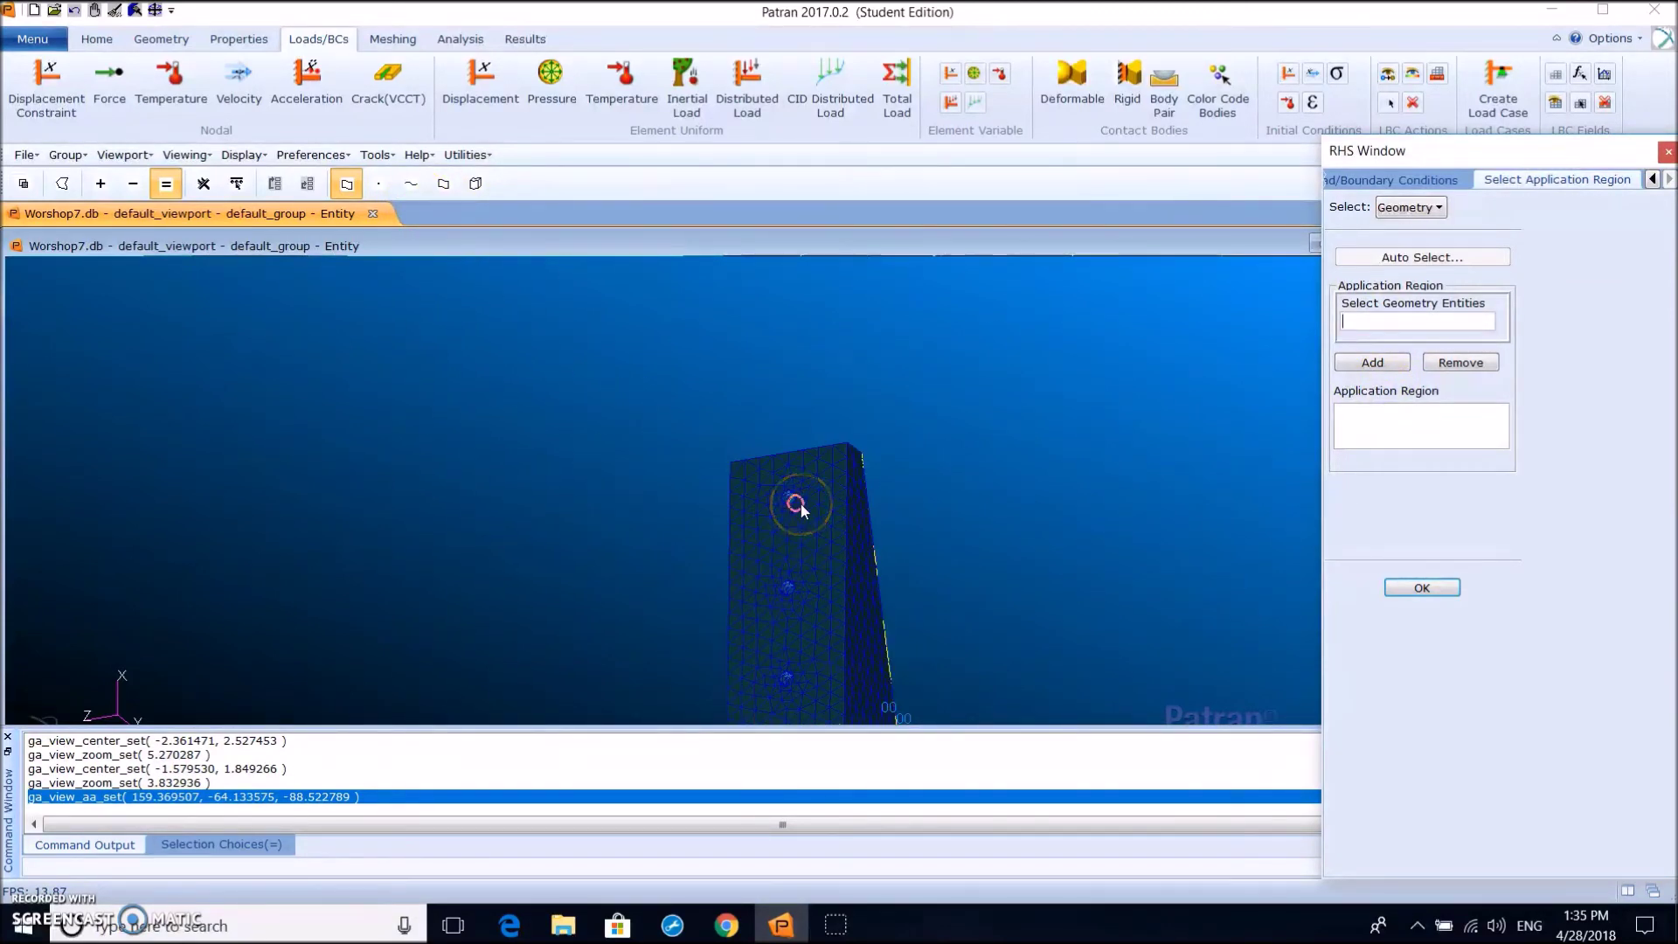
shift+middle_drag(956, 486, 910, 456)
scroll(904, 452, up, 2)
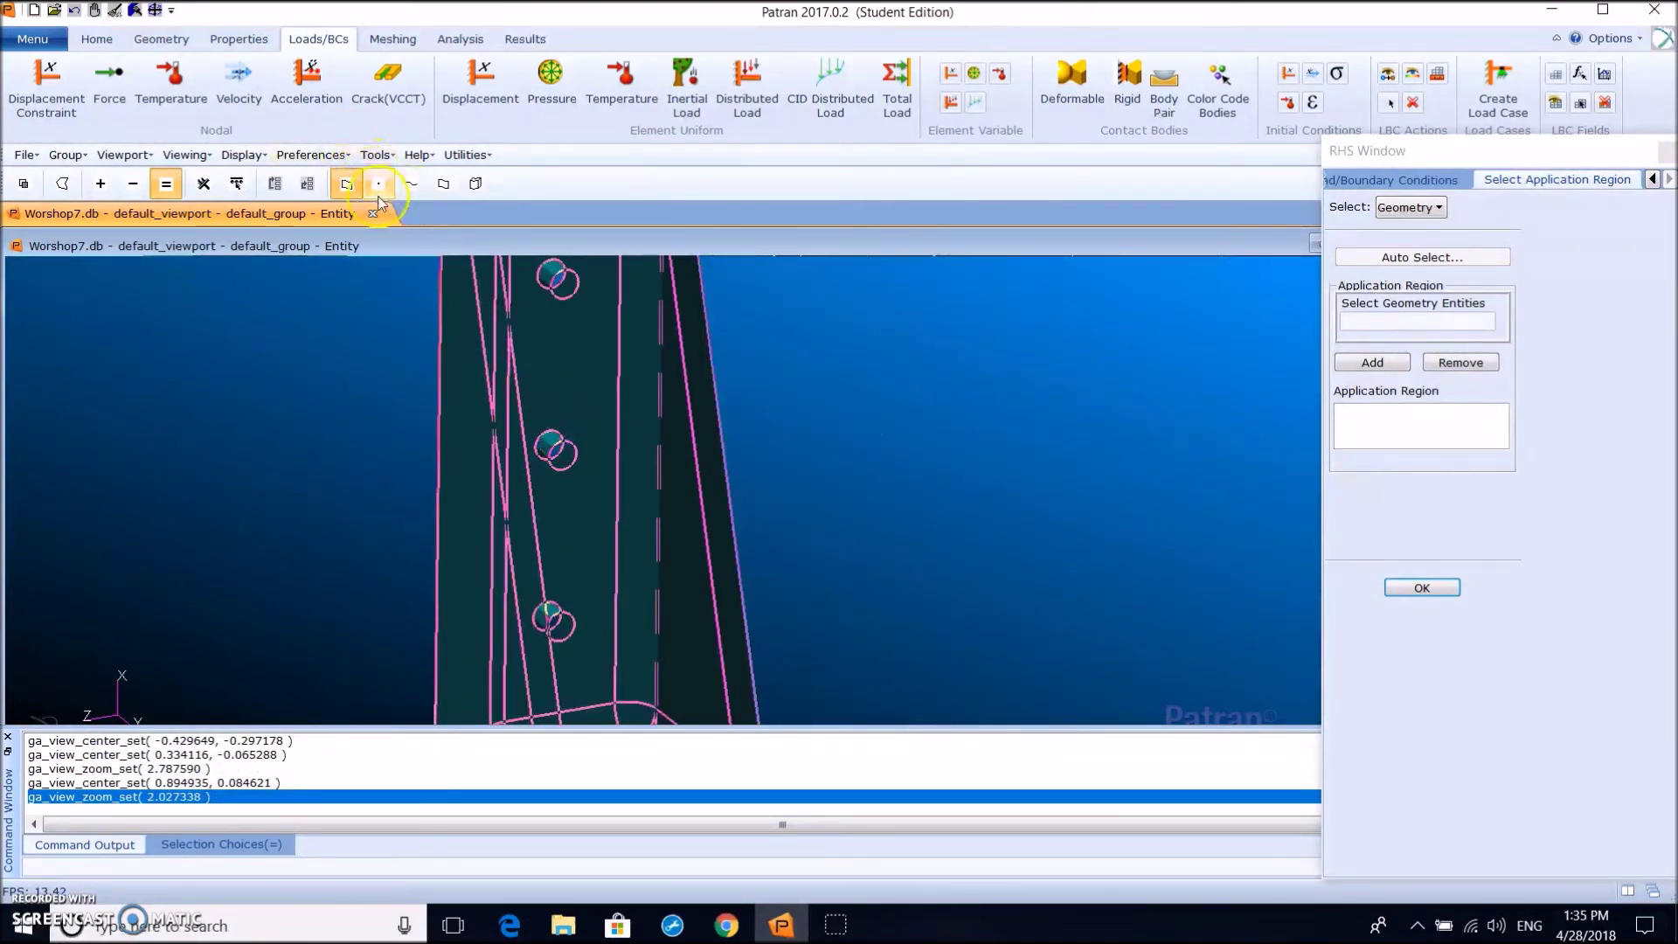
click(443, 184)
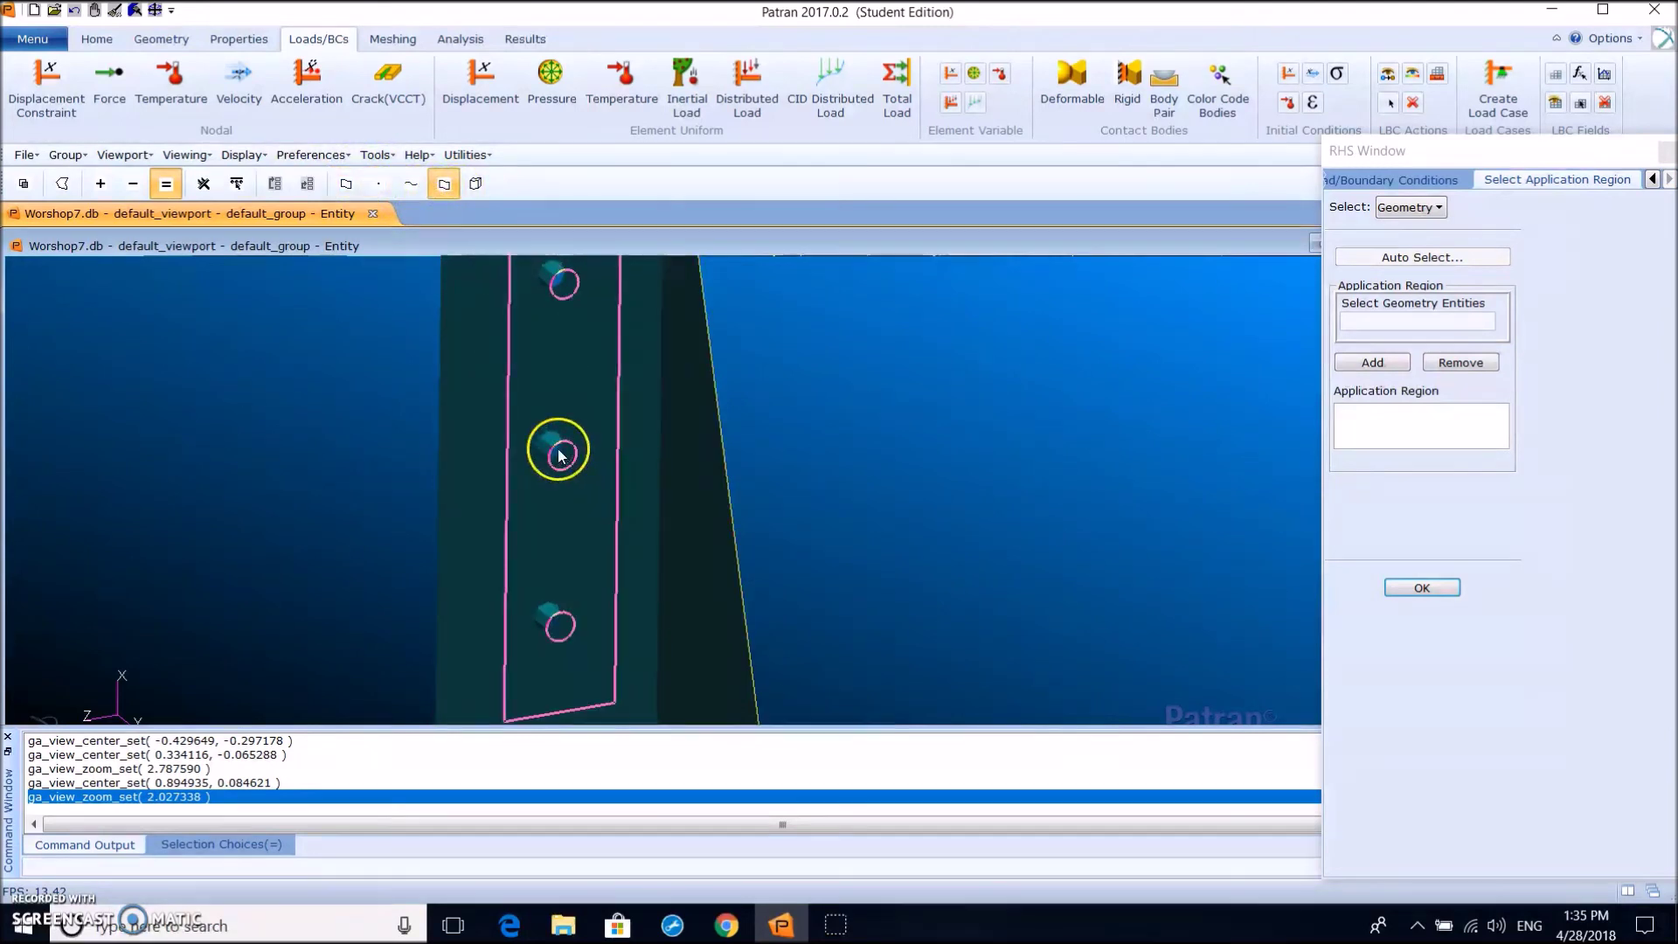
Assign the three floor hole faces, Solid 1.22, 1.23 and 1.24, to the Fixed set and create the constraint
click(550, 437)
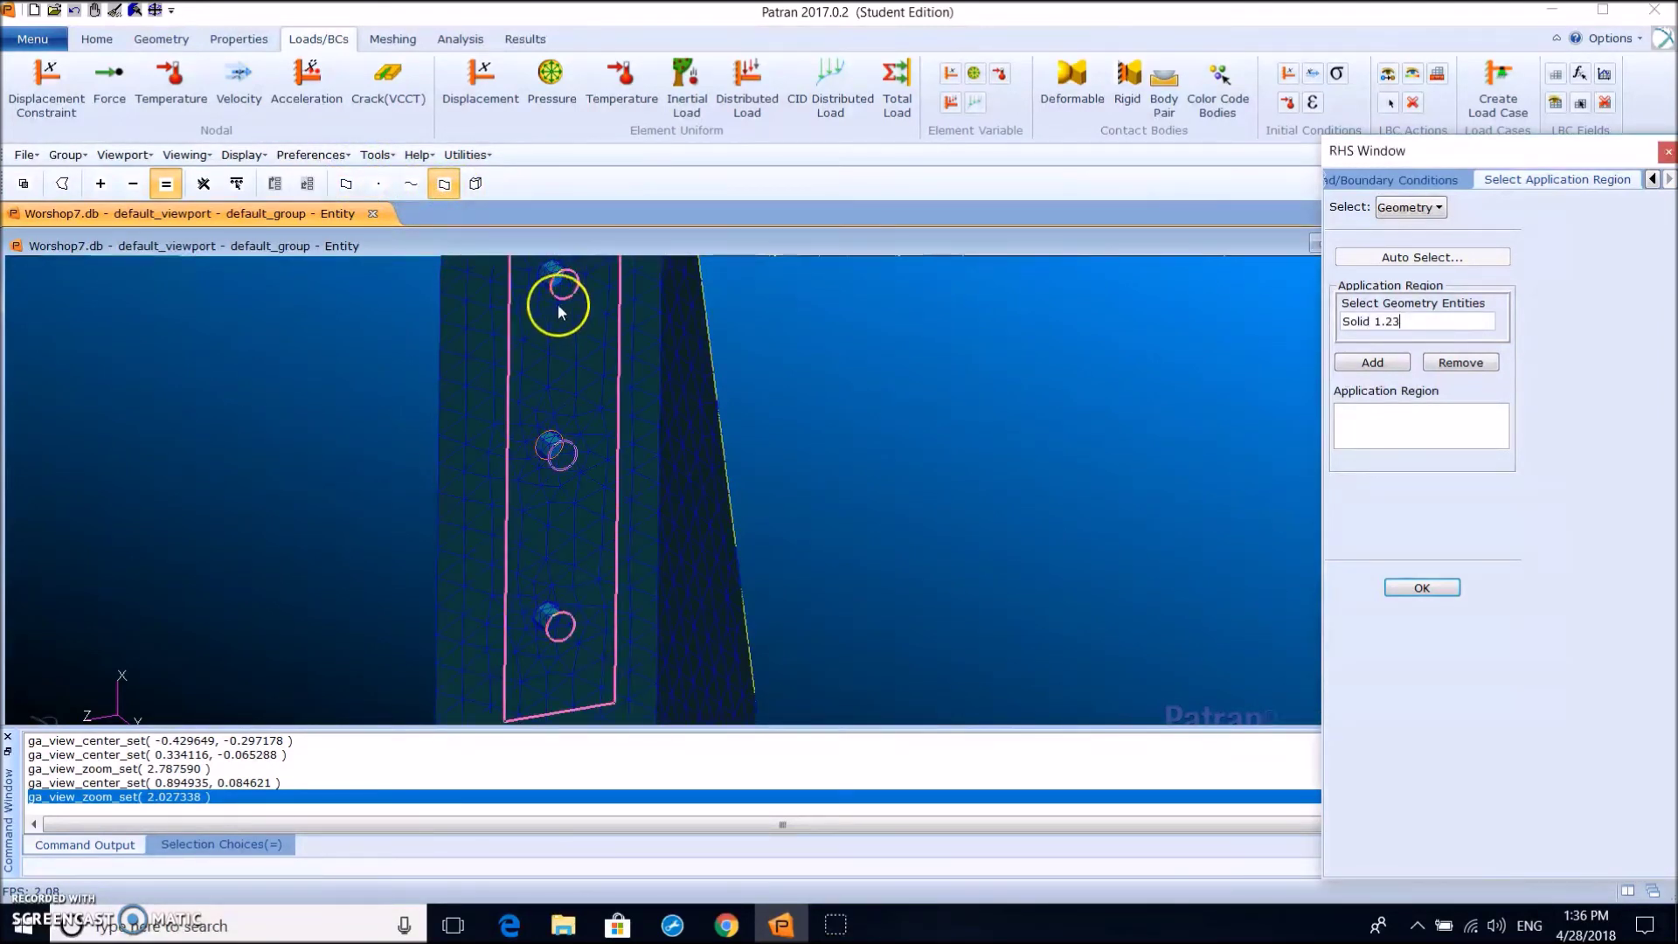
click(561, 285)
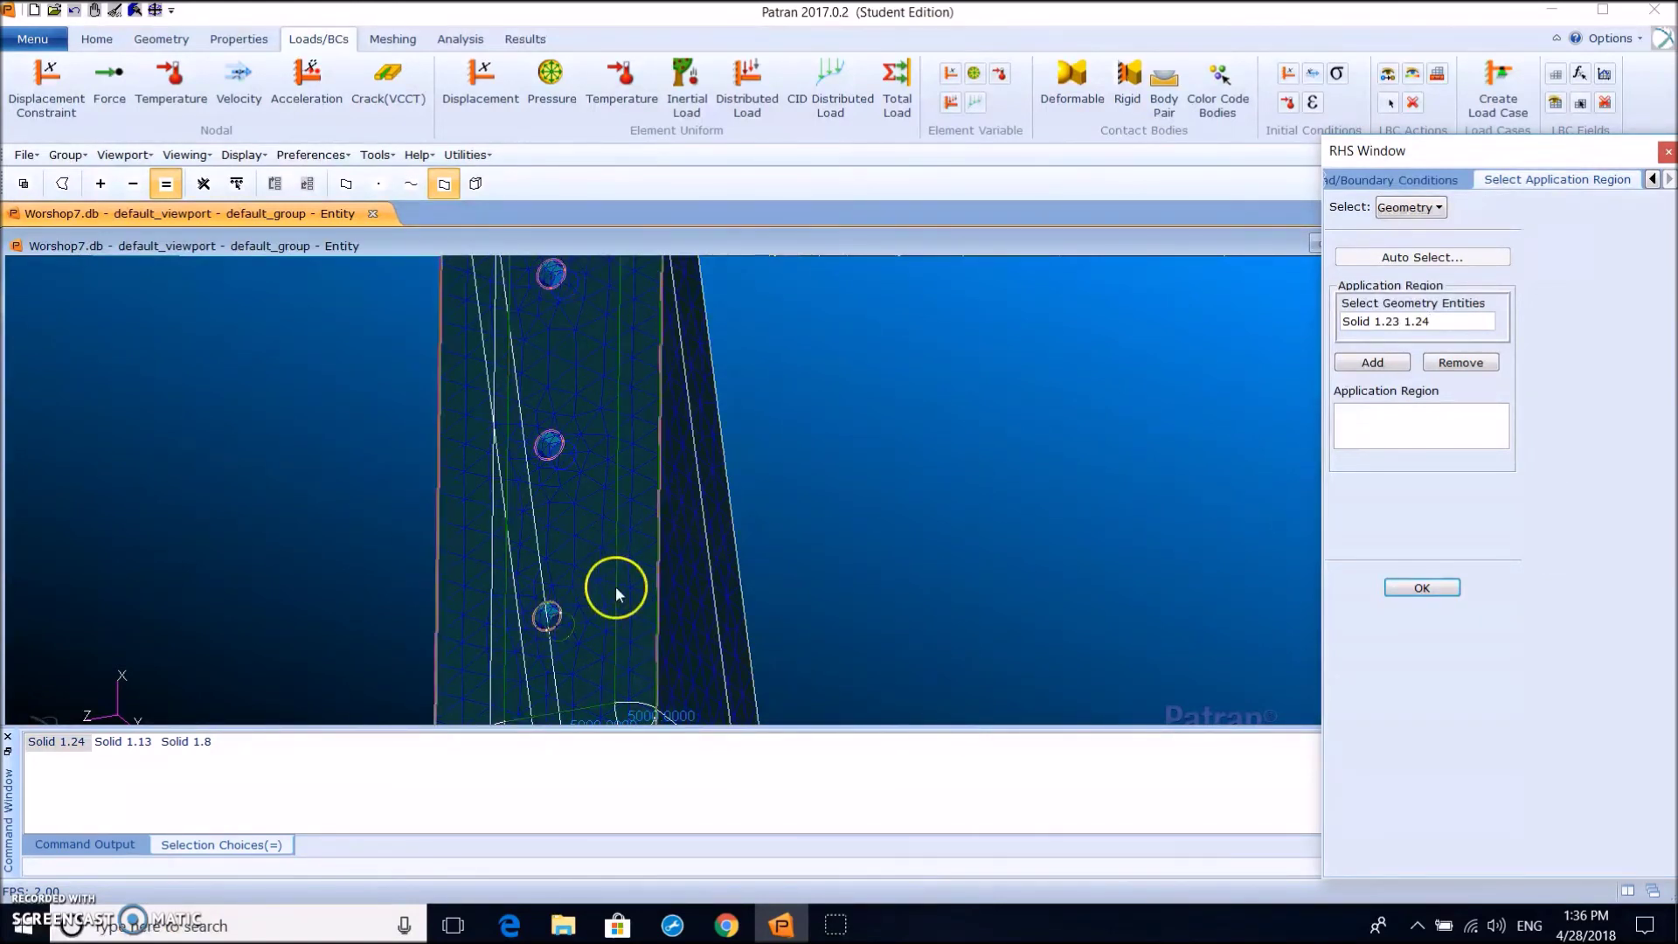
click(562, 638)
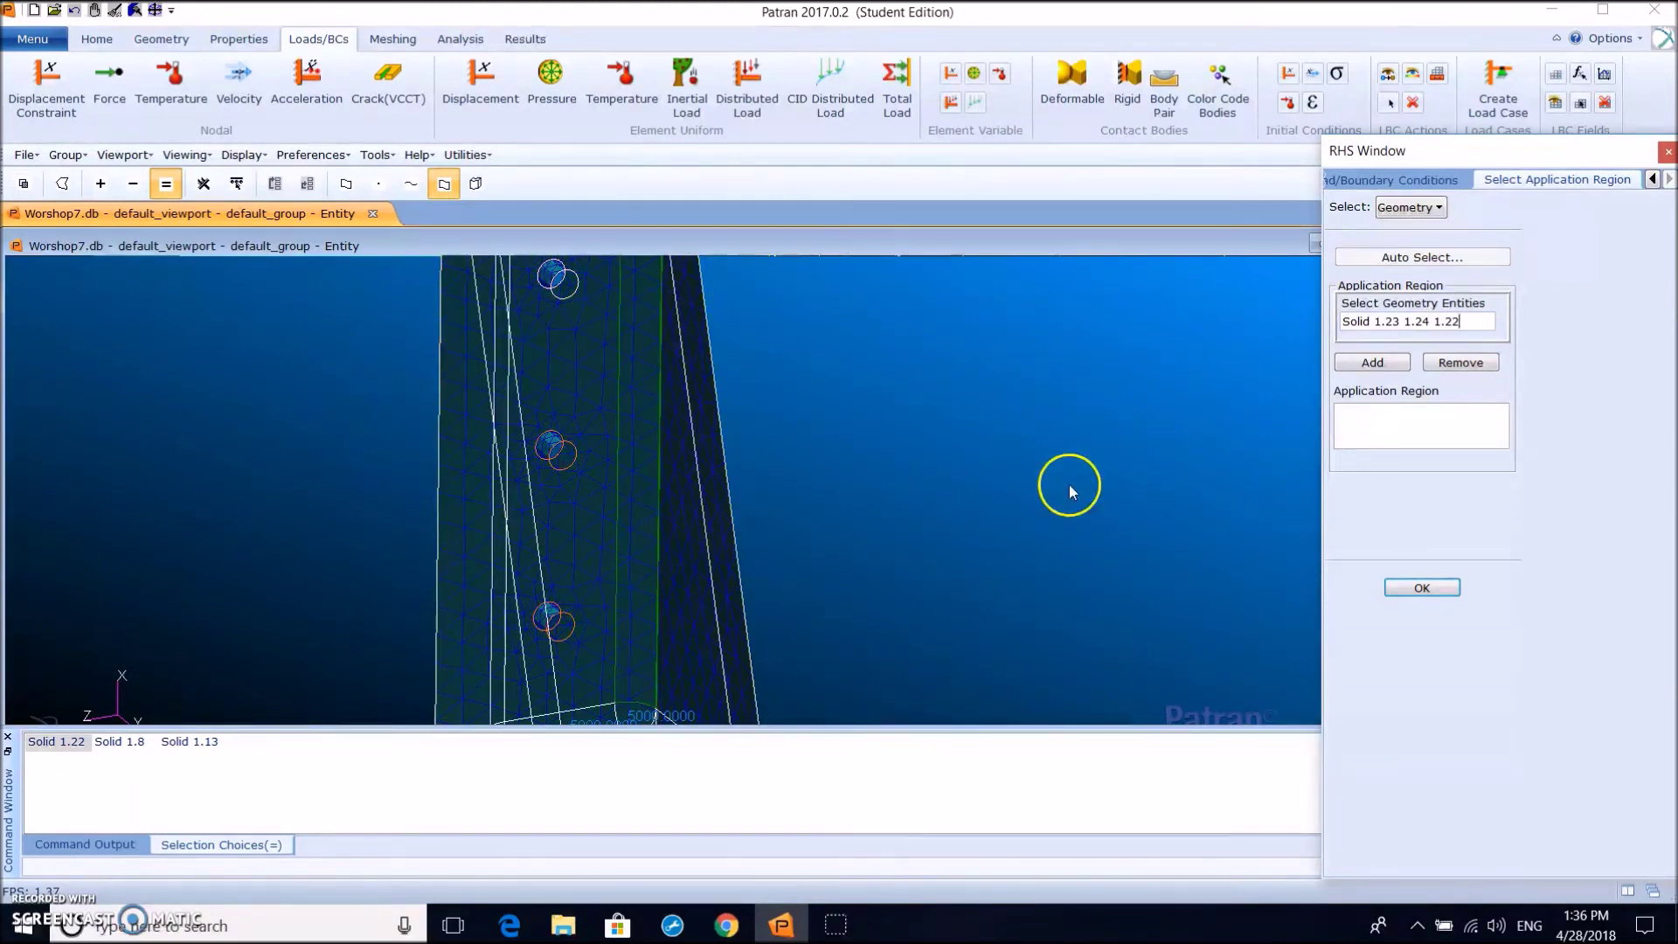
click(1386, 364)
click(1421, 588)
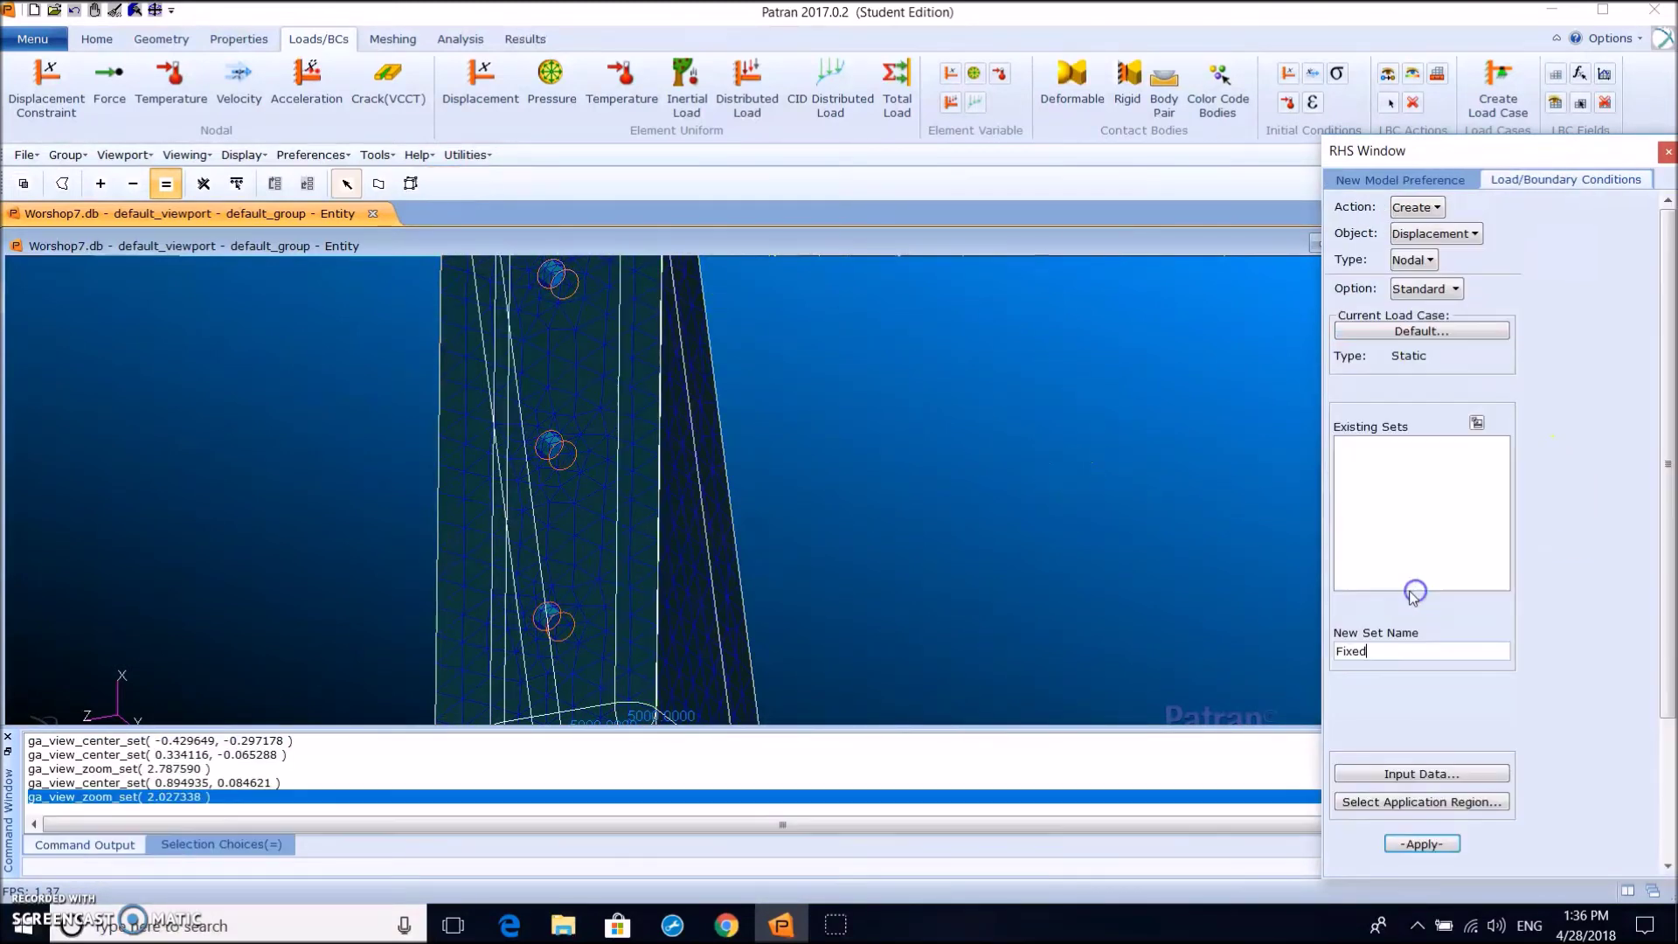
click(1416, 845)
mouse_move(787, 533)
middle_down()
mouse_move(832, 470)
mouse_move(861, 562)
mouse_move(841, 584)
middle_up()
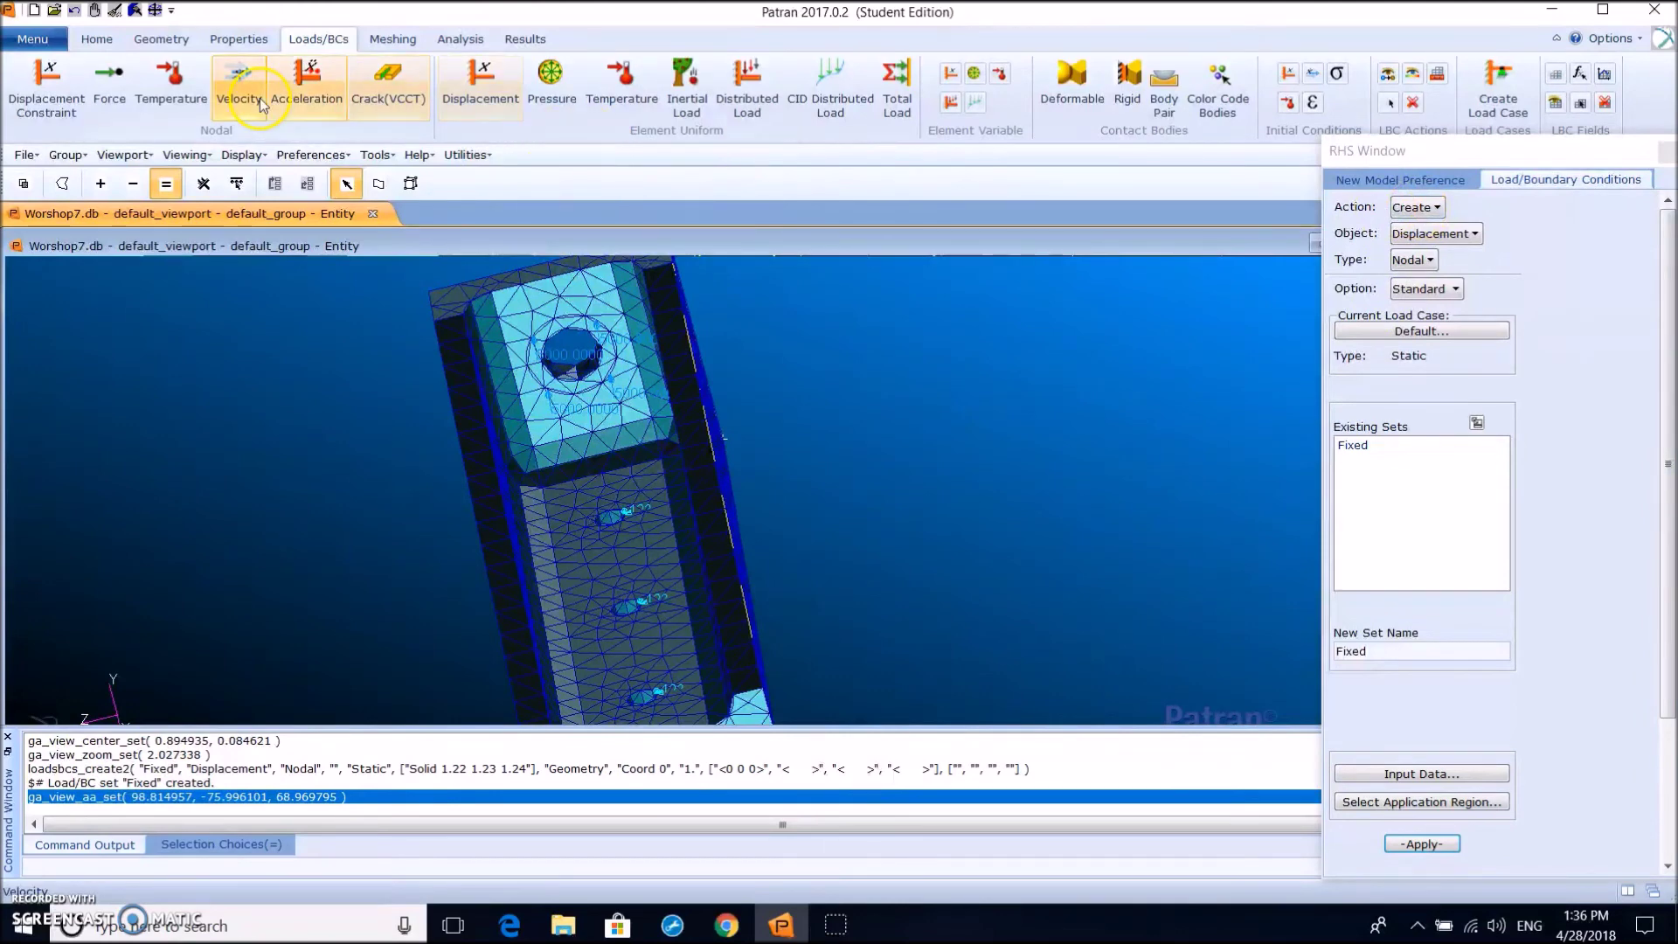
Create an isotropic material named Aluminum with elastic modulus 10e6 and Poisson ratio .3
click(238, 39)
click(56, 99)
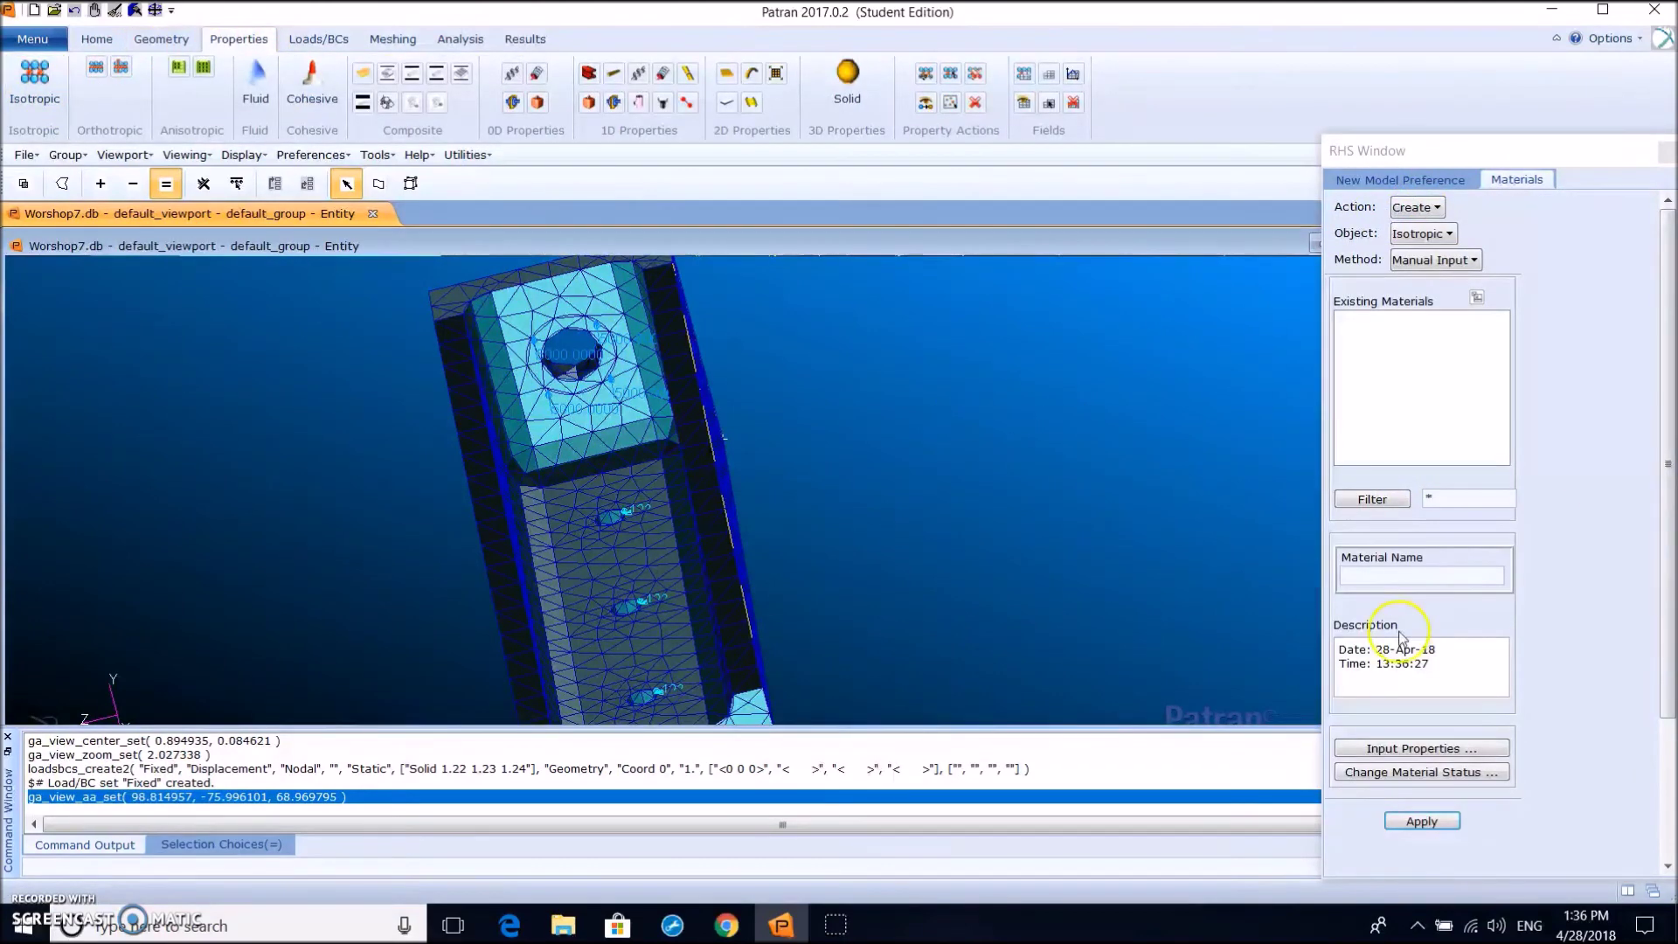
click(1415, 578)
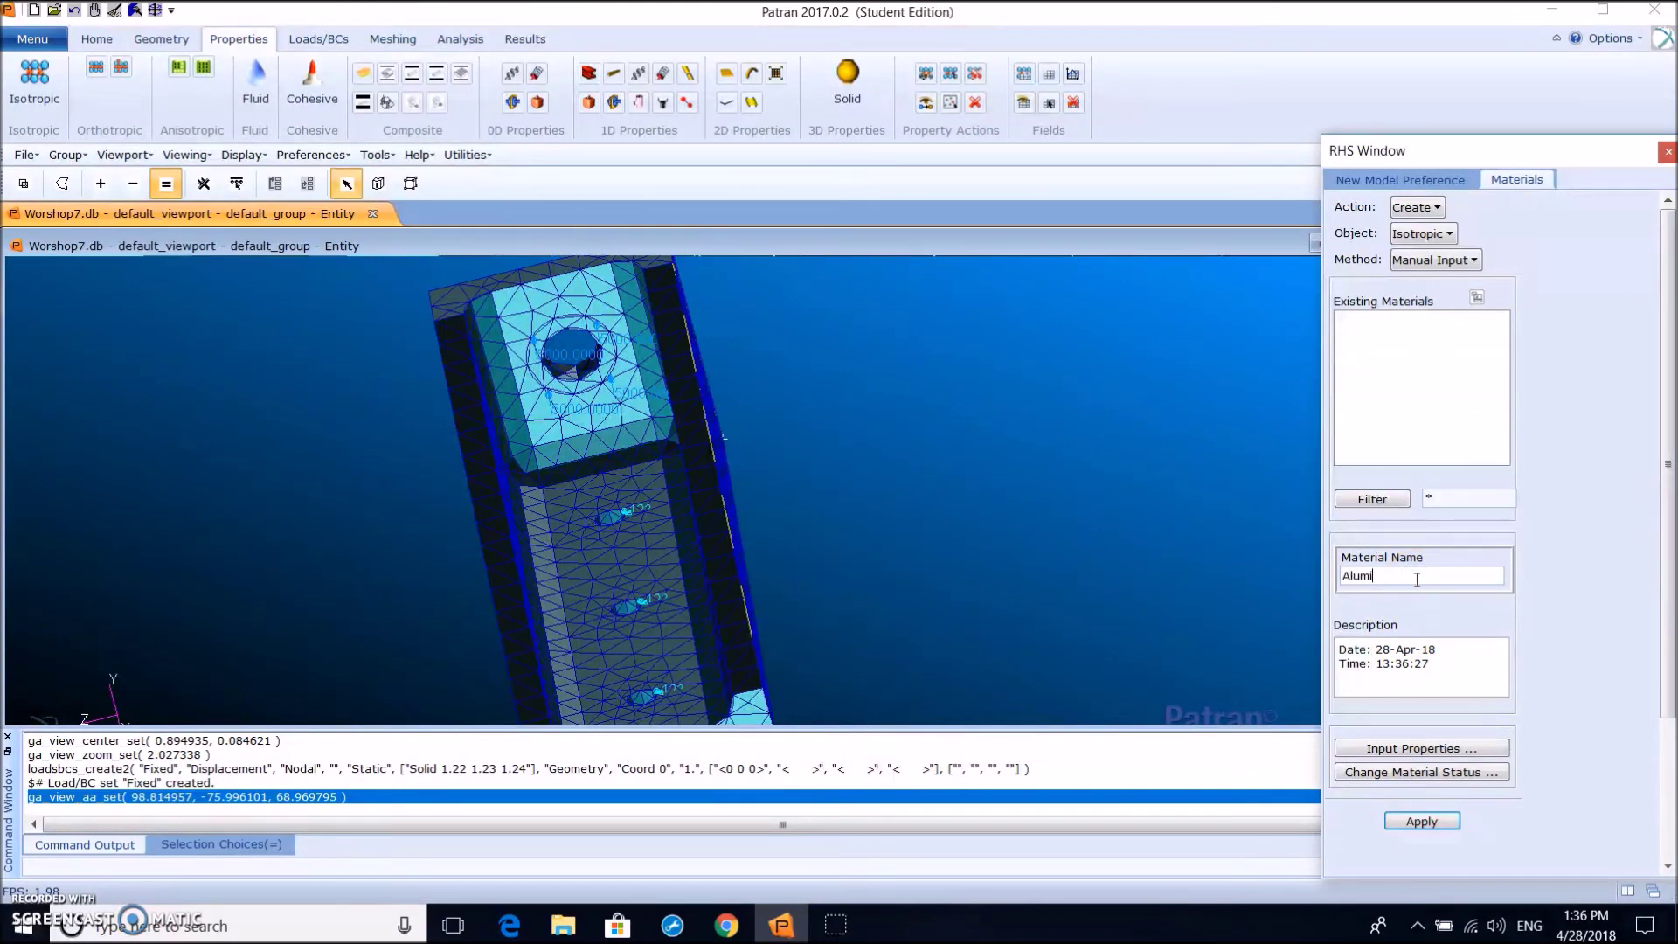
click(1426, 748)
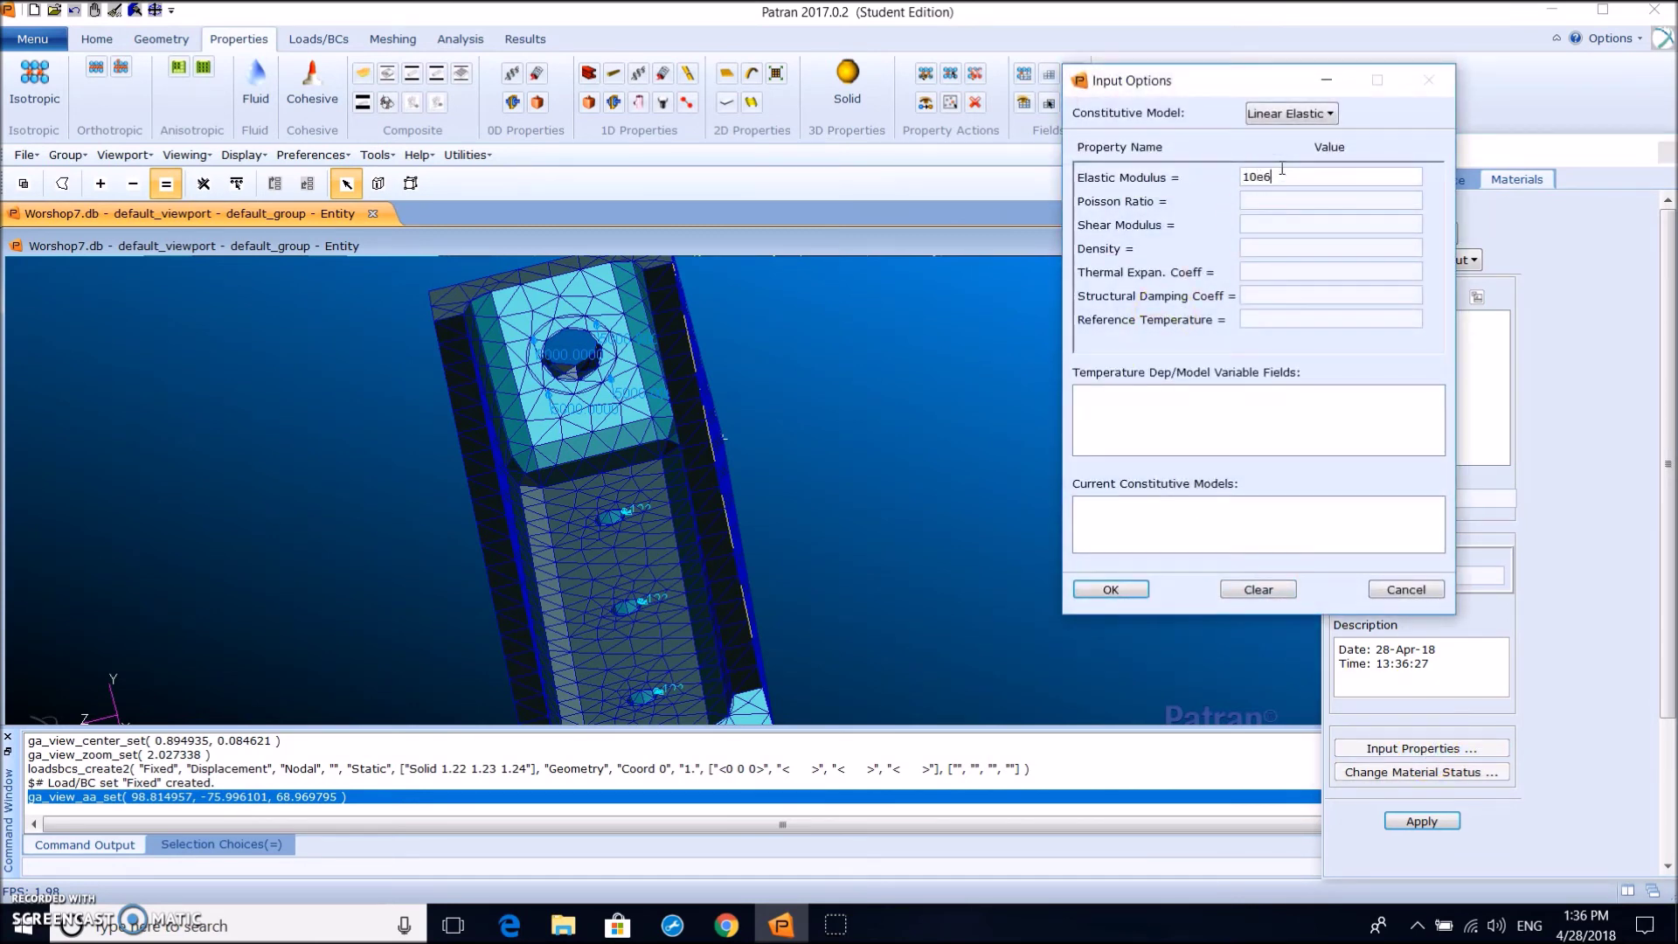
click(1260, 201)
text(.3)
click(1125, 589)
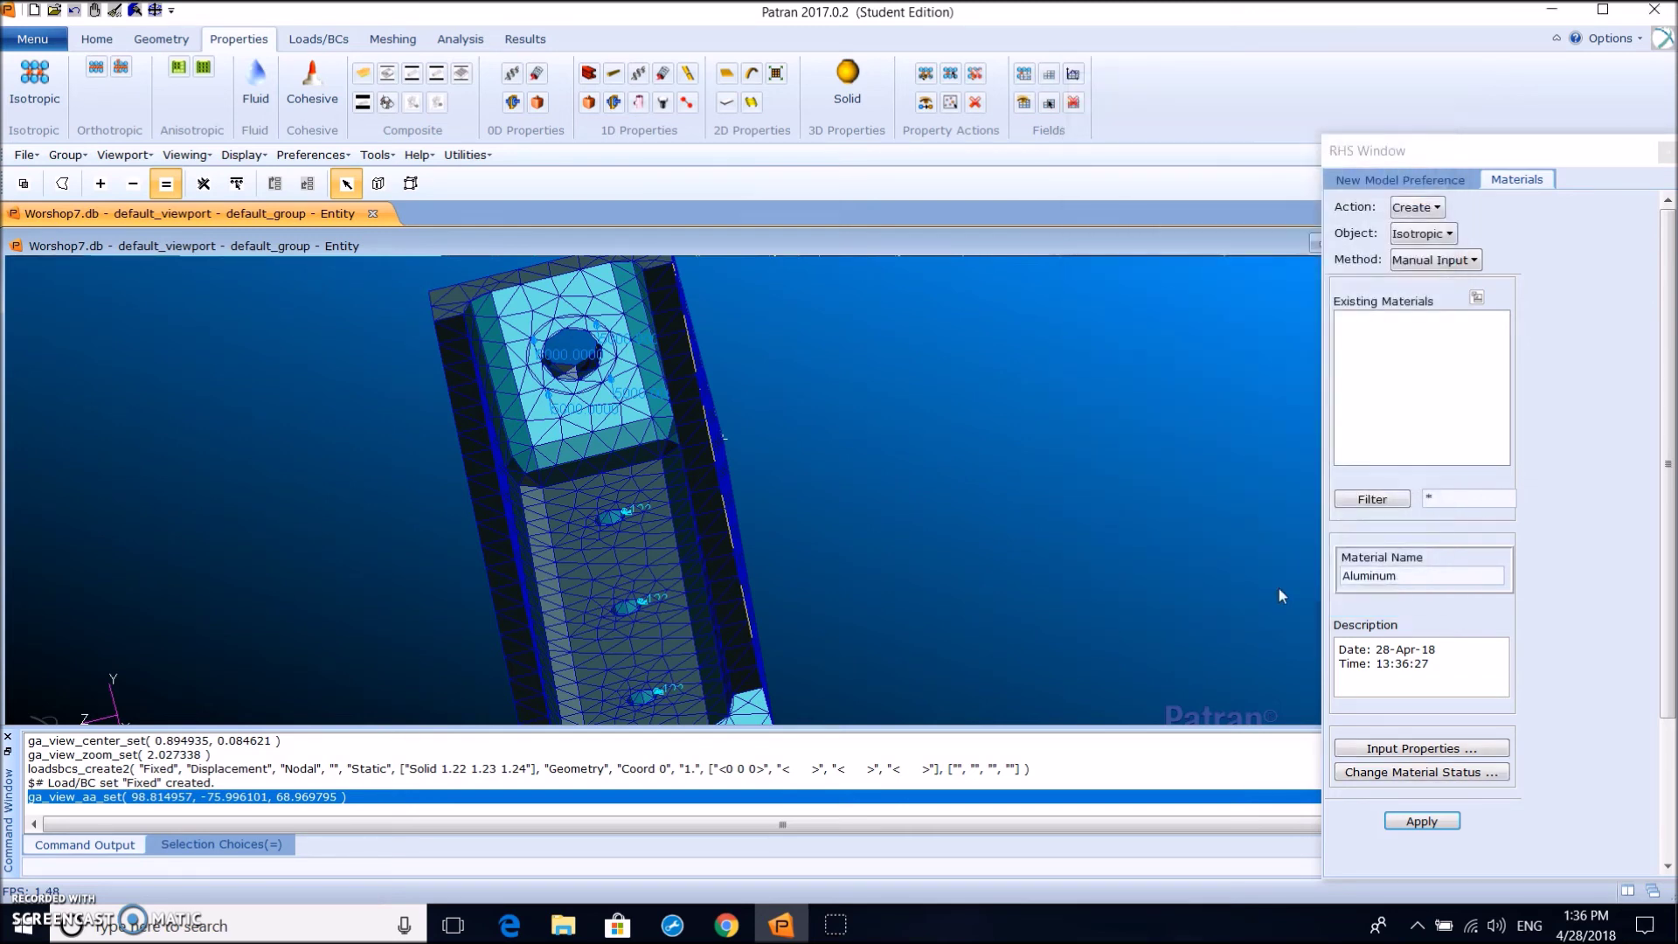
click(1433, 822)
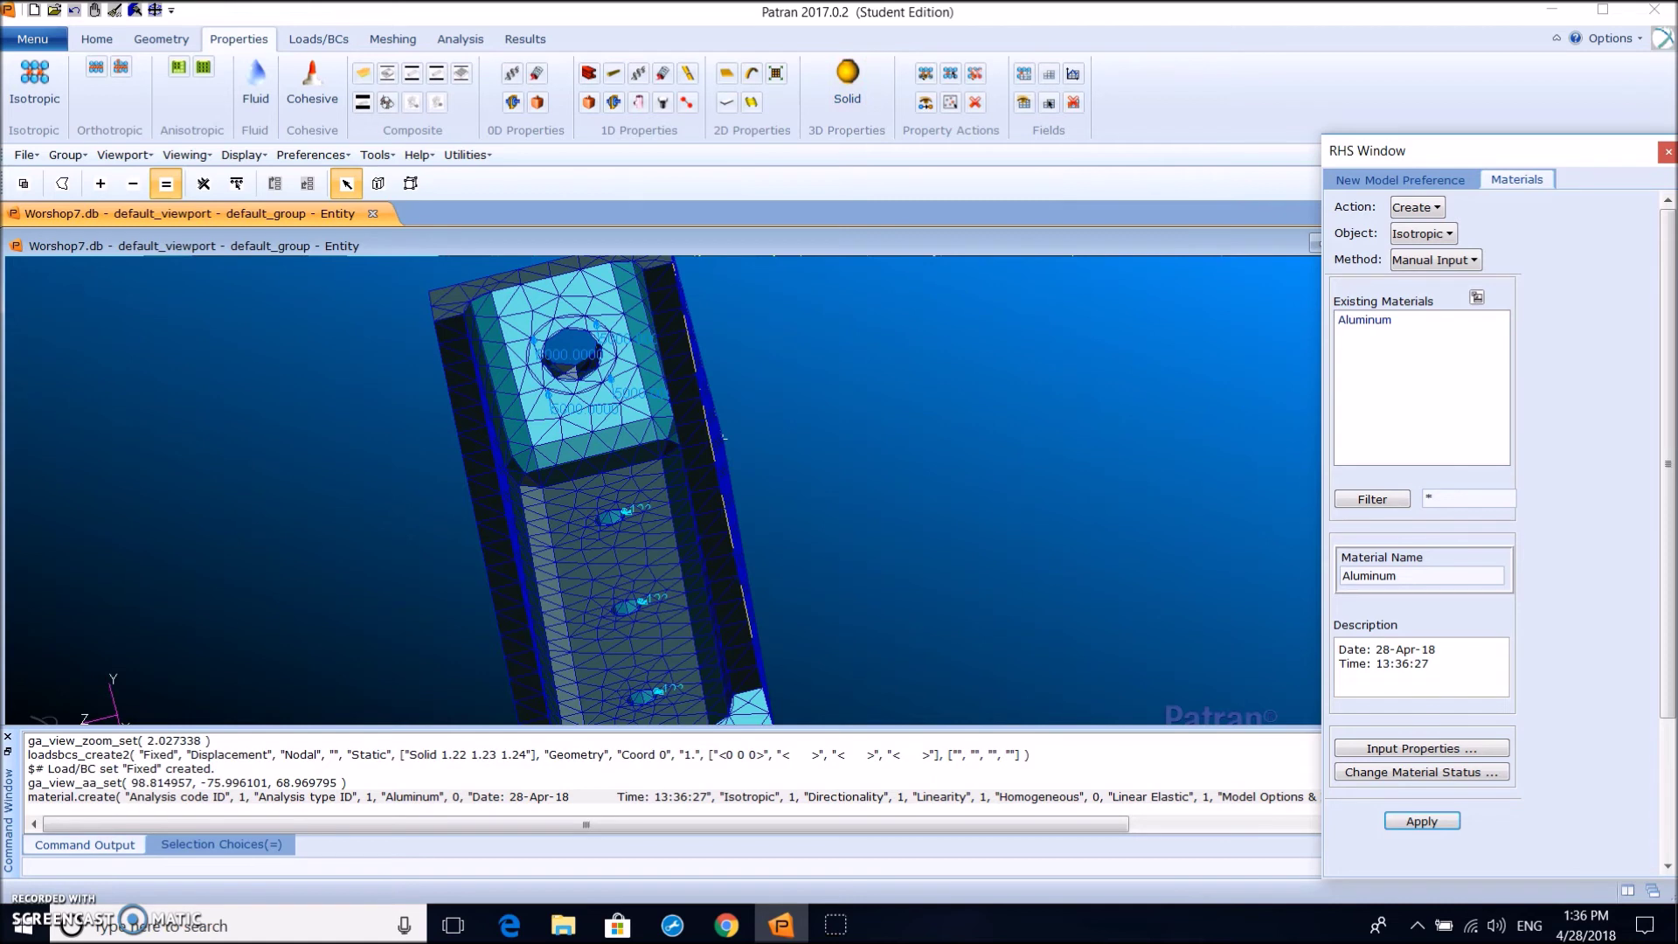
Define a 3D solid property set named 3D_tets that uses the Aluminum material
click(844, 92)
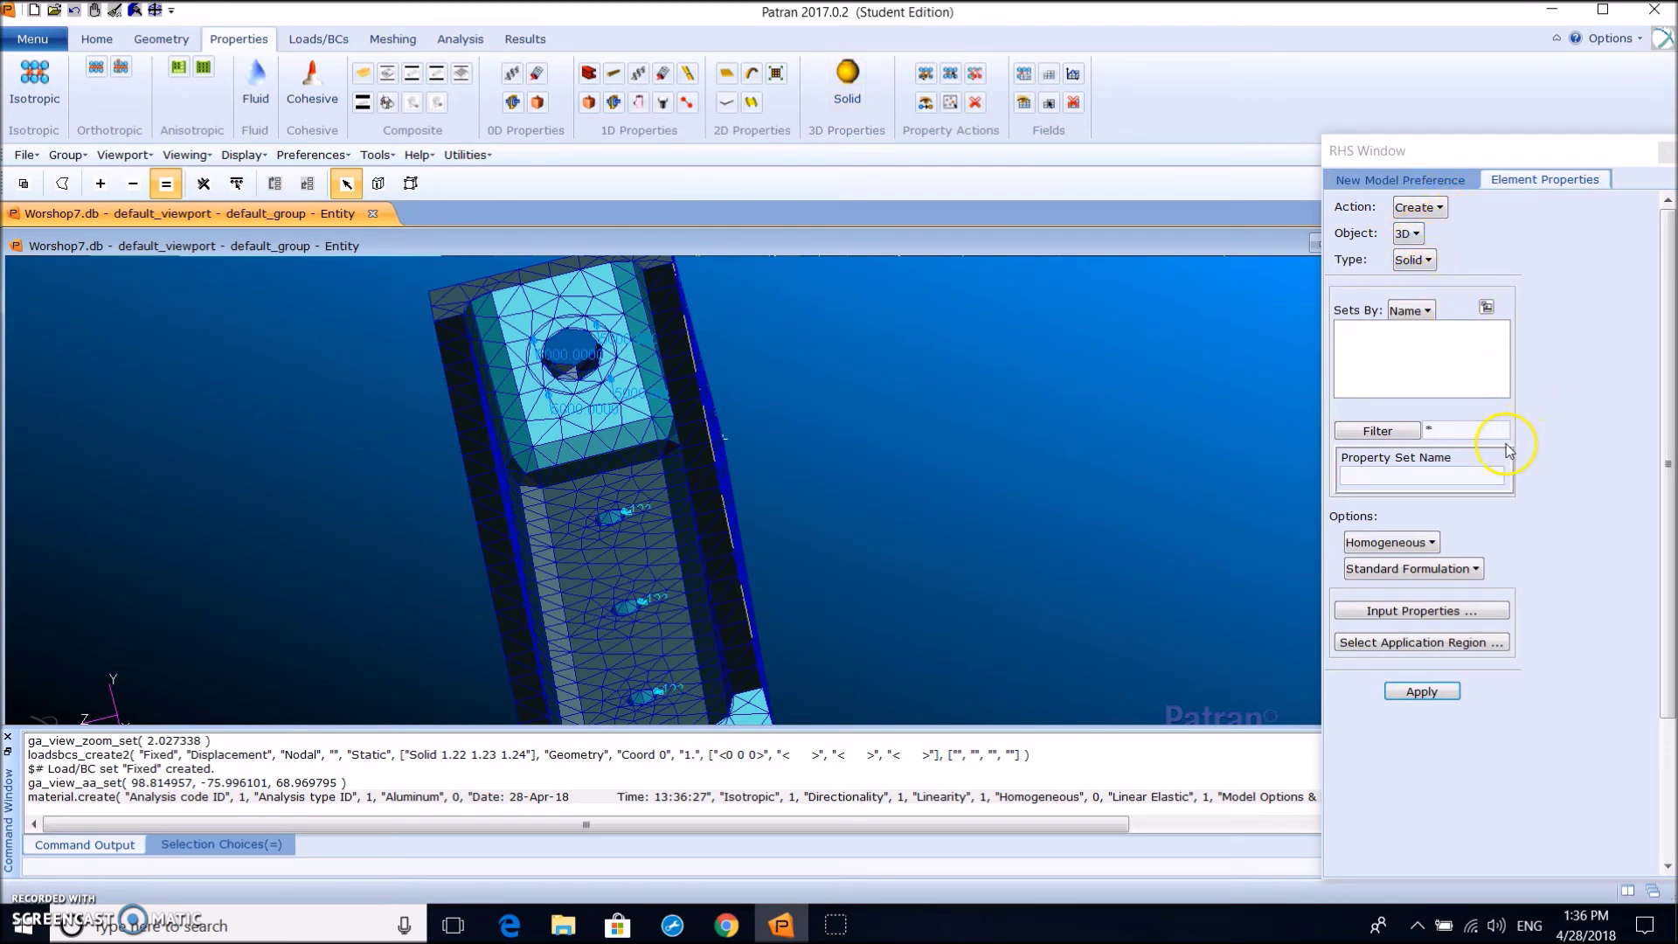
click(1400, 477)
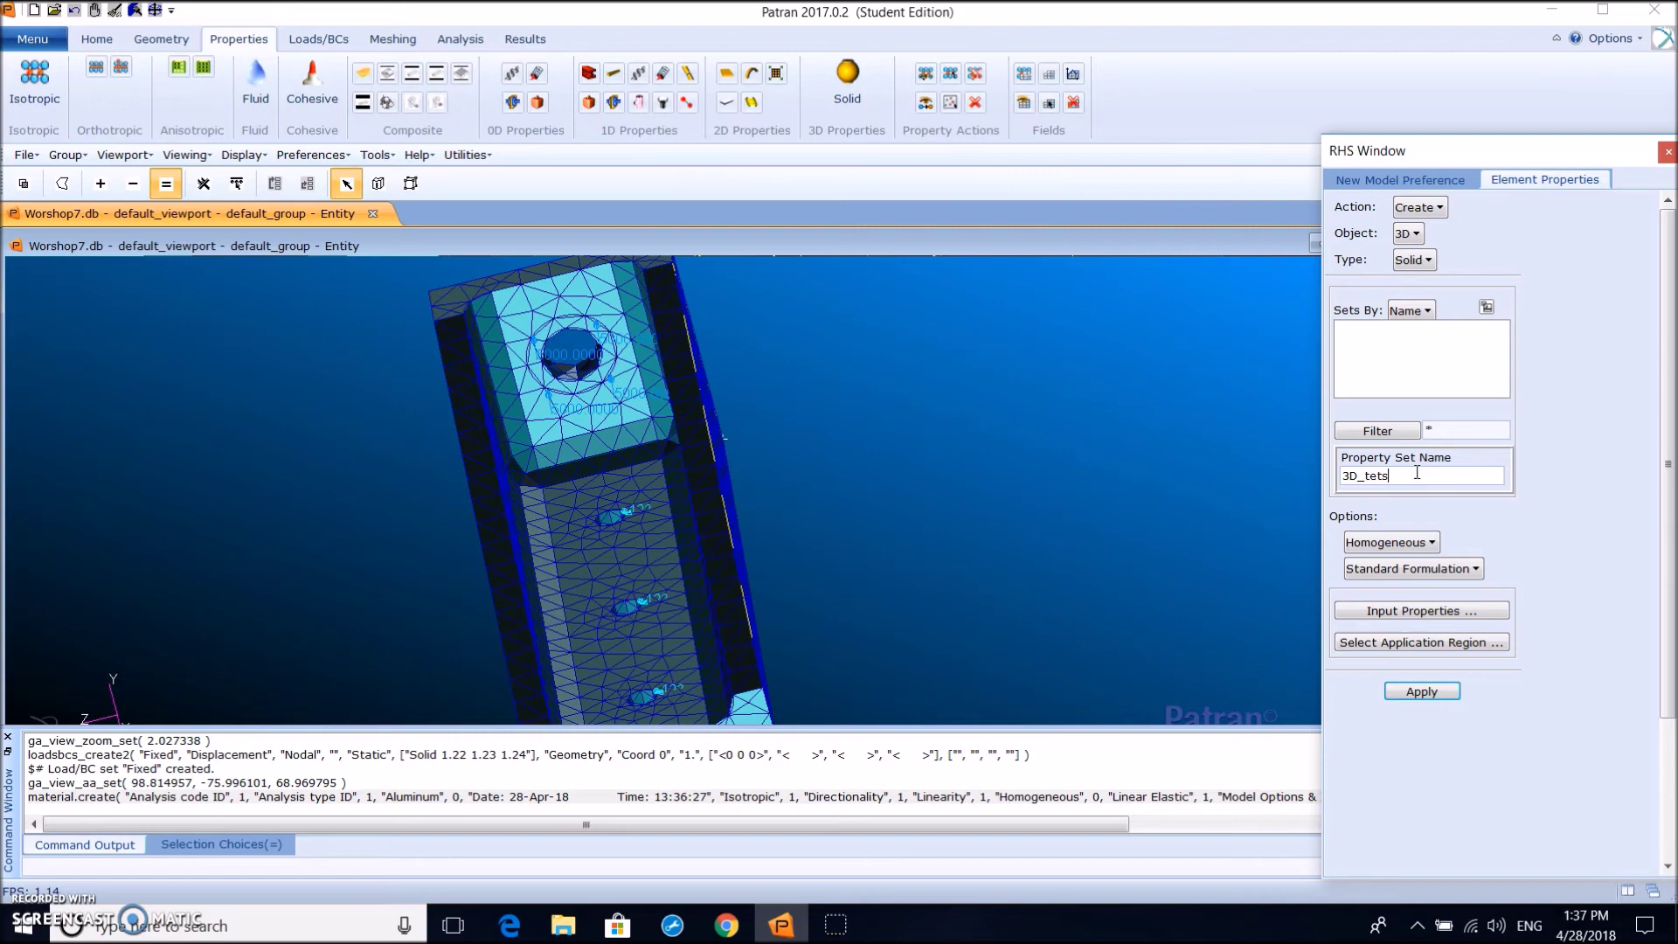
click(1381, 612)
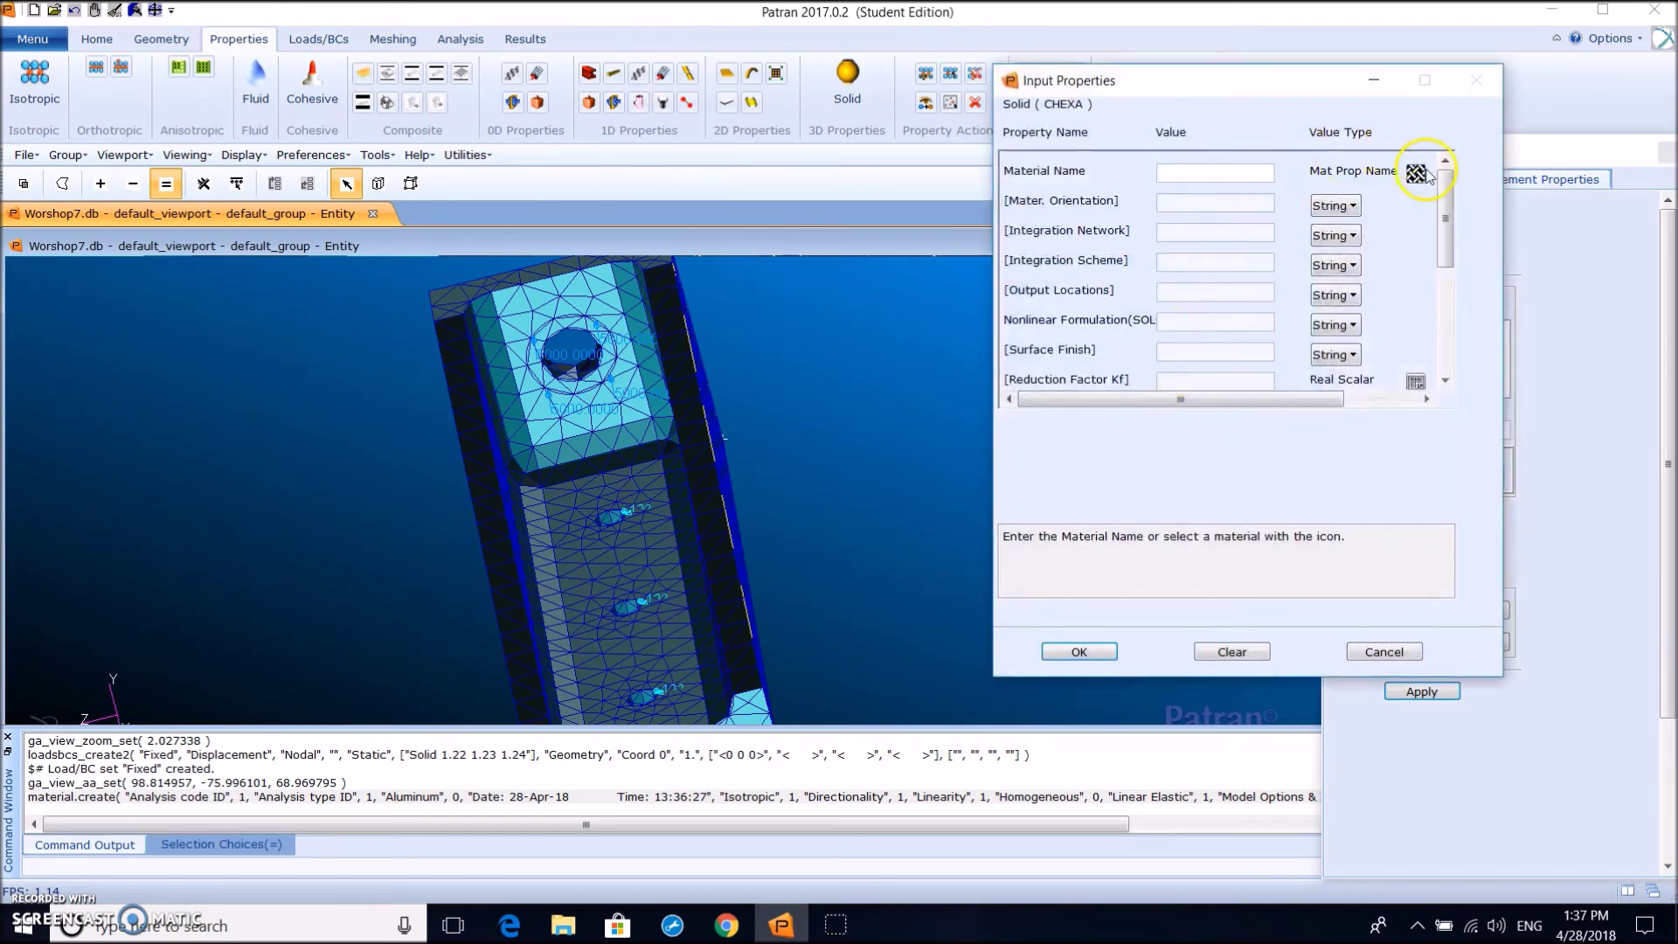
click(1415, 175)
click(1496, 168)
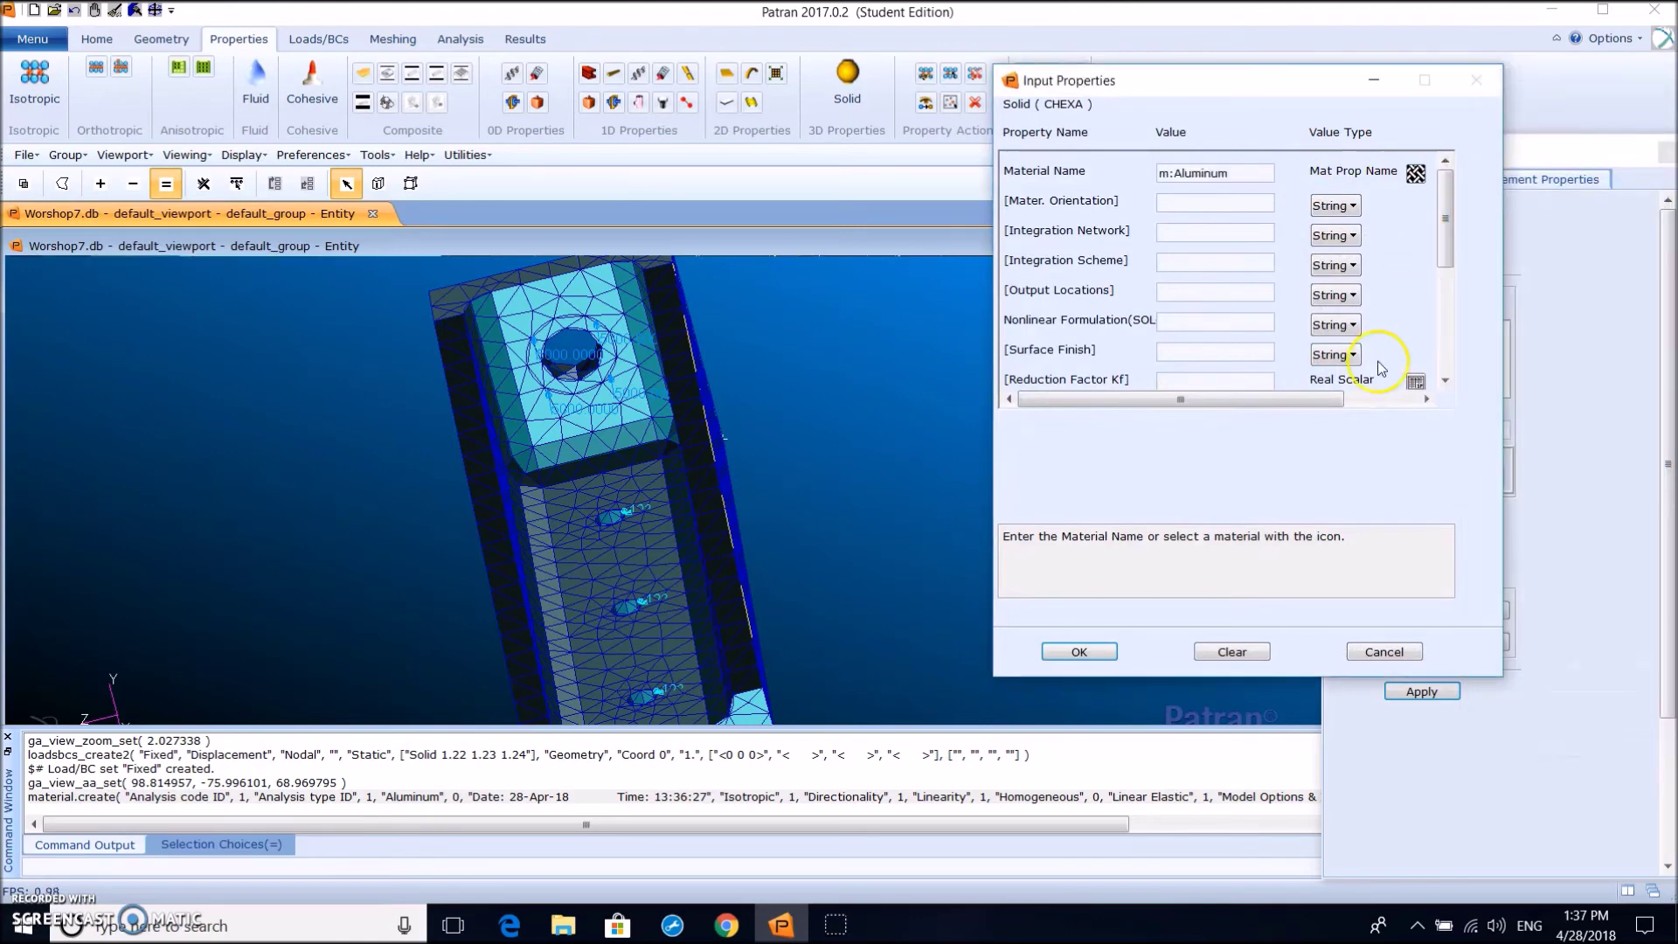
click(1079, 651)
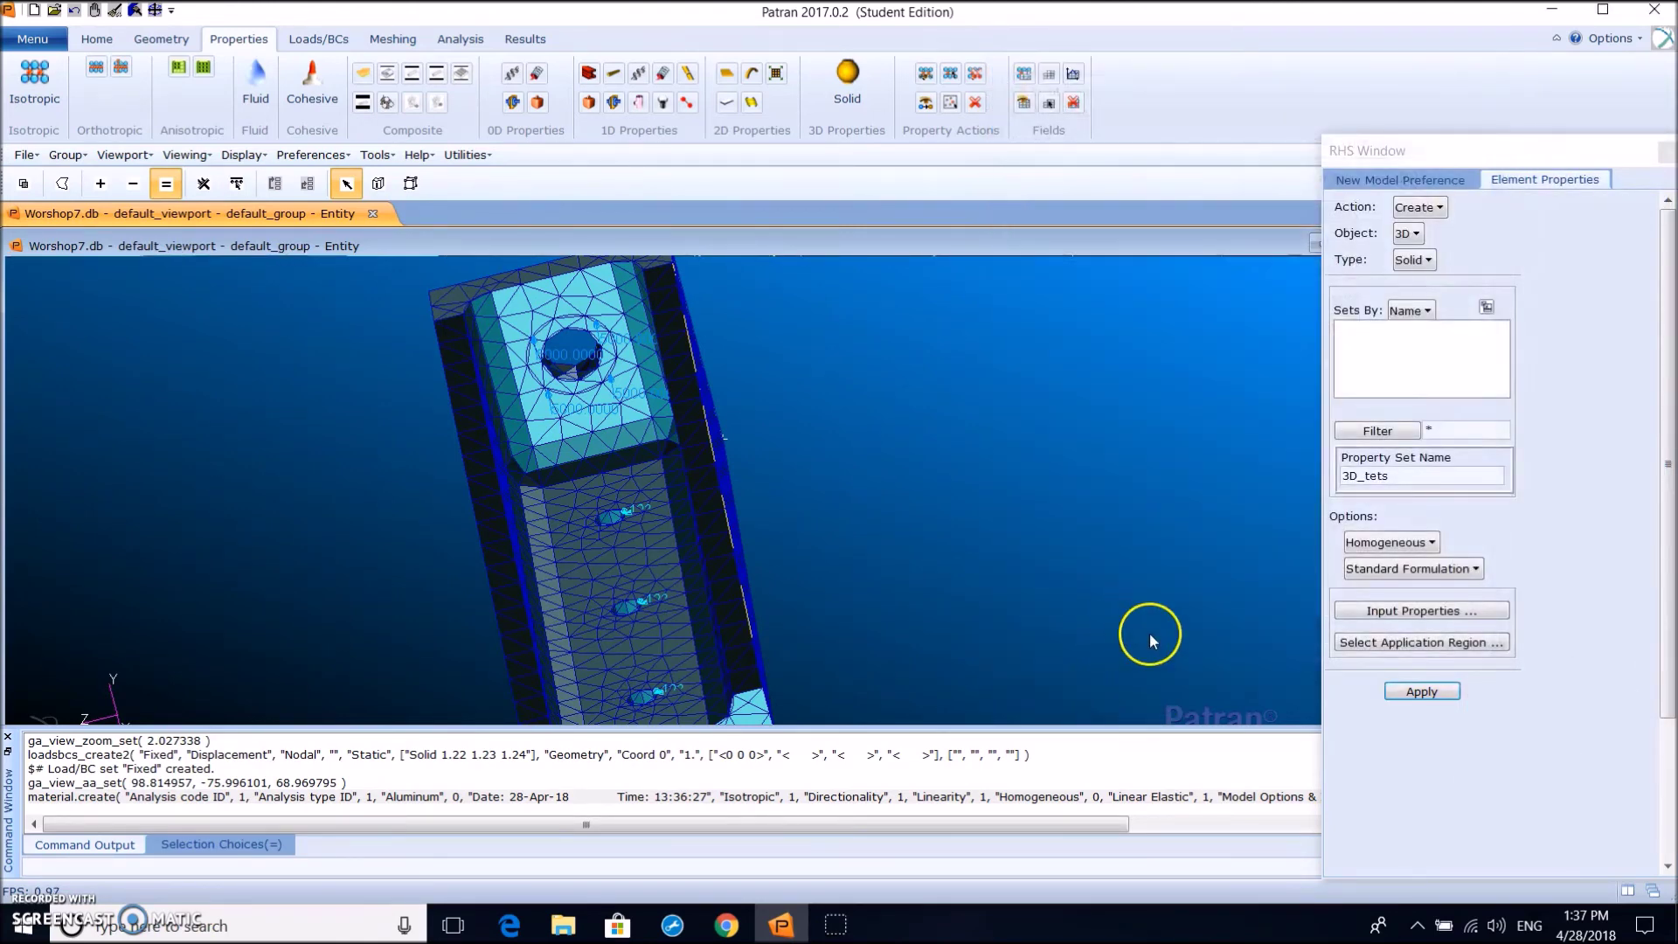
Assign Solid 1 as the application region of 3D_tets and create the property set
click(1422, 643)
drag(342, 286, 995, 859)
scroll(870, 543, down, 2)
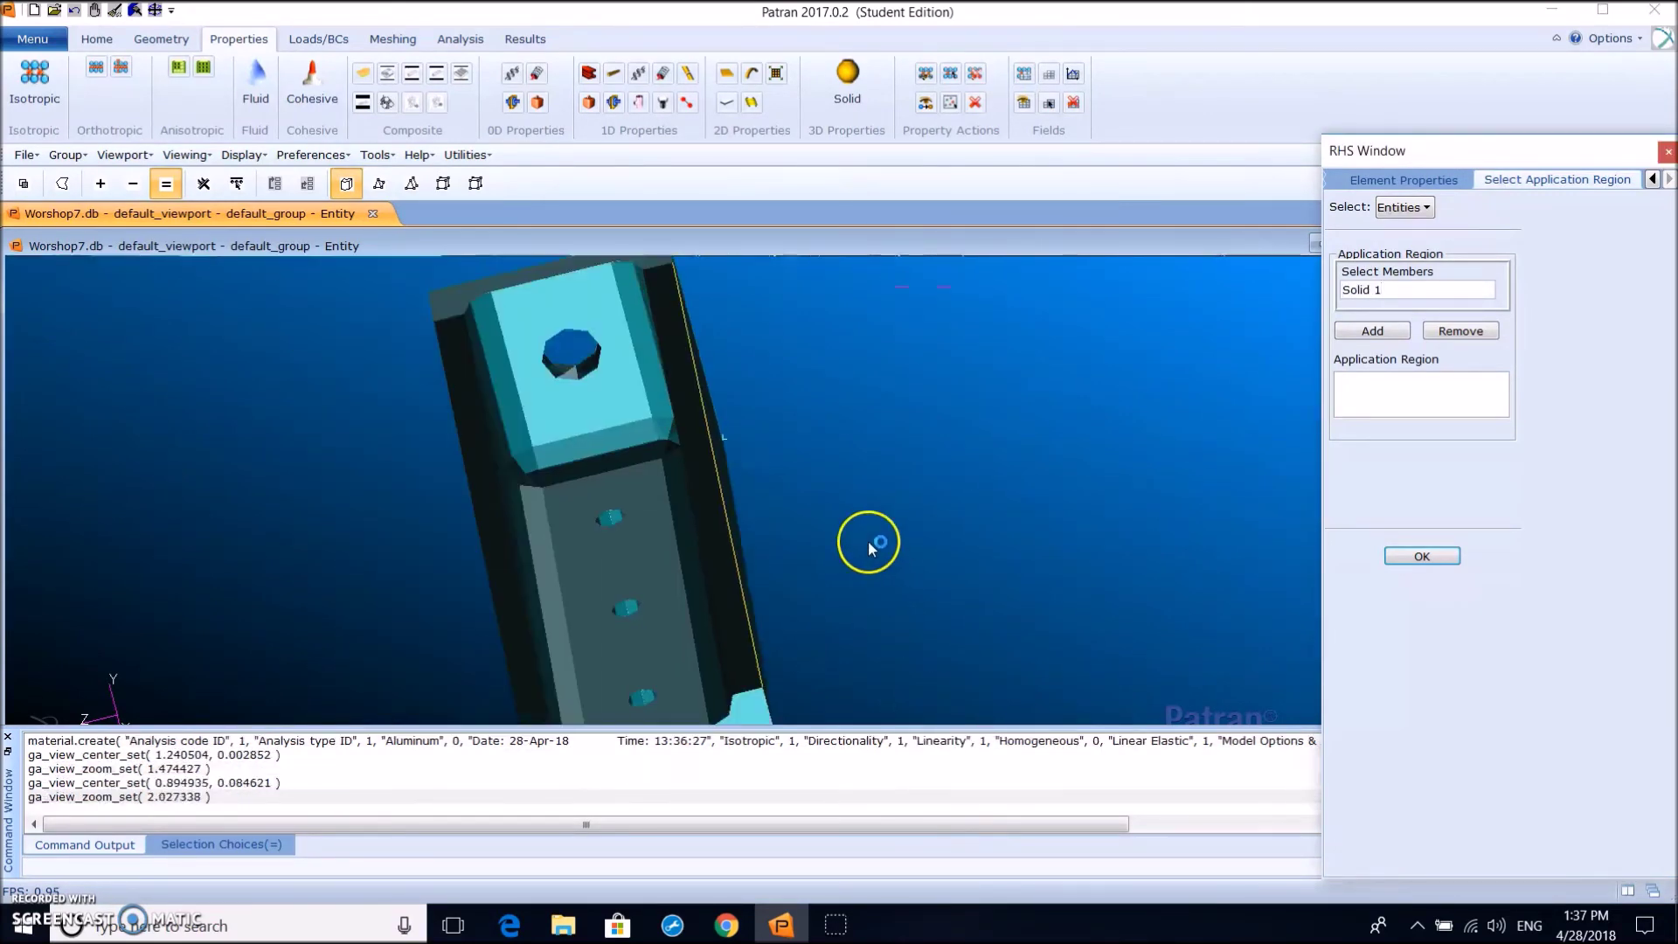
drag(537, 365, 950, 695)
click(1389, 332)
click(1440, 556)
click(1422, 692)
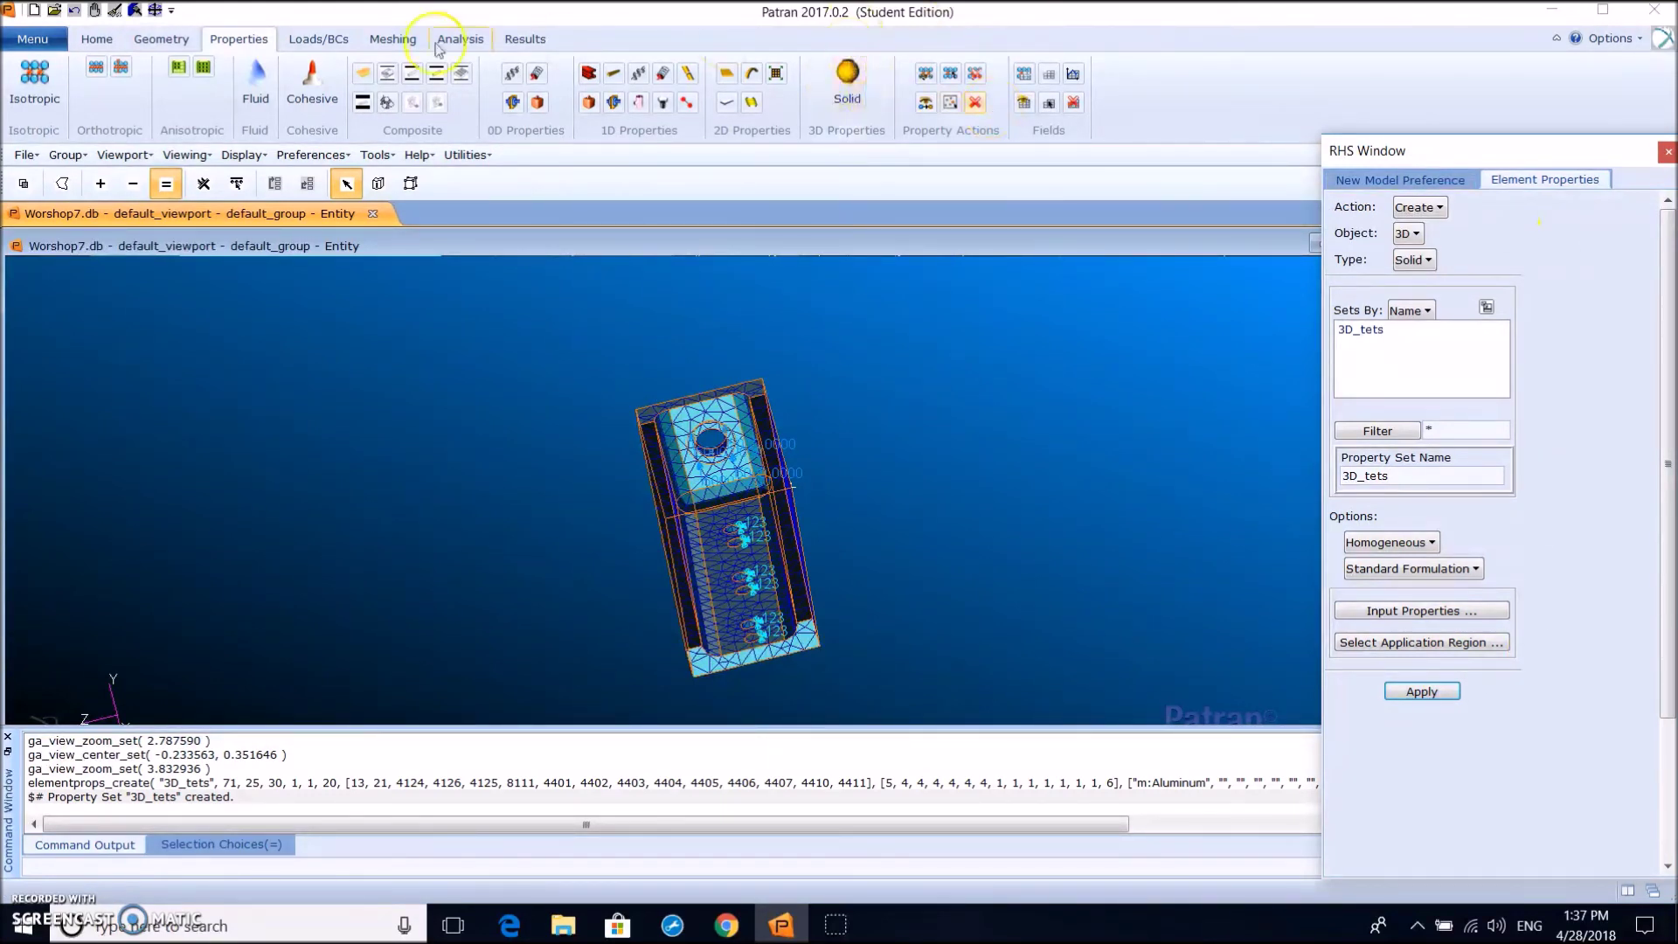
Check which loads and boundary conditions are assigned to the Default load case, leaving its input data as it is
click(320, 43)
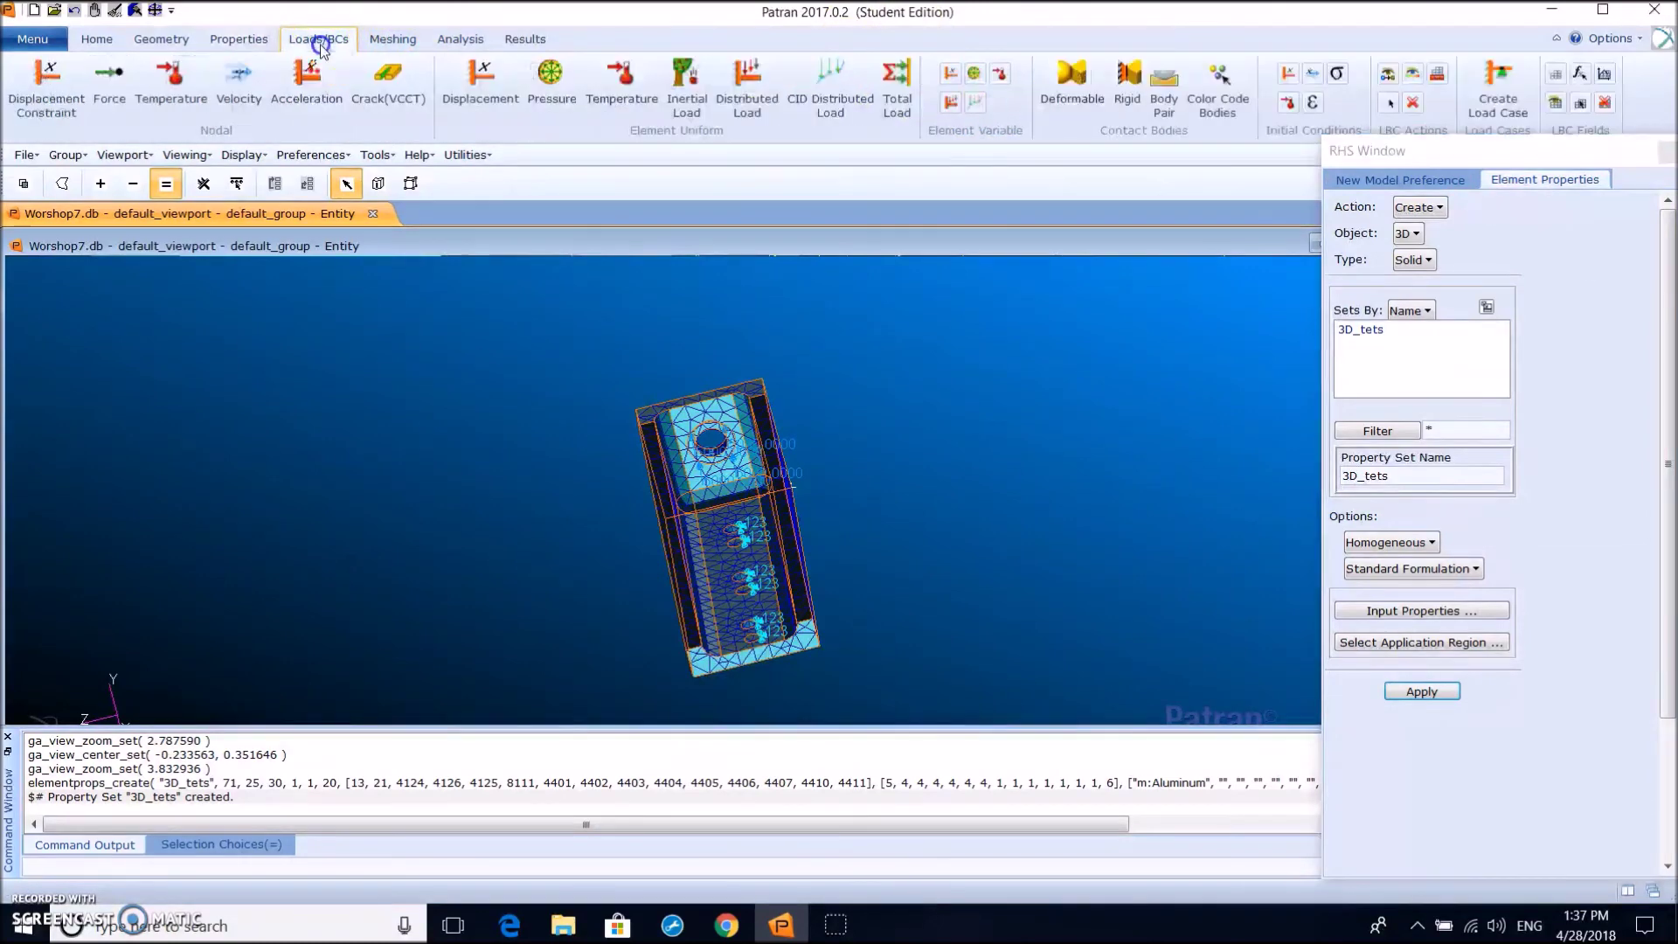
click(1492, 105)
double_click(1359, 320)
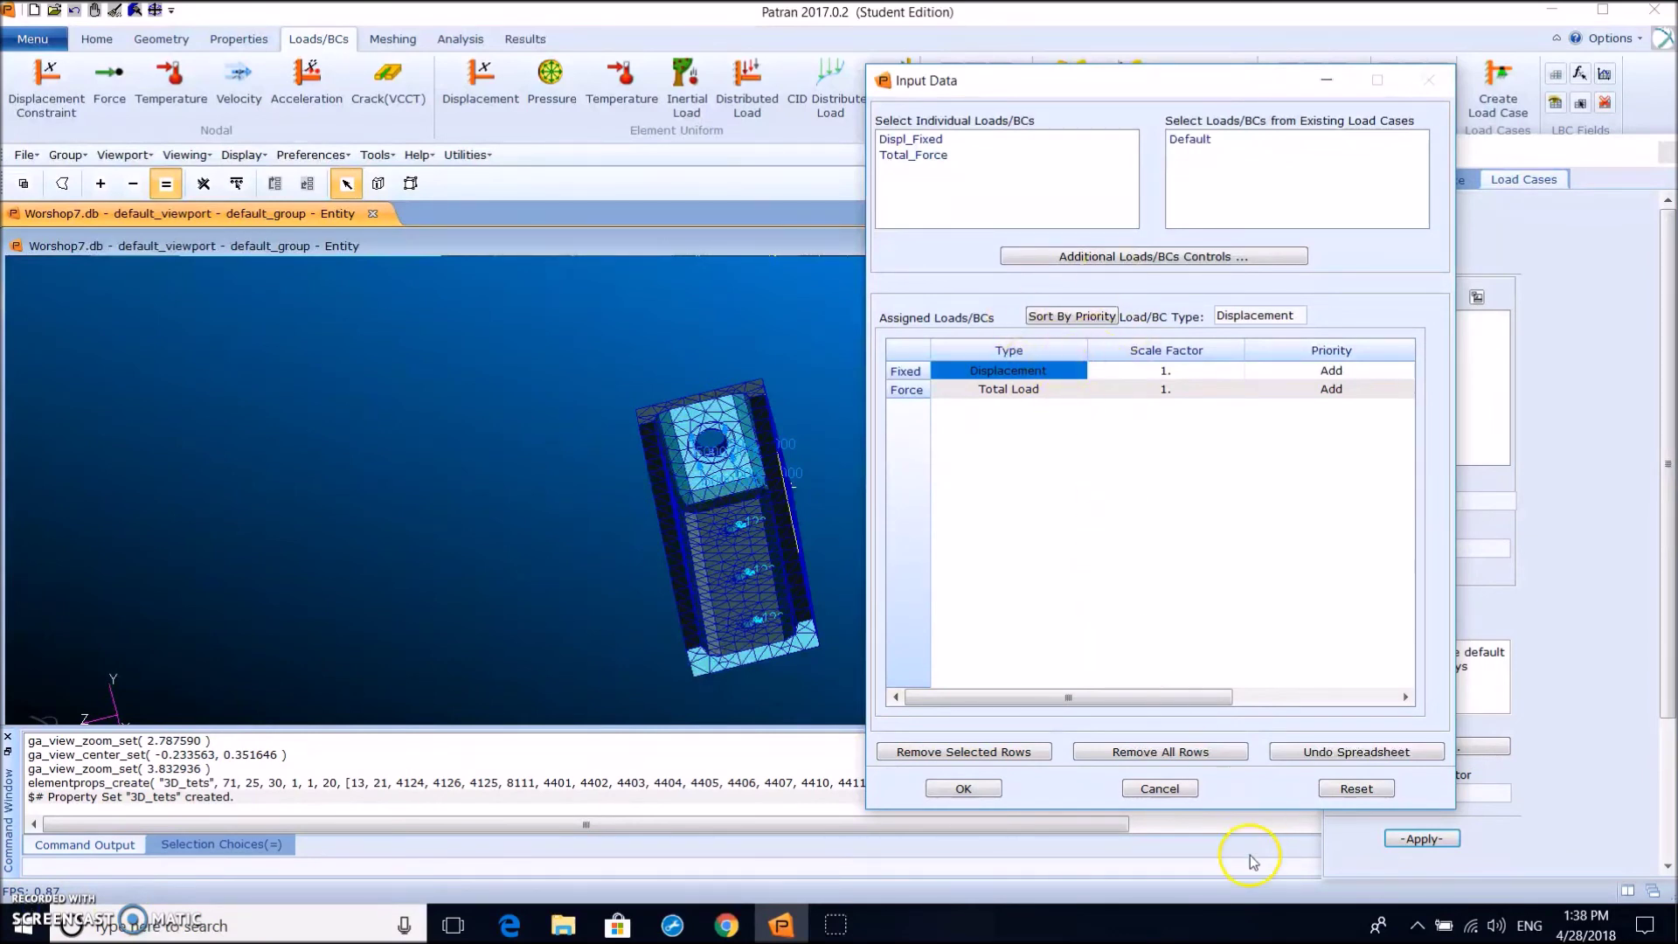
click(1159, 789)
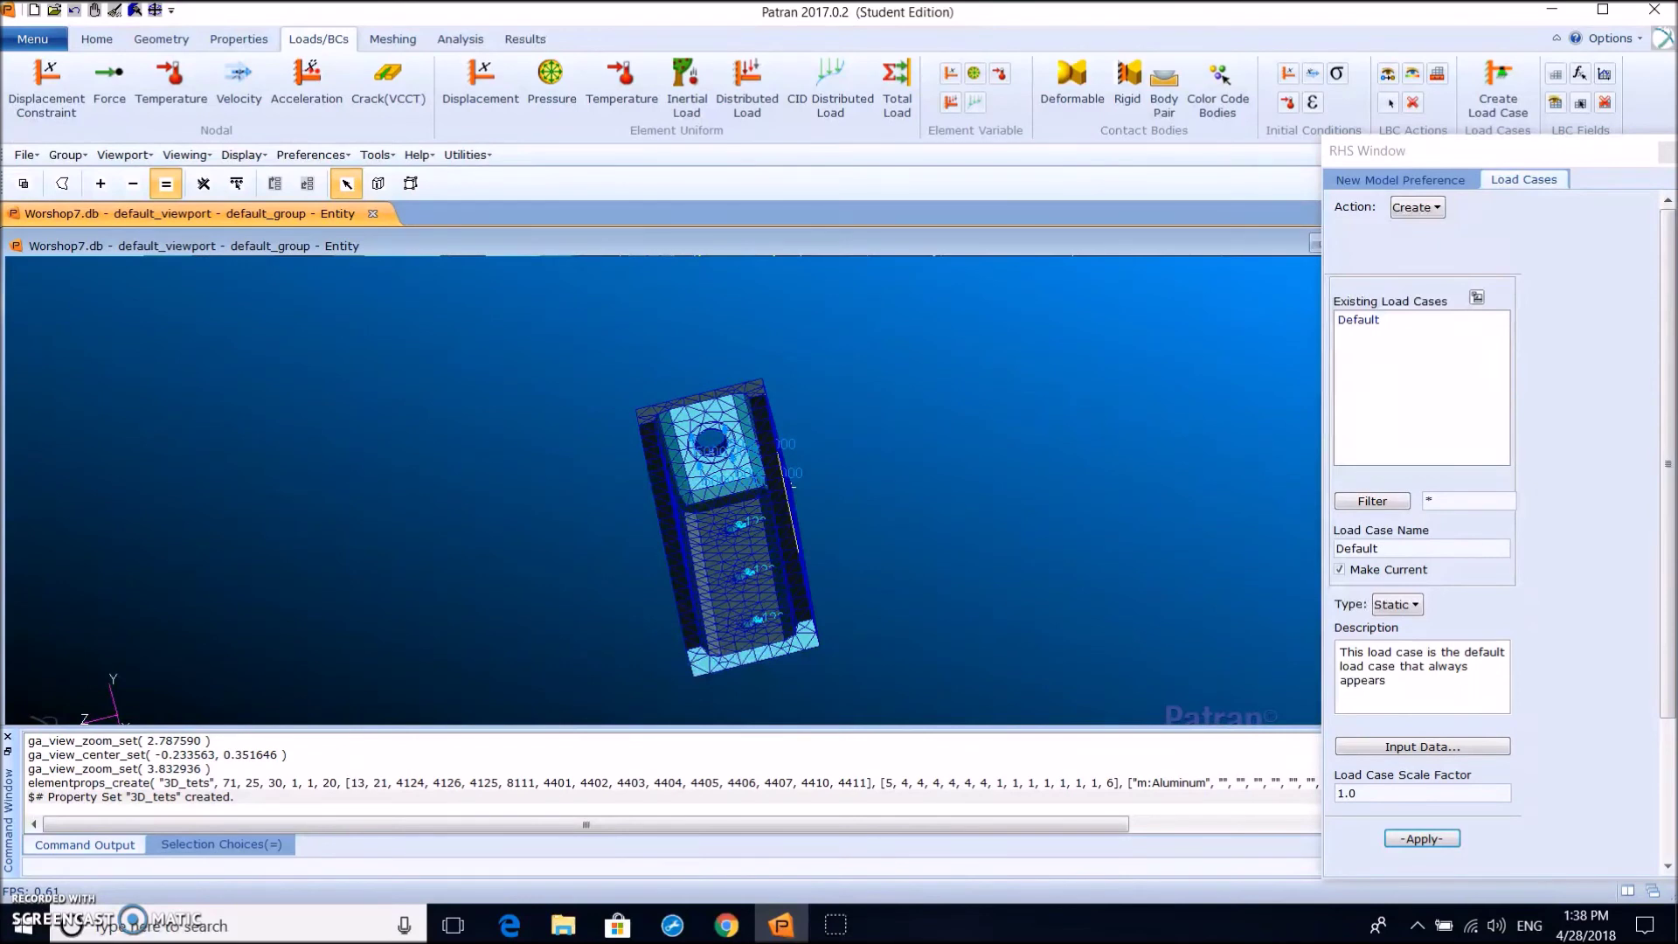
Set up an analysis of the entire model using the Analysis Deck method
click(458, 39)
click(24, 92)
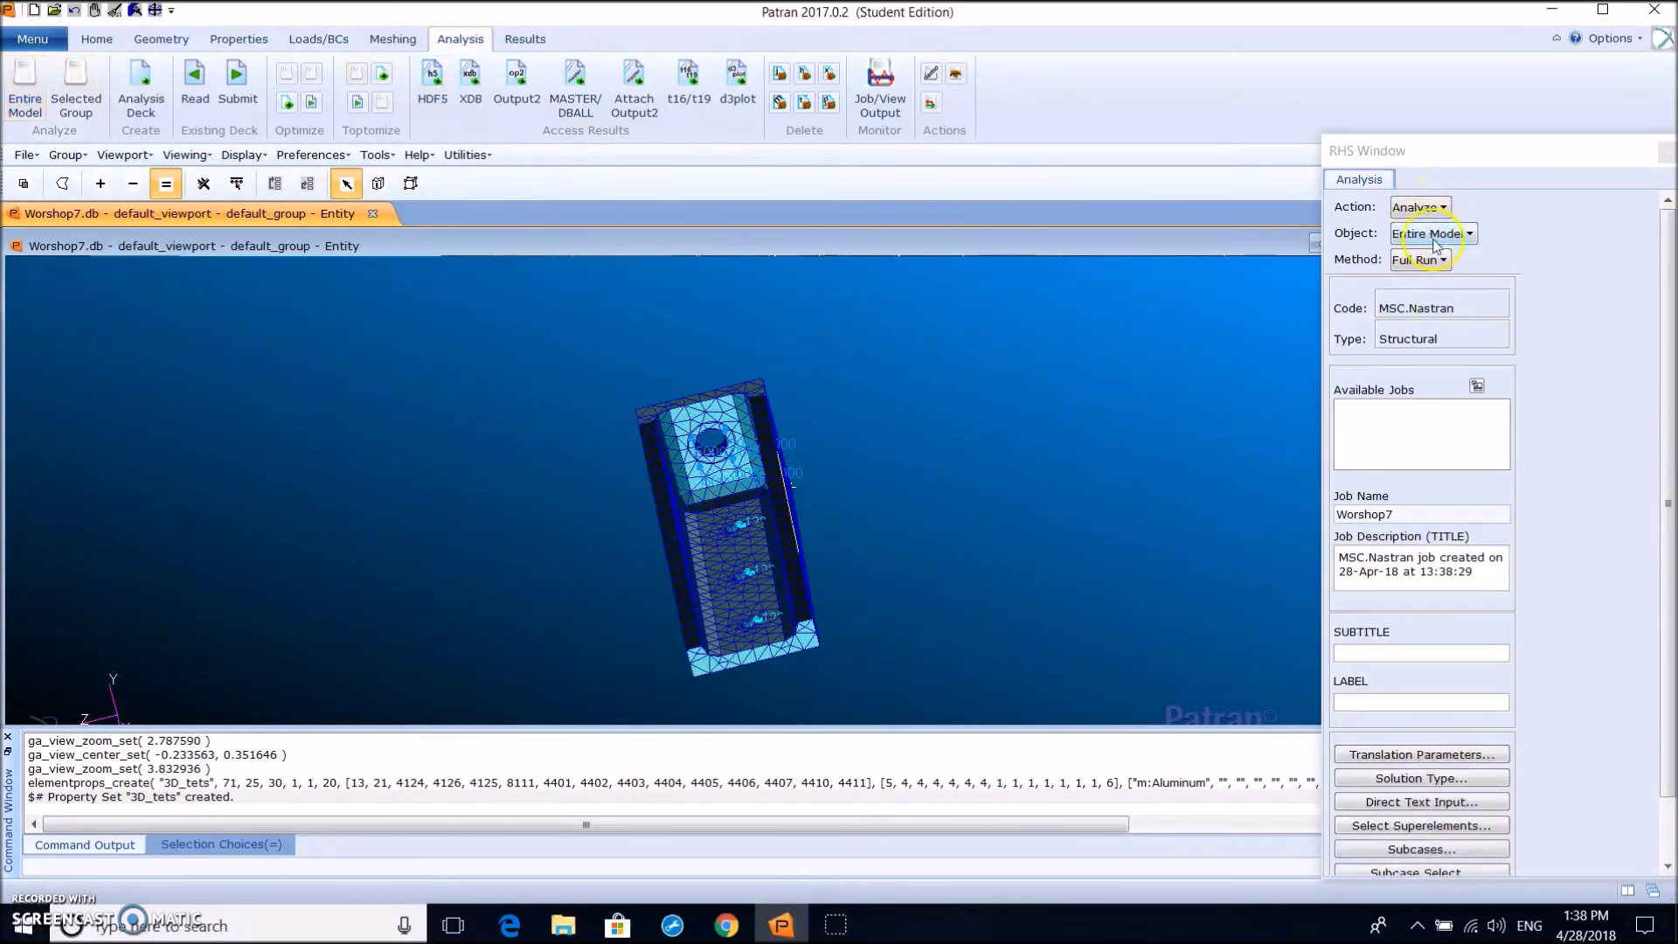
click(1427, 272)
click(1433, 329)
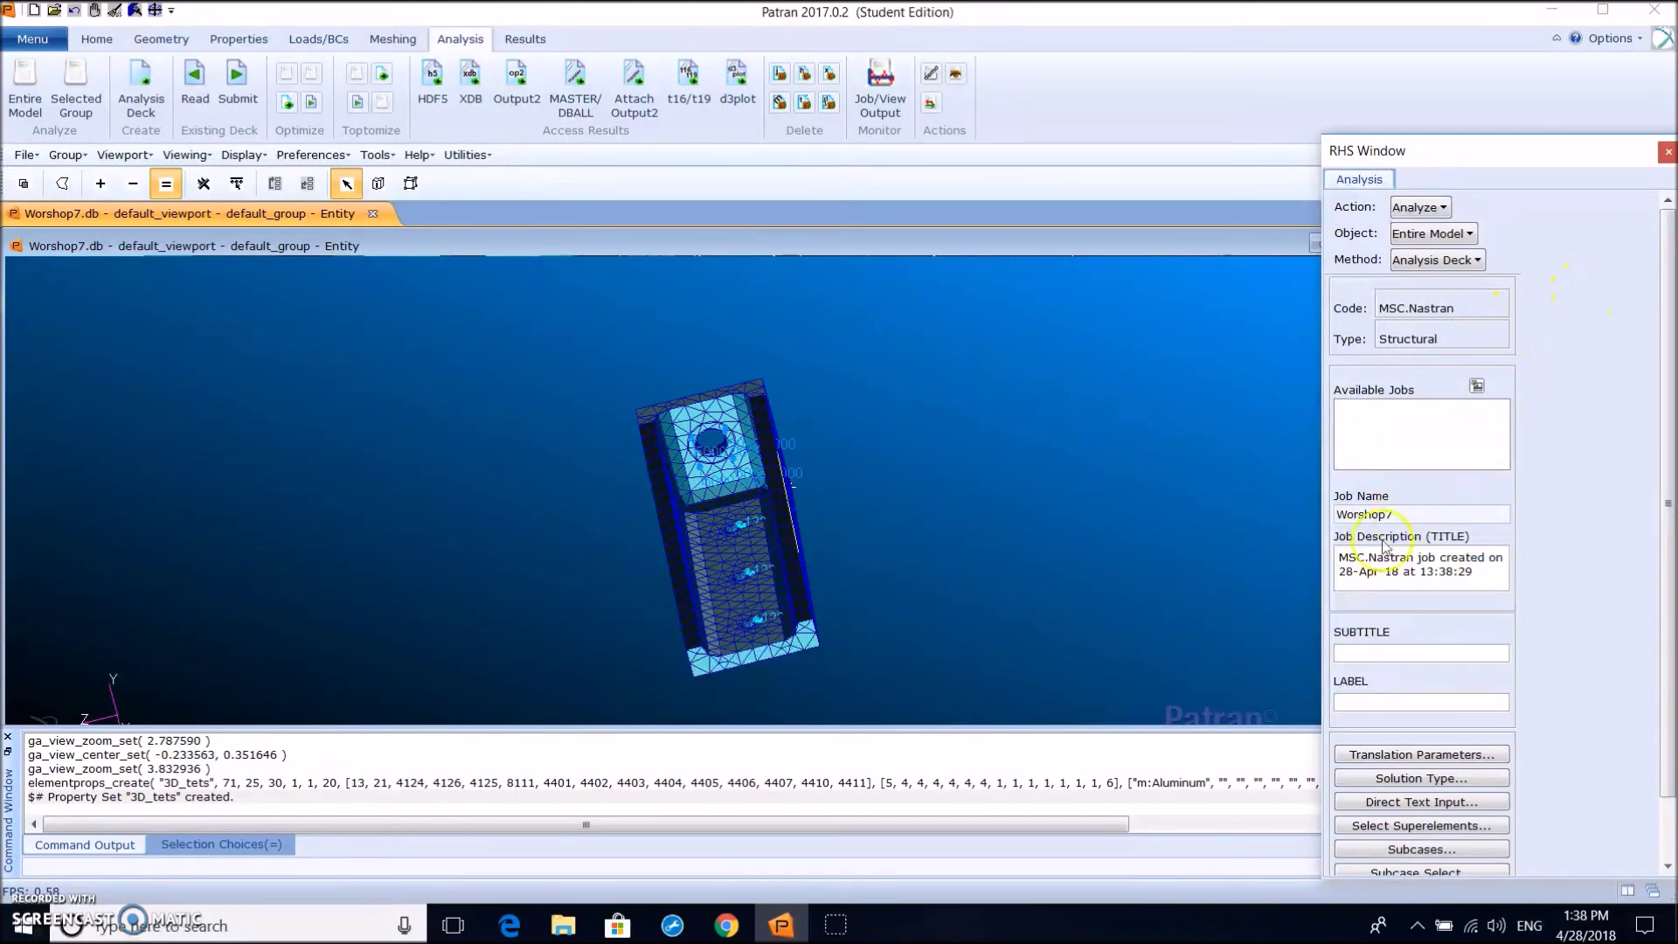
Set the bulk data card format to small in the analysis job's translation parameters
click(1402, 754)
click(1315, 287)
click(1335, 315)
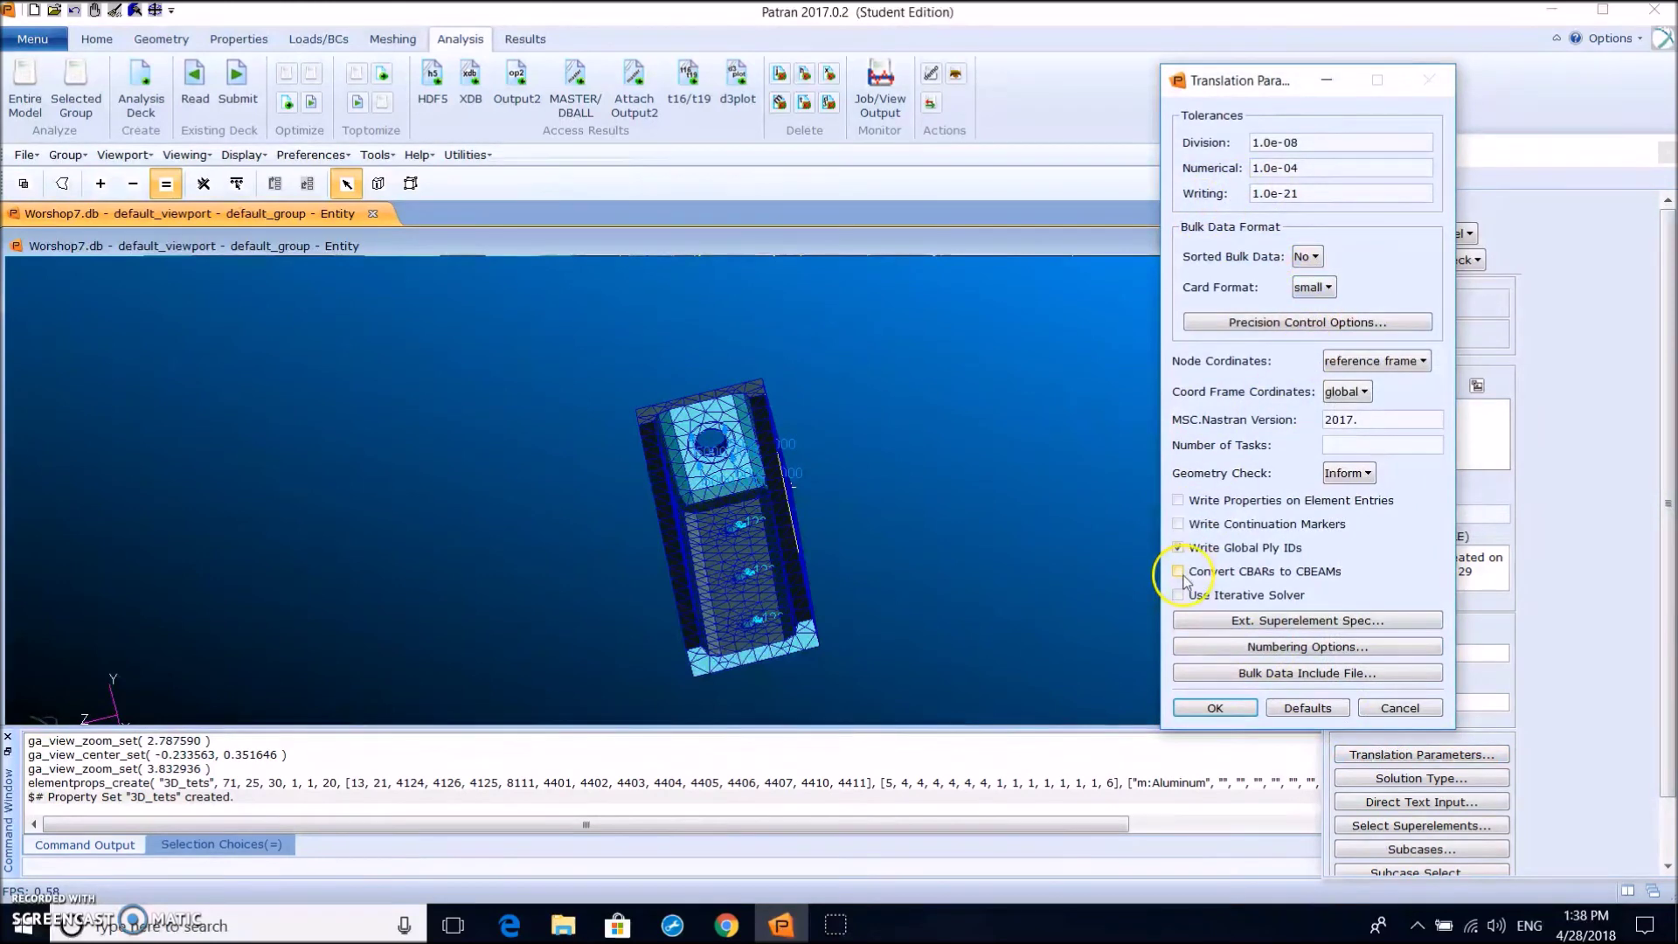
click(1217, 709)
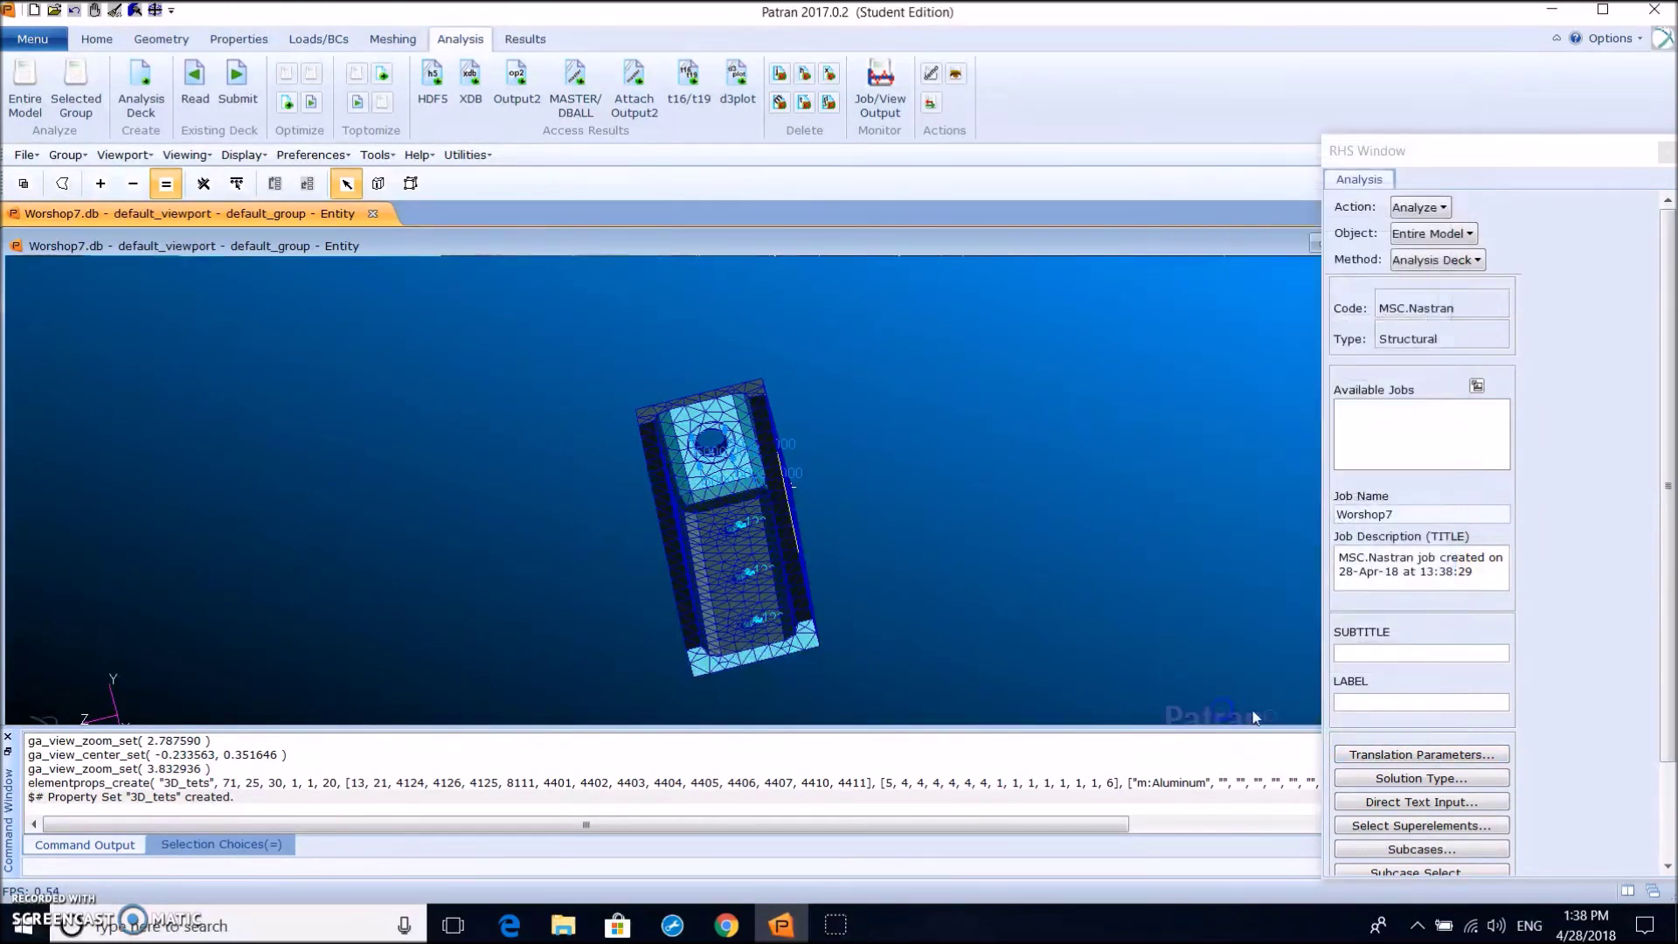
Accept the linear static solution type and generate the Nastran input deck for the Worshop7 job
click(1451, 778)
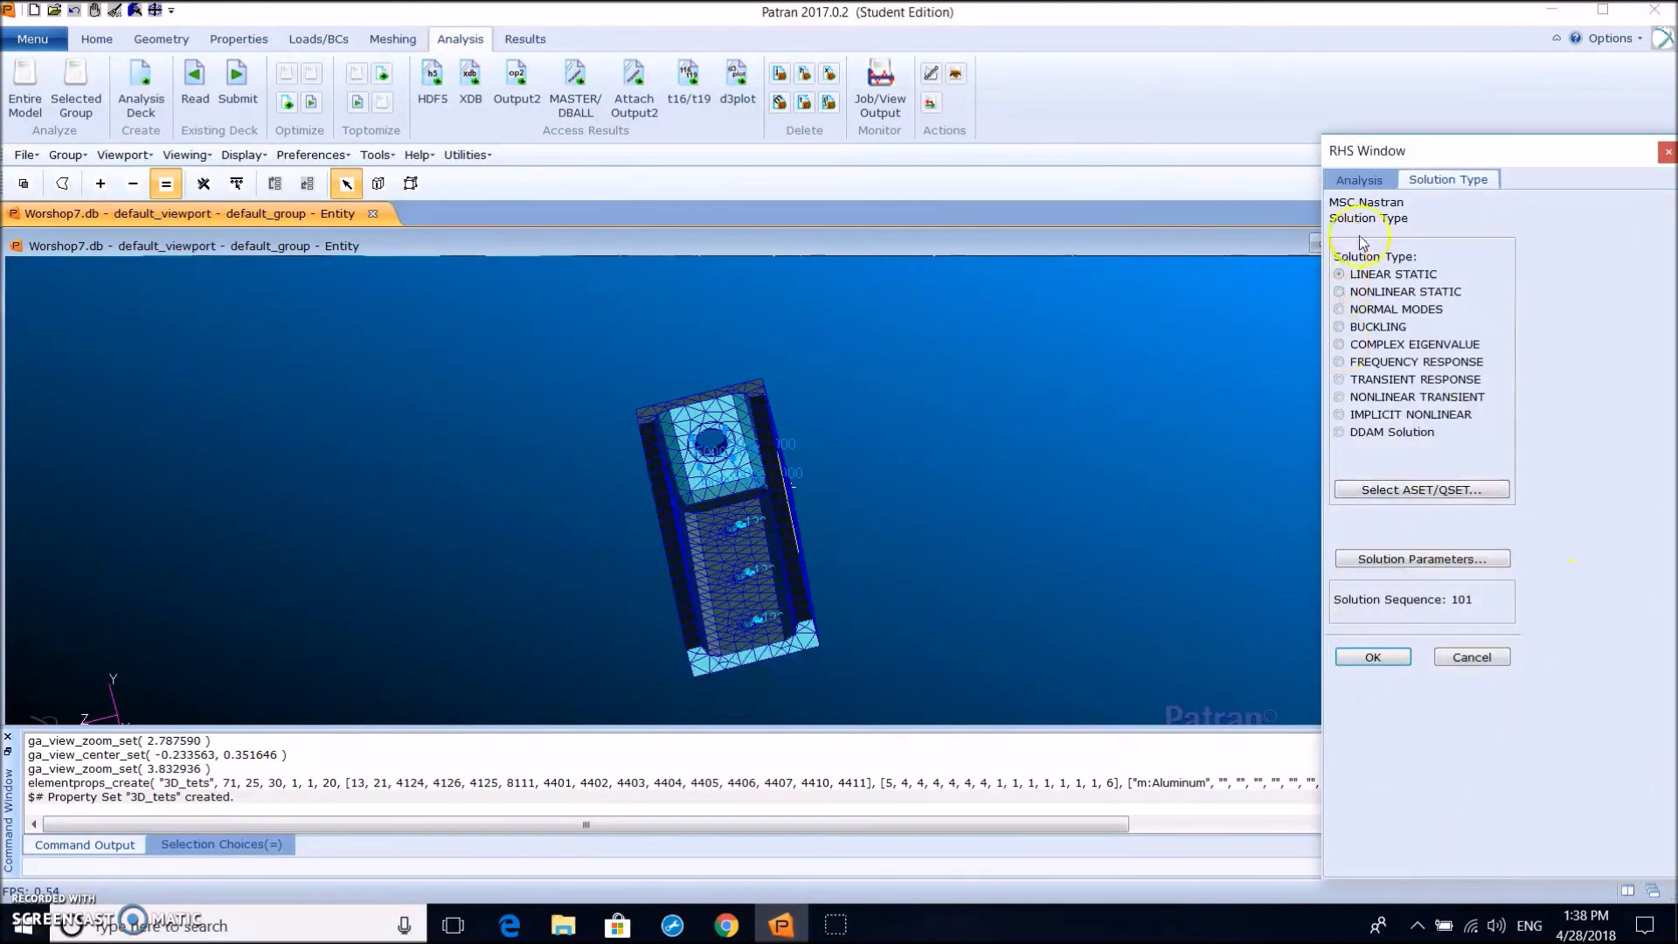
click(1372, 658)
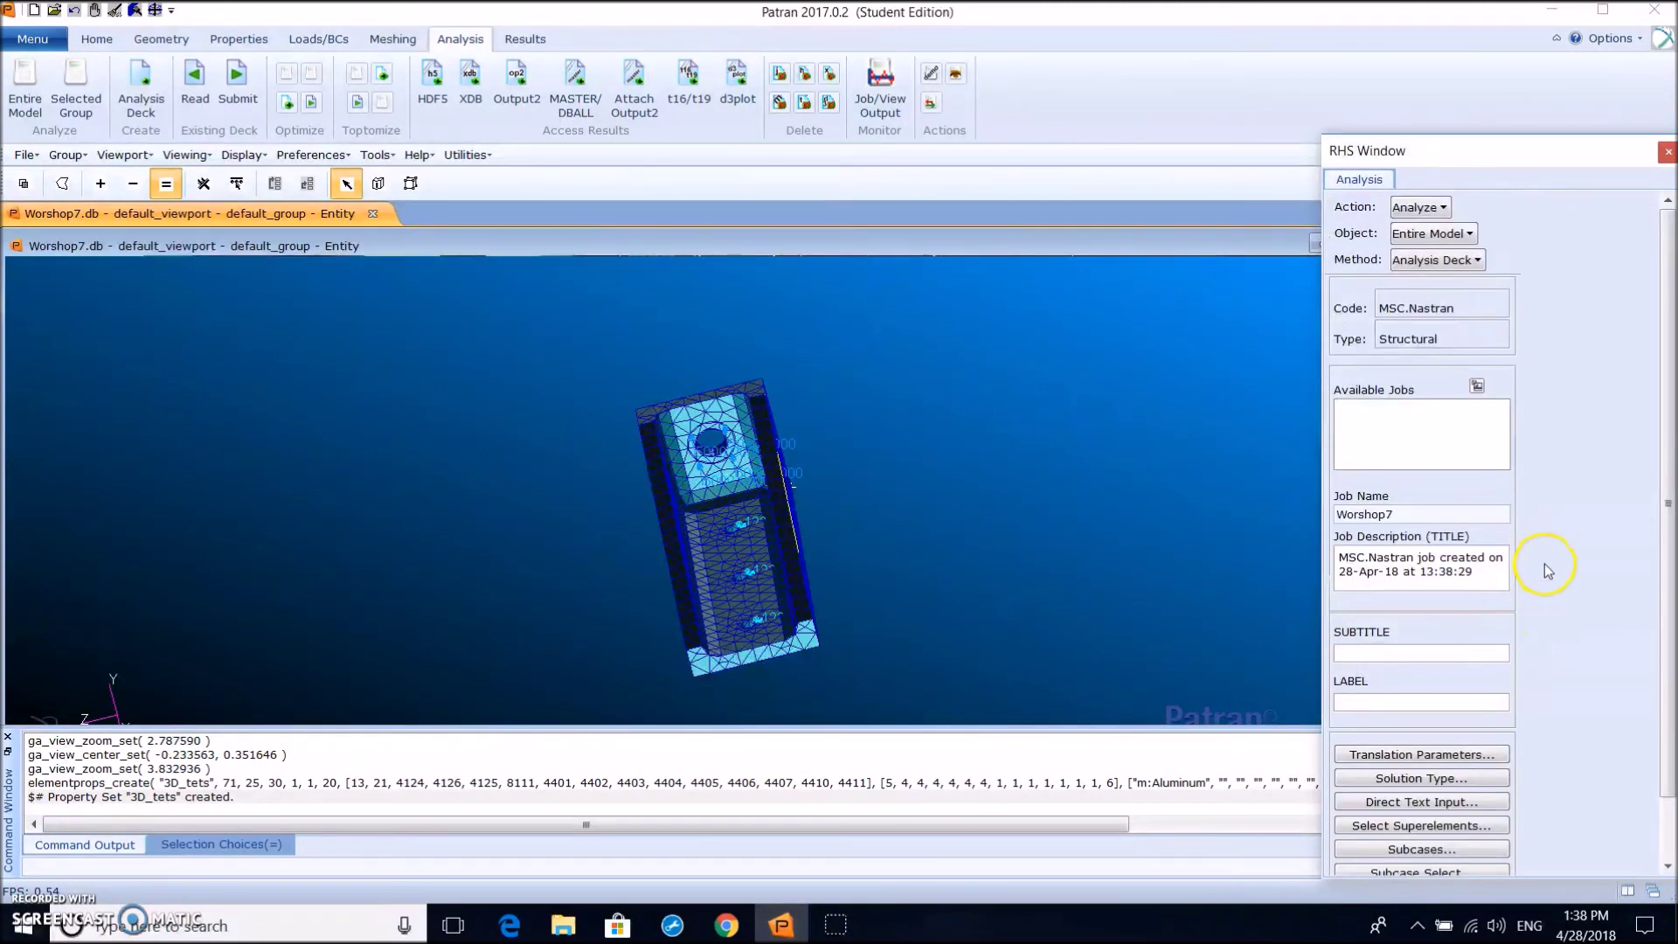
scroll(1656, 612, down, 2)
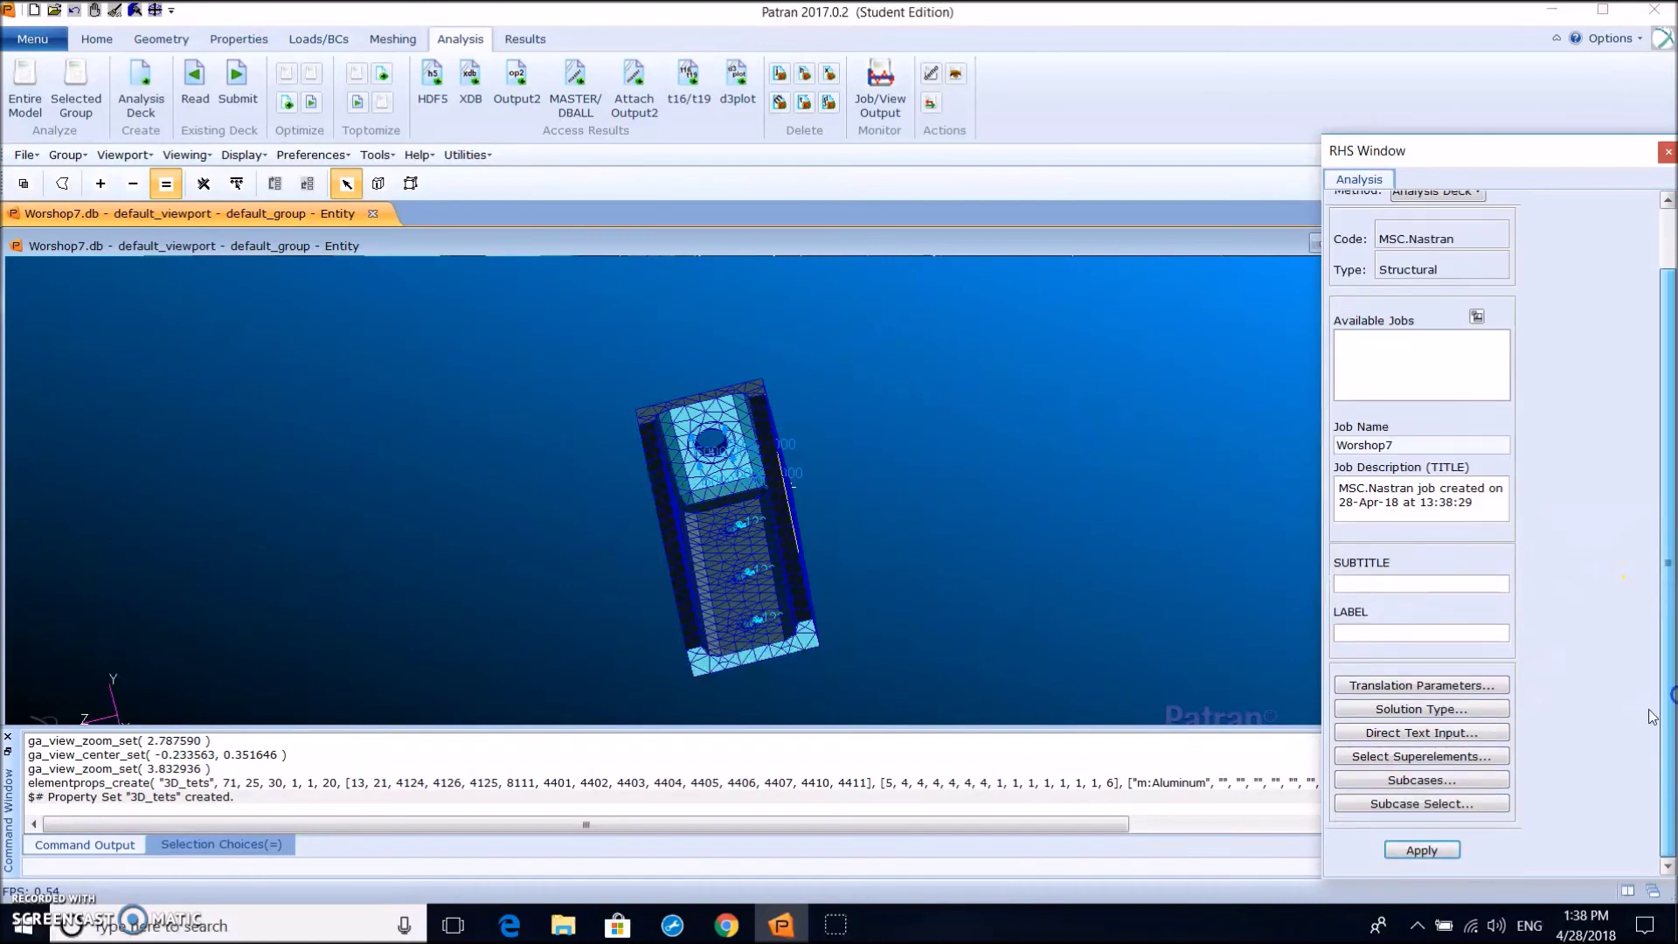
click(1416, 852)
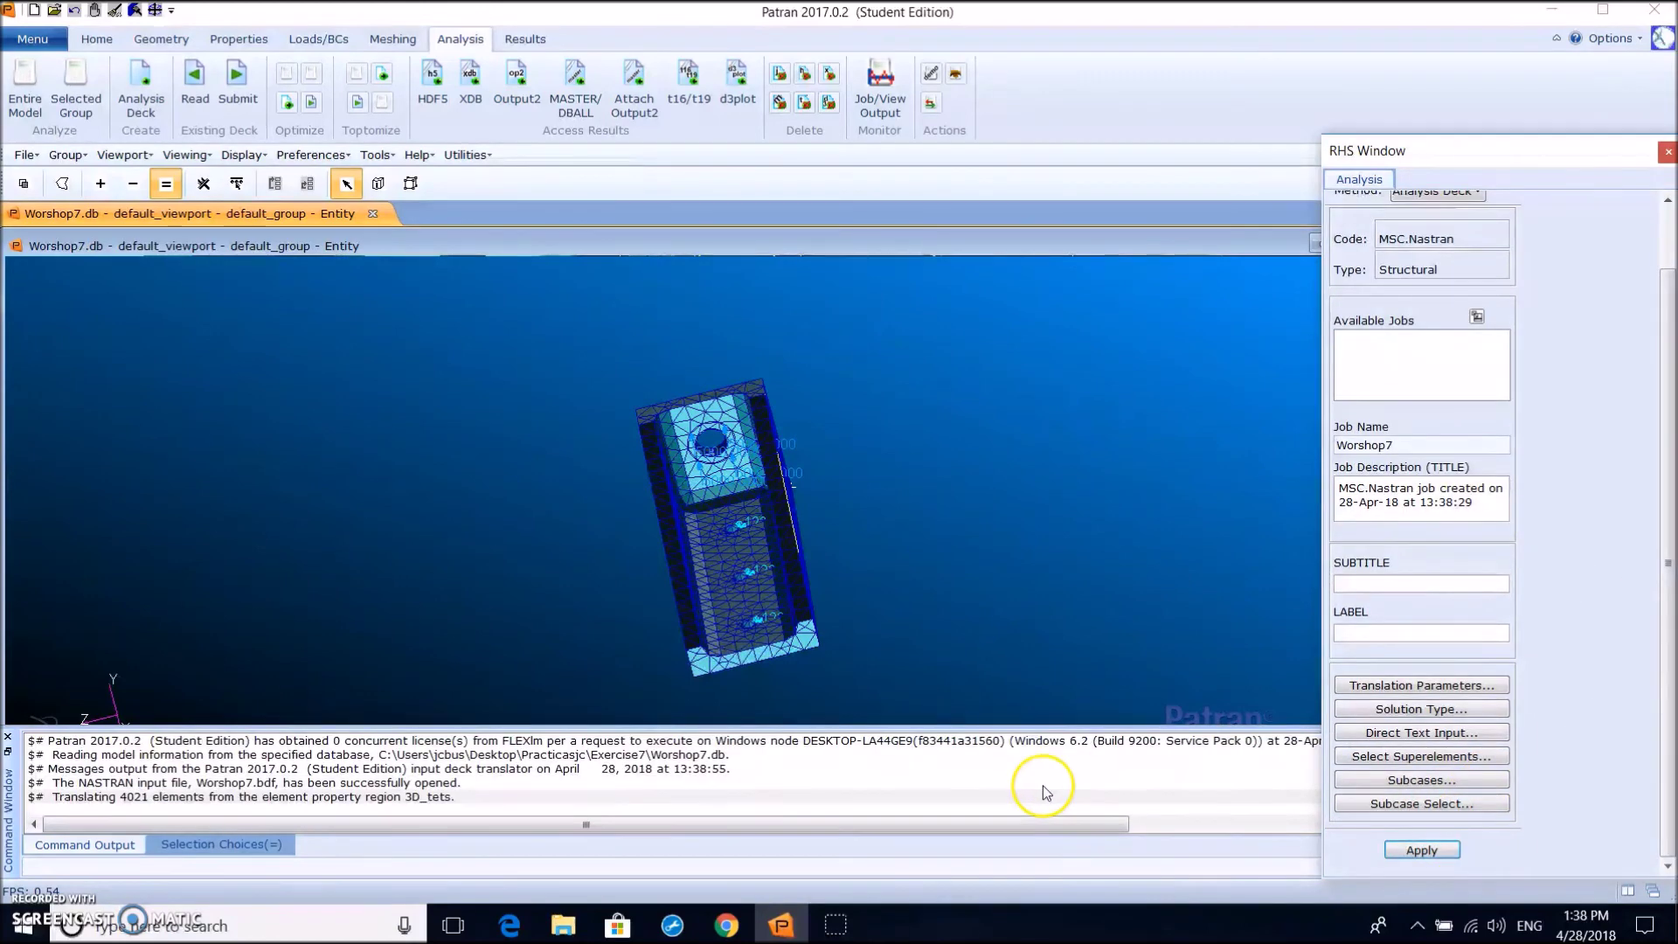
click(725, 697)
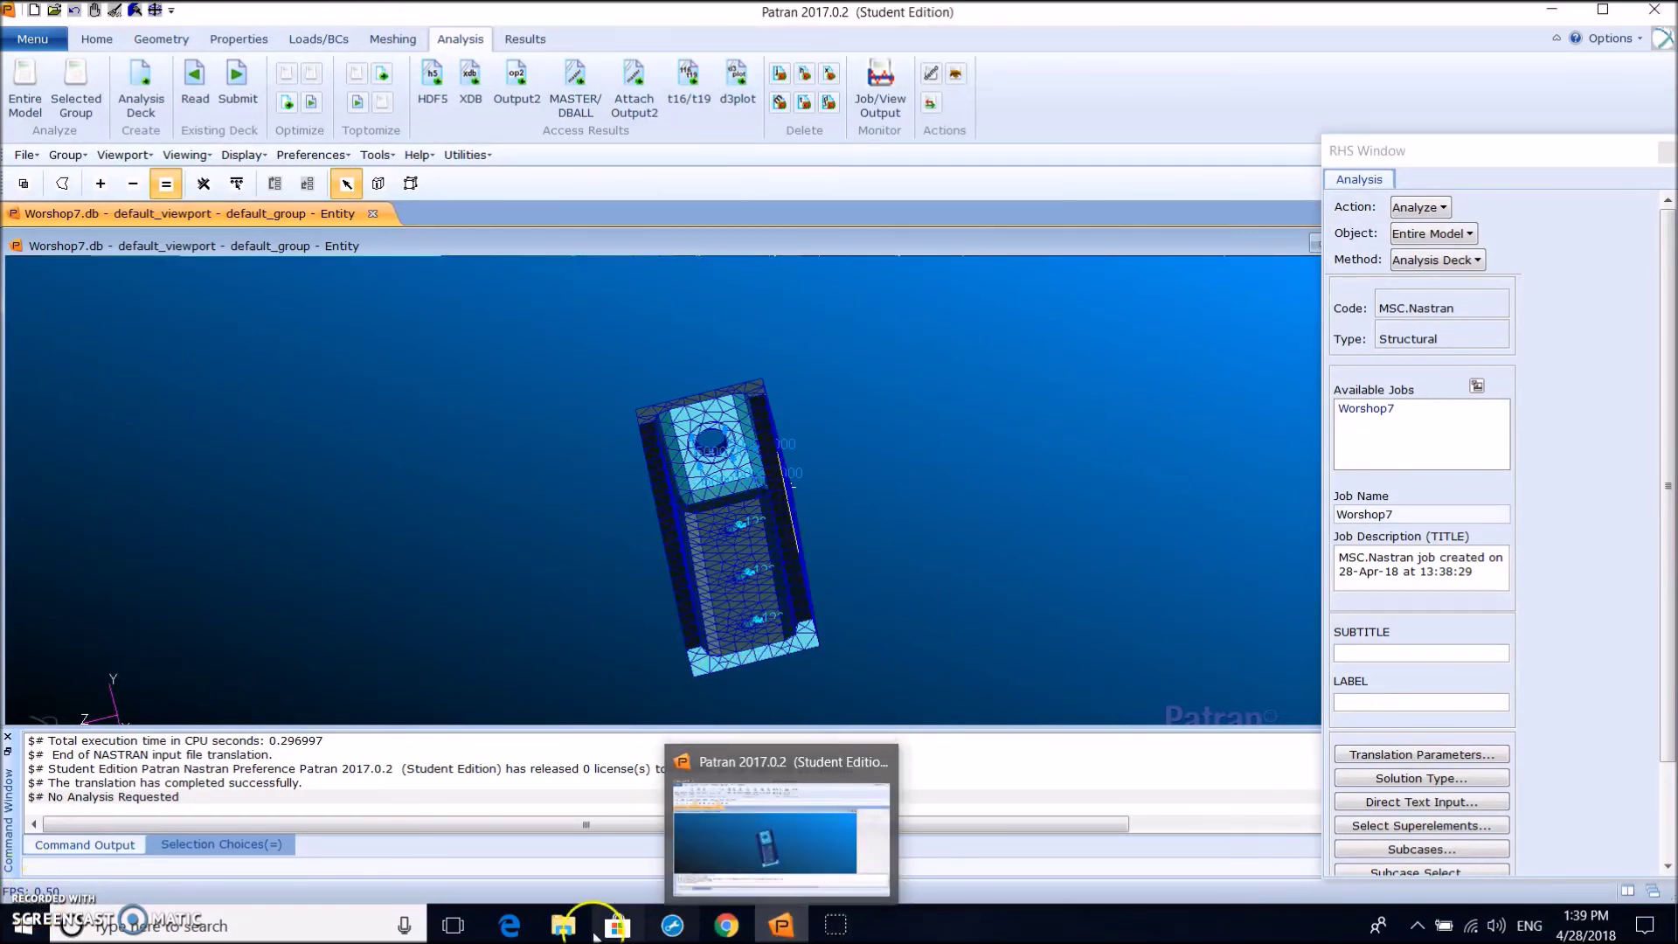
Switch to the Exercise7 folder in File Explorer, inspect the Worshop7 BDF file's contents and close it
mouse_move(563, 924)
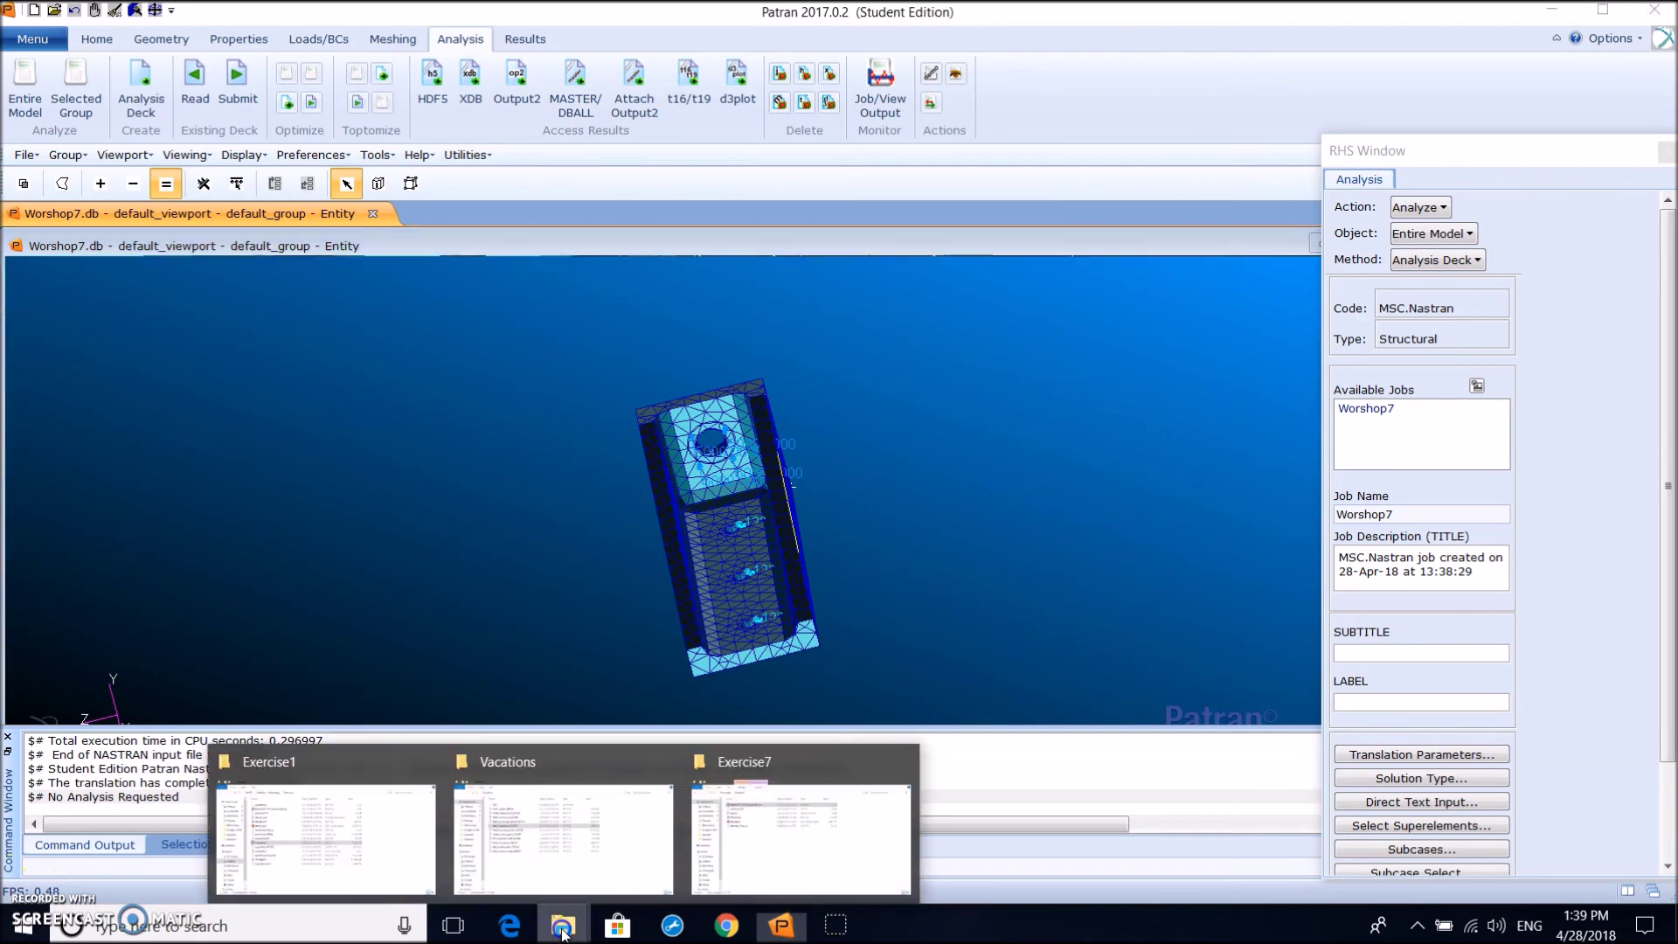
click(826, 845)
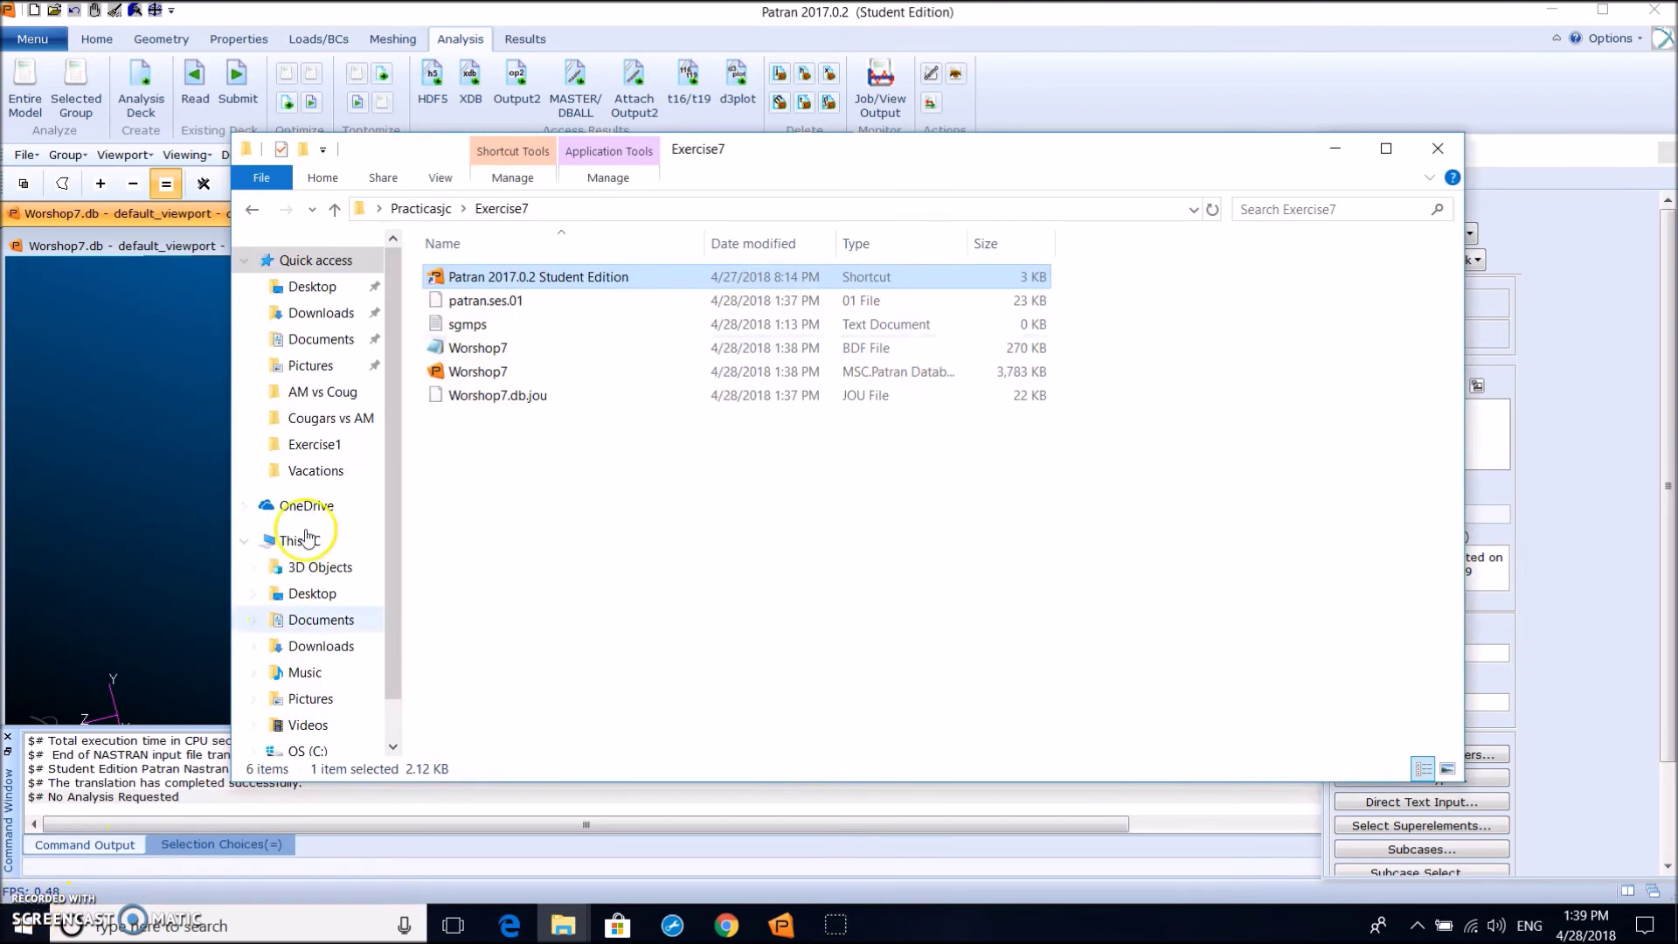
double_click(569, 348)
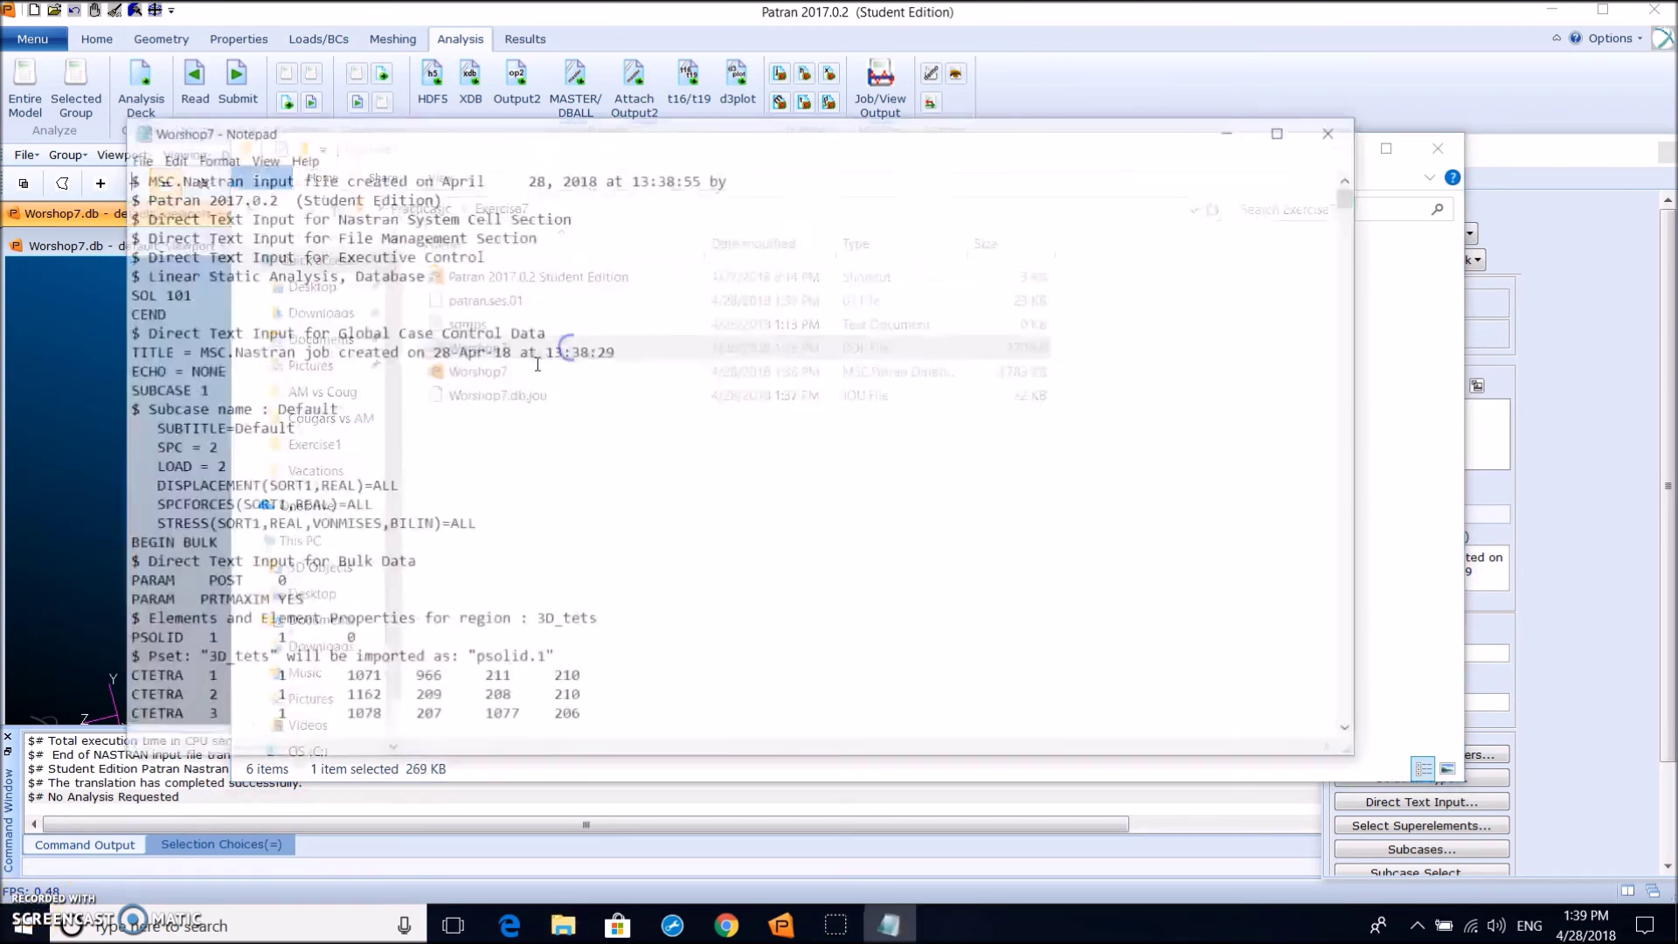
click(1330, 136)
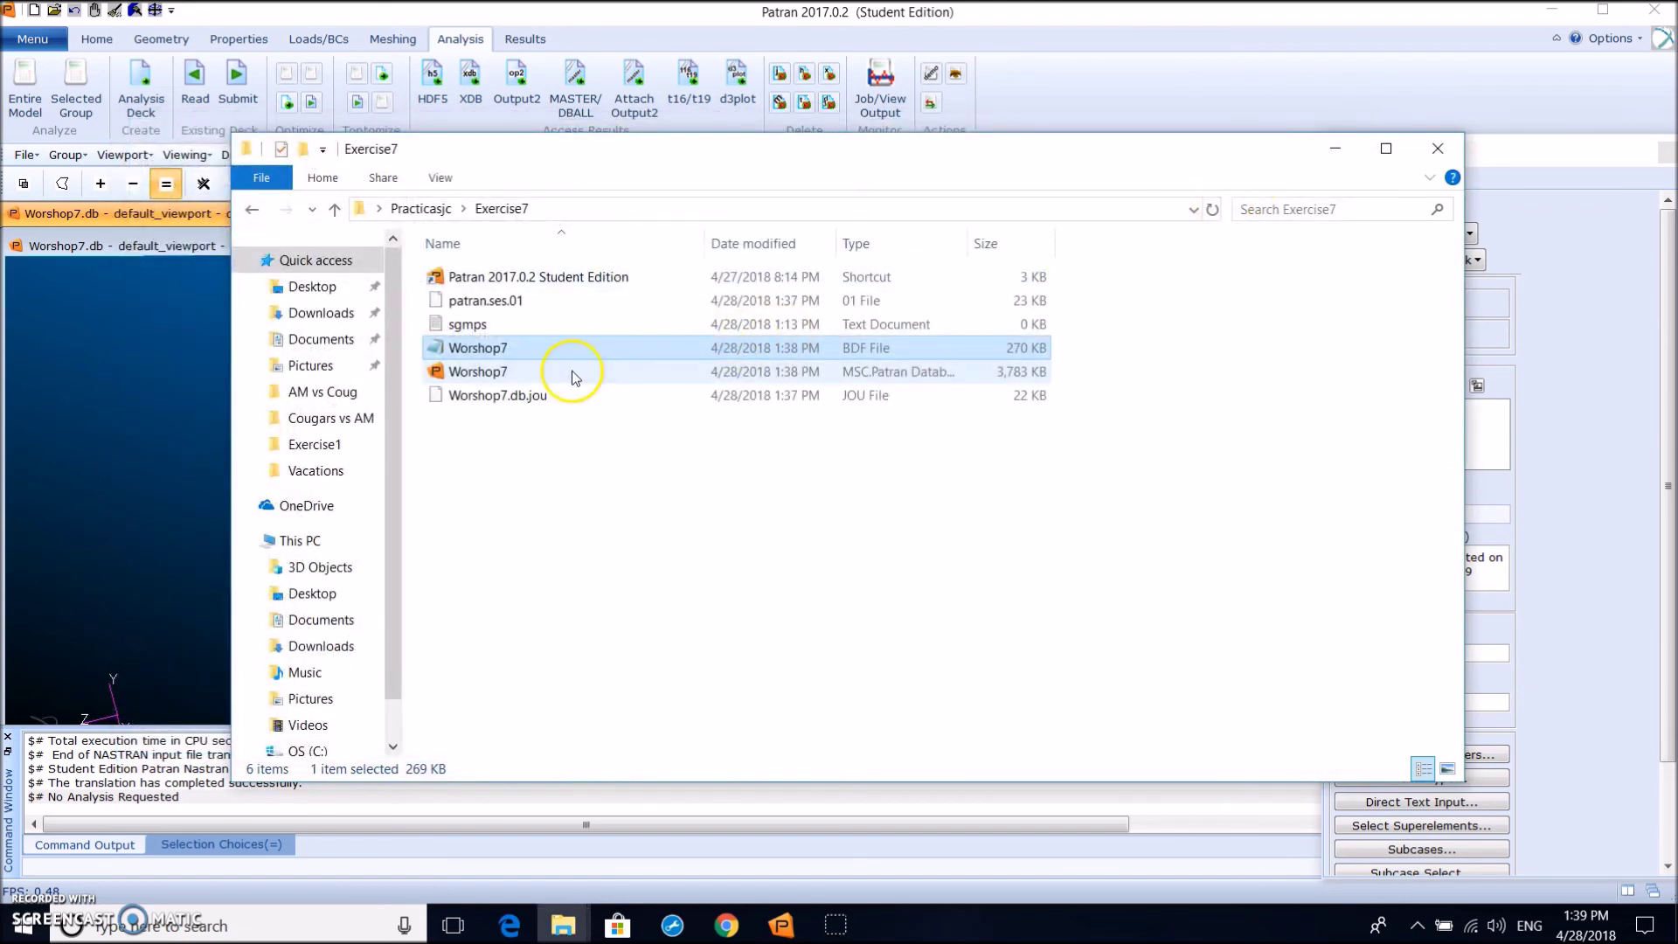
Launch MSC Nastran from the desktop and run it on Worshop7.bdf from the Practicasjc Exercise7 folder
click(1552, 10)
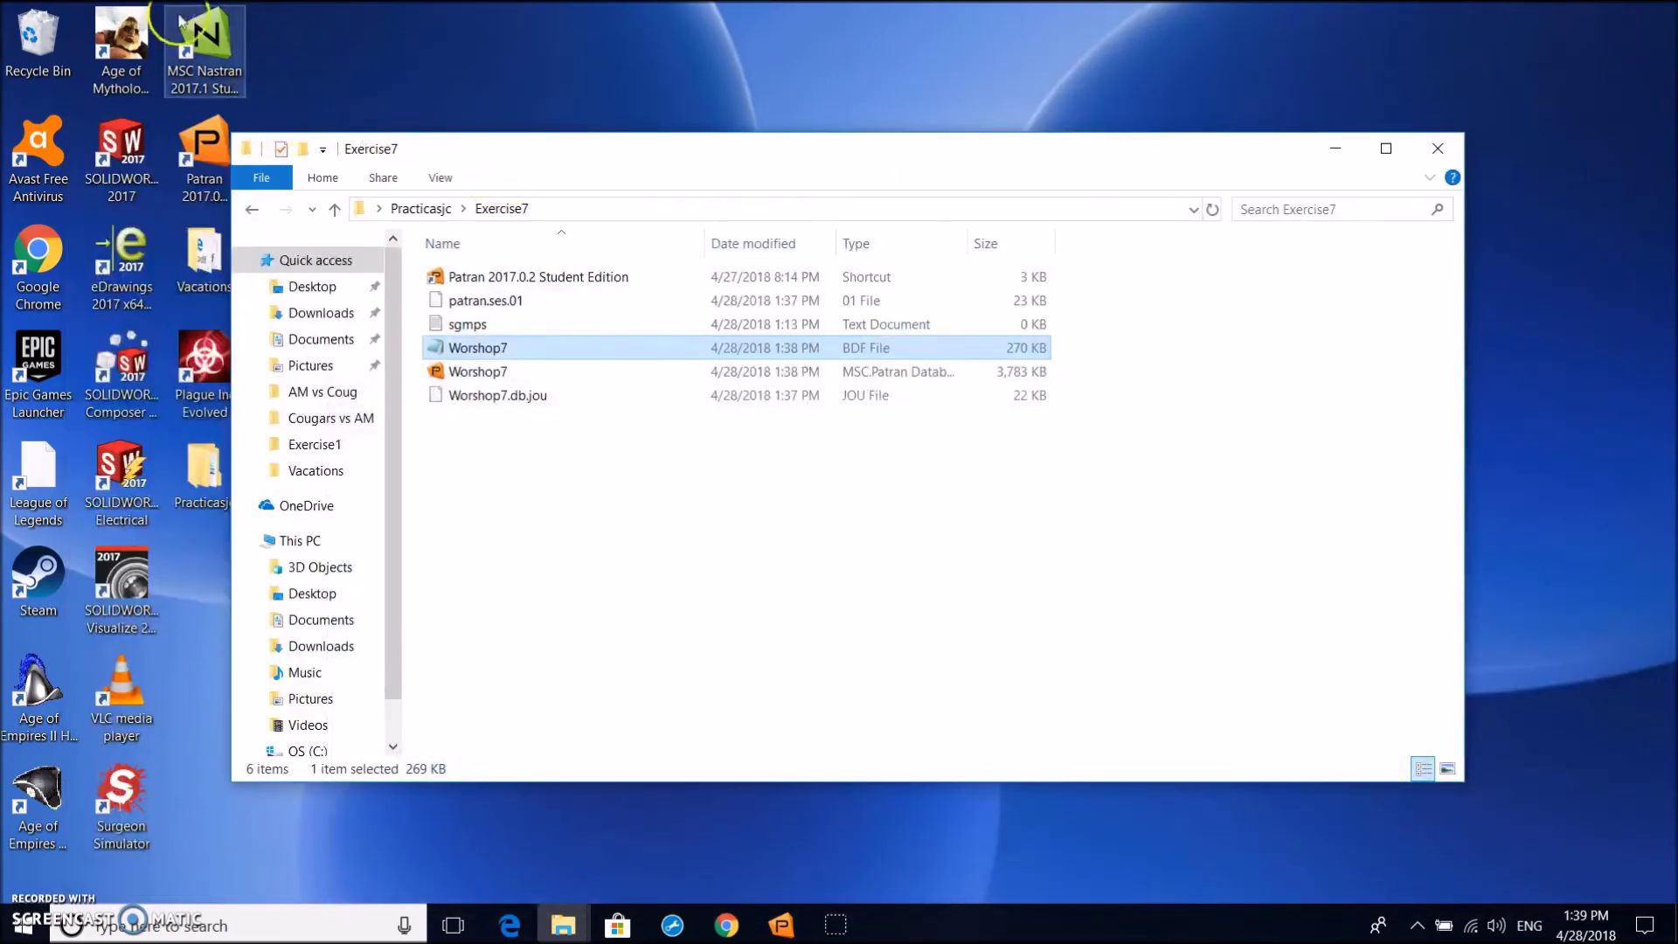
double_click(208, 36)
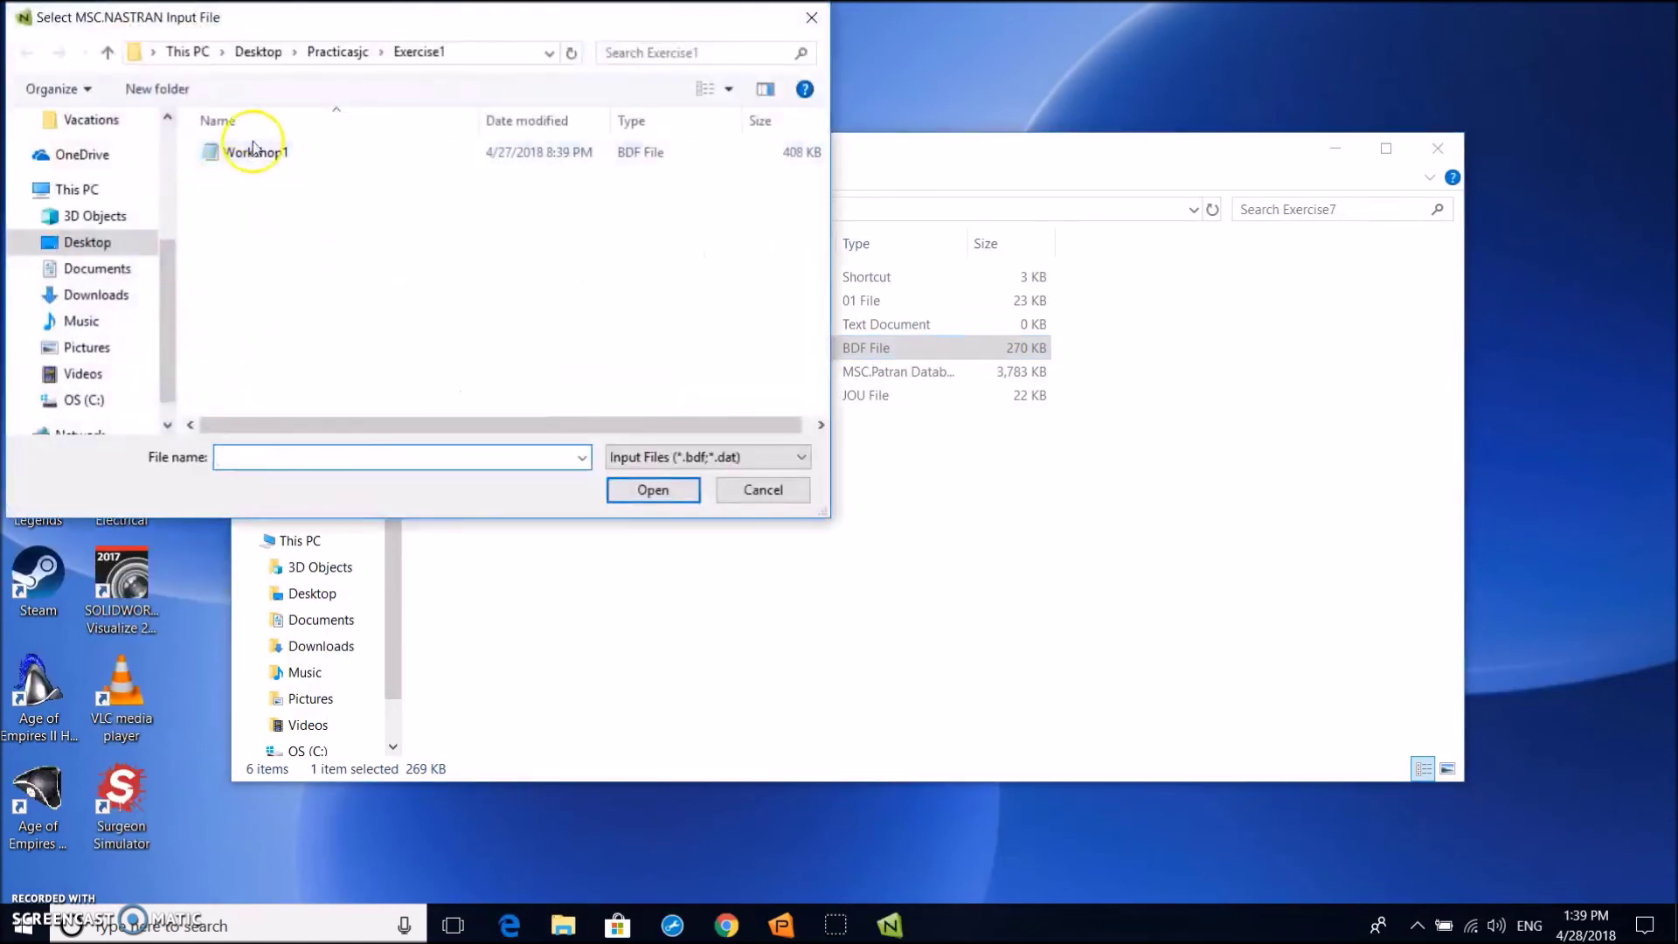
click(338, 51)
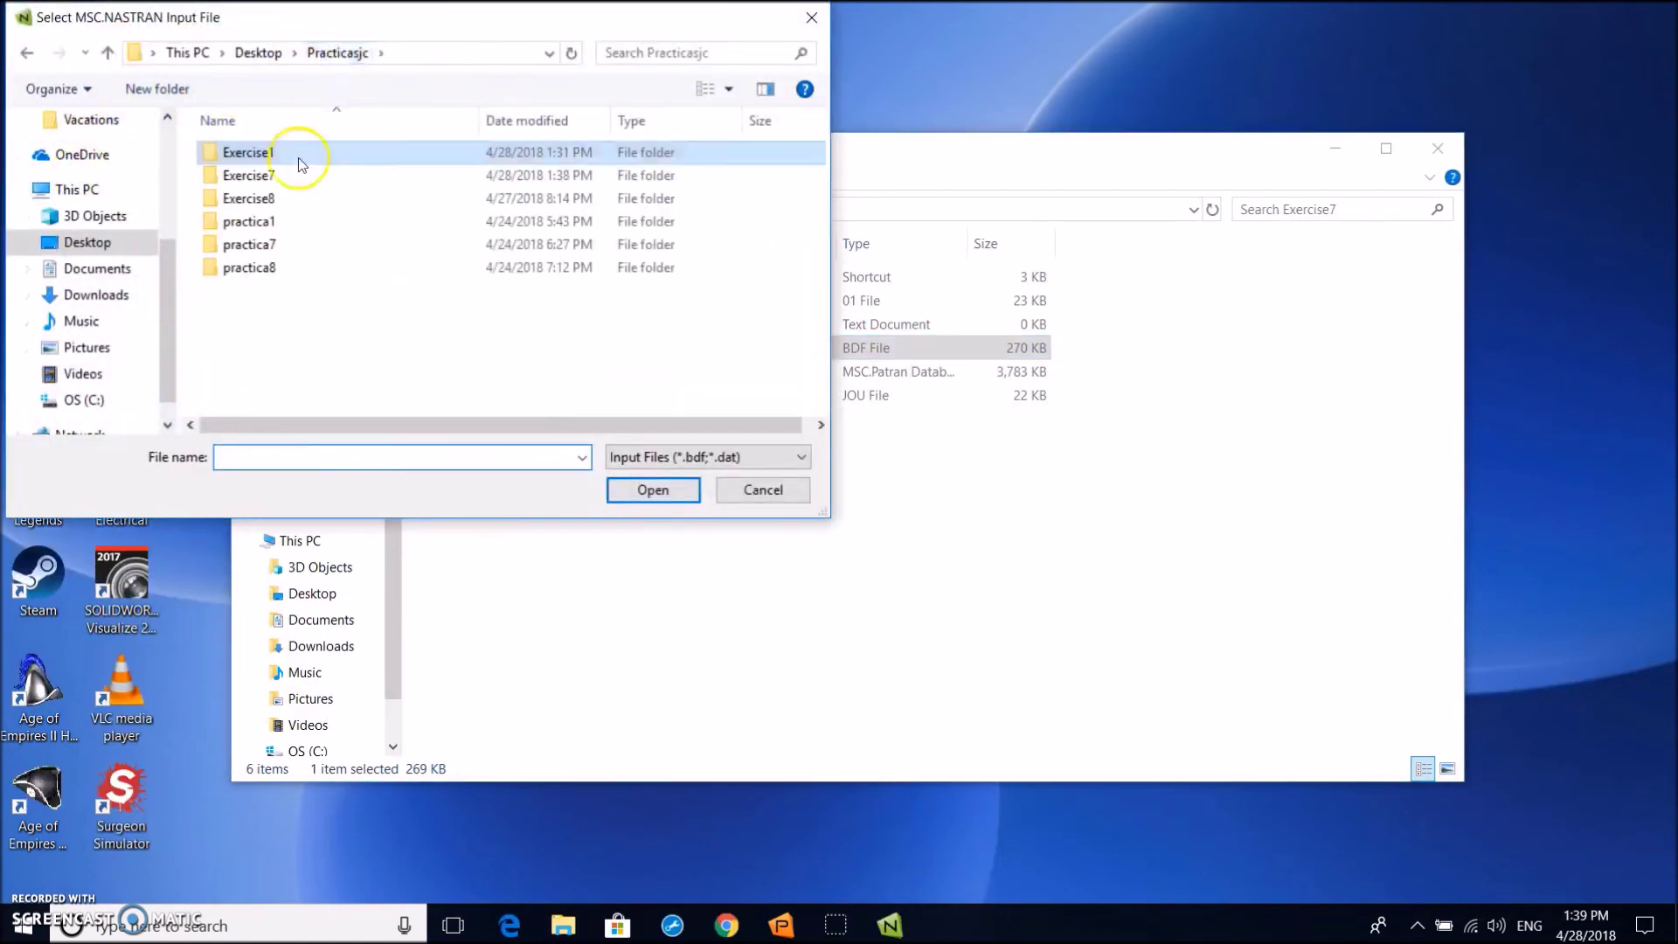
double_click(275, 177)
click(270, 155)
double_click(227, 152)
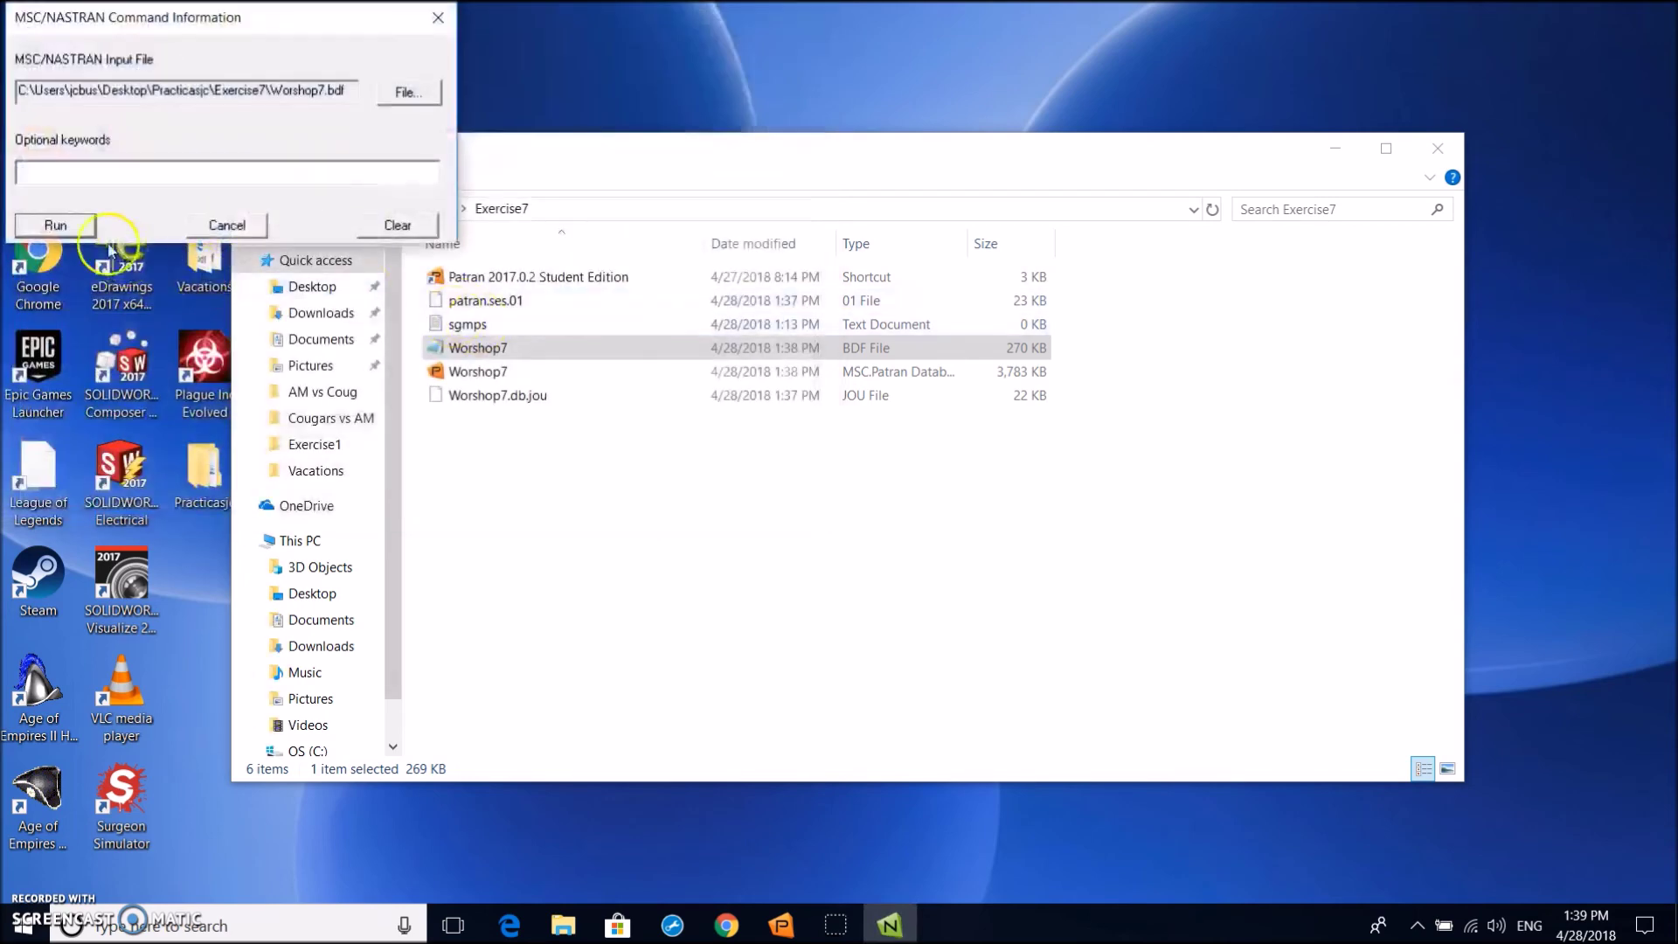
click(52, 224)
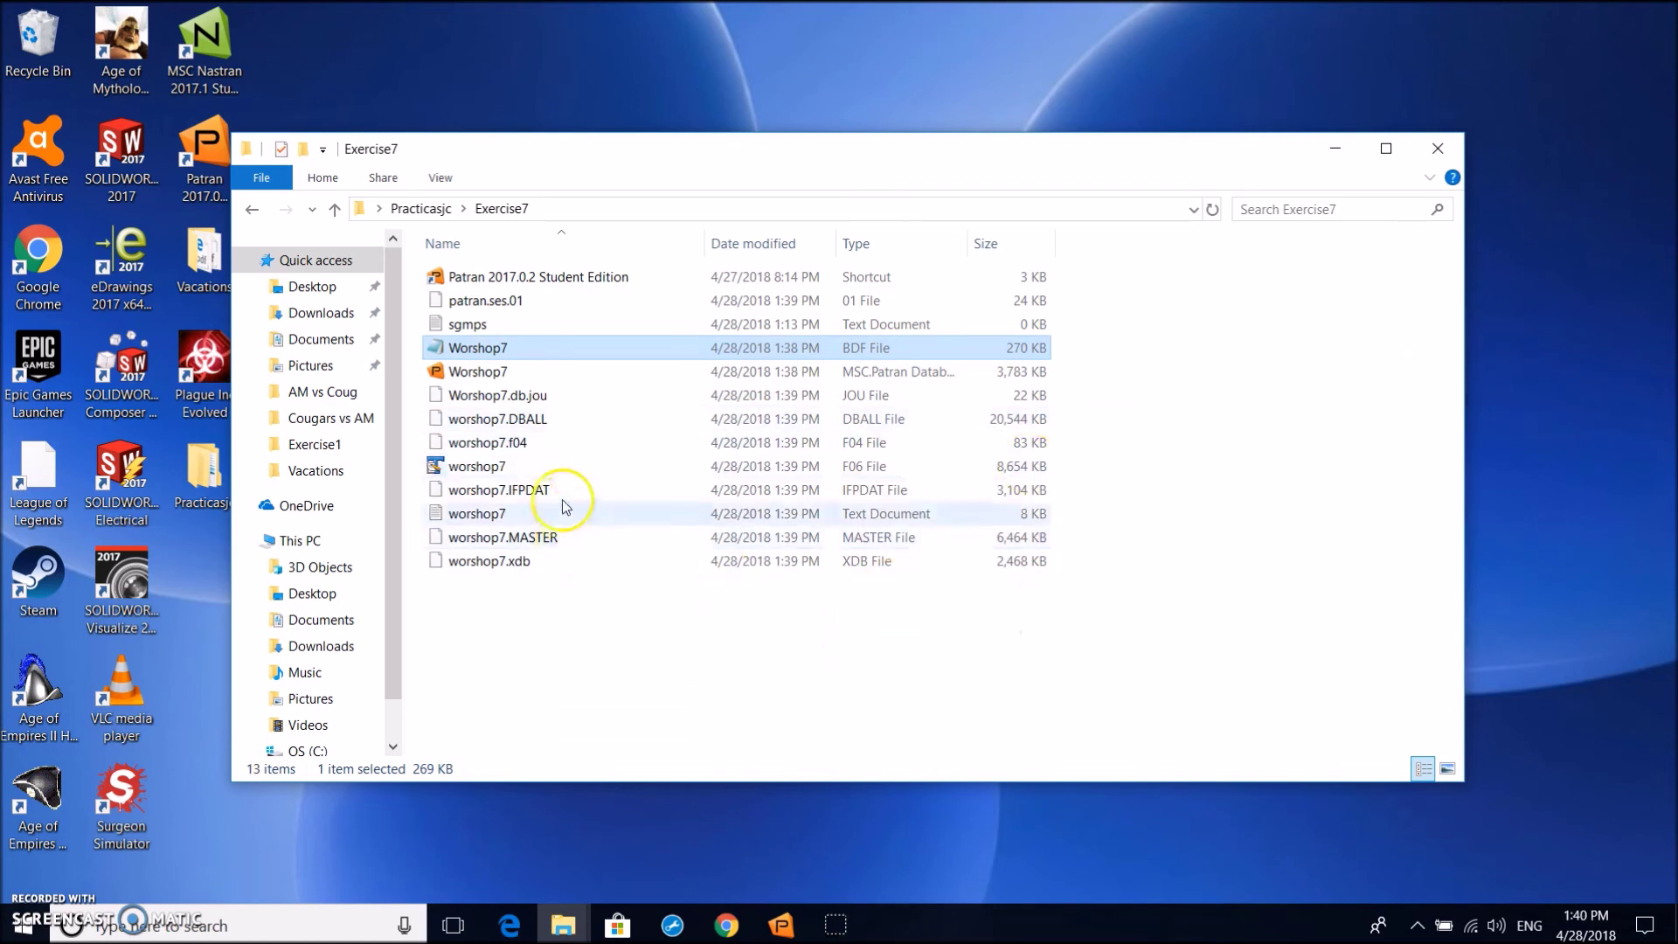
Open the worshop7 F06 results file, search it for "fata" to check for fatal errors, and close it
double_click(515, 467)
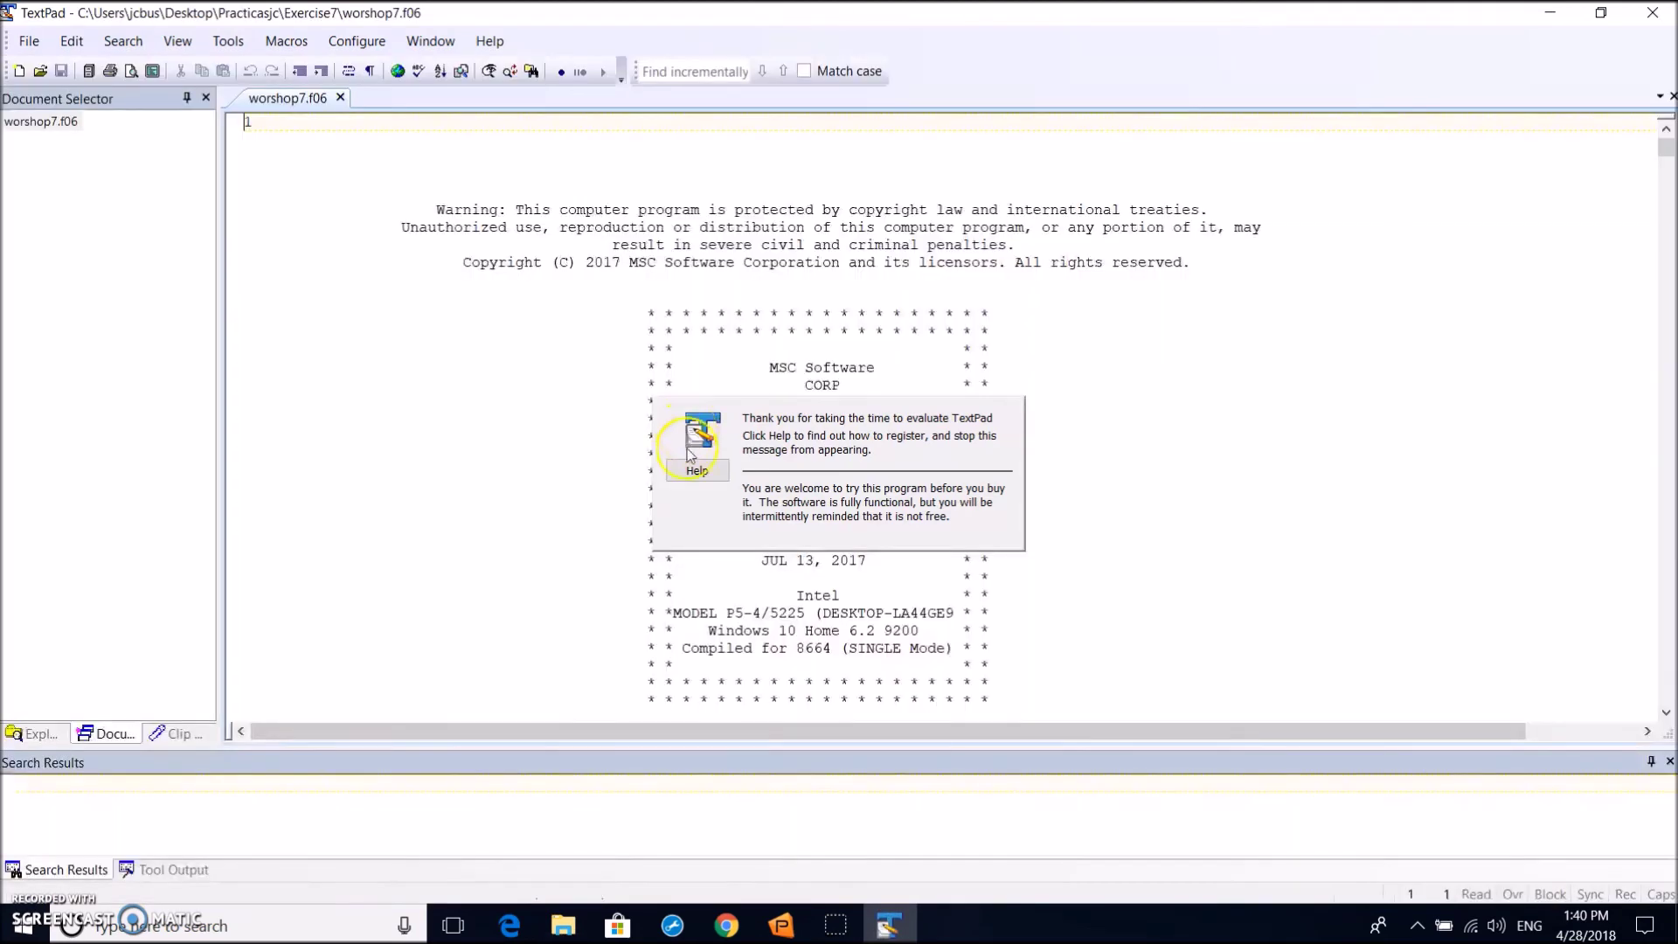
click(687, 70)
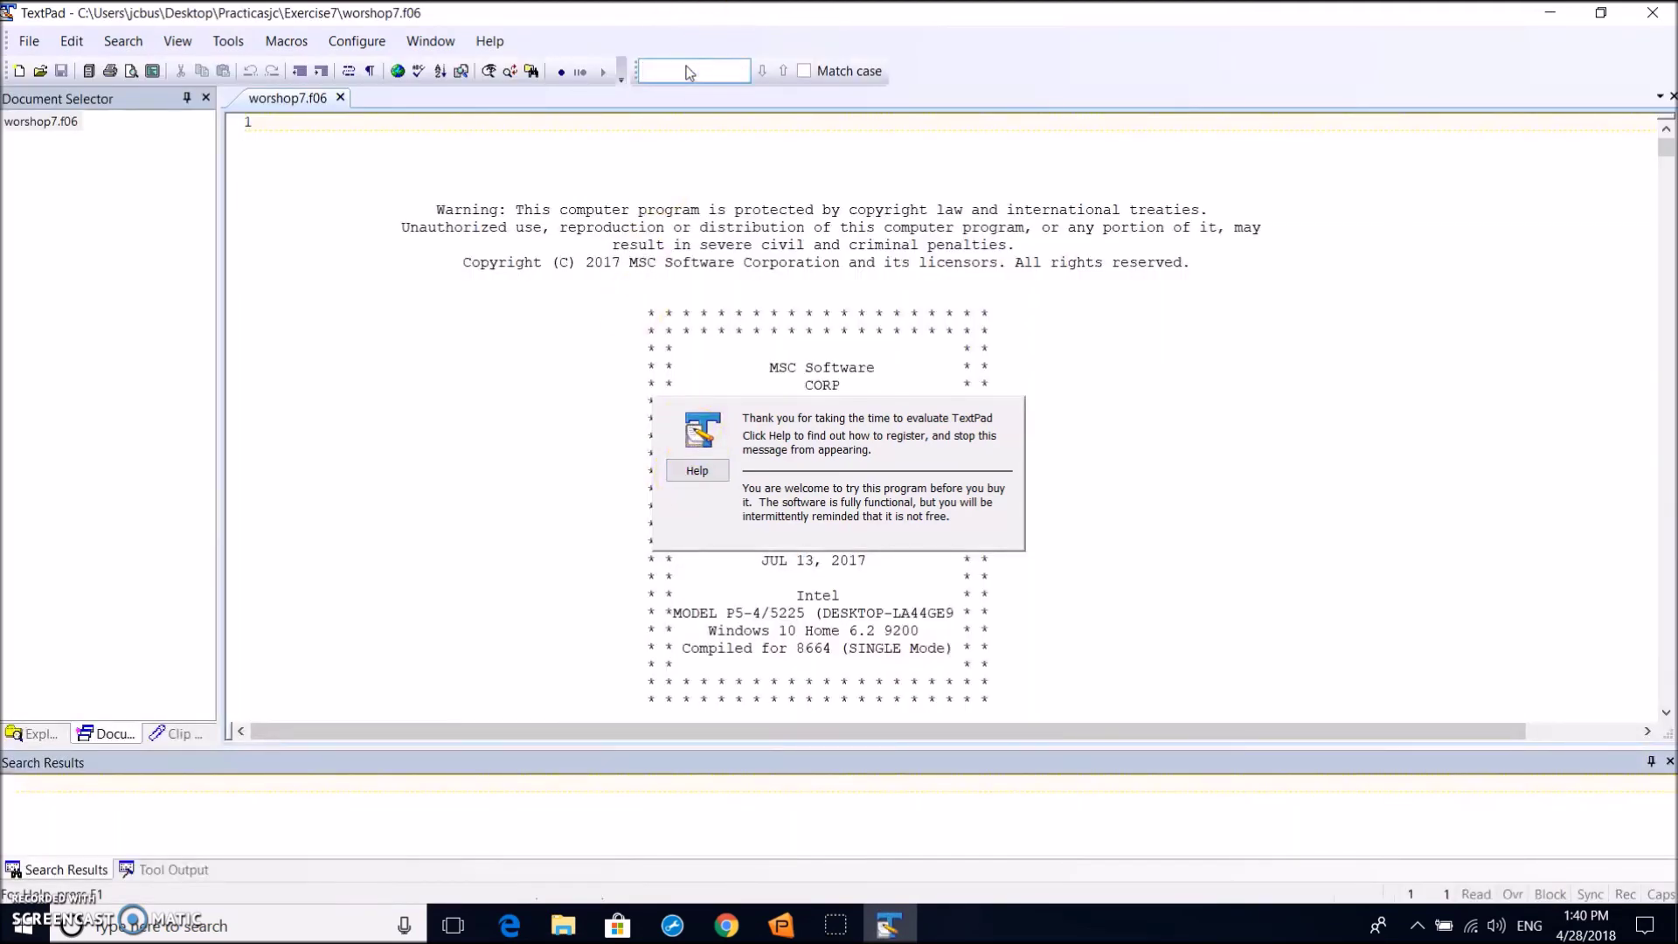
text(fata)
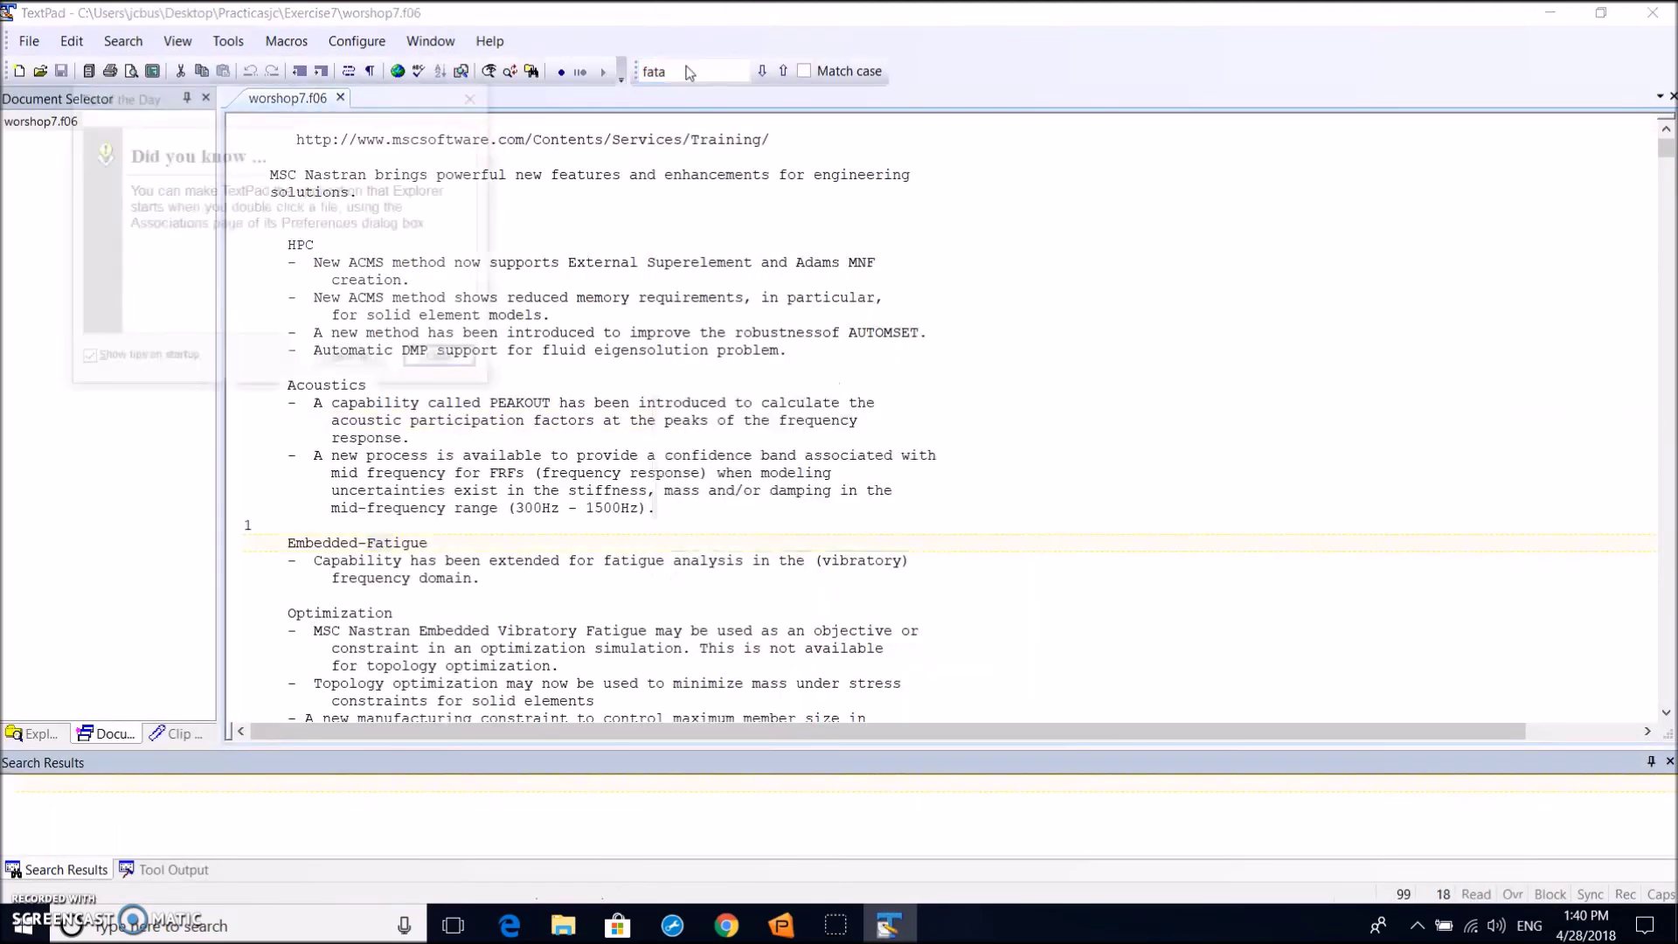
click(446, 361)
click(1665, 16)
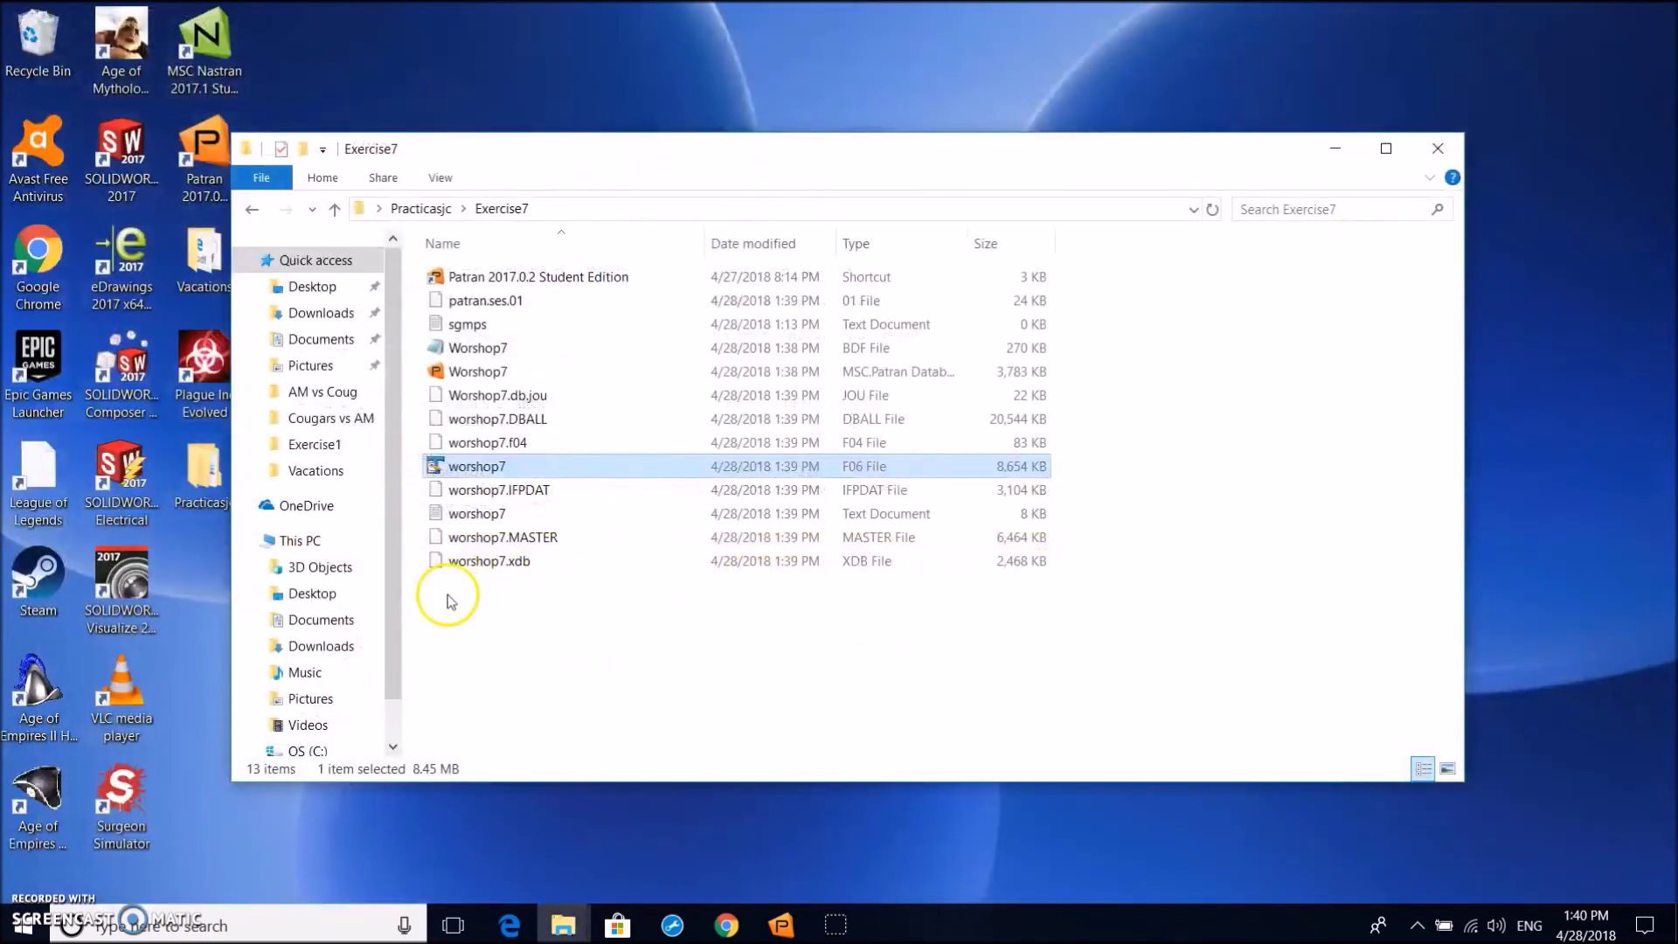
Switch to Patran, attach the XDB result entities of the Worshop7 job and check the Exercise7 folder's files
click(777, 930)
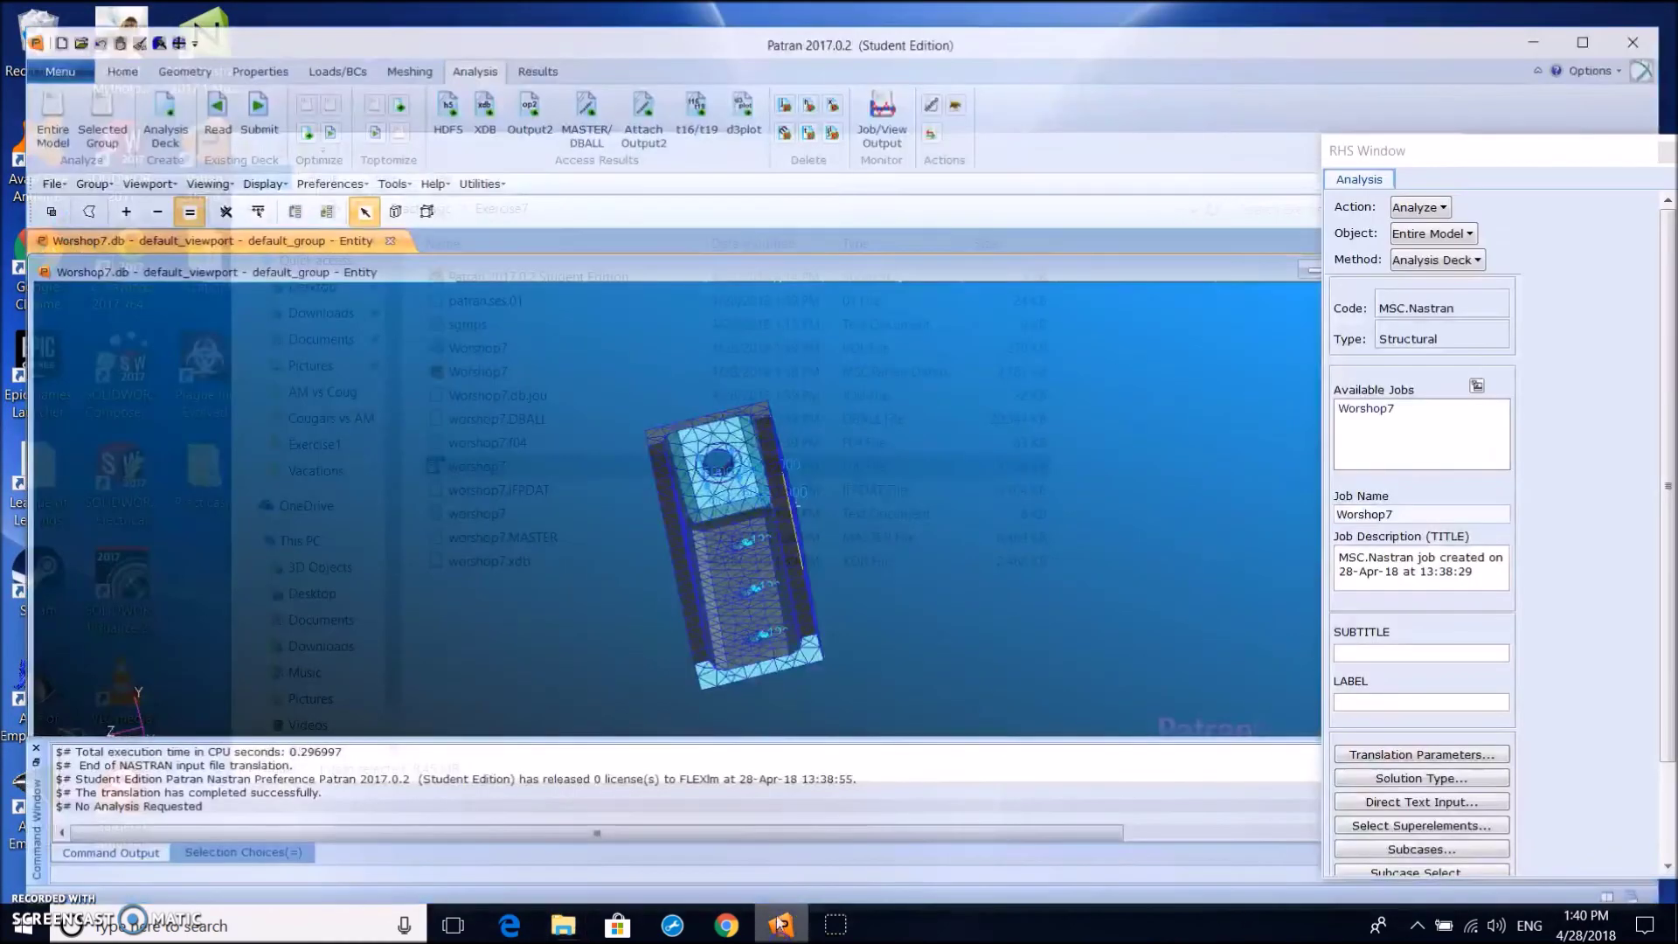
click(470, 84)
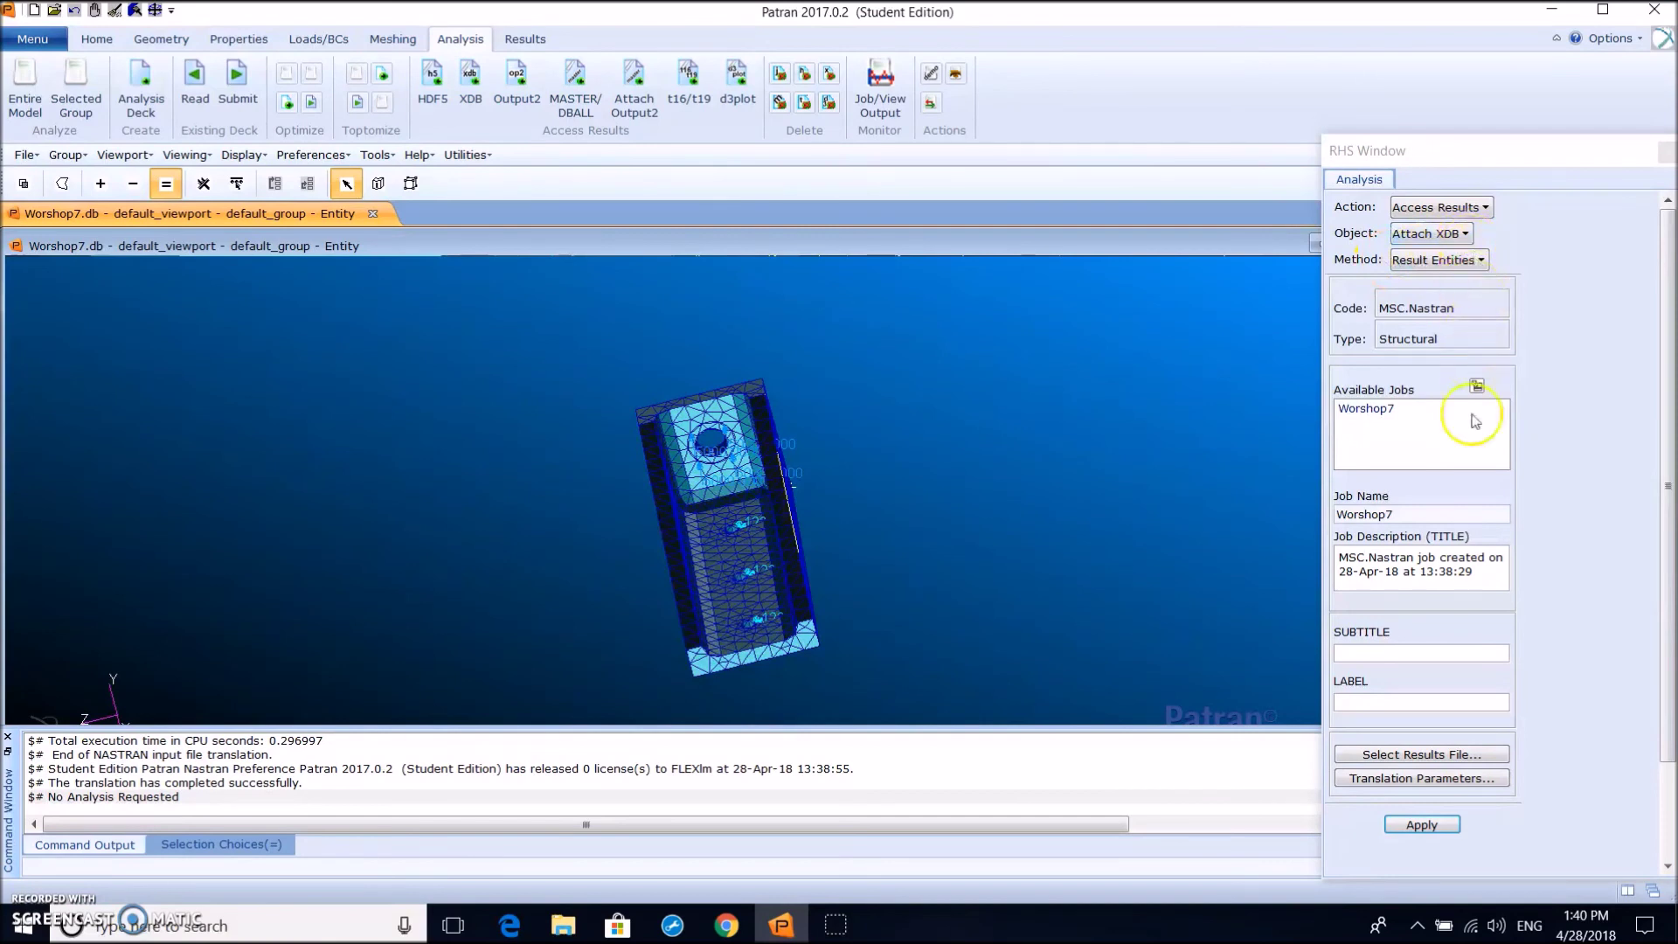
click(1379, 408)
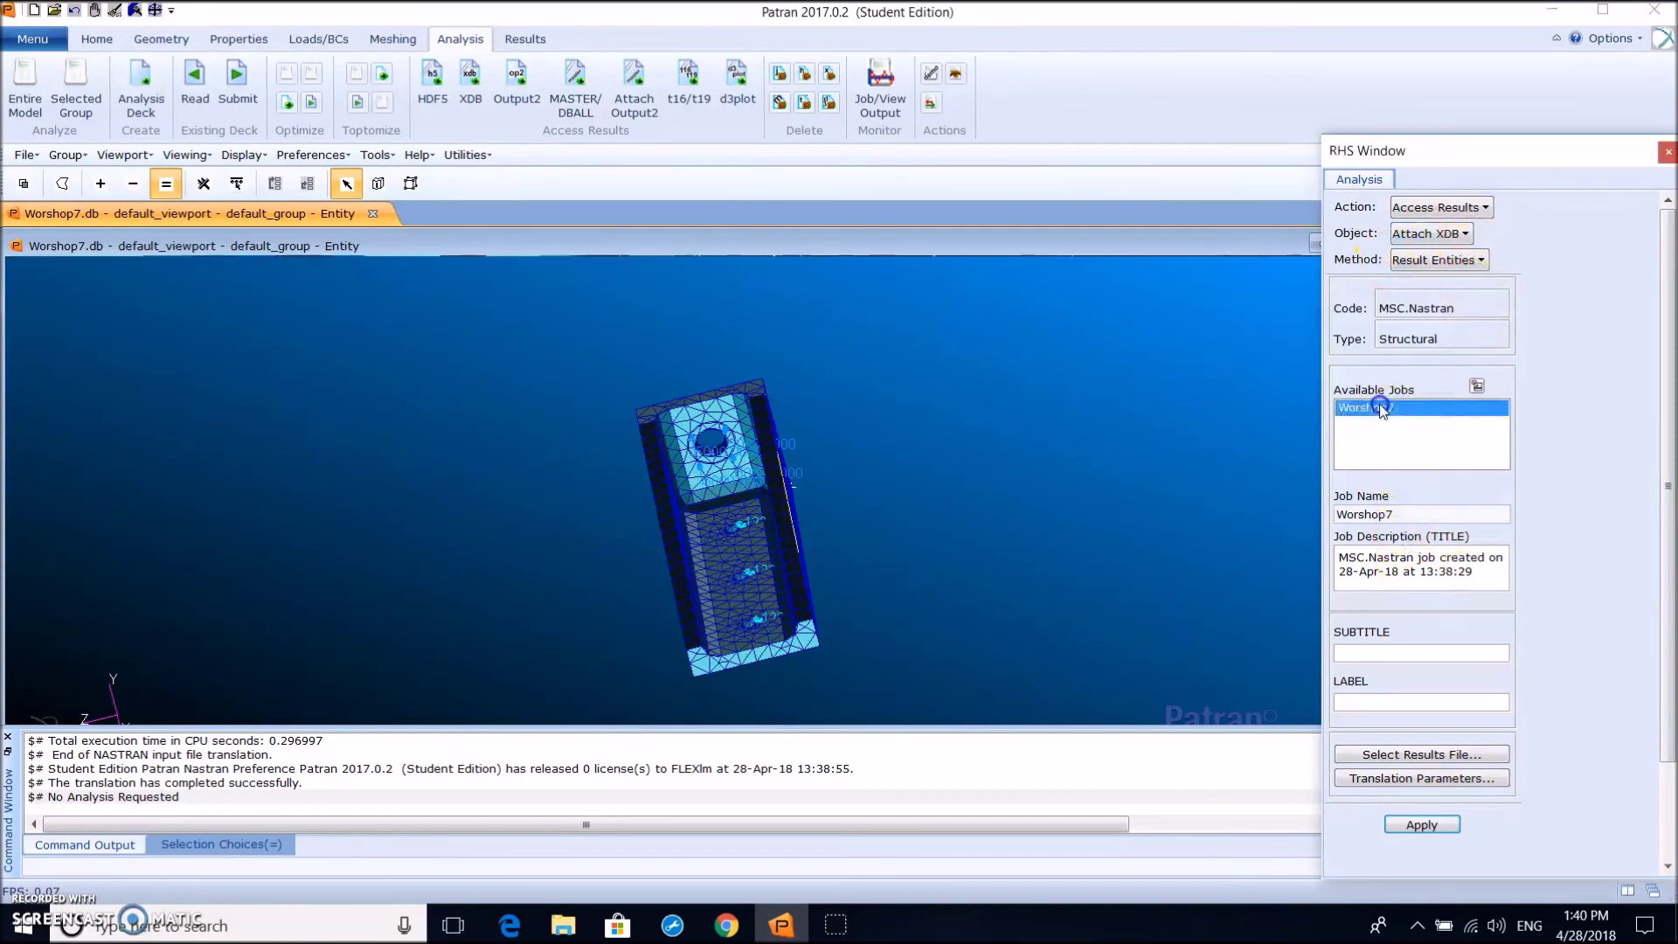
click(1422, 824)
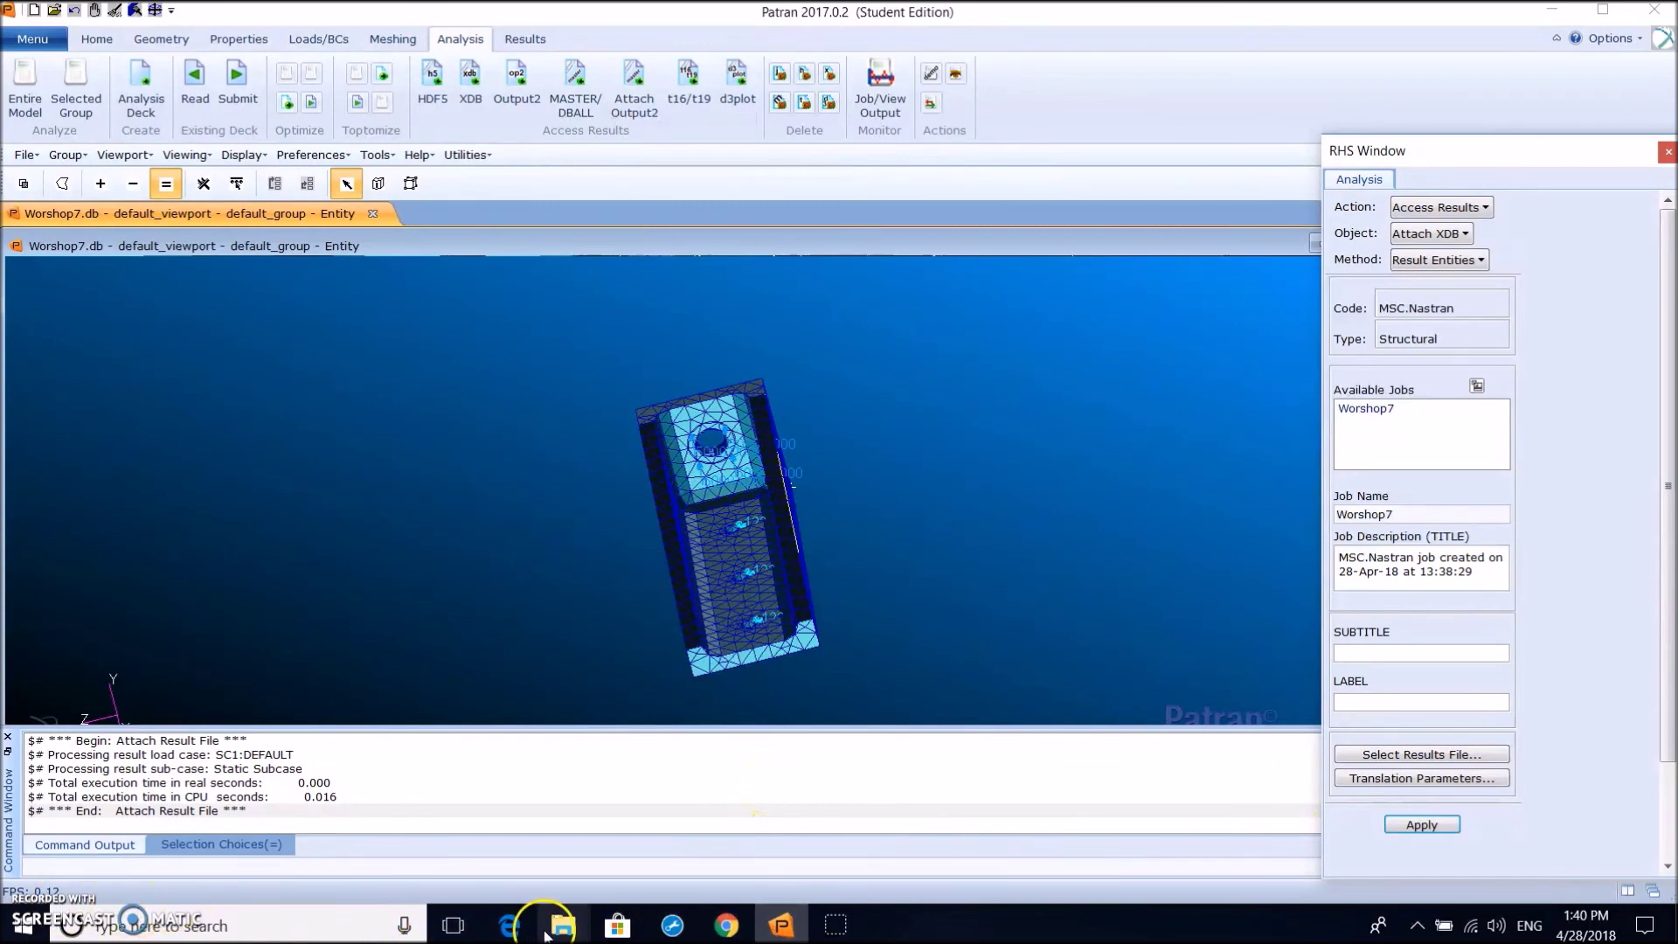
mouse_move(568, 922)
click(786, 817)
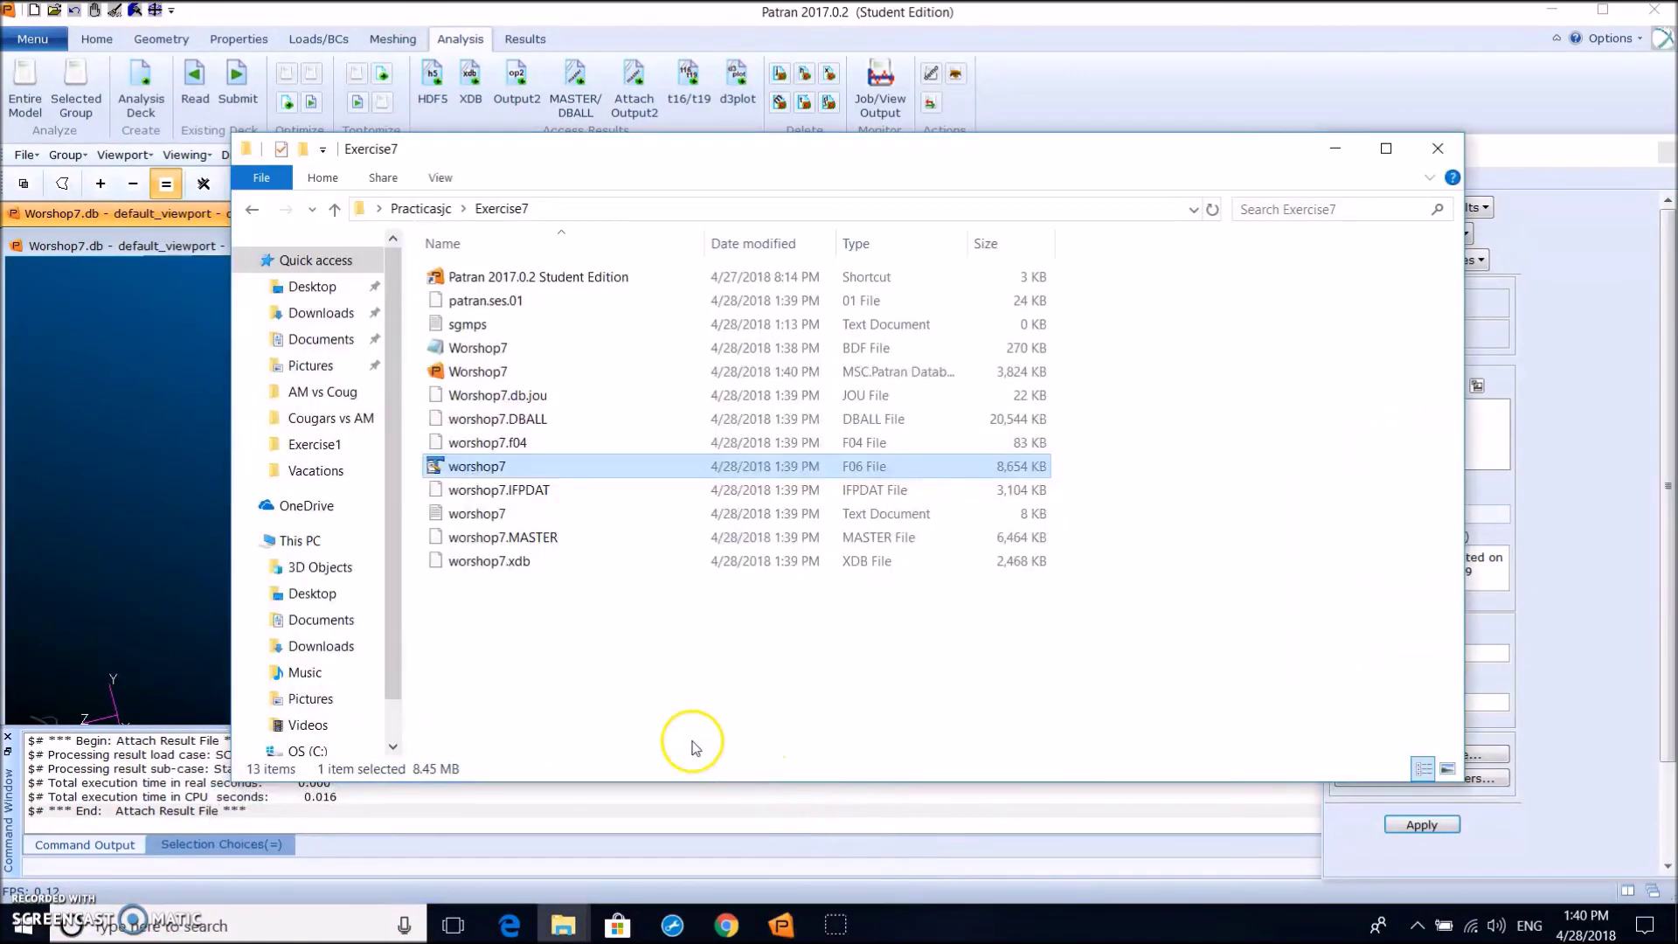
click(1334, 149)
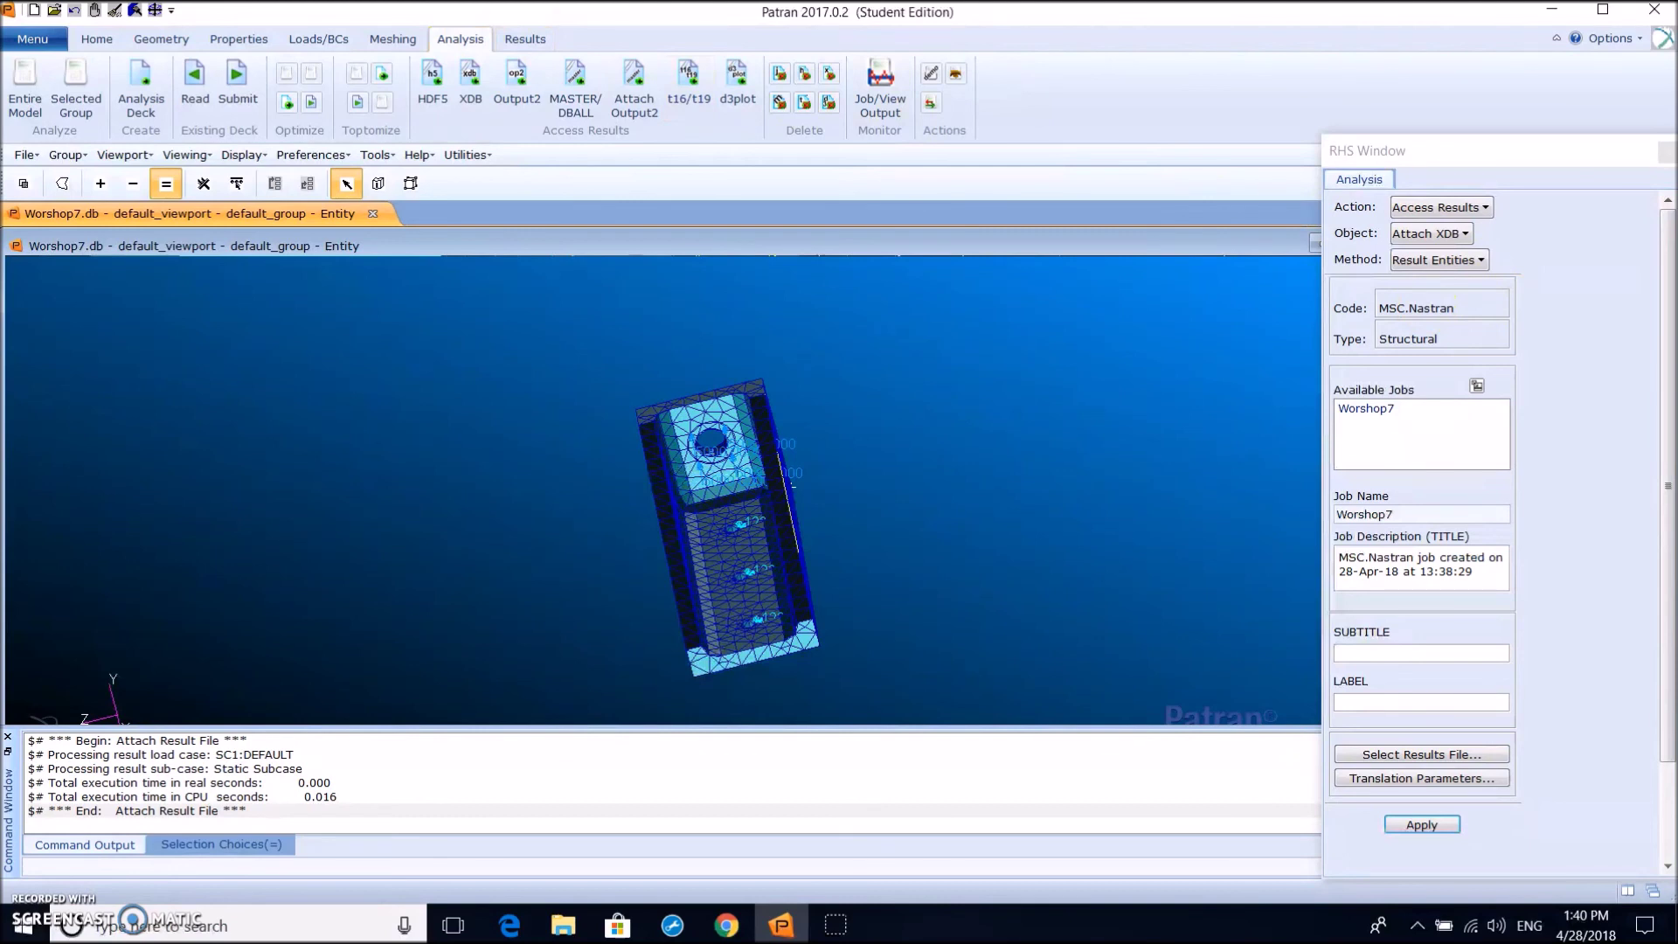
Create a deformation plot of the translational displacements for the static subcase, shown as resultant
click(533, 40)
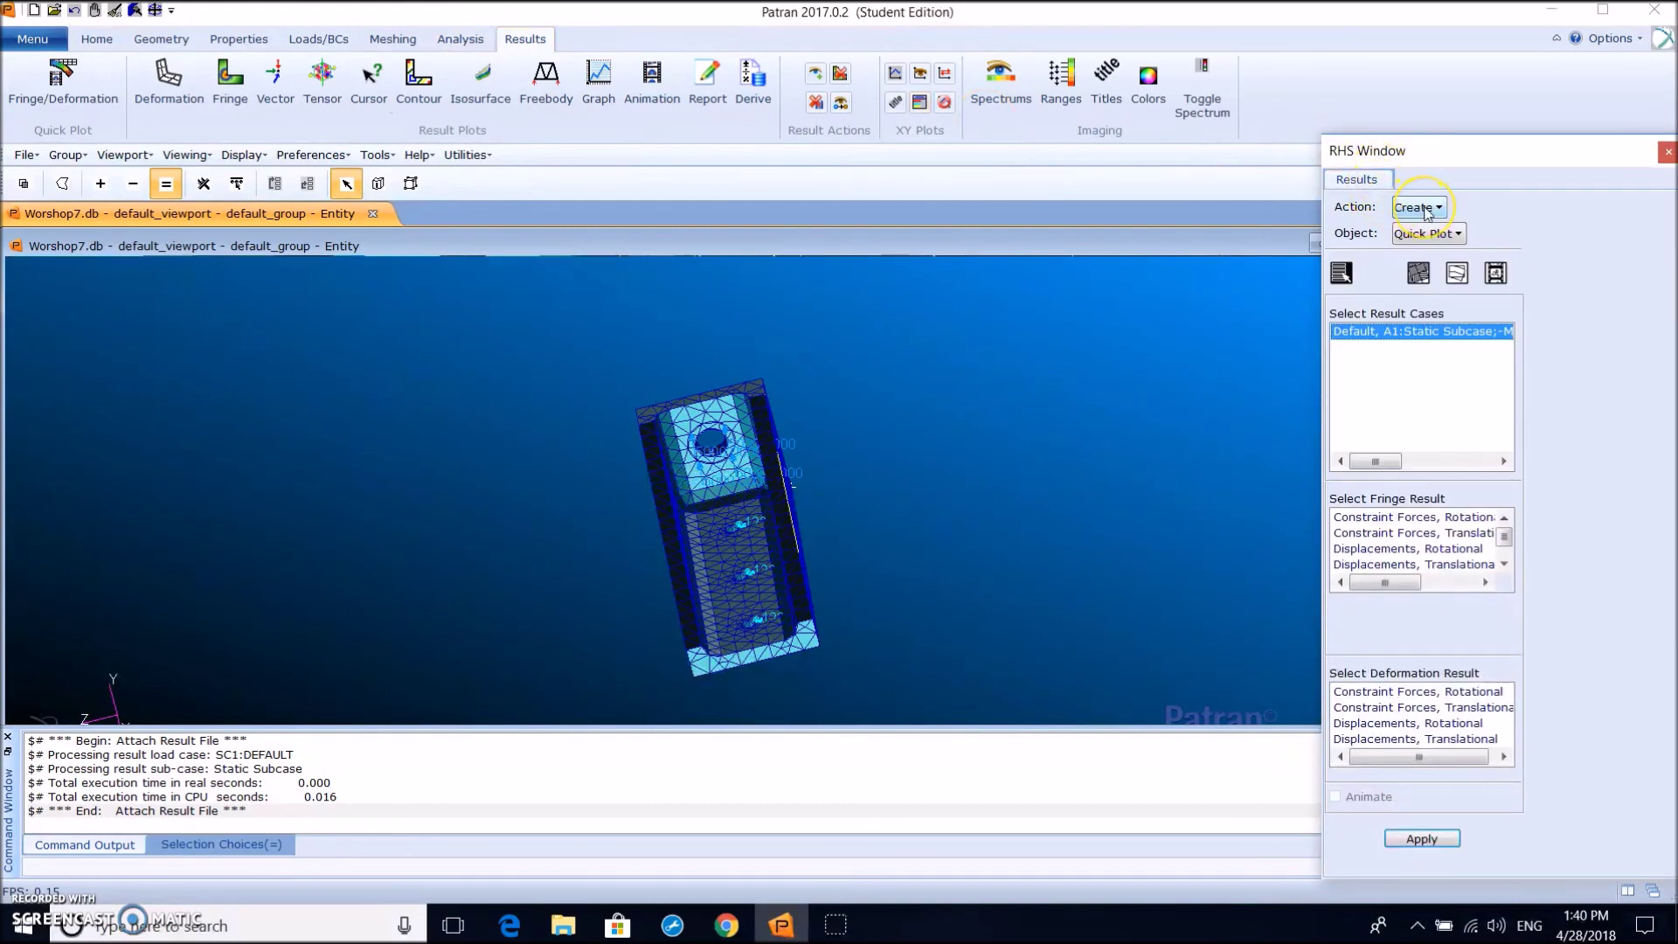
click(1448, 245)
click(1433, 262)
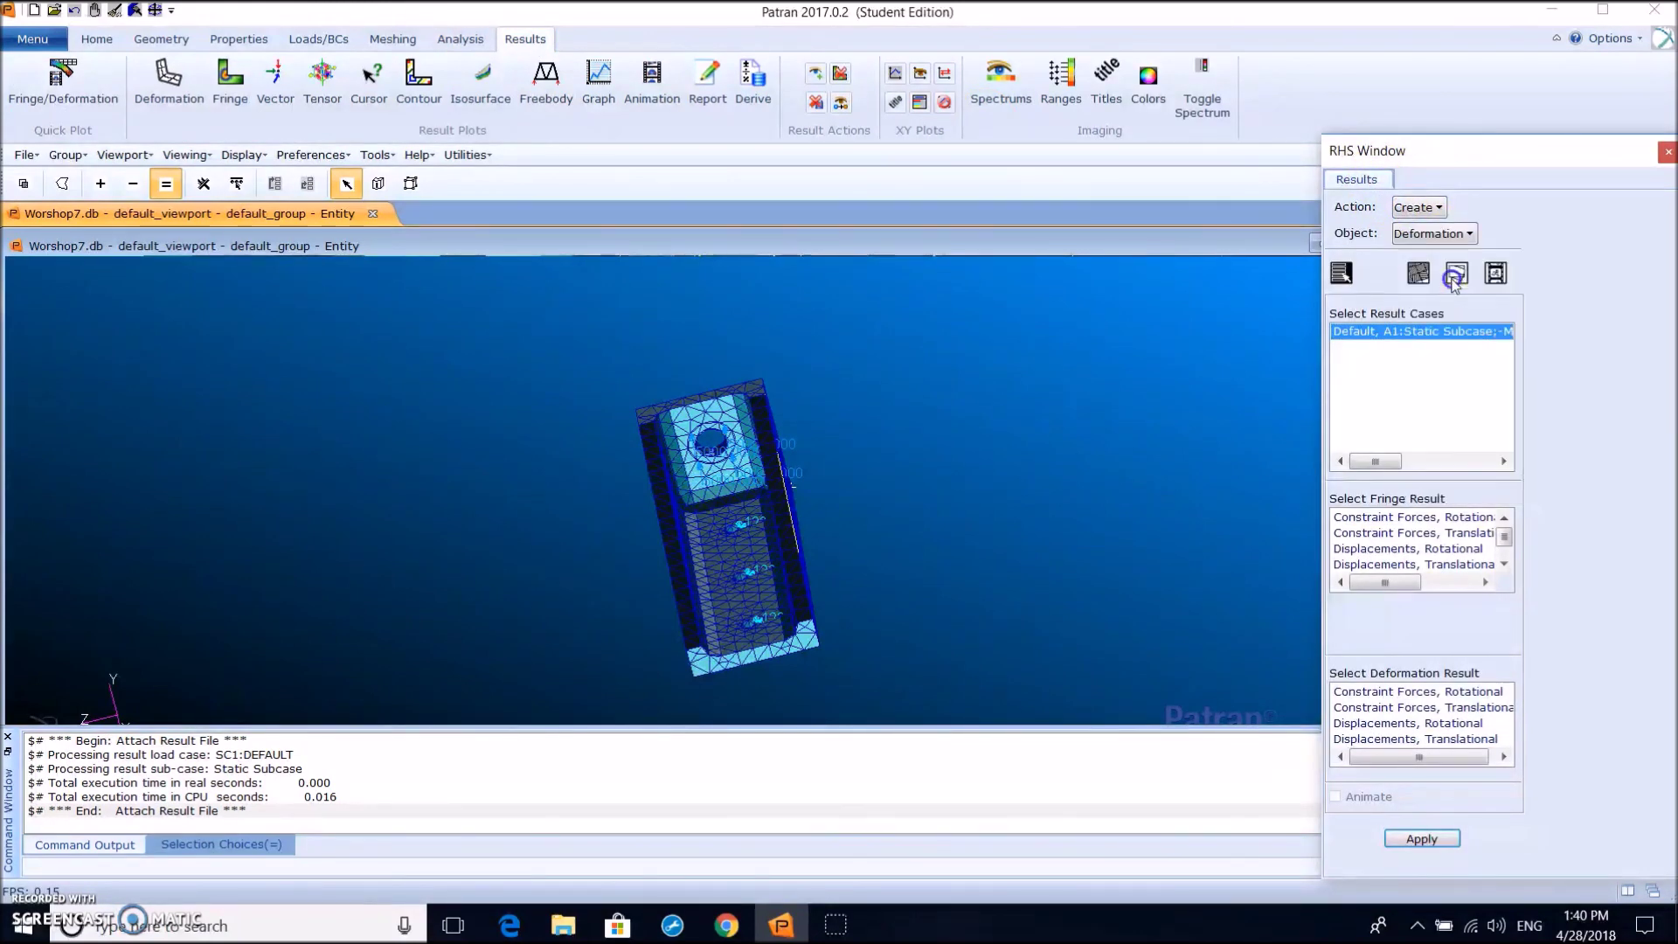
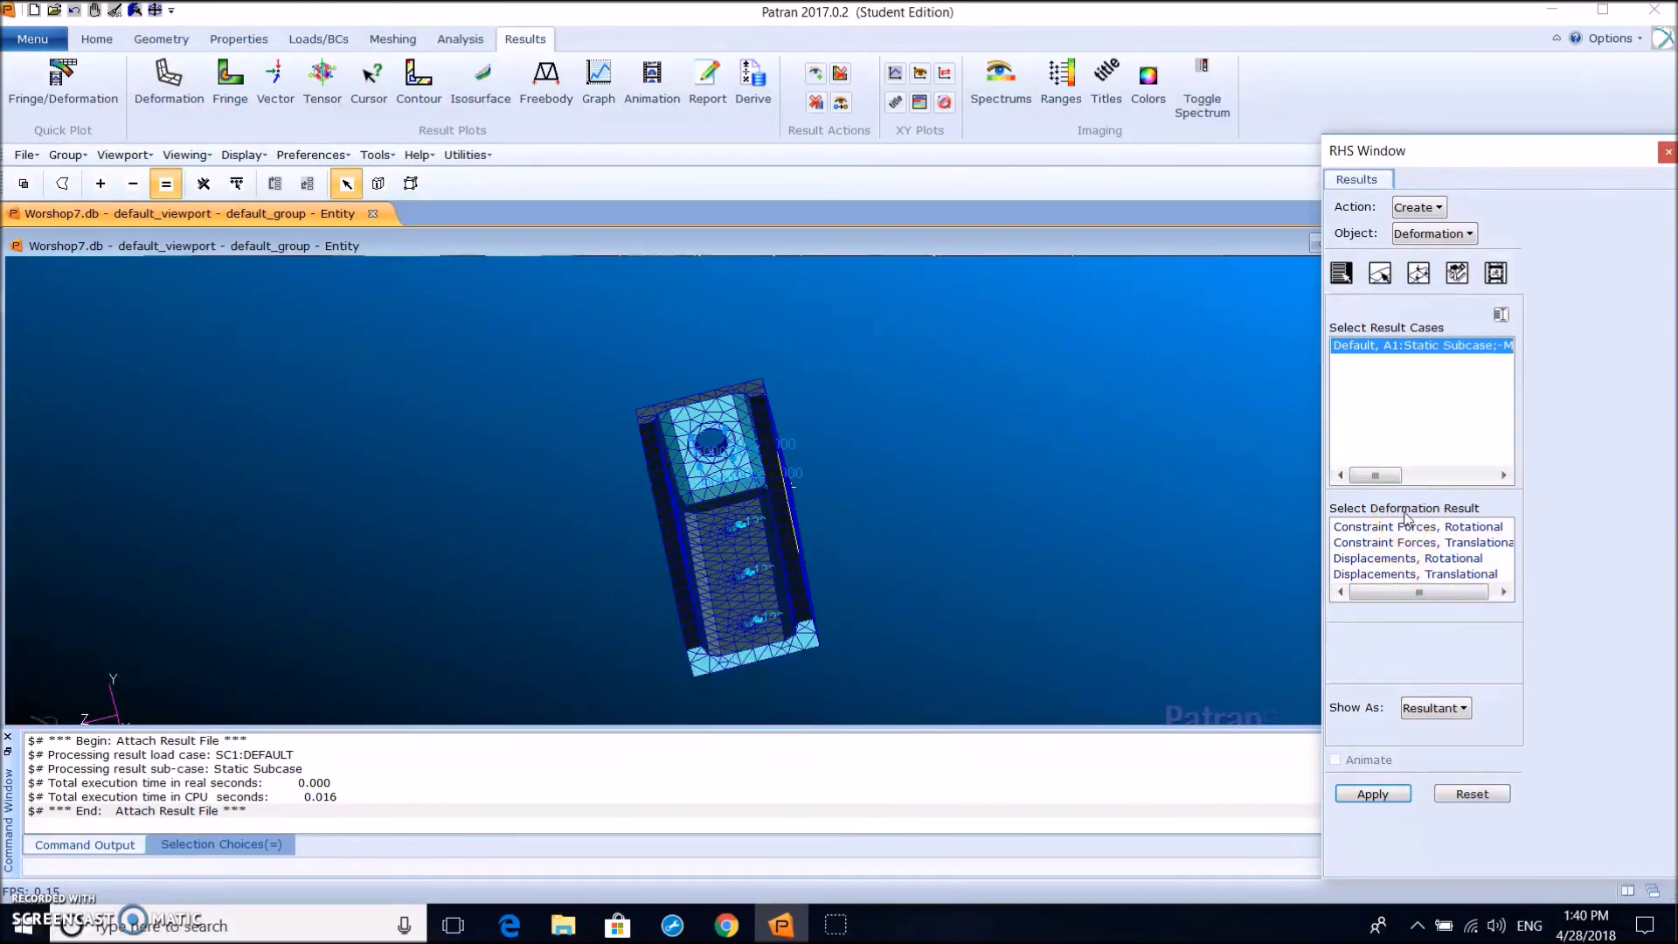
click(1481, 574)
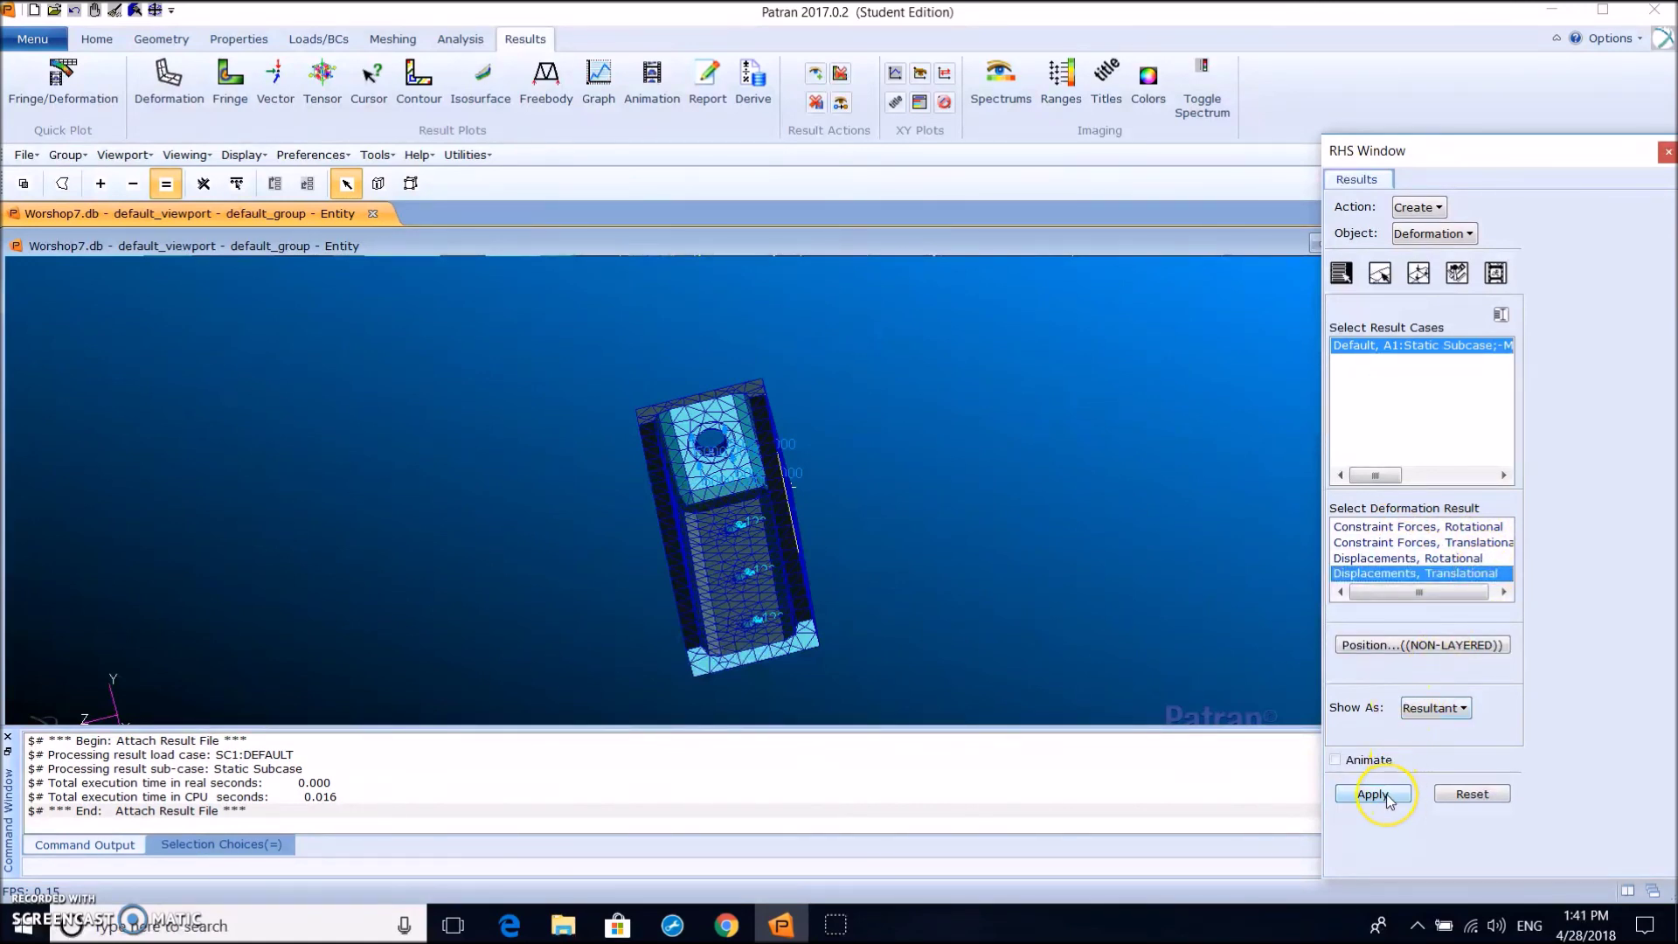
click(1388, 797)
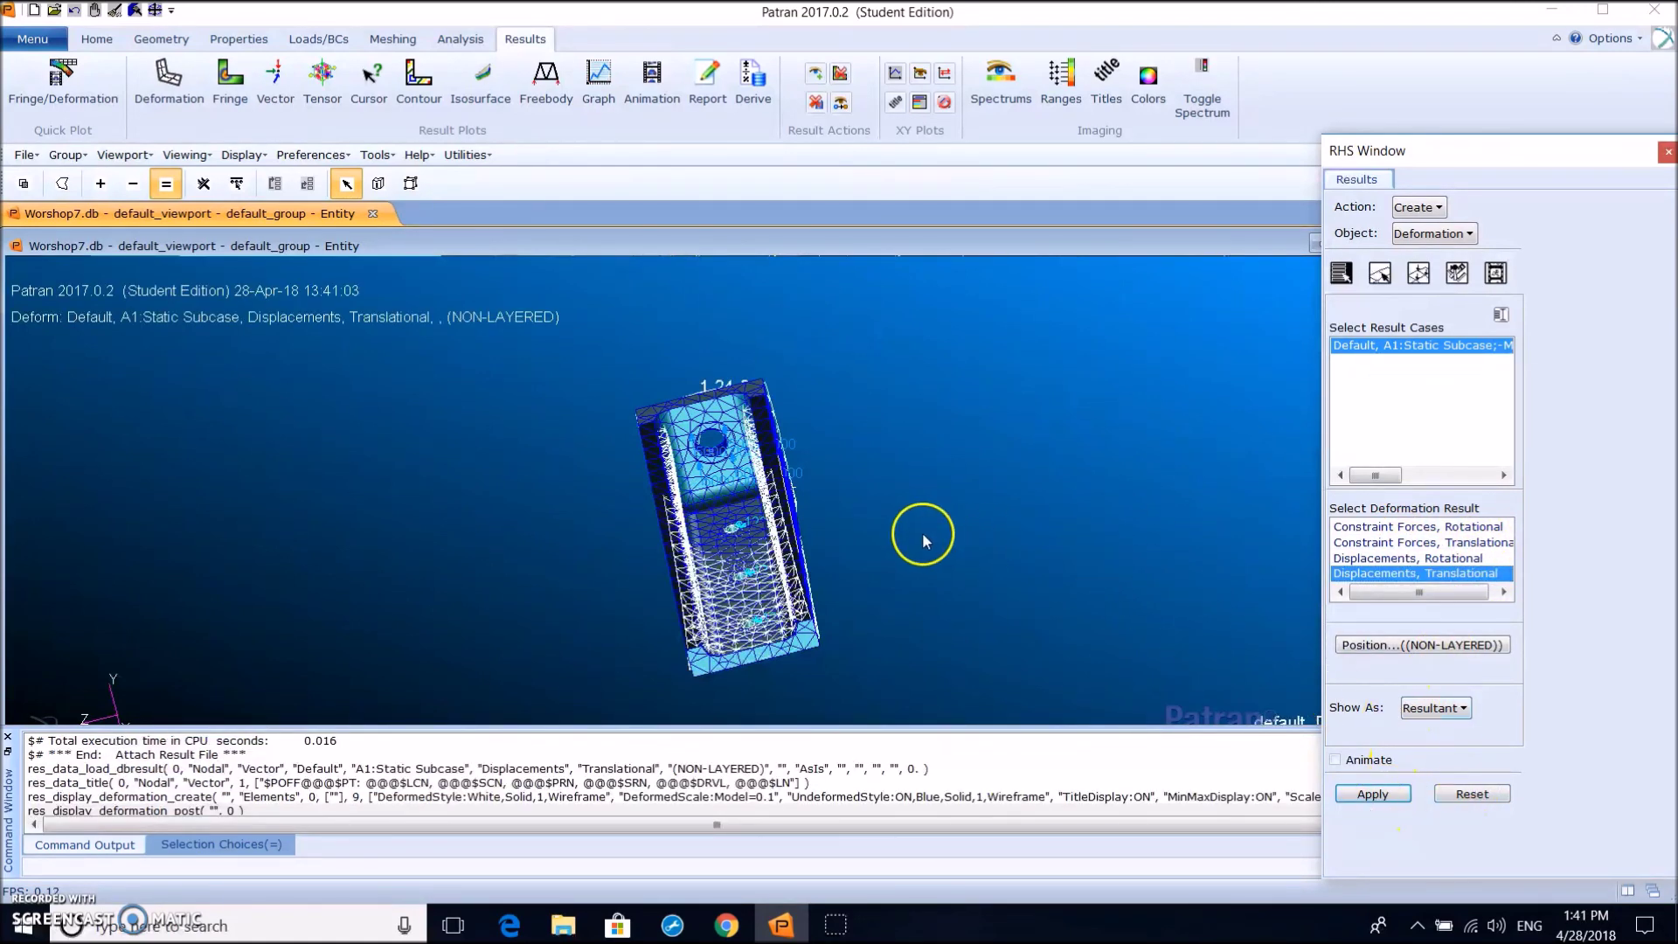
middle_drag(970, 552, 973, 539)
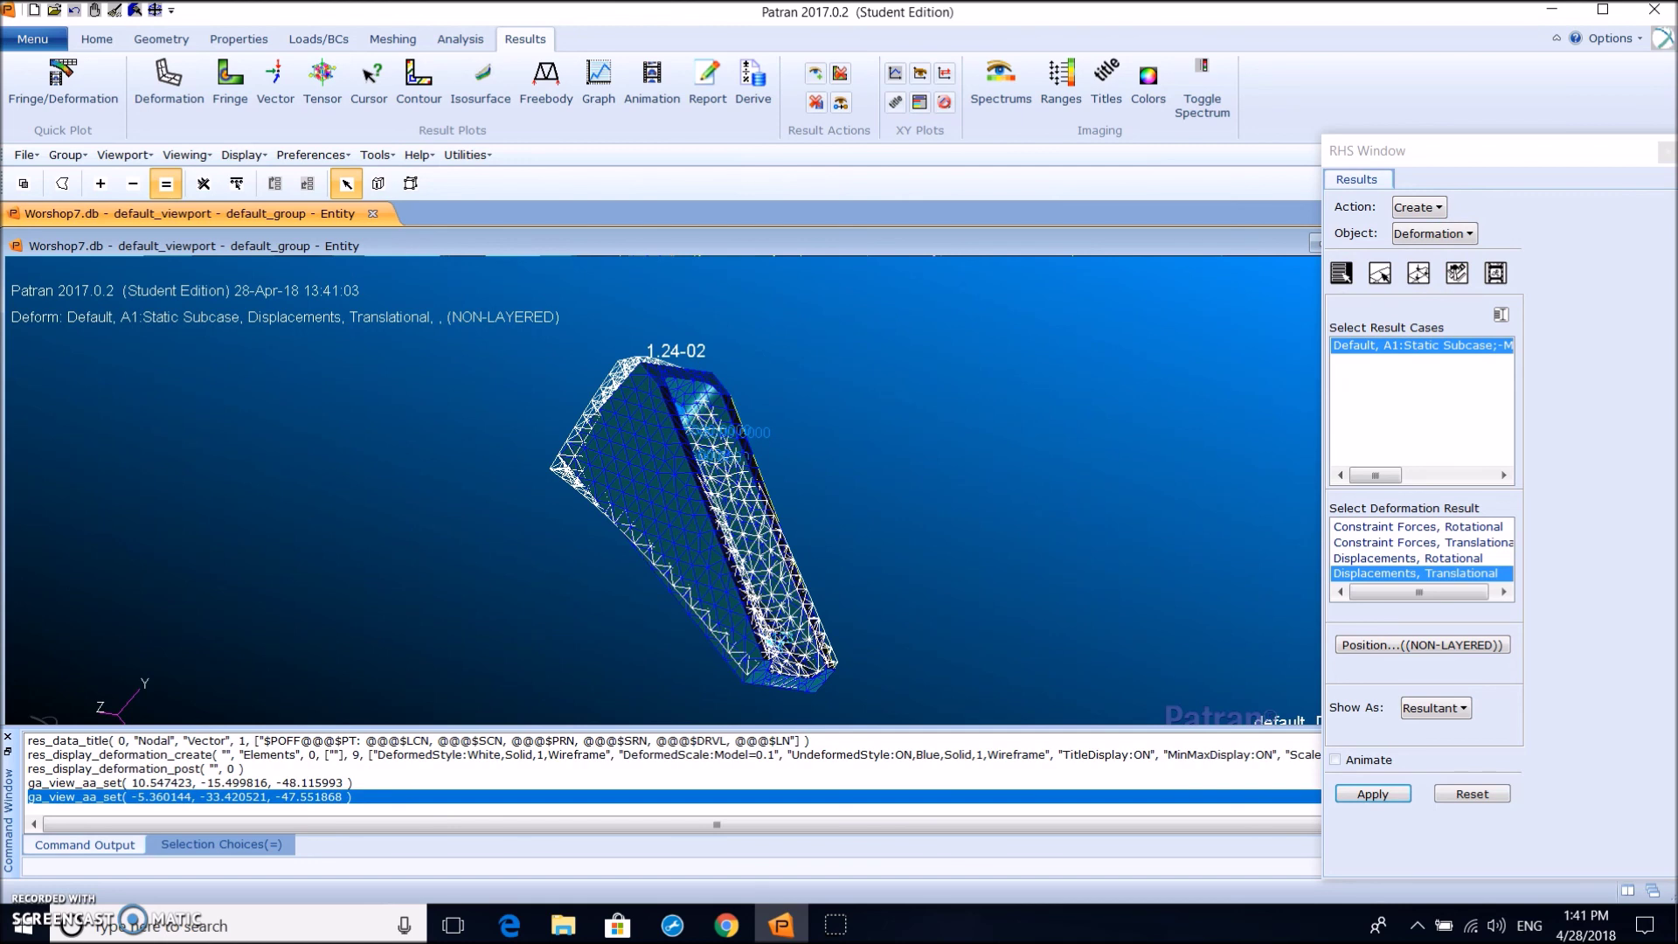
Erase all posted geometry from the viewport so that only the finite element mesh is displayed
click(243, 154)
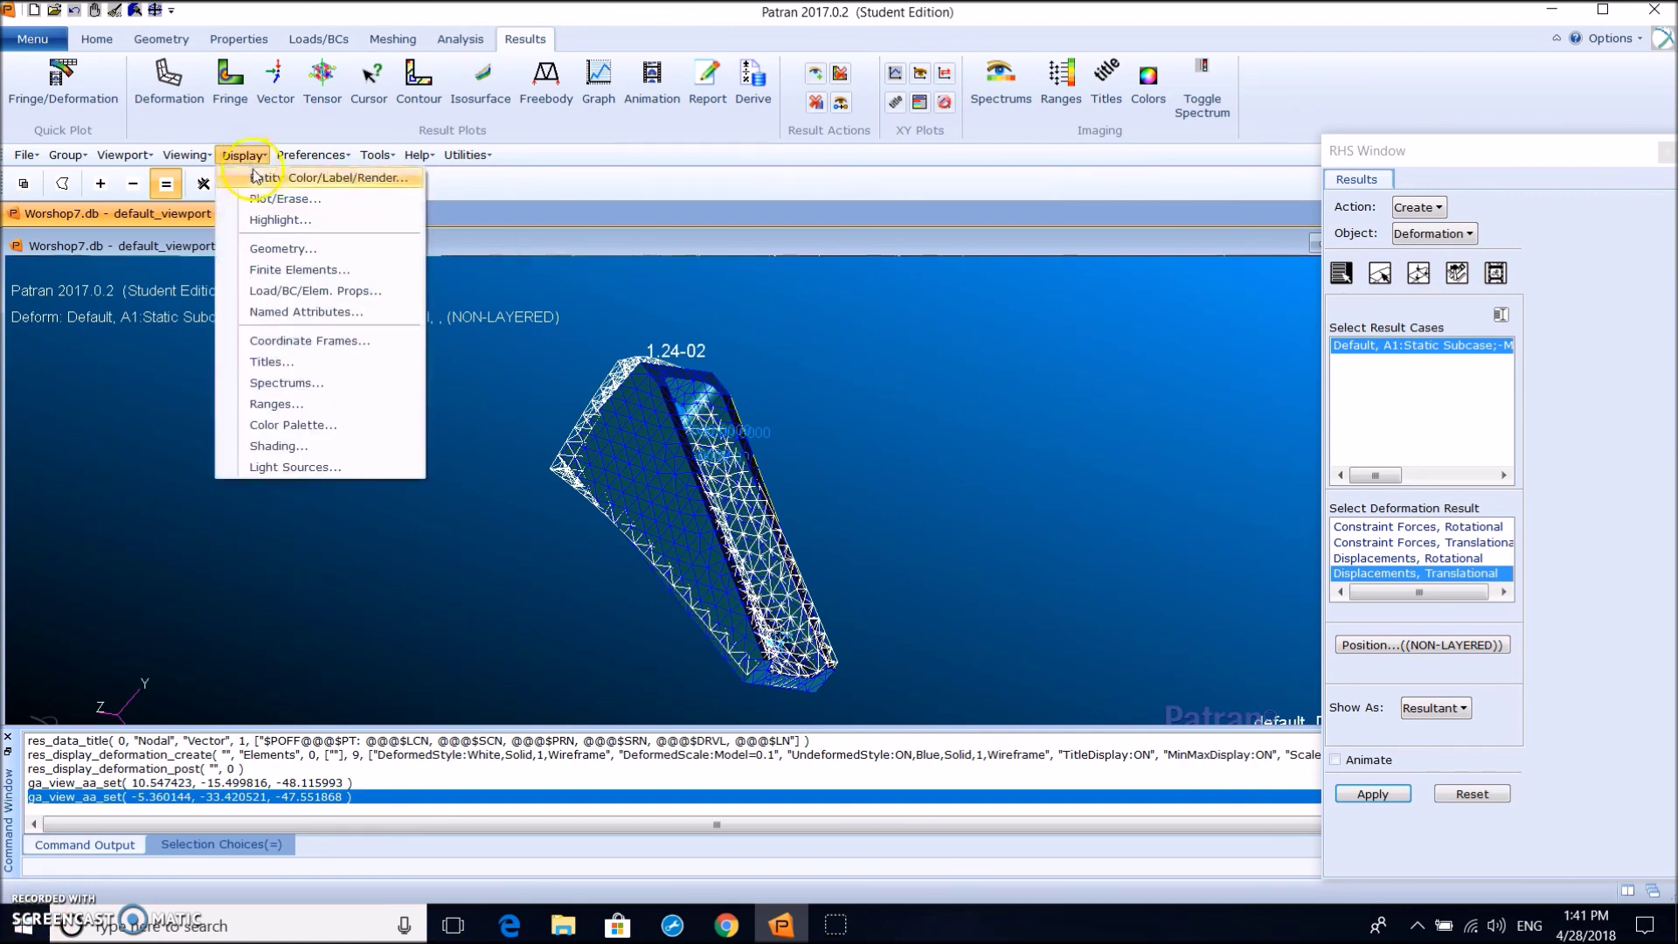
click(267, 200)
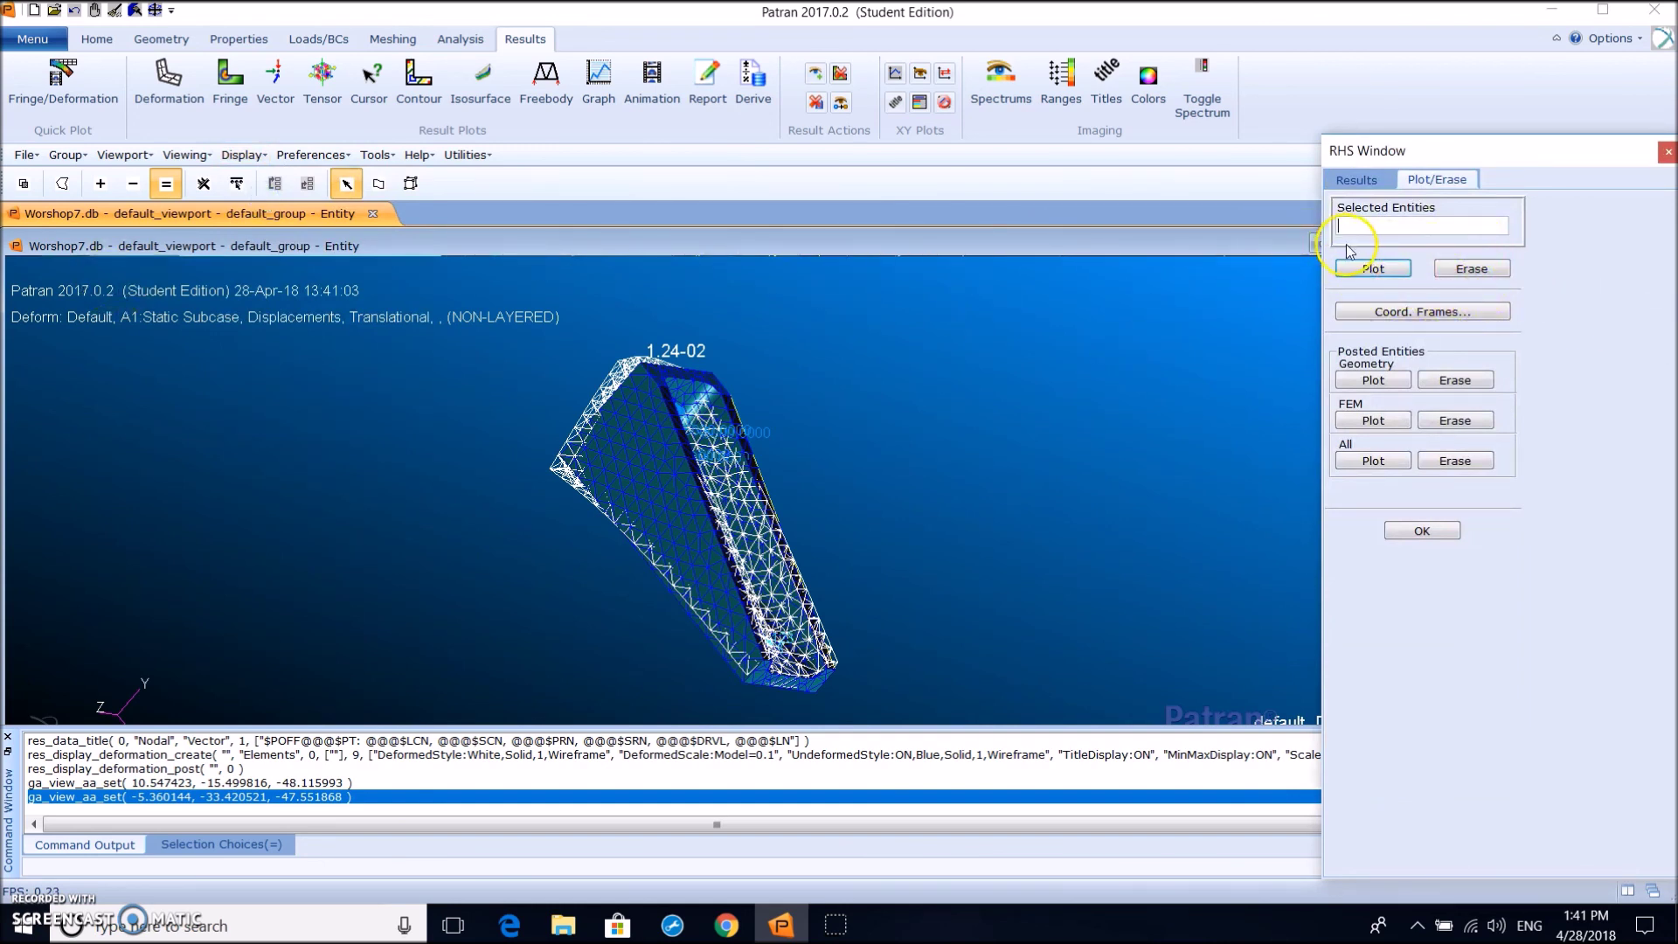
click(1453, 381)
click(1011, 401)
click(1442, 372)
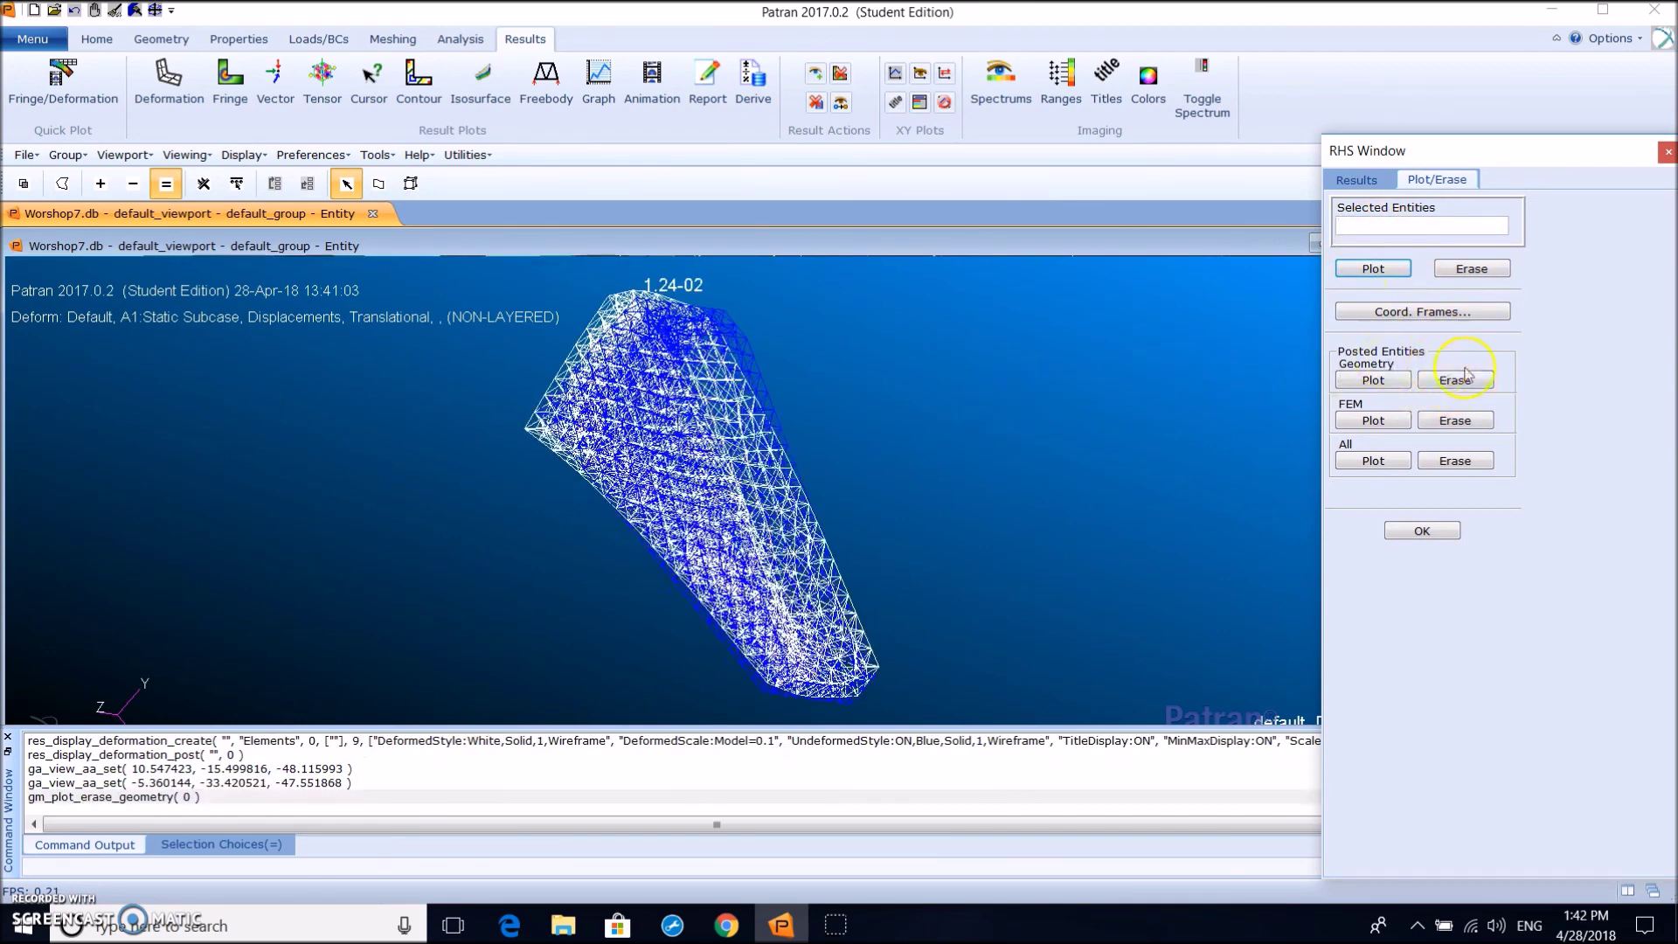
click(1451, 533)
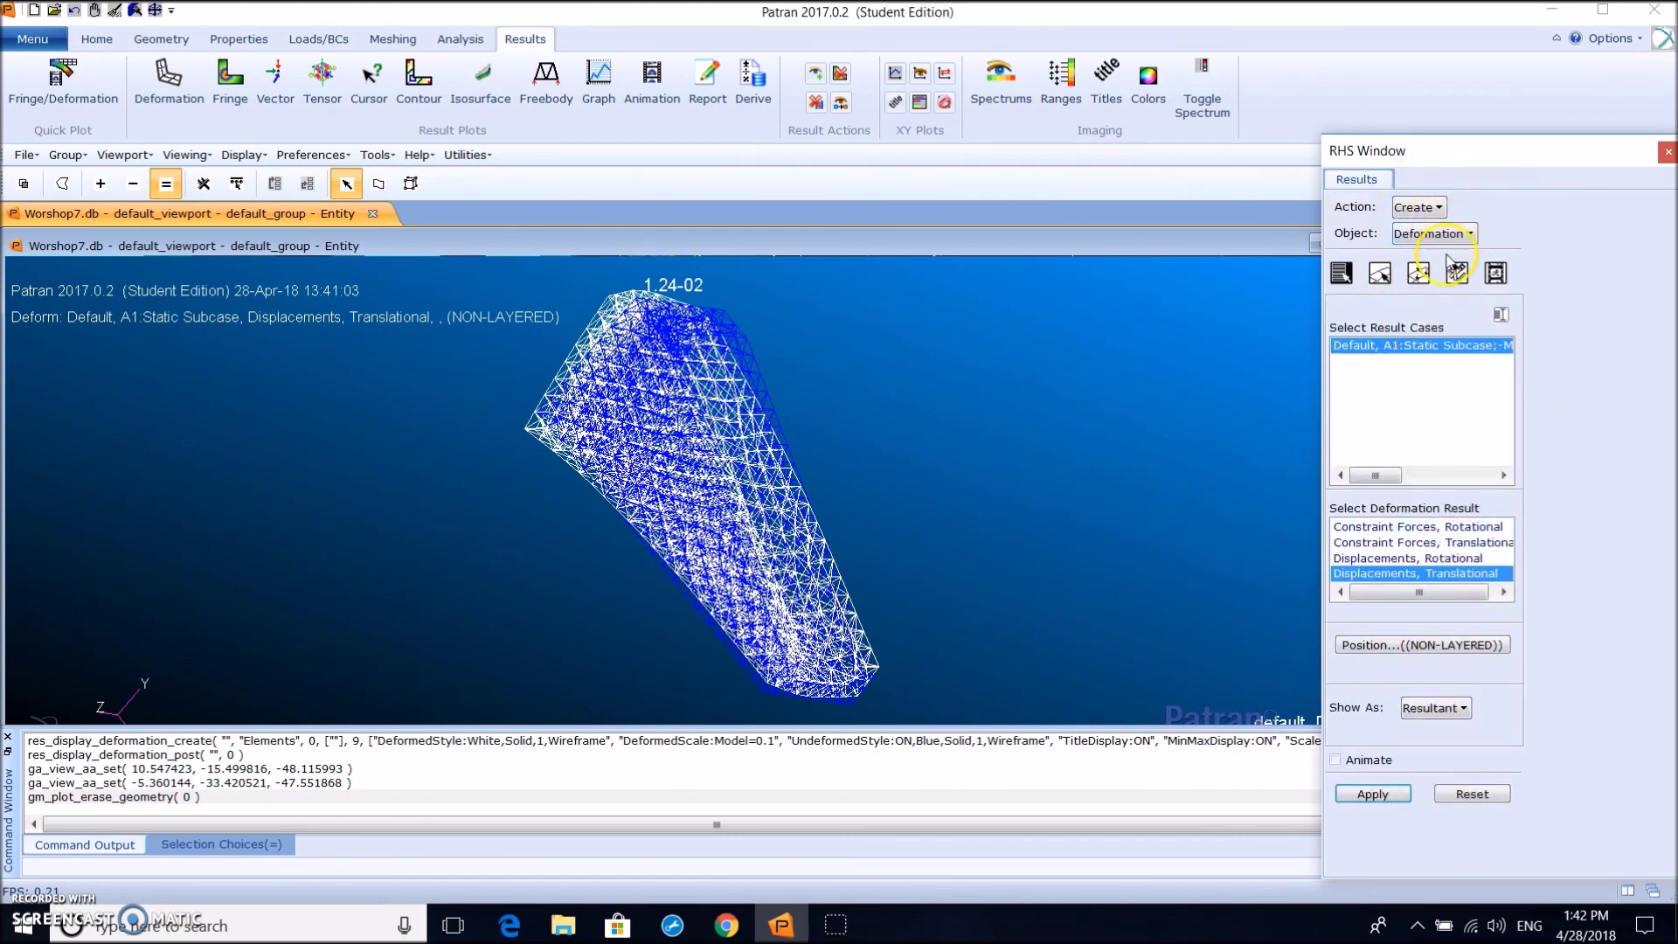
Replot the deformation with the shaded render style and the undeformed shape hidden, and inspect the deformed part
click(1419, 275)
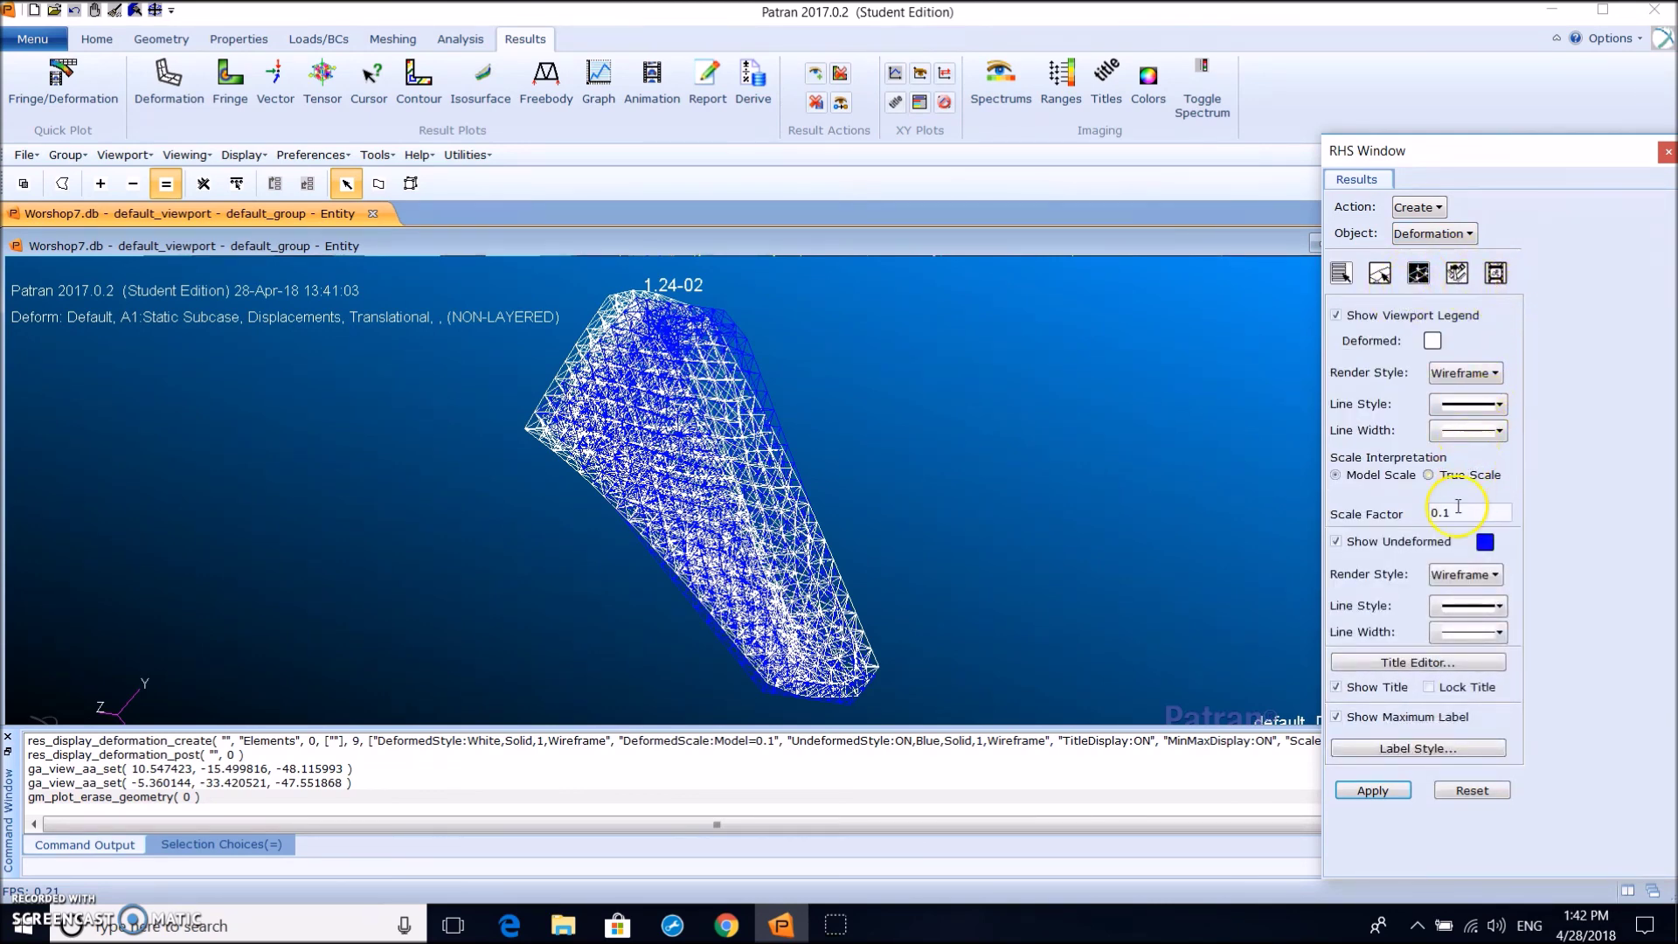
click(1337, 542)
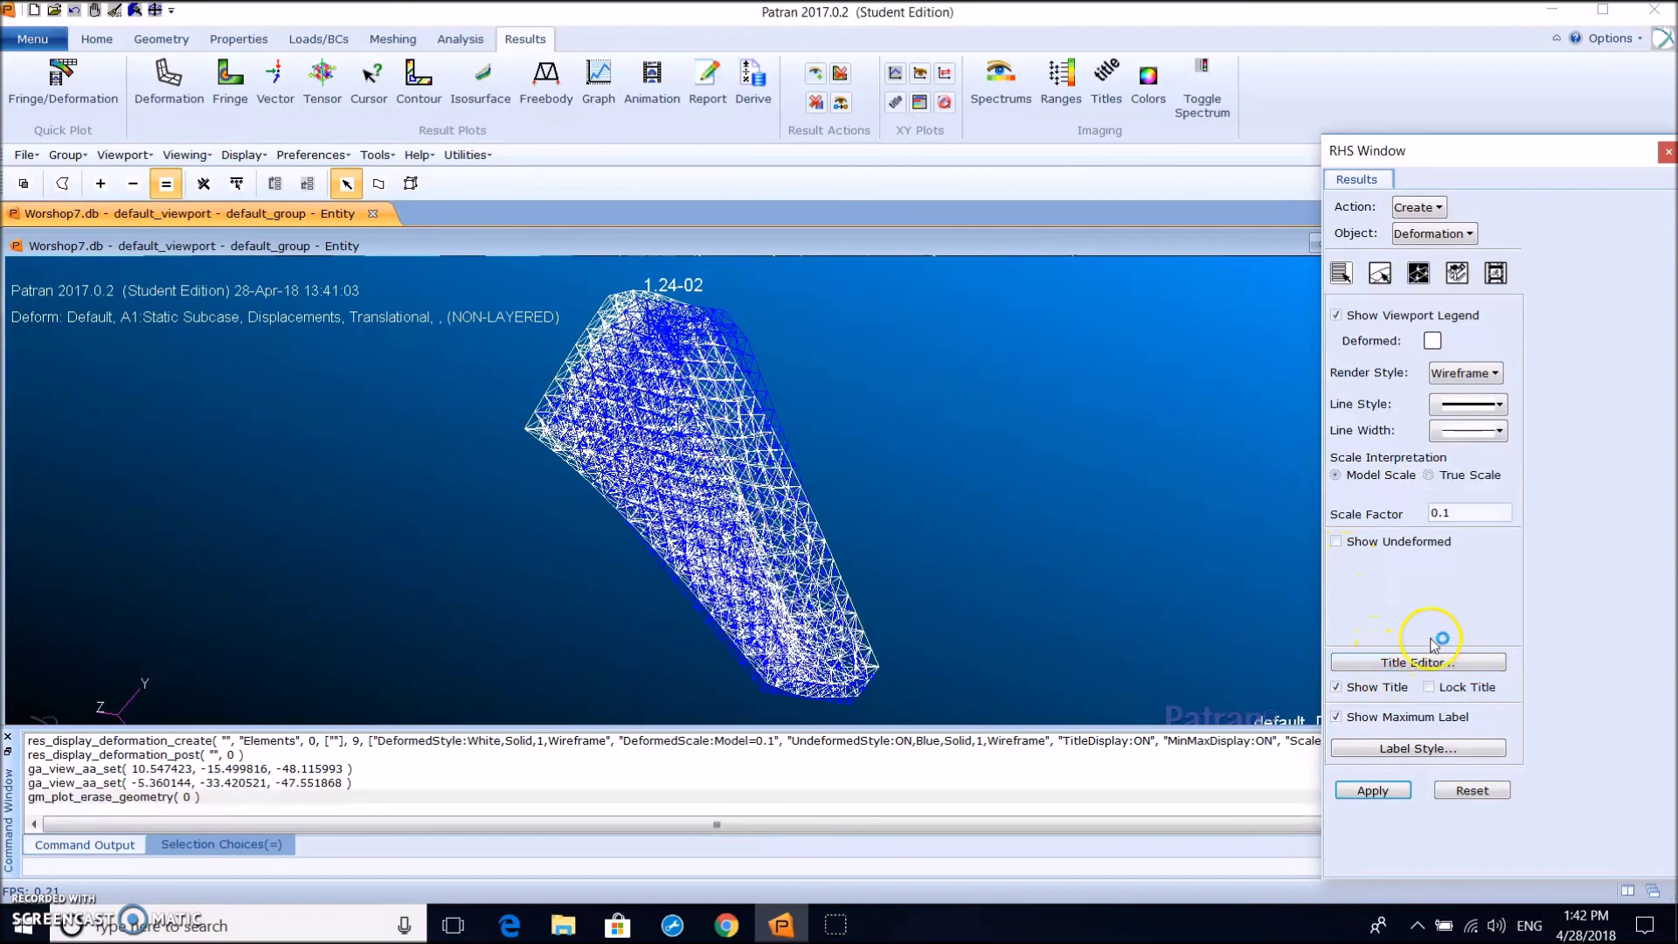
click(1466, 371)
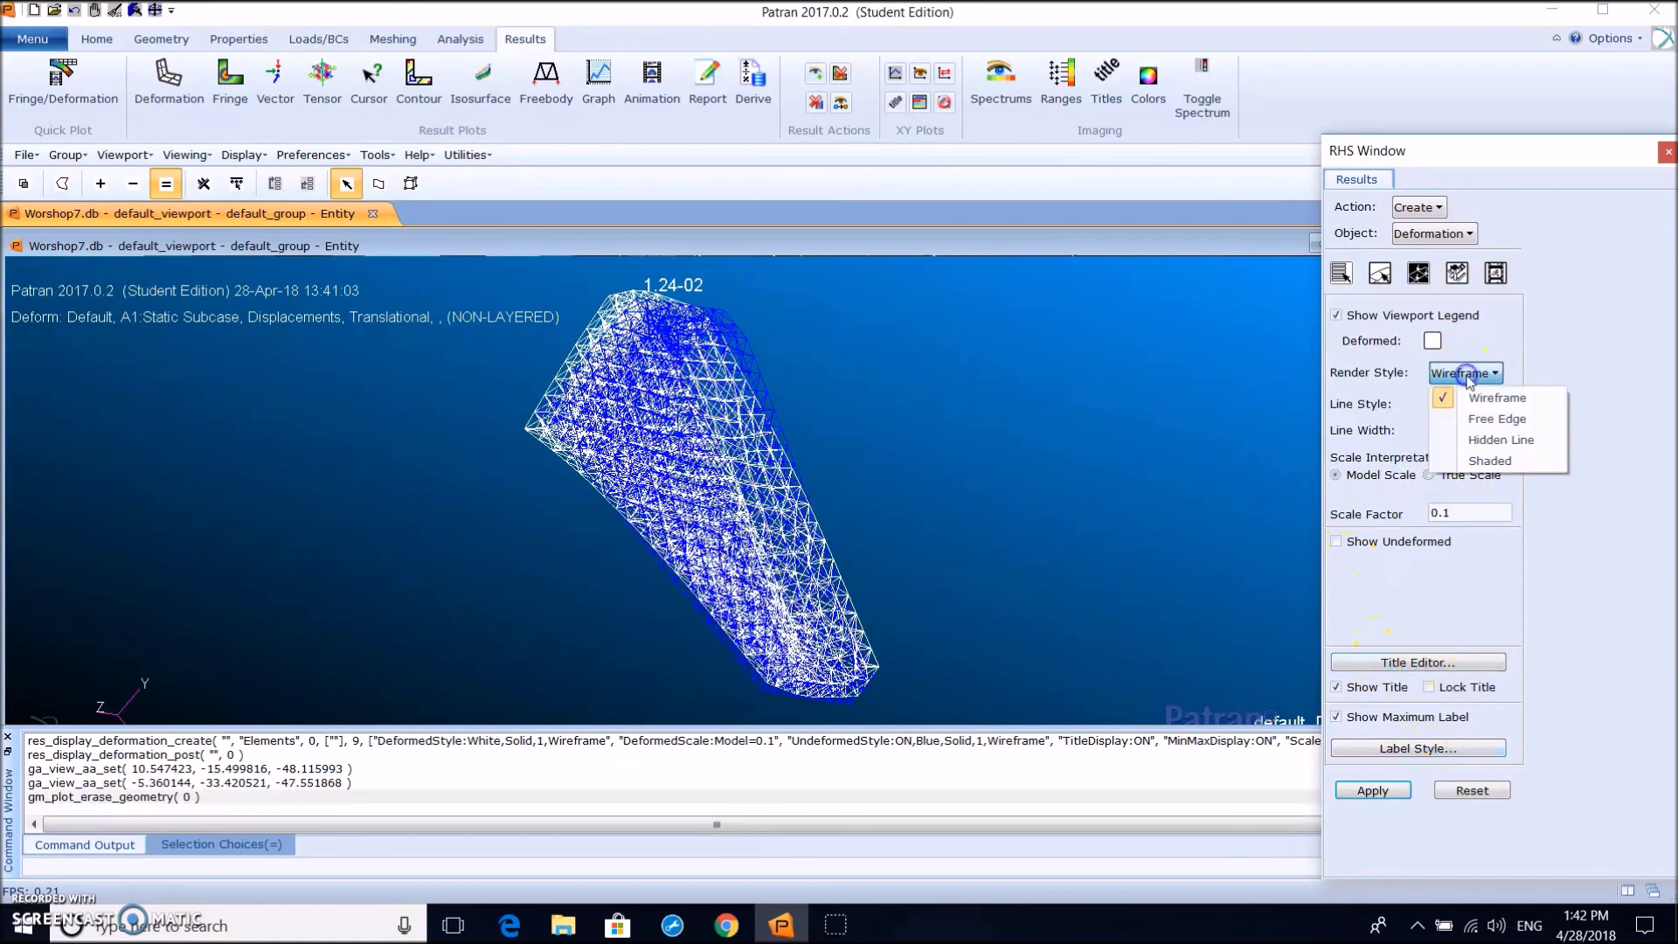
click(1476, 461)
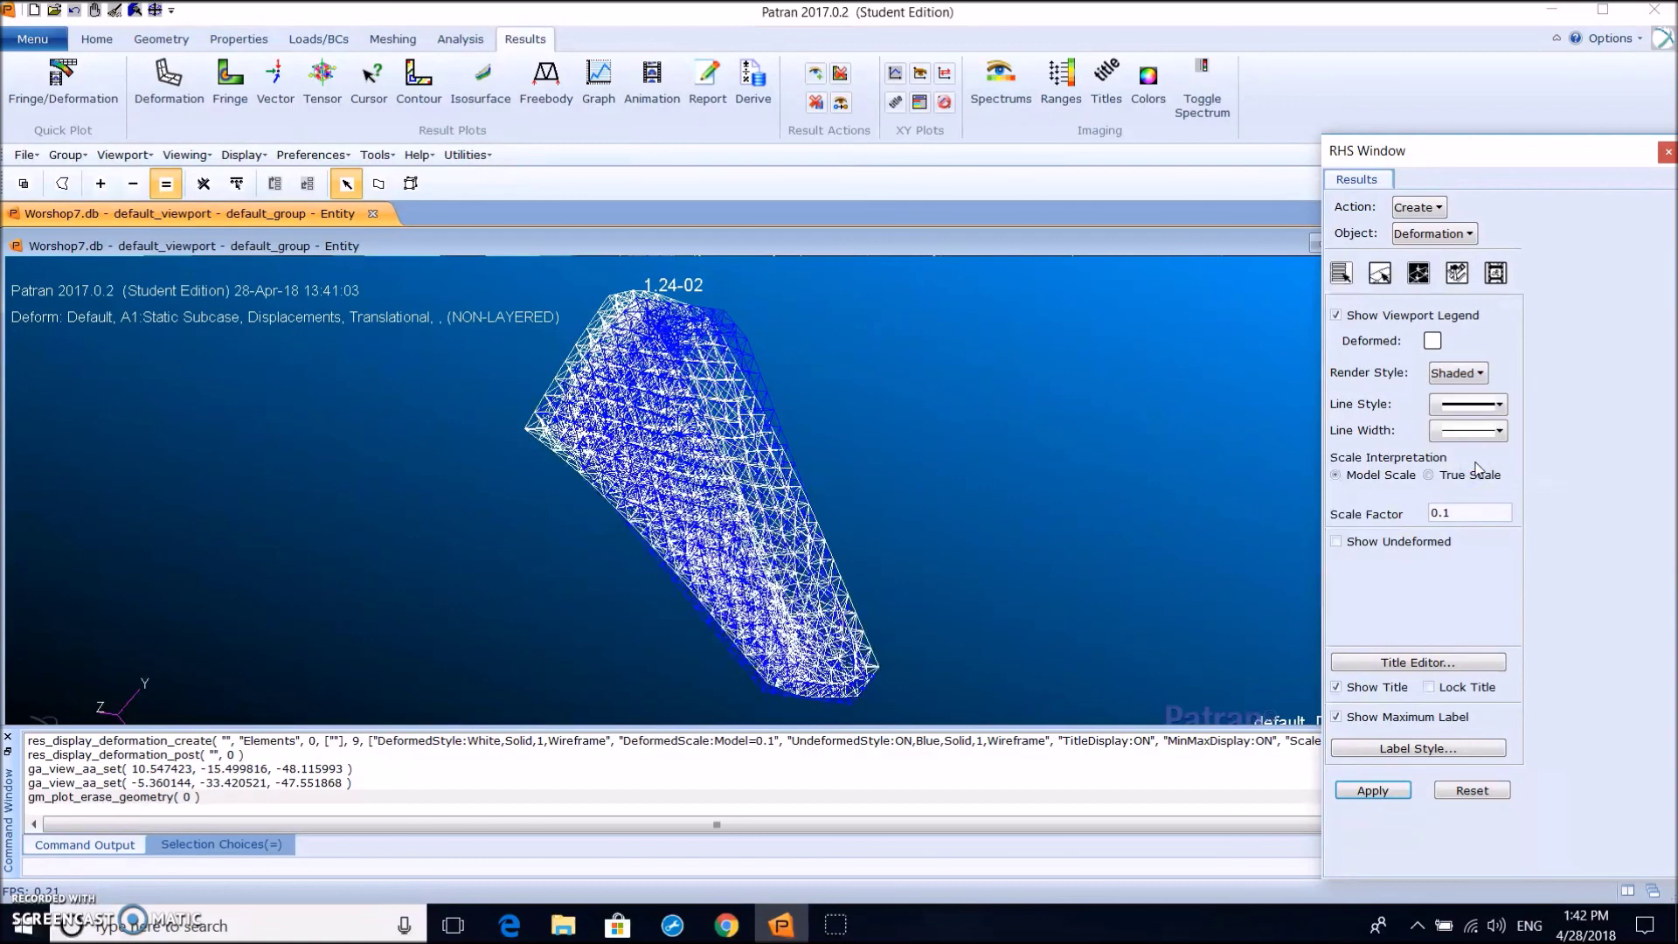
click(1381, 789)
middle_drag(827, 459, 713, 485)
middle_drag(690, 539, 952, 360)
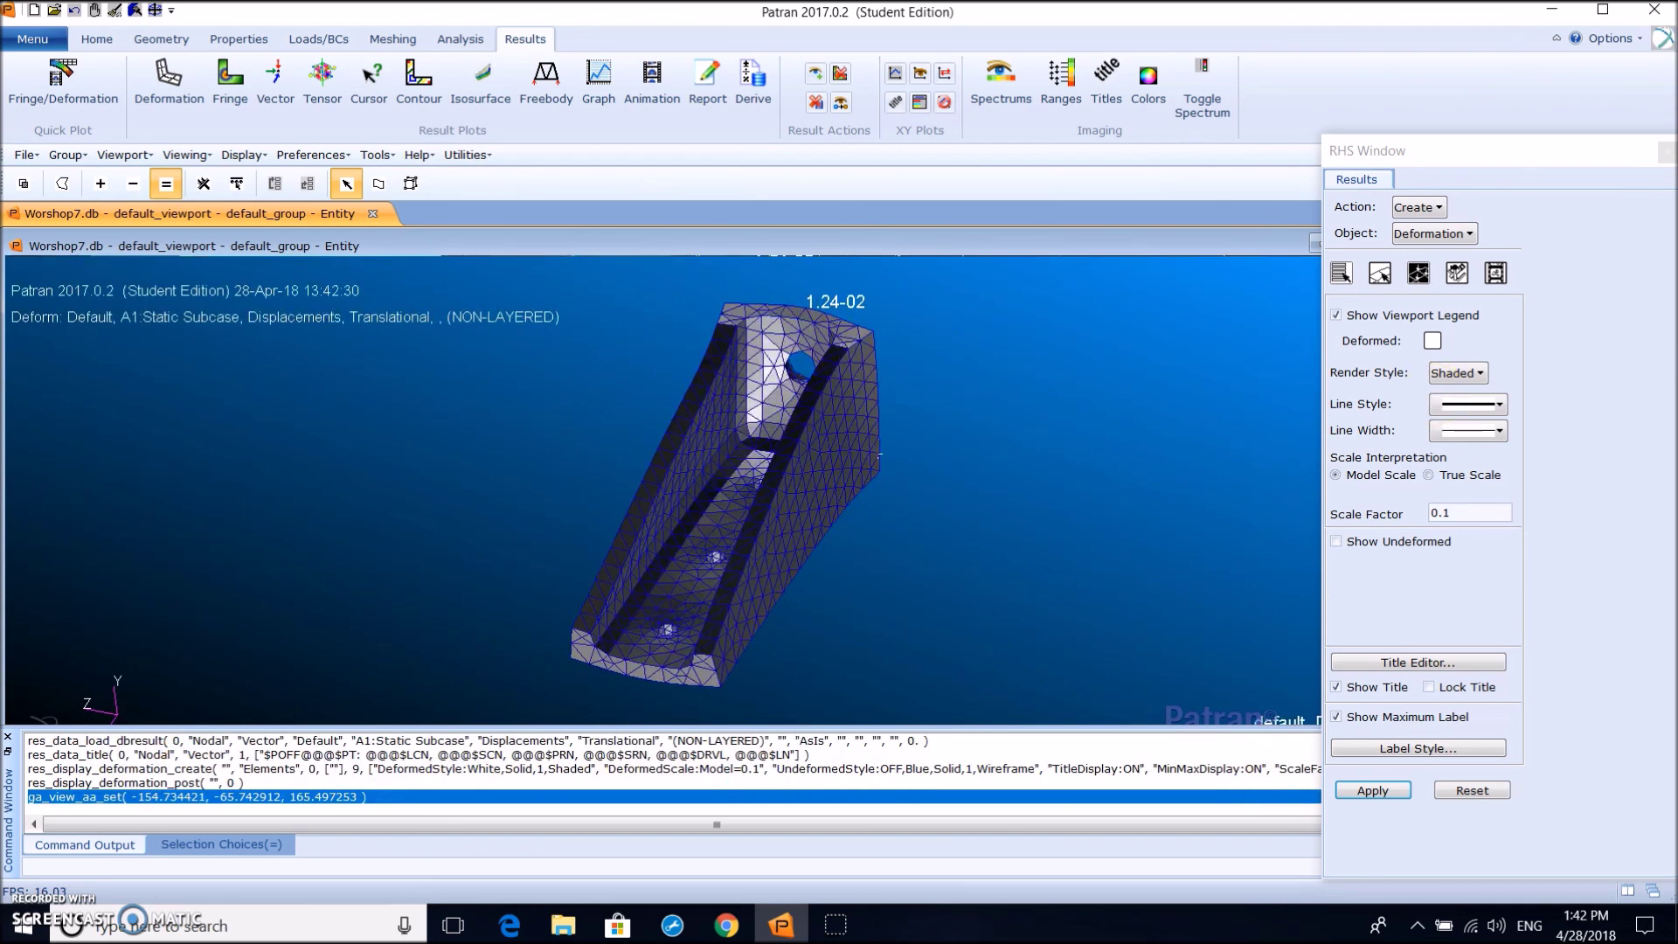
Create a fringe plot of the translational displacement magnitude with element edges displayed, and inspect it from several angles
click(1417, 234)
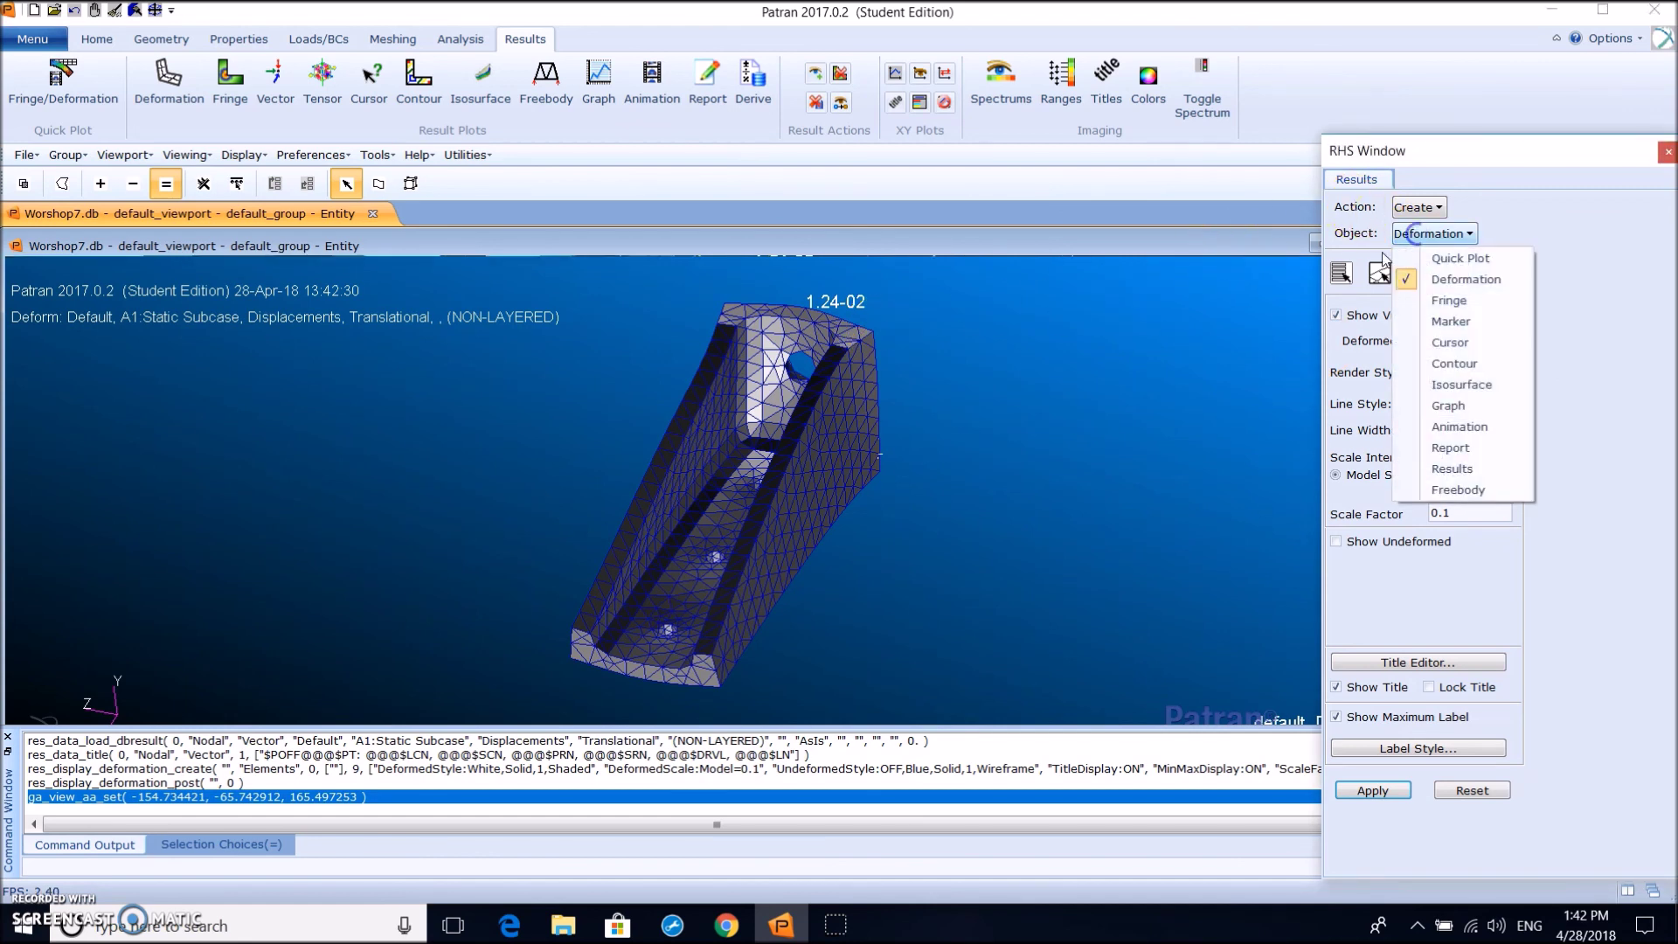
click(1469, 300)
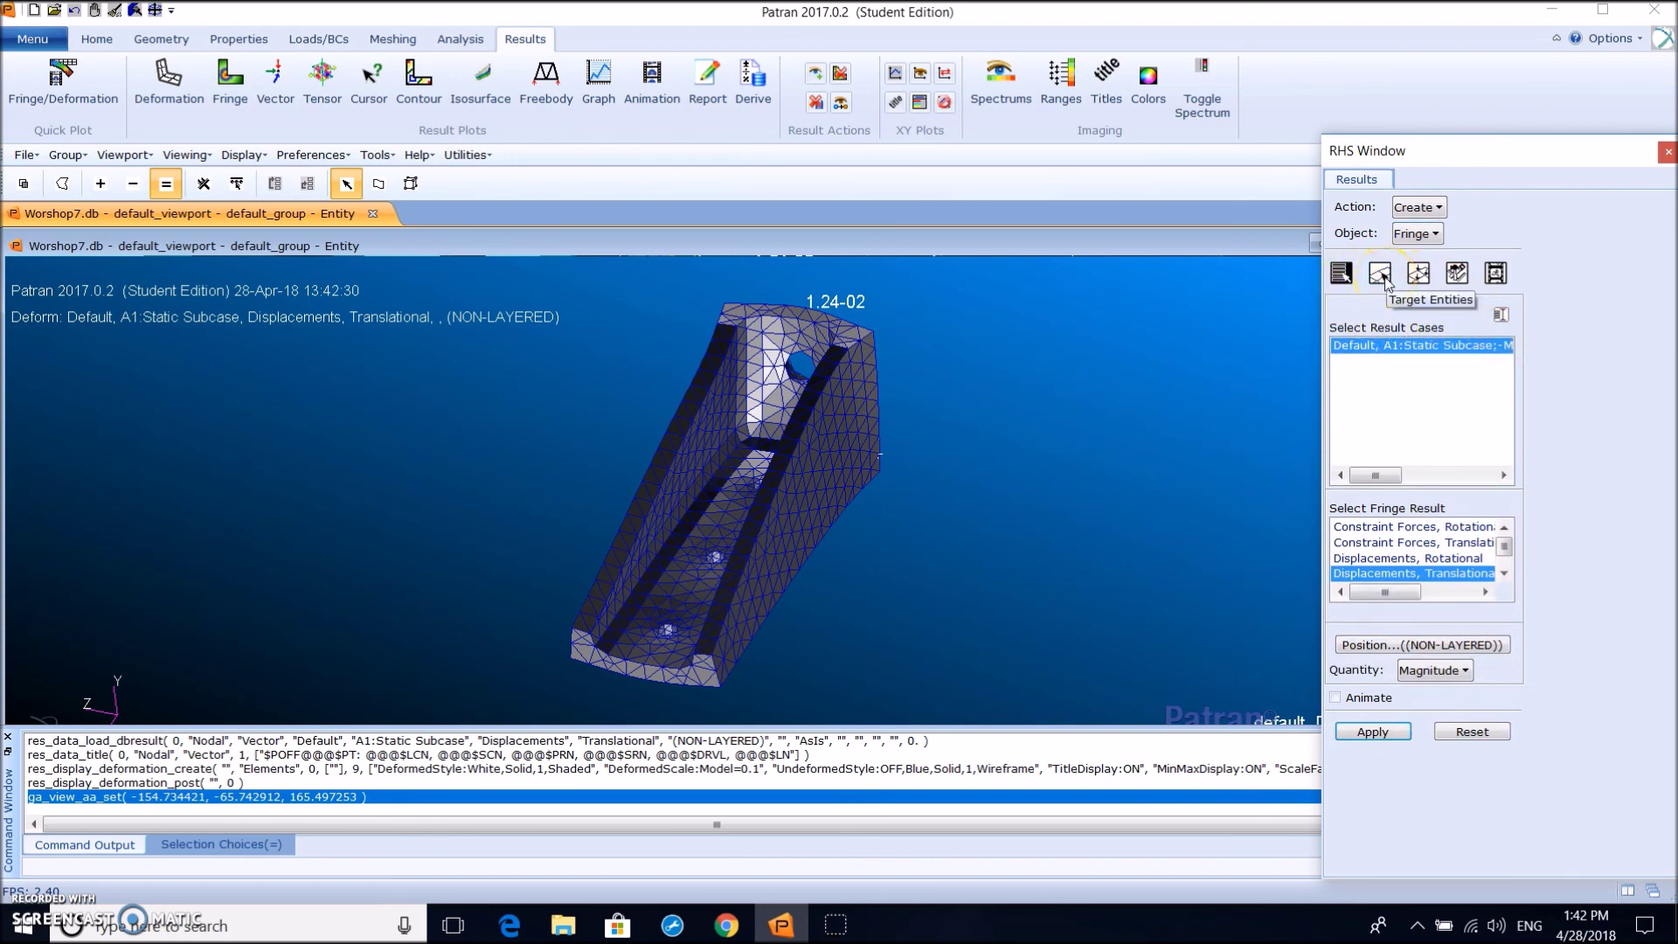
click(1420, 276)
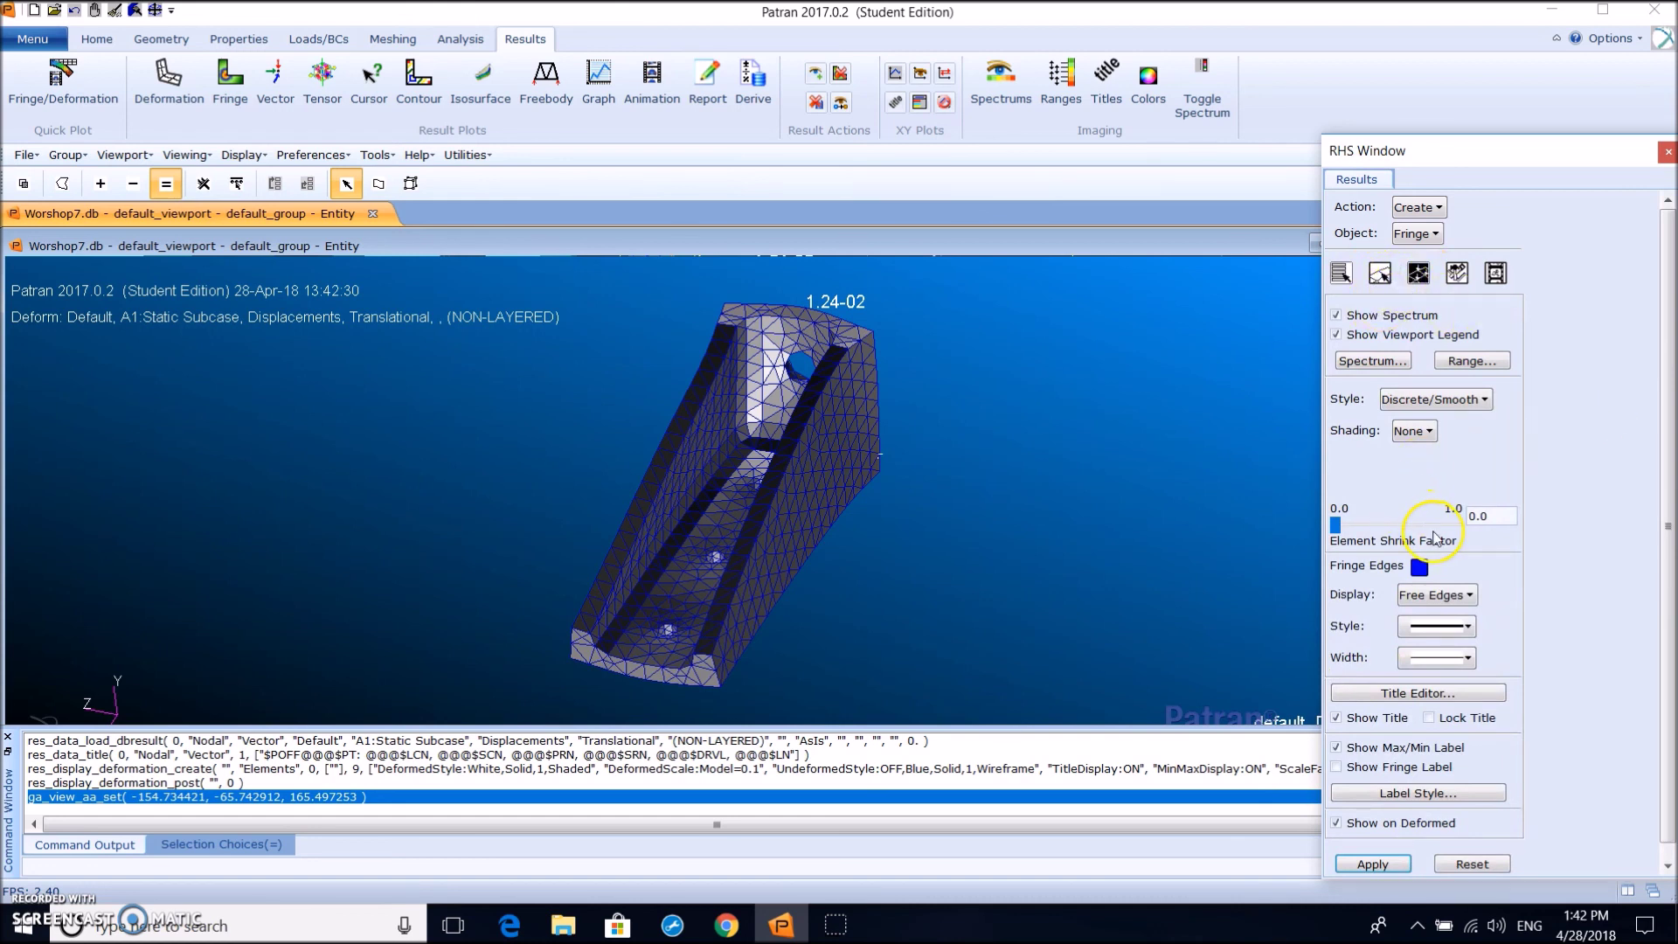
click(1444, 587)
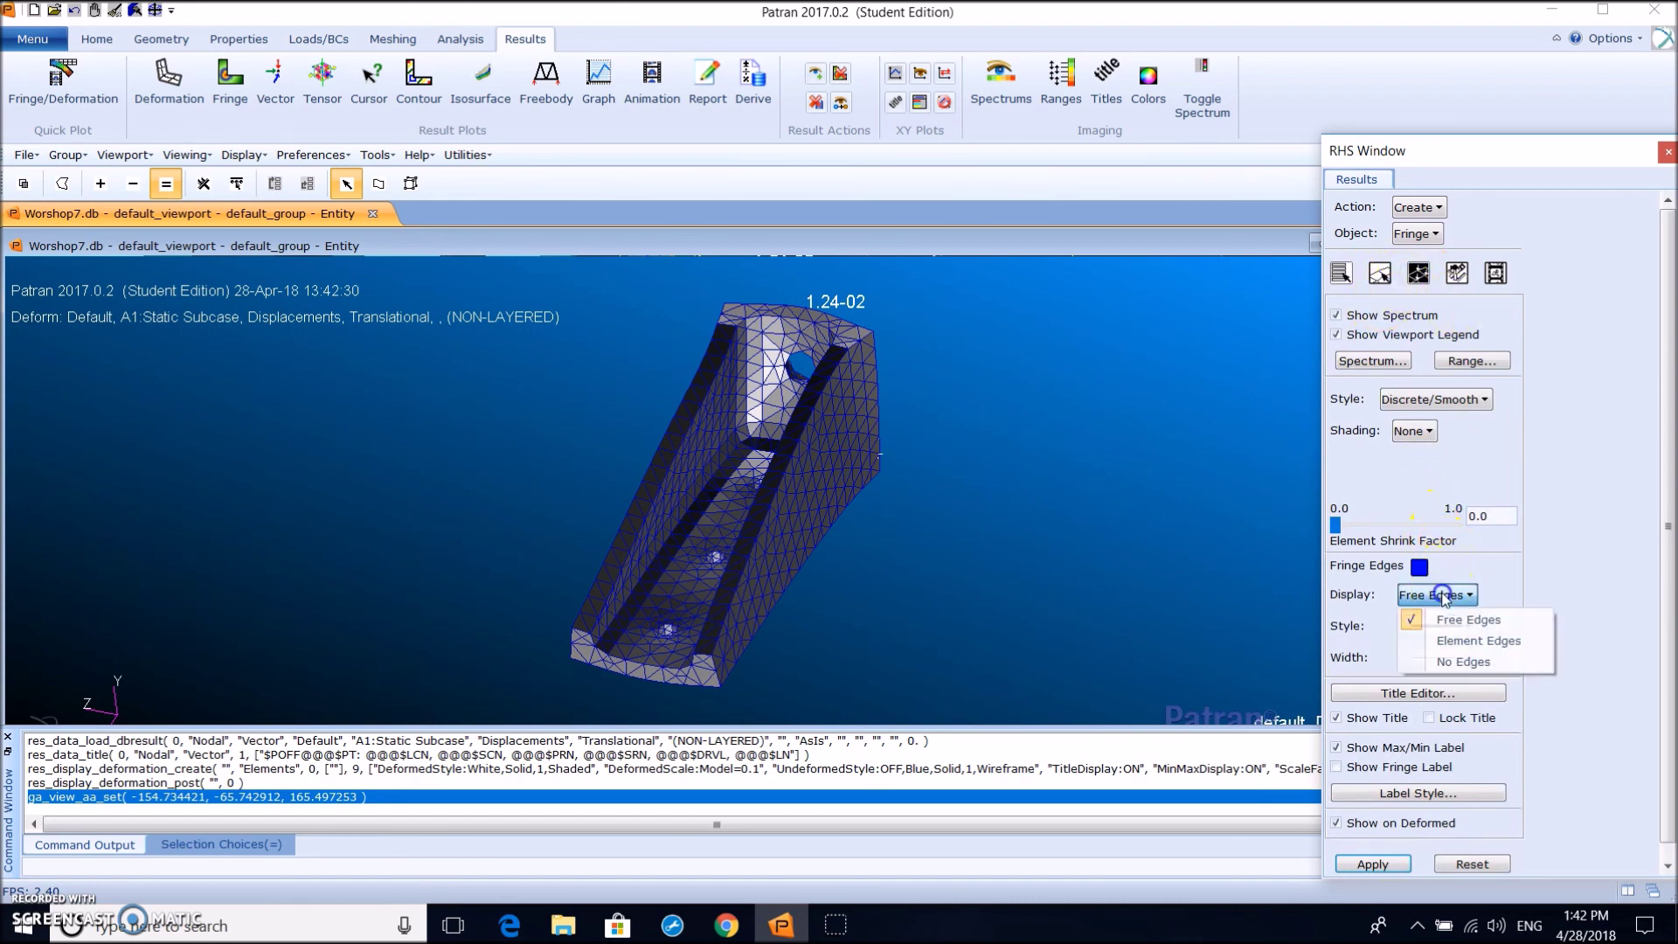
click(1461, 642)
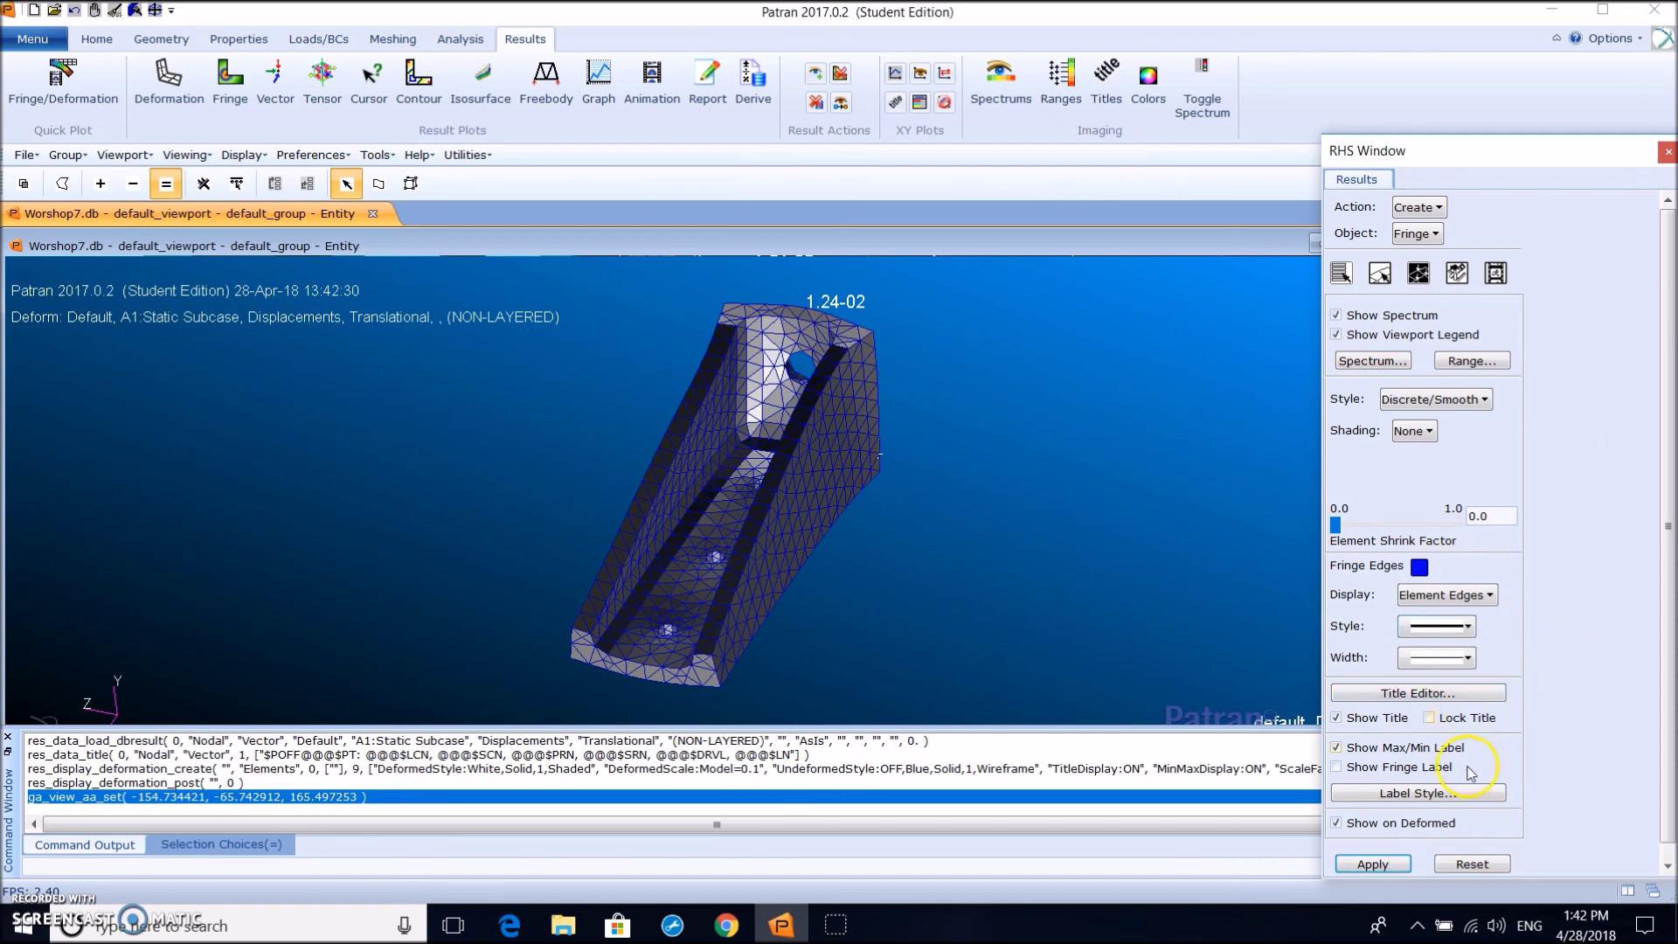
click(1386, 868)
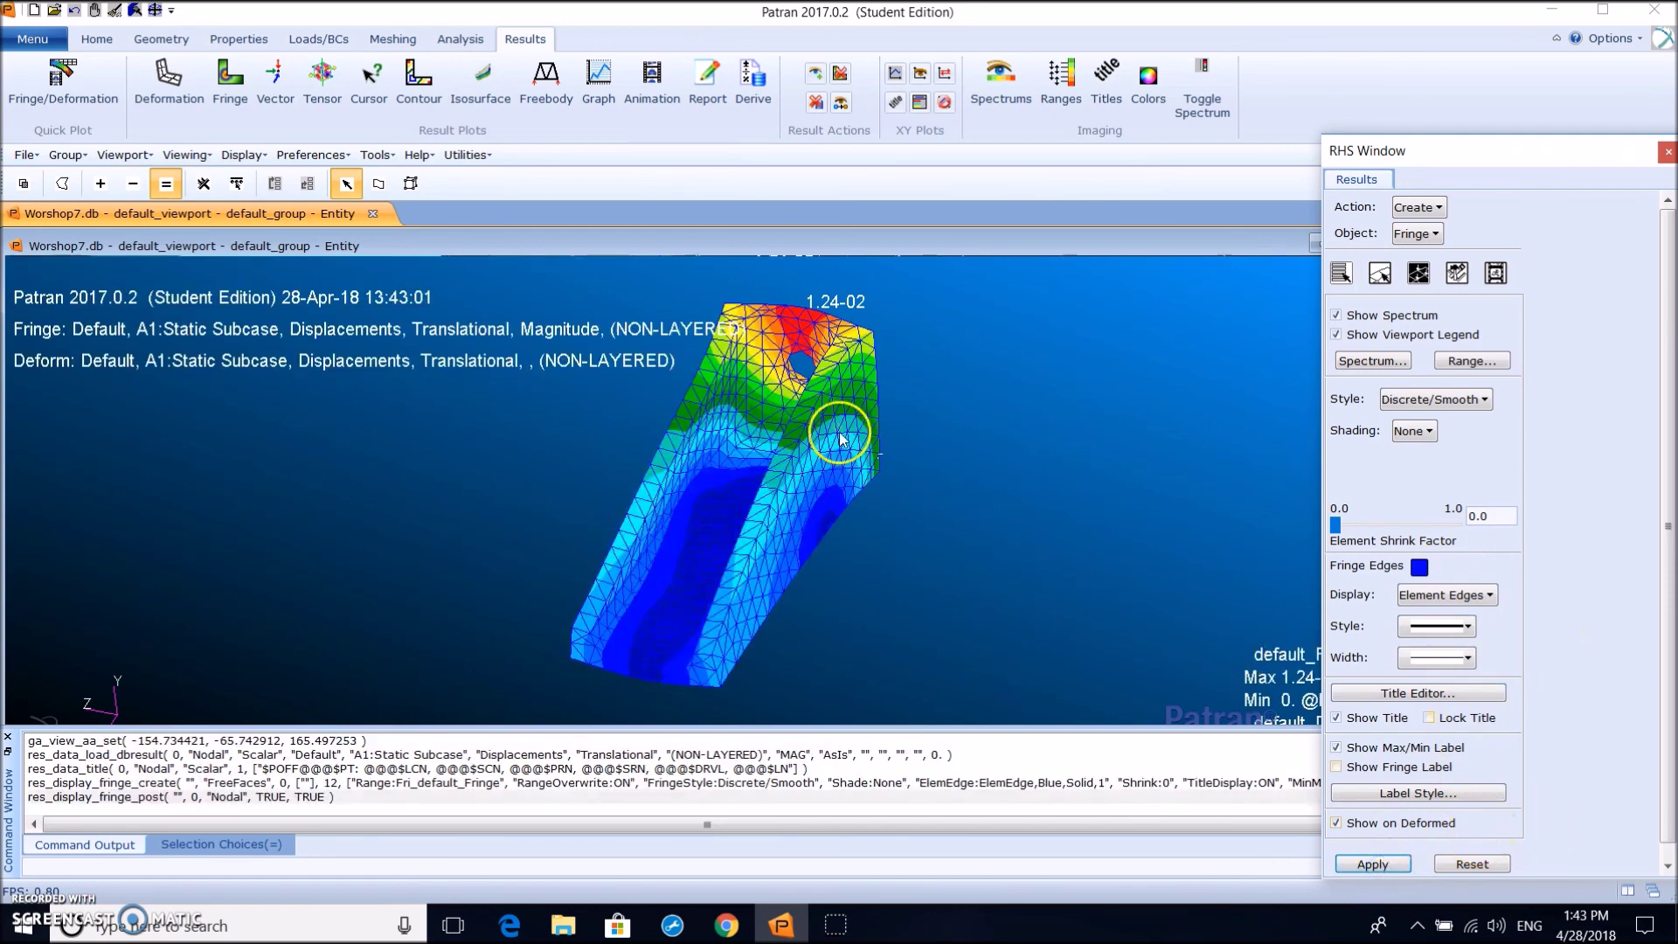
middle_drag(896, 464, 1253, 408)
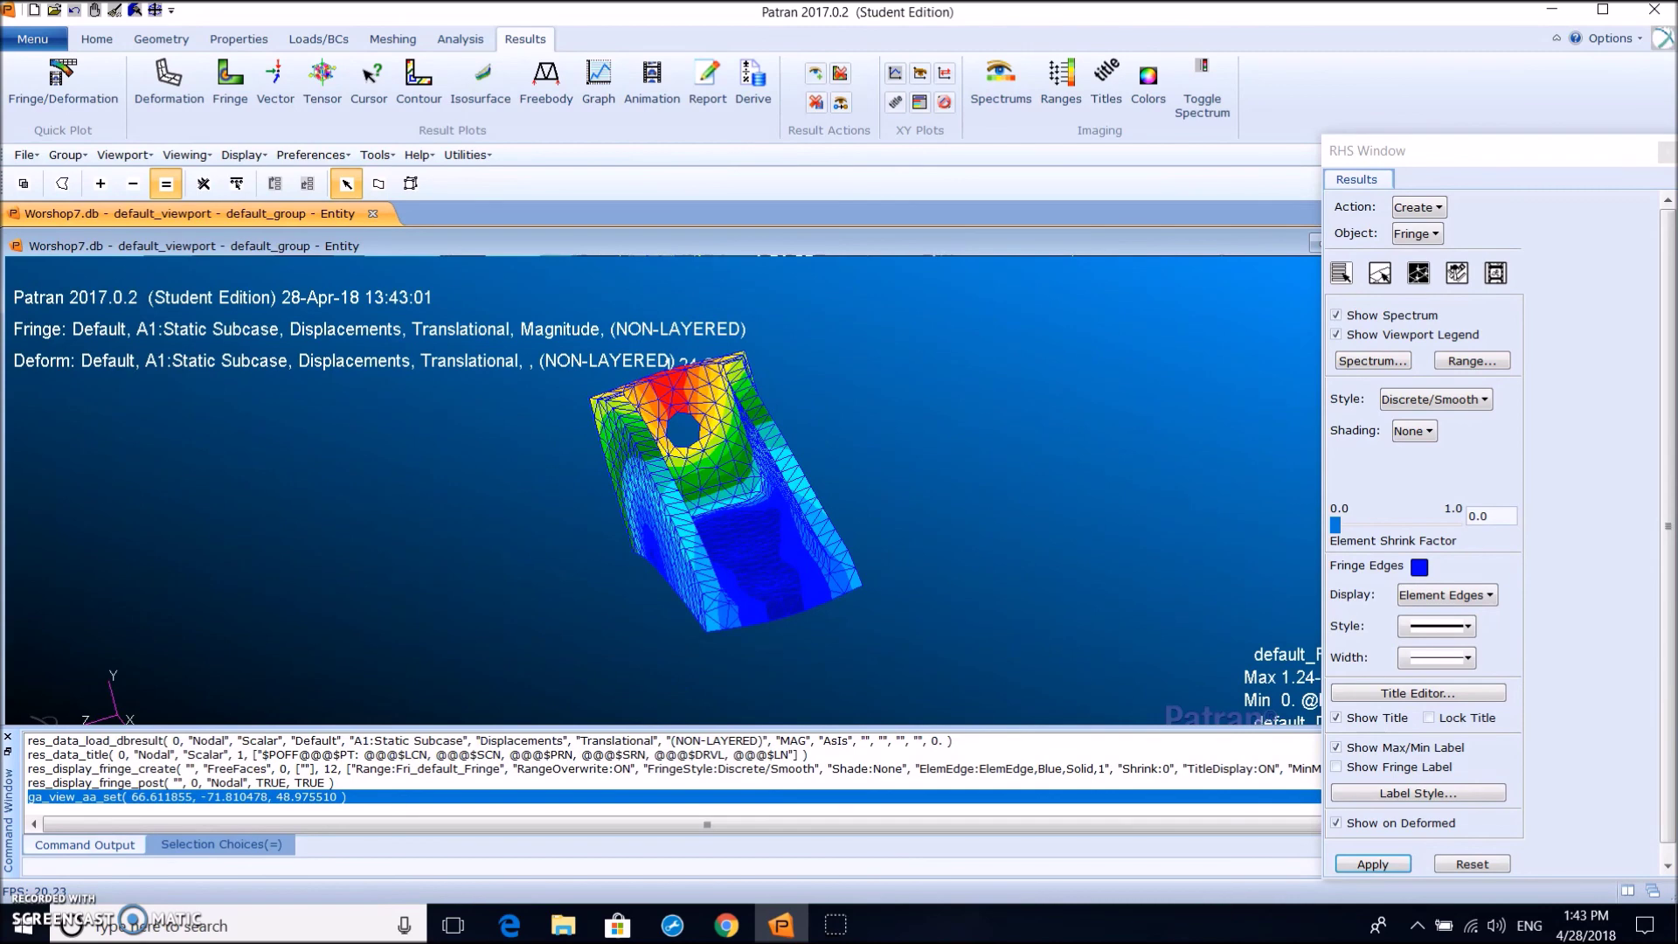
middle_drag(654, 437, 787, 569)
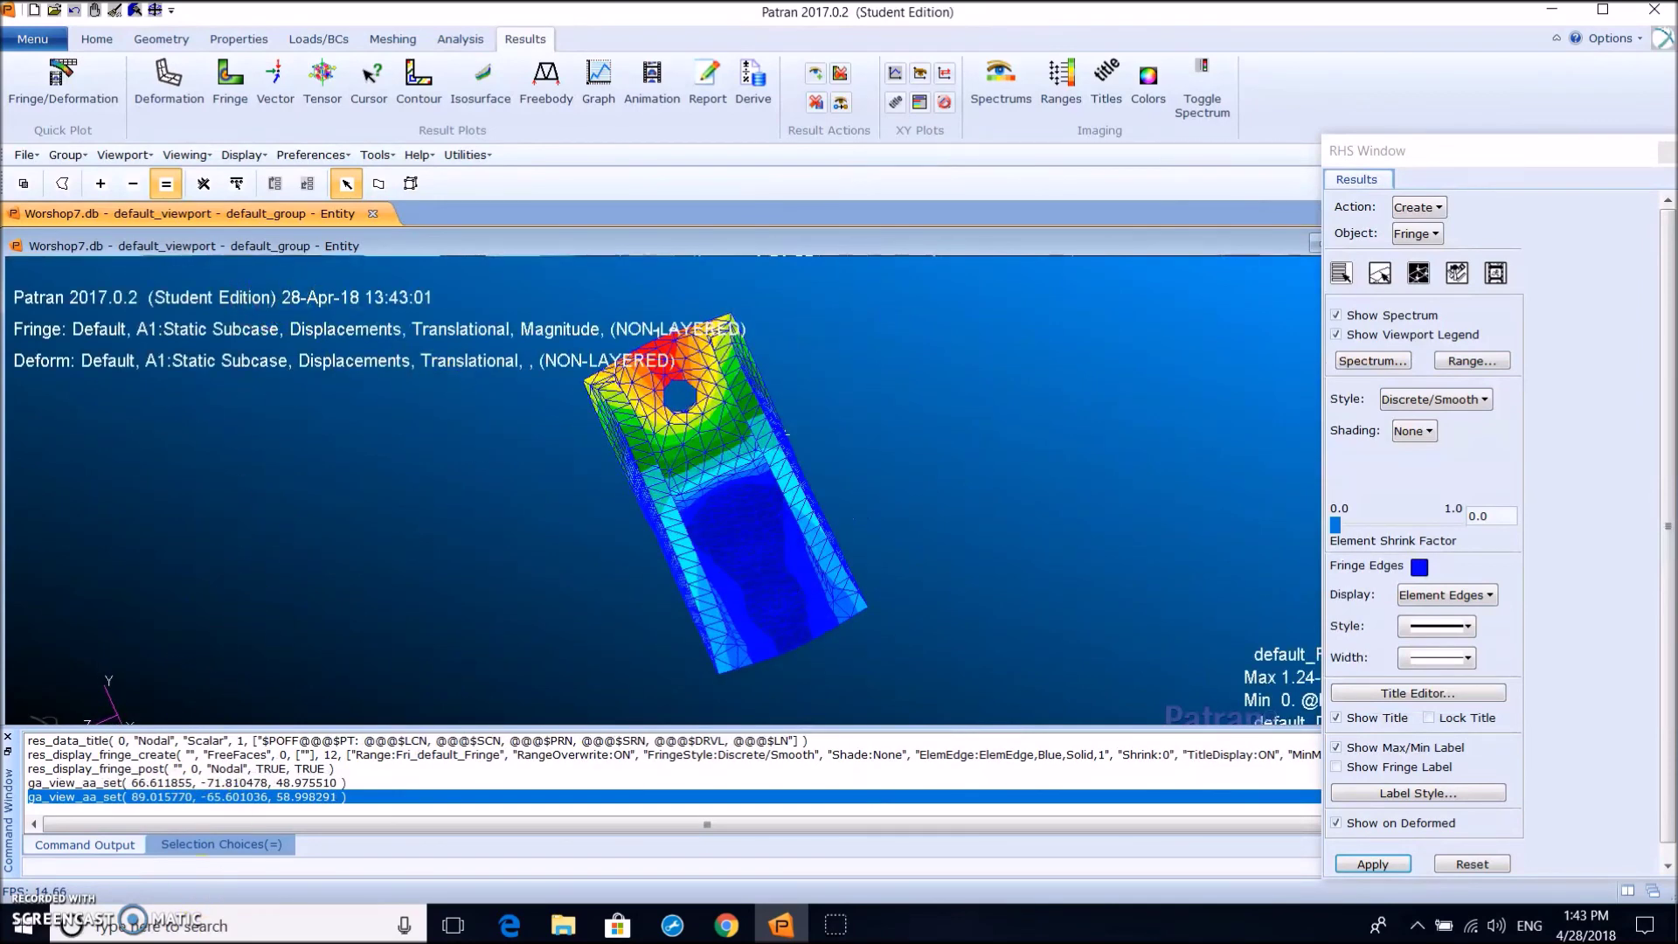